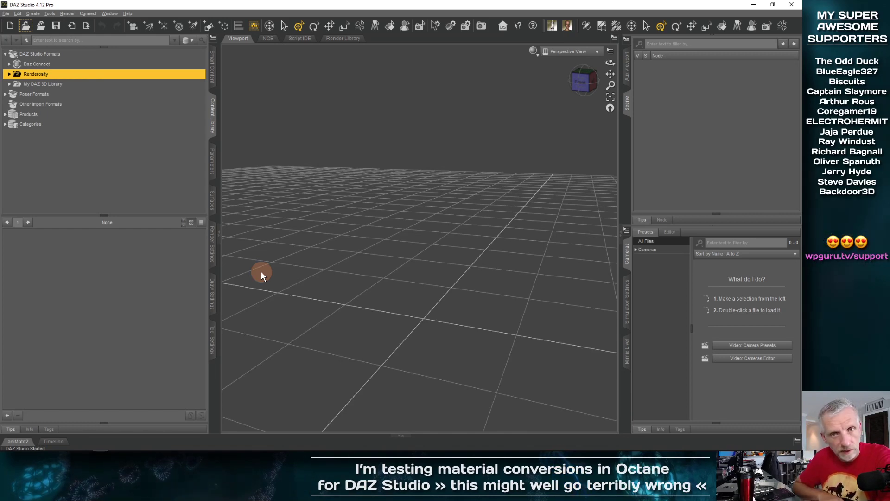
# - Find the Victoria 8 product among the Smart Content figures and load its Victoria 8 actor into the scene
pyautogui.click(214, 76)
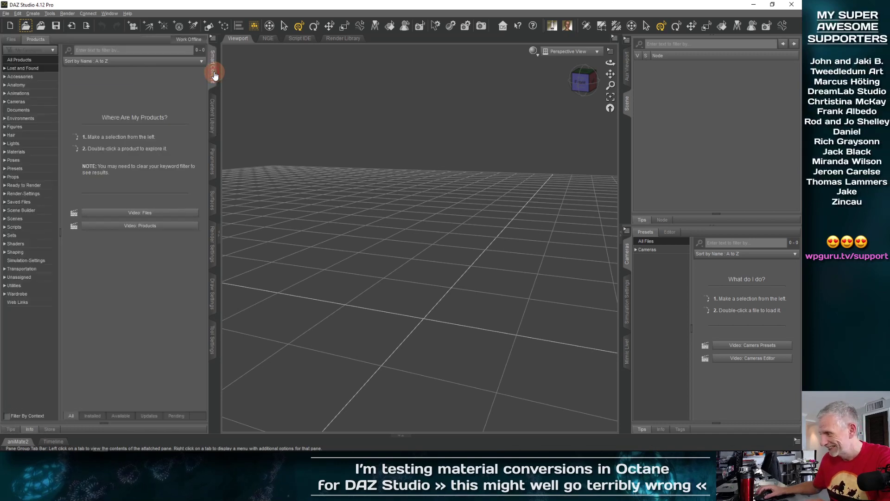
pyautogui.click(533, 50)
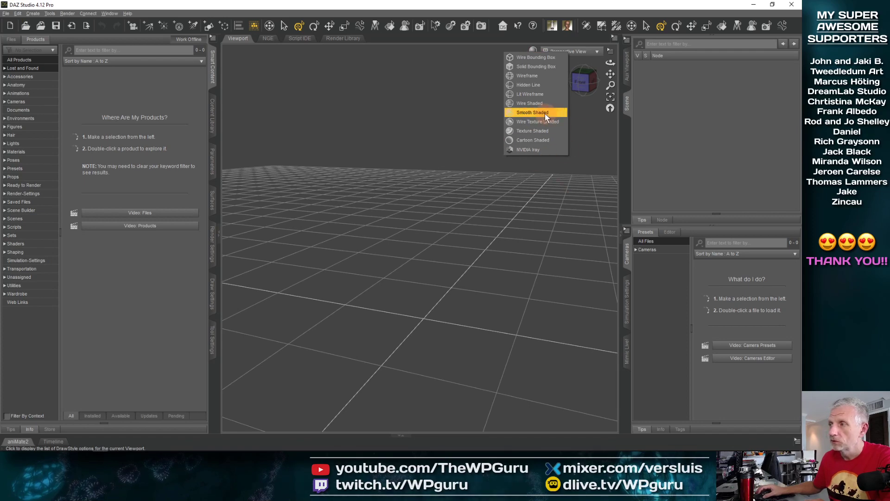
pyautogui.click(697, 109)
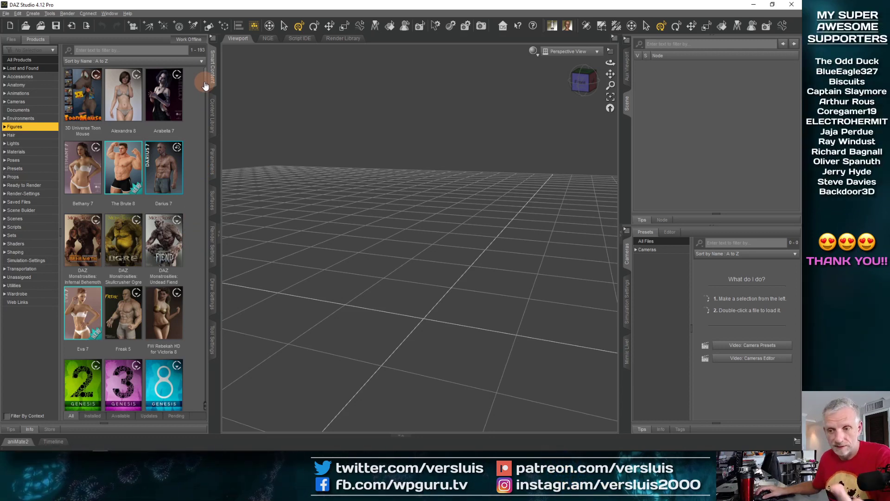
pyautogui.moveTo(205, 86); pyautogui.dragTo(209, 128)
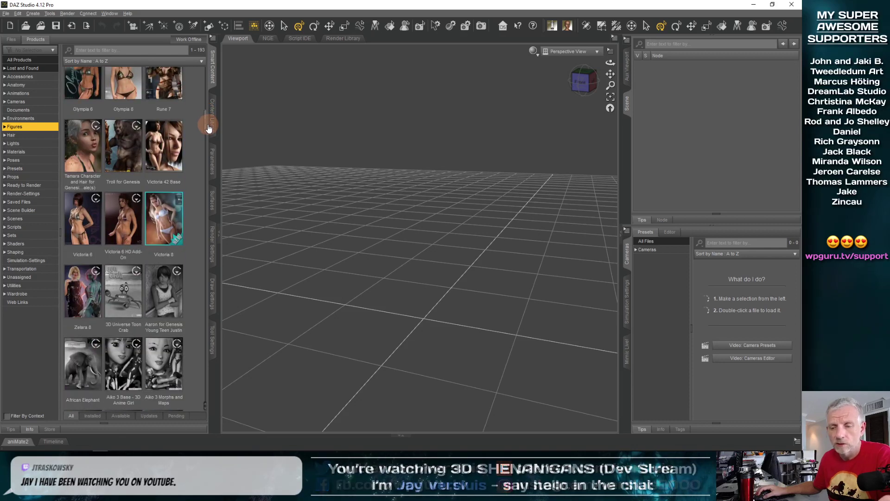
pyautogui.doubleClick(168, 224)
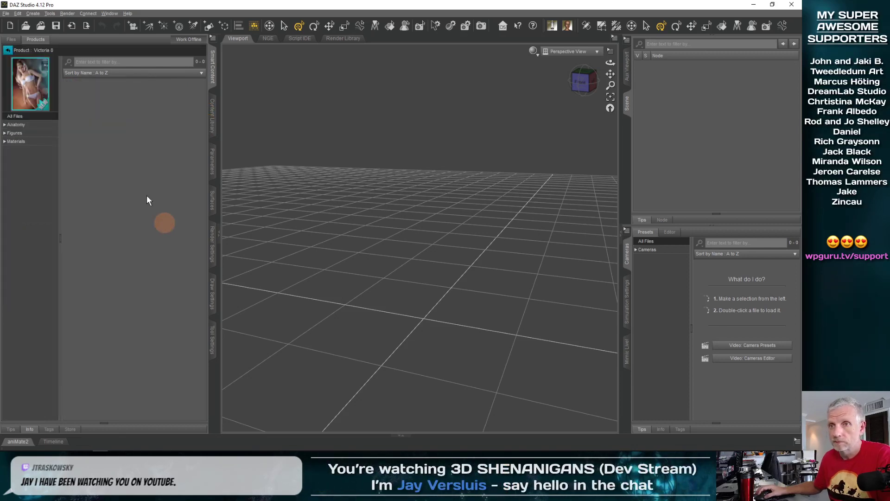
pyautogui.click(37, 133)
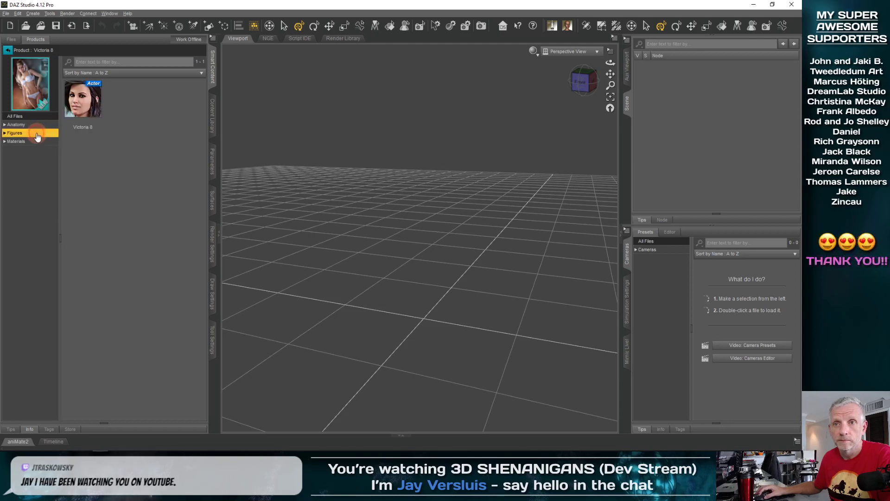
pyautogui.doubleClick(83, 102)
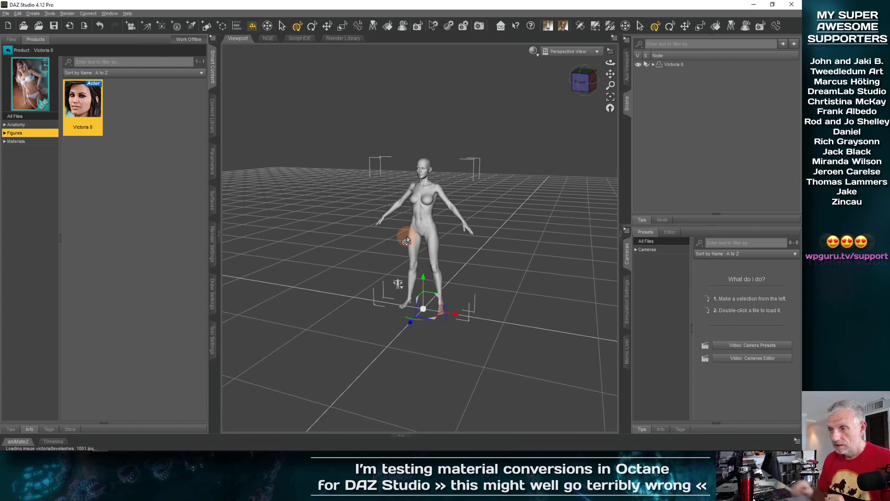
# - Select Victoria 8 and load the complete Autumnal !Outfit onto her from the Autumnal Outfit for Genesis 8 Female(s) wardrobe
pyautogui.click(442, 302)
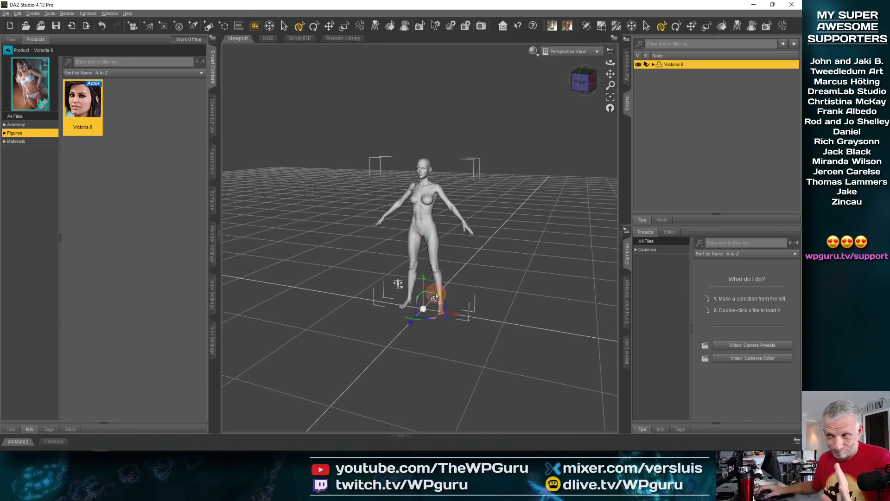
pyautogui.scroll(3, 436, 296)
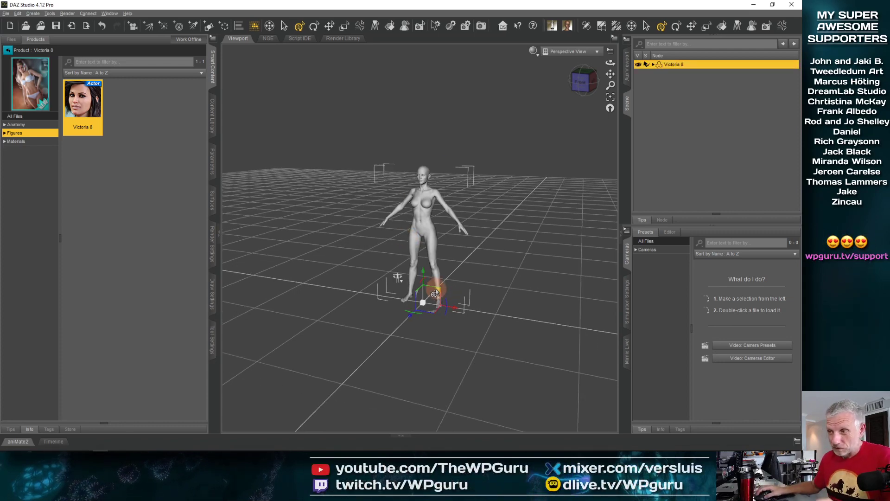
pyautogui.scroll(3, 435, 293)
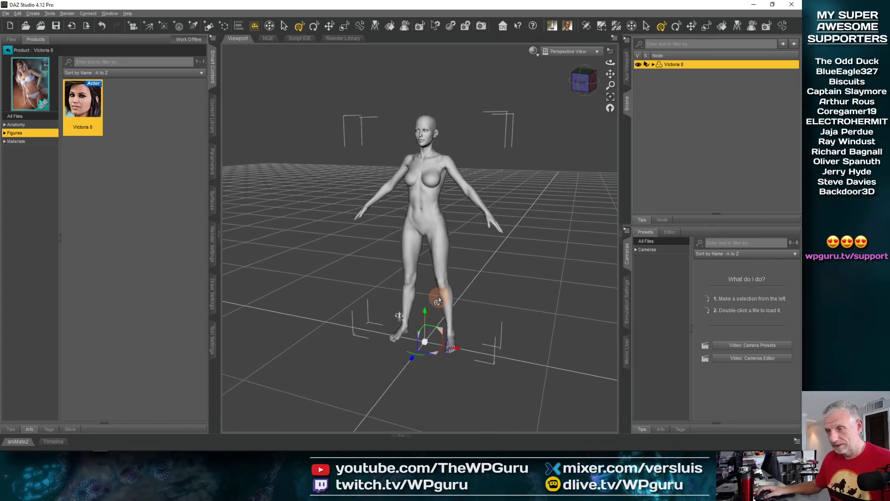
pyautogui.moveTo(443, 249); pyautogui.dragTo(435, 202, button='middle')
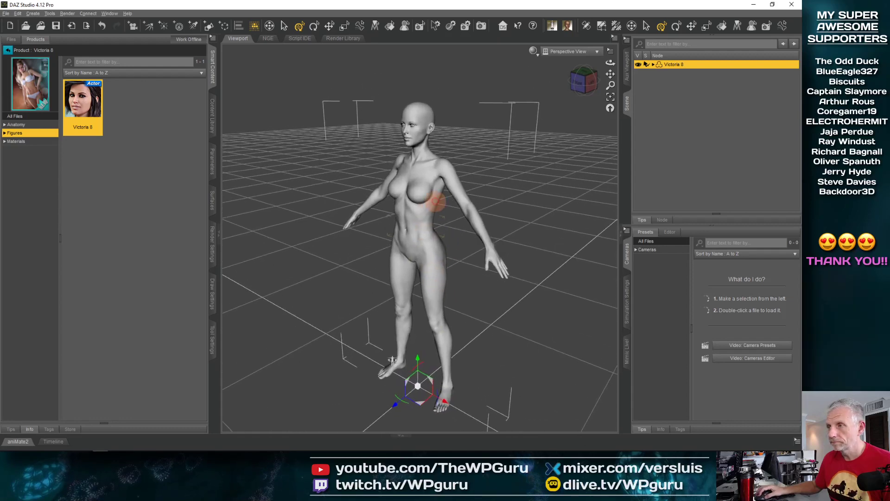
pyautogui.click(7, 51)
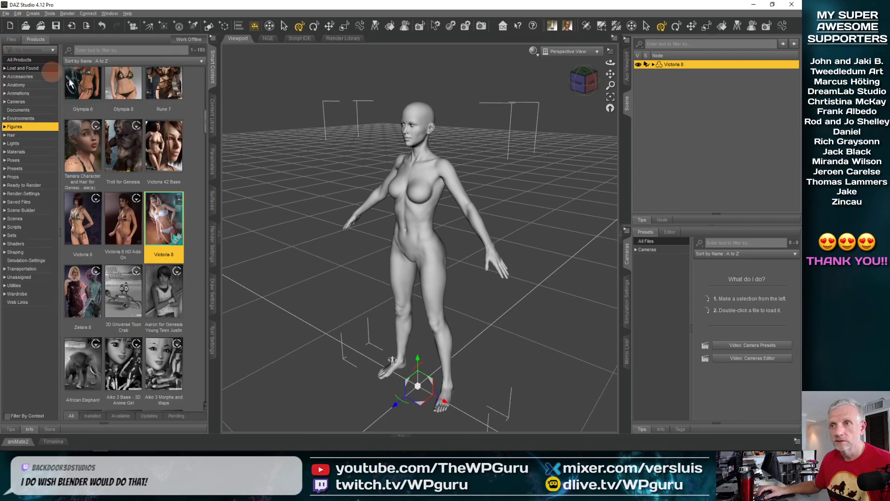
pyautogui.click(35, 294)
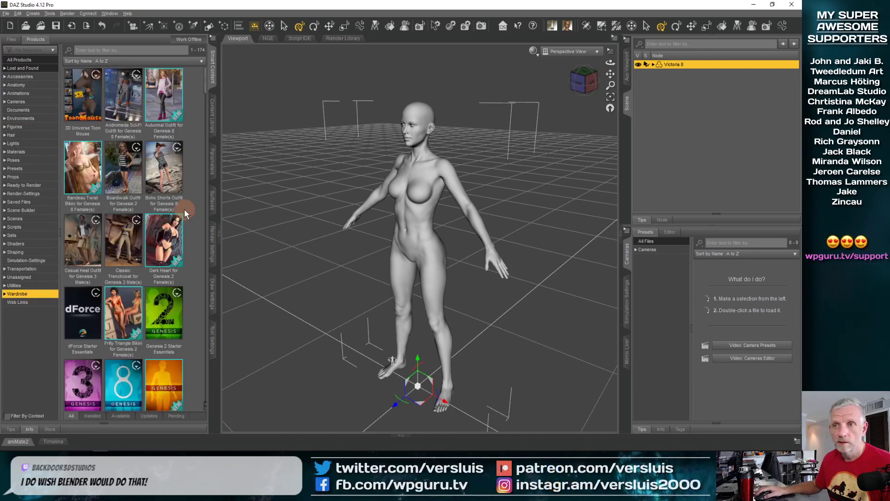
pyautogui.moveTo(163, 105)
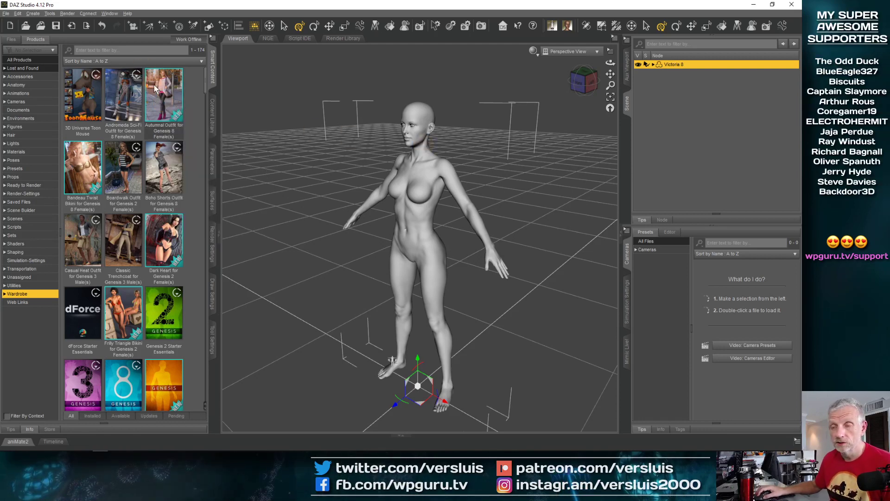
pyautogui.doubleClick(155, 88)
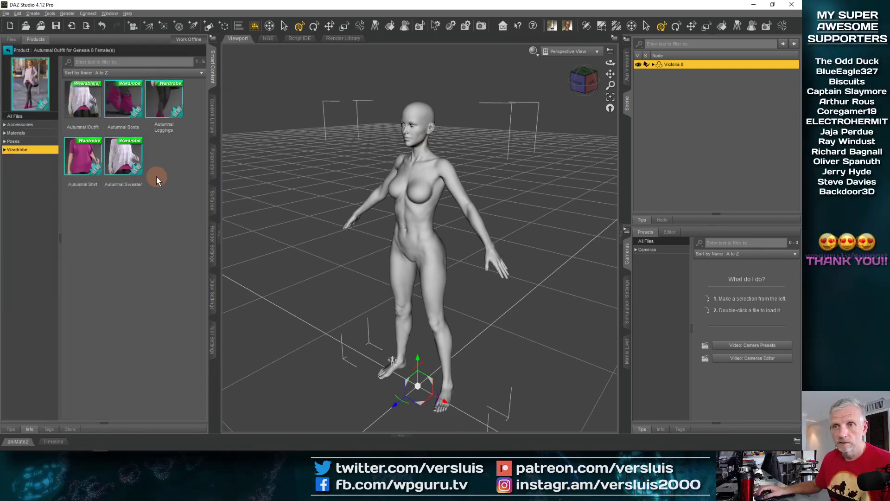
pyautogui.click(93, 106)
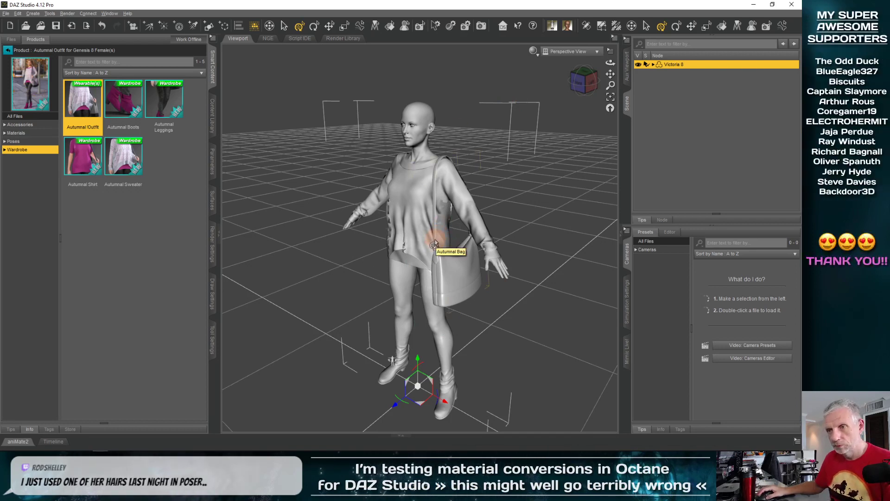
# - Show the floating OctaneRender settings window and place it over the upper part of the 3D viewport
pyautogui.click(115, 14)
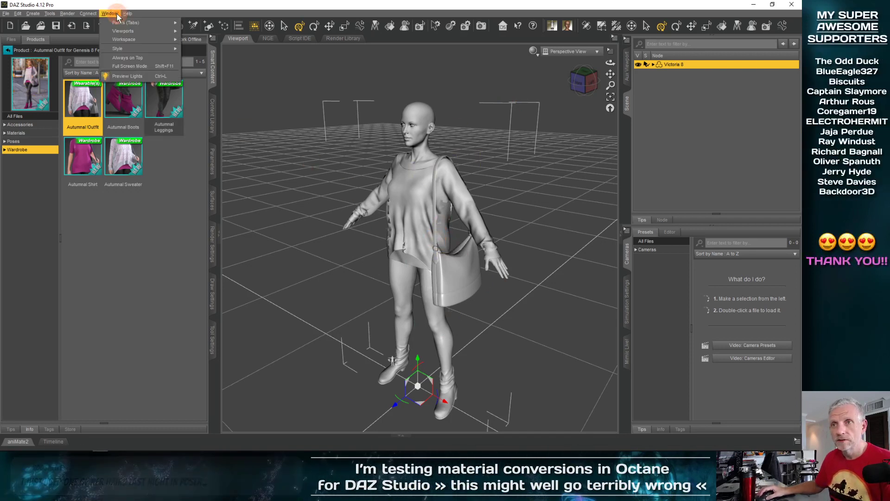
pyautogui.moveTo(125, 23)
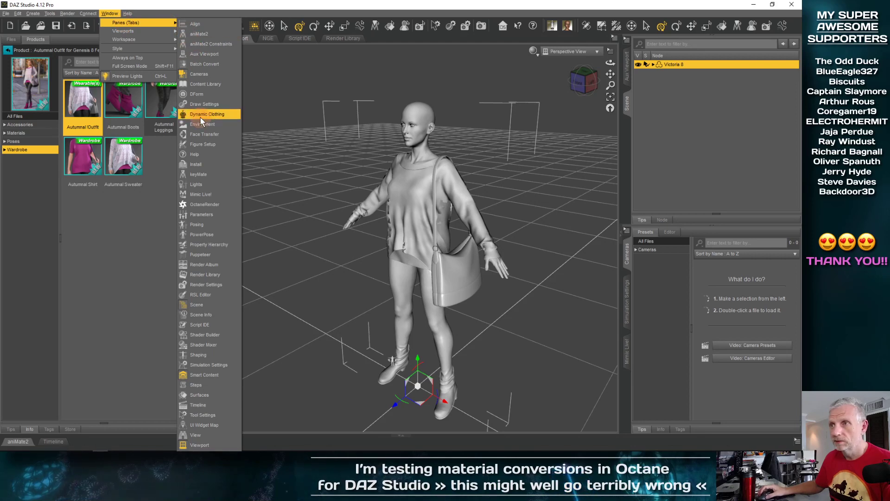
pyautogui.click(209, 204)
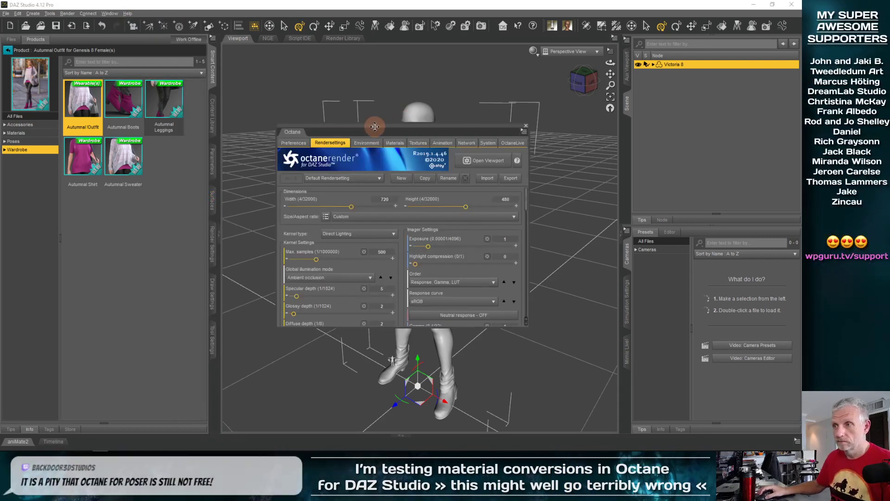
pyautogui.moveTo(370, 124); pyautogui.dragTo(331, 100)
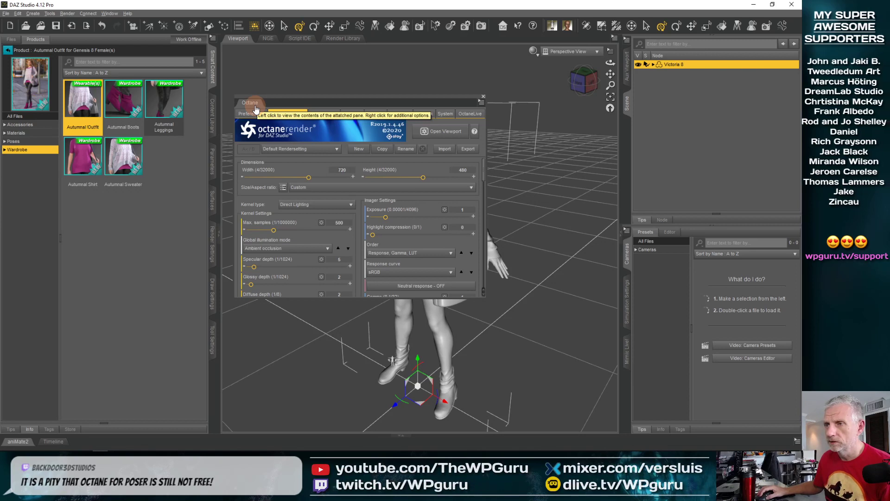
pyautogui.click(268, 39)
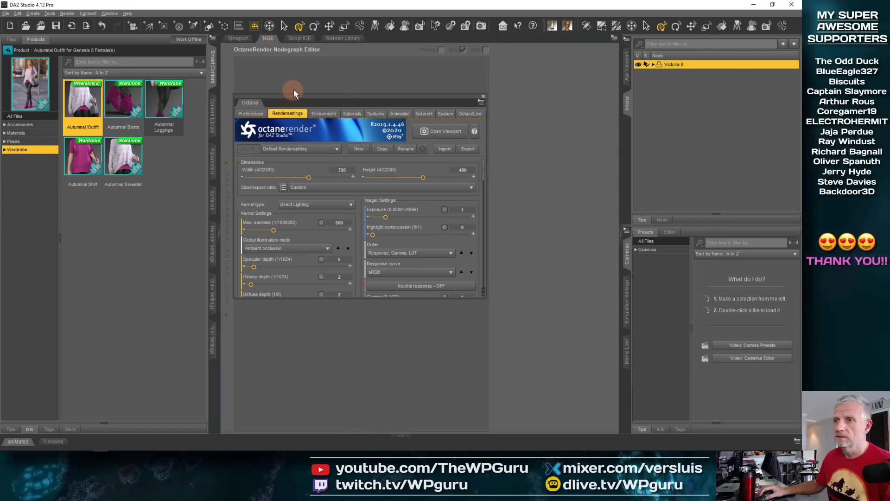
pyautogui.moveTo(300, 100); pyautogui.dragTo(501, 165)
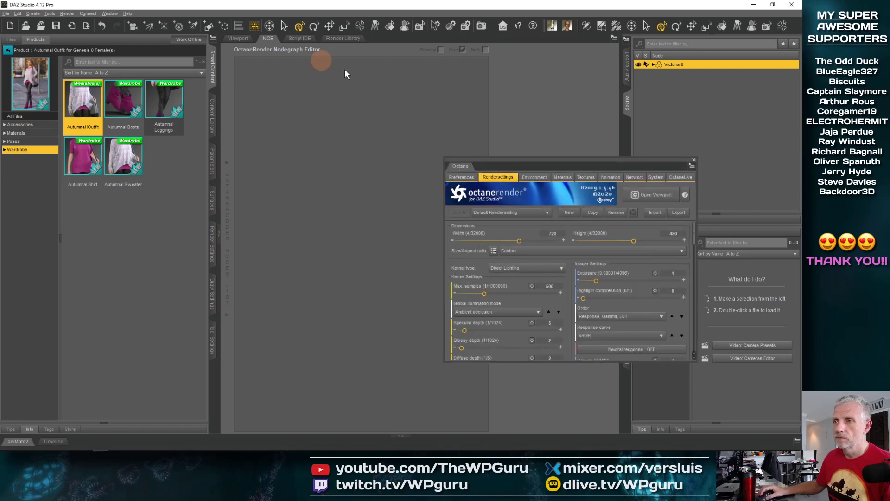
pyautogui.click(254, 40)
pyautogui.moveTo(560, 165); pyautogui.dragTo(337, 70)
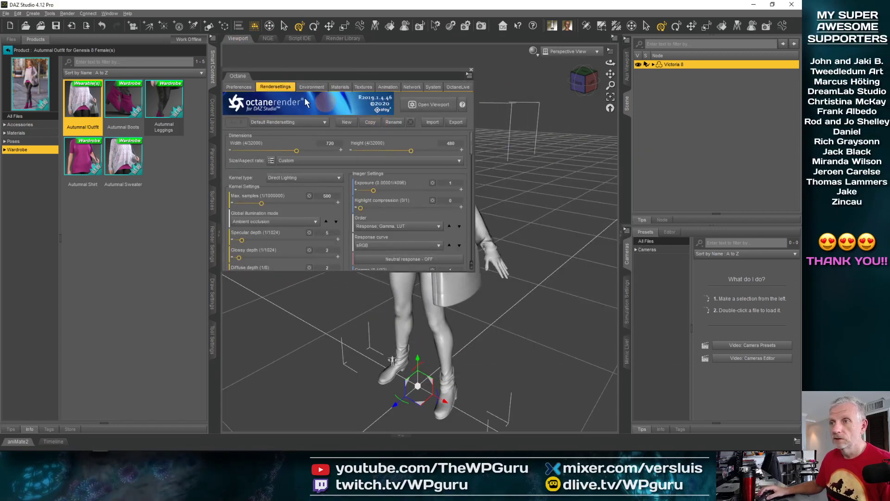
pyautogui.moveTo(238, 75); pyautogui.dragTo(339, 80)
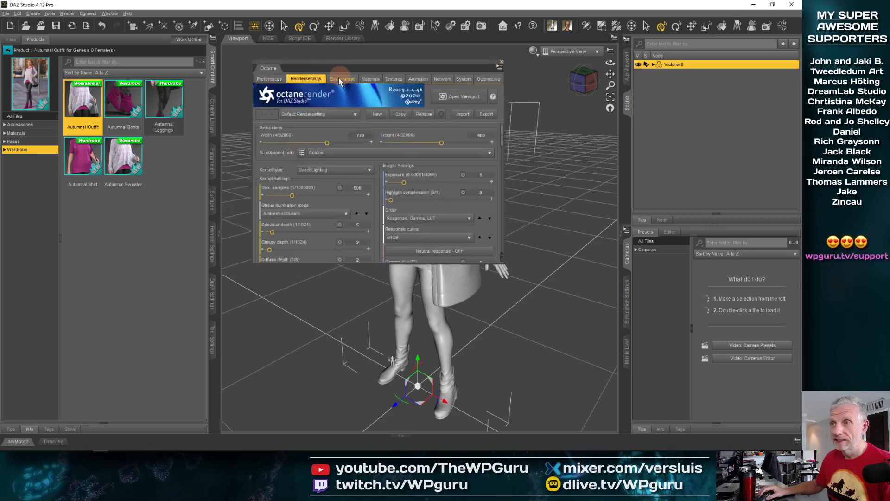
# - Turn off the once-a-day auto-update of Live DB materials in the Octane preferences
pyautogui.click(274, 79)
pyautogui.moveTo(503, 139); pyautogui.dragTo(487, 213)
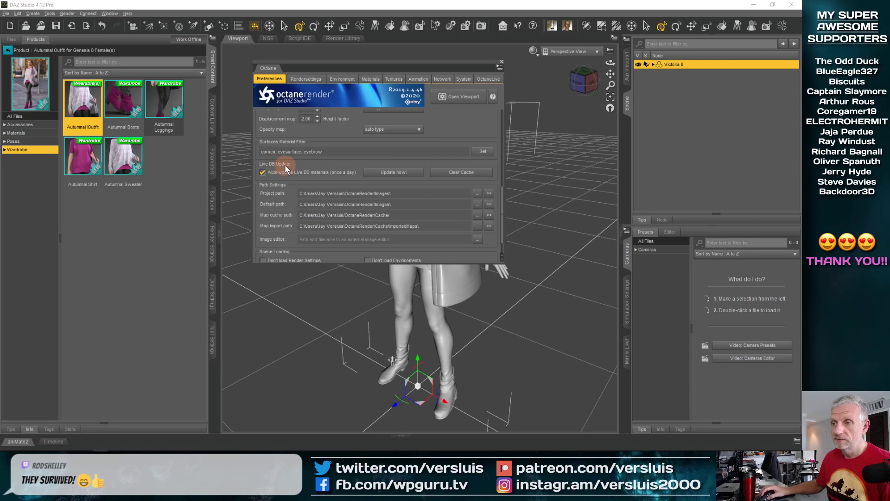
pyautogui.click(263, 172)
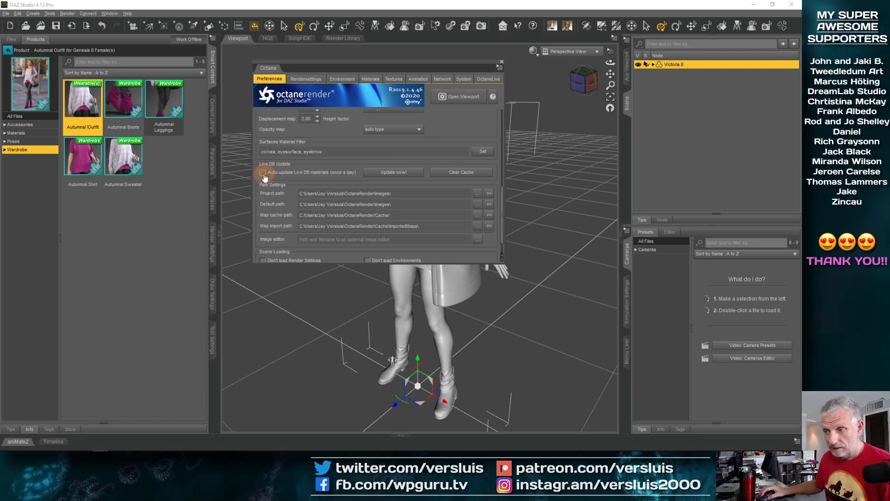
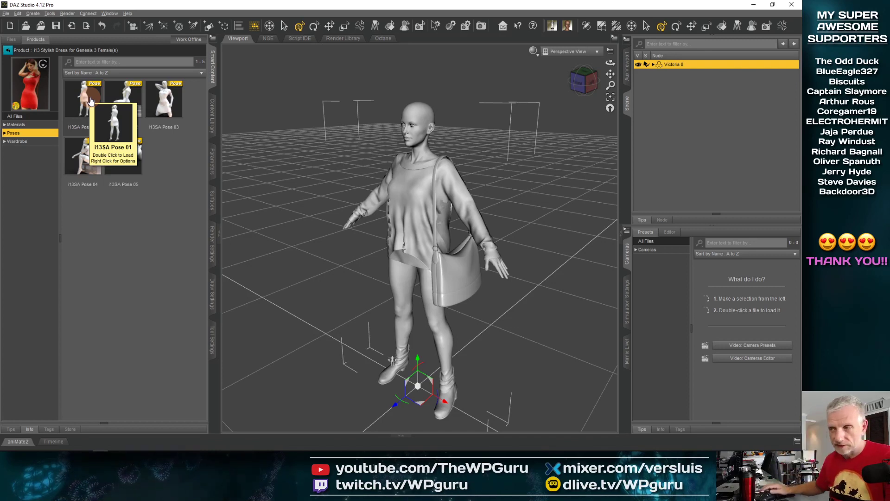
# - Apply i13SA Pose 01 from the i13 Stylish Dress product to Victoria 8 and frame her upper body from the front
pyautogui.doubleClick(90, 101)
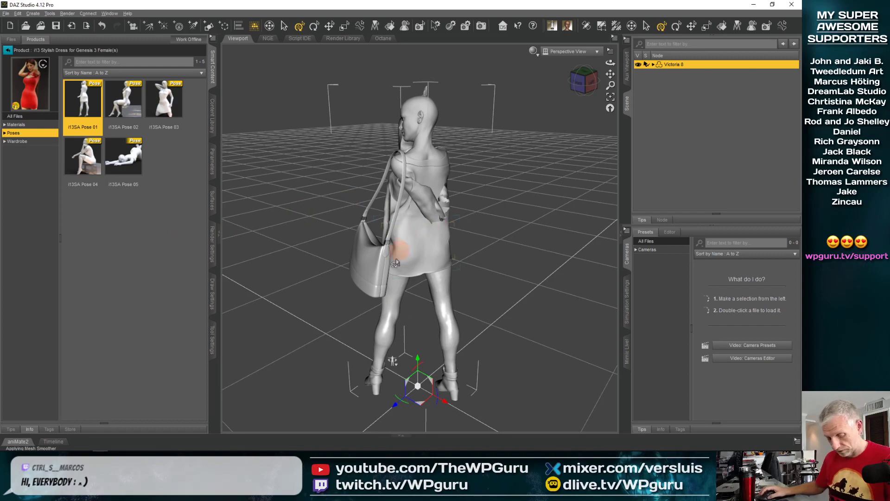
pyautogui.moveTo(393, 268); pyautogui.dragTo(393, 267, button='middle')
pyautogui.scroll(-1, 393, 267)
pyautogui.scroll(8, 393, 267)
pyautogui.scroll(-3, 393, 266)
pyautogui.moveTo(390, 182); pyautogui.dragTo(397, 186, button='middle')
pyautogui.scroll(4, 399, 187)
pyautogui.scroll(-5, 399, 188)
pyautogui.moveTo(465, 323); pyautogui.dragTo(371, 266, button='middle')
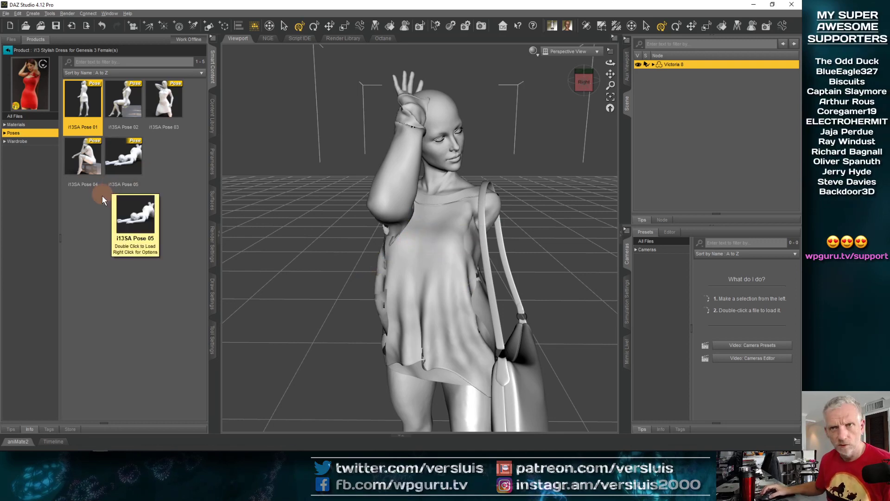
# - Set Victoria 8's G3F Full Body pose control to 1.00 and inspect the adjusted arms and head up close
pyautogui.click(213, 169)
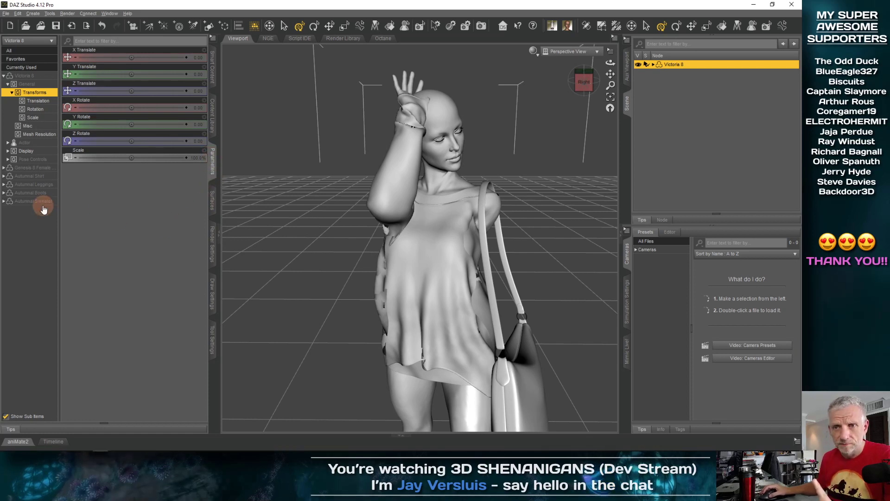
pyautogui.click(7, 160)
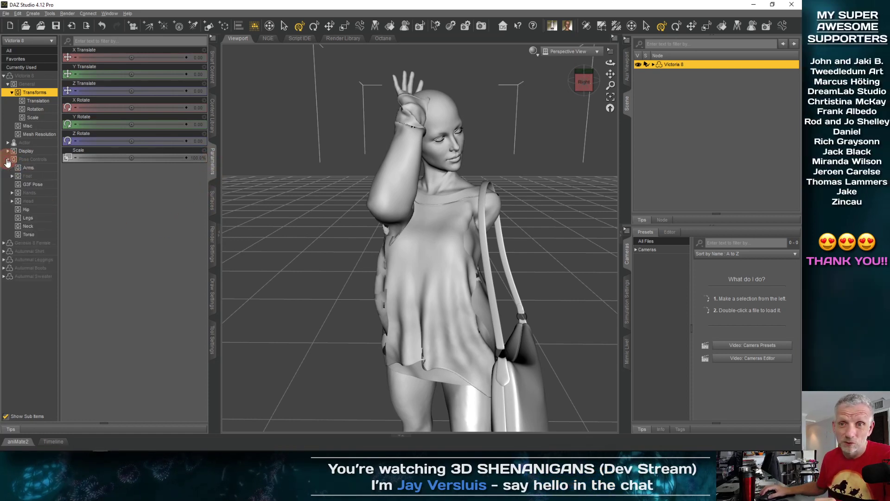
pyautogui.click(39, 188)
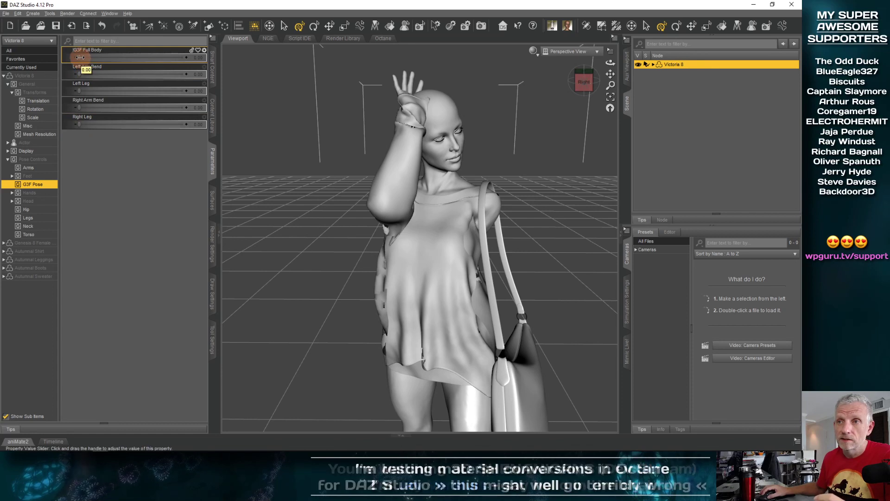
pyautogui.moveTo(79, 57); pyautogui.dragTo(214, 73)
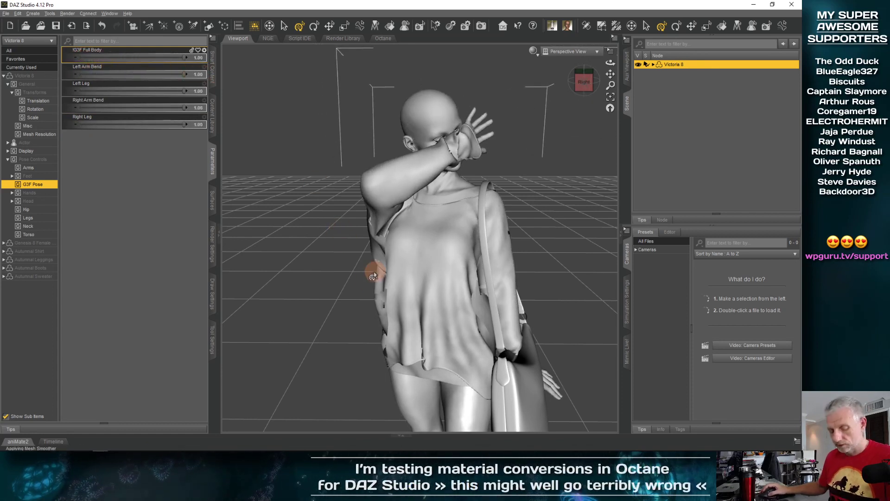
pyautogui.moveTo(441, 289)
pyautogui.mouseDown(button='middle')
pyautogui.moveTo(383, 285)
pyautogui.moveTo(445, 278)
pyautogui.moveTo(436, 292)
pyautogui.moveTo(441, 285)
pyautogui.moveTo(407, 258)
pyautogui.moveTo(436, 275)
pyautogui.moveTo(403, 312)
pyautogui.moveTo(443, 279)
pyautogui.moveTo(435, 271)
pyautogui.moveTo(443, 281)
pyautogui.mouseUp(button='middle')
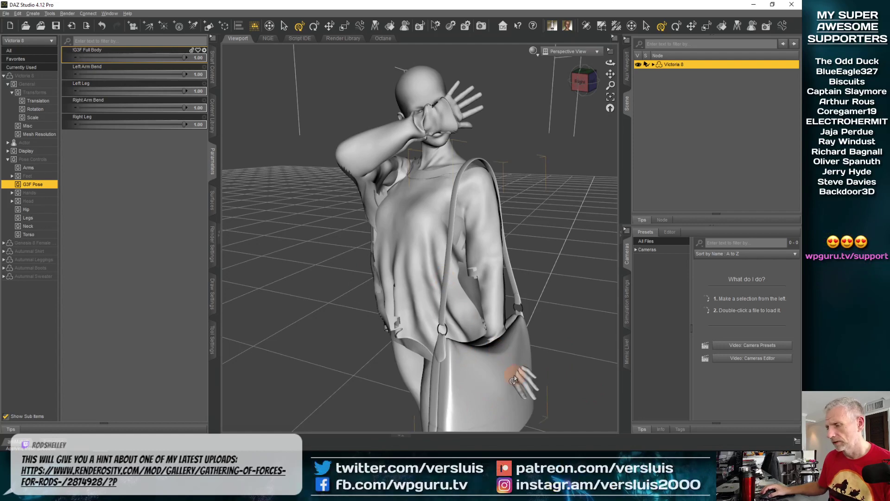
pyautogui.scroll(8, 419, 194)
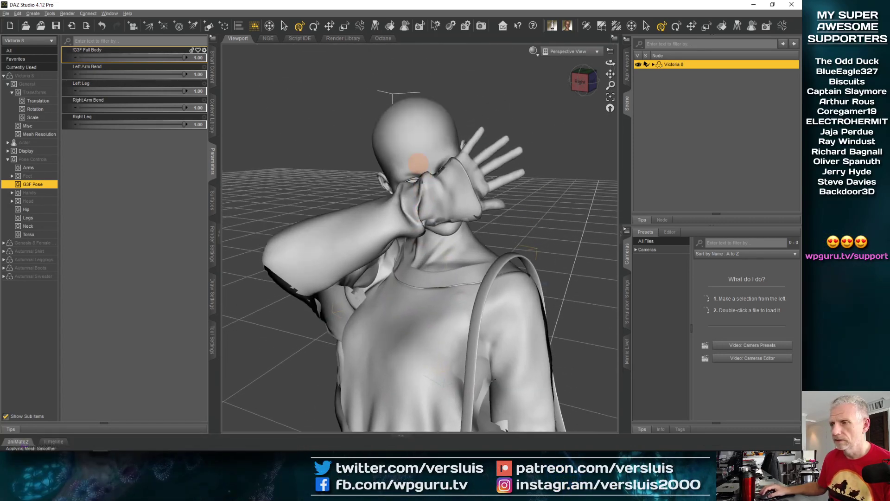
# - Rotate Victoria 8's right forearm to a Bend of about 88.6 and a Twist of about 17.8
pyautogui.moveTo(436, 244); pyautogui.dragTo(337, 224, button='middle')
pyautogui.click(293, 229)
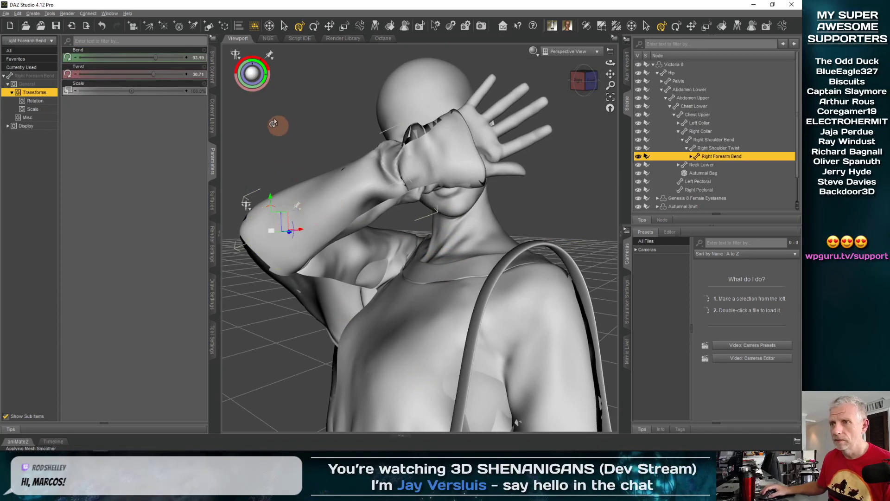
pyautogui.moveTo(271, 231); pyautogui.dragTo(272, 230)
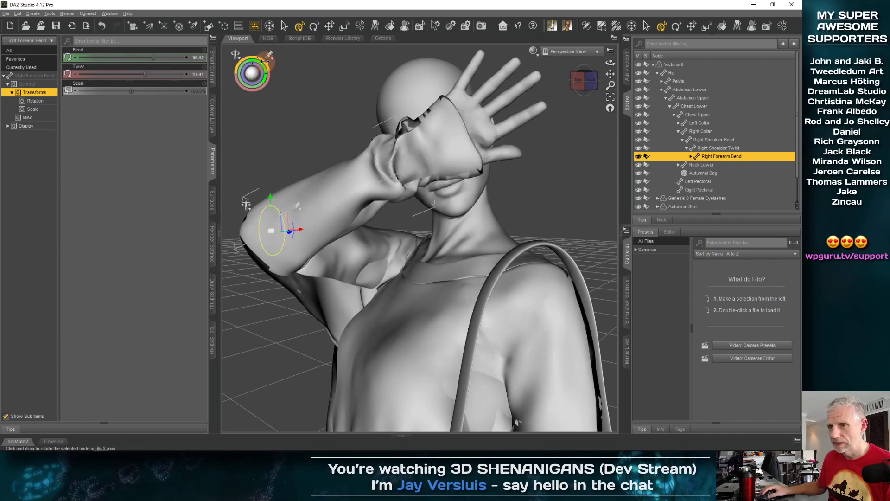
pyautogui.moveTo(271, 231); pyautogui.dragTo(271, 231)
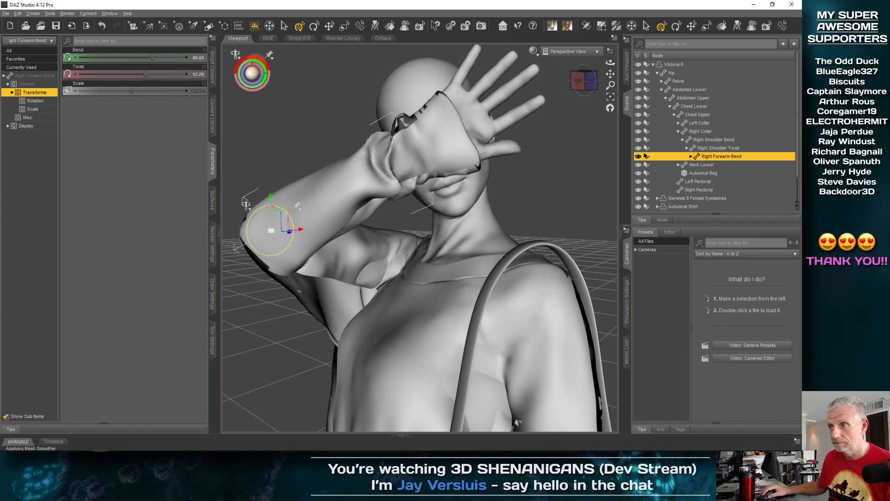
# - Rotate the right shoulder to lift the hand off the eyes, with Front-Back 54.56, Bend -57.72 and Twist -38.57
pyautogui.click(309, 287)
pyautogui.moveTo(252, 70); pyautogui.dragTo(252, 78)
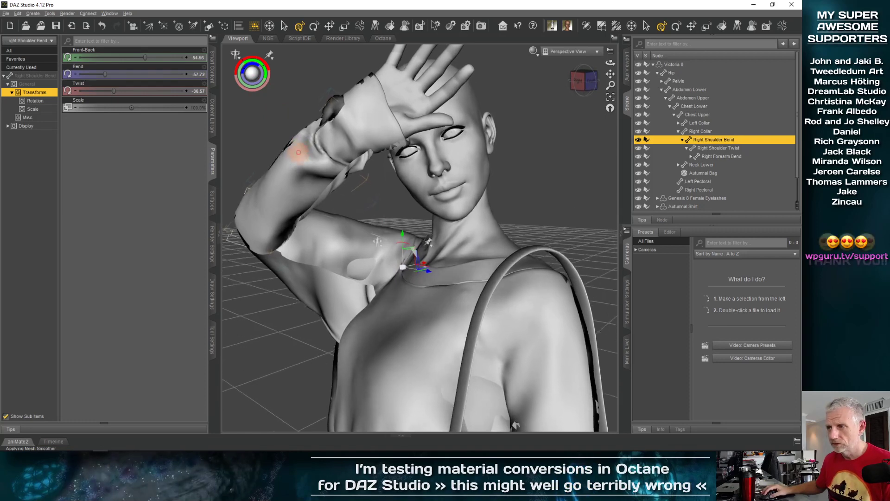
pyautogui.moveTo(299, 155); pyautogui.dragTo(333, 155, button='middle')
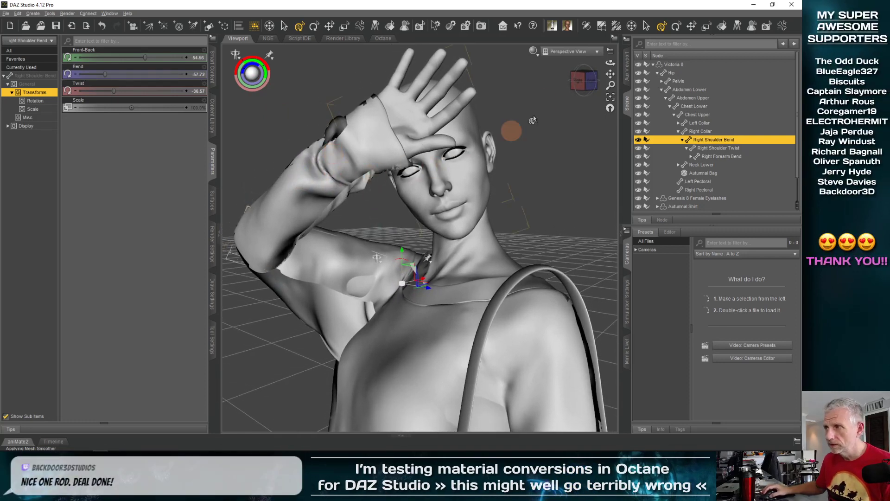
# - Switch the viewport to textured shading and inspect the face, raised arm and clothing up close
pyautogui.click(534, 51)
pyautogui.click(535, 128)
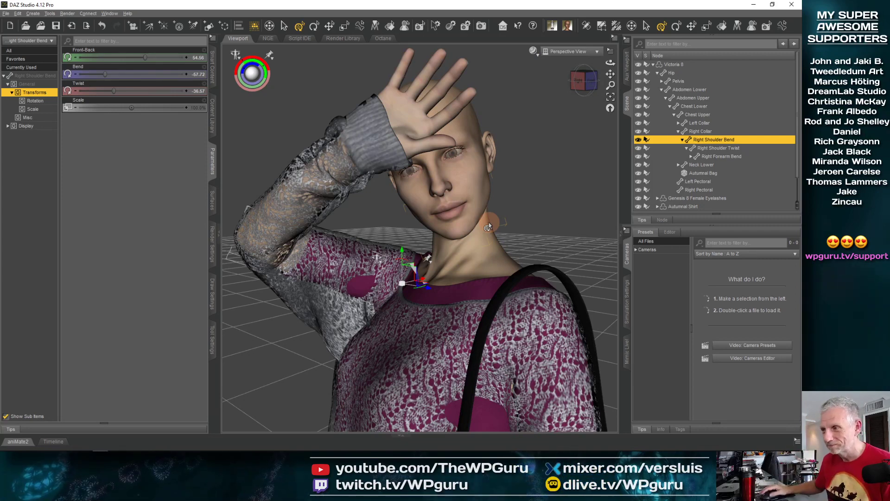
pyautogui.moveTo(470, 267); pyautogui.dragTo(475, 265, button='middle')
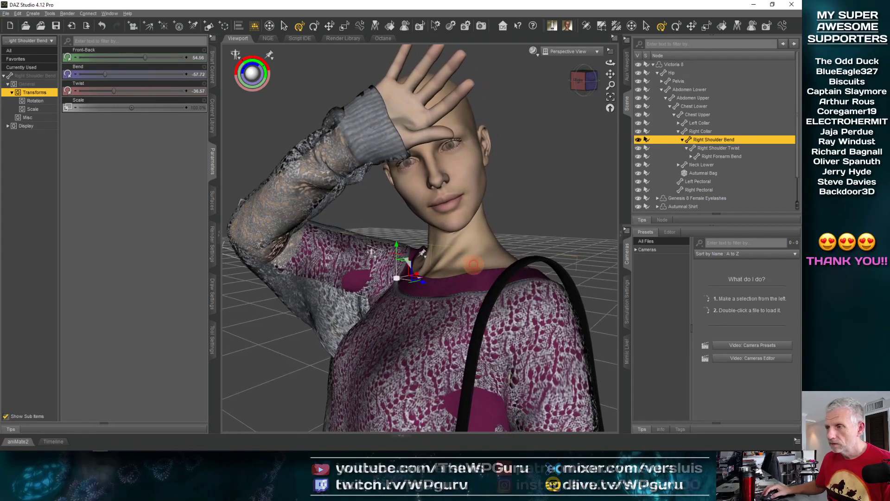
pyautogui.scroll(4, 460, 224)
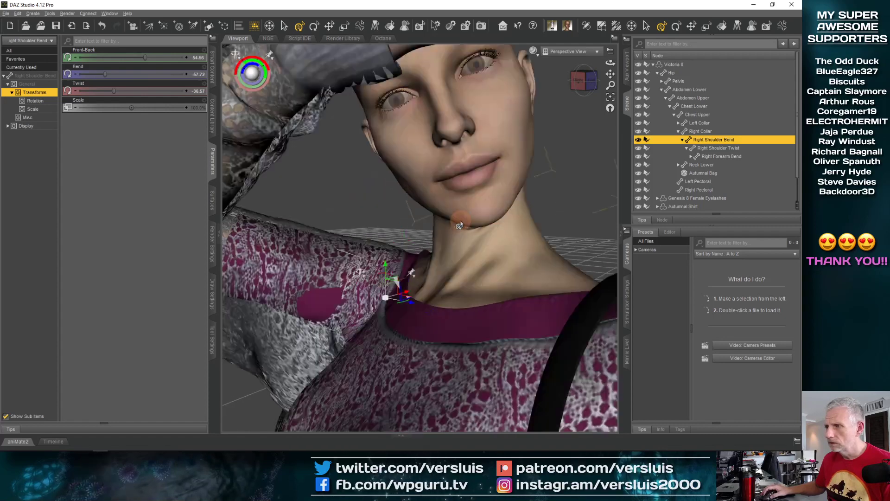
pyautogui.scroll(-2, 459, 225)
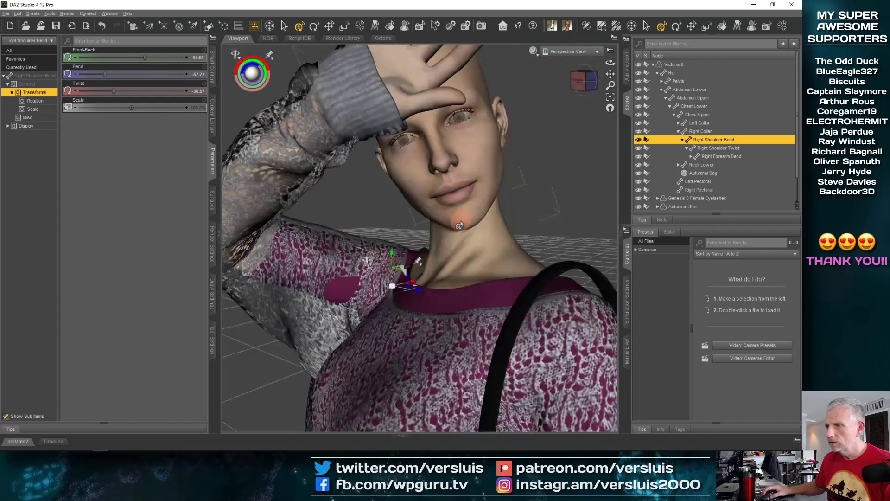
pyautogui.scroll(-3, 460, 225)
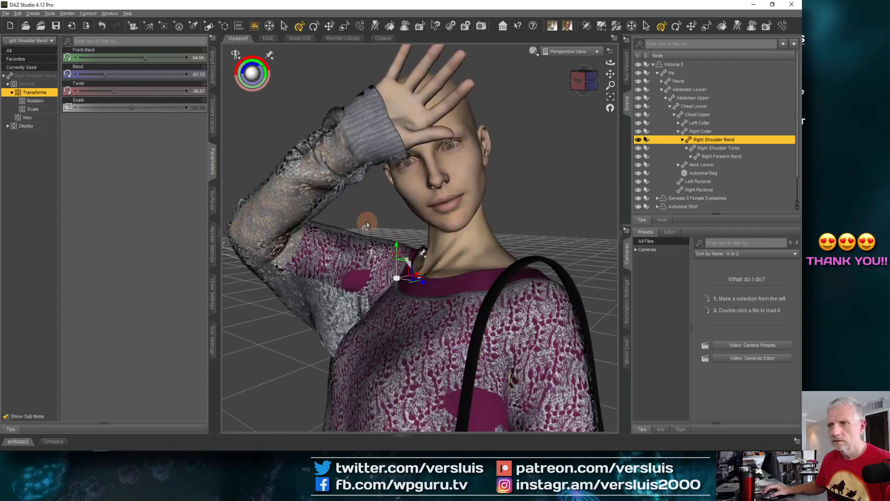
# - Filter Victoria 8's Head pose controls by "eyes" and set Eyes Squint-Widen to 100.0%, leaving Eyes Closed at 0.0%
pyautogui.rightClick(458, 173)
pyautogui.click(477, 191)
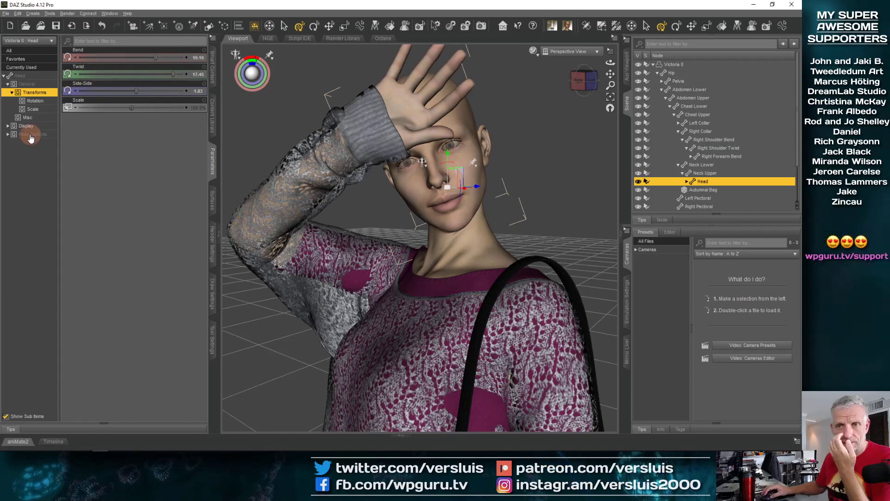
pyautogui.click(12, 142)
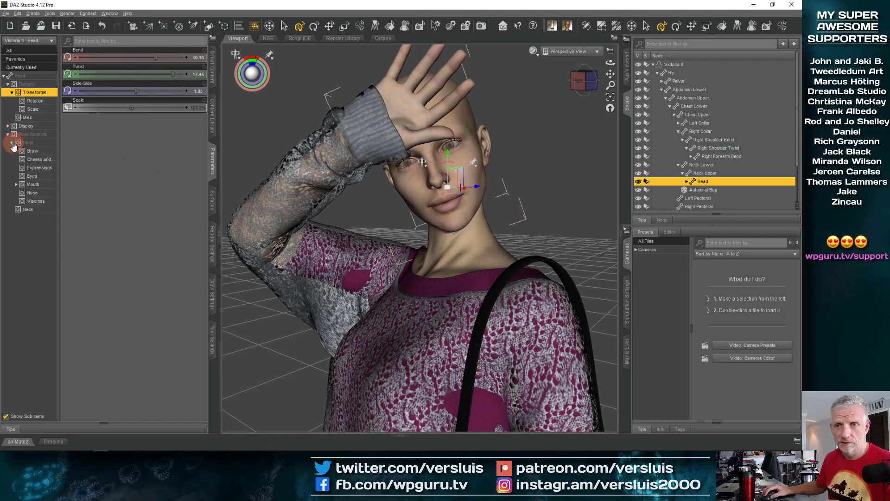
pyautogui.click(29, 143)
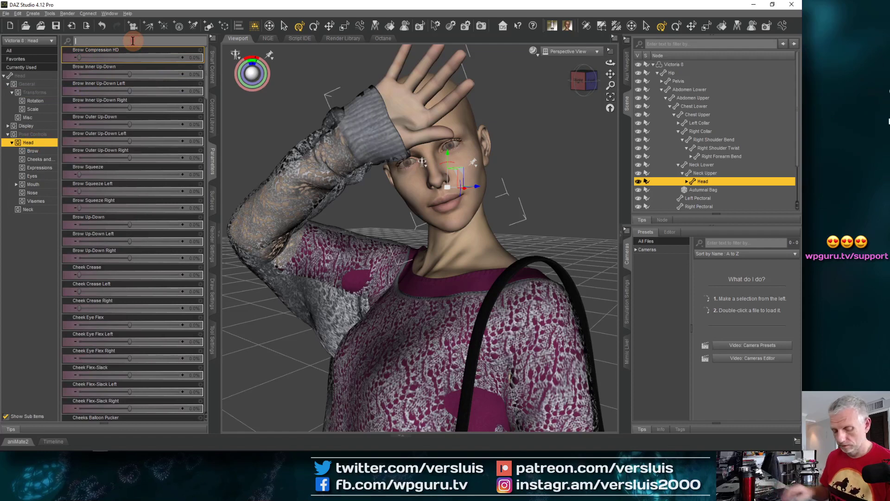
pyautogui.write('eyes')
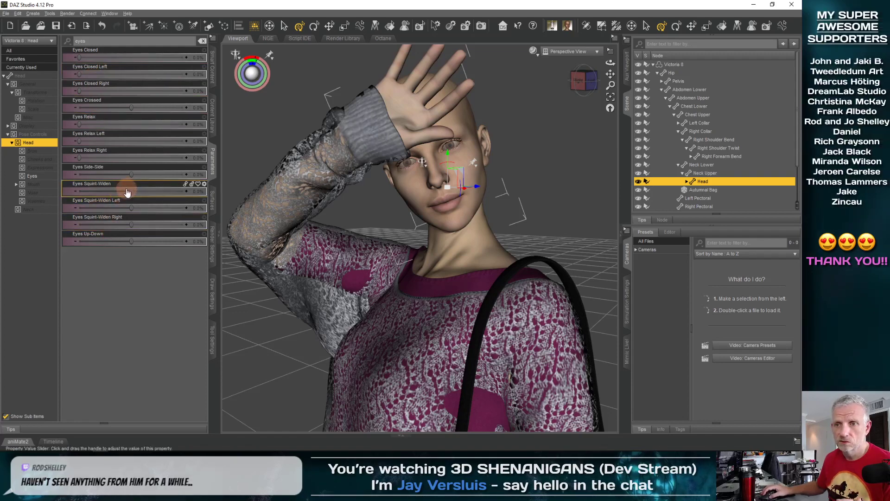
pyautogui.moveTo(131, 189); pyautogui.dragTo(179, 191)
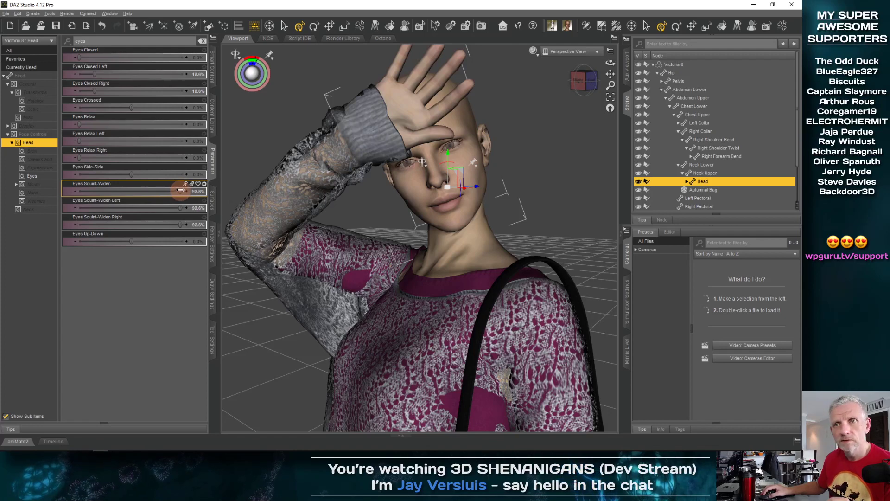
pyautogui.moveTo(180, 191); pyautogui.dragTo(181, 191)
pyautogui.moveTo(78, 57); pyautogui.dragTo(83, 57)
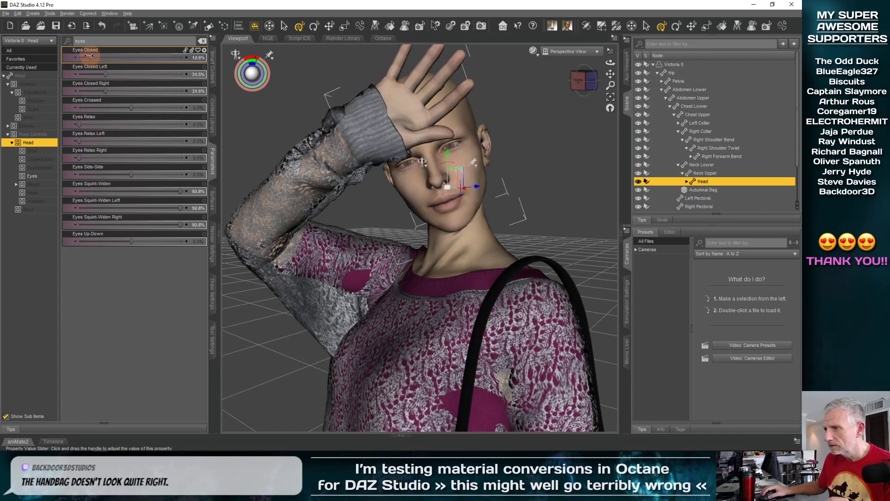
pyautogui.moveTo(92, 55); pyautogui.dragTo(65, 57)
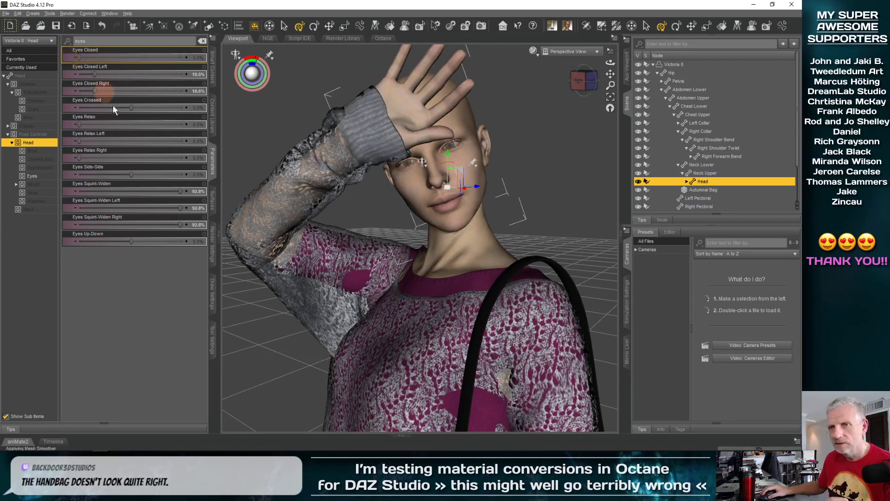
pyautogui.moveTo(181, 191)
pyautogui.mouseDown()
pyautogui.moveTo(195, 190)
pyautogui.moveTo(189, 200)
pyautogui.mouseUp()
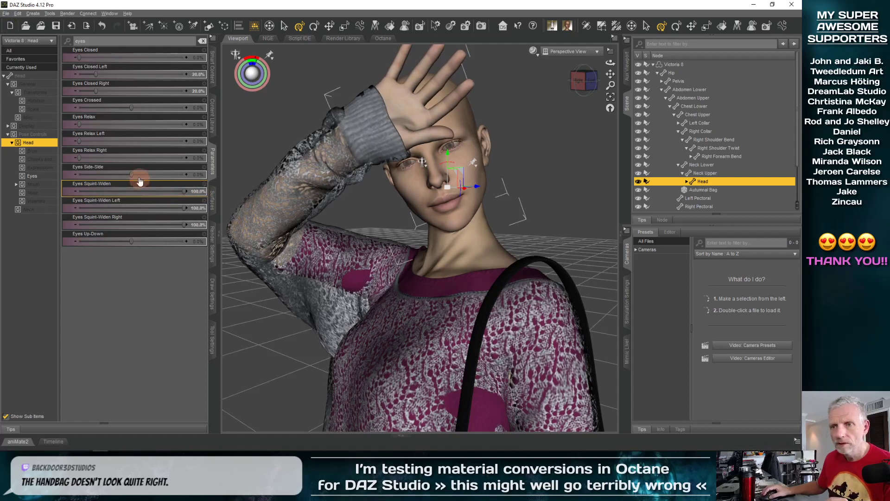
# - Set the head's Eyes Side-Side control to -21.1% and Eyes Up-Down to about 25%, and clear the control filter
pyautogui.moveTo(132, 174); pyautogui.dragTo(120, 173)
pyautogui.moveTo(129, 241)
pyautogui.mouseDown()
pyautogui.moveTo(116, 240)
pyautogui.moveTo(146, 239)
pyautogui.mouseUp()
pyautogui.click(203, 41)
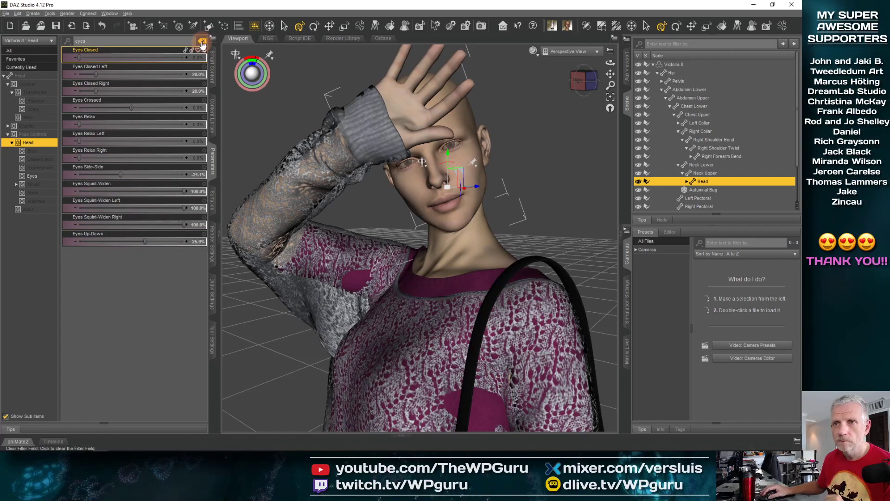
# - Look through the head's mouth and expression controls and set Mouth Frown to 42.6%
pyautogui.click(33, 184)
pyautogui.click(135, 174)
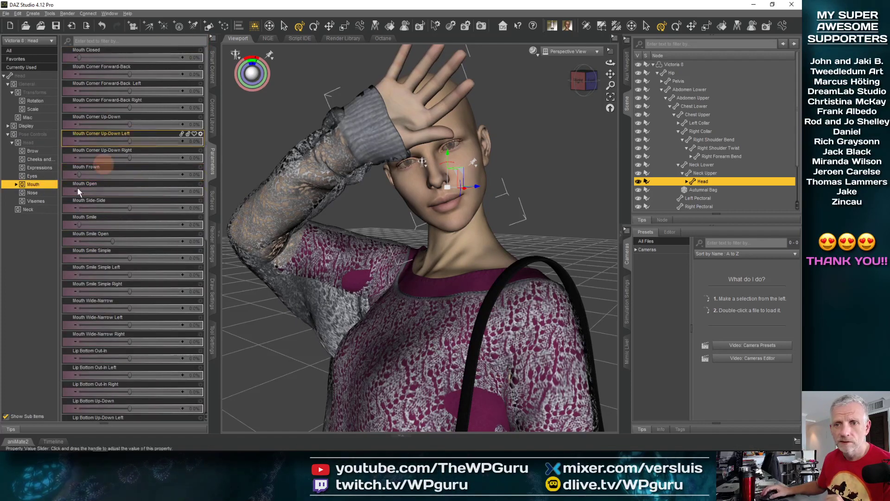
pyautogui.click(38, 168)
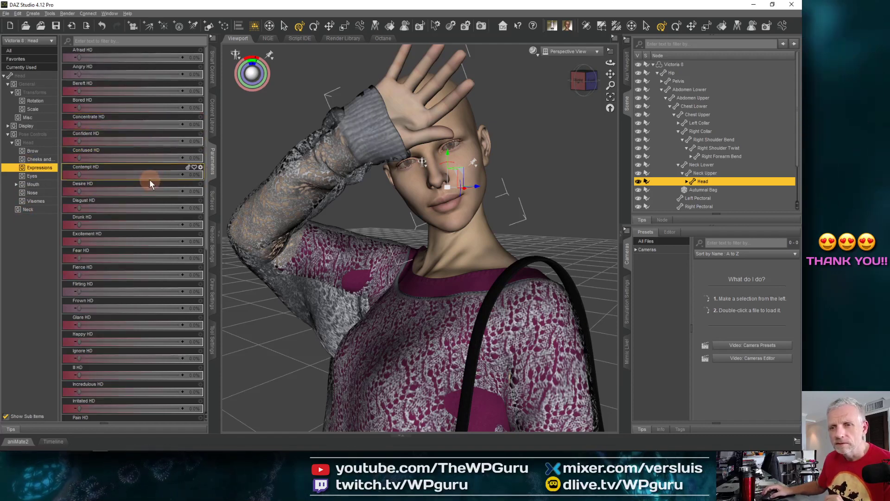
pyautogui.click(39, 185)
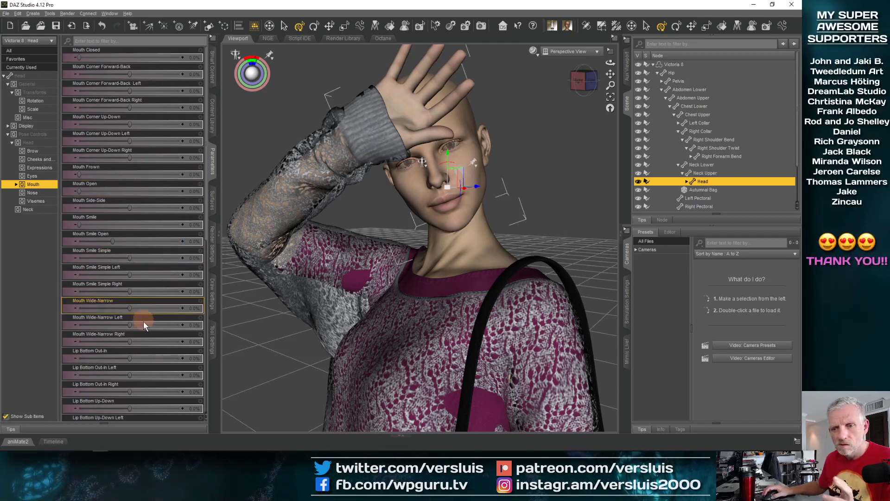
pyautogui.moveTo(95, 174); pyautogui.dragTo(121, 170)
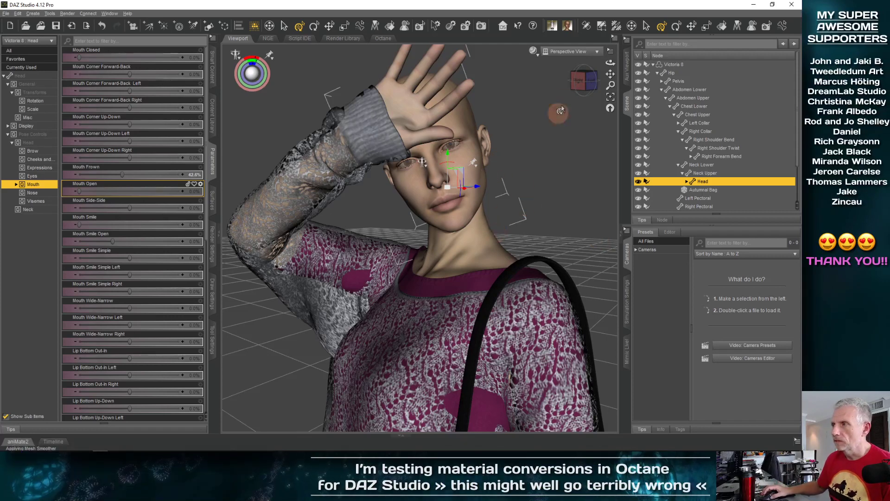
# - Create a new camera named Camera that matches the current perspective view of the upper body
pyautogui.click(31, 14)
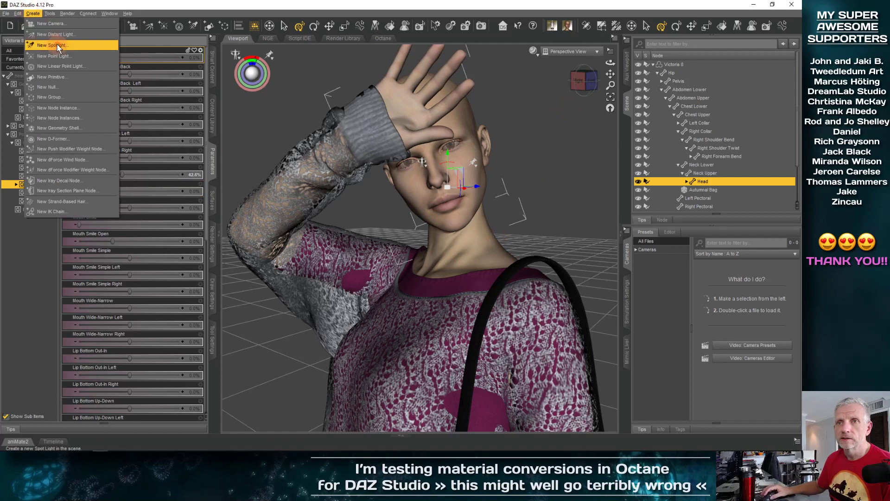
pyautogui.click(47, 21)
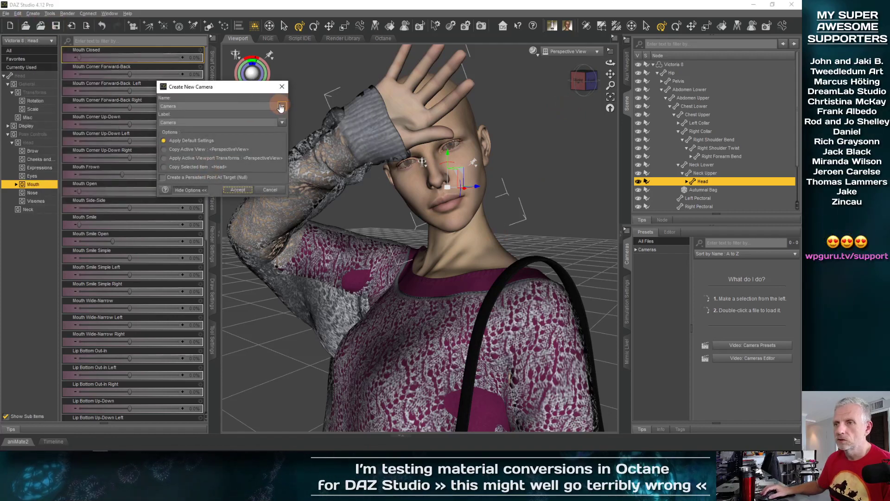
pyautogui.click(238, 189)
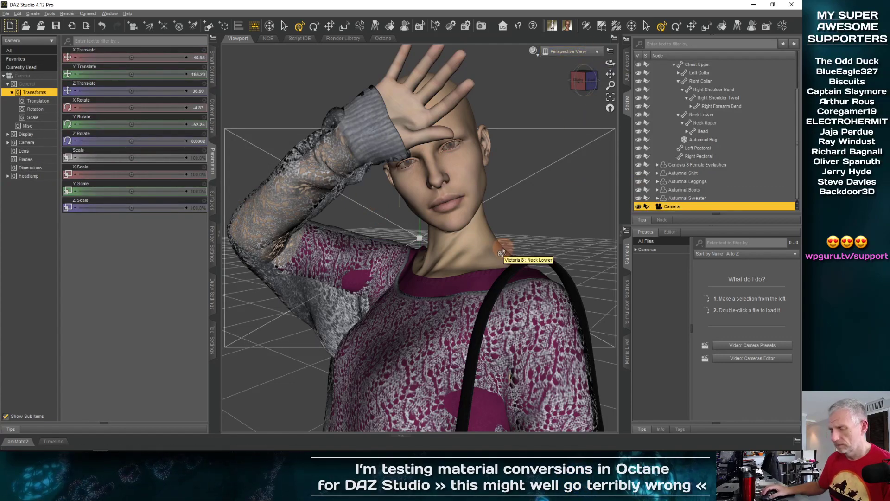
# - Switch the Universal tool to local coordinates and pull the new camera back from Victoria 8 along its viewing axis
pyautogui.scroll(-10, 503, 248)
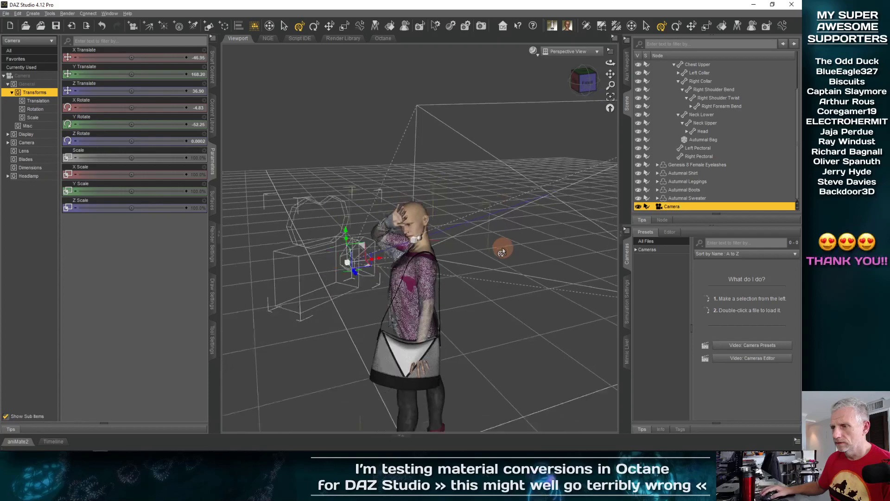
pyautogui.moveTo(503, 251); pyautogui.dragTo(502, 256, button='middle')
pyautogui.scroll(-8, 502, 256)
pyautogui.moveTo(428, 268); pyautogui.dragTo(429, 289, button='middle')
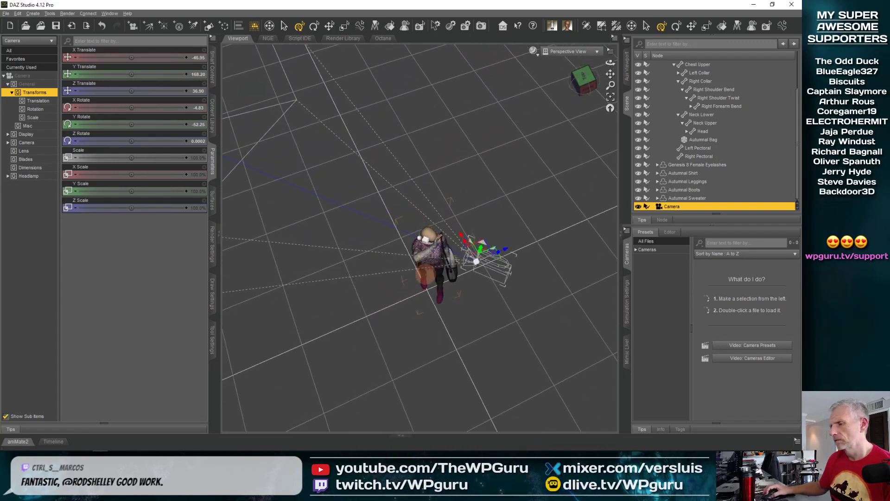
pyautogui.moveTo(448, 264); pyautogui.dragTo(443, 260, button='middle')
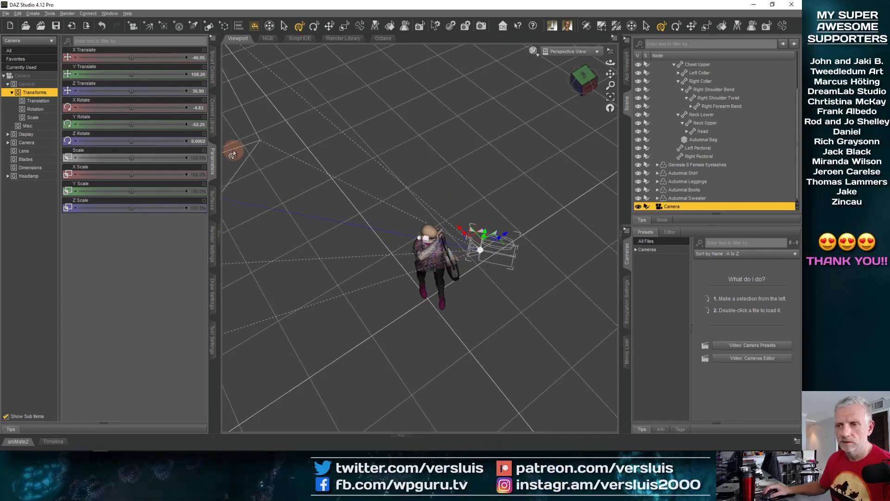
pyautogui.click(211, 338)
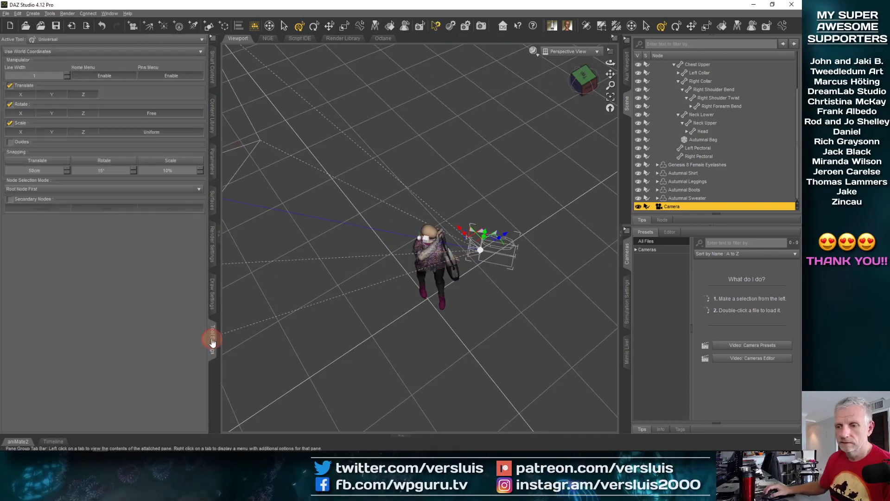
pyautogui.click(102, 51)
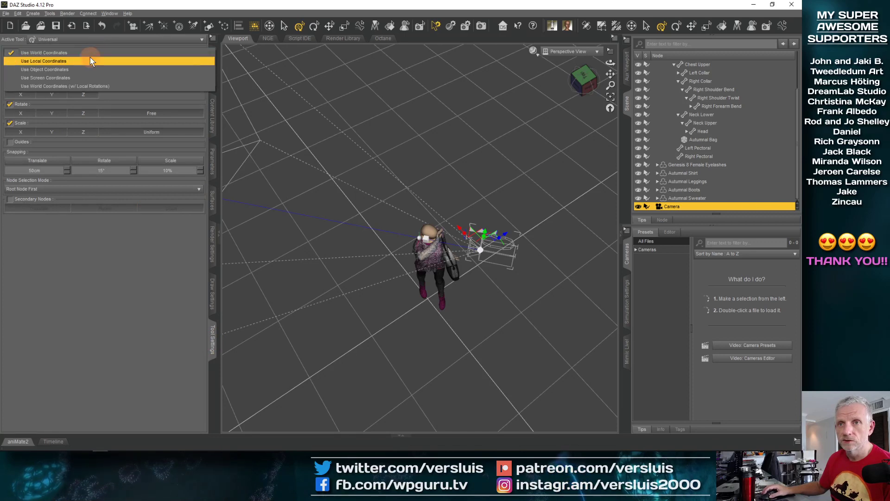
pyautogui.click(91, 59)
pyautogui.moveTo(515, 261); pyautogui.dragTo(573, 261)
pyautogui.moveTo(539, 295)
pyautogui.mouseDown(button='middle')
pyautogui.moveTo(530, 288)
pyautogui.moveTo(541, 298)
pyautogui.mouseUp(button='middle')
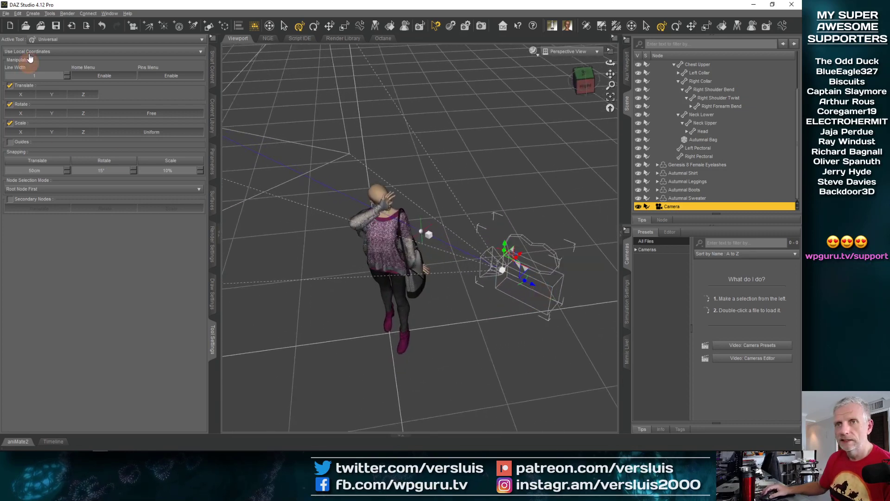
# - Create a Torus primitive with Object Center origin, Y Positive primary axis, 24 segments and 12 sides
pyautogui.click(41, 13)
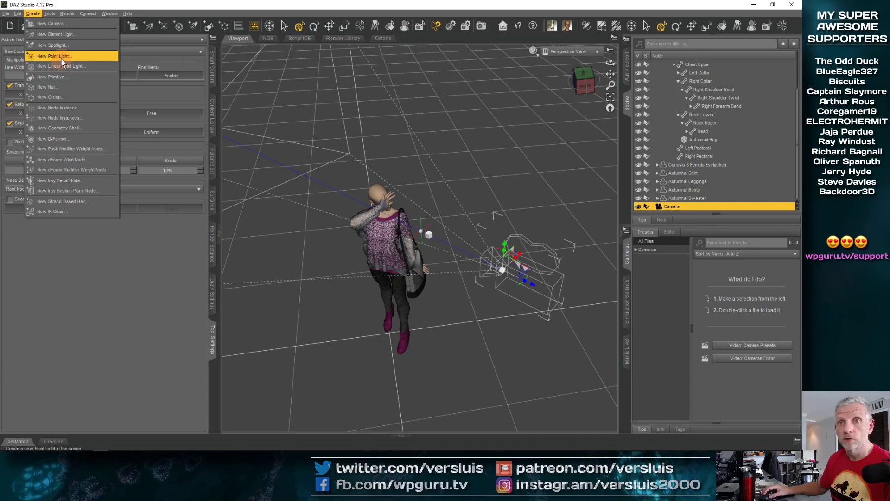
pyautogui.click(70, 79)
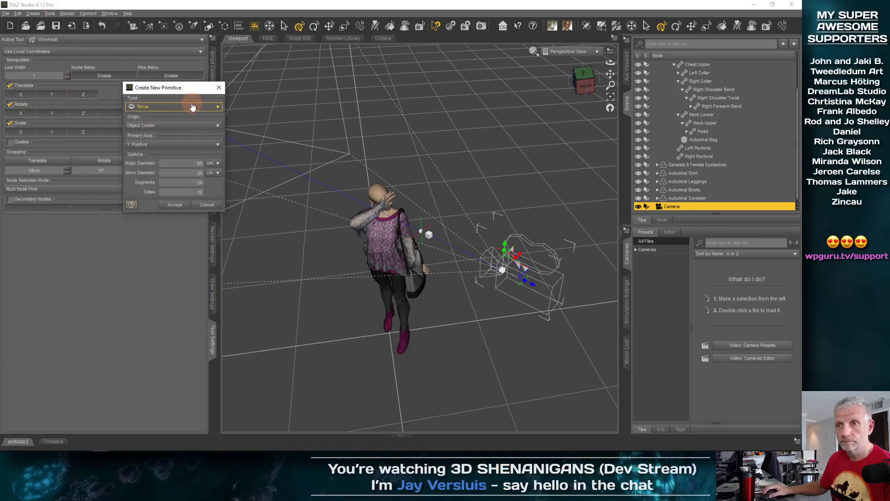
pyautogui.click(174, 205)
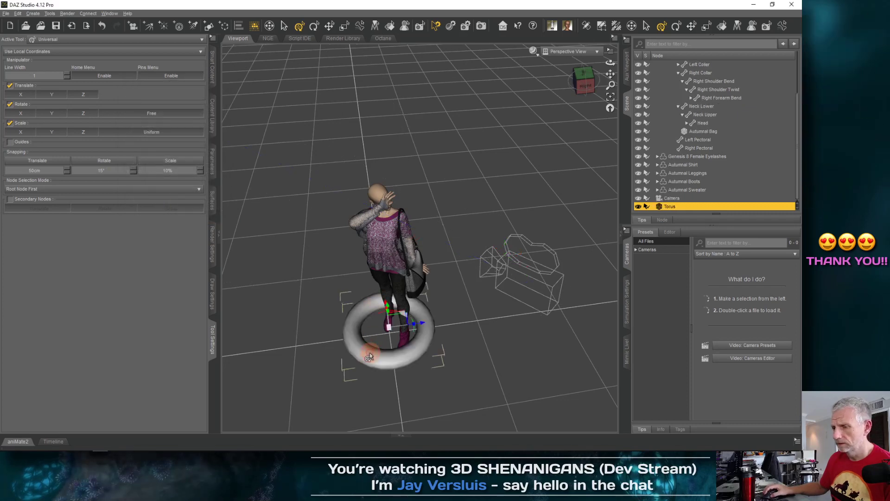
# - Raise the torus from the floor to Victoria 8's head height and rotate it upright
pyautogui.click(373, 328)
pyautogui.moveTo(375, 328); pyautogui.dragTo(375, 333, button='middle')
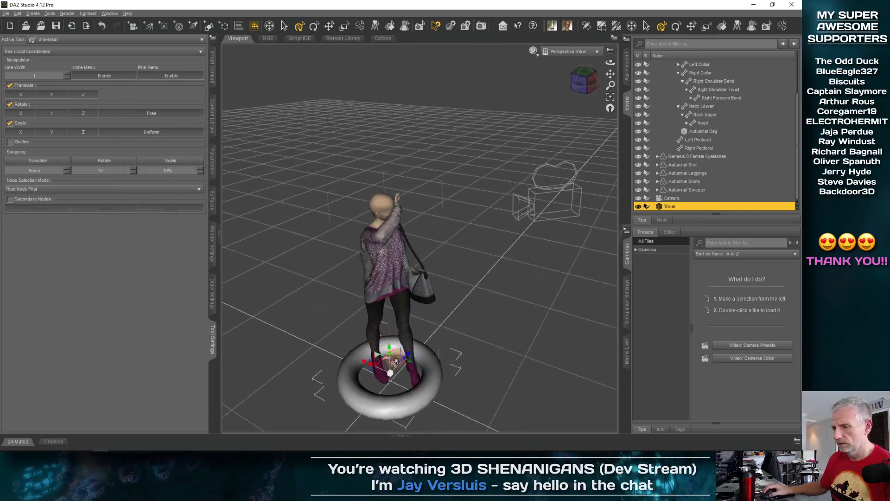
pyautogui.moveTo(390, 351); pyautogui.dragTo(365, 176)
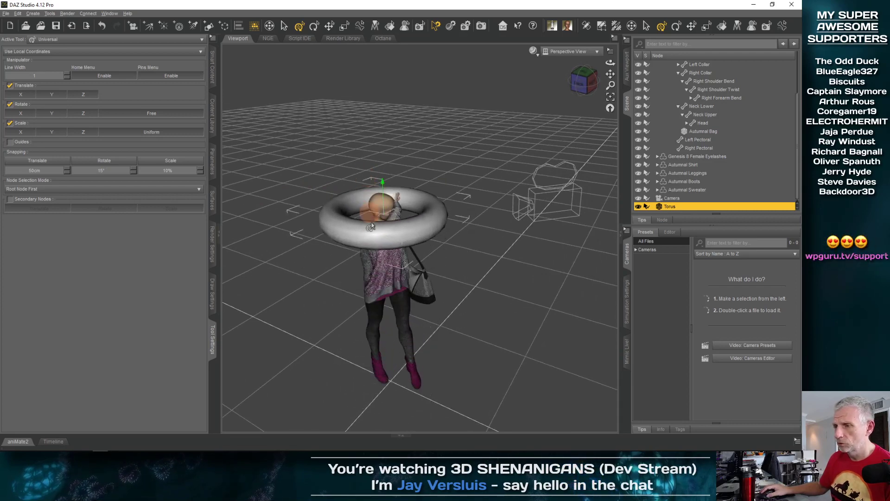
pyautogui.moveTo(354, 263); pyautogui.dragTo(351, 265, button='middle')
pyautogui.moveTo(395, 235); pyautogui.dragTo(355, 228)
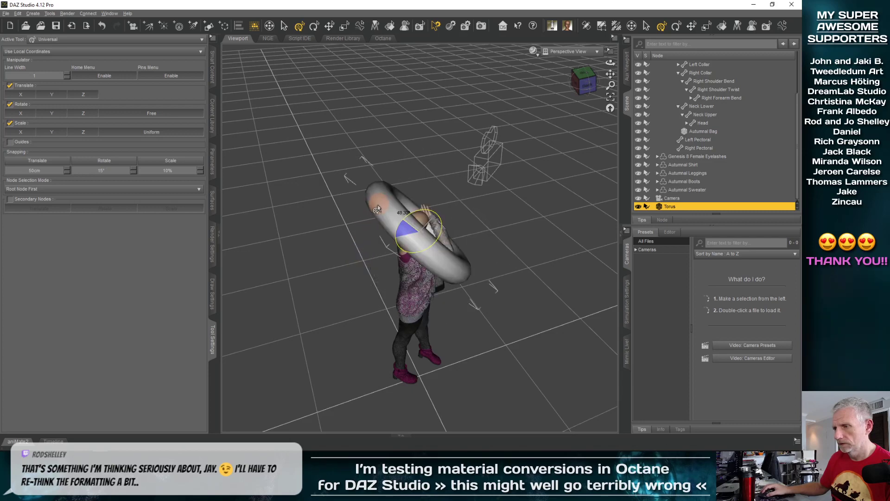
pyautogui.moveTo(407, 198); pyautogui.dragTo(409, 200)
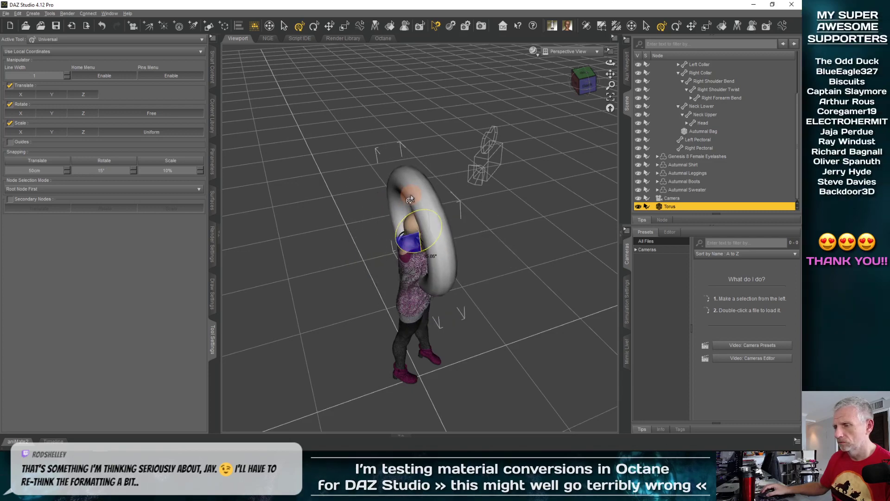
# - Move the upright torus away from Victoria 8's head towards the front of the camera
pyautogui.moveTo(409, 206); pyautogui.dragTo(392, 253, button='middle')
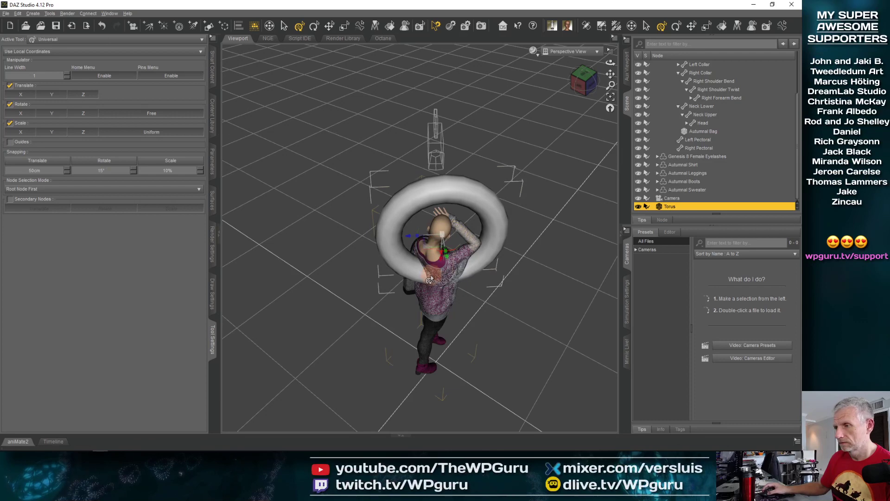
pyautogui.moveTo(438, 264); pyautogui.dragTo(432, 178)
pyautogui.moveTo(449, 190); pyautogui.dragTo(449, 192, button='middle')
pyautogui.moveTo(558, 256); pyautogui.dragTo(531, 268, button='middle')
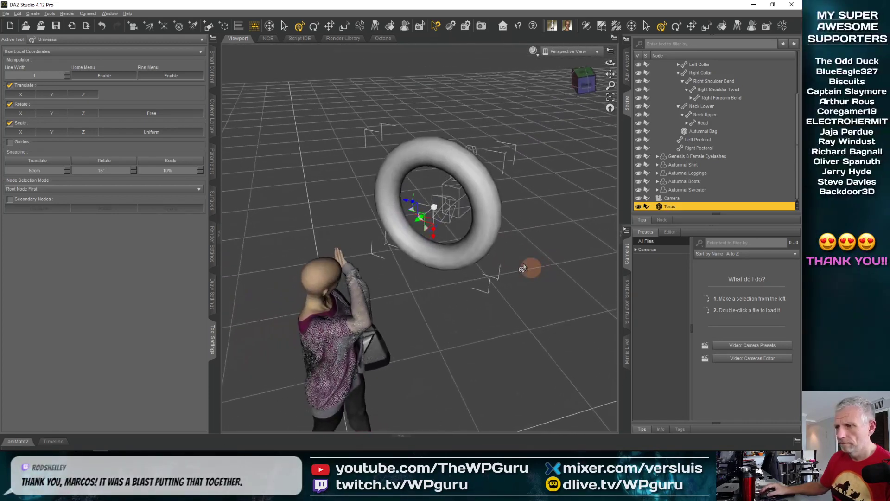
# - Scale the torus down uniformly and adjust its height so the ring is centred around the camera's line of sight
pyautogui.moveTo(434, 214); pyautogui.dragTo(430, 217)
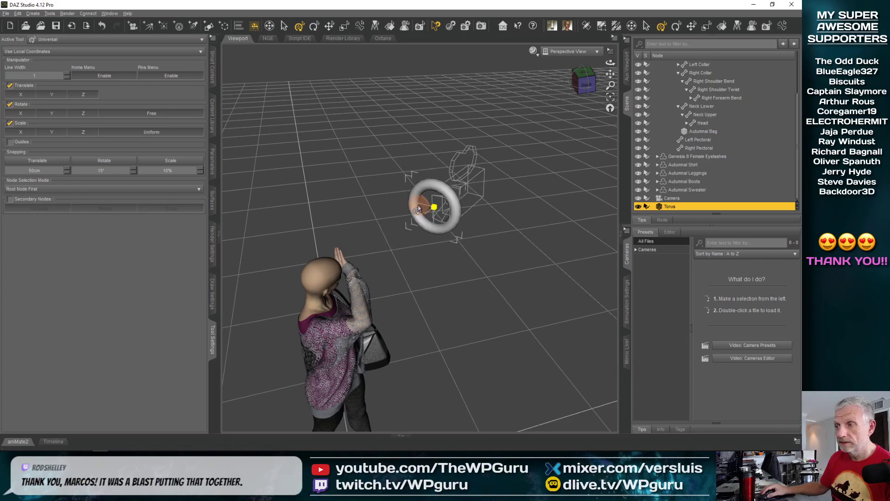
pyautogui.moveTo(417, 210); pyautogui.dragTo(366, 234, button='middle')
pyautogui.scroll(5, 367, 234)
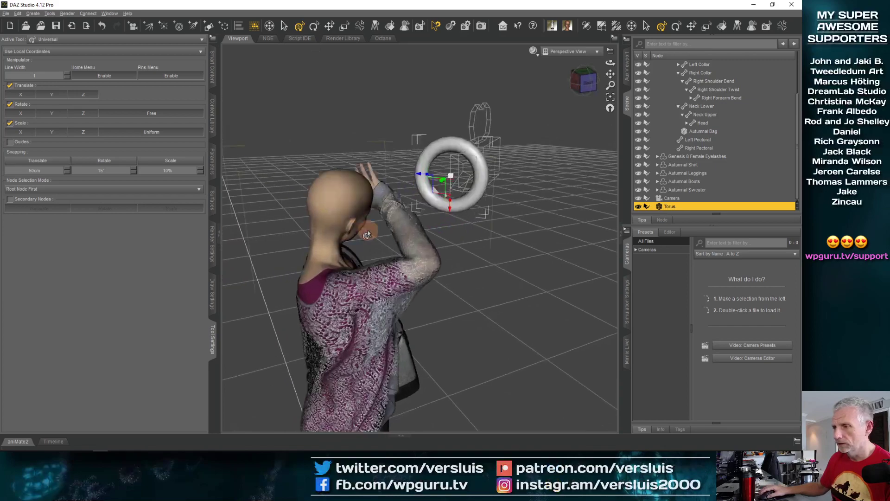
pyautogui.moveTo(367, 231); pyautogui.dragTo(412, 227, button='middle')
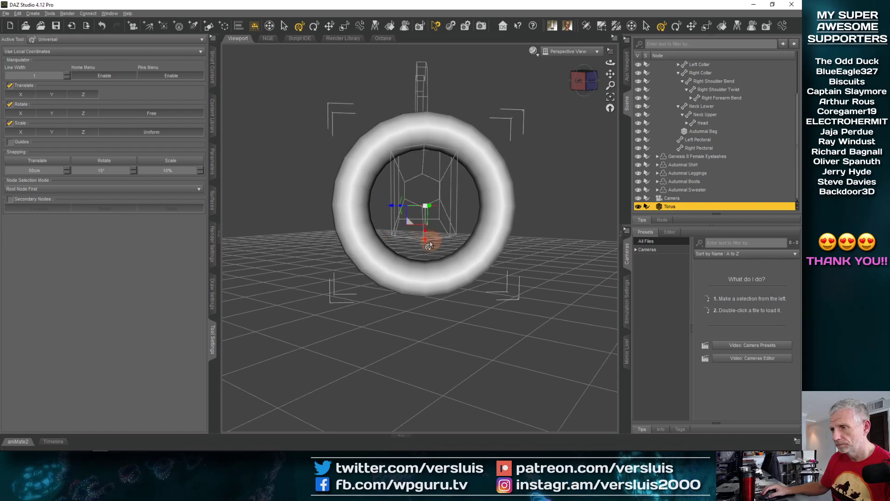
pyautogui.moveTo(424, 245); pyautogui.dragTo(423, 232)
pyautogui.moveTo(459, 225); pyautogui.dragTo(461, 222, button='middle')
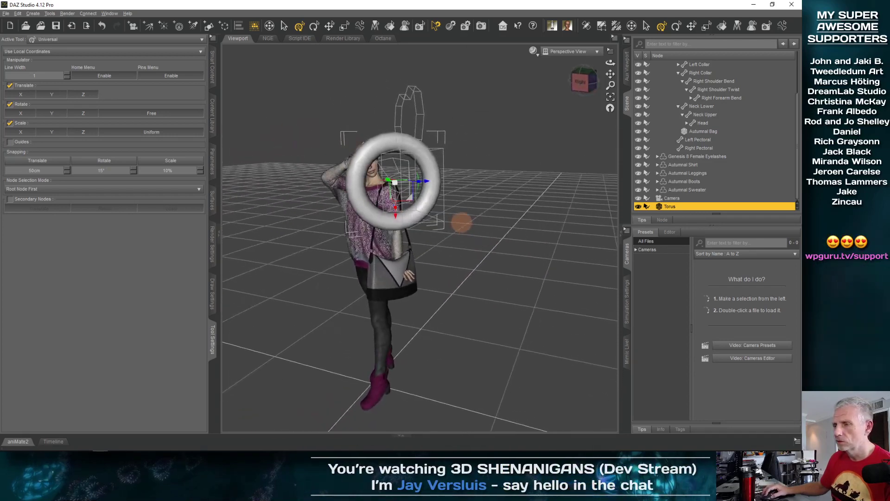
# - Look through the scene camera in the viewport, select the Camera node and collapse the Victoria 8 hierarchy
pyautogui.click(588, 57)
pyautogui.click(586, 123)
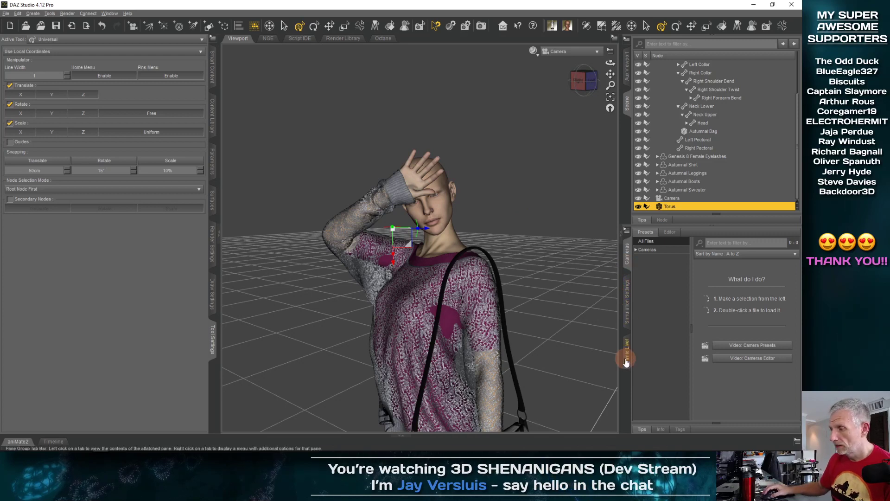
pyautogui.click(627, 266)
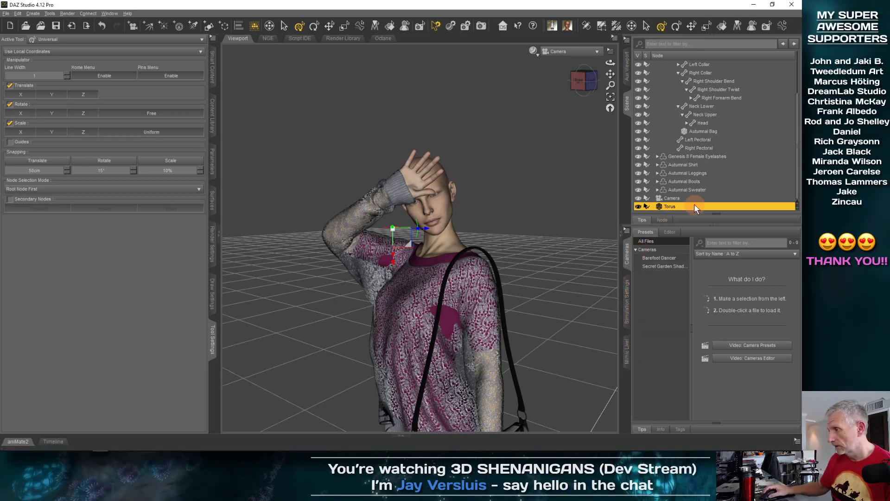
pyautogui.click(672, 198)
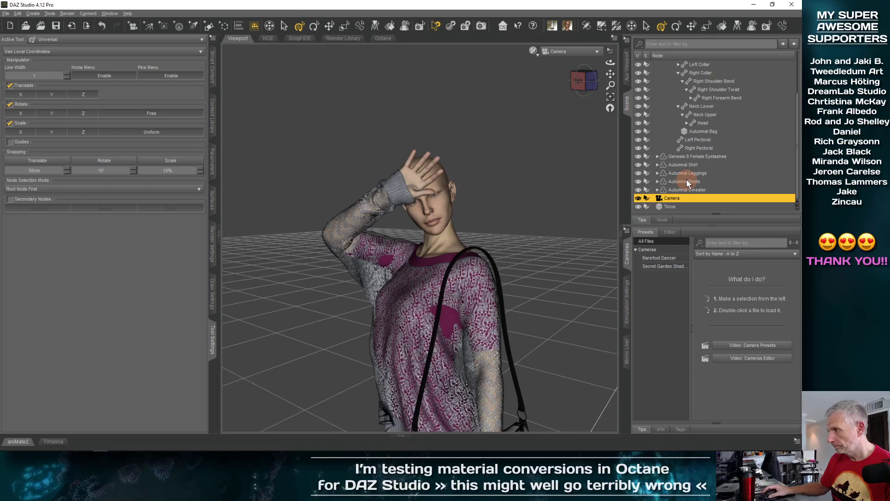
pyautogui.scroll(3, 687, 183)
pyautogui.click(653, 65)
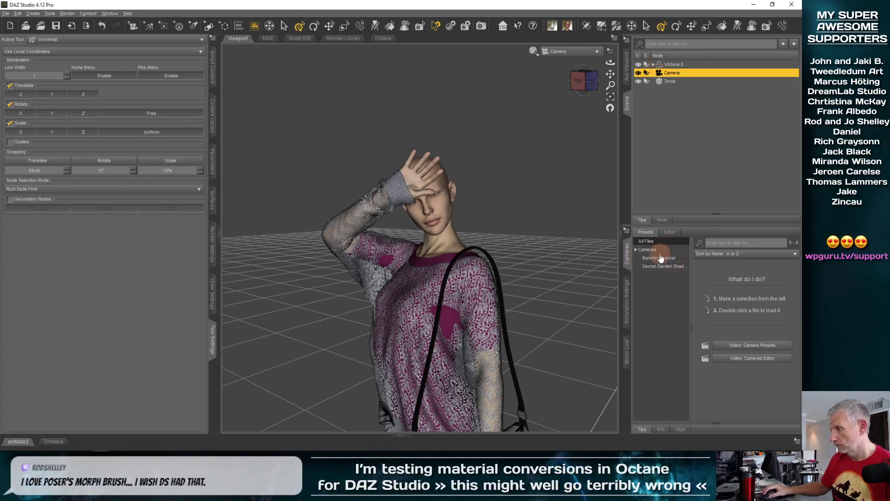
# - Bring up the selected camera's editable properties, set its Focal Length to 140 mm and adjust its framing of the head and raised arm
pyautogui.click(659, 251)
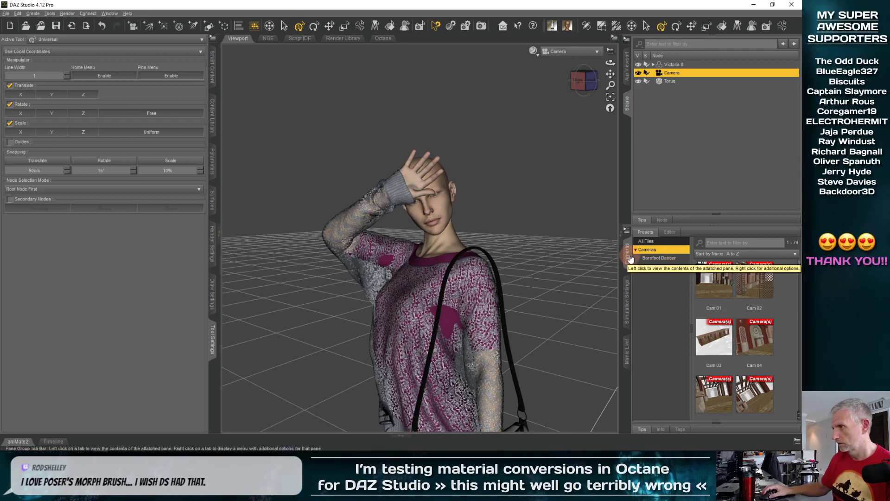
pyautogui.click(670, 81)
pyautogui.click(669, 73)
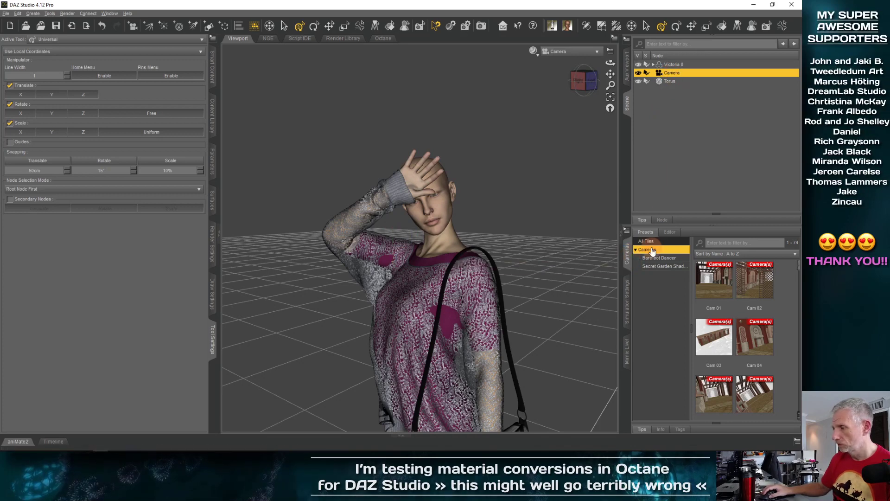
pyautogui.click(674, 239)
pyautogui.click(671, 232)
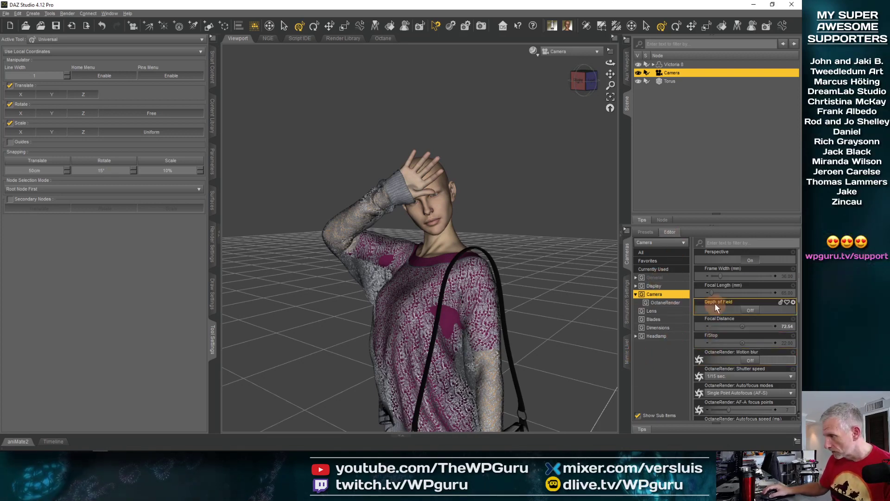
pyautogui.moveTo(709, 293); pyautogui.dragTo(713, 293)
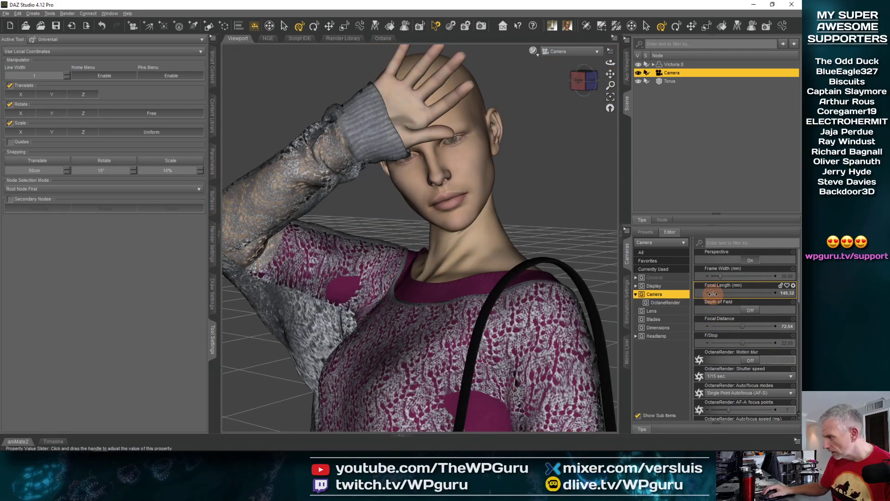
pyautogui.click(789, 294)
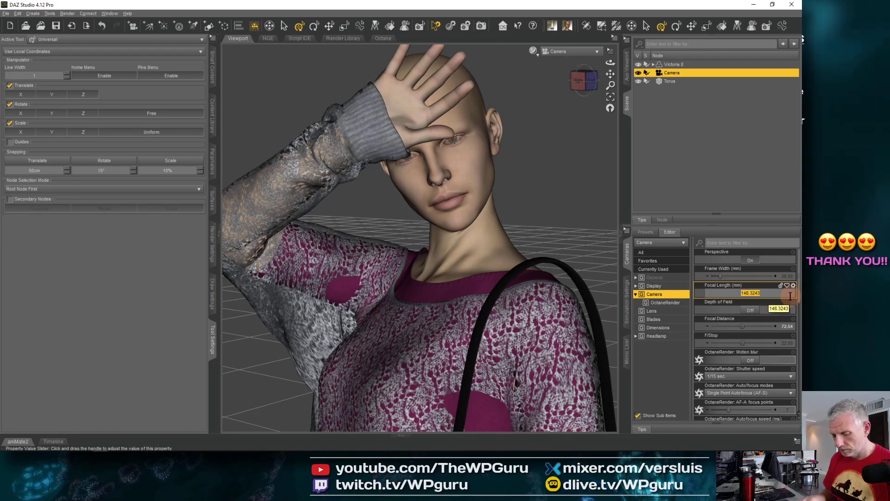
pyautogui.write('140')
pyautogui.press('Return')
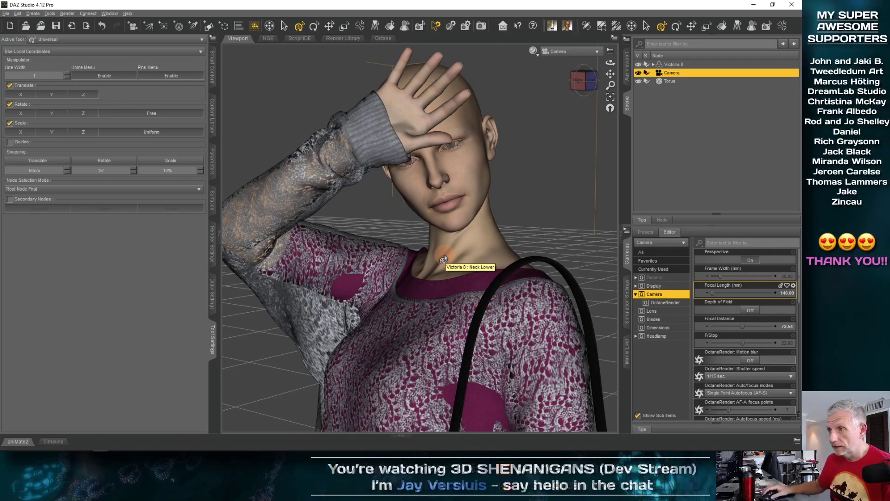
pyautogui.moveTo(461, 256); pyautogui.dragTo(460, 261, button='middle')
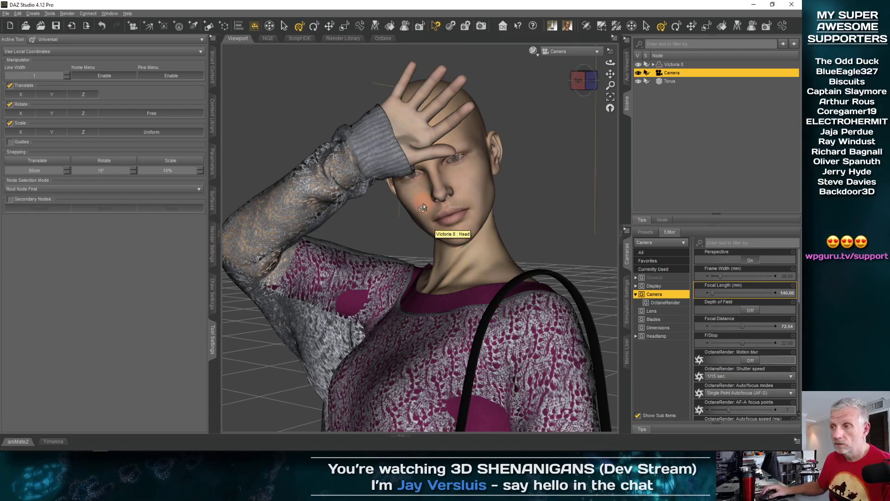
# - Place the Octane pane directly after the NGE pane and close the Render Library and Script IDE panes
pyautogui.click(381, 39)
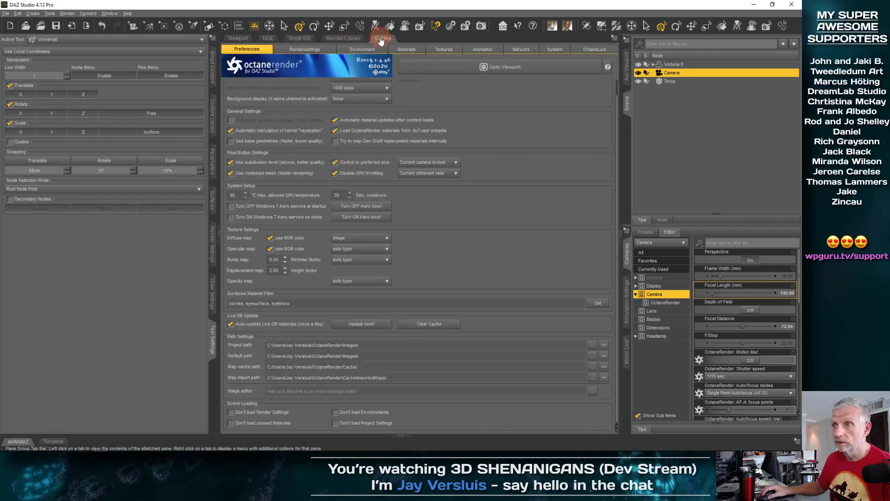
pyautogui.moveTo(385, 40); pyautogui.dragTo(294, 40)
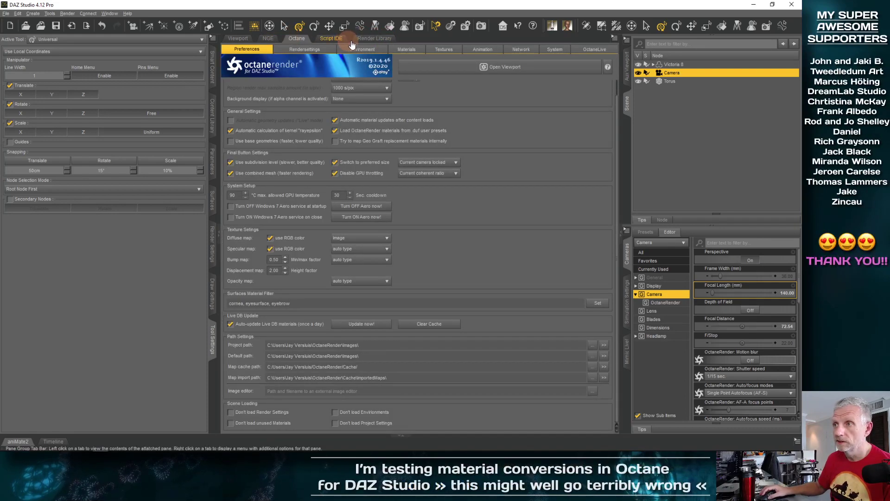
pyautogui.click(381, 41)
pyautogui.rightClick(380, 41)
pyautogui.click(397, 68)
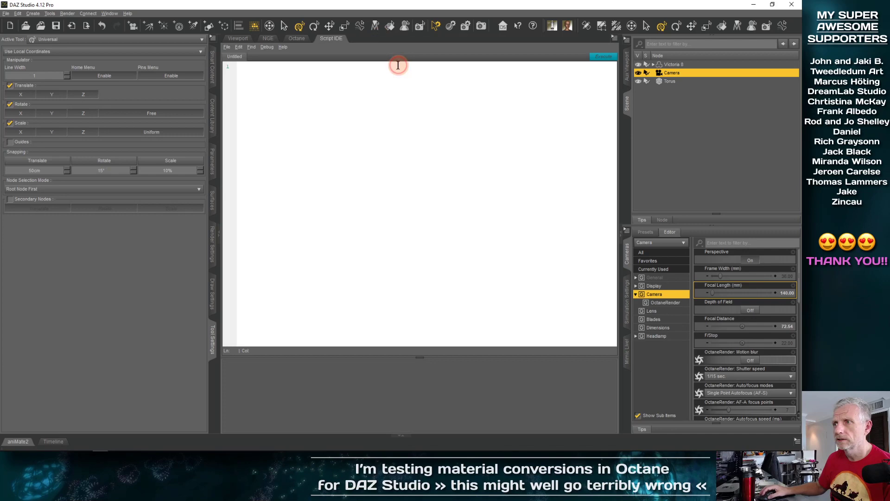
pyautogui.rightClick(334, 37)
pyautogui.click(358, 69)
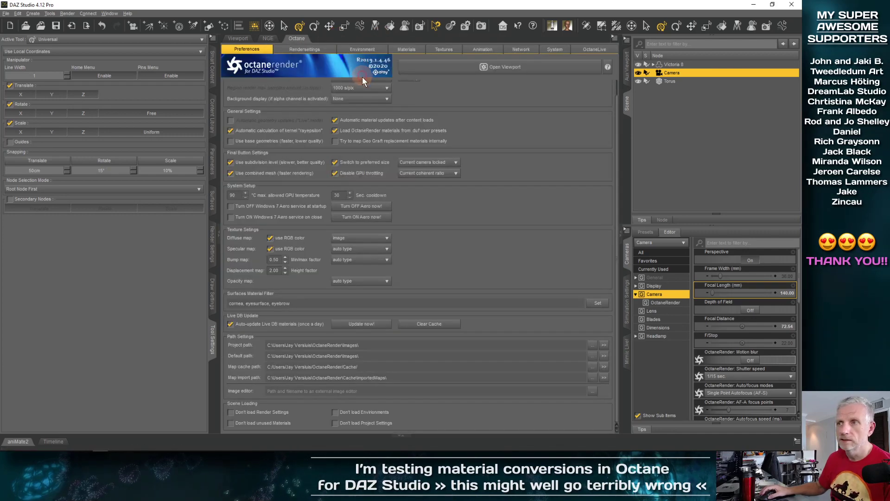
# - Start the OctaneRender Viewport from the Octane plugin preferences and reposition its window over the workspace
pyautogui.click(267, 39)
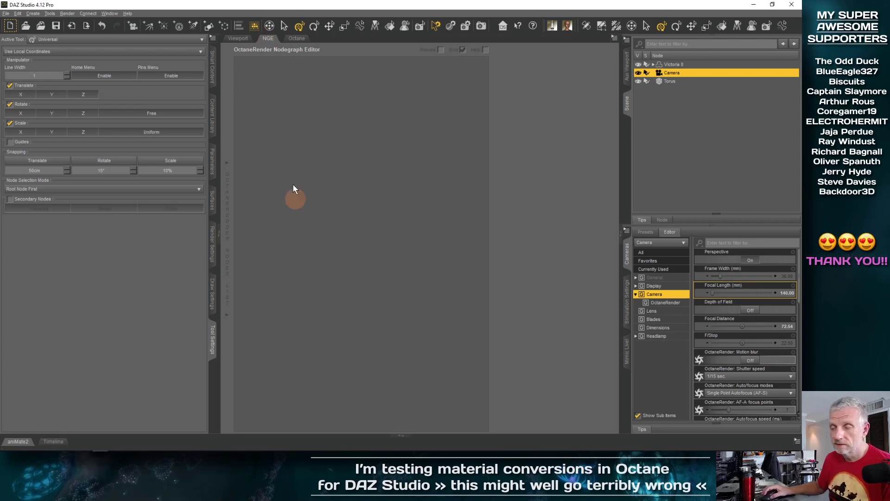
pyautogui.click(297, 38)
pyautogui.scroll(1, 477, 181)
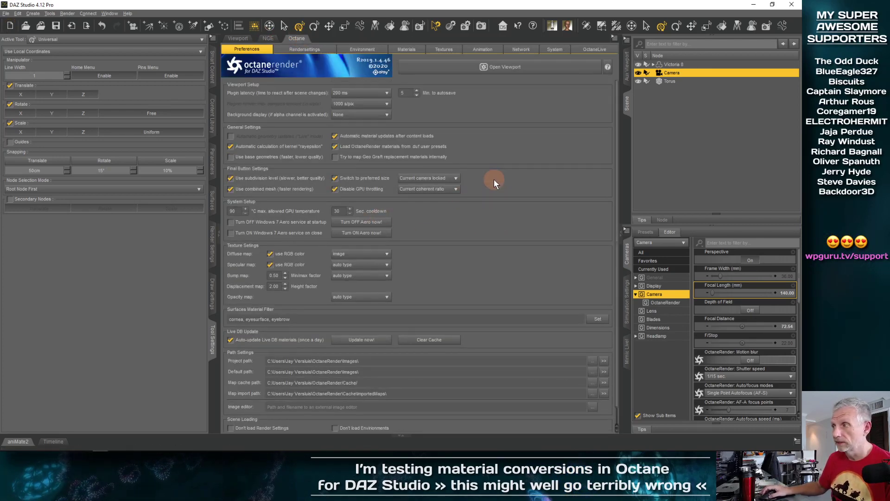
pyautogui.click(316, 126)
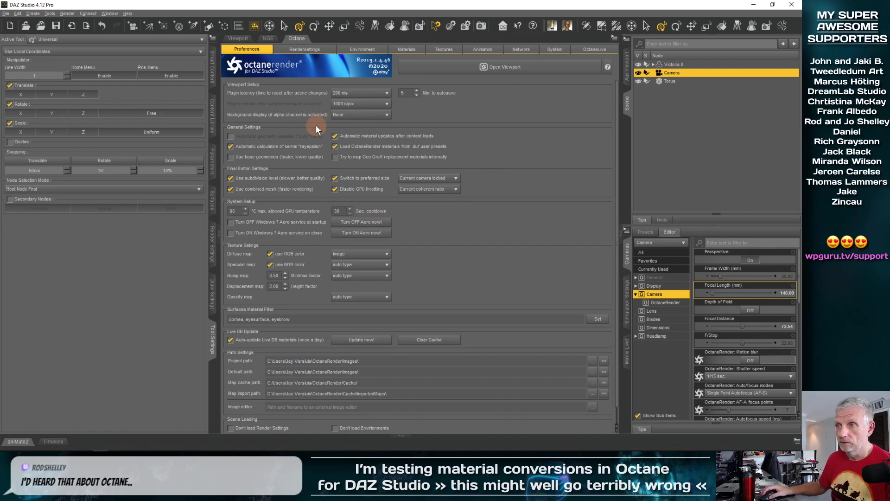
pyautogui.click(527, 68)
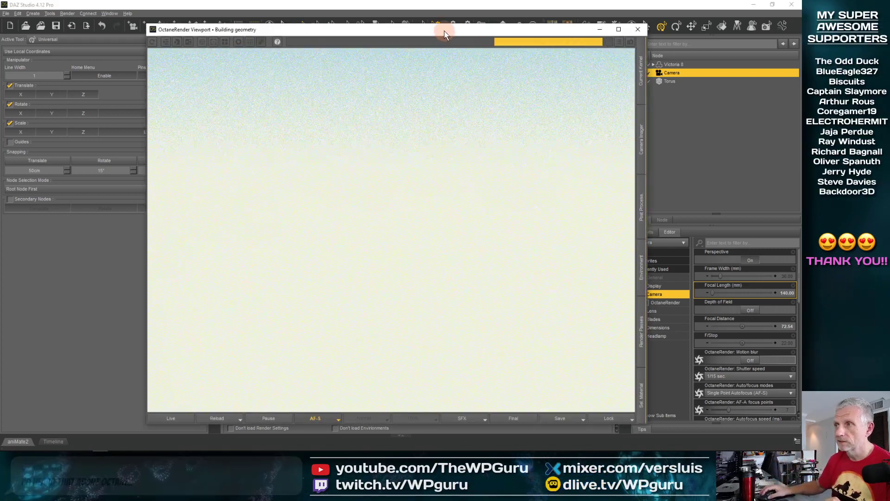
pyautogui.moveTo(441, 29); pyautogui.dragTo(513, 32)
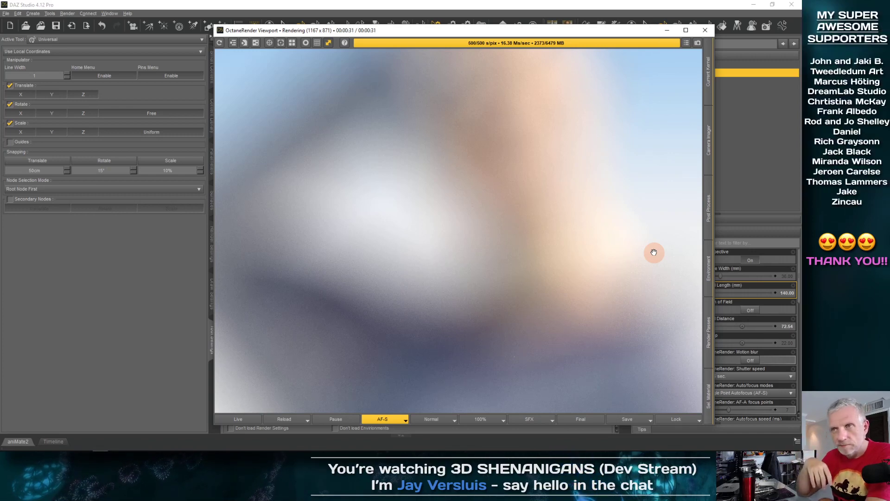
# - Browse to the render save folder, examine the folder levels of its path and close the image browser
pyautogui.click(641, 421)
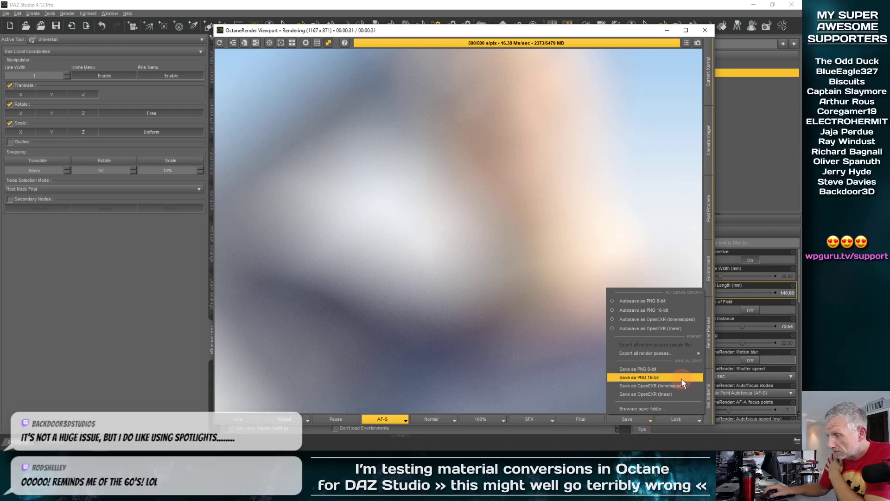
pyautogui.moveTo(680, 352)
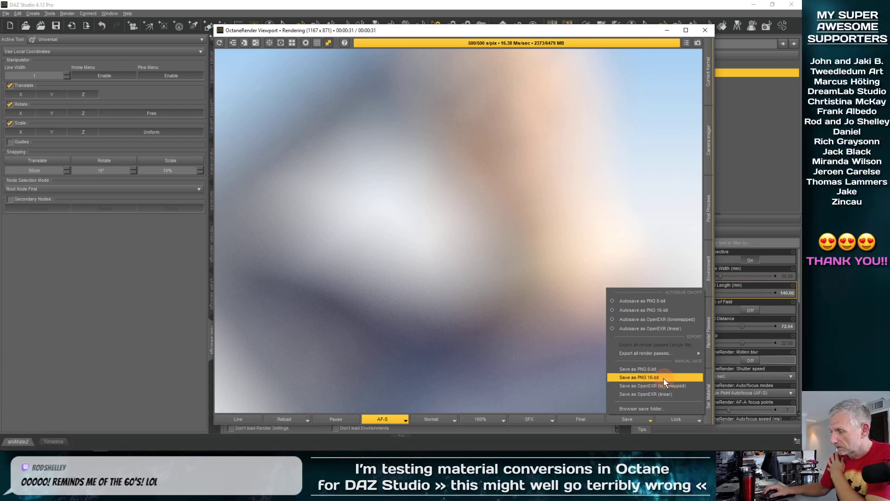
pyautogui.click(653, 407)
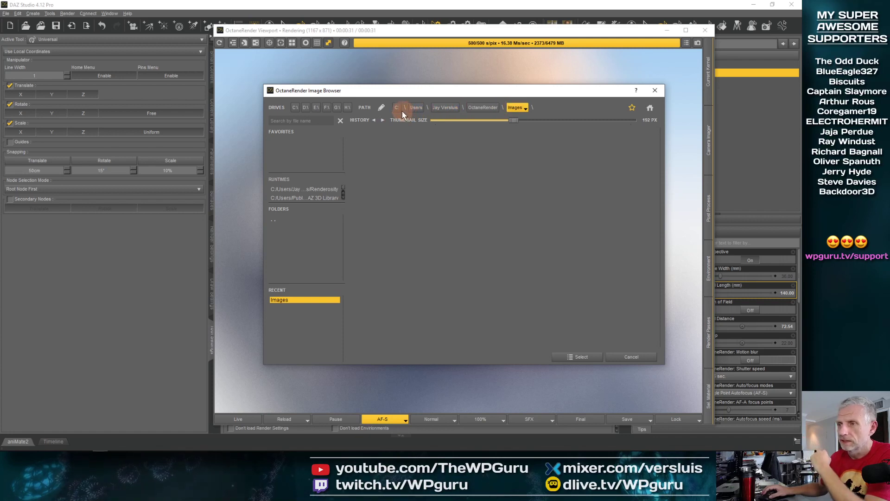
pyautogui.click(488, 110)
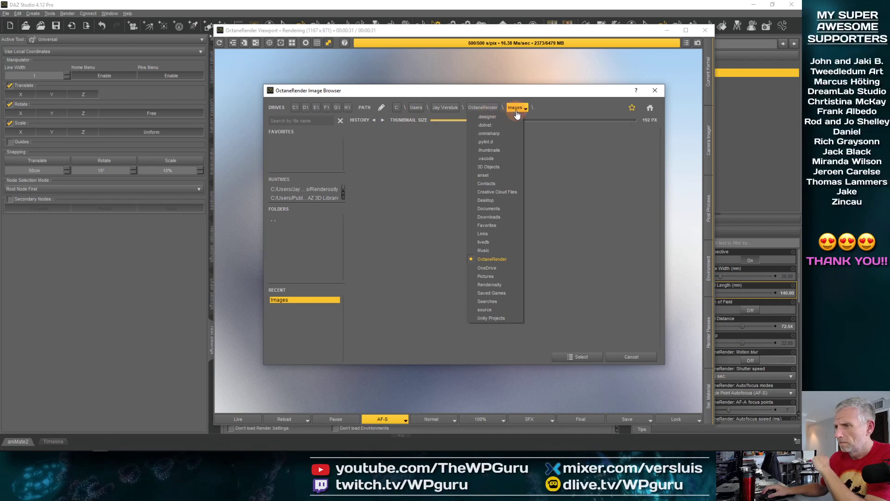
pyautogui.click(419, 109)
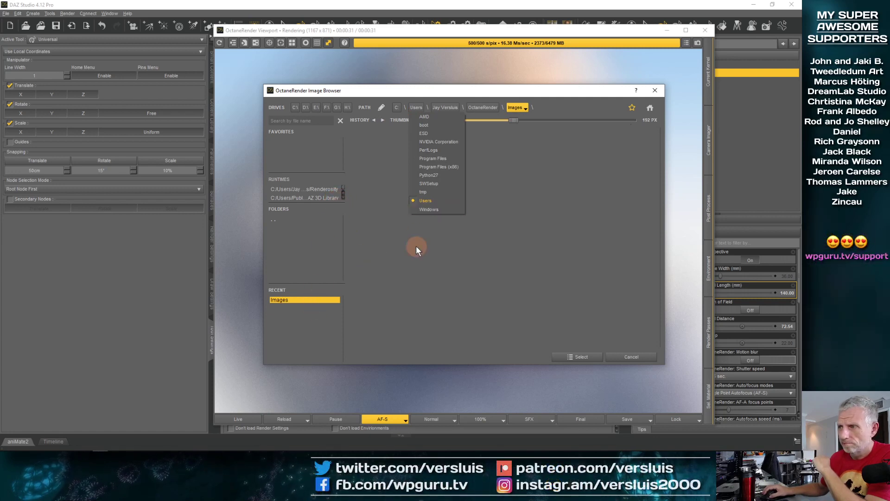
pyautogui.click(515, 130)
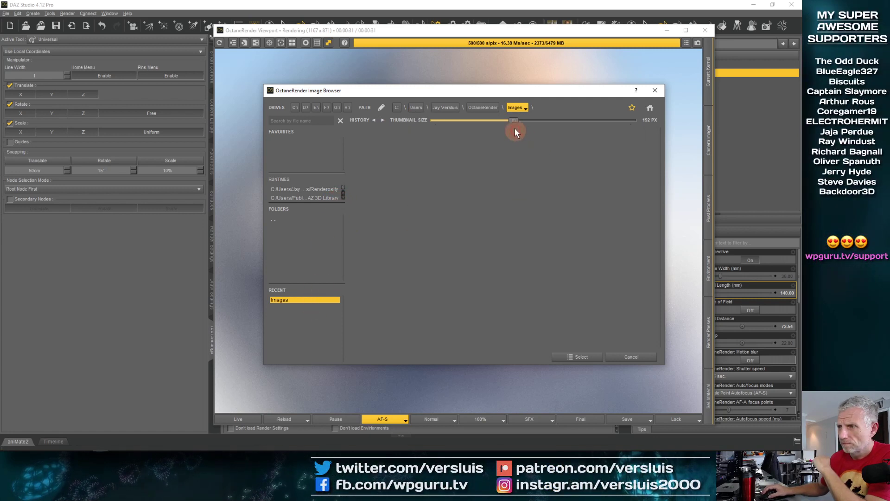
pyautogui.click(488, 109)
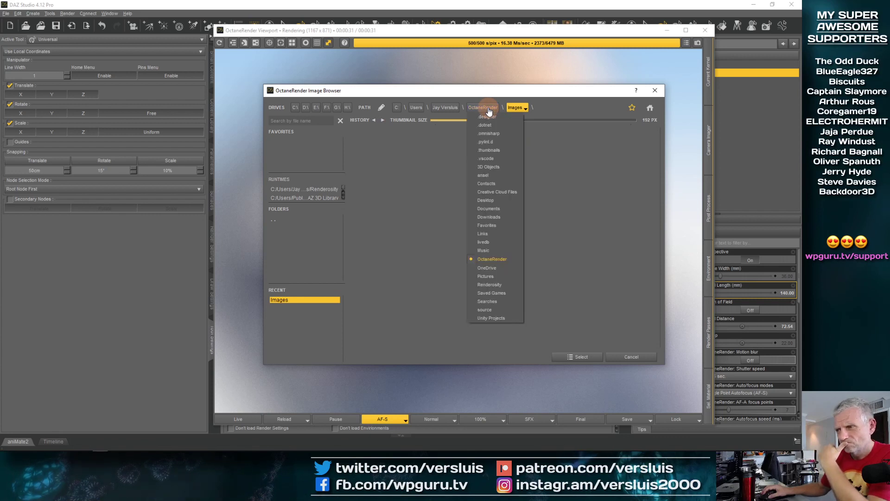
pyautogui.click(401, 186)
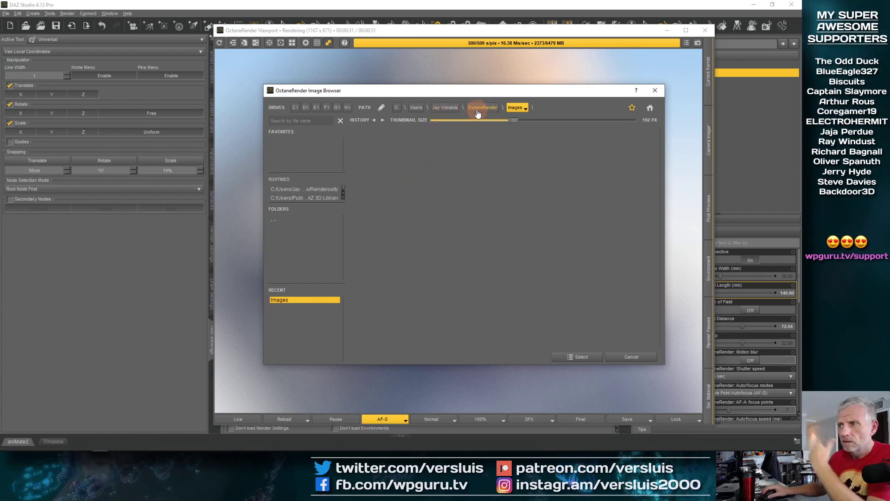
pyautogui.click(593, 358)
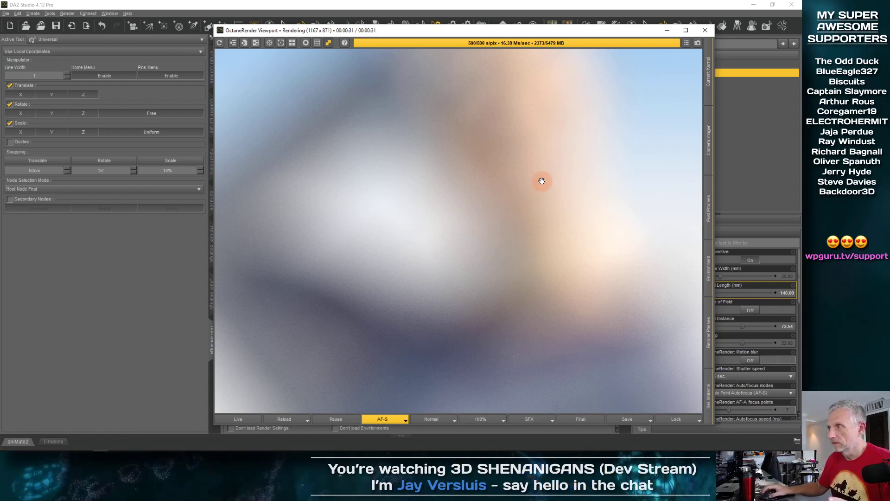
# - Move the render window clear of the scene list and show its Camera Imager settings and the Focal Length and F/Stop controls
pyautogui.moveTo(536, 32); pyautogui.dragTo(448, 33)
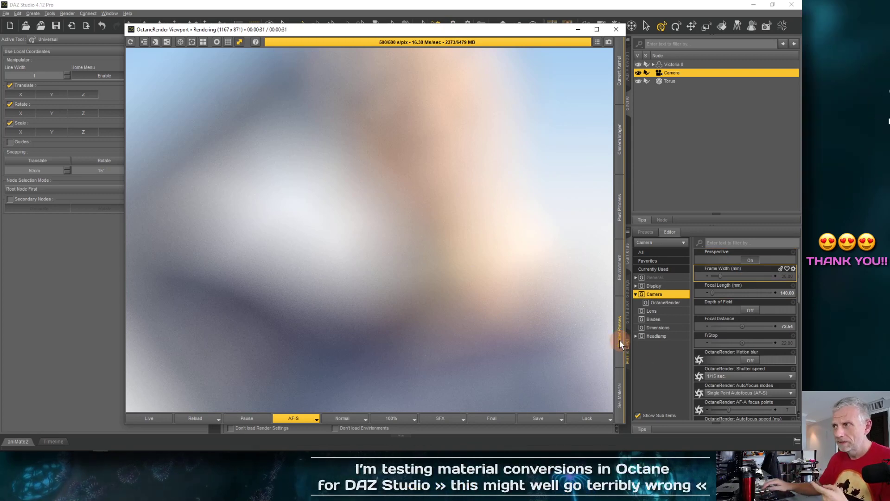
pyautogui.click(616, 145)
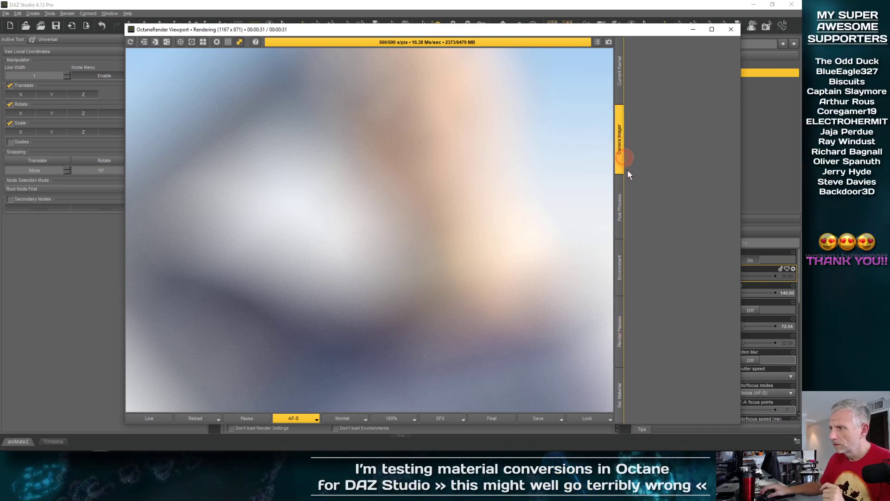
pyautogui.click(608, 46)
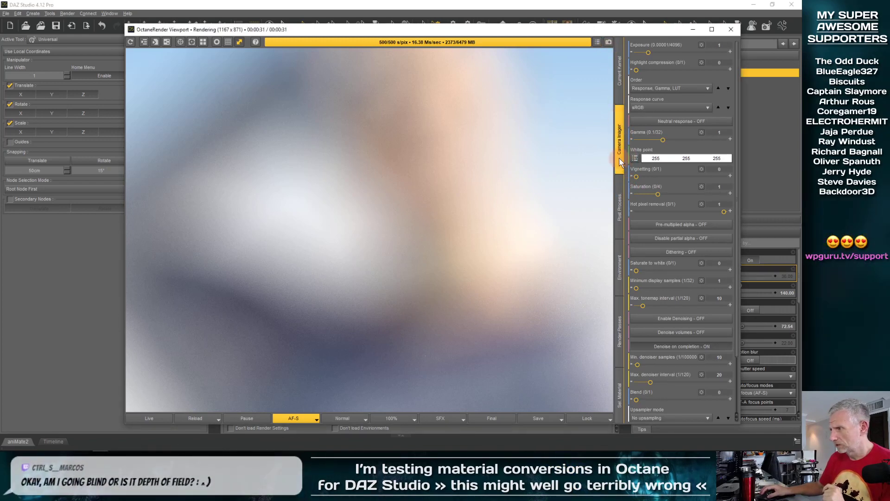
pyautogui.click(609, 43)
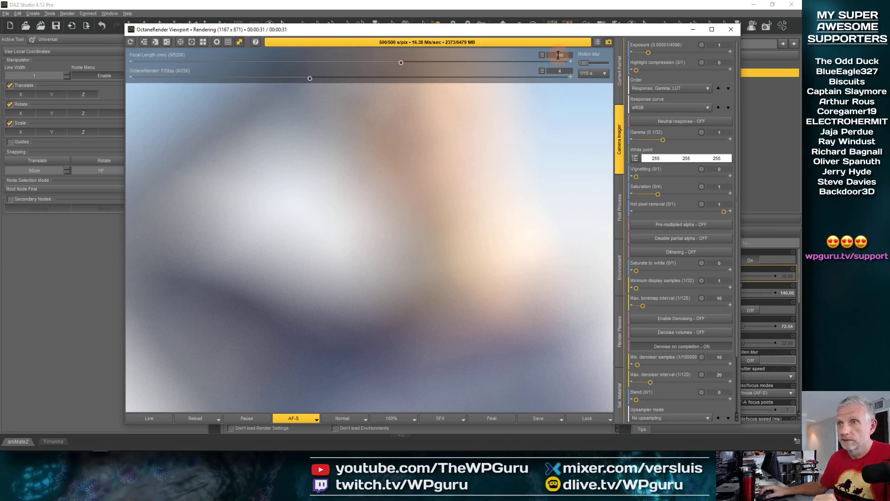
# - Set the camera's focus by picking a point on the figure's head in the render and examine the refocused image
pyautogui.click(182, 43)
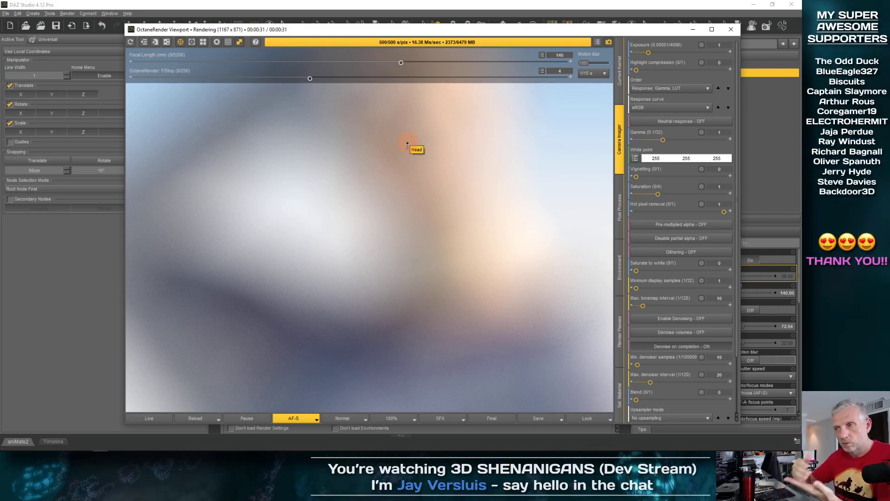
pyautogui.click(407, 144)
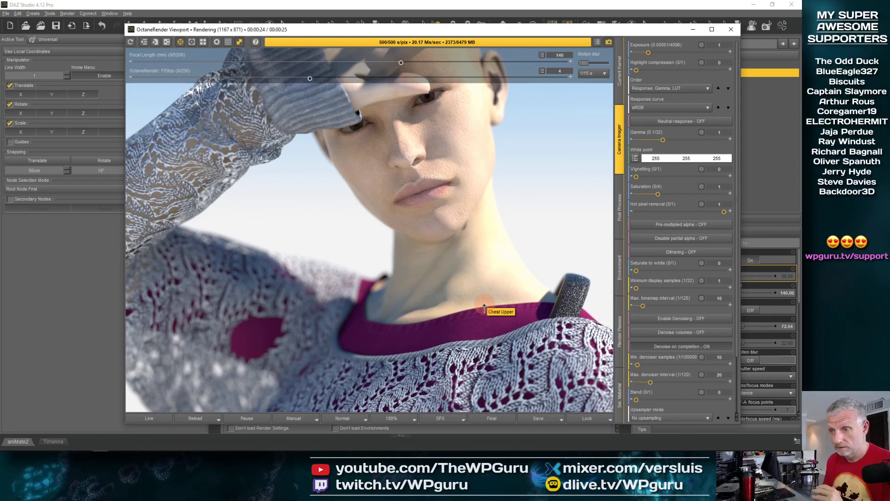
pyautogui.scroll(-3, 482, 309)
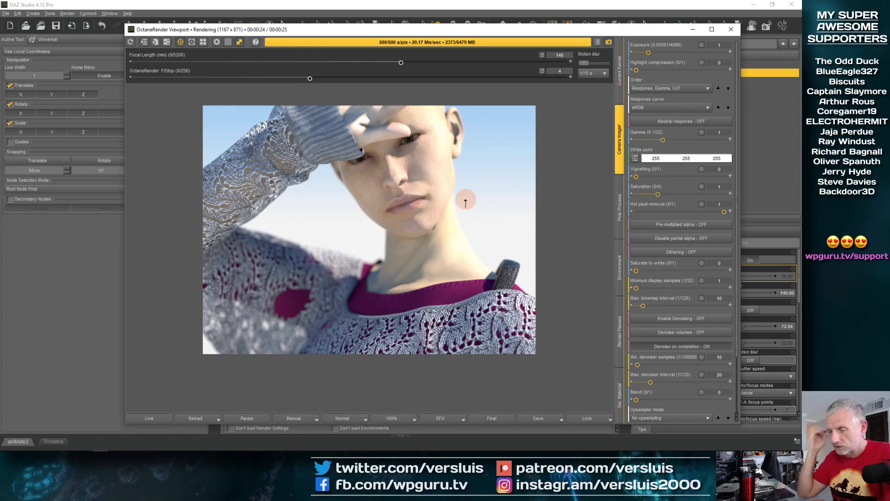
pyautogui.scroll(4, 466, 202)
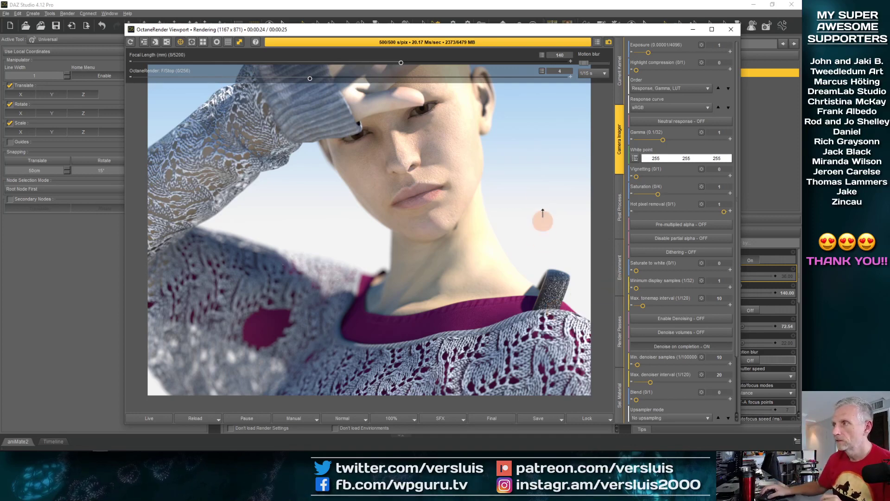
# - Show the Environment settings in the render window, view the same settings in the Octane pane and return to the render window
pyautogui.click(620, 258)
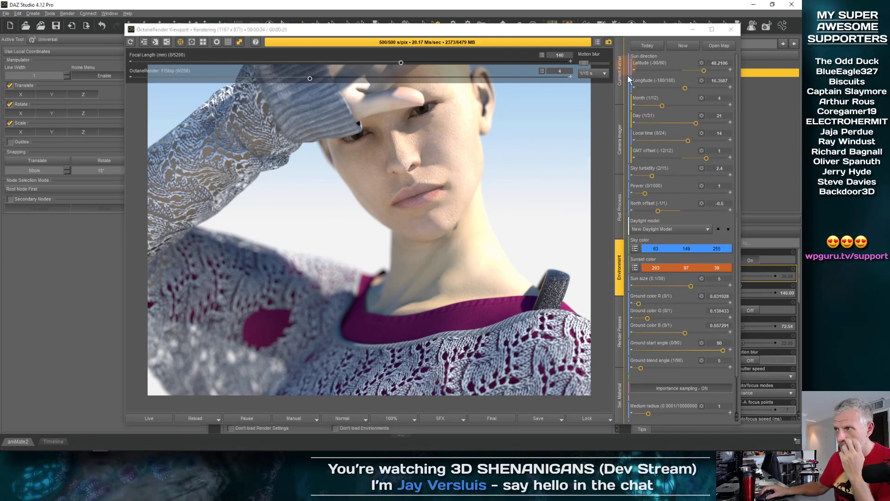
pyautogui.click(693, 29)
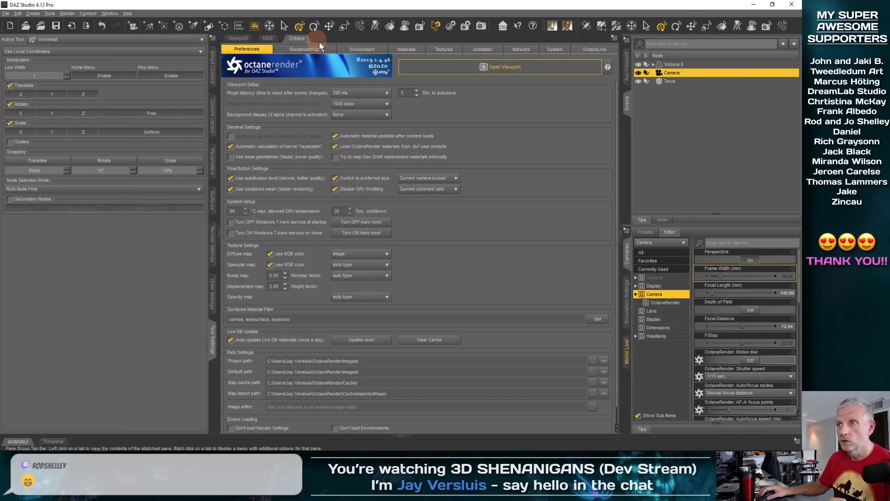
pyautogui.click(373, 49)
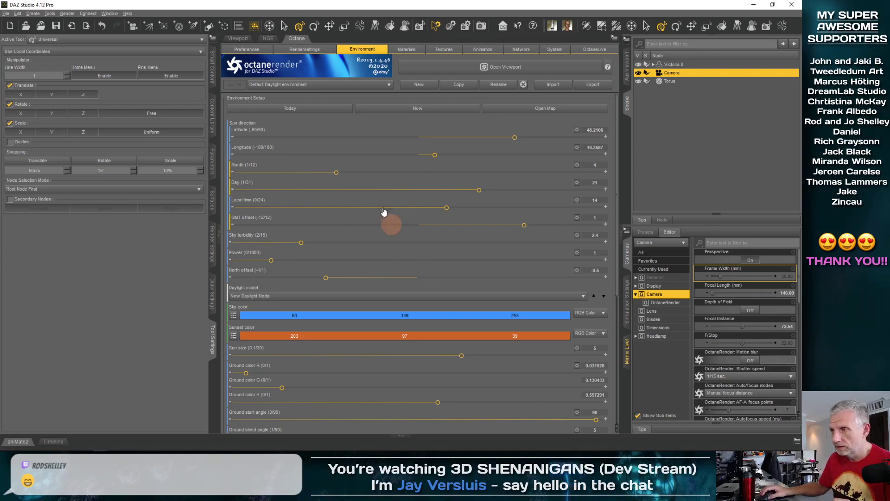
pyautogui.moveTo(102, 449)
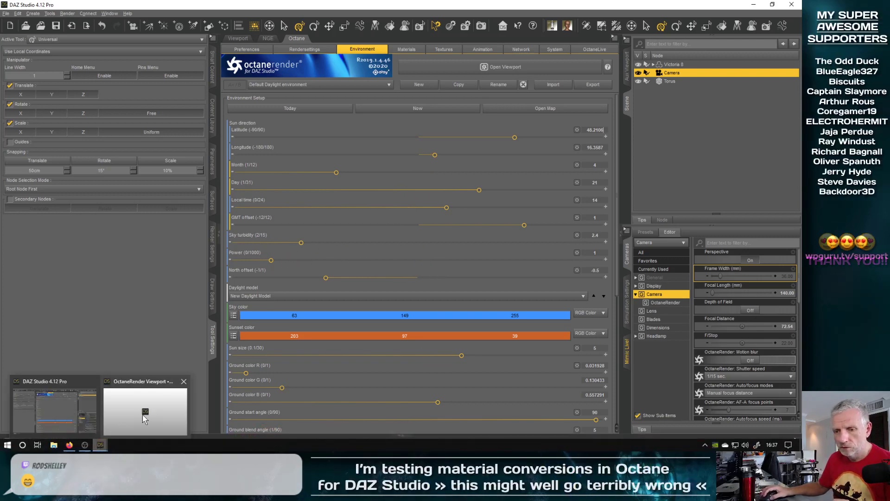
pyautogui.click(140, 416)
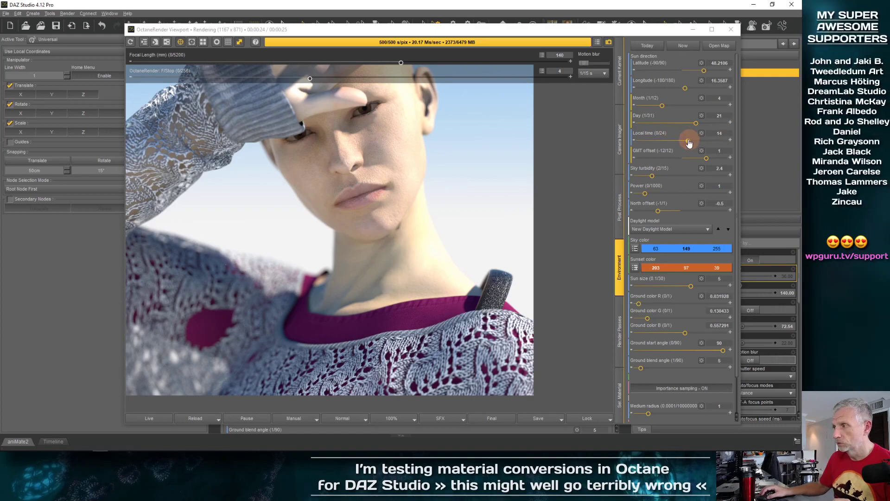
# - Advance the daylight environment's Local time to 18.75, comparing it with 18.5 for the evening light
pyautogui.click(731, 141)
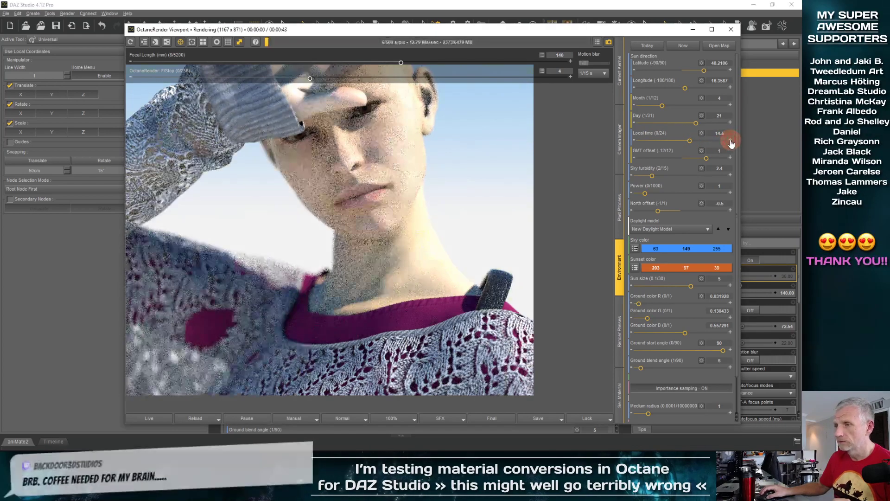
pyautogui.click(730, 141)
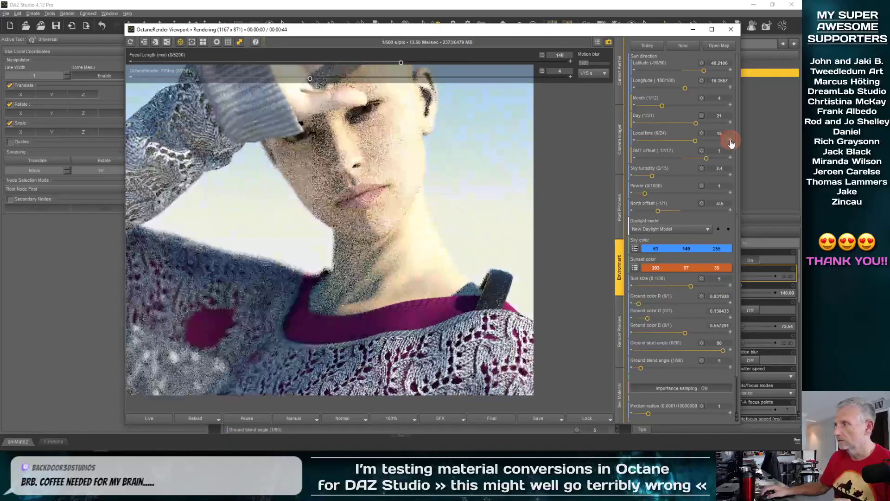
pyautogui.click(731, 141)
pyautogui.click(730, 141)
pyautogui.click(730, 141)
pyautogui.click(731, 141)
pyautogui.click(731, 141)
pyautogui.click(731, 141)
pyautogui.click(731, 141)
pyautogui.click(731, 141)
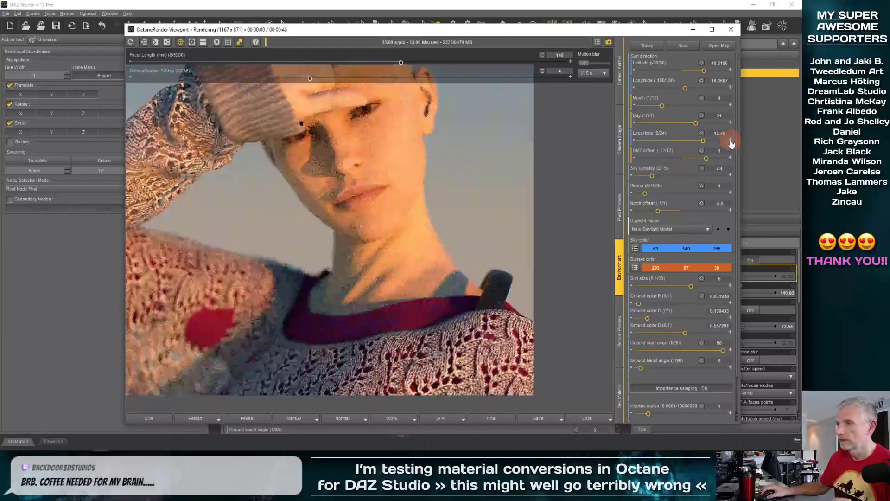
pyautogui.click(731, 141)
pyautogui.click(731, 141)
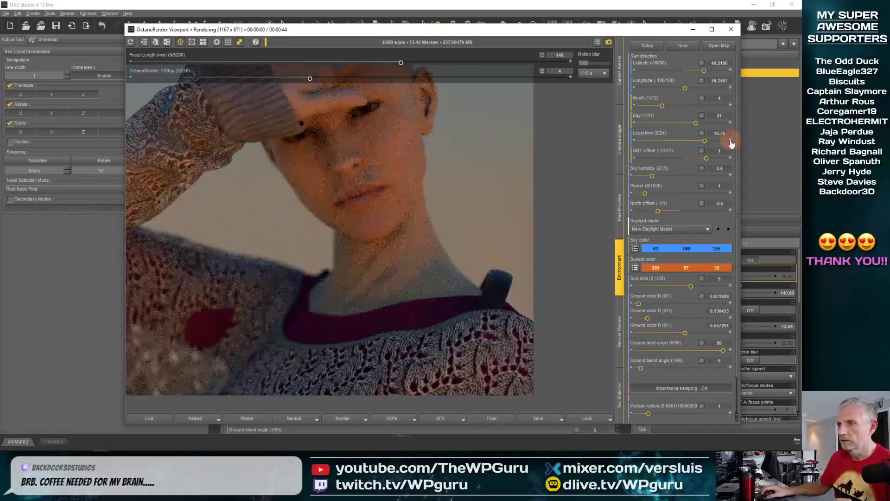
pyautogui.click(637, 141)
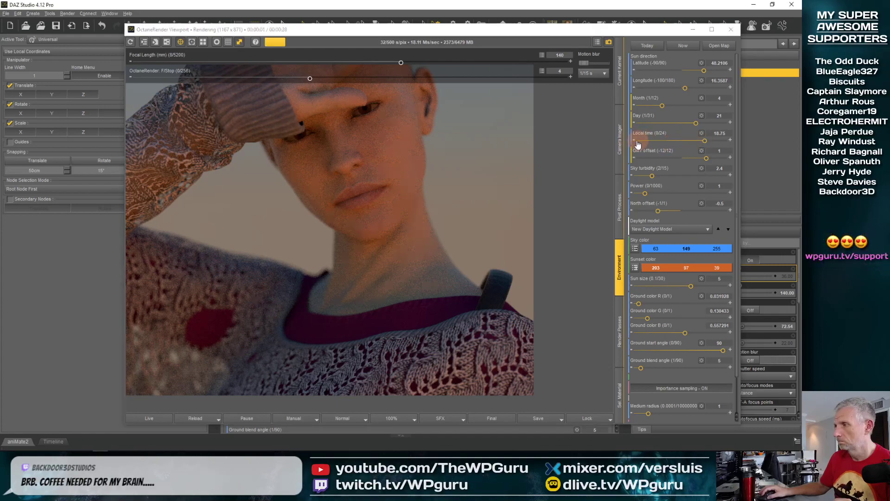
pyautogui.click(635, 141)
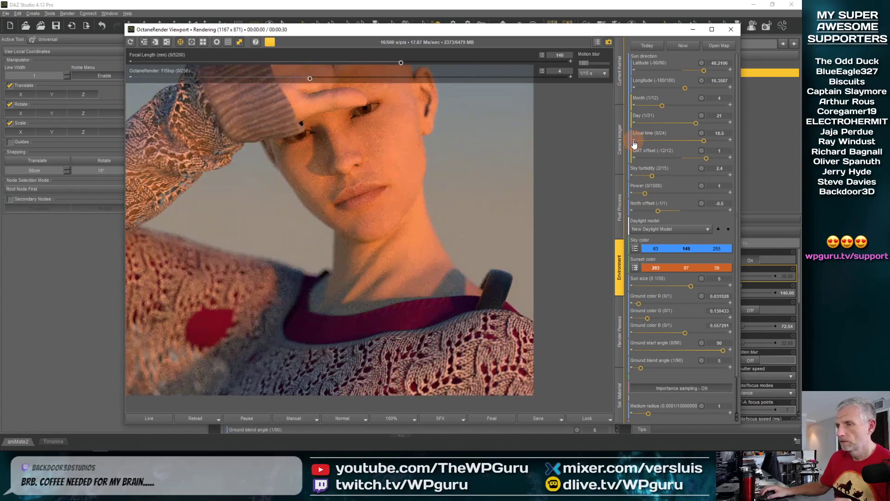
pyautogui.click(731, 141)
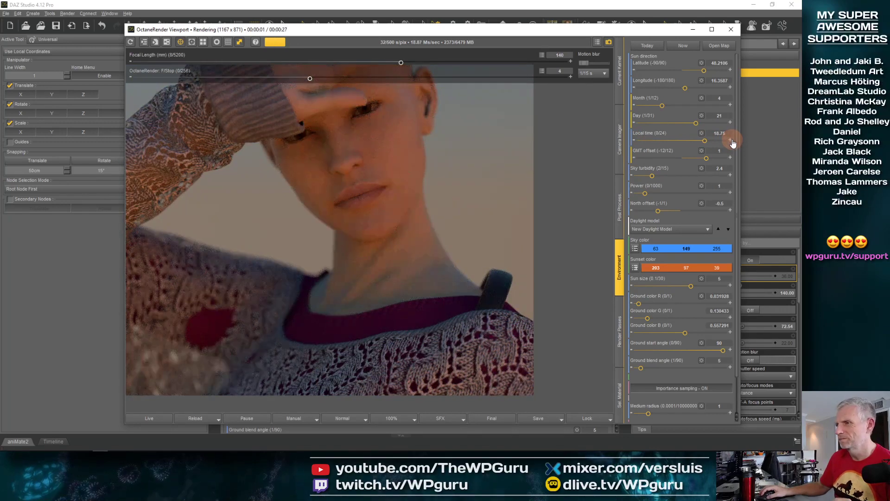
# - Change the environment's Sky color to a deeper blue with RGB values 42, 64, 233
pyautogui.click(726, 250)
pyautogui.click(447, 214)
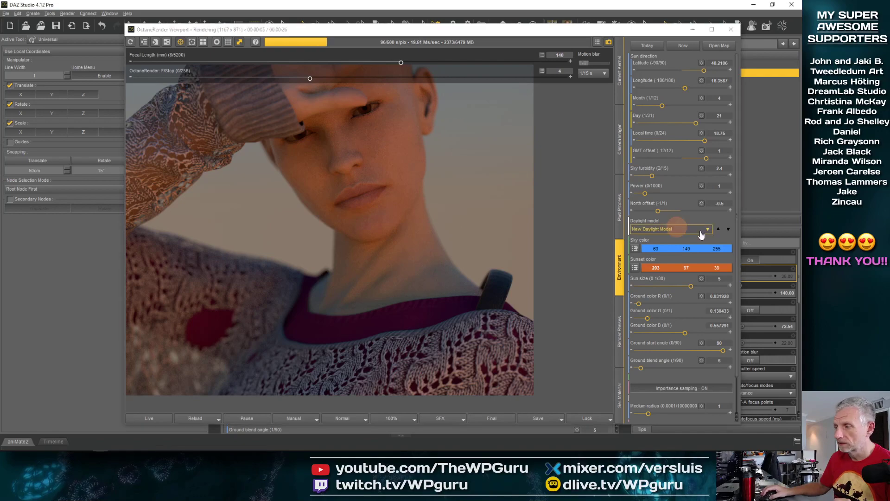
pyautogui.click(666, 248)
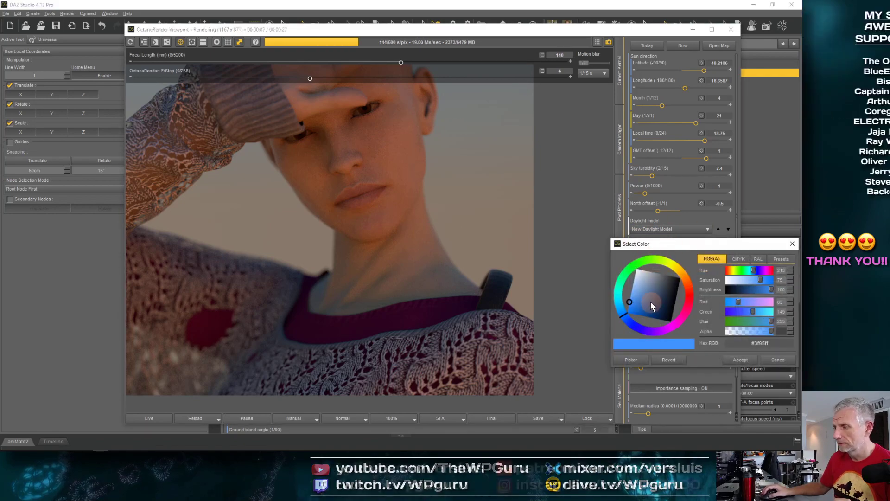
pyautogui.moveTo(627, 316); pyautogui.dragTo(633, 322)
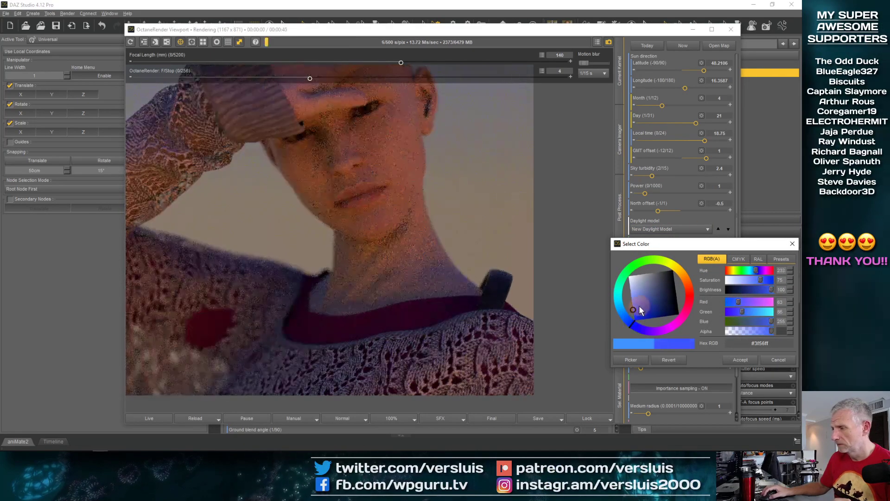
pyautogui.click(638, 312)
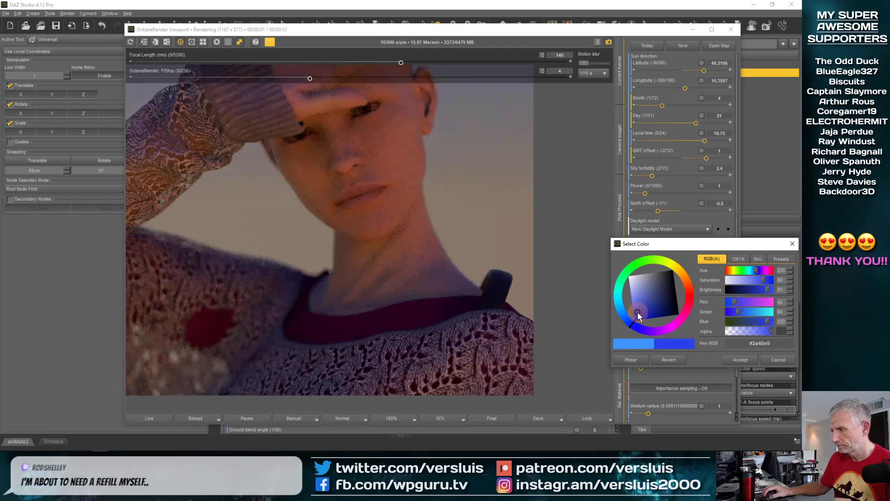
pyautogui.click(743, 361)
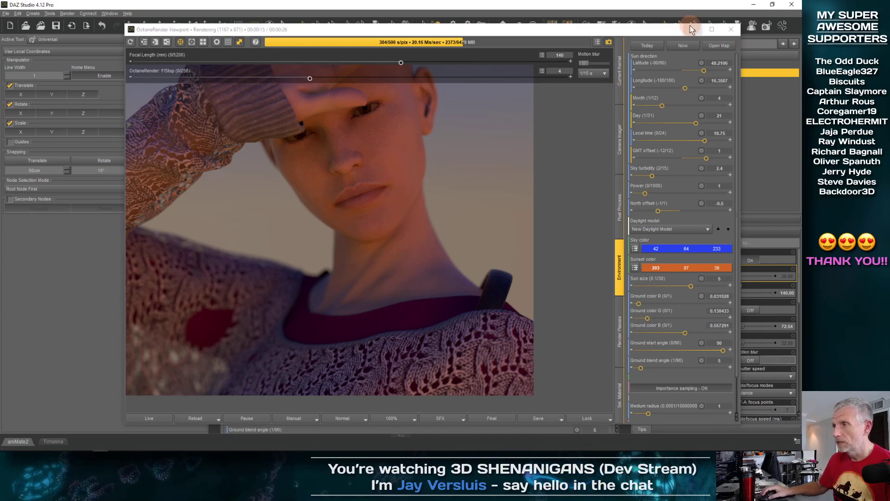
pyautogui.click(530, 124)
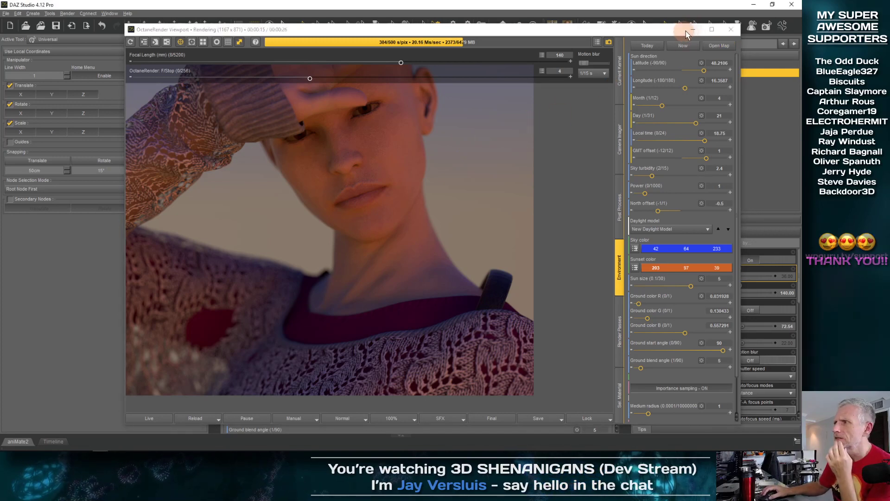
# - Move the render window aside and browse the Live DB material library in the Octane Materials section
pyautogui.moveTo(500, 45); pyautogui.dragTo(753, 82)
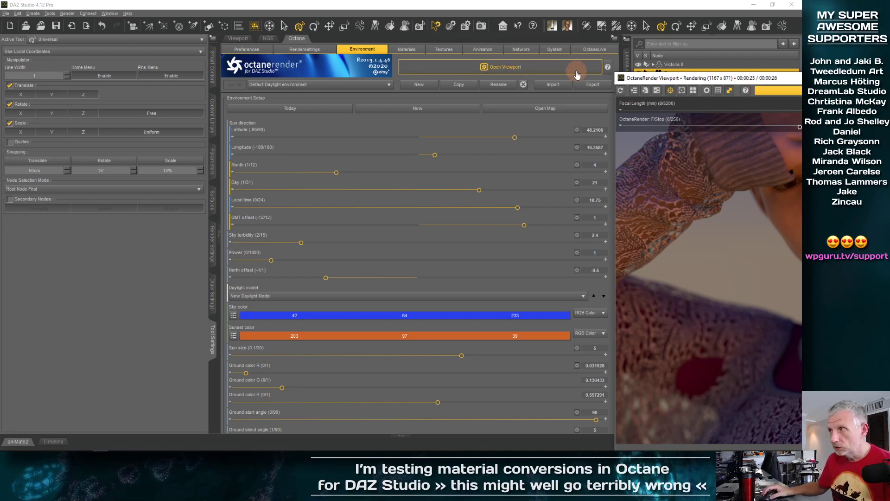
pyautogui.moveTo(643, 80); pyautogui.dragTo(653, 76)
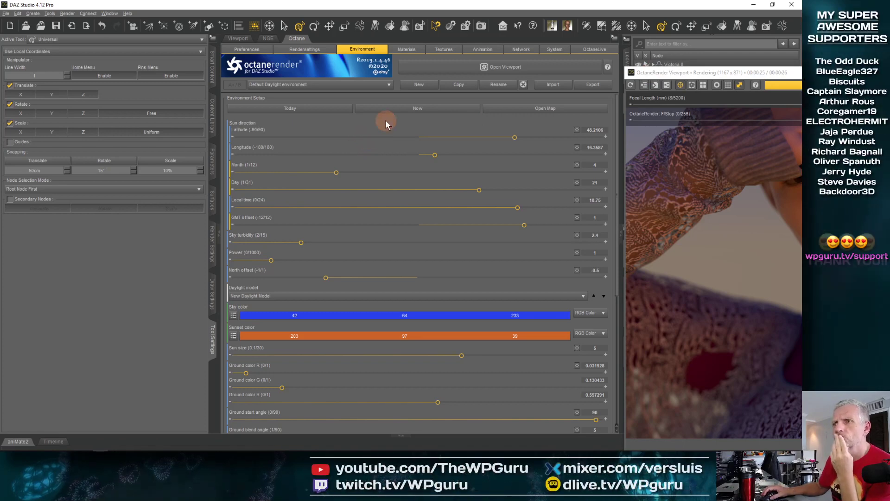
pyautogui.click(415, 49)
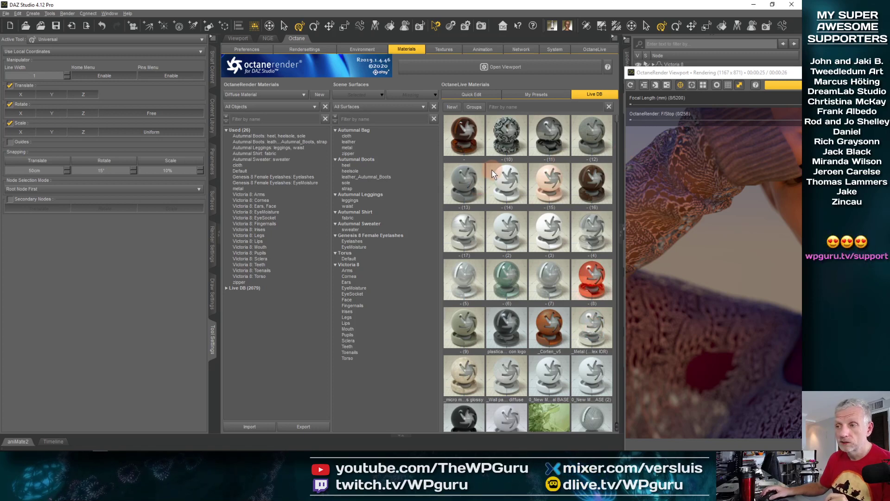
pyautogui.scroll(-6, 570, 323)
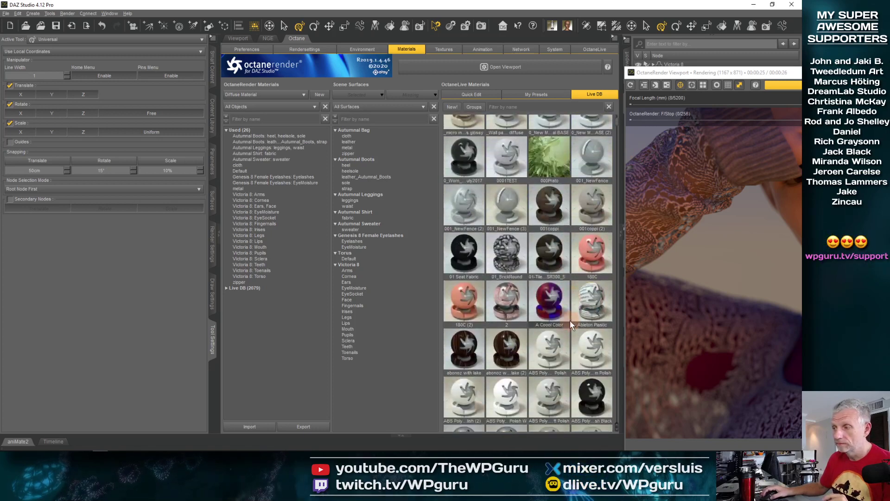
pyautogui.scroll(-3, 569, 321)
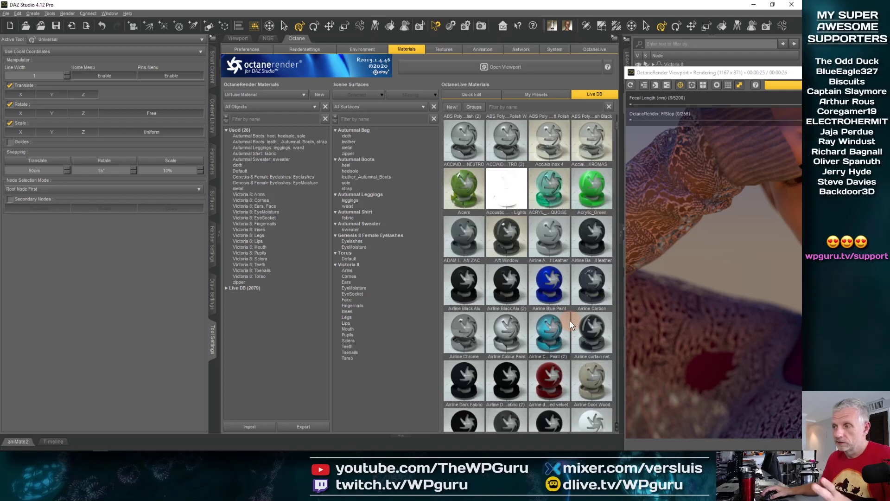
pyautogui.scroll(-4, 536, 259)
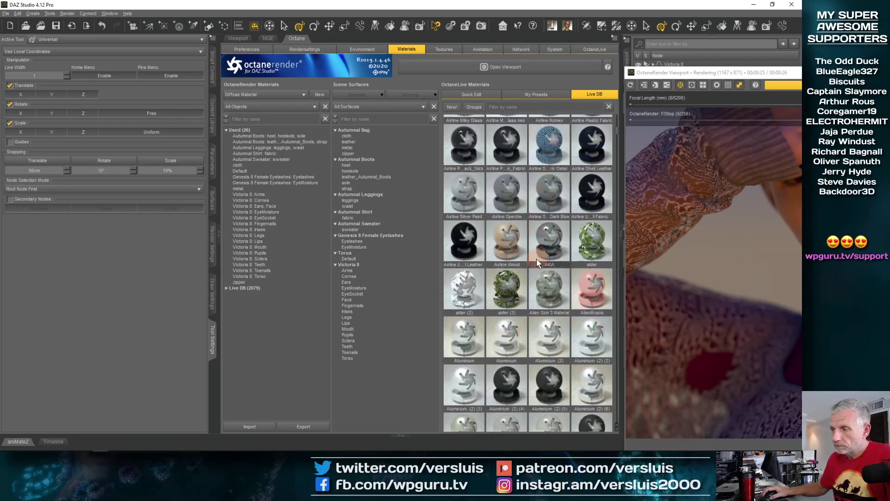
pyautogui.scroll(4, 536, 258)
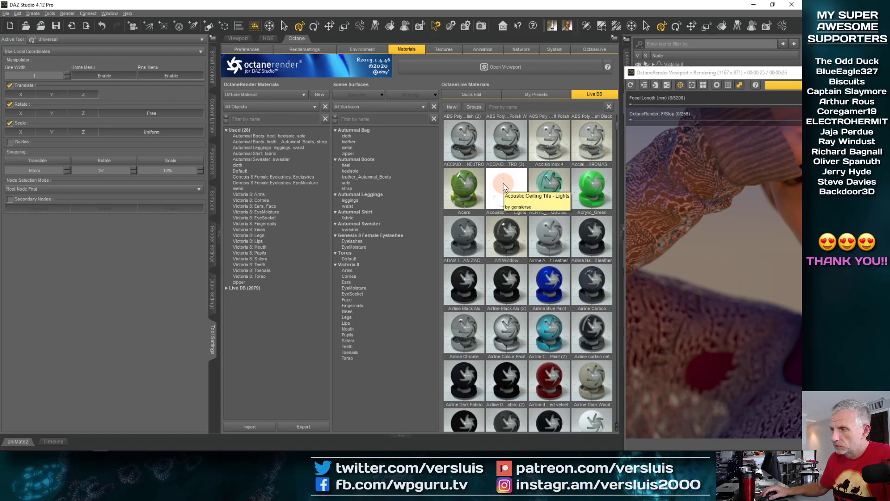
pyautogui.moveTo(505, 187); pyautogui.dragTo(316, 281)
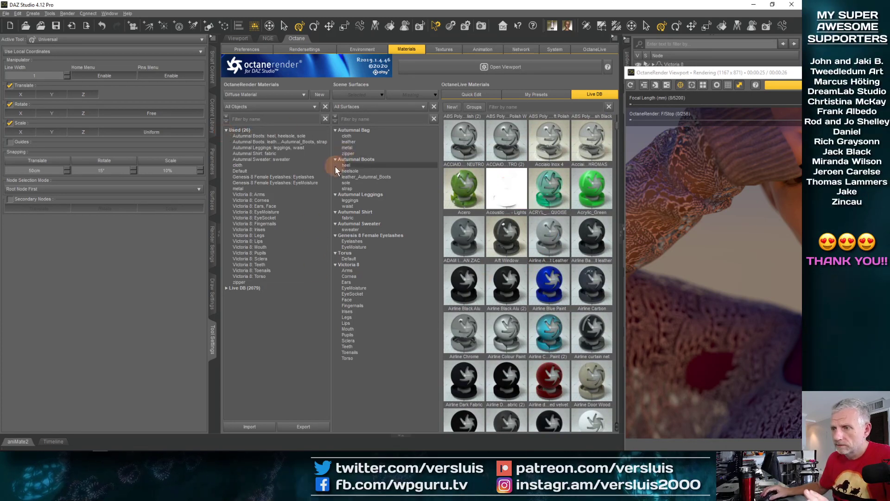
# - Open the torus's Default surface in the Nodegraph Editor and change its material type from Glossy to Diffuse Material
pyautogui.click(348, 259)
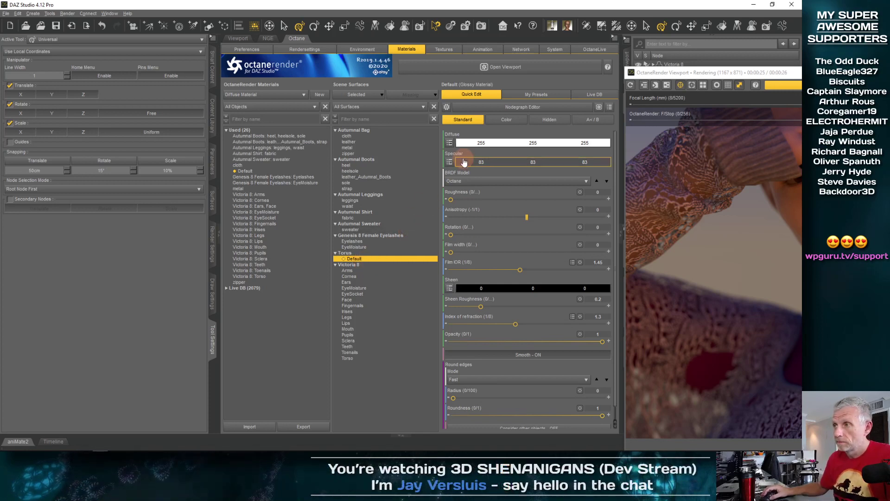
pyautogui.click(538, 108)
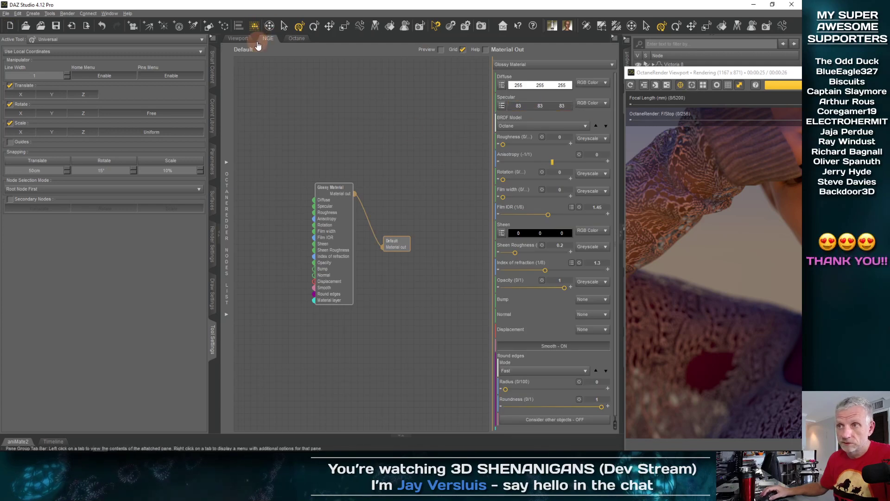
pyautogui.moveTo(335, 186); pyautogui.dragTo(346, 199)
pyautogui.scroll(3, 402, 241)
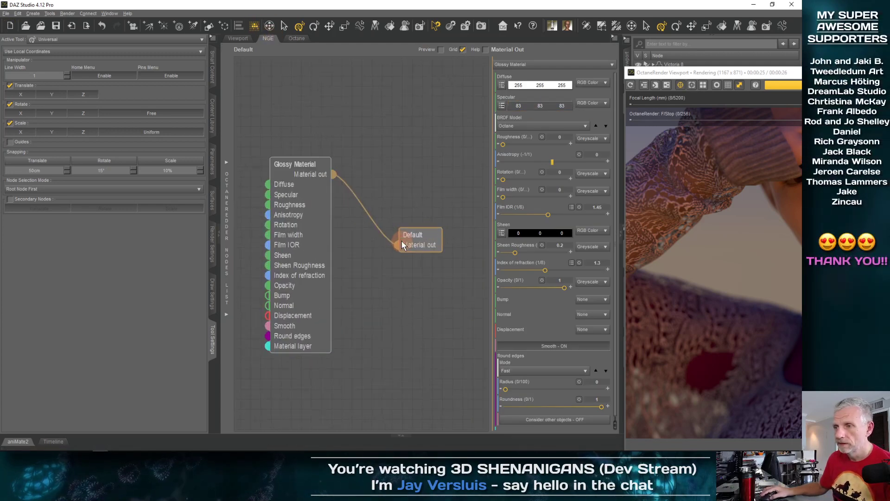
pyautogui.moveTo(353, 227); pyautogui.dragTo(434, 250)
pyautogui.click(537, 68)
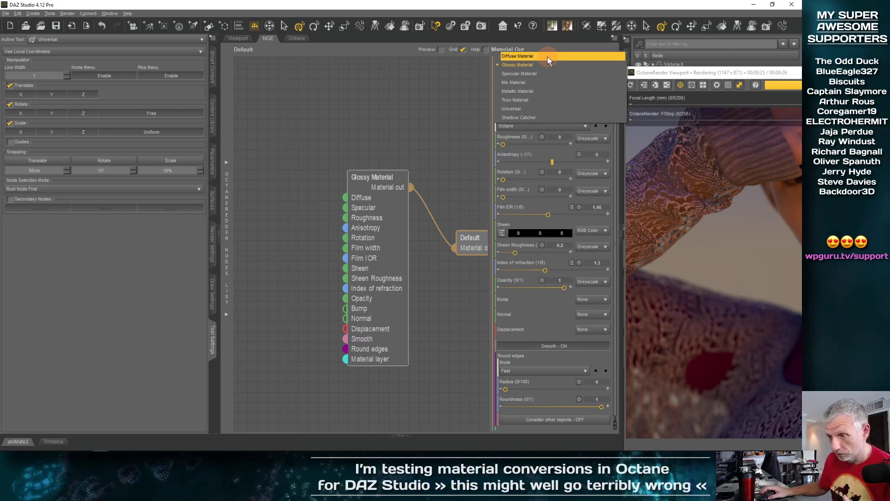
pyautogui.click(547, 57)
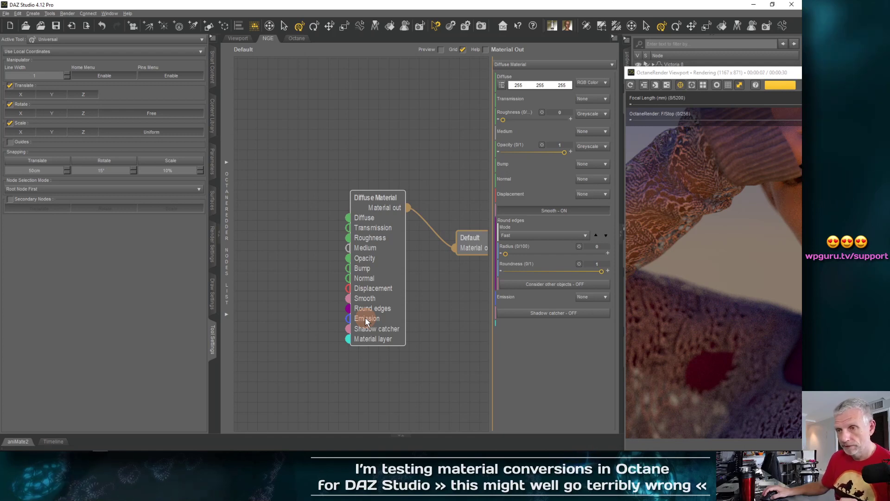
# - Add a Blackbody emitter node, connect it to the Diffuse Material's Emission input and check the lighting in the render
pyautogui.moveTo(227, 229)
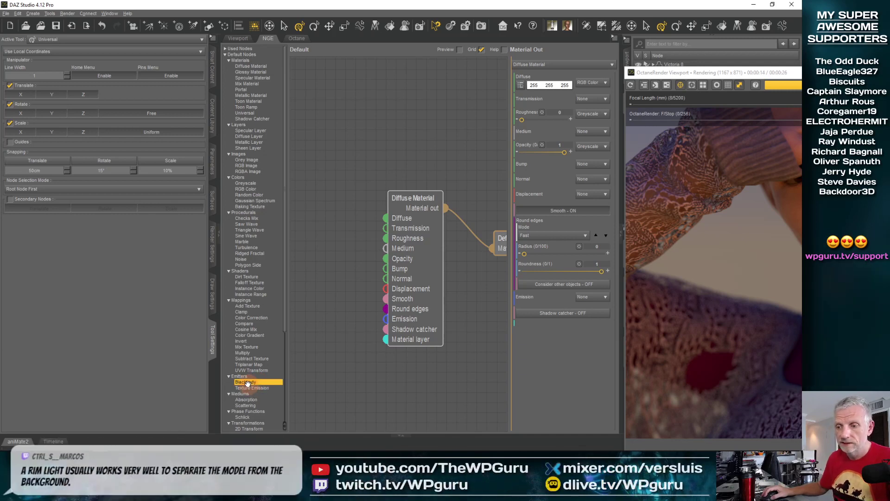
pyautogui.moveTo(247, 383); pyautogui.dragTo(282, 276)
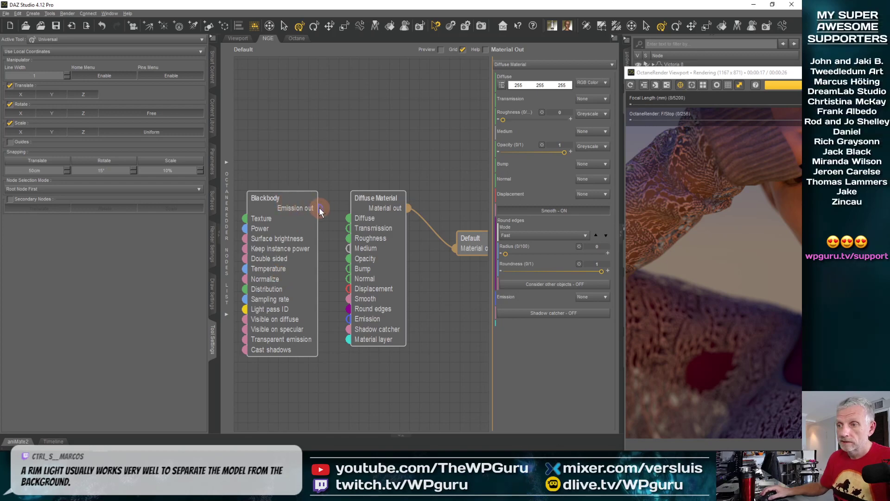
pyautogui.moveTo(321, 303); pyautogui.dragTo(344, 320)
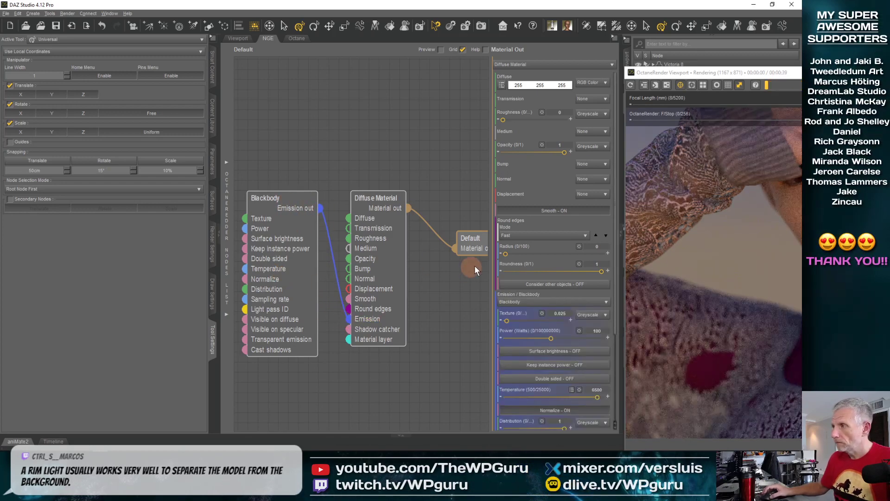
pyautogui.moveTo(703, 74); pyautogui.dragTo(409, 51)
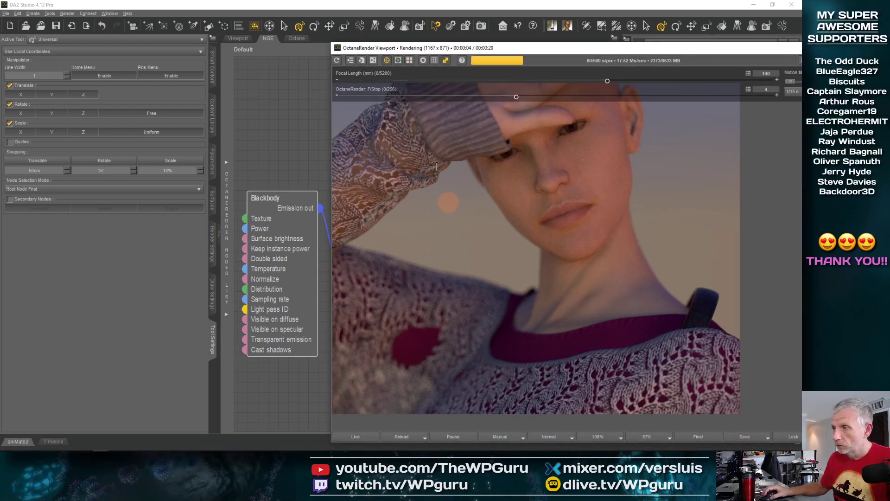
pyautogui.moveTo(448, 52); pyautogui.dragTo(738, 74)
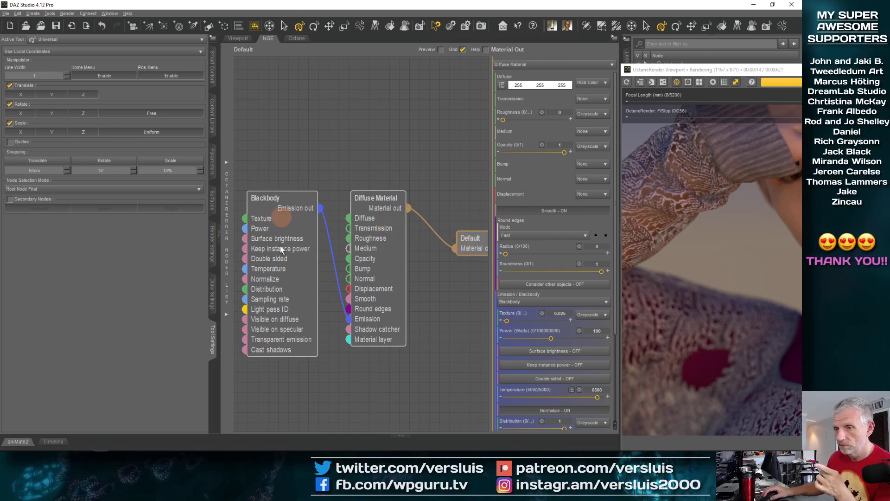
# - Review the Default, Diffuse Material and Blackbody nodes, and set the Blackbody emitter's Power to 440 watts
pyautogui.click(384, 247)
pyautogui.click(468, 248)
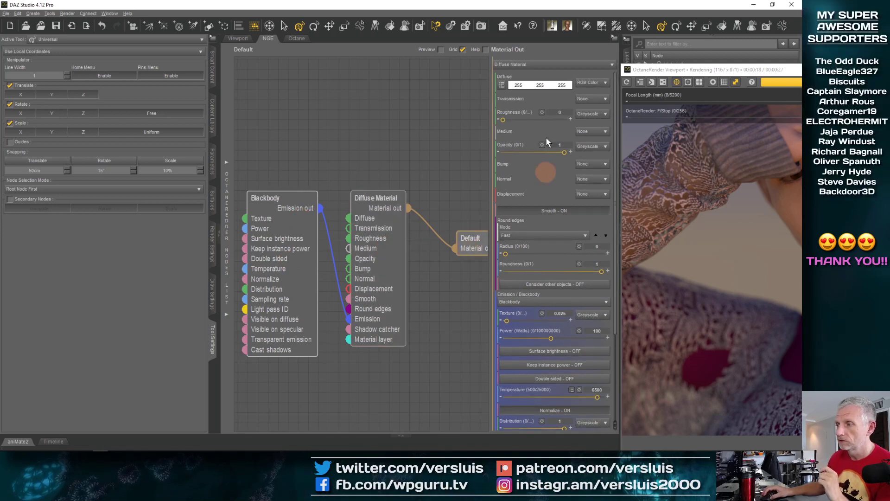
pyautogui.click(371, 260)
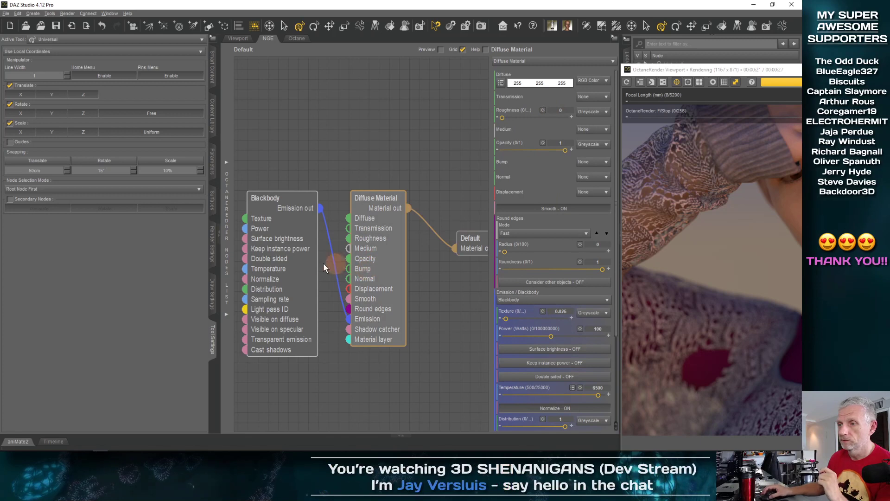
pyautogui.click(291, 258)
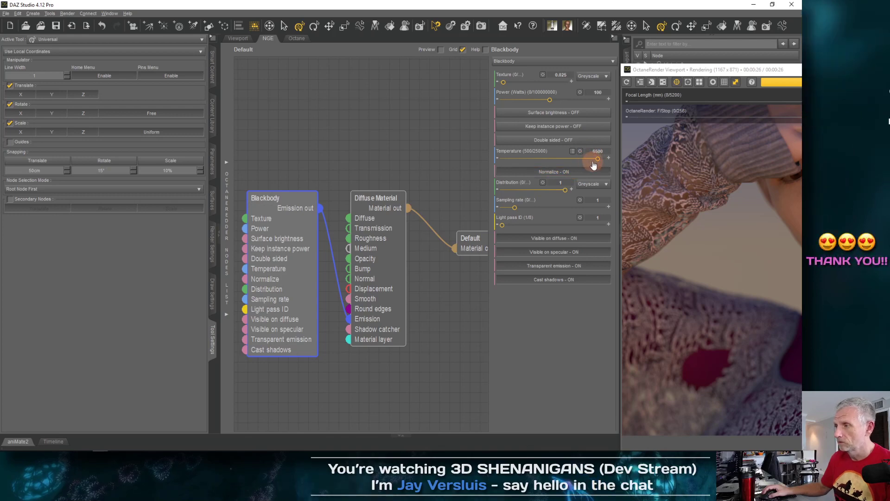
pyautogui.moveTo(549, 100); pyautogui.dragTo(561, 99)
# - Arrange the render window beside the Blackbody settings, try an extreme Power value and settle on 862 watts
pyautogui.moveTo(706, 70); pyautogui.dragTo(70, 7)
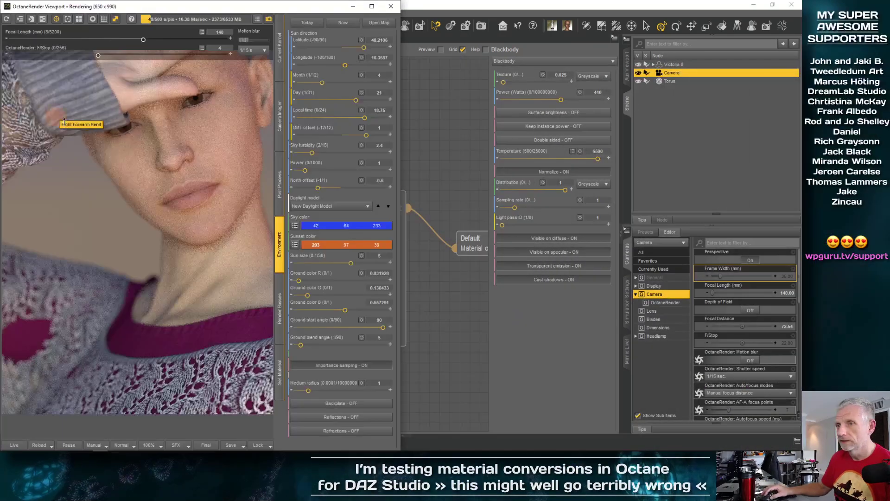
pyautogui.click(276, 256)
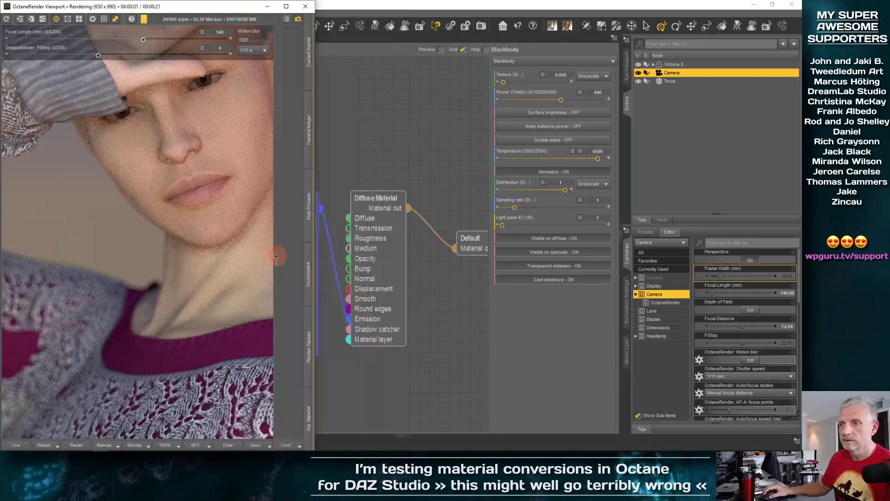
pyautogui.moveTo(202, 7); pyautogui.dragTo(361, 23)
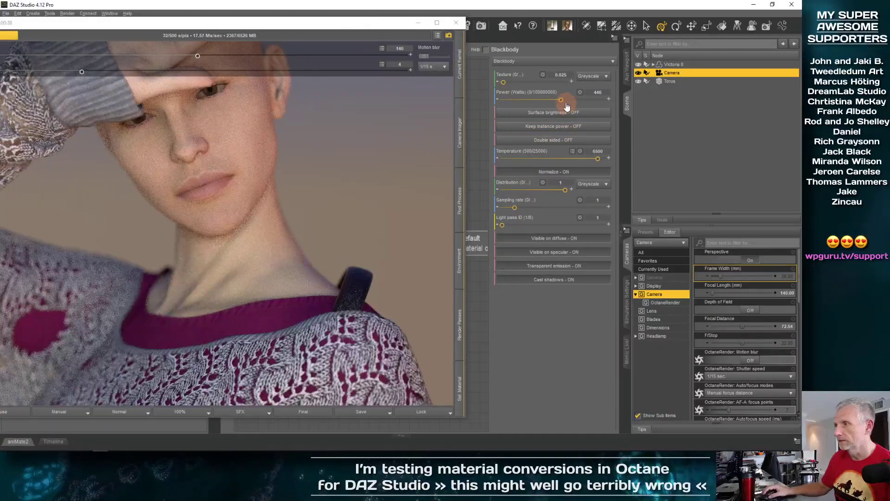
pyautogui.moveTo(563, 103); pyautogui.dragTo(596, 103)
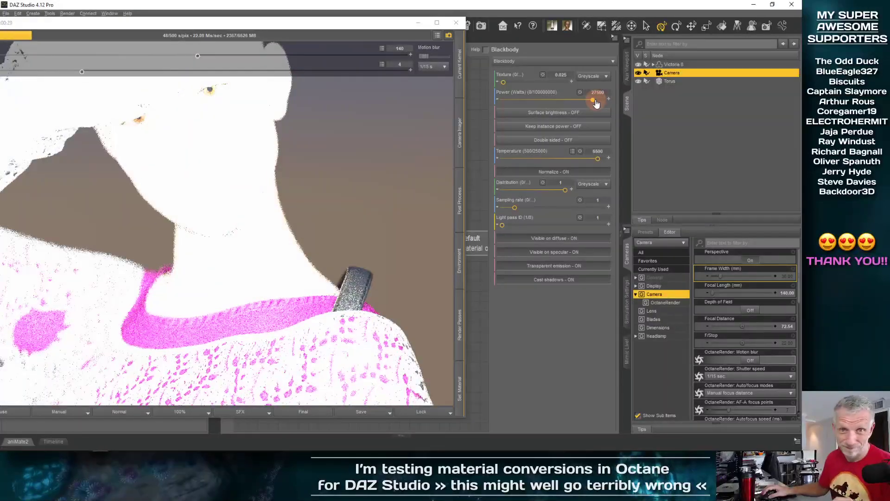
pyautogui.moveTo(596, 103); pyautogui.dragTo(563, 103)
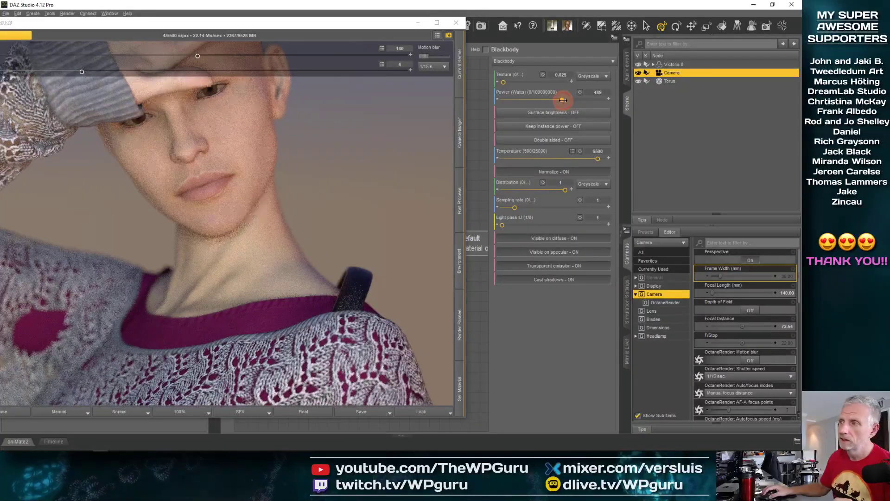
pyautogui.moveTo(563, 100); pyautogui.dragTo(567, 101)
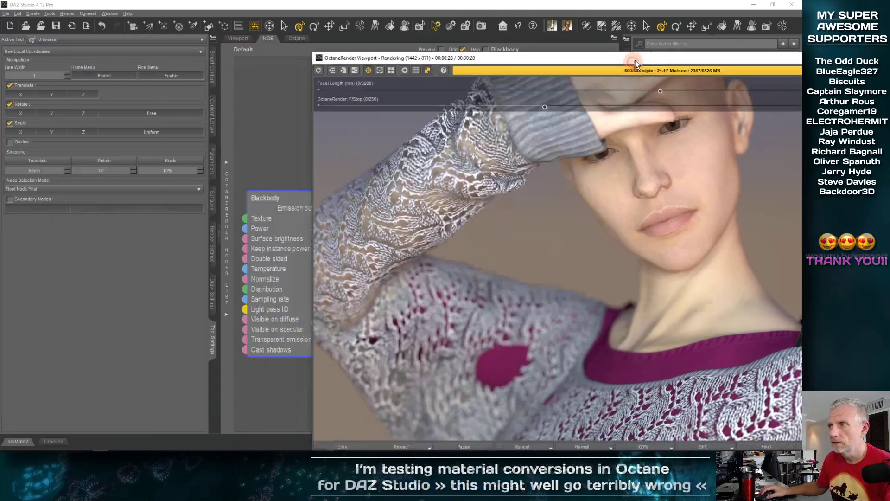
# - Shrink the render window to a 720 x 501 render and hide its focal length and F/Stop overlay
pyautogui.moveTo(476, 60); pyautogui.dragTo(420, 49)
pyautogui.moveTo(257, 43); pyautogui.dragTo(560, 256)
pyautogui.moveTo(681, 264); pyautogui.dragTo(559, 92)
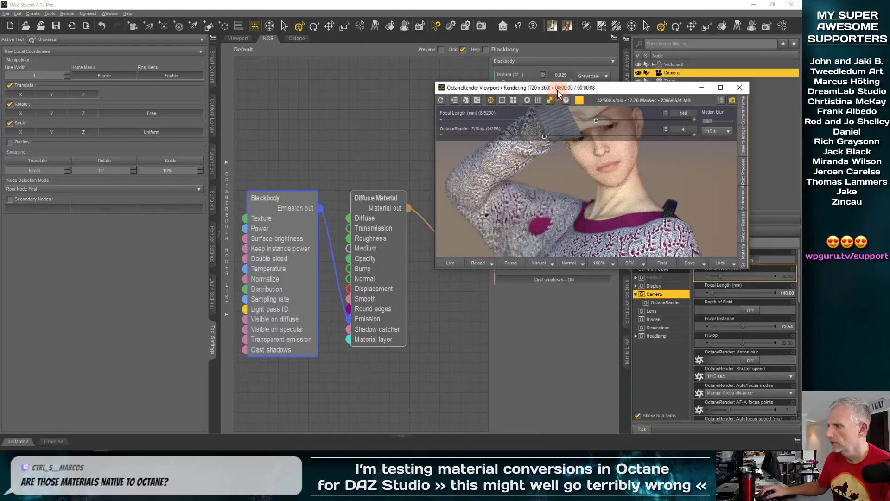
pyautogui.moveTo(748, 269); pyautogui.dragTo(715, 330)
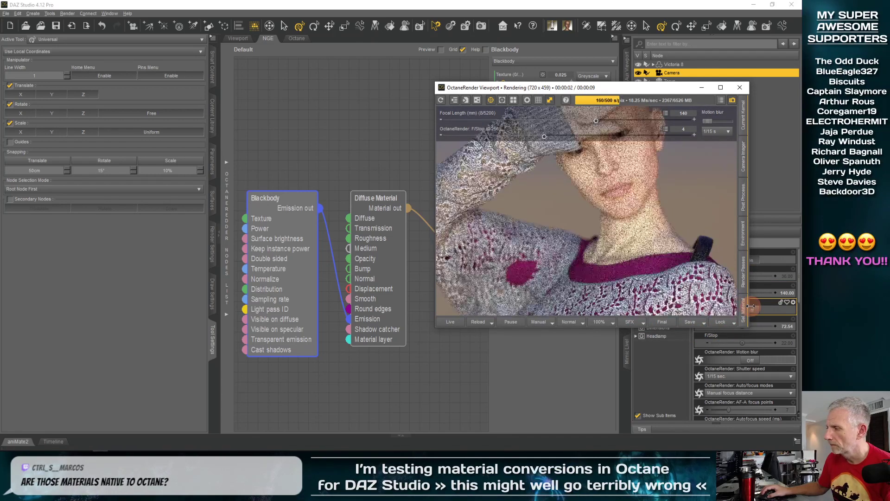
pyautogui.moveTo(749, 306); pyautogui.dragTo(668, 304)
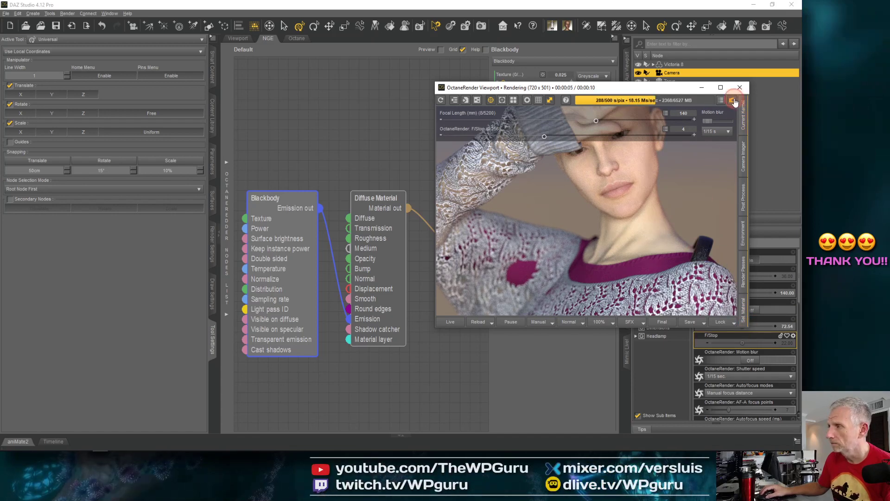
pyautogui.moveTo(611, 88); pyautogui.dragTo(636, 110)
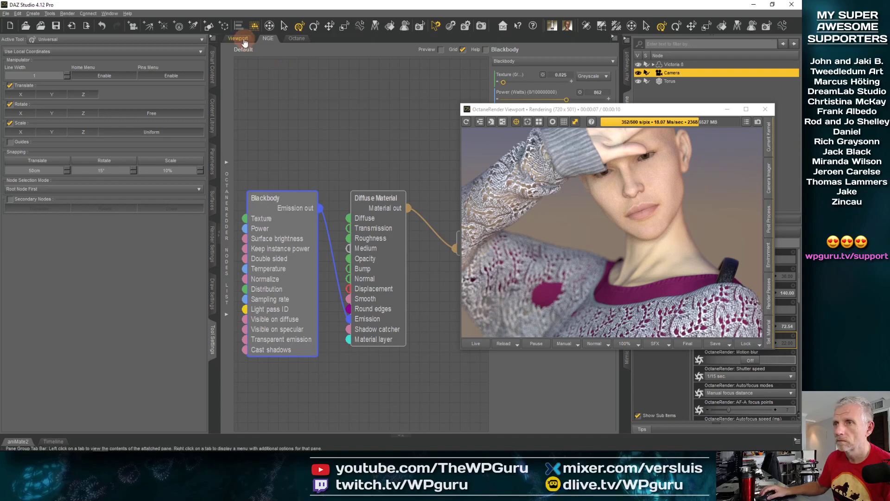
# - Show the scene viewport and resize the render window over it to a 760 x 514 render
pyautogui.click(237, 38)
pyautogui.moveTo(507, 112); pyautogui.dragTo(493, 93)
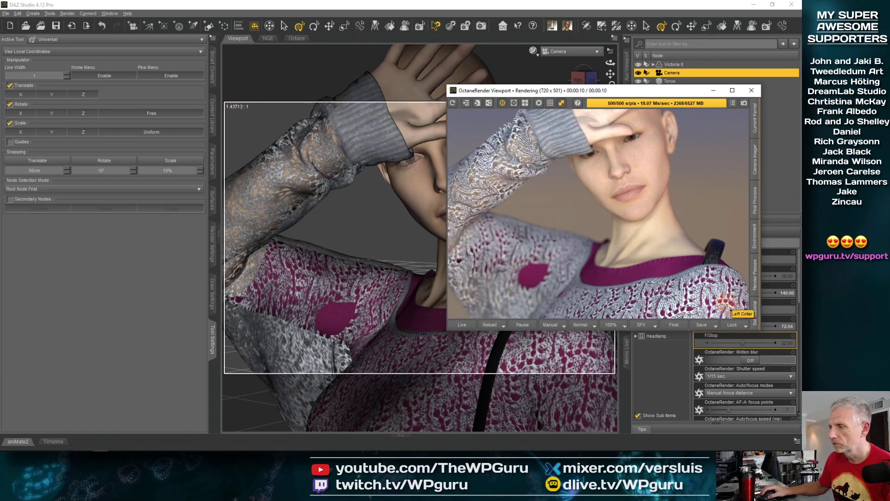
pyautogui.moveTo(760, 330); pyautogui.dragTo(788, 363)
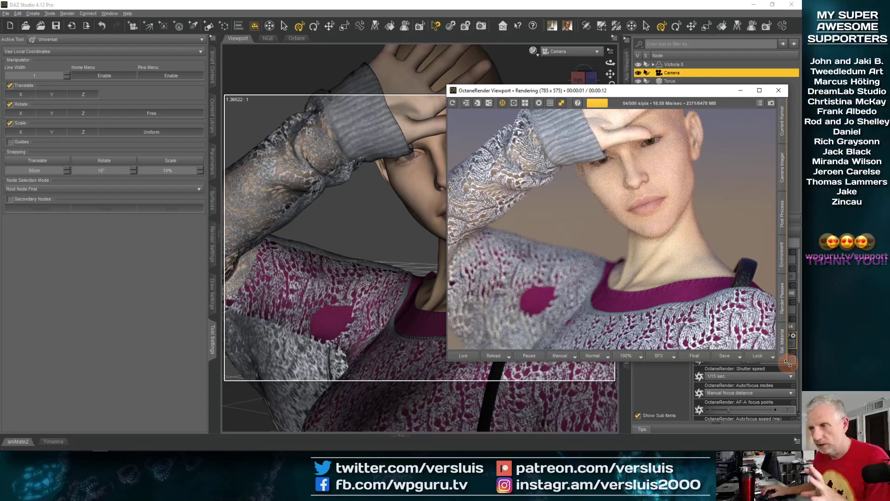
pyautogui.moveTo(788, 363); pyautogui.dragTo(777, 337)
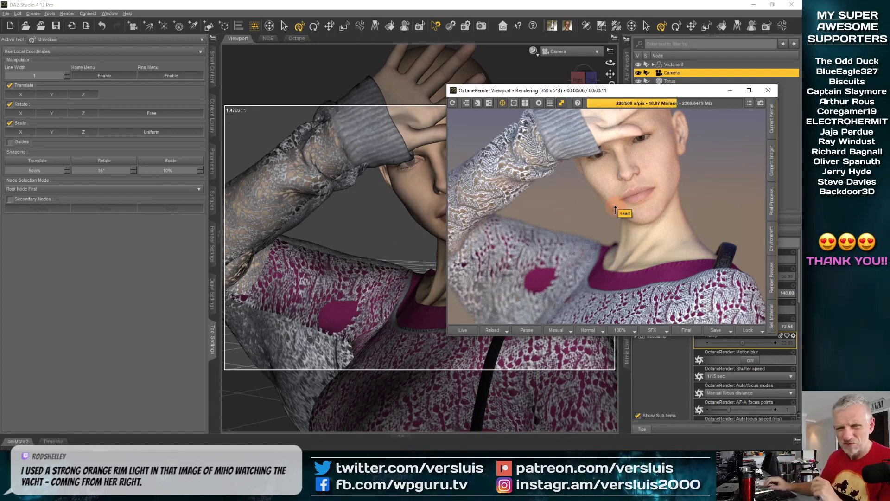
# - Move the render window aside and, in Perspective View, parent the torus to the camera in the scene hierarchy
pyautogui.moveTo(532, 92); pyautogui.dragTo(764, 158)
pyautogui.click(596, 51)
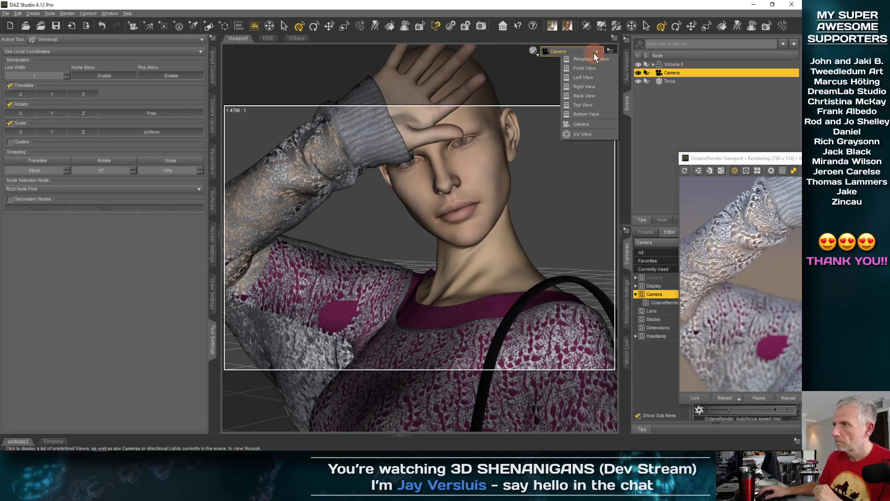
pyautogui.click(585, 70)
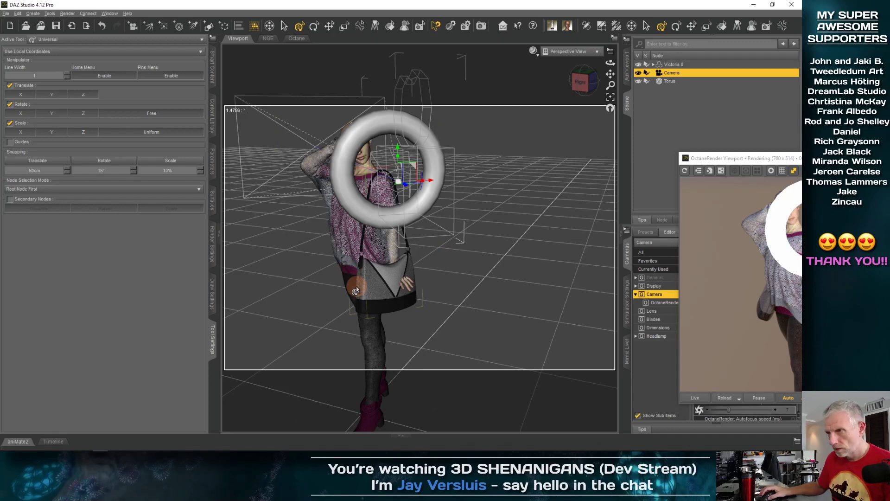
pyautogui.click(671, 82)
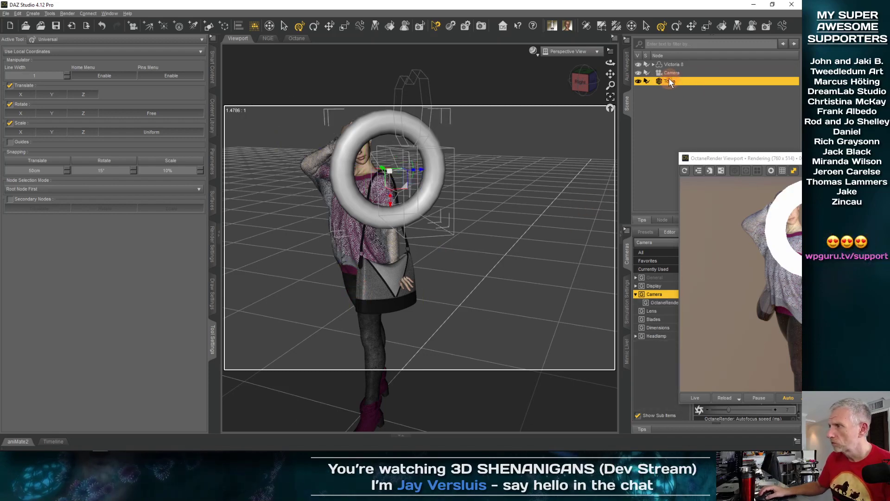
pyautogui.moveTo(386, 260); pyautogui.dragTo(324, 246)
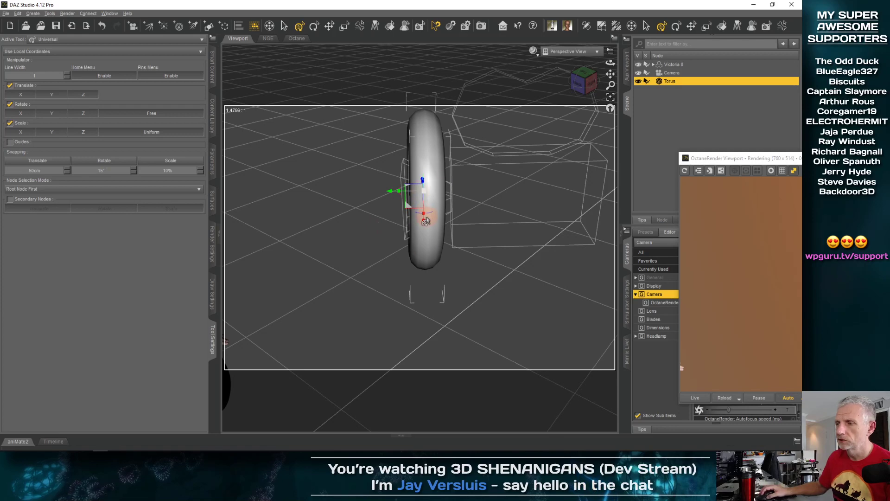
pyautogui.moveTo(390, 196); pyautogui.dragTo(445, 211)
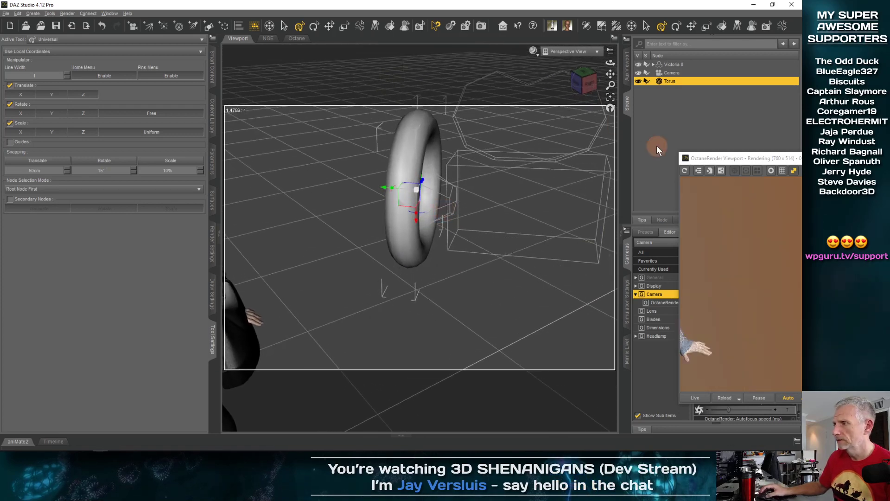
pyautogui.moveTo(670, 82); pyautogui.dragTo(671, 72)
pyautogui.click(671, 72)
pyautogui.moveTo(389, 254); pyautogui.dragTo(418, 242, button='middle')
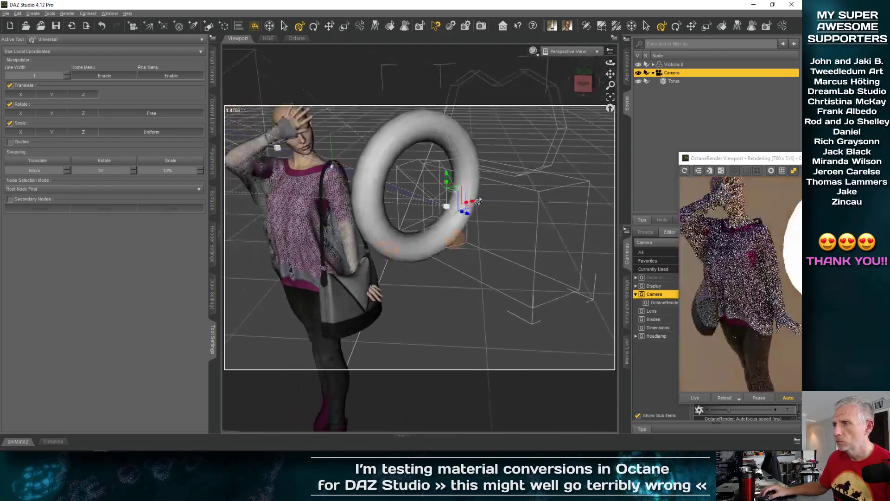
# - Return the viewport to the Camera view, check the render over it and close the render window
pyautogui.click(596, 52)
pyautogui.click(589, 119)
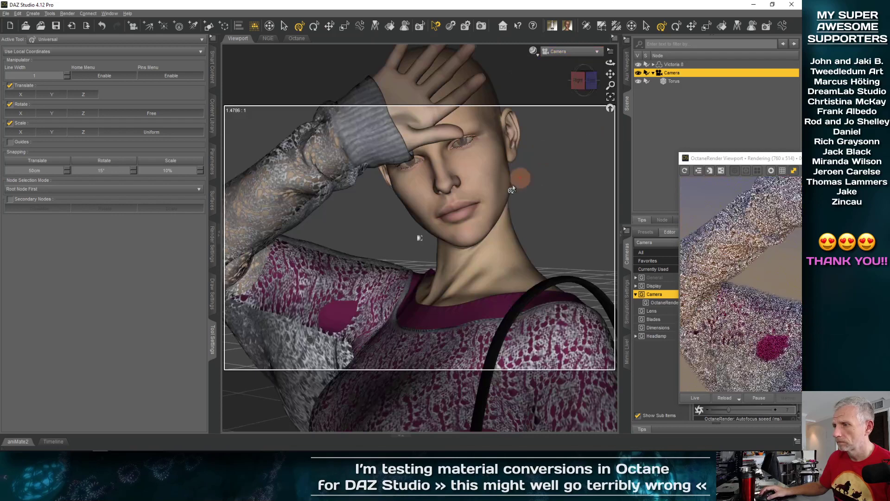
pyautogui.moveTo(718, 160); pyautogui.dragTo(289, 135)
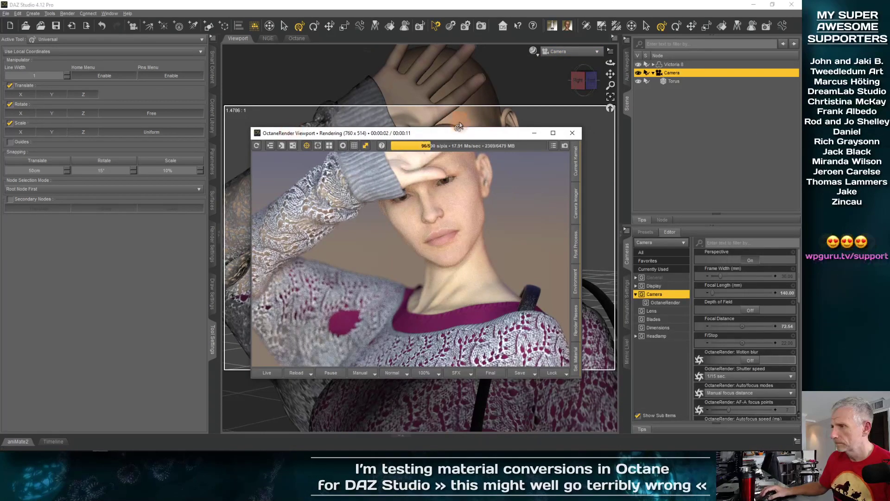
pyautogui.click(572, 132)
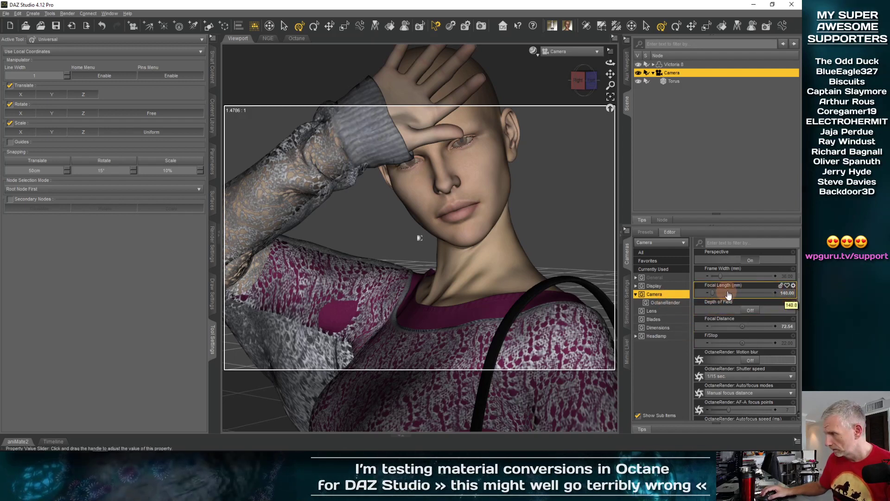
# - Set the camera's focal length to 80 mm and move the camera closer so the head fills the frame again
pyautogui.click(786, 295)
pyautogui.write('80')
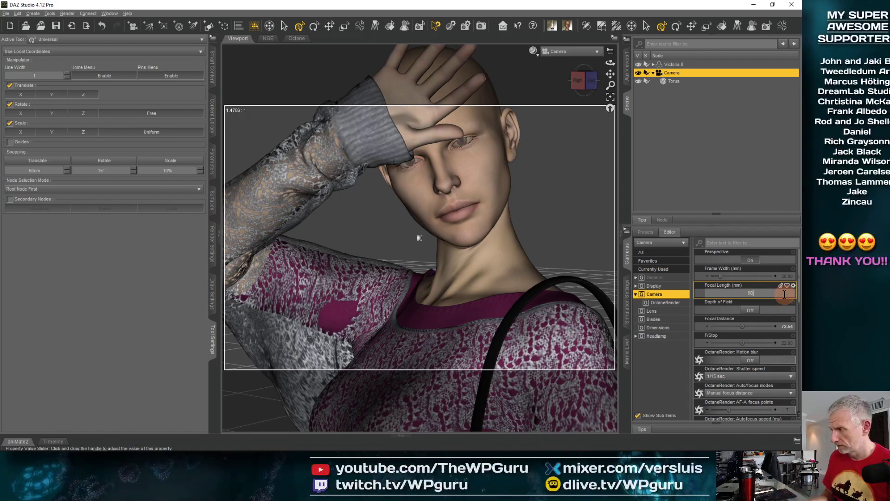
pyautogui.press('Return')
pyautogui.scroll(3, 429, 259)
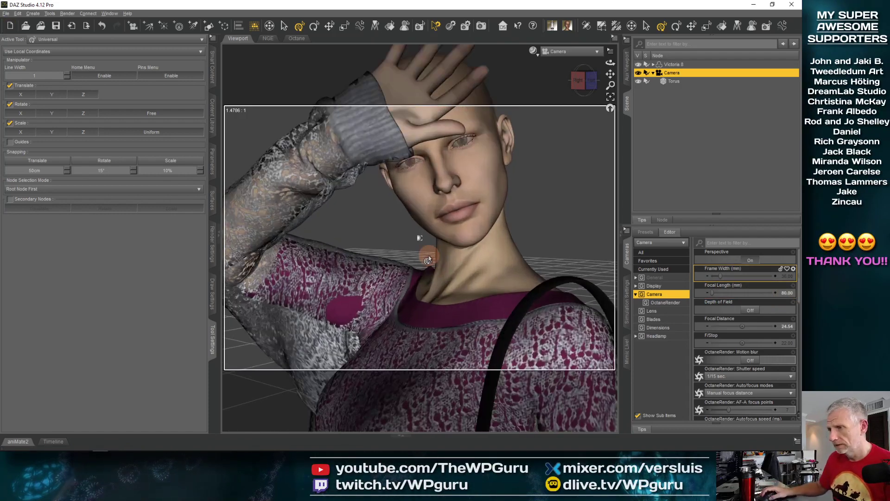
# - Set the camera's focal length to 65 mm to widen the framing of the figure
pyautogui.click(787, 293)
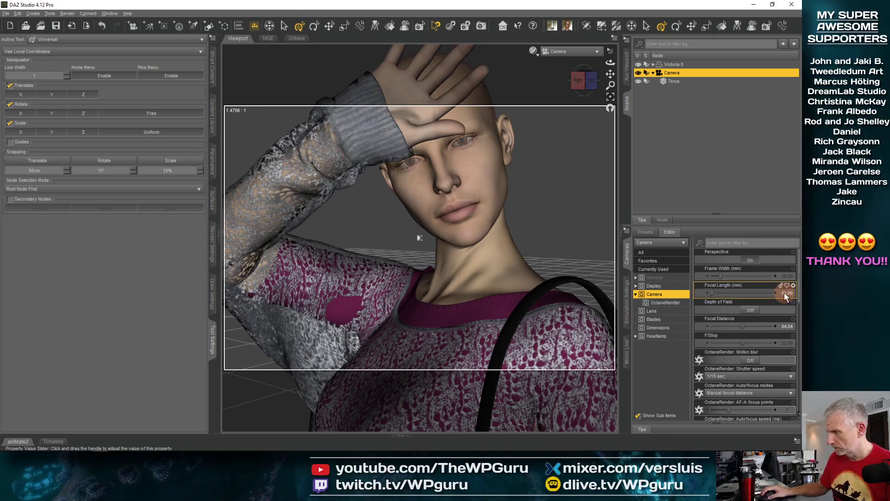
pyautogui.press('super')
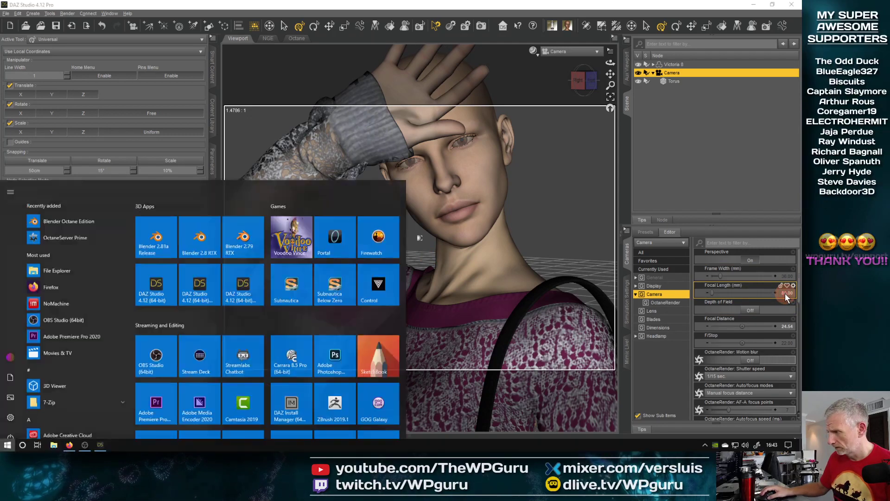
pyautogui.press('super')
pyautogui.write('55')
pyautogui.press('Return')
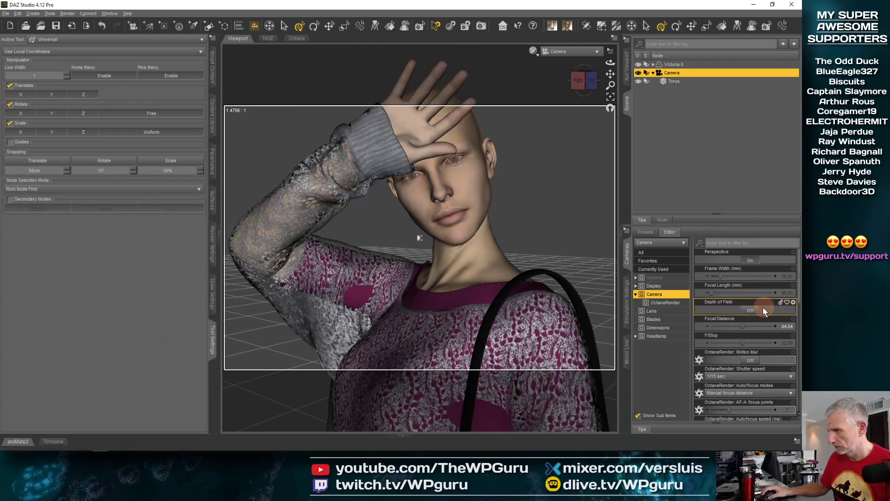
pyautogui.scroll(-2, 523, 279)
pyautogui.scroll(4, 523, 279)
pyautogui.scroll(-2, 523, 280)
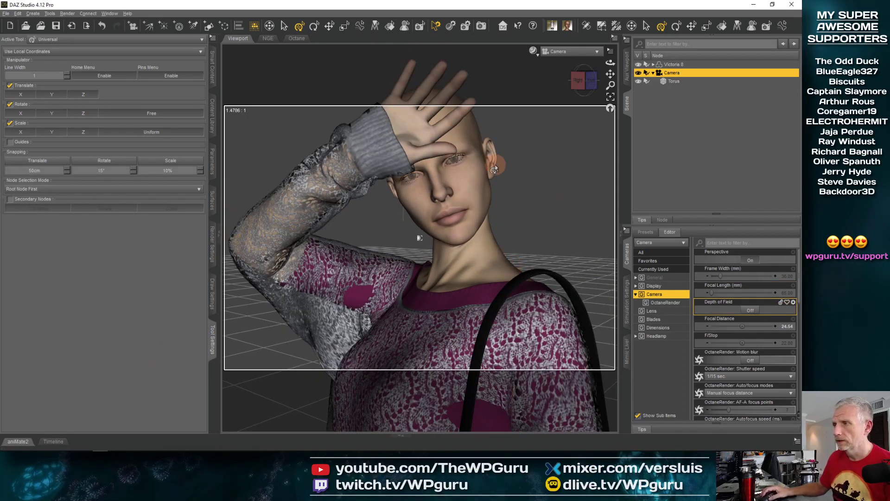
# - Reopen the OctaneRender viewport and place it beside the torus material's Quick Edit settings
pyautogui.click(297, 38)
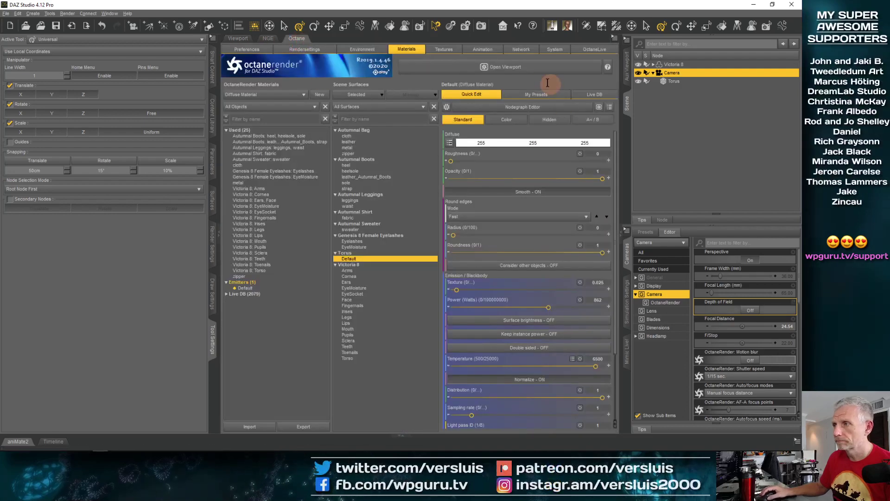
pyautogui.click(528, 73)
pyautogui.moveTo(492, 133); pyautogui.dragTo(303, 73)
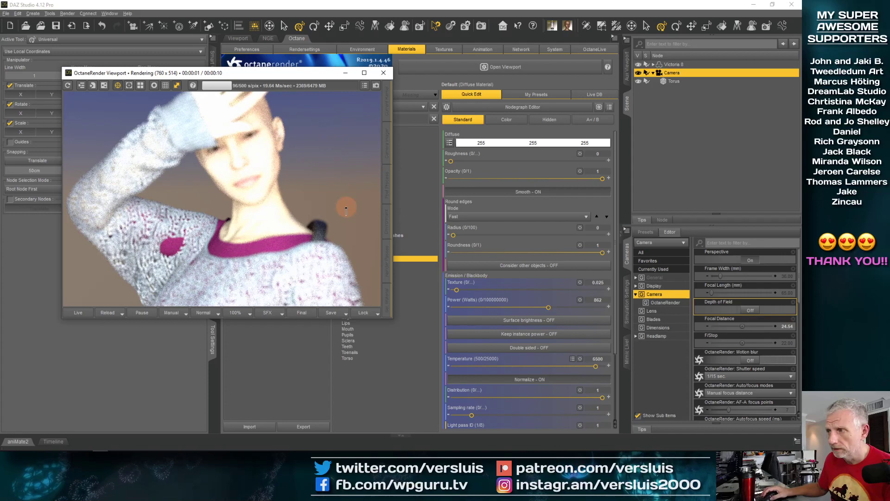
pyautogui.moveTo(313, 76); pyautogui.dragTo(239, 56)
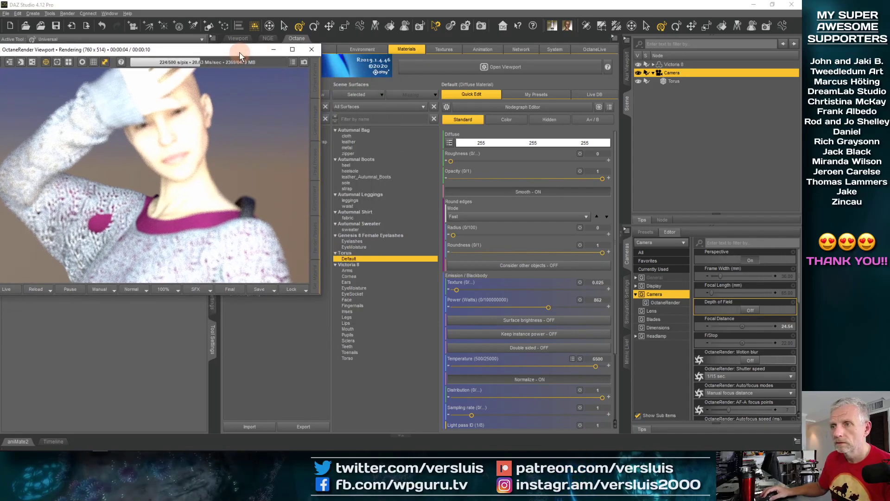
pyautogui.click(404, 48)
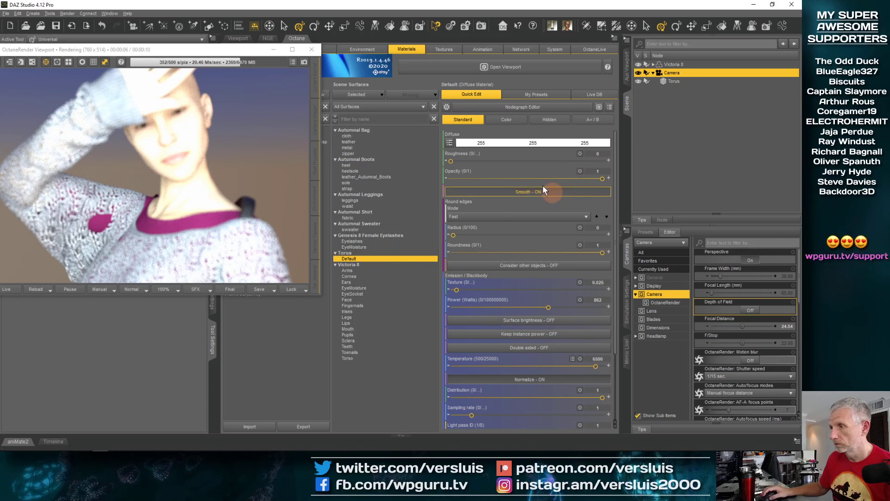
pyautogui.click(292, 73)
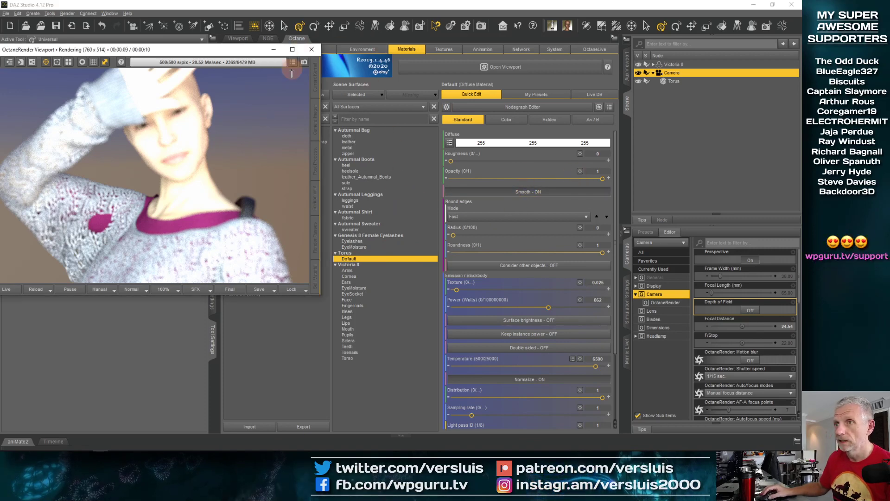
# - Show the Blackbody node's settings beside the render window and lower its Power to 323 watts
pyautogui.moveTo(215, 54); pyautogui.dragTo(637, 109)
pyautogui.click(268, 38)
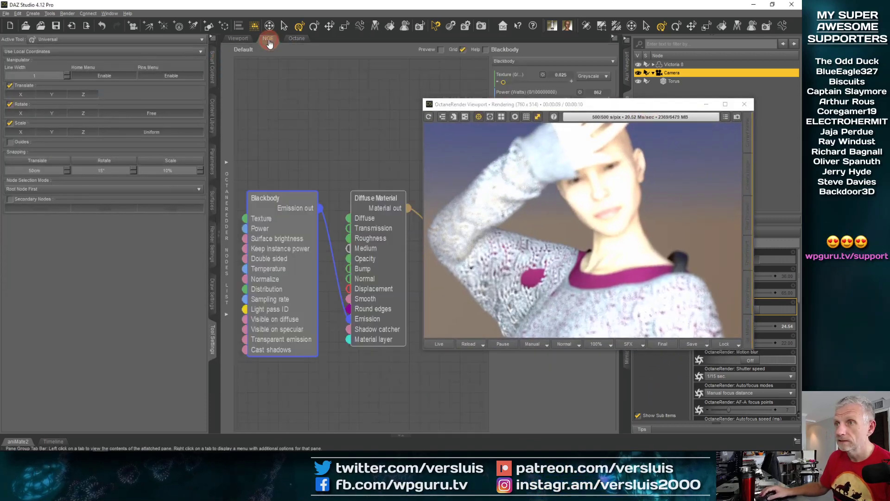
pyautogui.click(303, 204)
pyautogui.moveTo(564, 105); pyautogui.dragTo(241, 87)
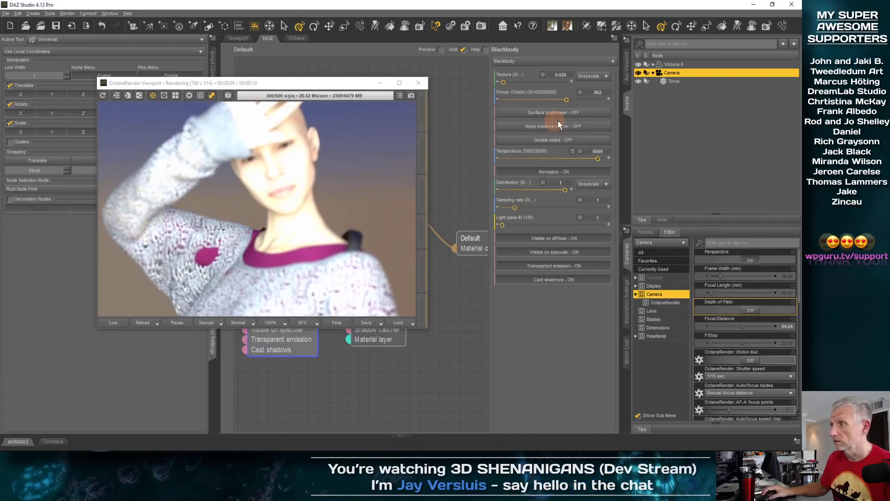
pyautogui.moveTo(563, 99); pyautogui.dragTo(560, 98)
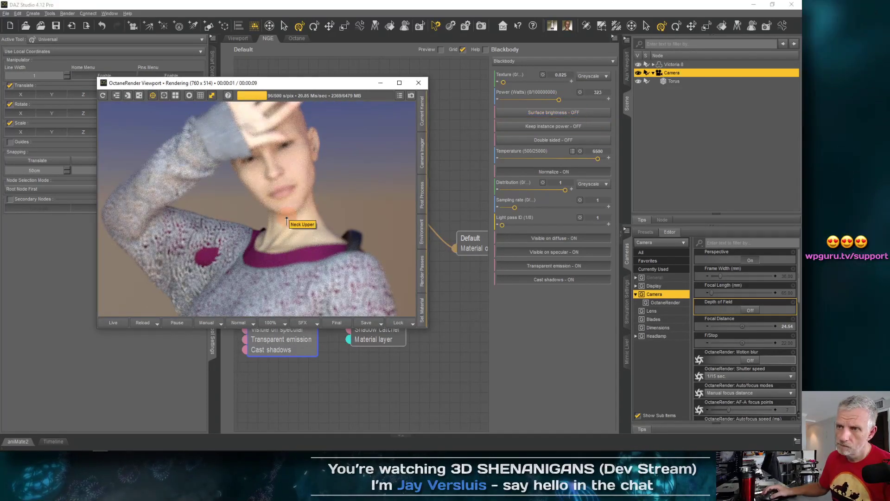
# - Try camera focus points on the forearm, sweater and neck in the render, and settle on the face
pyautogui.click(294, 175)
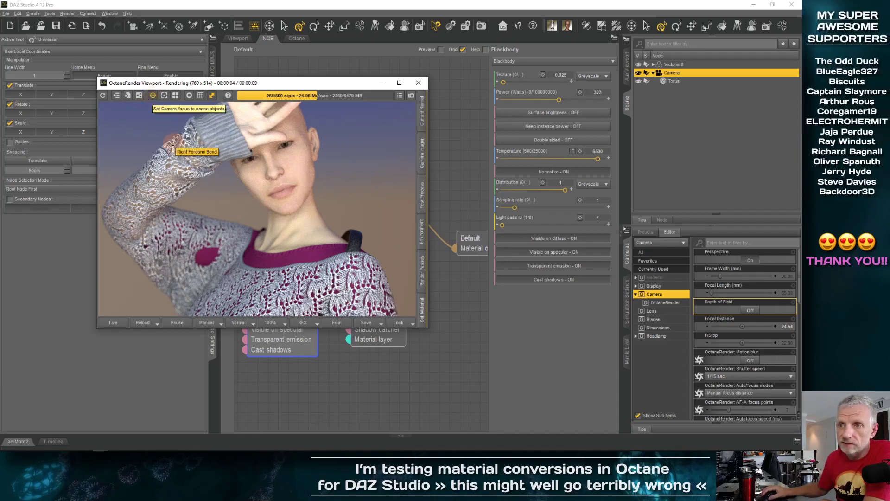
pyautogui.click(174, 160)
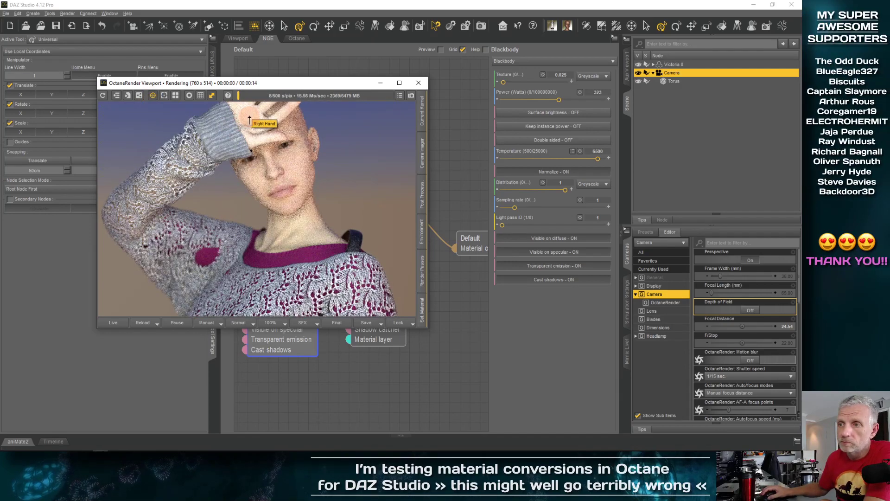
pyautogui.click(350, 281)
pyautogui.click(355, 237)
pyautogui.click(296, 228)
pyautogui.click(277, 165)
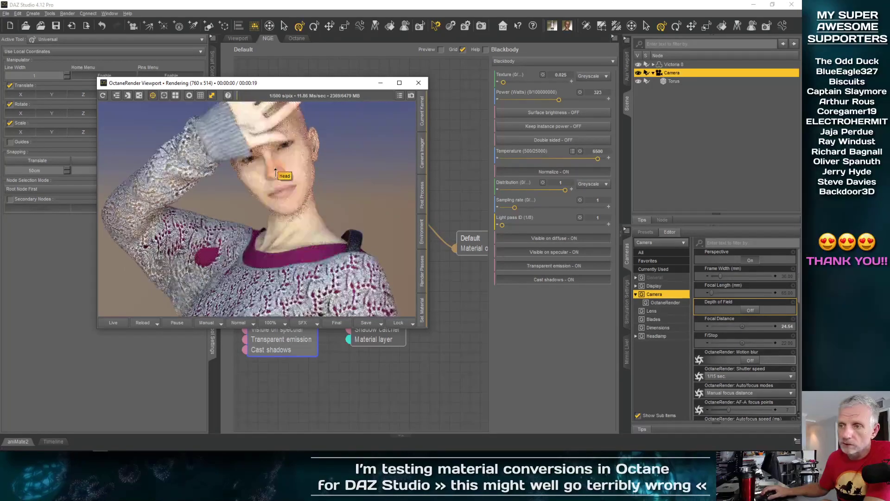
pyautogui.click(276, 167)
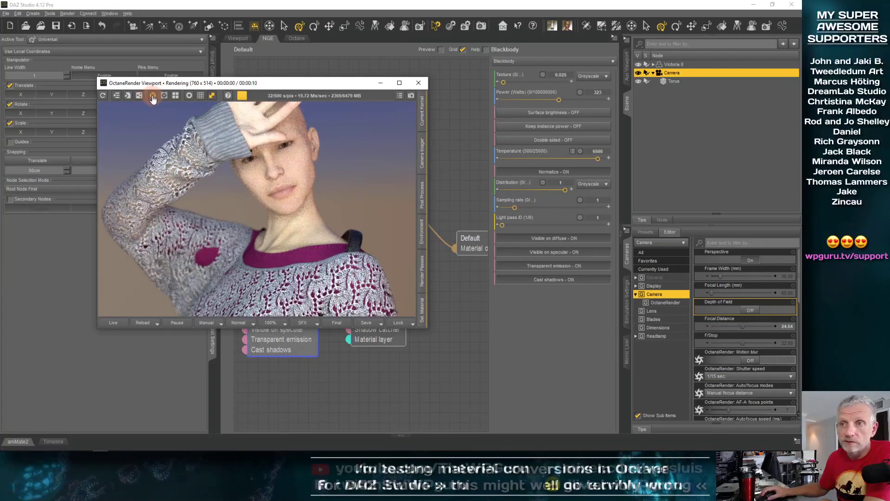
pyautogui.moveTo(293, 198); pyautogui.dragTo(251, 150)
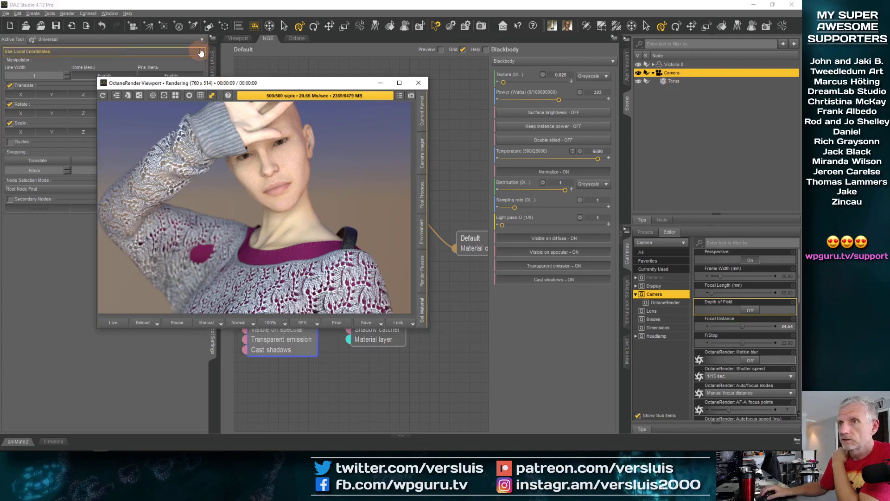
# - Minimise the render window and, in Perspective View, move the torus forward from the camera towards the figure
pyautogui.click(238, 39)
pyautogui.click(379, 83)
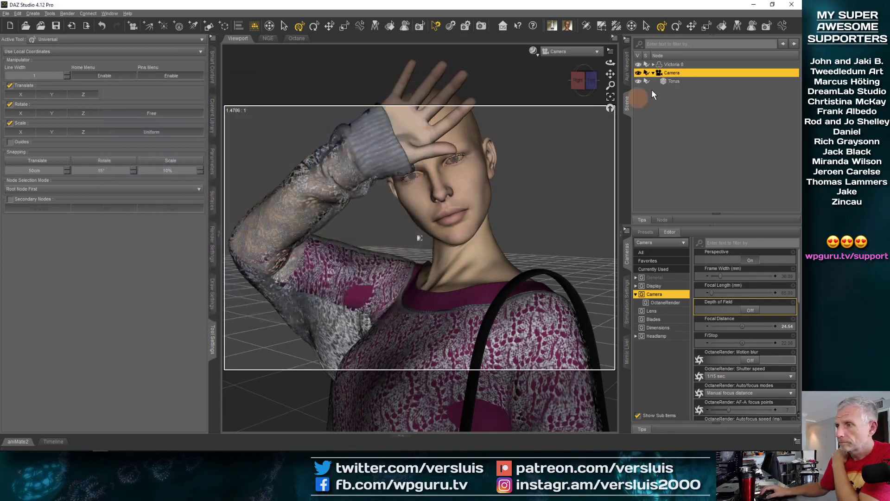
pyautogui.click(673, 82)
pyautogui.click(597, 52)
pyautogui.click(596, 62)
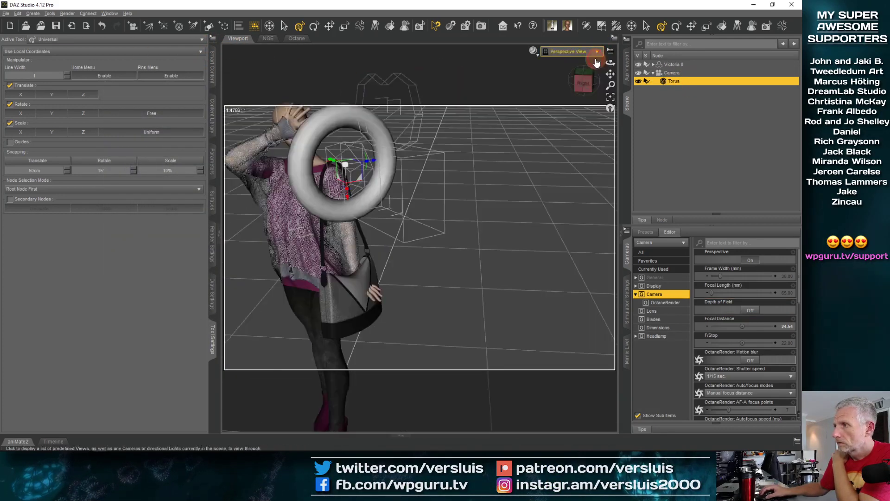
pyautogui.click(406, 245)
pyautogui.moveTo(406, 244)
pyautogui.mouseDown(button='middle')
pyautogui.moveTo(364, 268)
pyautogui.moveTo(308, 255)
pyautogui.moveTo(405, 228)
pyautogui.mouseUp(button='middle')
pyautogui.click(522, 221)
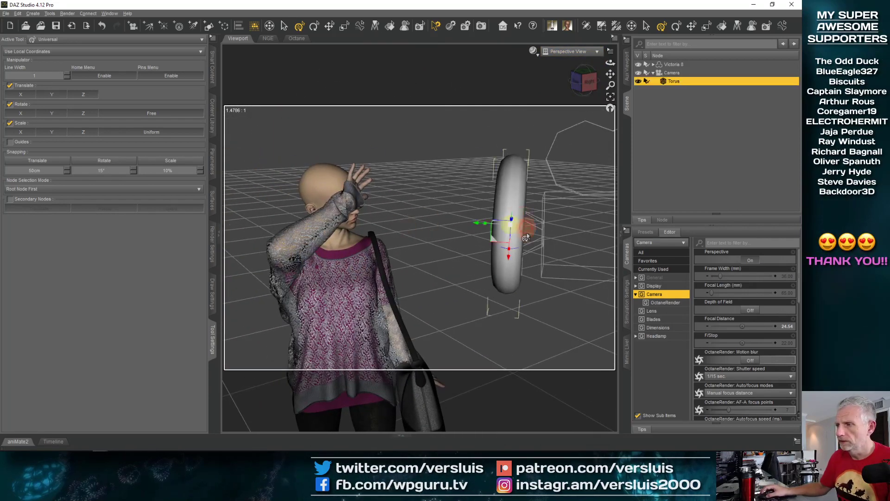
pyautogui.moveTo(510, 227); pyautogui.dragTo(496, 235)
pyautogui.moveTo(470, 255); pyautogui.dragTo(465, 256, button='middle')
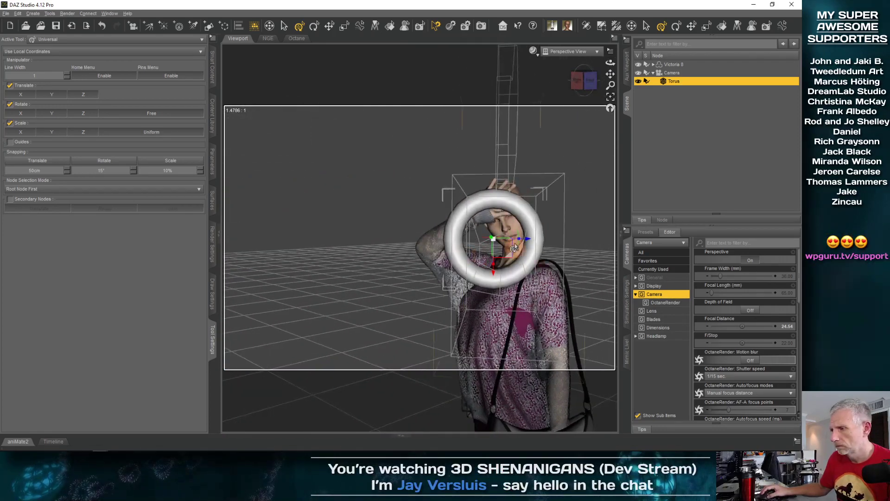
# - In the Camera view, centre the torus around the shot so it clears the frame, and show the Aux Viewport
pyautogui.click(596, 52)
pyautogui.click(600, 120)
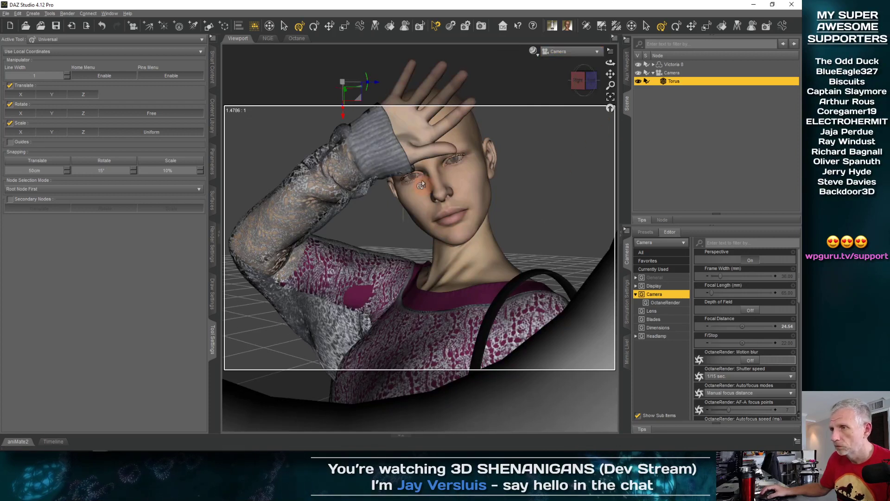
pyautogui.moveTo(358, 102); pyautogui.dragTo(439, 210)
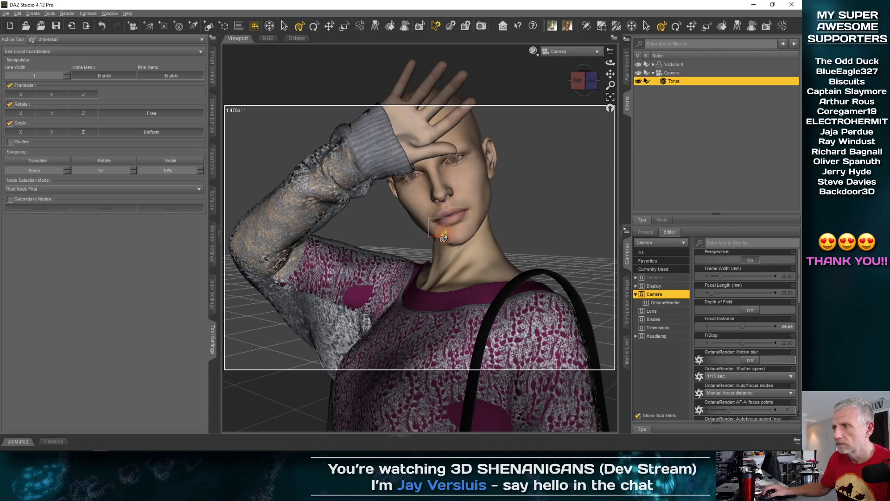
pyautogui.click(590, 51)
pyautogui.click(628, 70)
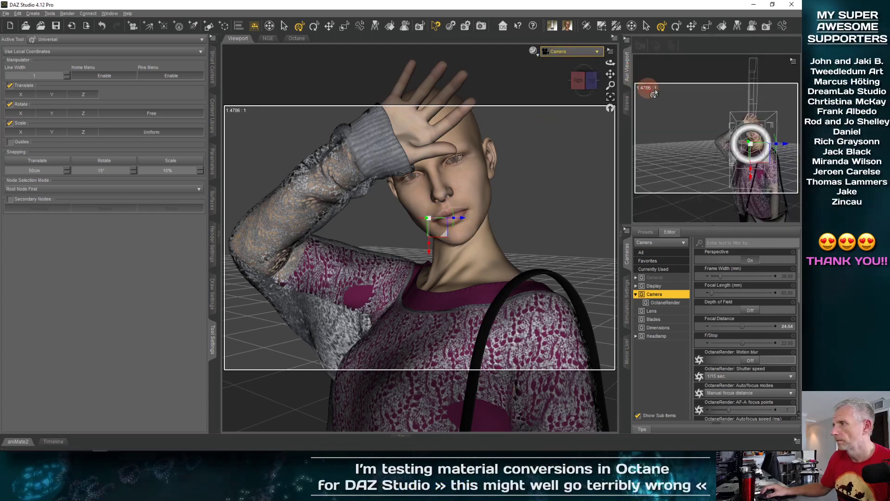
# - In the Aux Viewport, bring the torus beside the camera into view and nudge it along its Z axis
pyautogui.moveTo(665, 148); pyautogui.dragTo(743, 134, button='middle')
pyautogui.click(702, 135)
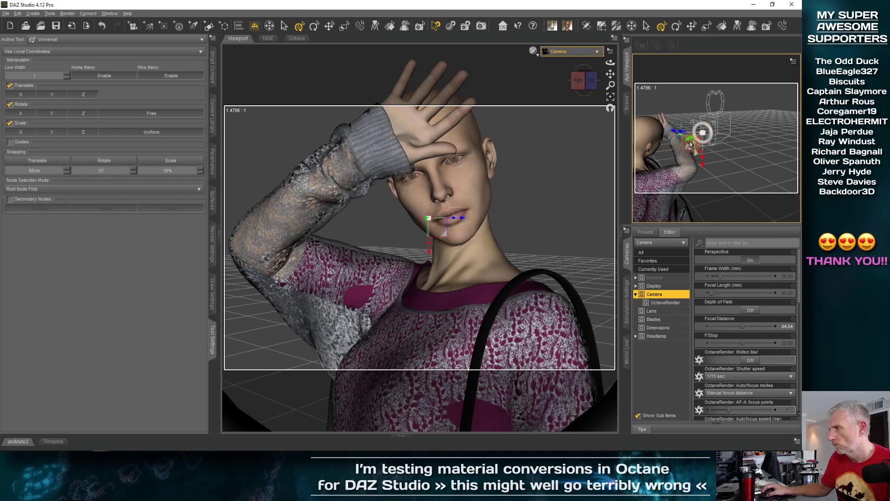
pyautogui.moveTo(689, 139); pyautogui.dragTo(687, 144)
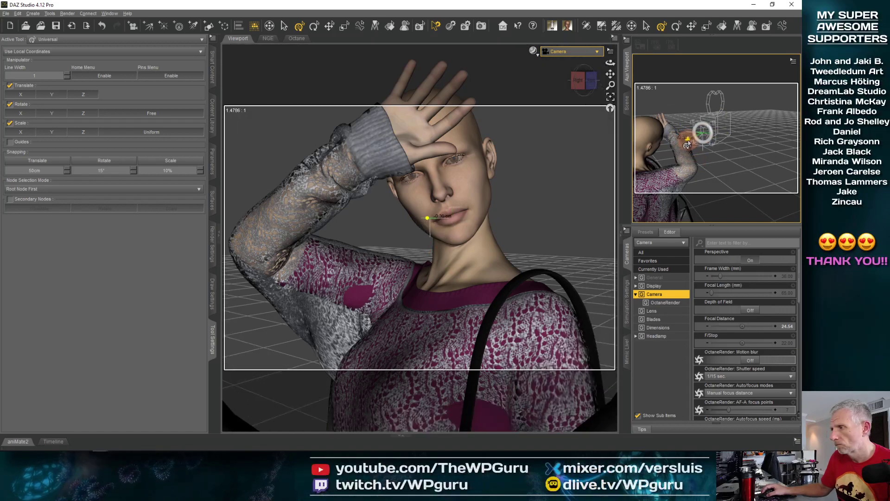
# - Reopen the Octane render viewport and place its window clear of the material settings
pyautogui.click(297, 38)
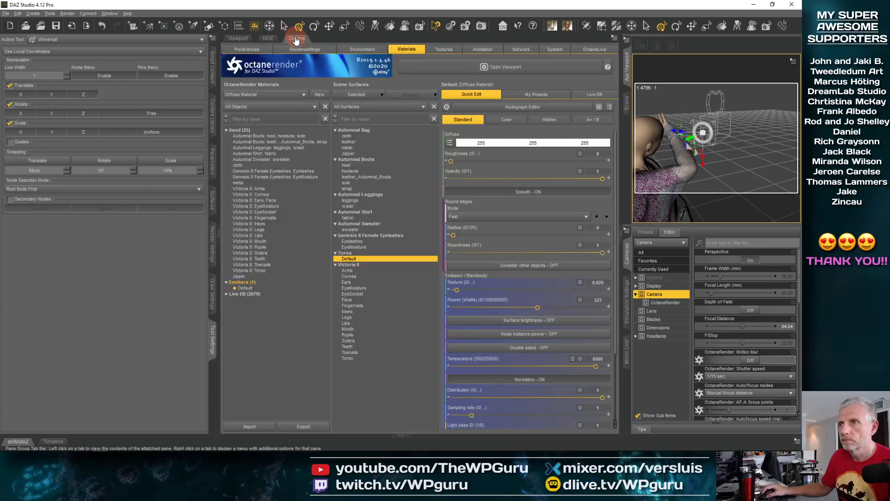
pyautogui.click(492, 68)
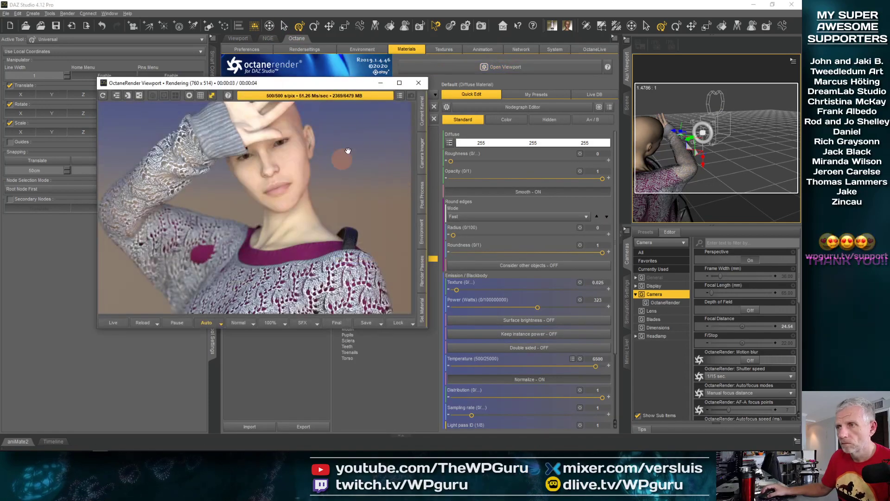
pyautogui.moveTo(330, 85); pyautogui.dragTo(266, 73)
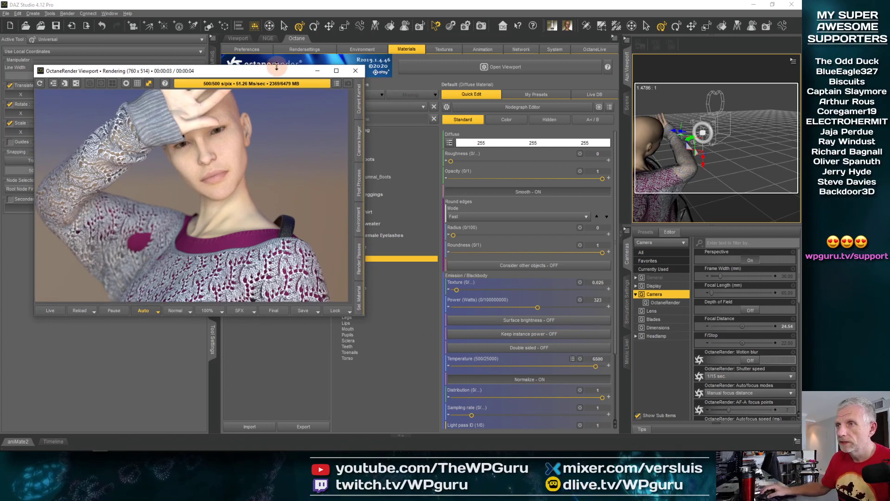
pyautogui.moveTo(253, 78); pyautogui.dragTo(312, 164)
# - Show the torus material's Blackbody node settings beside the render window and raise its Power to 1520 watts
pyautogui.click(268, 38)
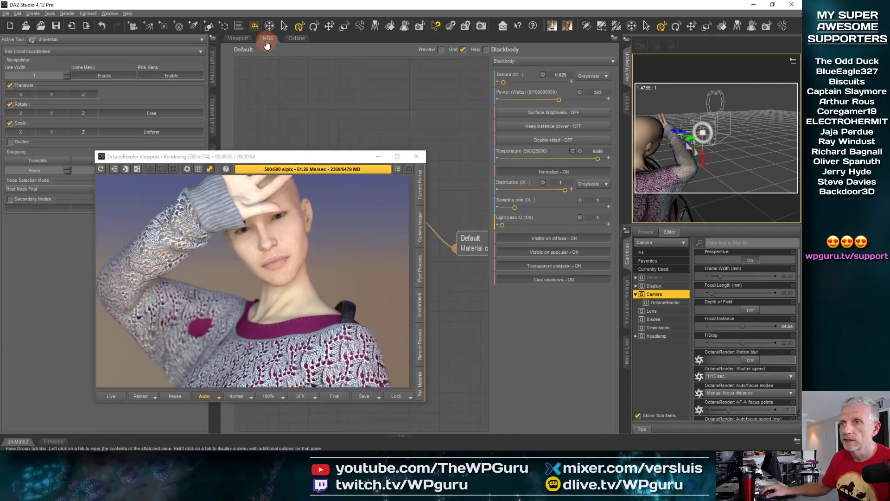
pyautogui.click(331, 157)
pyautogui.moveTo(257, 158); pyautogui.dragTo(224, 71)
pyautogui.click(286, 224)
pyautogui.click(561, 110)
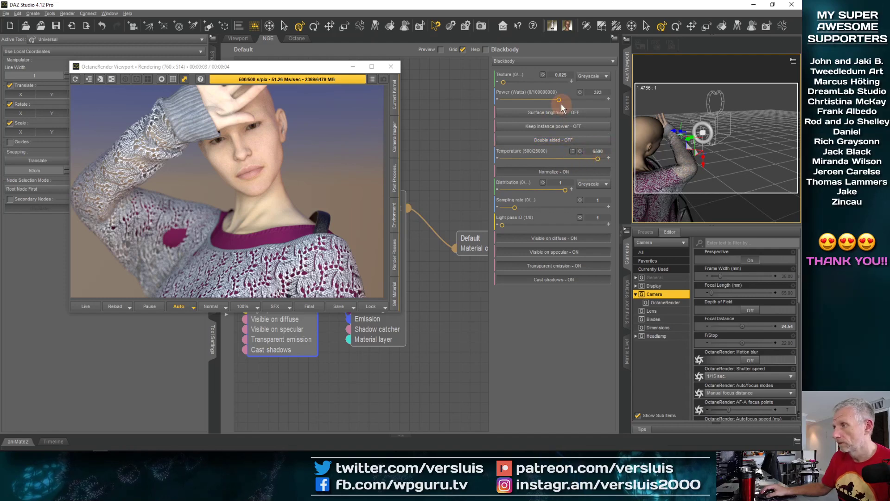
pyautogui.moveTo(559, 99); pyautogui.dragTo(570, 99)
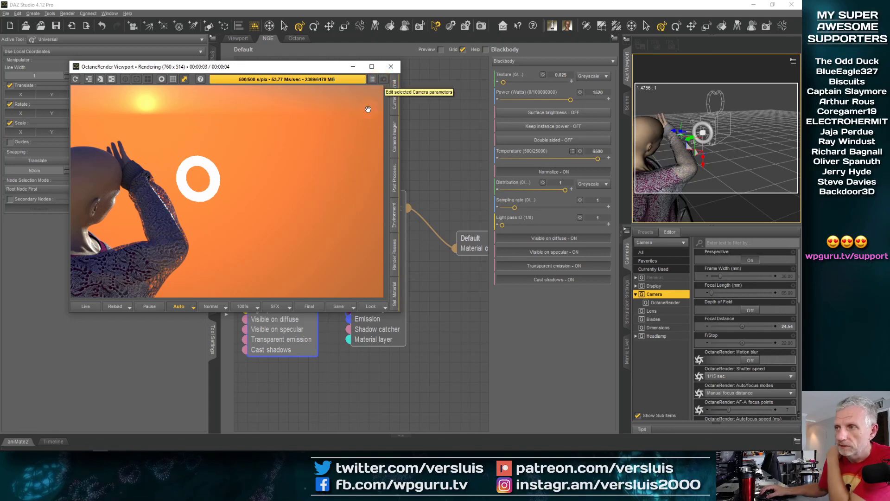
# - Switch the render window to the scene's Camera and turn on live updating
pyautogui.click(383, 79)
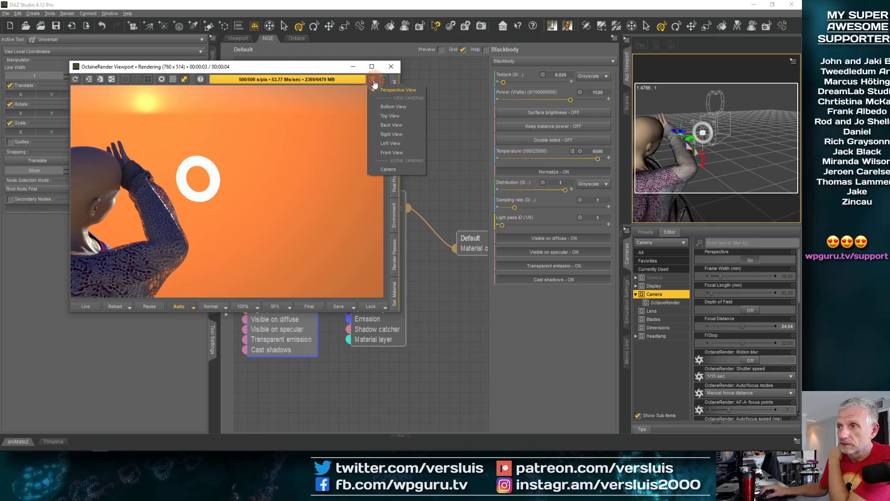
pyautogui.click(408, 170)
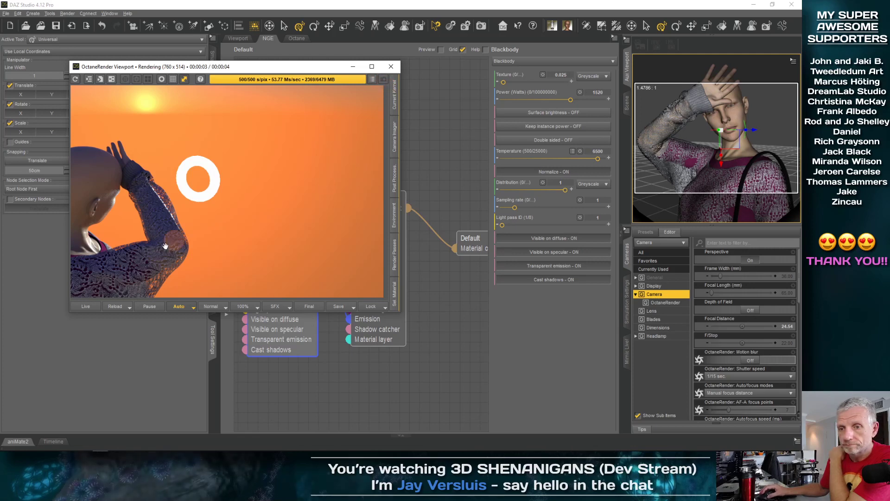
pyautogui.click(85, 306)
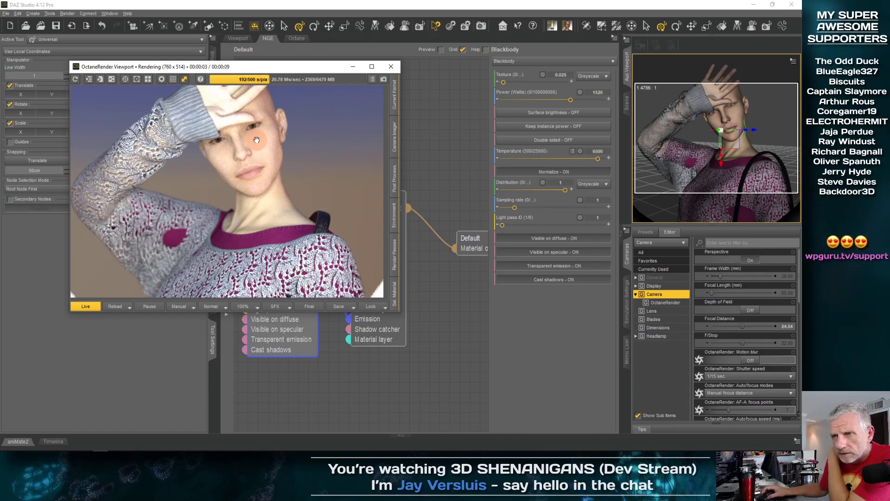
# - Set the Blackbody emitter's Power to 1240 watts
pyautogui.click(543, 159)
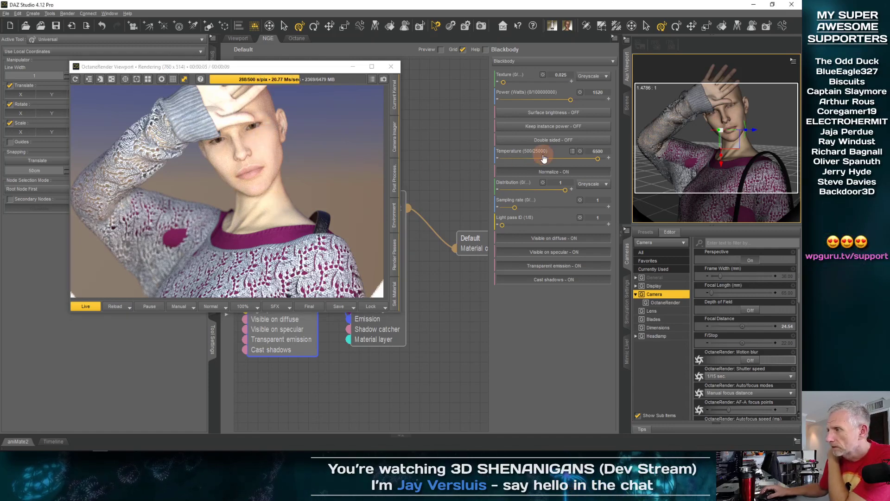
pyautogui.moveTo(570, 100); pyautogui.dragTo(573, 100)
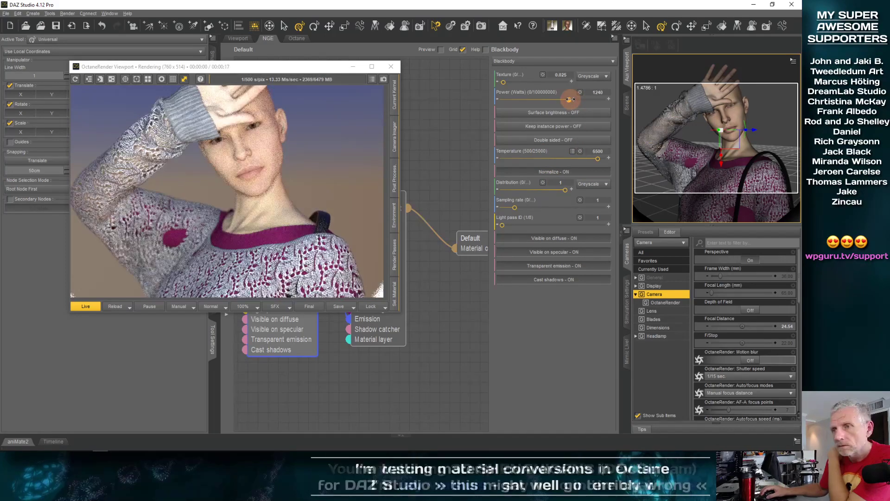
pyautogui.click(395, 268)
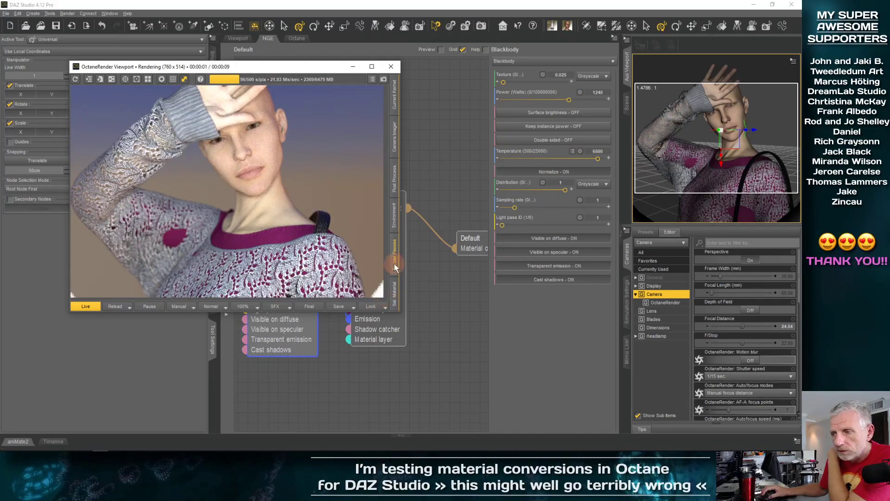
# - Lower the torus slightly below the face in the Aux Viewport using its X-axis translation
pyautogui.click(523, 214)
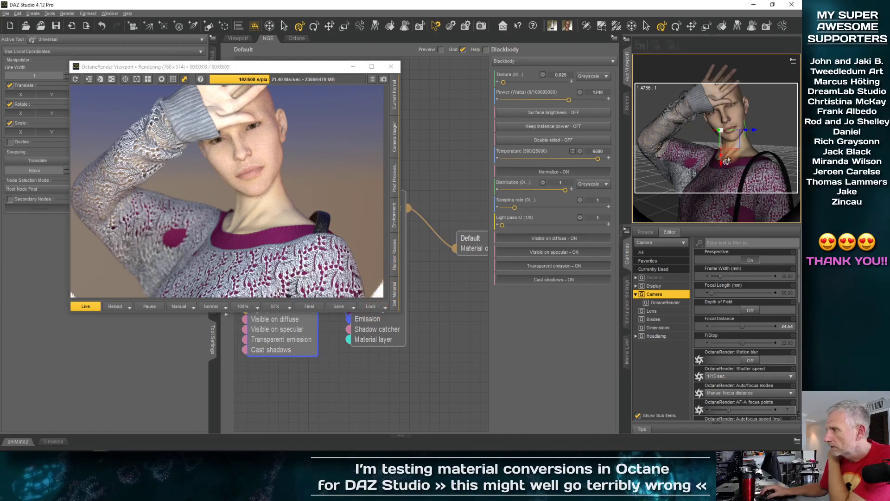
pyautogui.moveTo(722, 166); pyautogui.dragTo(724, 186)
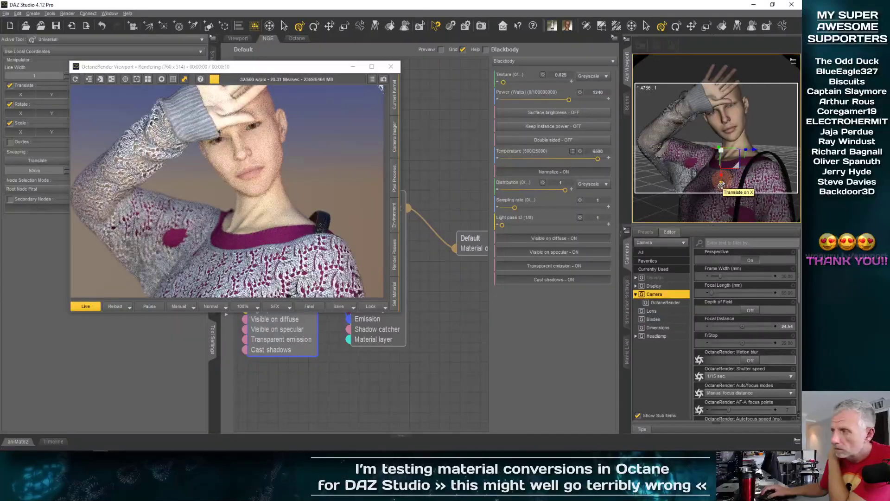
pyautogui.moveTo(720, 192); pyautogui.dragTo(725, 177)
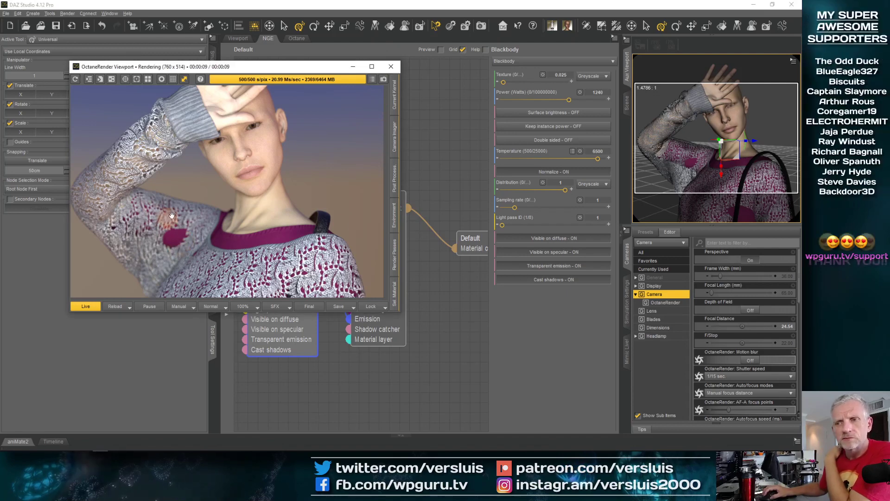
# - Close the render window, return to the main viewport in Perspective View and show the scene's node list
pyautogui.click(389, 66)
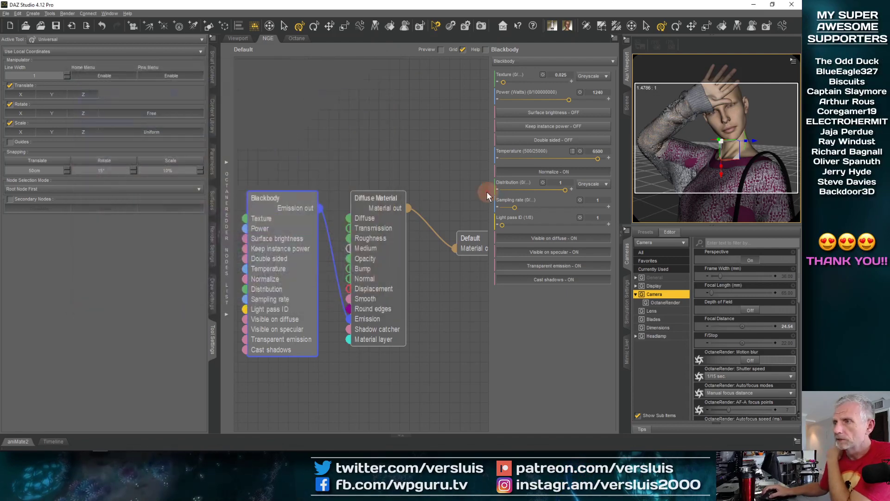
pyautogui.click(245, 41)
pyautogui.click(626, 103)
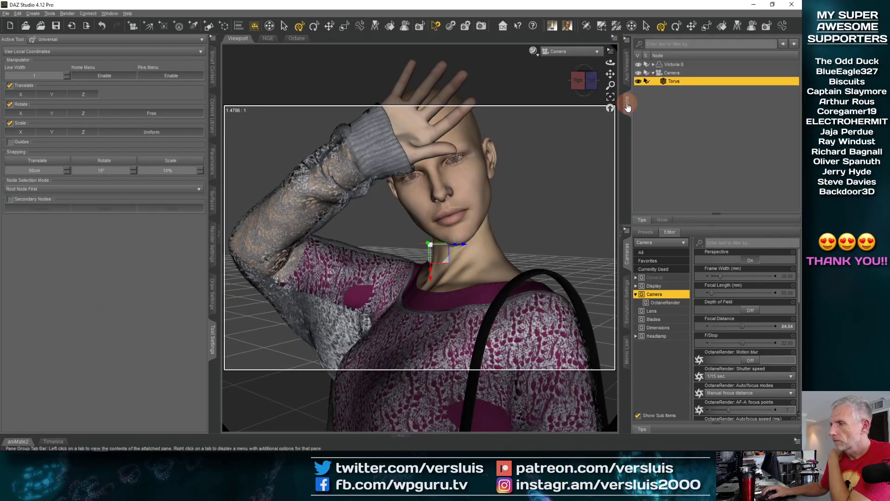
pyautogui.click(560, 51)
pyautogui.click(566, 59)
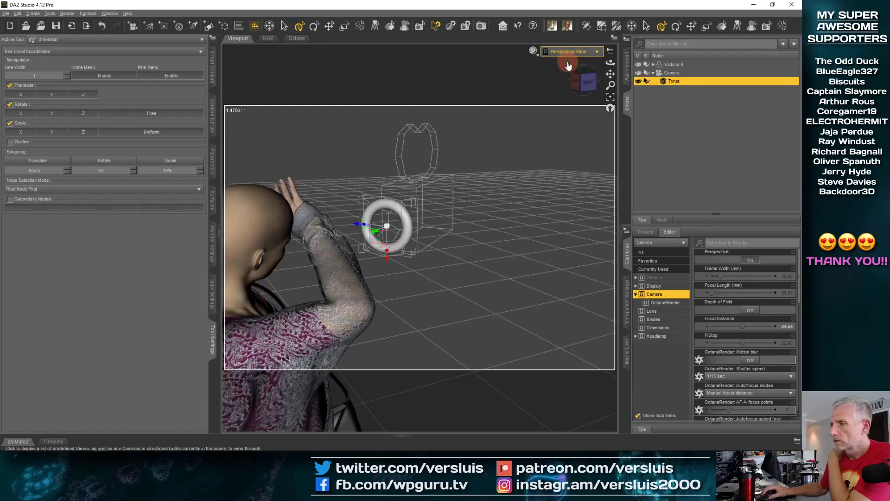
# - Select the Autumnal Bag on the figure's shoulder, frame it and try to shift it along its X axis
pyautogui.keyDown('alt'); pyautogui.moveTo(471, 285); pyautogui.dragTo(445, 292); pyautogui.keyUp('alt')
pyautogui.scroll(10, 411, 295)
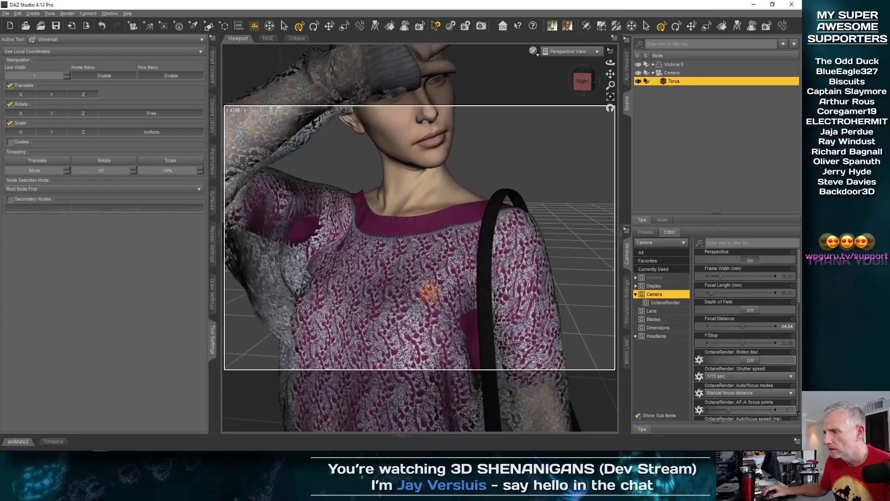
pyautogui.click(482, 251)
pyautogui.keyDown('alt'); pyautogui.moveTo(500, 245); pyautogui.dragTo(510, 253); pyautogui.keyUp('alt')
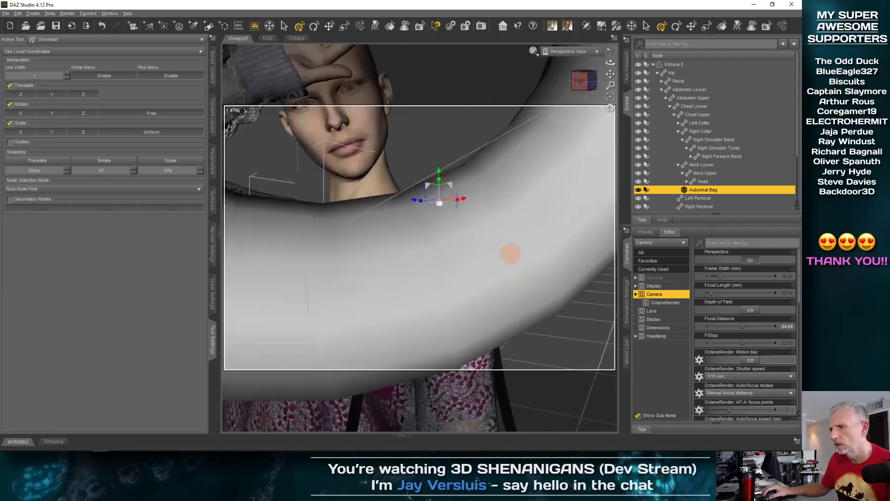
pyautogui.click(611, 97)
pyautogui.keyDown('alt'); pyautogui.moveTo(532, 195); pyautogui.dragTo(533, 195); pyautogui.keyUp('alt')
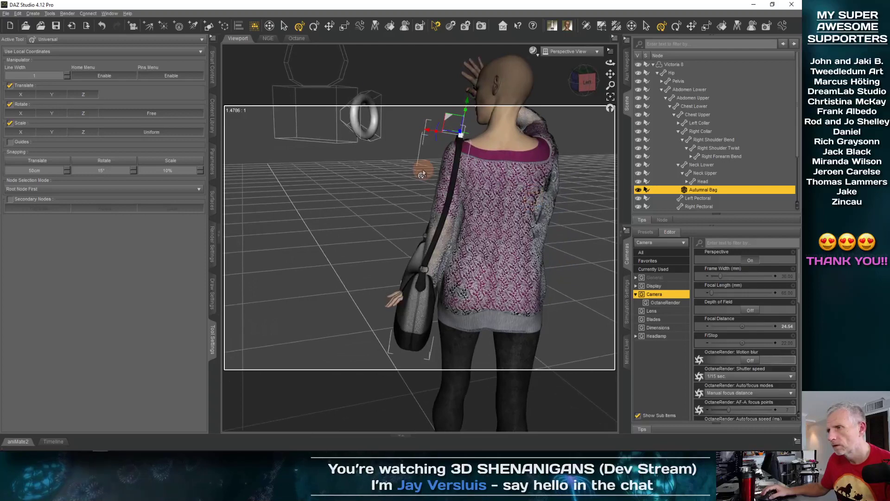
pyautogui.moveTo(428, 130); pyautogui.dragTo(436, 134)
pyautogui.keyDown('alt'); pyautogui.moveTo(422, 172); pyautogui.dragTo(422, 173); pyautogui.keyUp('alt')
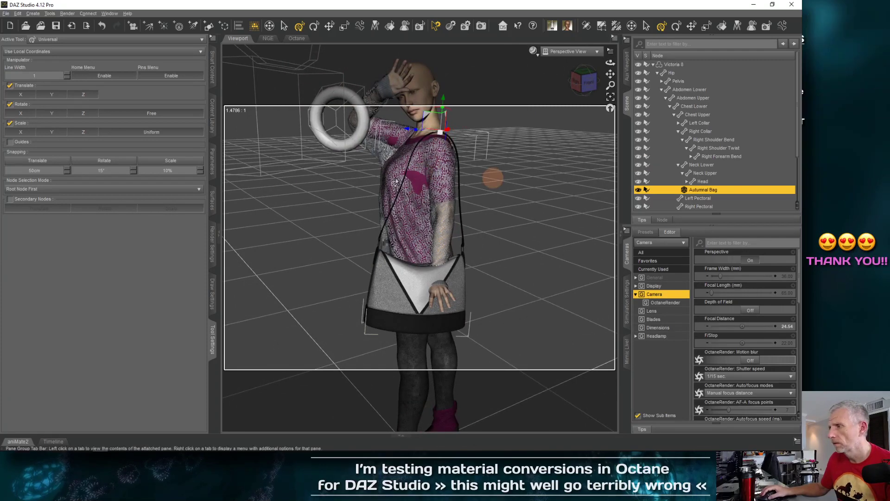
# - Set the Autumnal Bag's Swing Out movement to 22.3%
pyautogui.click(211, 163)
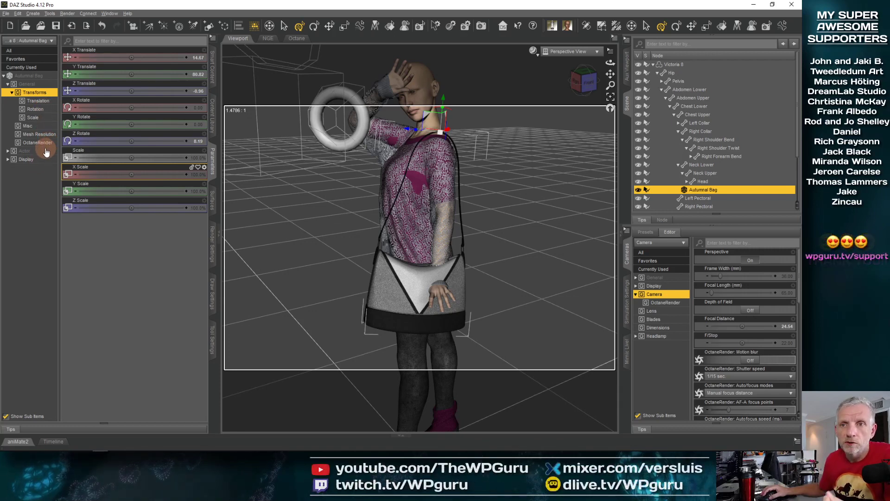
pyautogui.click(16, 152)
pyautogui.click(33, 159)
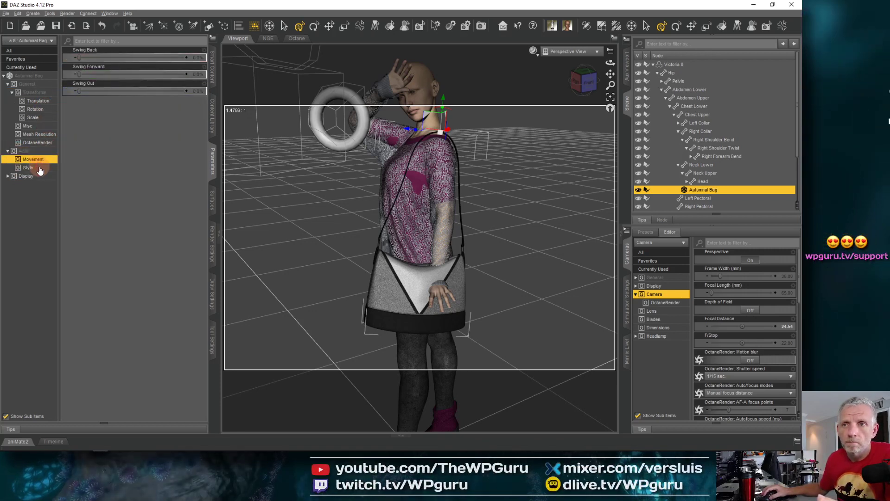
pyautogui.moveTo(79, 91); pyautogui.dragTo(103, 102)
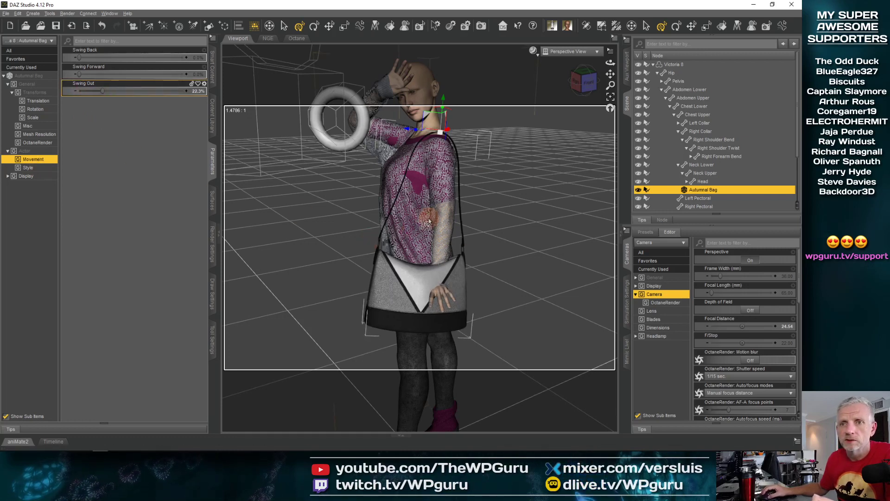
# - Try out the Autumnal Bag's Bag Full and Bag Empty style morphs
pyautogui.click(43, 168)
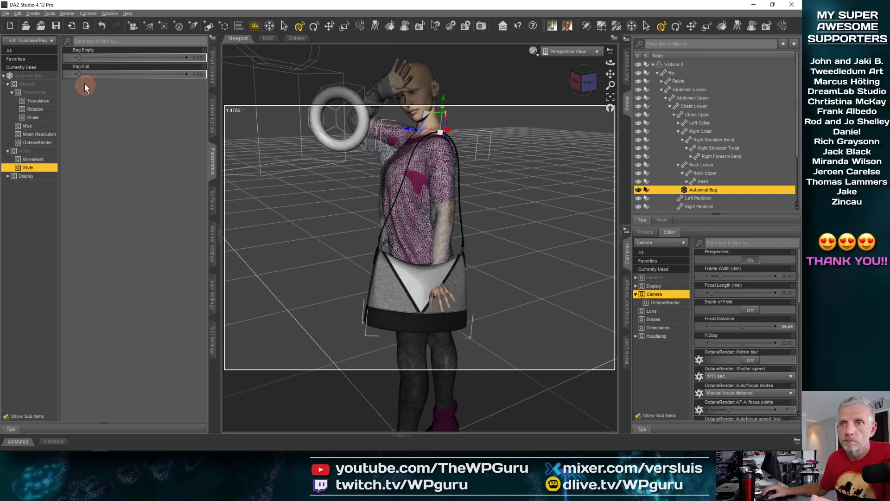
pyautogui.moveTo(79, 74)
pyautogui.mouseDown()
pyautogui.moveTo(136, 75)
pyautogui.moveTo(78, 75)
pyautogui.mouseUp()
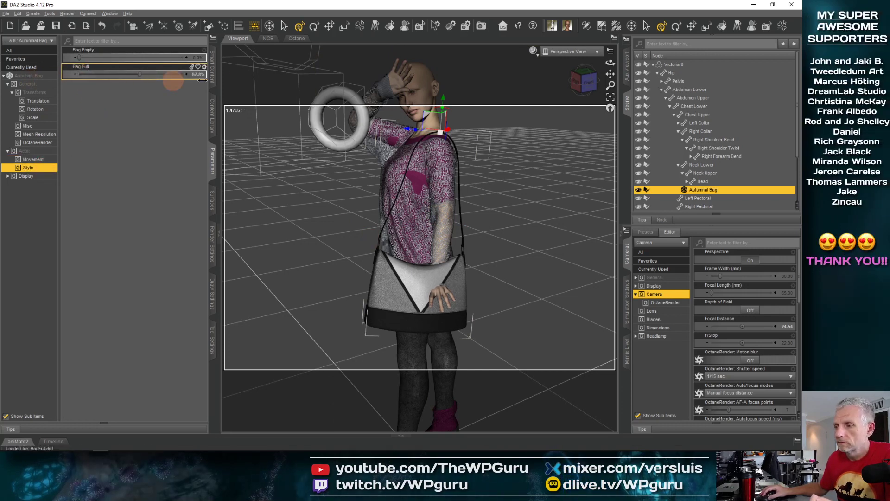
pyautogui.click(78, 58)
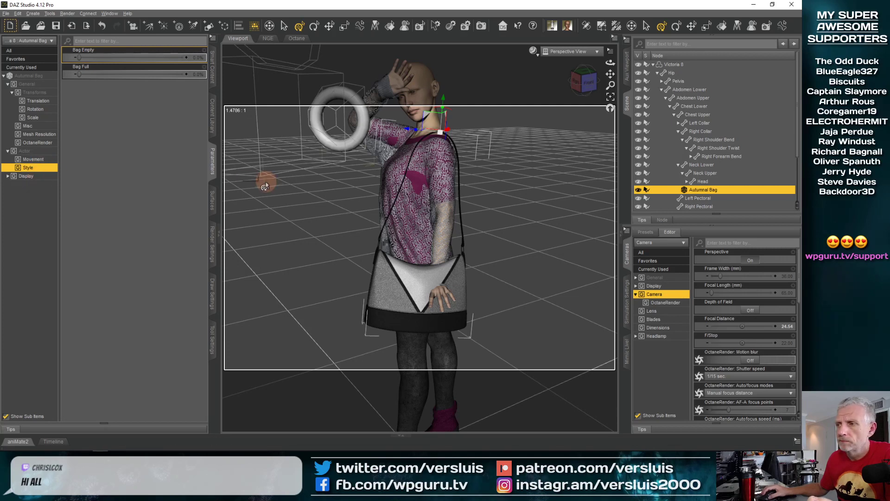
# - Delete the Autumnal Bag from the scene
pyautogui.doubleClick(696, 190)
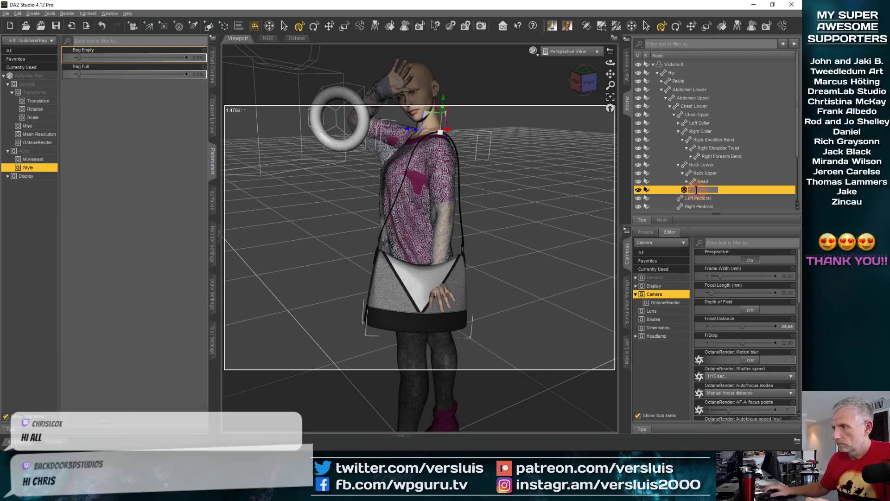
pyautogui.rightClick(683, 191)
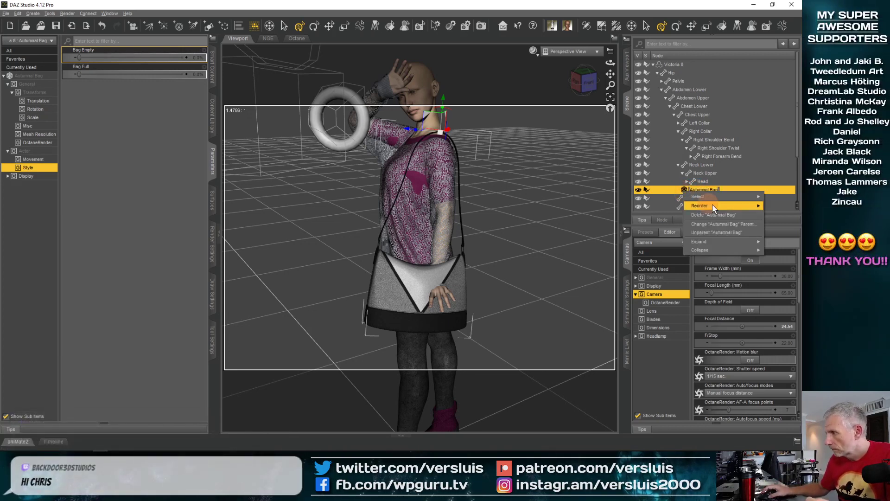
pyautogui.click(711, 215)
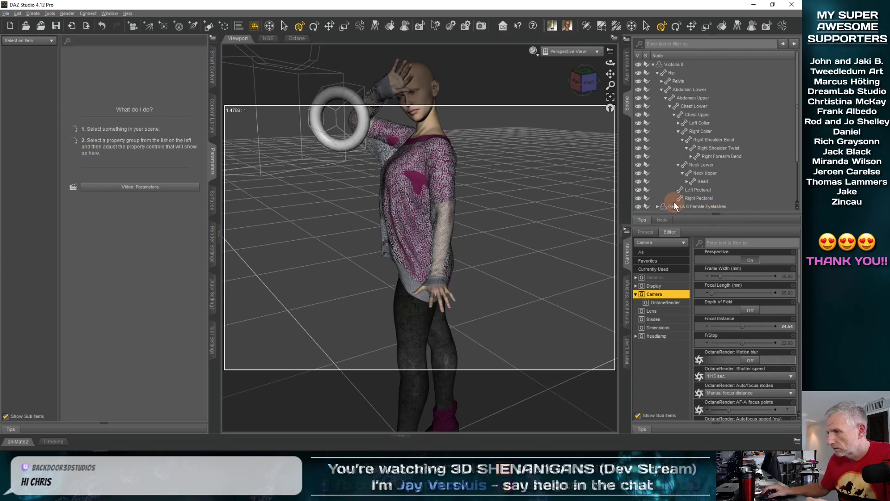
# - Frame the figure's face and sweater in Perspective View and select Victoria 8
pyautogui.moveTo(321, 289); pyautogui.dragTo(386, 259)
pyautogui.scroll(-4, 323, 155)
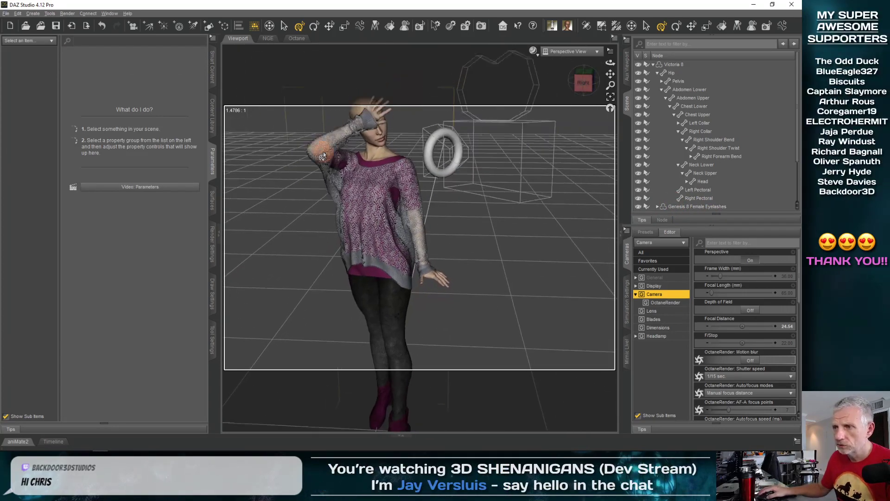
pyautogui.scroll(8, 324, 159)
pyautogui.scroll(1, 324, 158)
pyautogui.moveTo(318, 136); pyautogui.dragTo(352, 180)
pyautogui.click(352, 181)
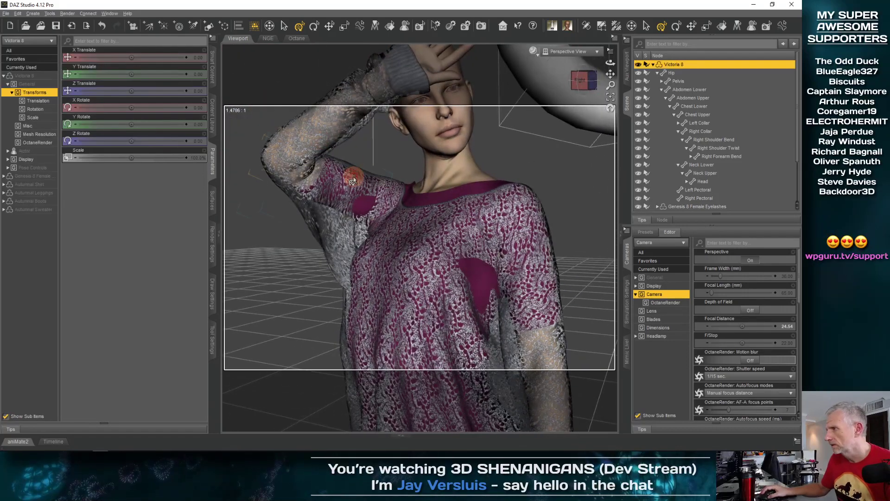
# - Collapse Victoria 8's Hip hierarchy and toggle the visibility of the Autumnal Sweater and Autumnal Shirt to compare the garments
pyautogui.click(482, 222)
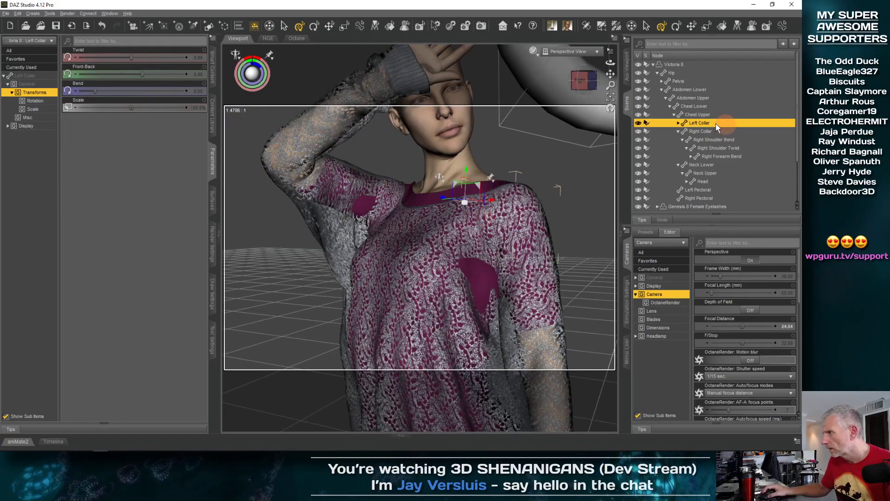
pyautogui.click(657, 72)
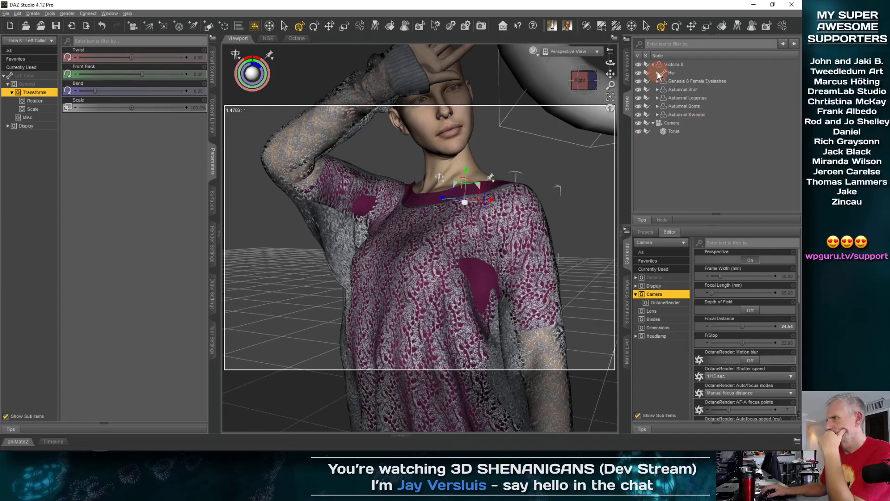
pyautogui.click(695, 88)
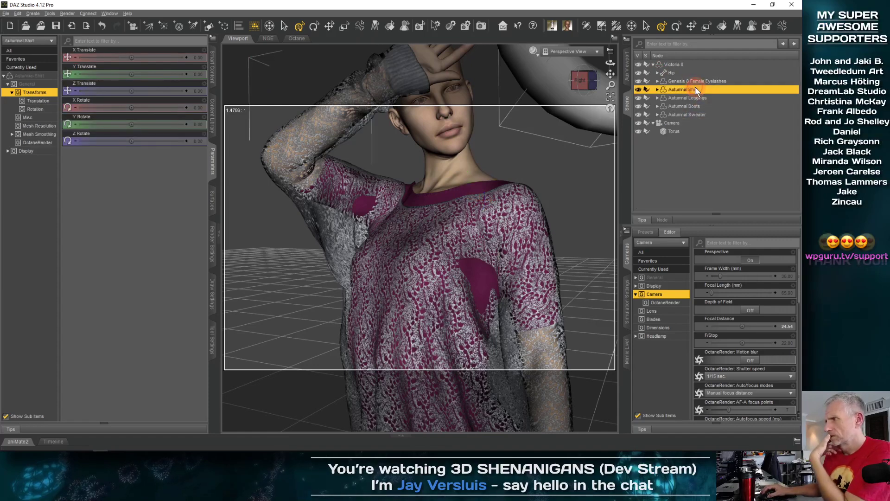
pyautogui.click(638, 115)
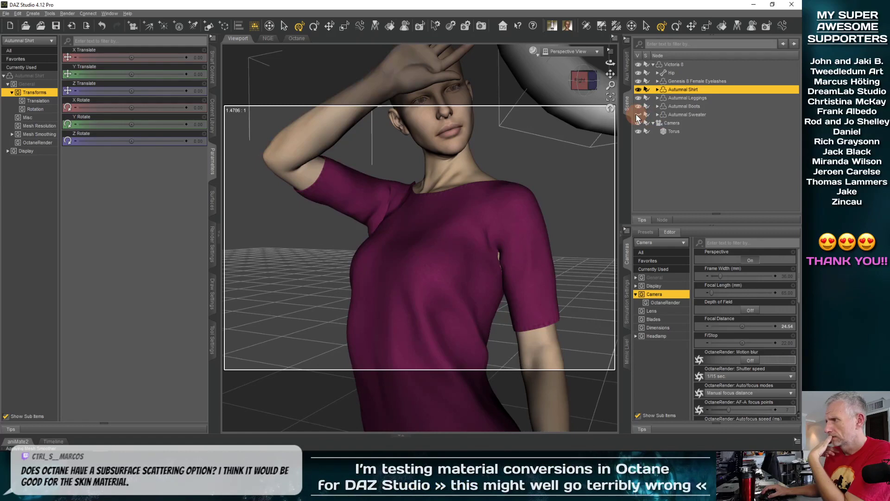
pyautogui.click(638, 114)
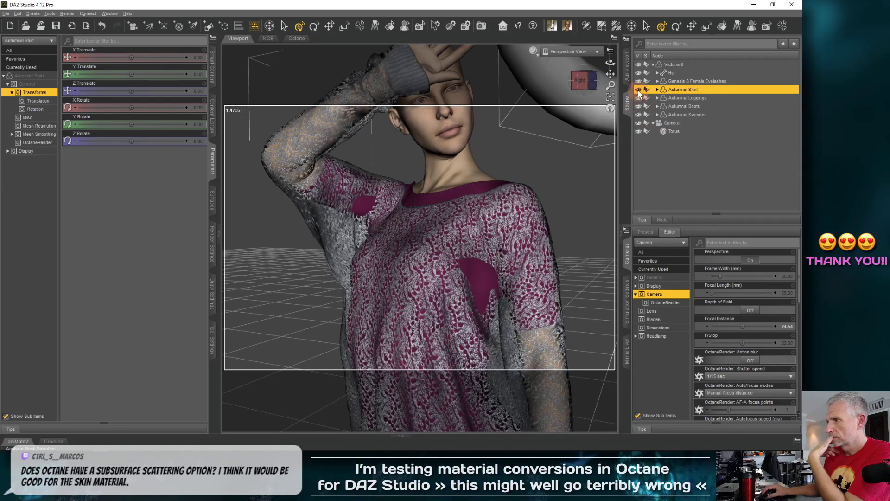
pyautogui.click(638, 90)
pyautogui.click(639, 89)
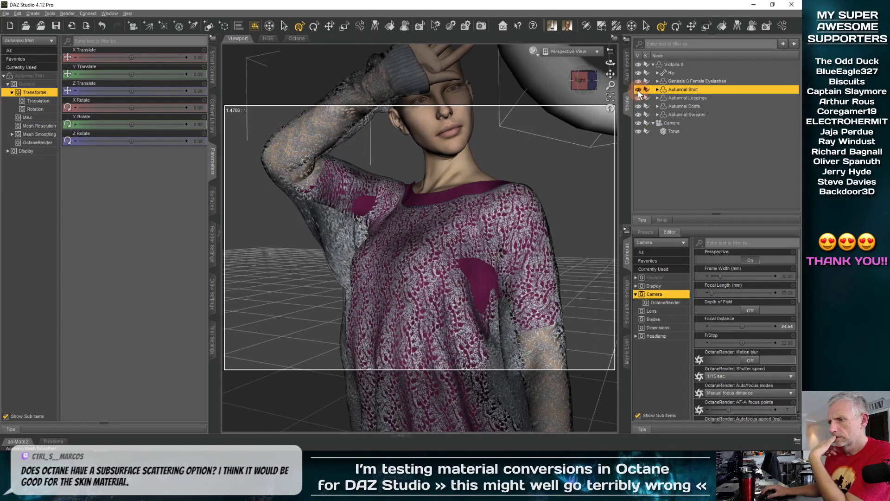
pyautogui.click(638, 115)
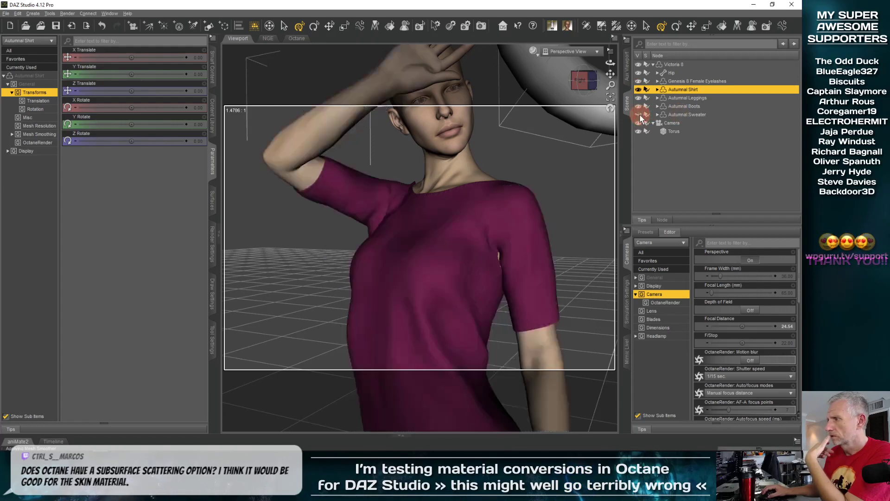
pyautogui.click(638, 115)
# - Select the Autumnal Sweater and check its Misc and Actor parameters for fit adjustments
pyautogui.click(681, 115)
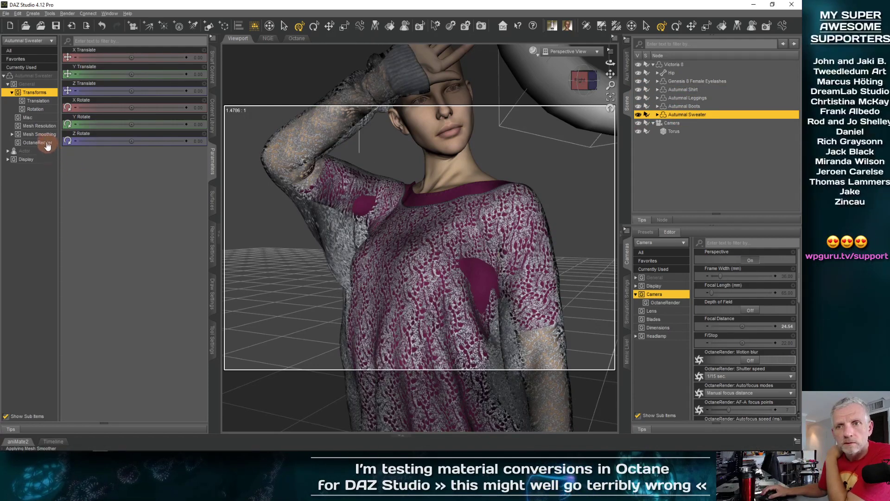
pyautogui.click(28, 117)
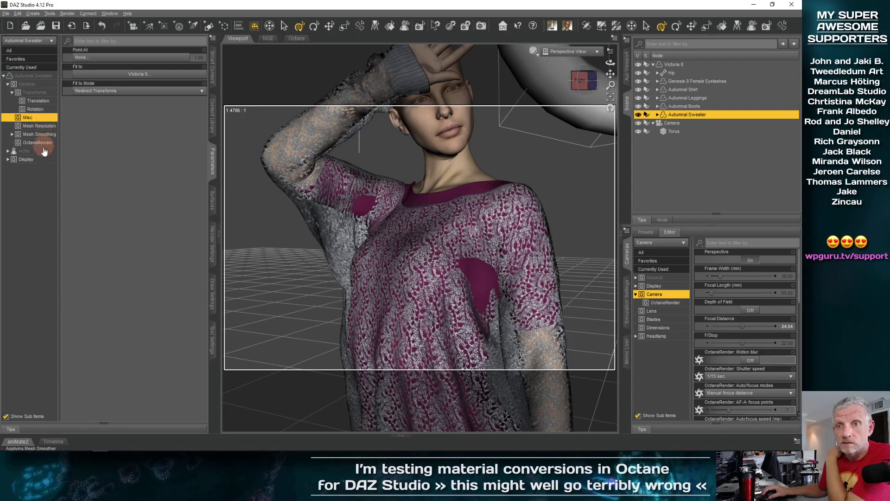
pyautogui.click(23, 151)
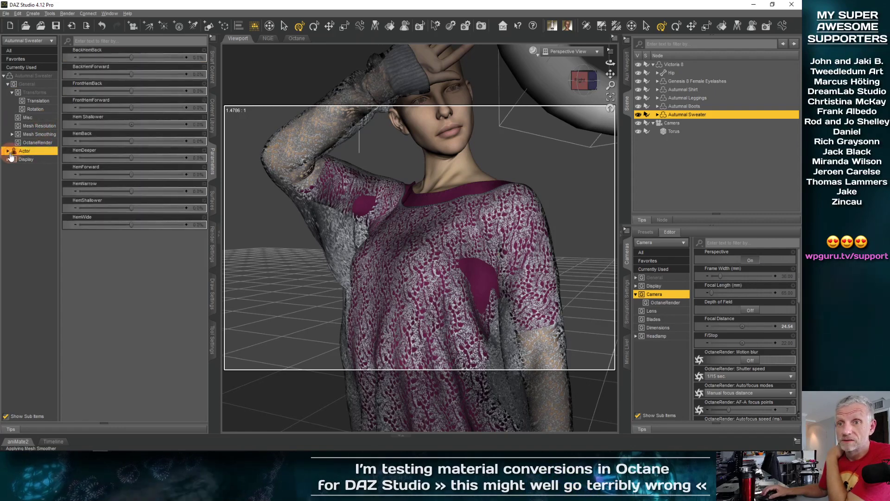
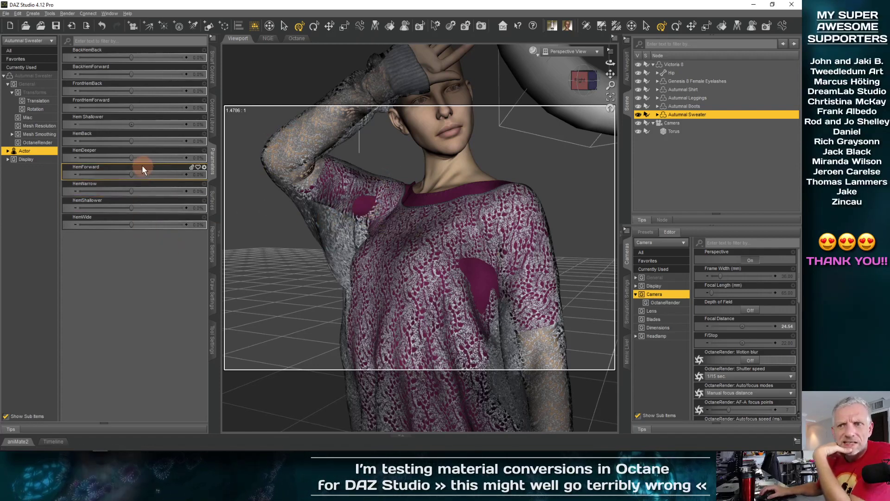
pyautogui.moveTo(133, 157)
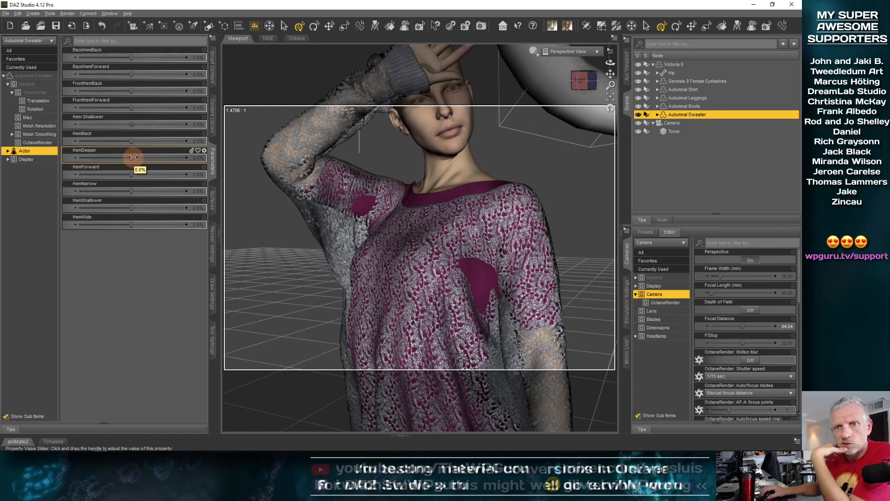
pyautogui.click(8, 151)
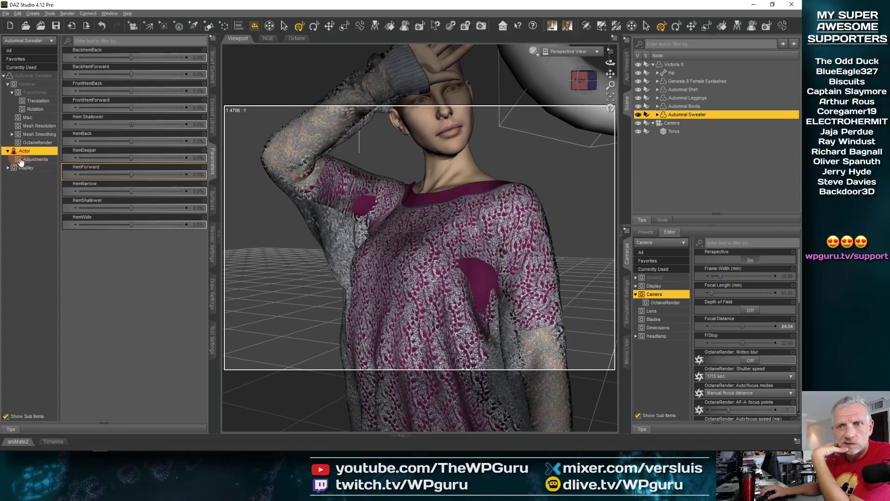
# - Set the Autumnal Sweater's mesh smoothing collision item to Autumnal Shirt
pyautogui.click(39, 126)
pyautogui.click(28, 134)
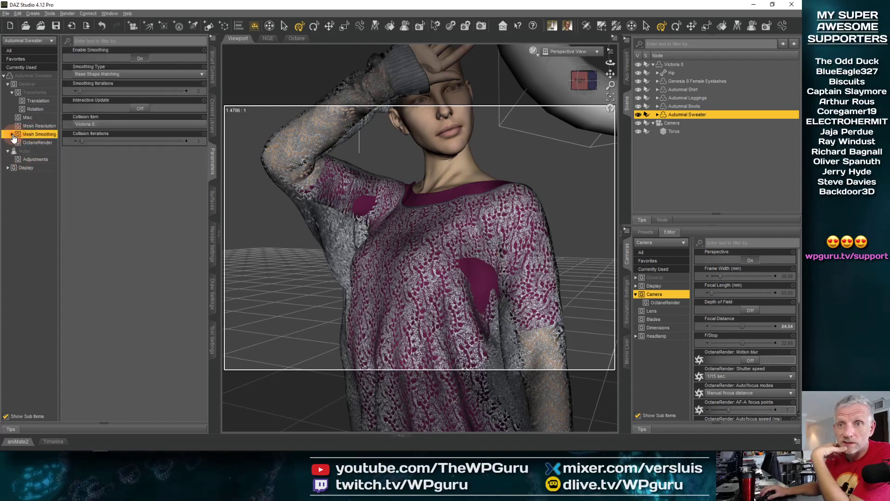
pyautogui.click(12, 134)
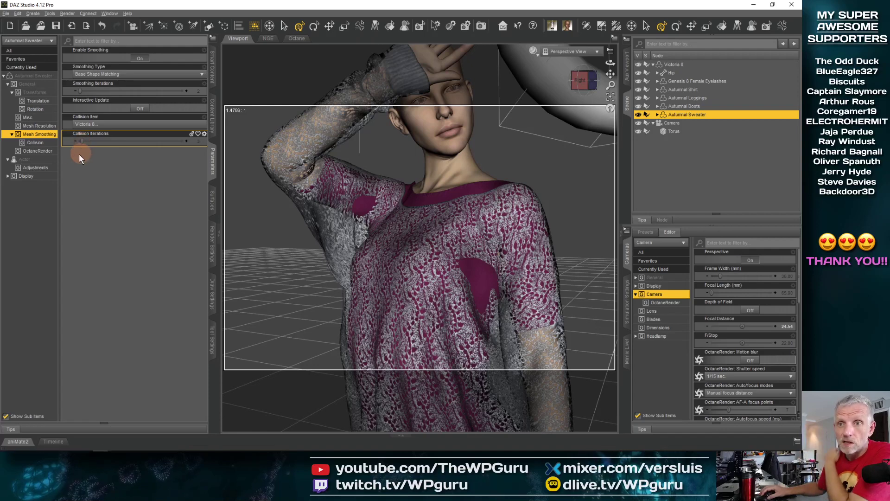
pyautogui.click(143, 125)
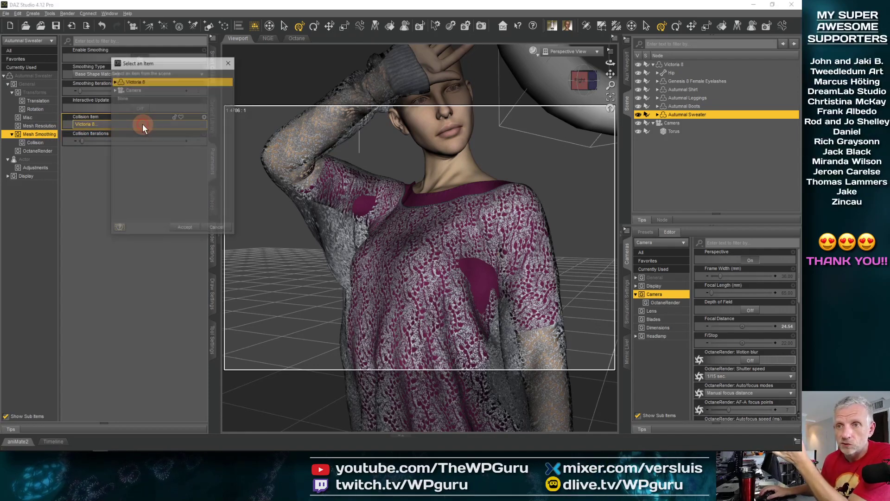
pyautogui.click(114, 81)
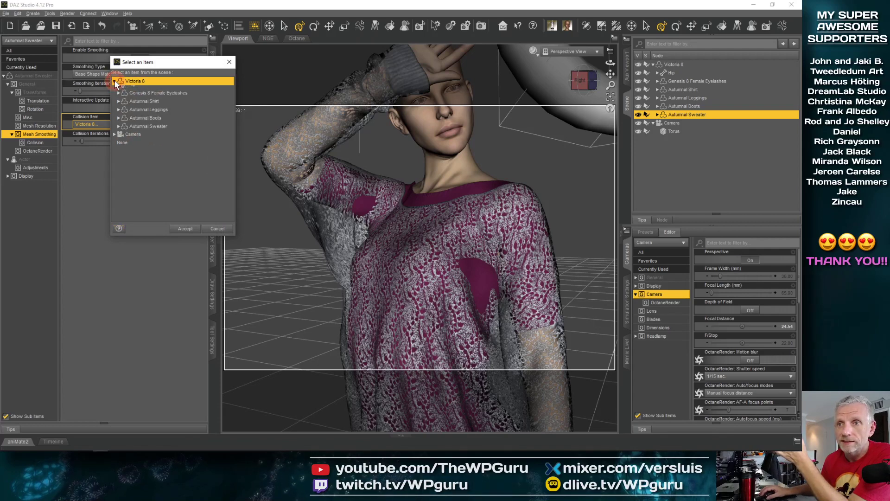
pyautogui.click(152, 107)
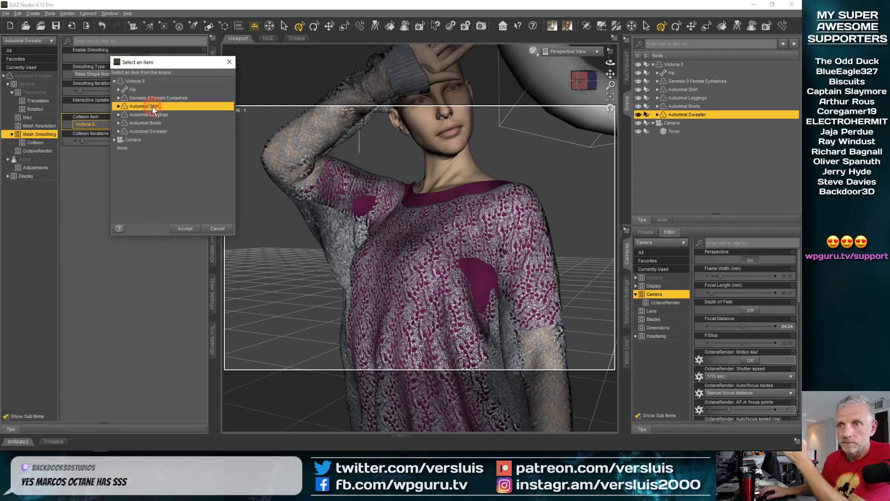
pyautogui.click(184, 229)
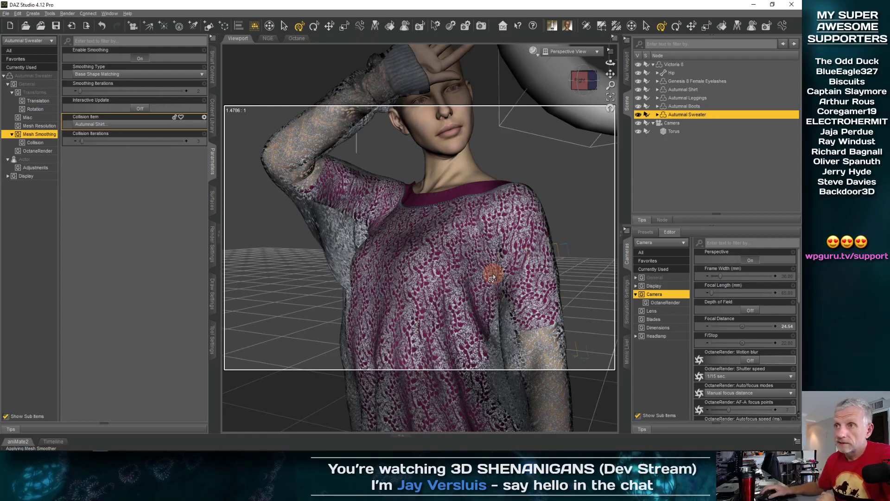
# - Look through the OctaneRender settings and inspect the Victoria 8 Torso material's parameters and diffuse texture
pyautogui.click(296, 38)
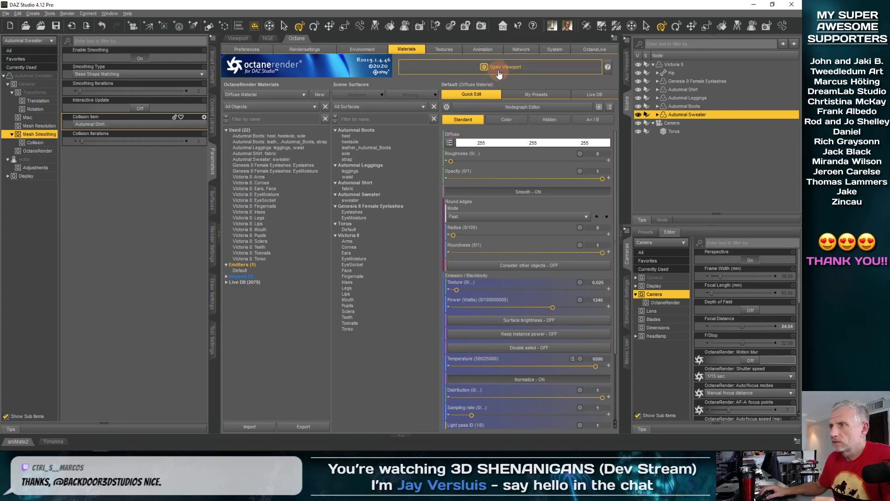
pyautogui.click(255, 48)
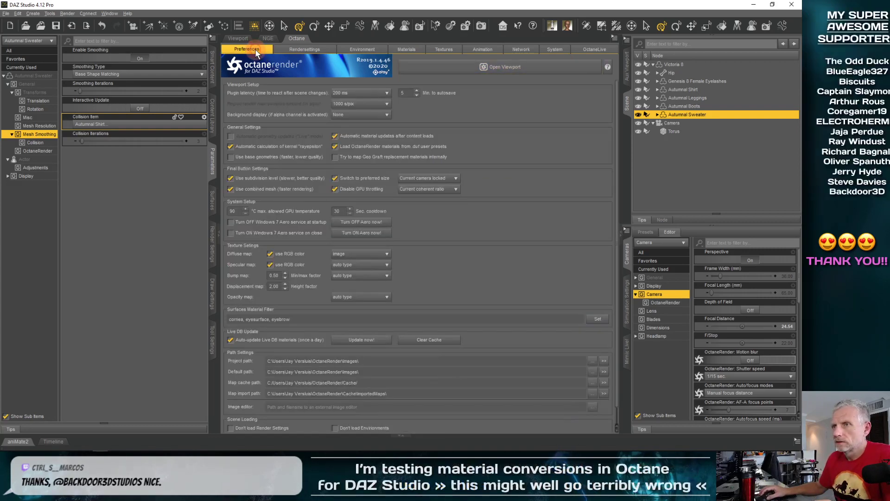
pyautogui.click(298, 48)
pyautogui.click(355, 47)
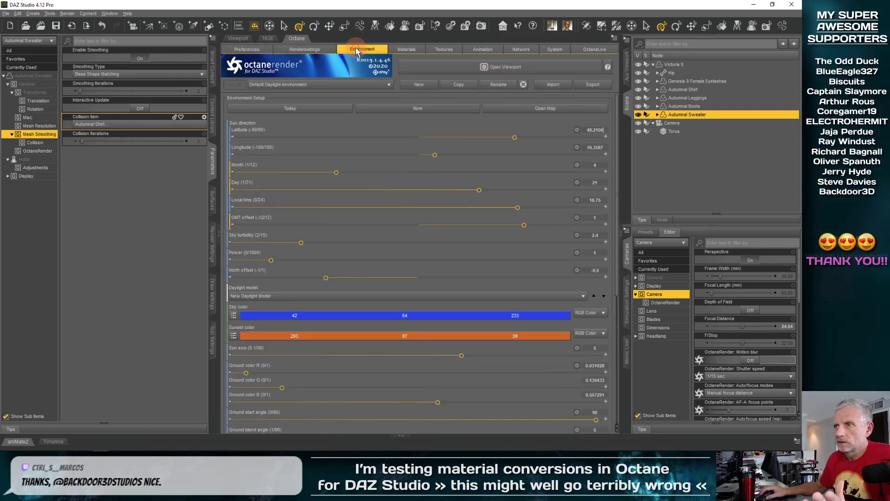
pyautogui.click(408, 50)
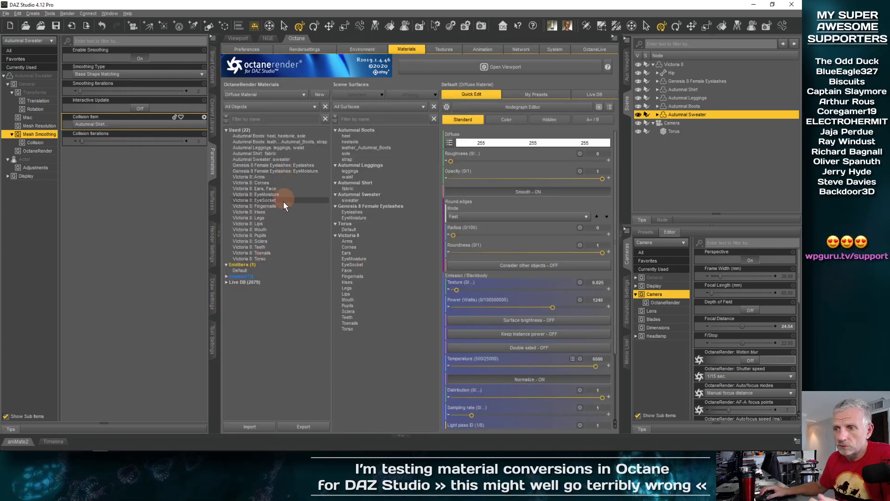
pyautogui.click(275, 259)
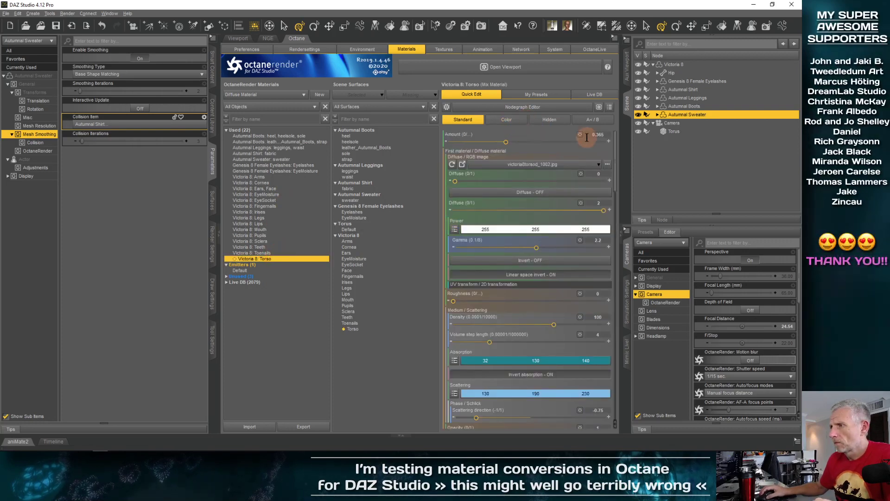
pyautogui.moveTo(571, 165)
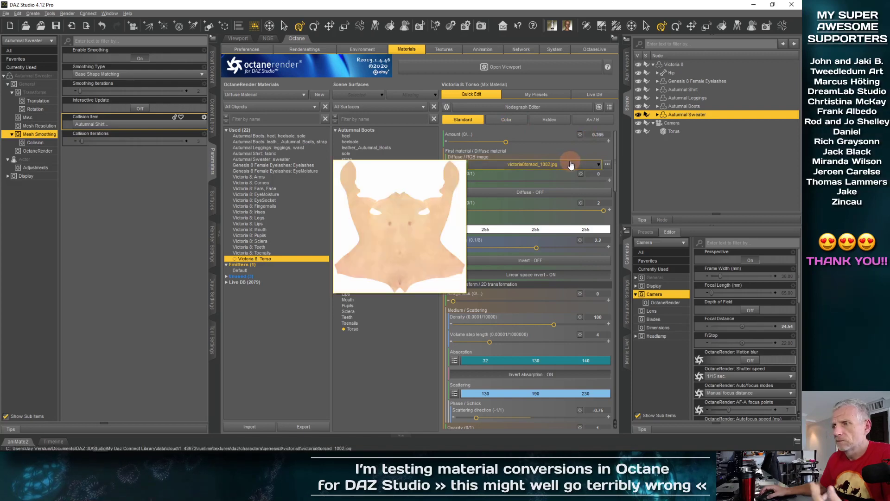
# - Filter the OctaneRender Live DB materials to the Organic Skin category
pyautogui.click(586, 94)
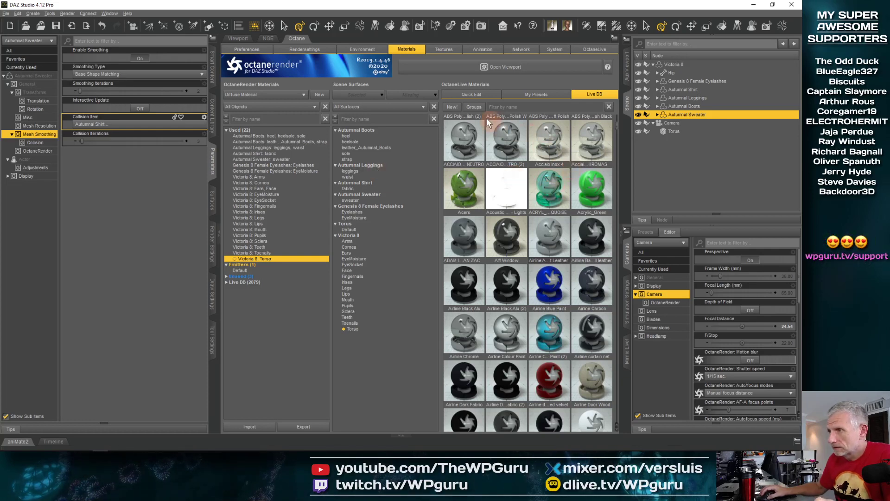
pyautogui.click(470, 107)
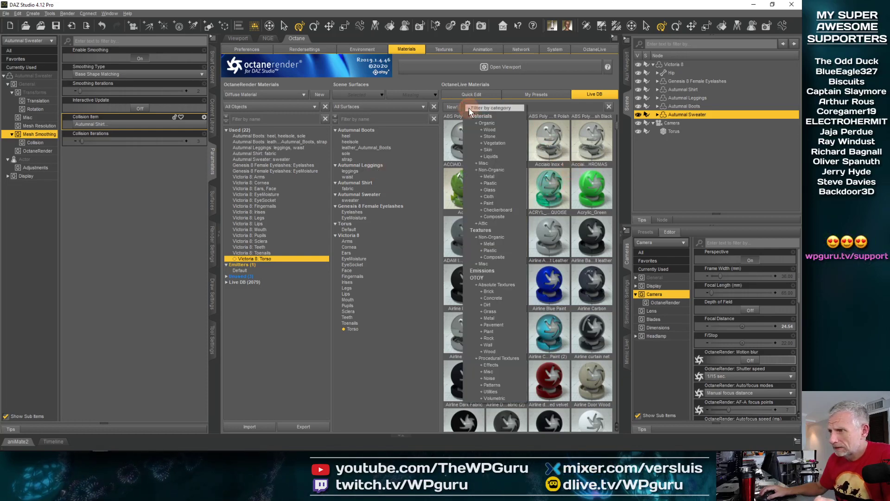
pyautogui.click(505, 149)
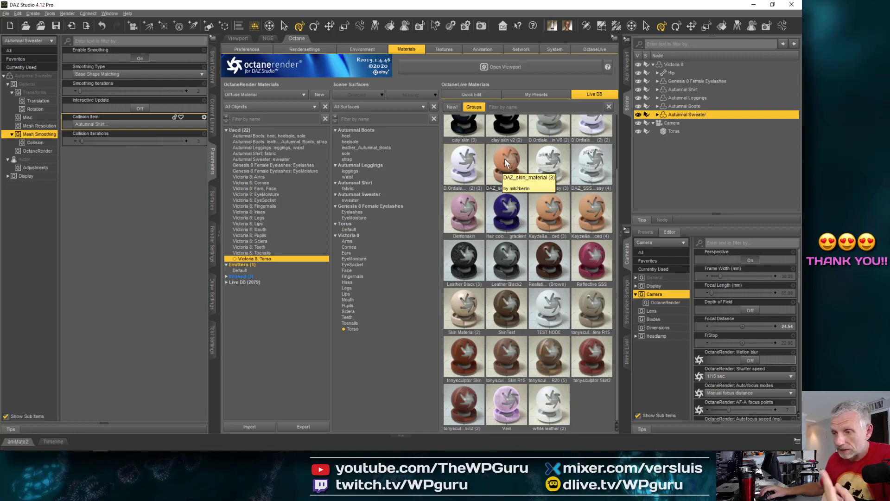
# - Select Victoria 8's Torso surface, reapply the Live DB's Skin category filter and browse the available skin materials
pyautogui.click(353, 329)
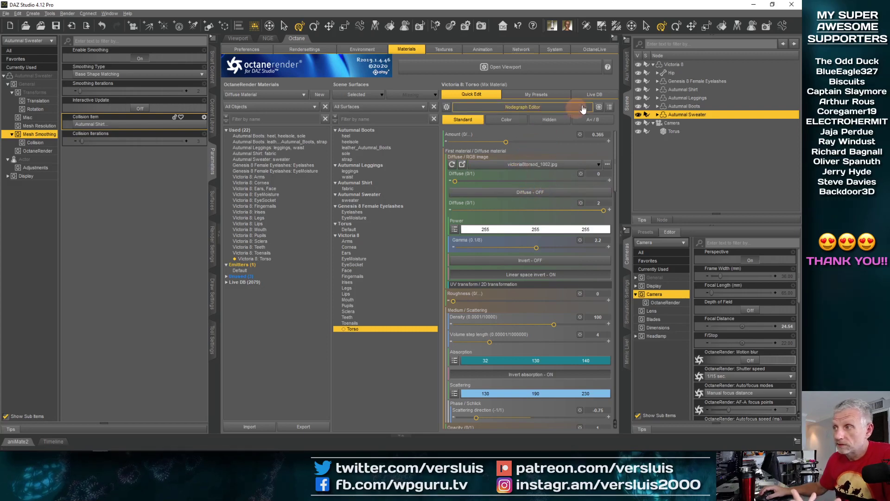
pyautogui.click(595, 95)
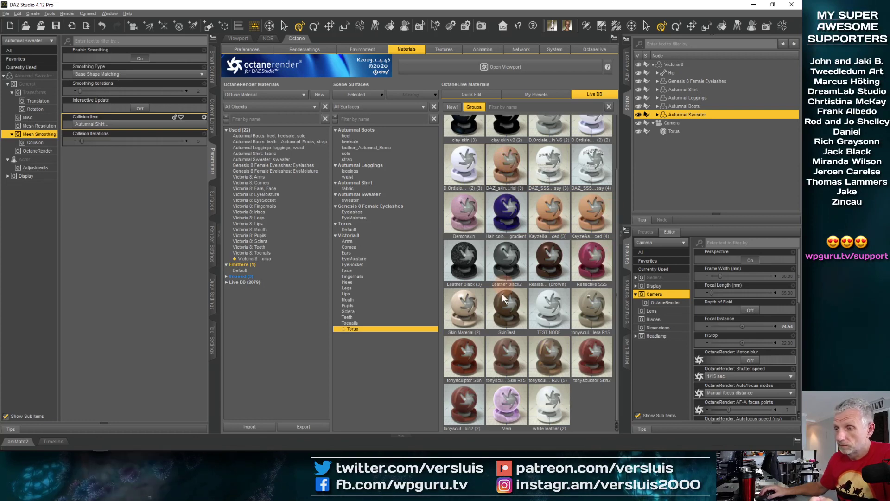
pyautogui.click(473, 107)
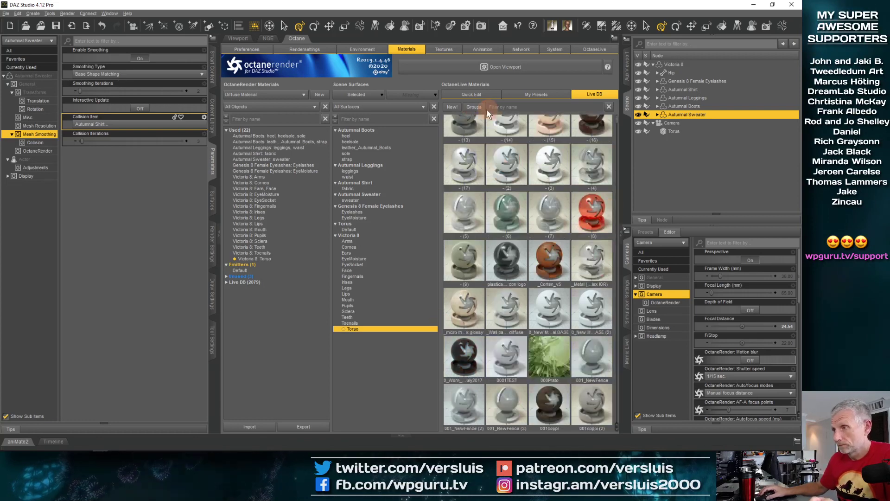
pyautogui.click(481, 110)
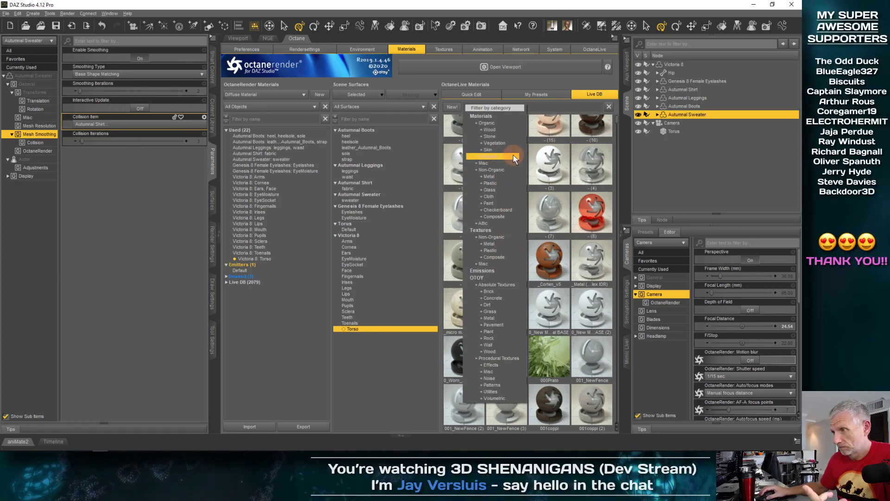
pyautogui.click(494, 149)
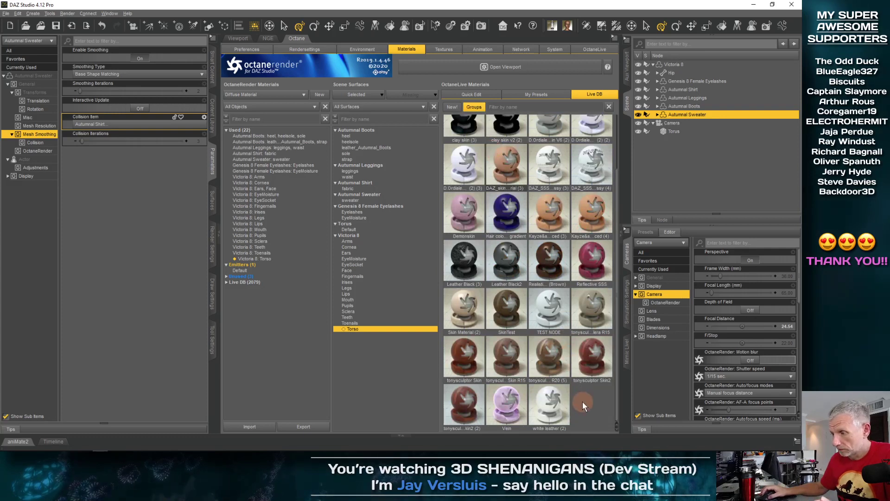
pyautogui.scroll(2, 564, 299)
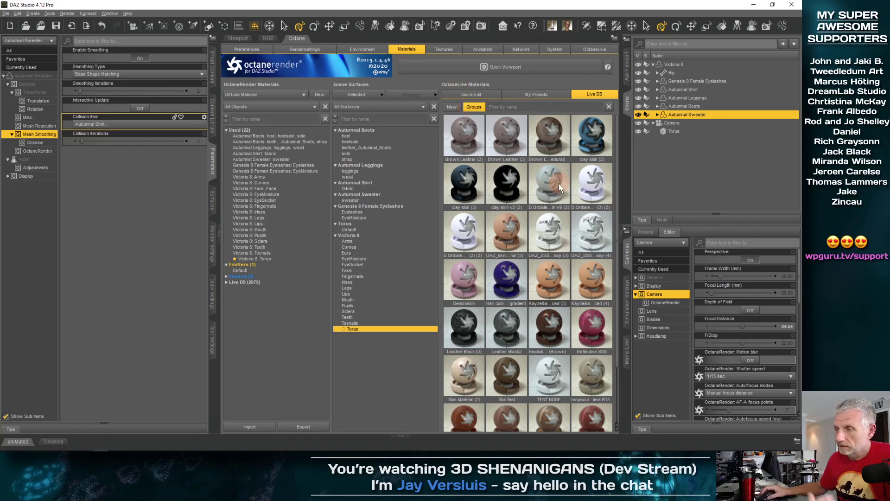
pyautogui.scroll(-2, 570, 241)
pyautogui.scroll(2, 569, 241)
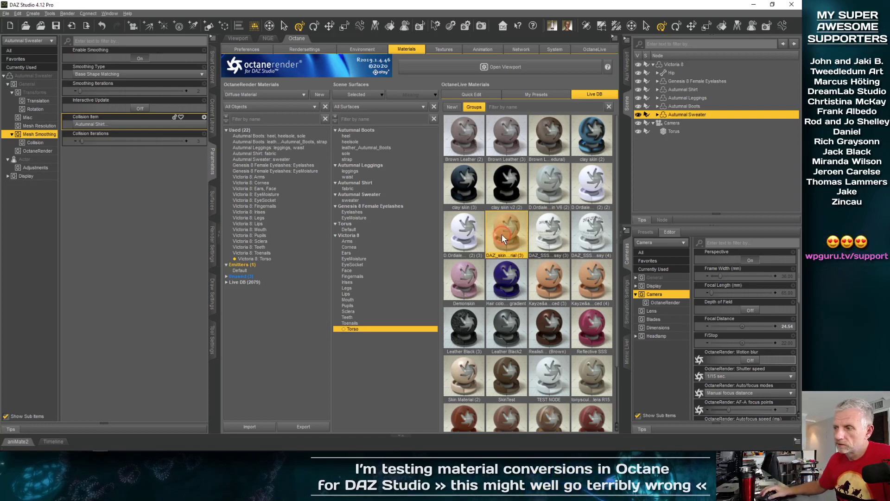
# - Copy the Live DB's DAZ_skin_material (3) as a new material and assign it to Victoria 8's Torso surface
pyautogui.click(502, 234)
pyautogui.rightClick(501, 235)
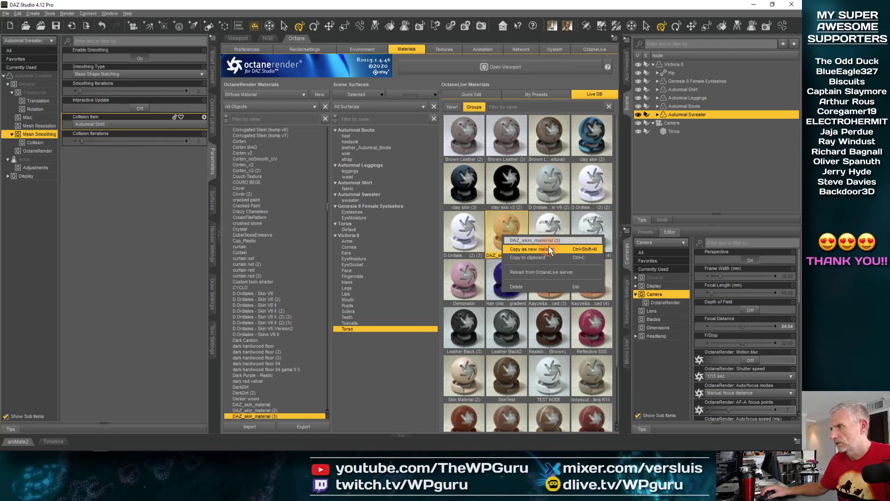
pyautogui.moveTo(504, 225); pyautogui.dragTo(344, 327)
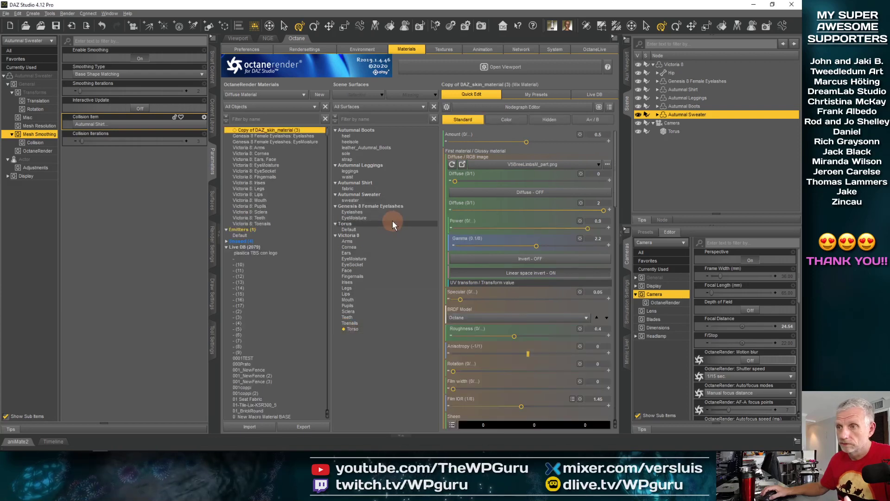
# - Open the live Octane render viewport, render through the scene's Camera, and enlarge and reposition the render window
pyautogui.click(458, 67)
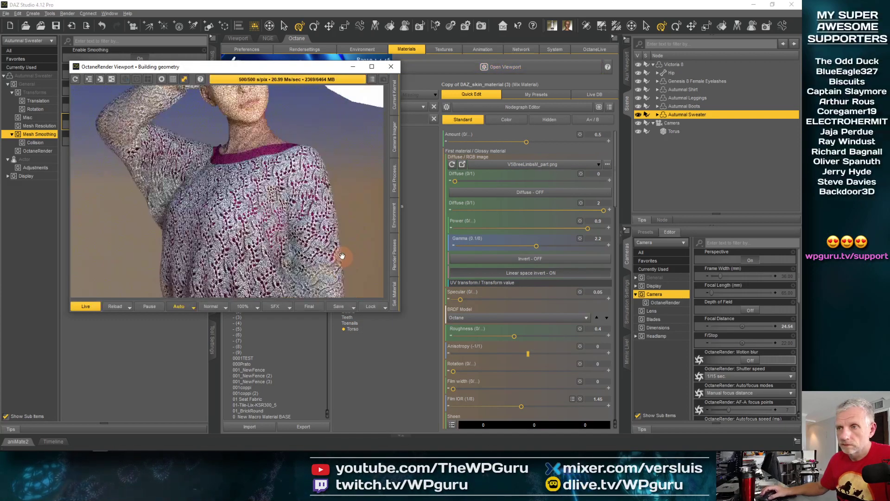
pyautogui.click(373, 81)
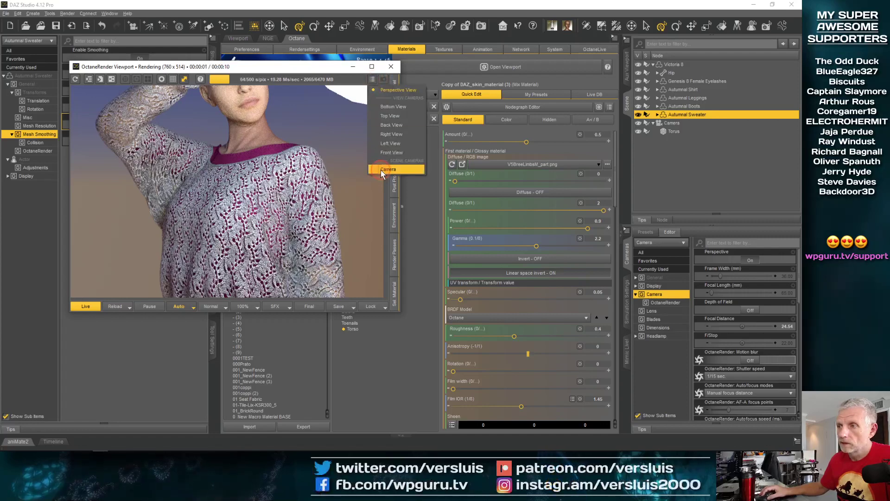
pyautogui.click(380, 171)
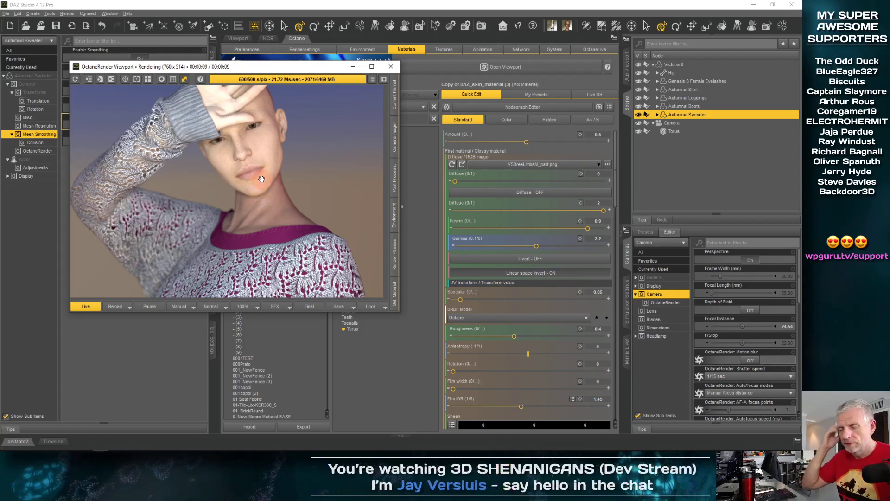
pyautogui.moveTo(401, 314); pyautogui.dragTo(689, 450)
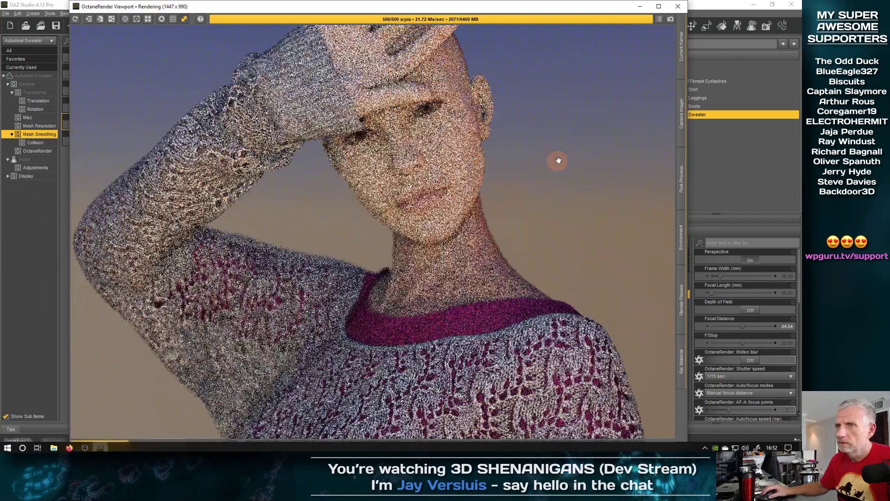
pyautogui.moveTo(546, 7); pyautogui.dragTo(489, 6)
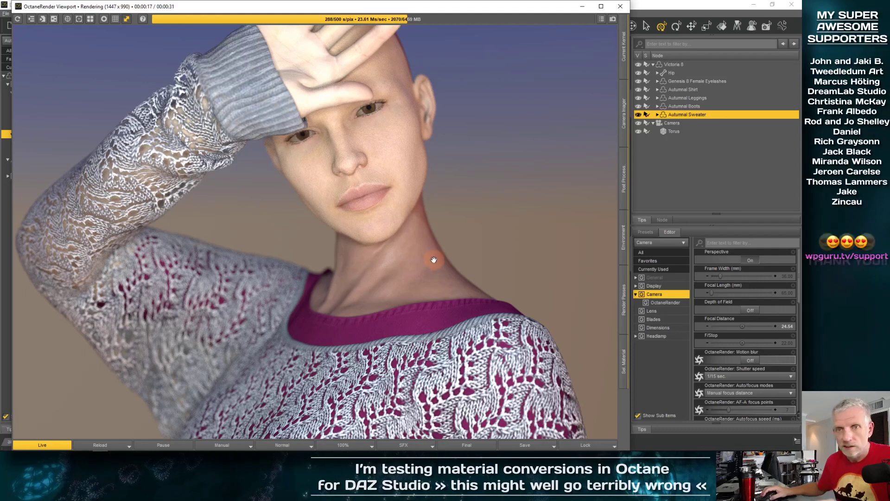
# - Show the camera controls over the live render and set the F/Stop to 32
pyautogui.click(603, 20)
pyautogui.click(604, 20)
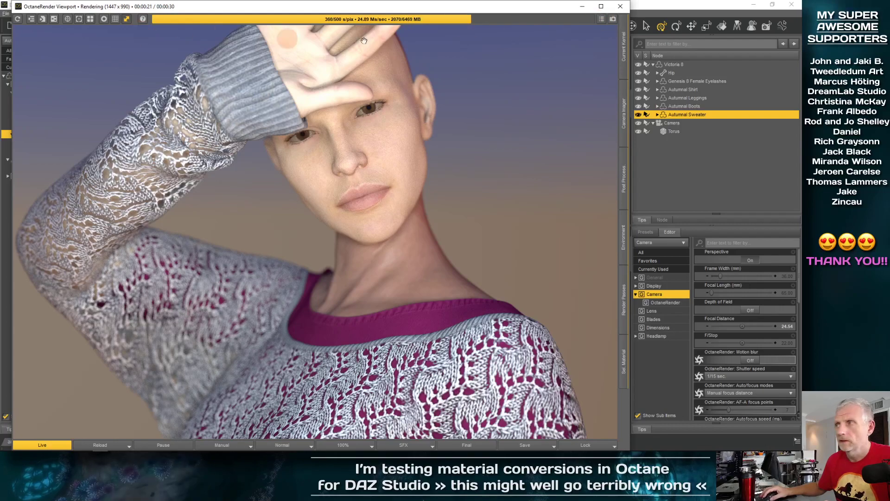
pyautogui.click(613, 20)
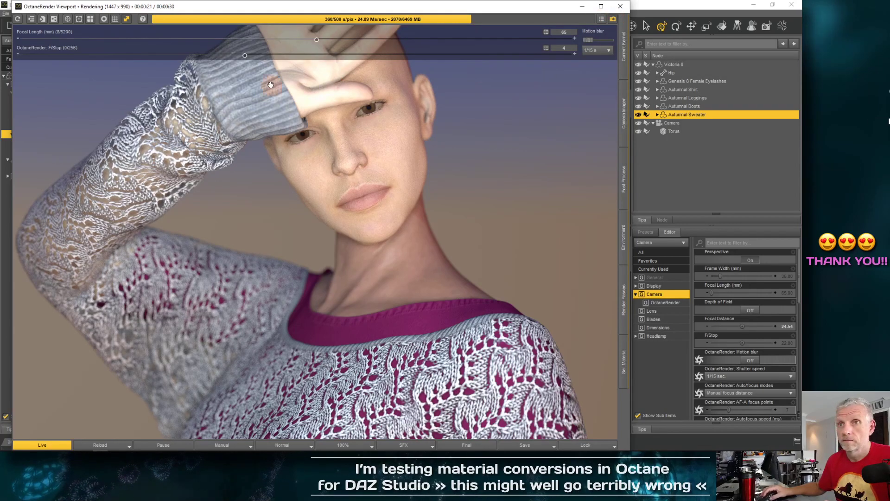
pyautogui.moveTo(245, 56); pyautogui.dragTo(406, 57)
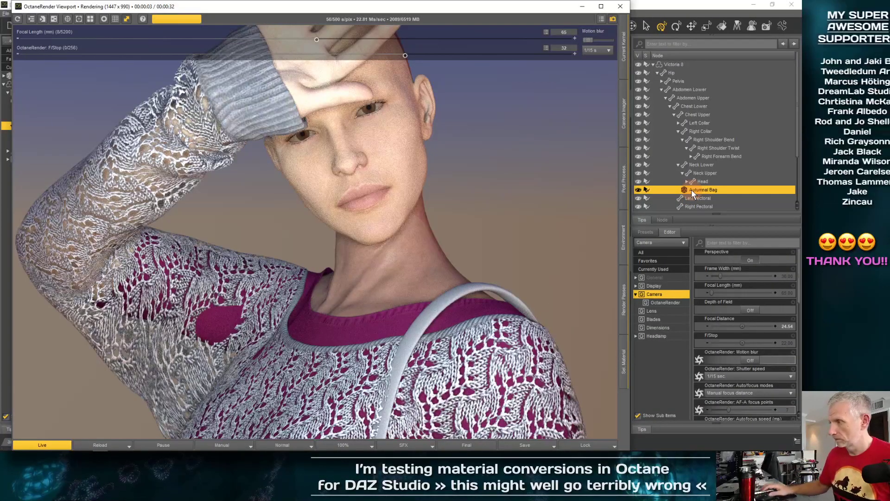
# - Try to delete the Autumnal Bag from the scene, and undo the deletion
pyautogui.press('Delete')
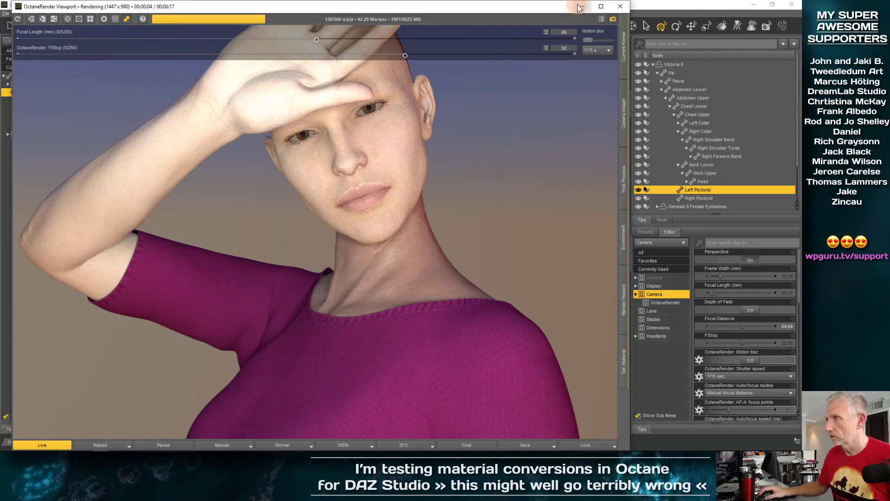
pyautogui.moveTo(506, 11); pyautogui.dragTo(599, 37)
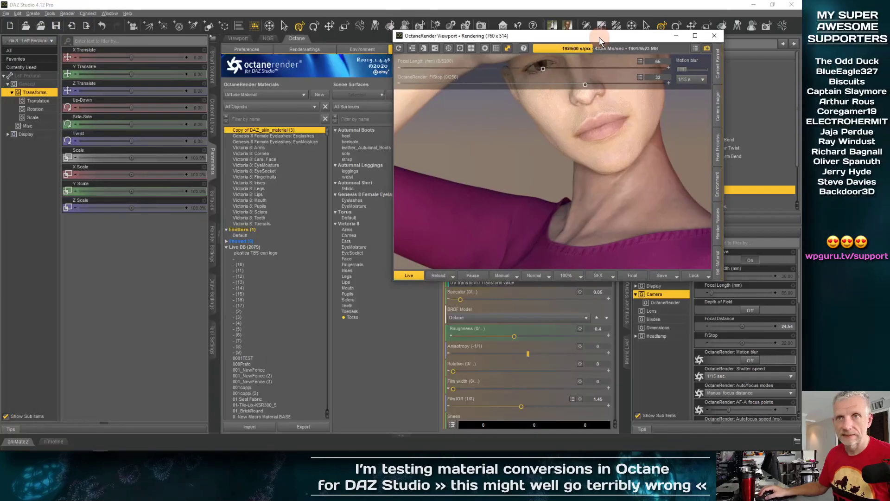
pyautogui.click(6, 14)
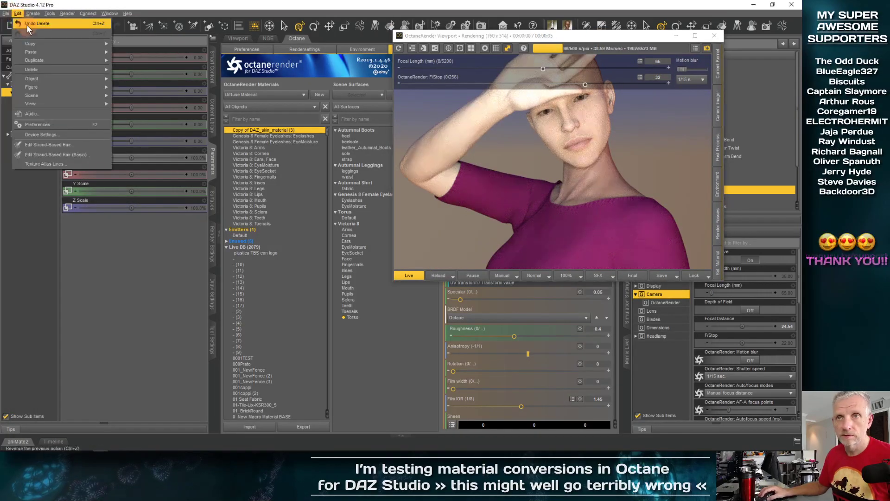
pyautogui.press('Escape')
pyautogui.hotkey('ctrl', 'z')
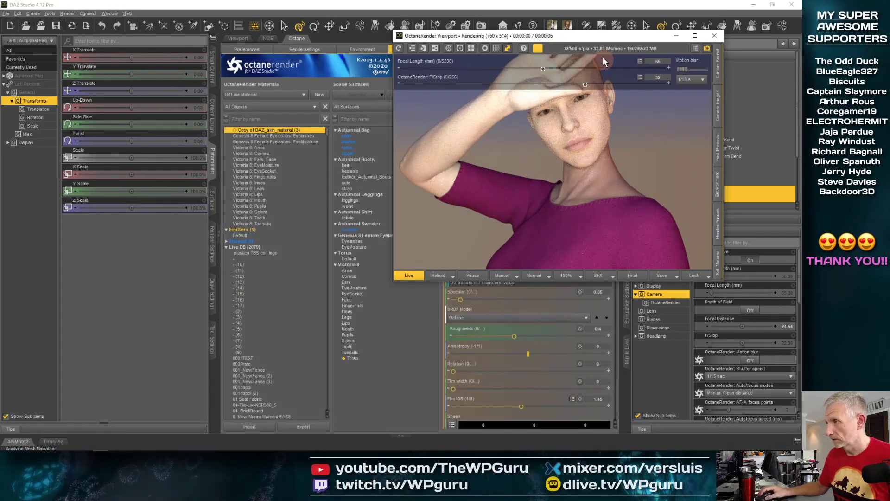
# - Move the render window aside and delete only the Autumnal Bag from Victoria 8's hierarchy, keeping the Autumnal Sweater
pyautogui.moveTo(603, 39); pyautogui.dragTo(385, 58)
pyautogui.doubleClick(691, 190)
pyautogui.click(686, 181)
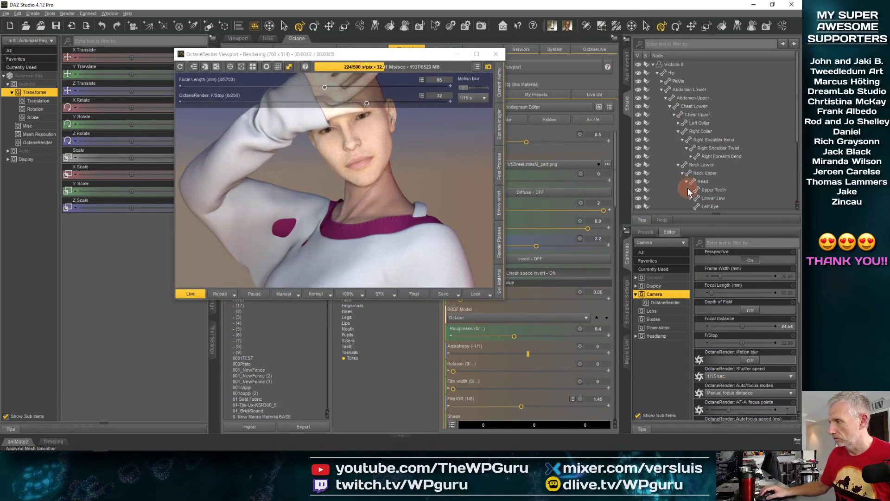
pyautogui.click(686, 182)
pyautogui.click(686, 200)
pyautogui.click(688, 189)
pyautogui.press('Delete')
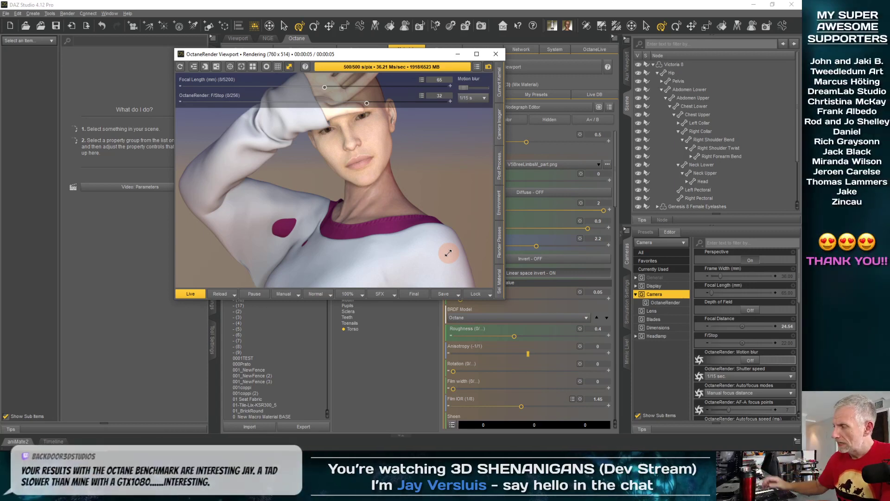
# - Close the live Octane render window and return to the scene's 3D view
pyautogui.click(495, 55)
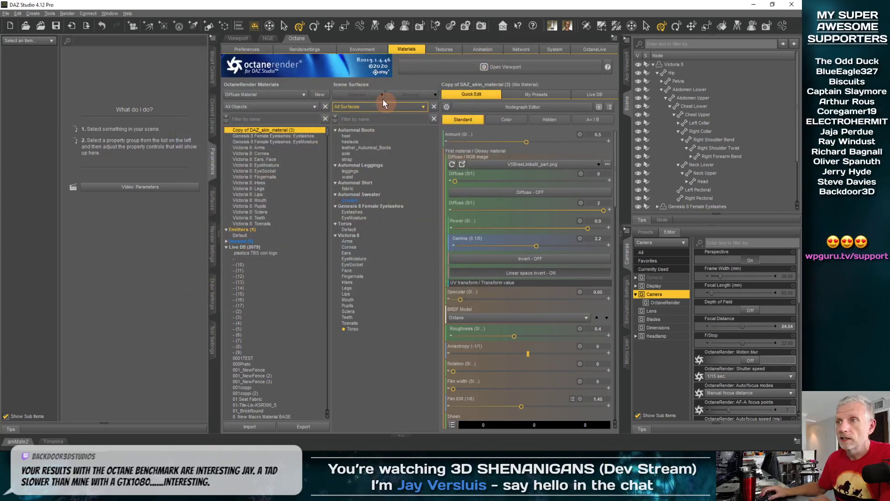
pyautogui.click(236, 39)
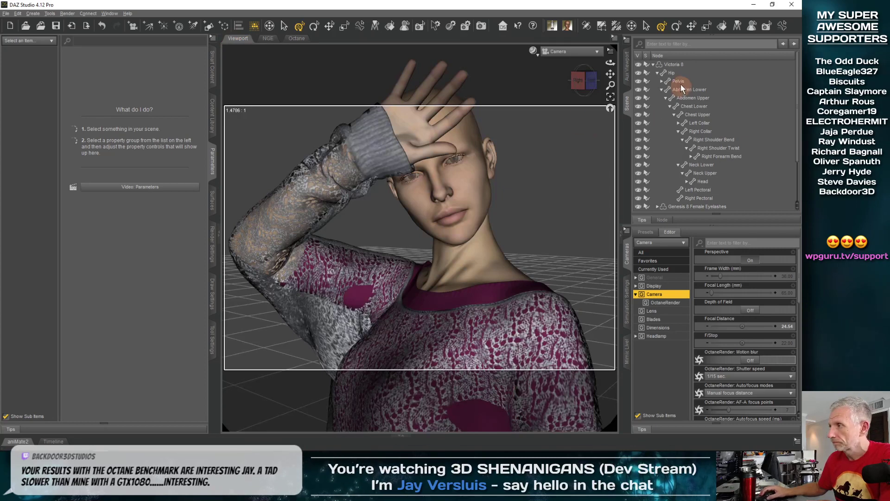
# - Collapse the Victoria 8 hierarchy and delete the figure from the scene
pyautogui.click(653, 65)
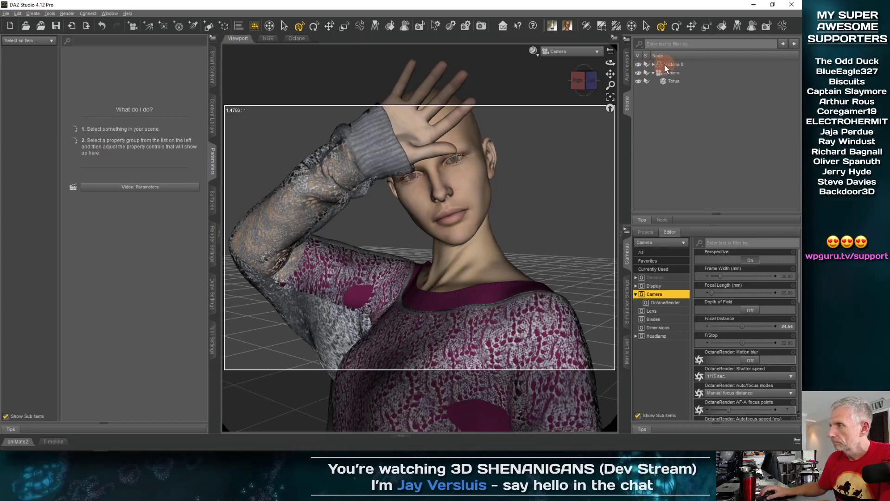
pyautogui.click(610, 51)
pyautogui.click(616, 91)
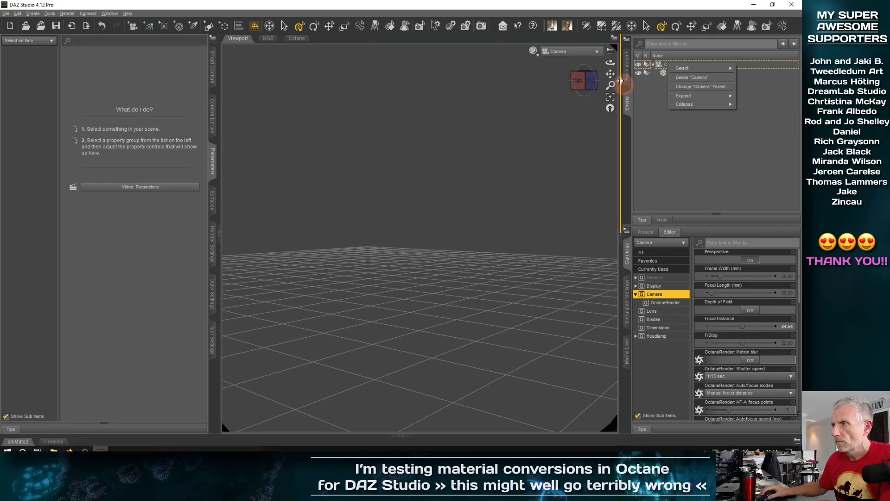
# - Switch the viewport's draw style to plain shading without textures and collapse the Camera node
pyautogui.click(534, 51)
pyautogui.click(545, 114)
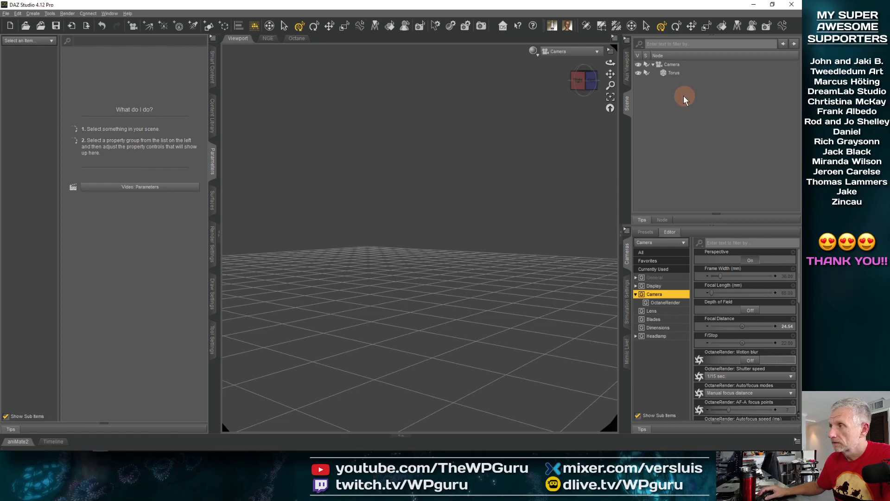
pyautogui.click(654, 64)
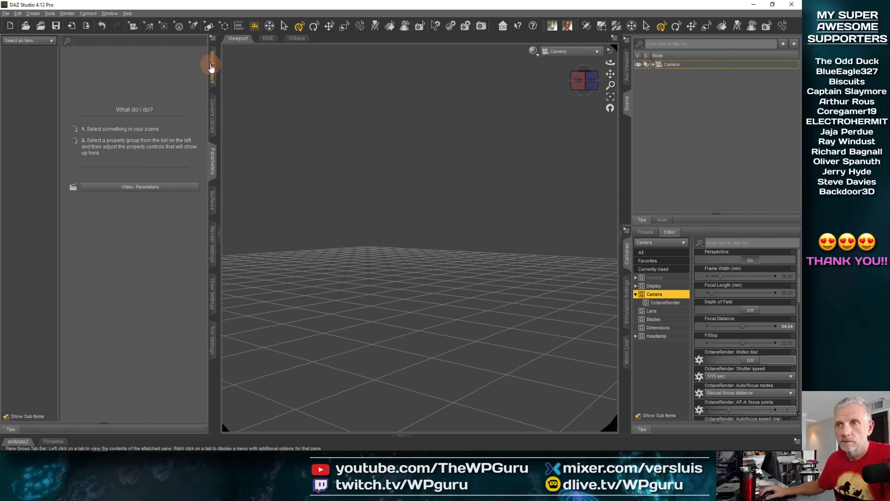
# - Load the Rune 7 actor from the Figures products in Smart Content, filtered by 7
pyautogui.click(213, 67)
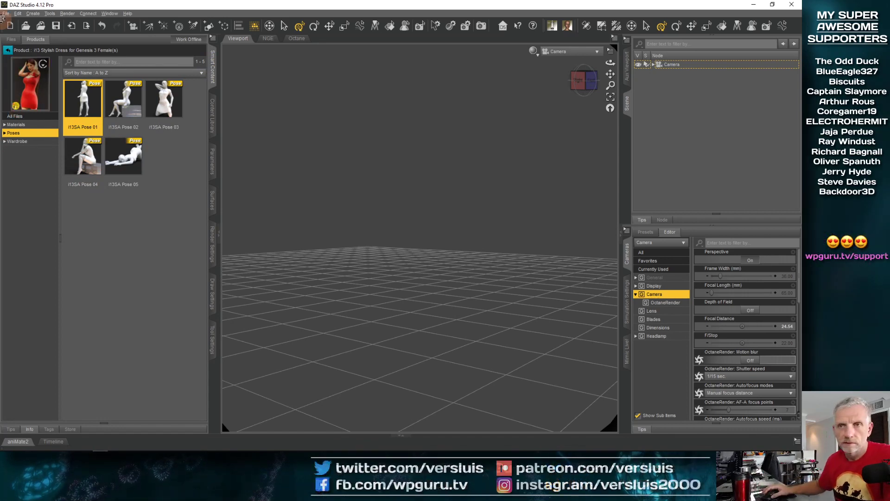
pyautogui.click(7, 49)
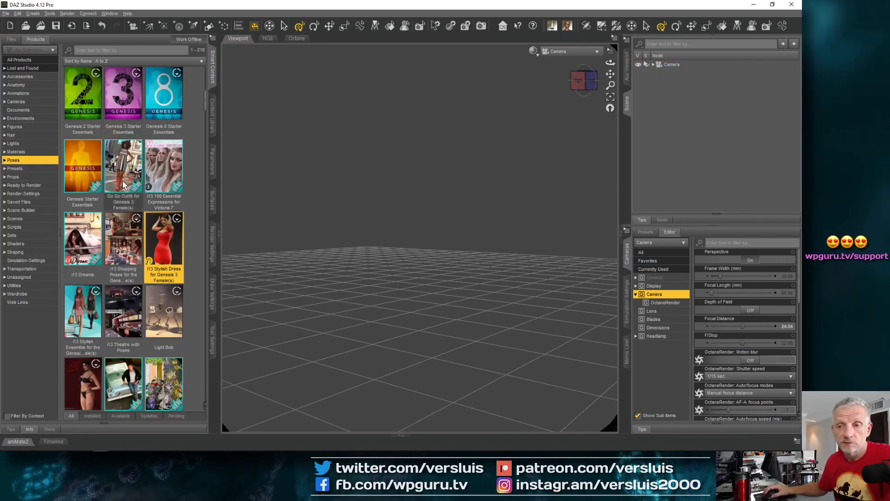
pyautogui.moveTo(123, 184)
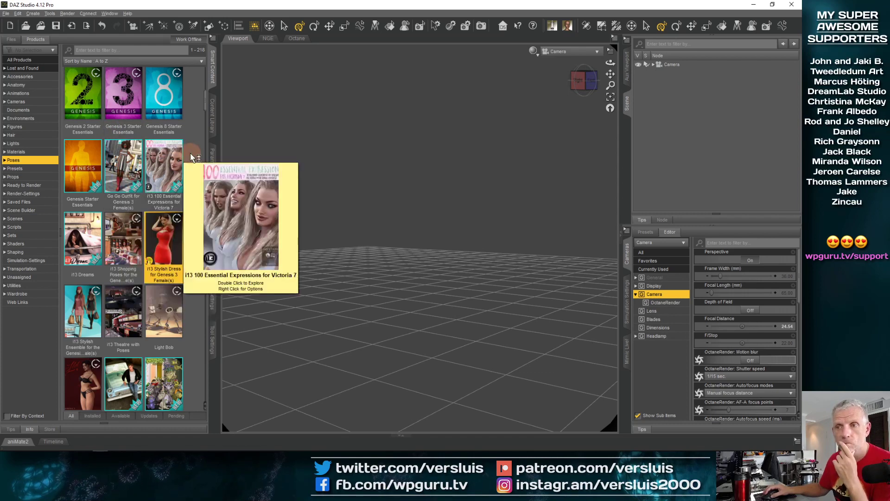
pyautogui.click(28, 126)
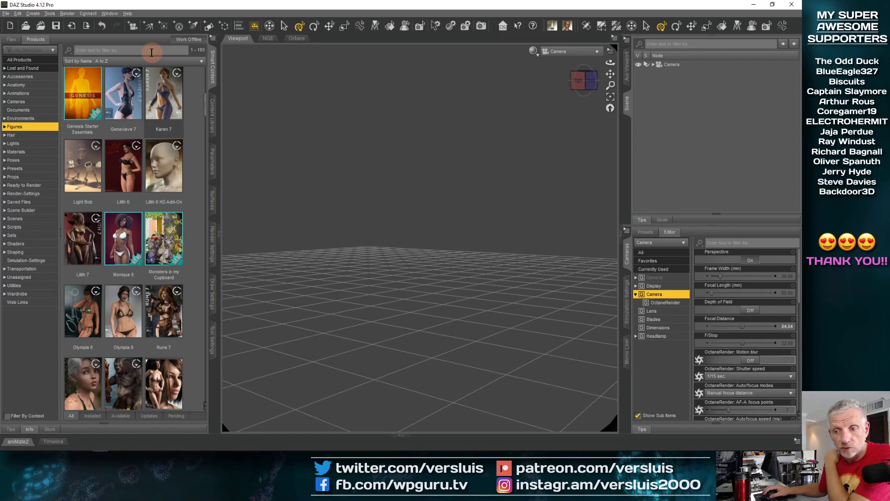
pyautogui.click(151, 52)
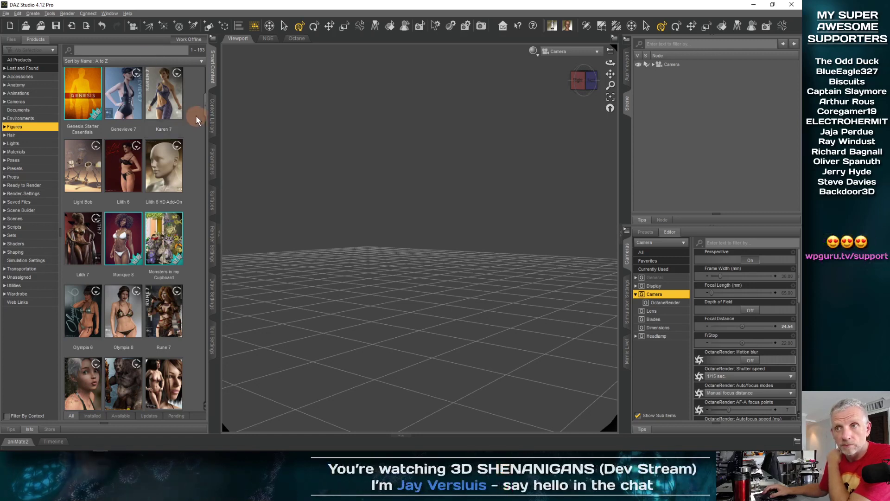
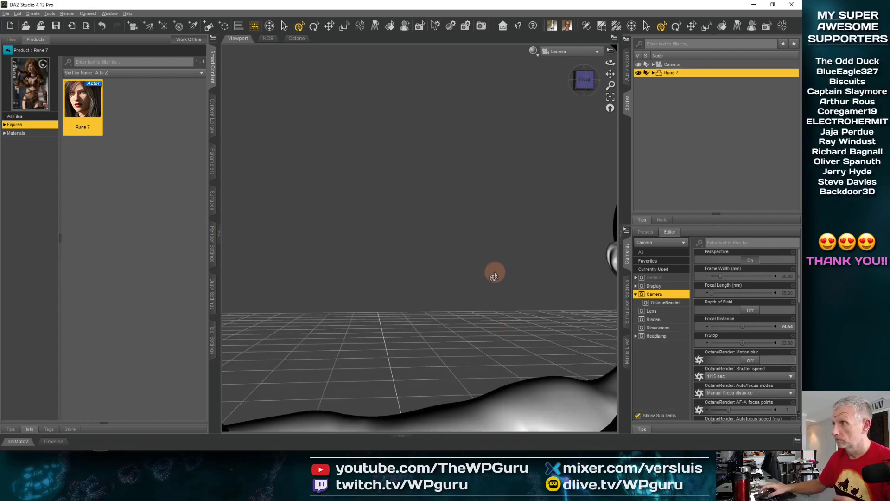
# - Frame Rune 7 in the camera view and turn it to show the body from head to shins at an angle
pyautogui.scroll(-3, 504, 208)
pyautogui.scroll(4, 504, 207)
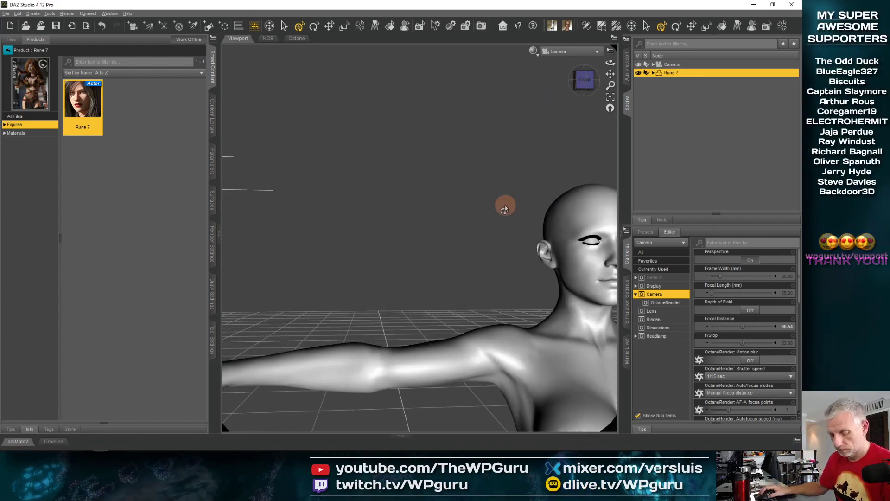
pyautogui.keyDown('ctrl'); pyautogui.keyDown('alt'); pyautogui.moveTo(500, 229); pyautogui.dragTo(499, 270); pyautogui.keyUp('alt'); pyautogui.keyUp('ctrl')
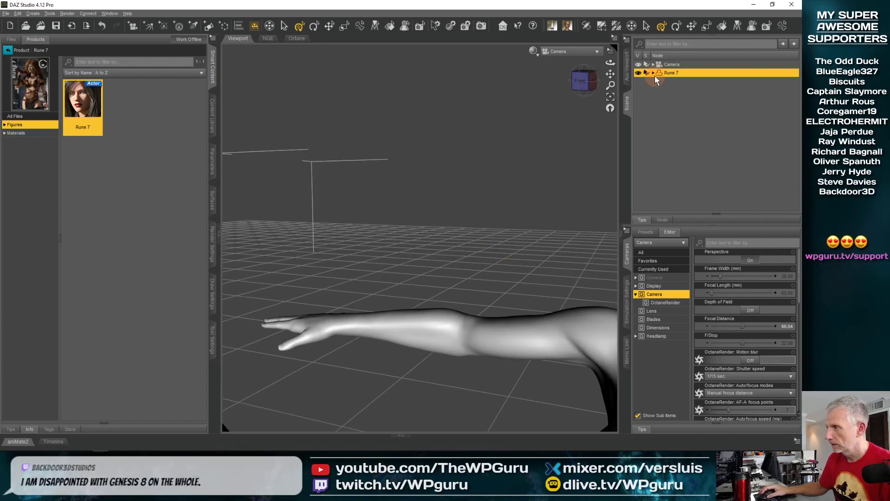
pyautogui.click(611, 97)
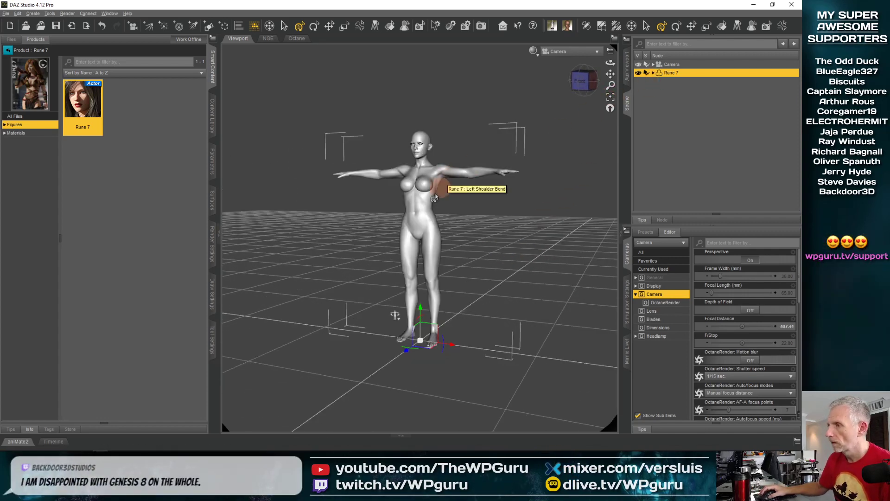
pyautogui.scroll(3, 411, 162)
pyautogui.keyDown('ctrl'); pyautogui.keyDown('alt'); pyautogui.moveTo(411, 161); pyautogui.dragTo(429, 211); pyautogui.keyUp('alt'); pyautogui.keyUp('ctrl')
pyautogui.scroll(2, 410, 156)
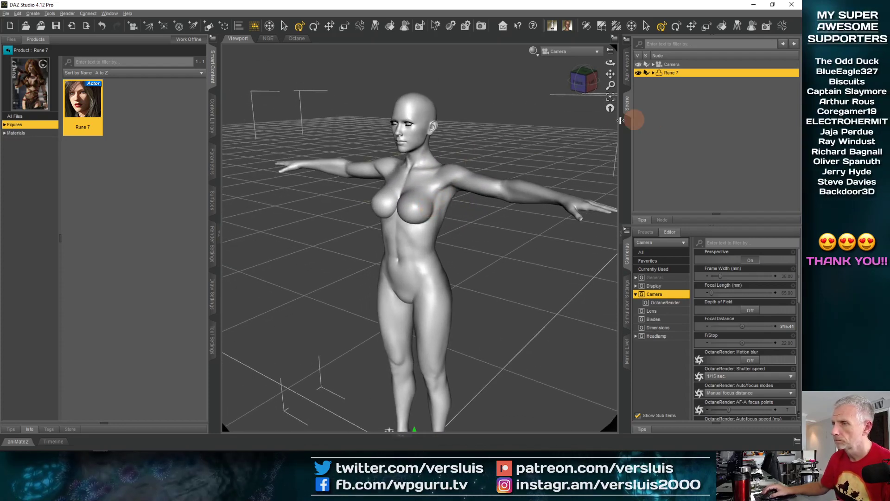
# - Dress Rune 7 in the i13BE Main wardrobe item from the i13 Stylish Ensemble for Genesis 3 Female(s)
pyautogui.click(8, 50)
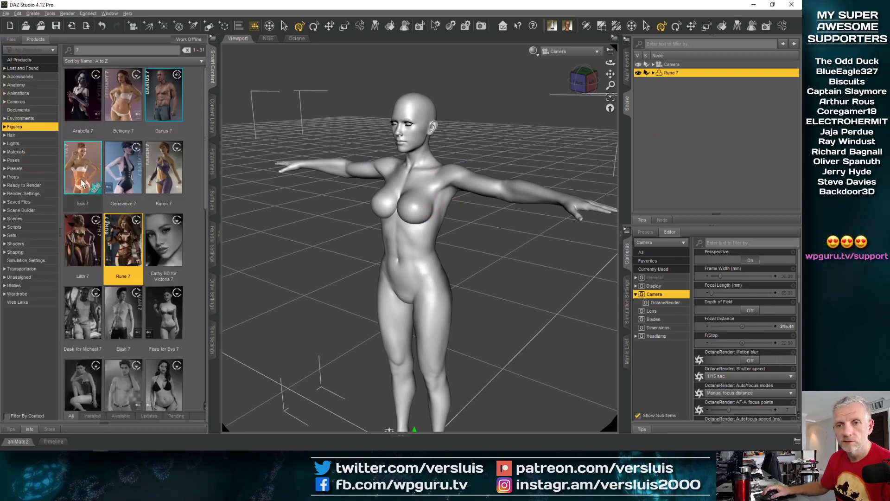
pyautogui.click(17, 294)
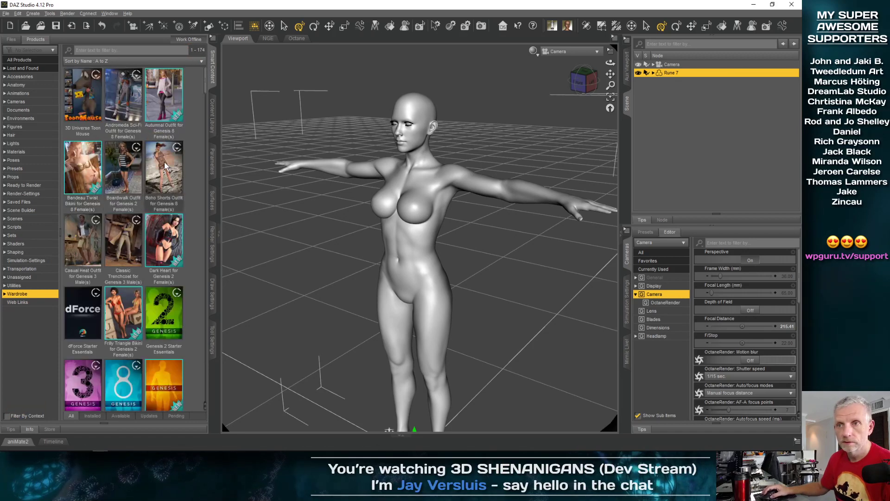
pyautogui.moveTo(170, 163)
pyautogui.click(186, 133)
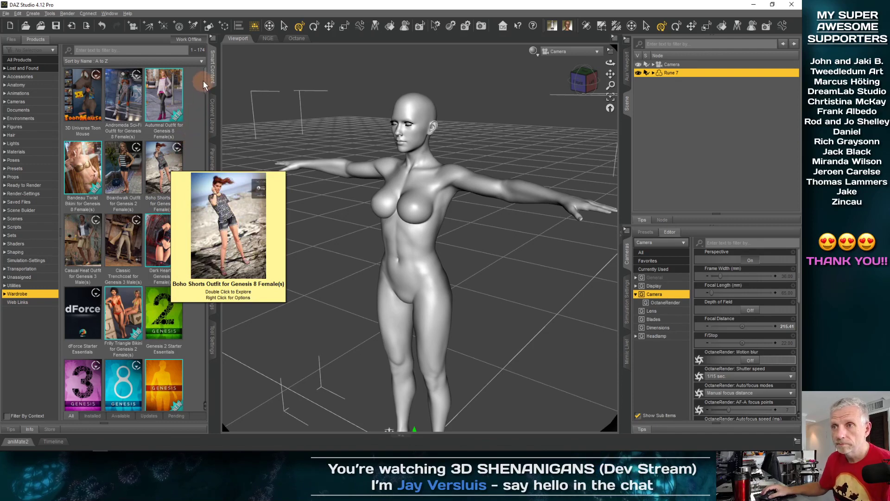
pyautogui.moveTo(203, 84); pyautogui.dragTo(205, 105)
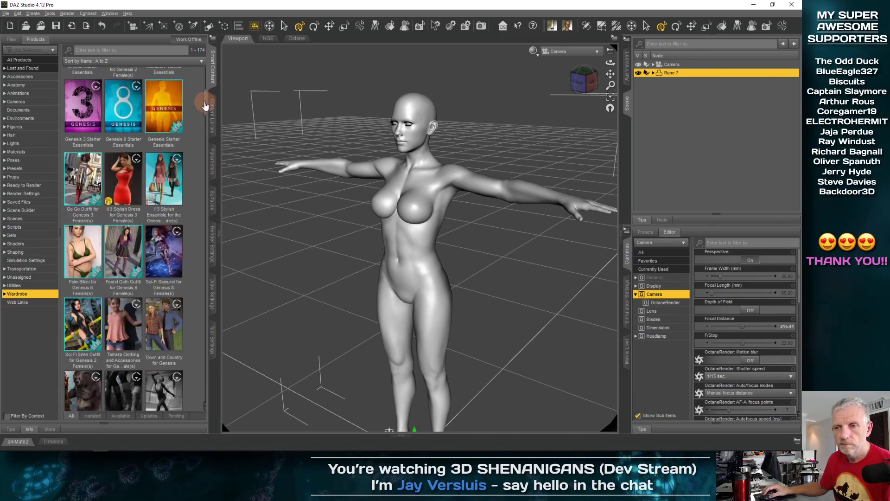
pyautogui.click(171, 180)
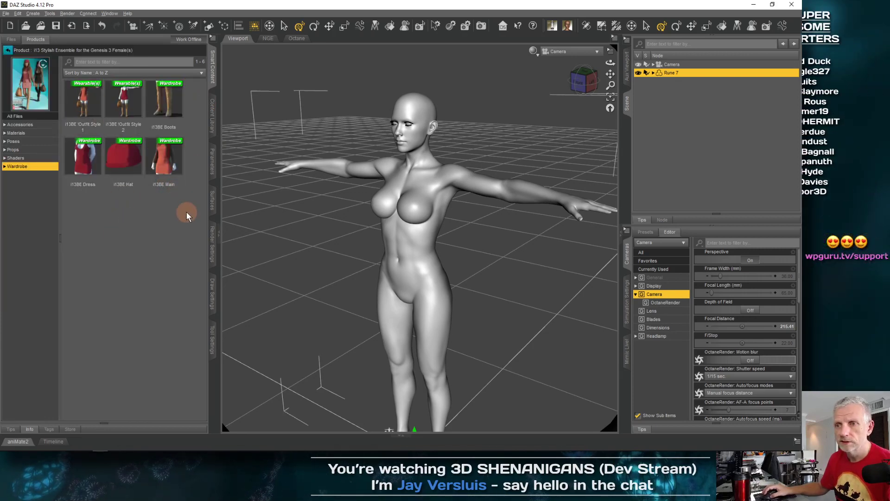
pyautogui.doubleClick(168, 159)
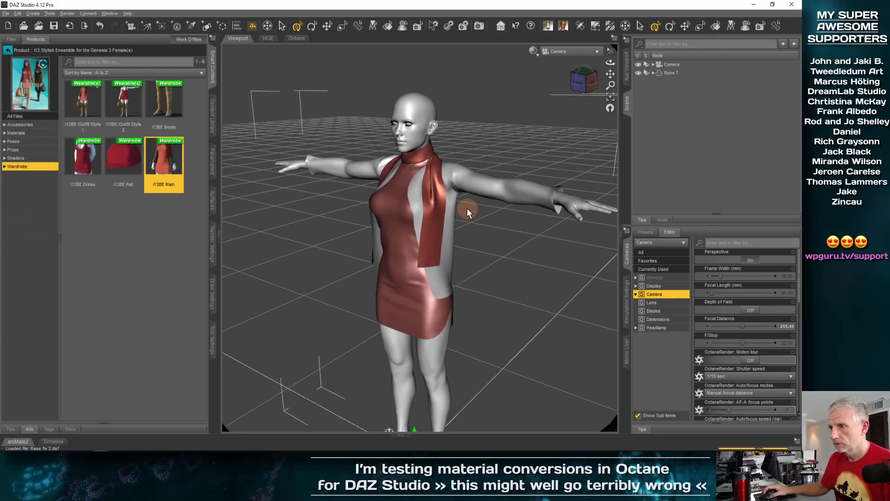
# - Examine how the dress and scarf fit Rune 7's upper body from several angles
pyautogui.scroll(3, 427, 205)
pyautogui.click(426, 208)
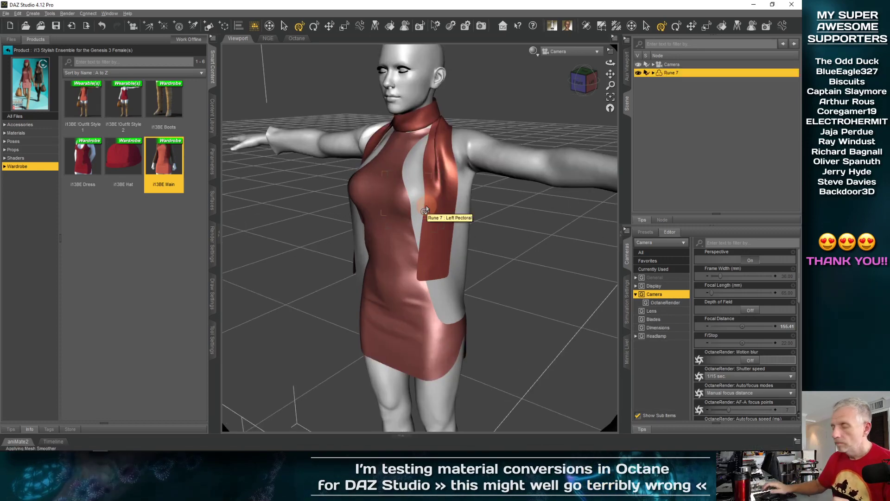
pyautogui.scroll(-4, 426, 208)
pyautogui.scroll(3, 436, 188)
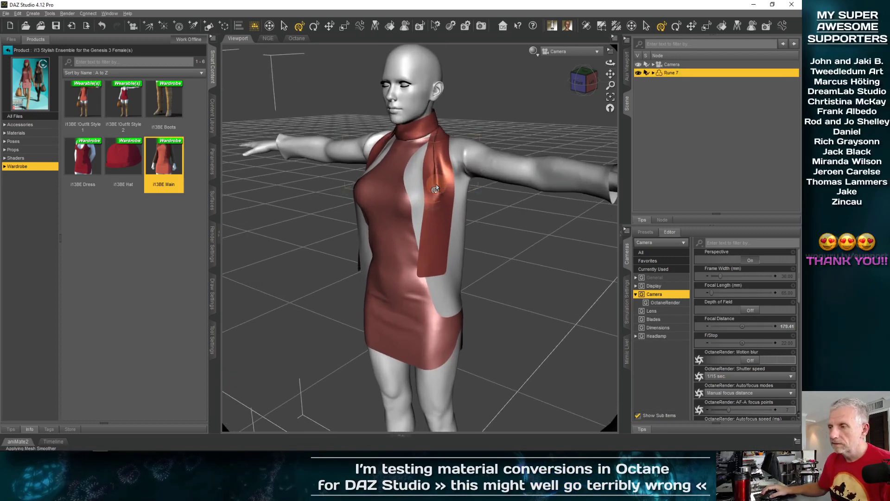
pyautogui.moveTo(436, 182)
pyautogui.mouseDown(button='middle')
pyautogui.moveTo(409, 225)
pyautogui.moveTo(397, 222)
pyautogui.moveTo(455, 225)
pyautogui.mouseUp(button='middle')
pyautogui.scroll(2, 428, 196)
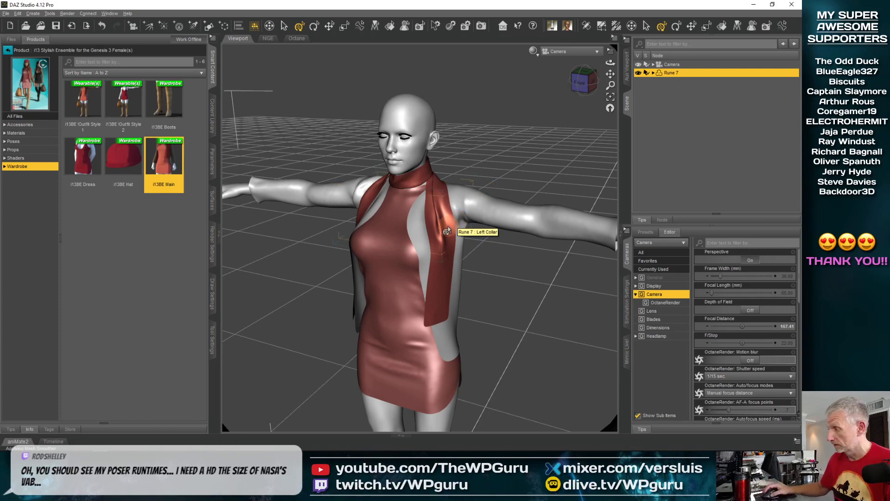
pyautogui.moveTo(471, 230); pyautogui.dragTo(469, 230, button='middle')
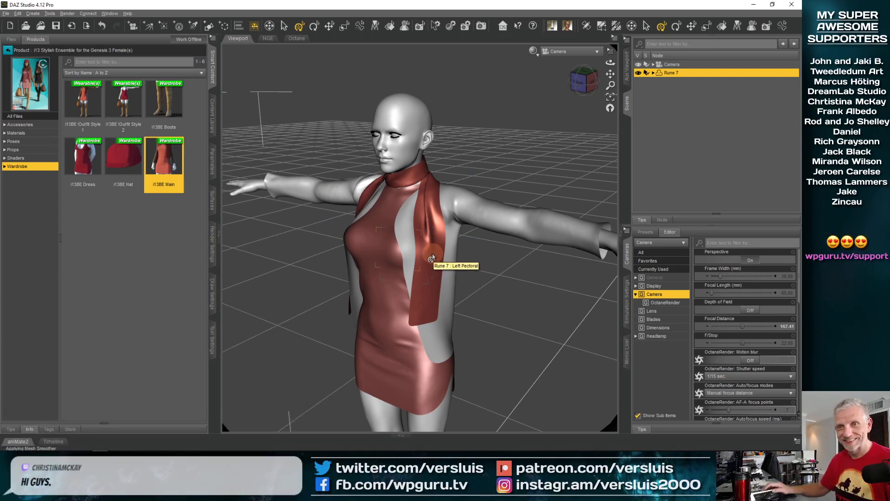
pyautogui.moveTo(431, 259); pyautogui.dragTo(422, 251, button='middle')
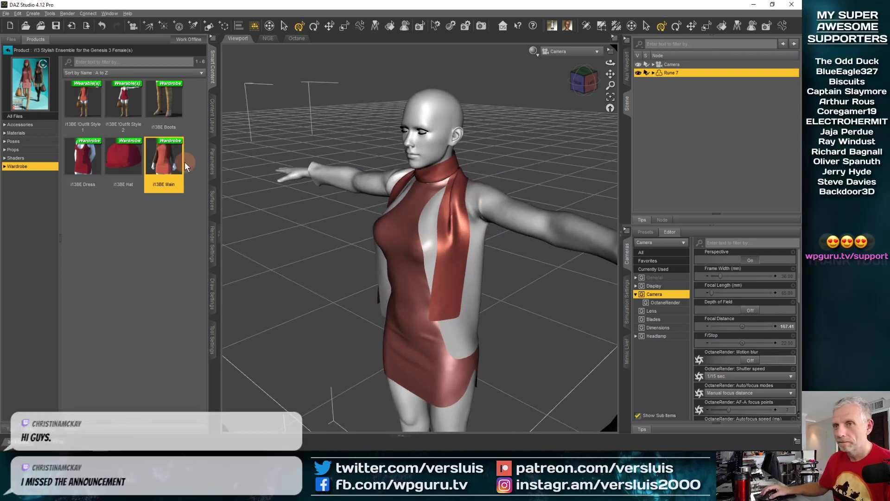
# - Apply i13SA Pose 01 from the i13 Stylish Dress for Genesis 3 Female(s) poses to Rune 7
pyautogui.click(8, 50)
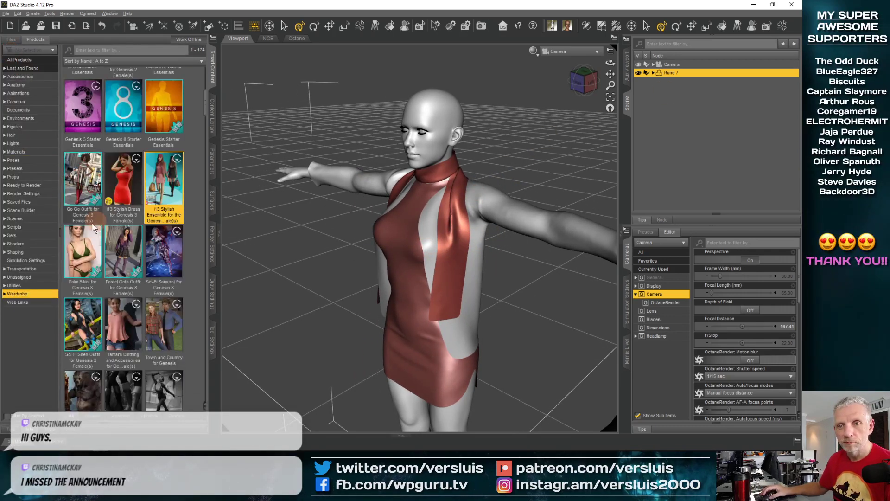
pyautogui.click(40, 152)
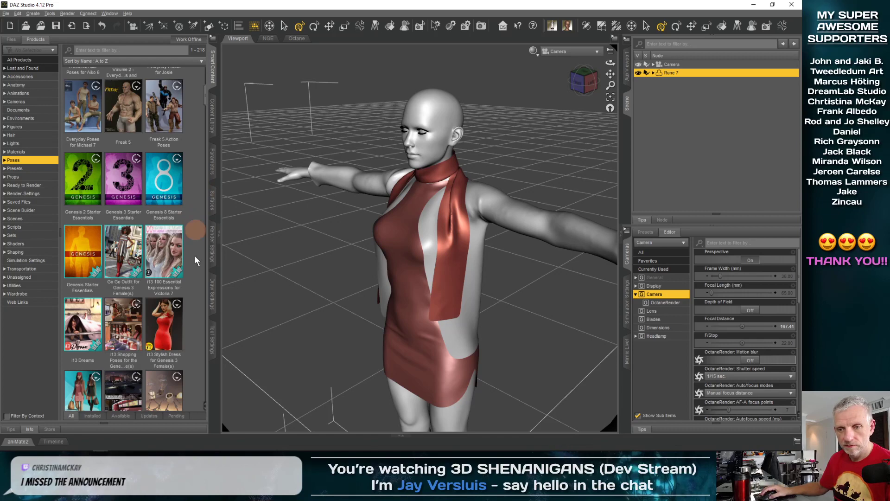
pyautogui.click(171, 335)
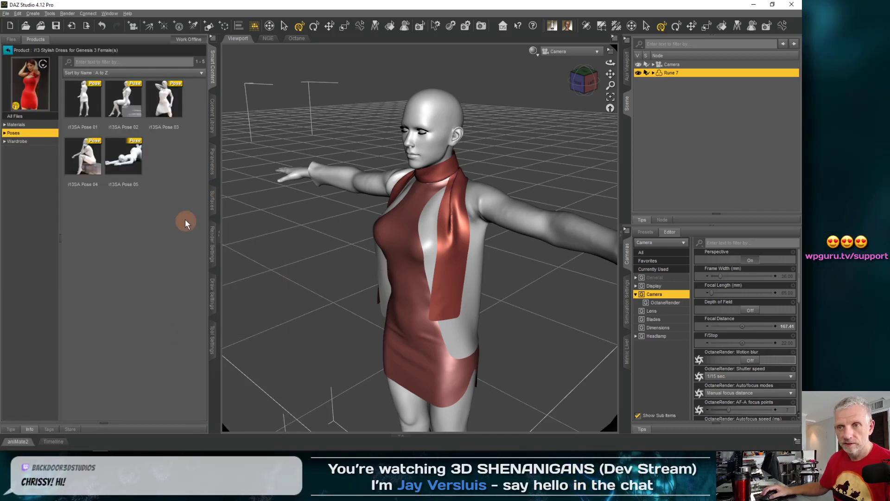
pyautogui.doubleClick(95, 101)
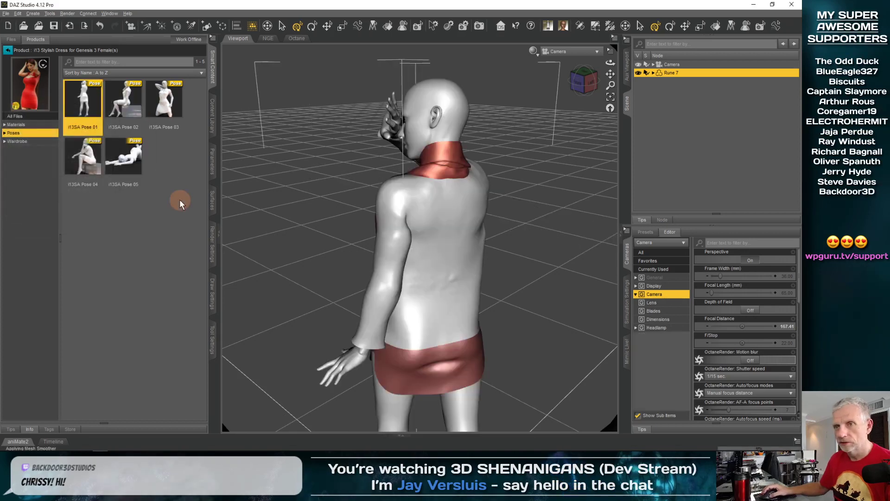
# - Examine the posed figure from the front, then closely inspect the outfit around the raised arm's shoulder
pyautogui.moveTo(309, 270)
pyautogui.keyDown('alt'); pyautogui.mouseDown()
pyautogui.moveTo(308, 203)
pyautogui.moveTo(308, 262)
pyautogui.mouseUp(); pyautogui.keyUp('alt')
pyautogui.scroll(6, 309, 262)
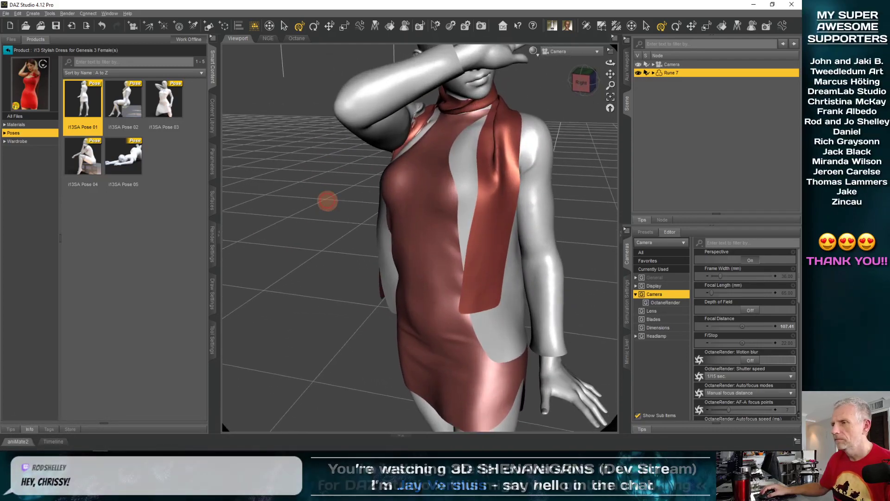
pyautogui.keyDown('alt'); pyautogui.moveTo(327, 201); pyautogui.dragTo(352, 179); pyautogui.keyUp('alt')
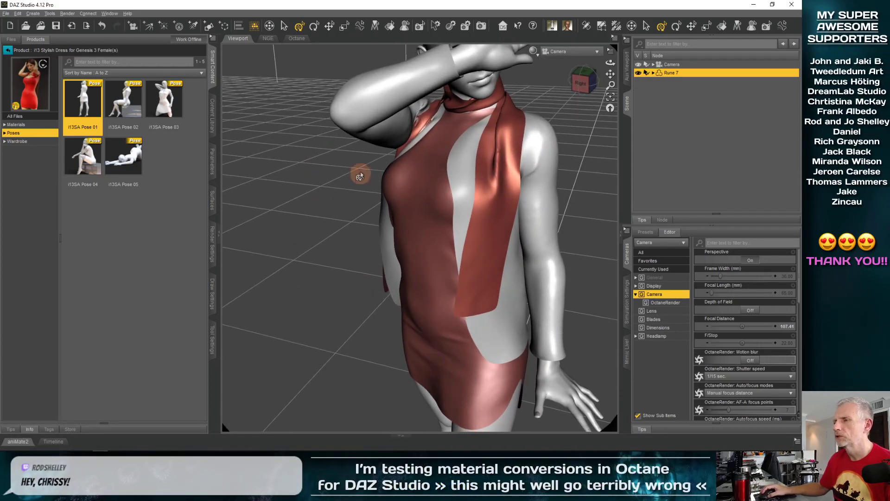
pyautogui.keyDown('alt'); pyautogui.moveTo(351, 179); pyautogui.dragTo(361, 173, button='right'); pyautogui.keyUp('alt')
pyautogui.moveTo(361, 172)
pyautogui.keyDown('alt'); pyautogui.mouseDown()
pyautogui.moveTo(404, 218)
pyautogui.moveTo(367, 186)
pyautogui.mouseUp(); pyautogui.keyUp('alt')
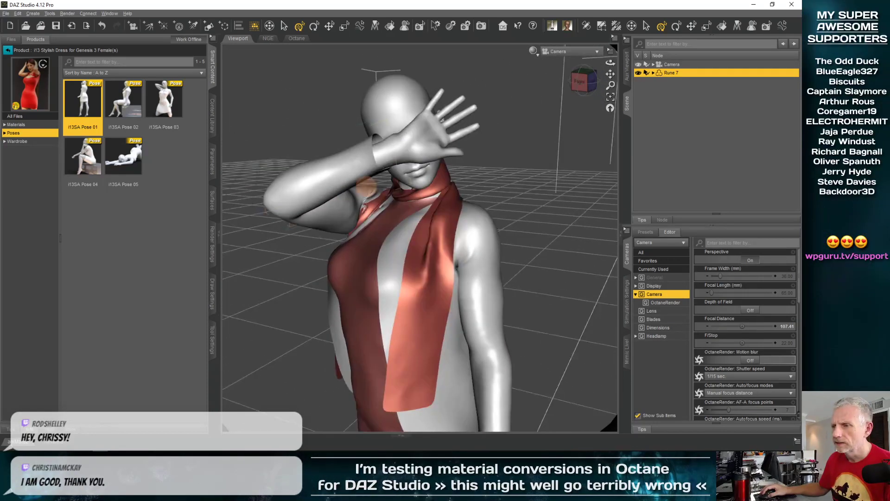
pyautogui.scroll(3, 374, 216)
pyautogui.scroll(5, 366, 217)
pyautogui.keyDown('alt'); pyautogui.moveTo(314, 183); pyautogui.dragTo(314, 183); pyautogui.keyUp('alt')
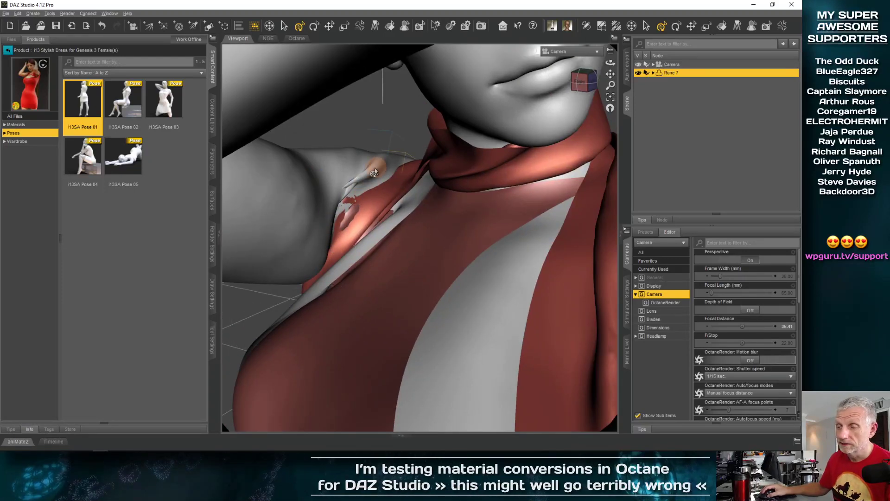
# - Expand Rune 7 in the scene hierarchy and hide its Main Outfit
pyautogui.click(652, 73)
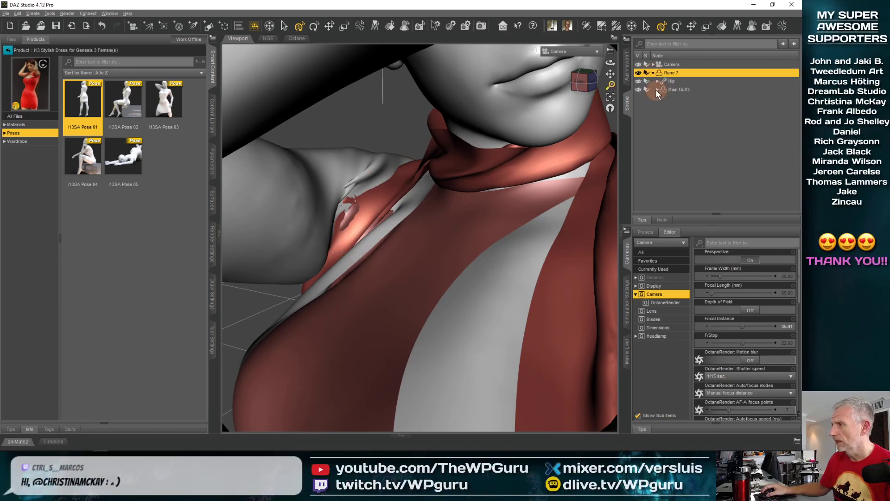
pyautogui.click(639, 89)
pyautogui.click(638, 89)
pyautogui.click(638, 90)
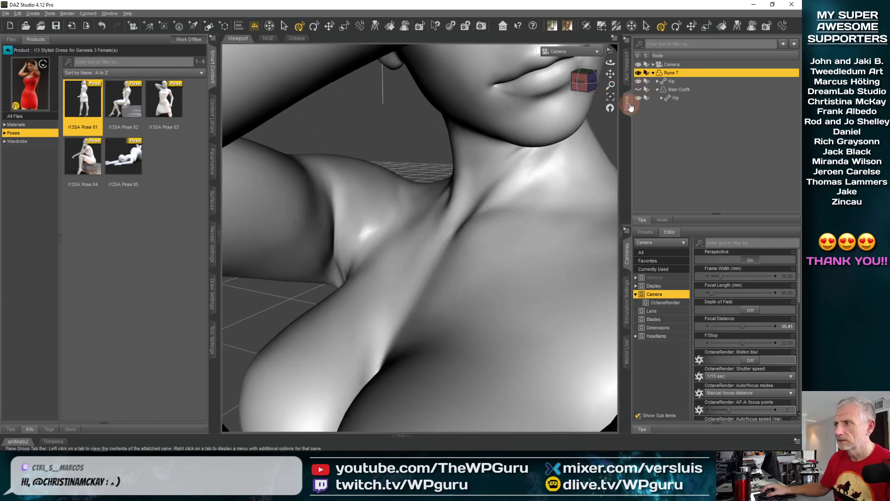
# - Make Rune 7's Main Outfit visible again in the scene
pyautogui.click(638, 90)
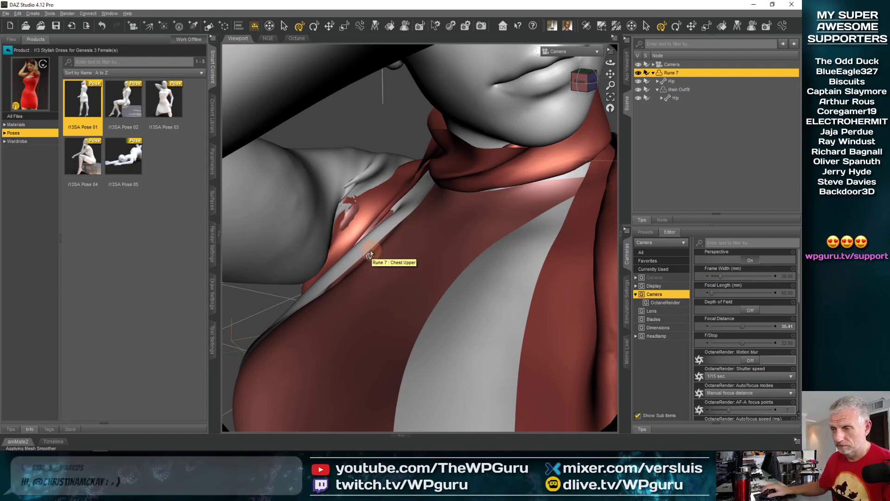
pyautogui.scroll(-5, 370, 254)
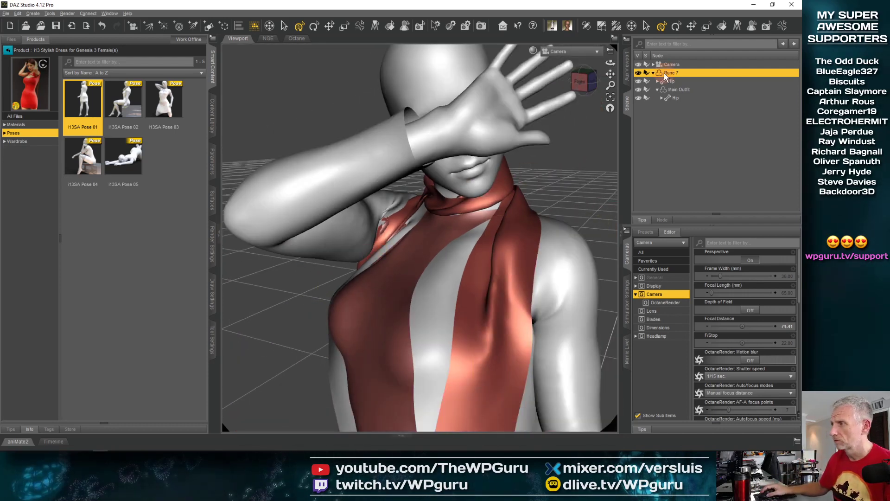
# - Return to the Poses product list and turn on Filter By Context for Rune 7
pyautogui.click(7, 53)
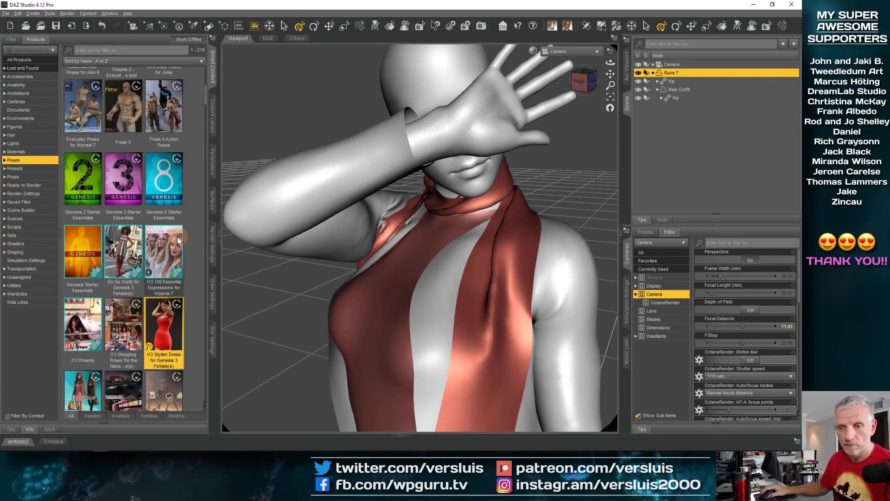
pyautogui.scroll(-3, 177, 237)
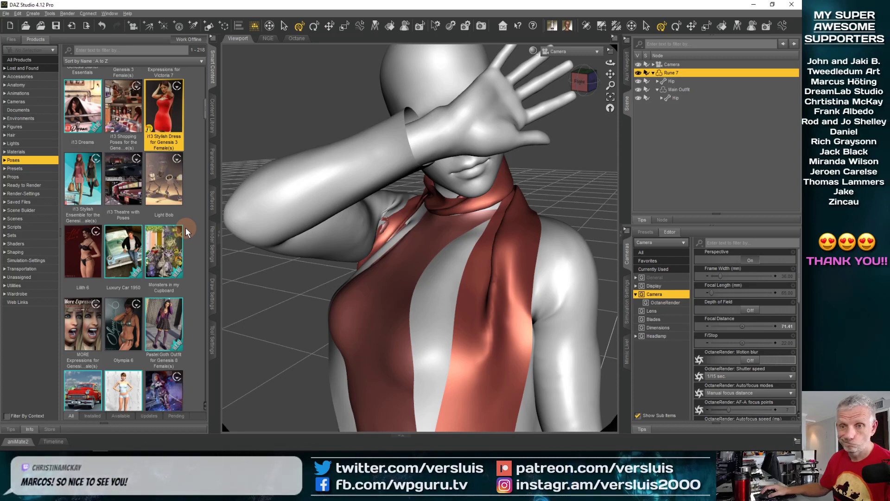
pyautogui.click(6, 416)
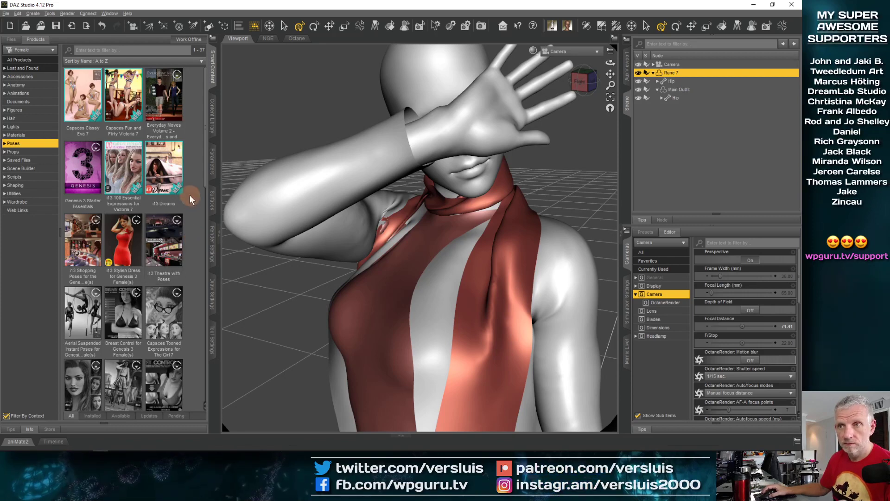
# - Browse the poses in Everyday Moves Volume 2, then return to the product list
pyautogui.doubleClick(172, 85)
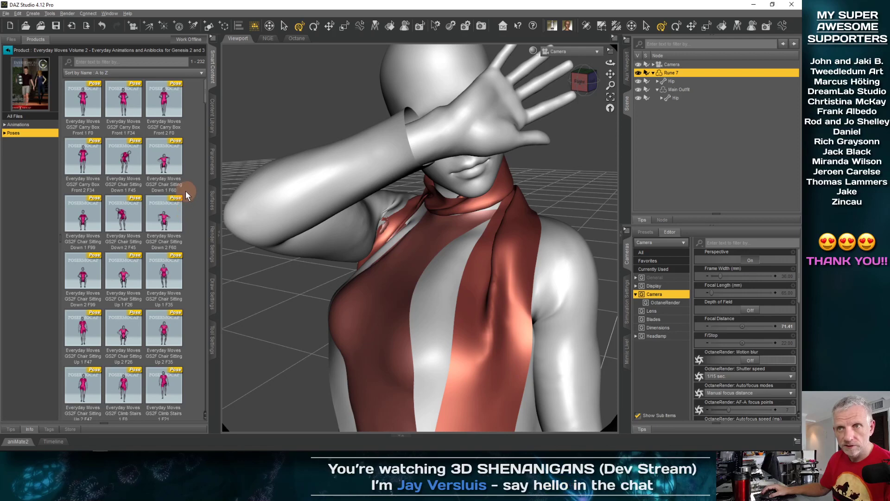
pyautogui.moveTo(207, 98); pyautogui.dragTo(212, 152)
pyautogui.click(4, 133)
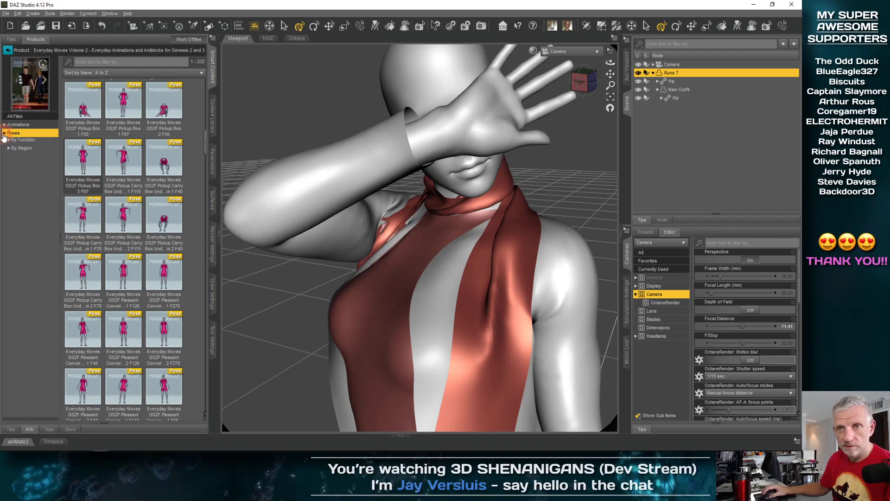
pyautogui.moveTo(206, 143); pyautogui.dragTo(196, 106)
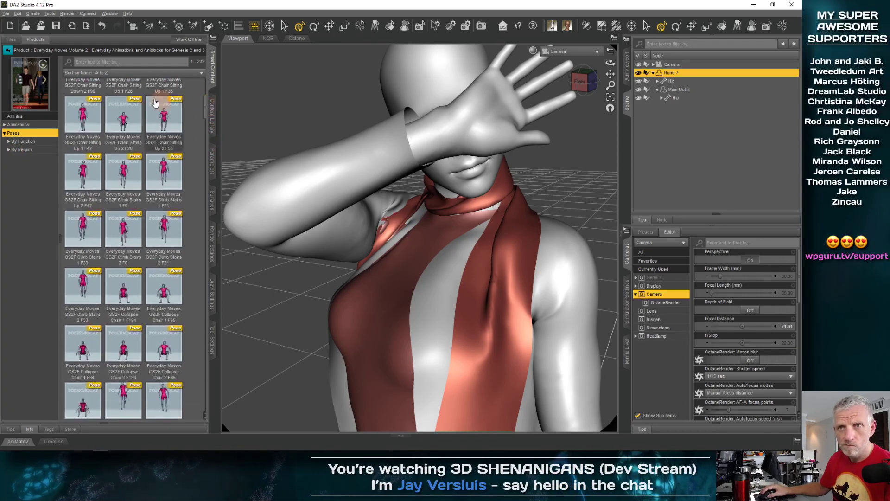
pyautogui.click(8, 50)
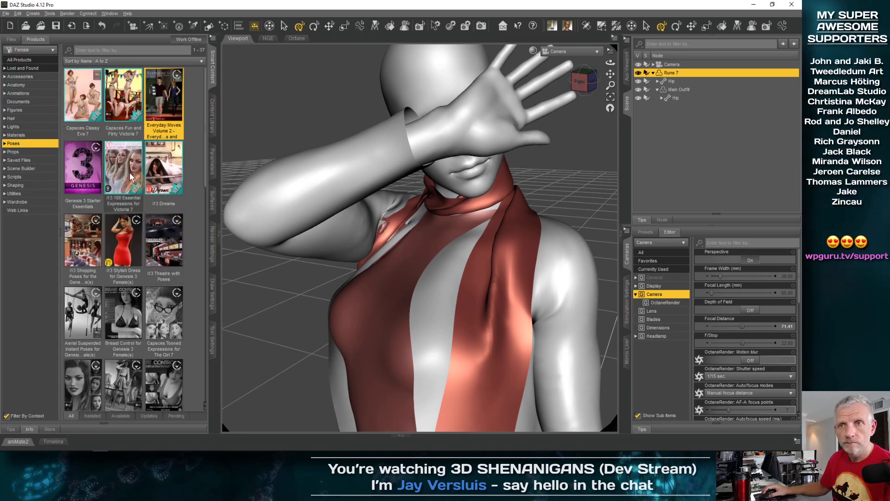
# - Apply the CDIEva7 StandG pose from Capsces Classy Eva 7 to Rune 7
pyautogui.moveTo(123, 109)
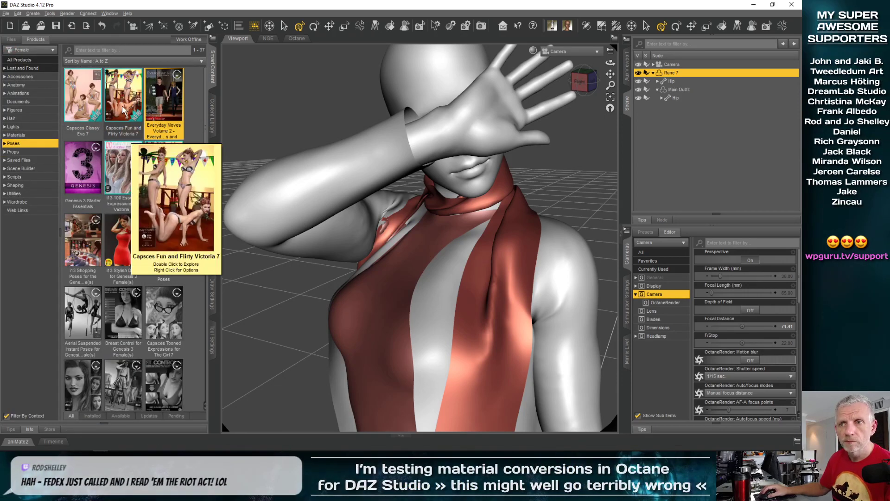
pyautogui.doubleClick(92, 107)
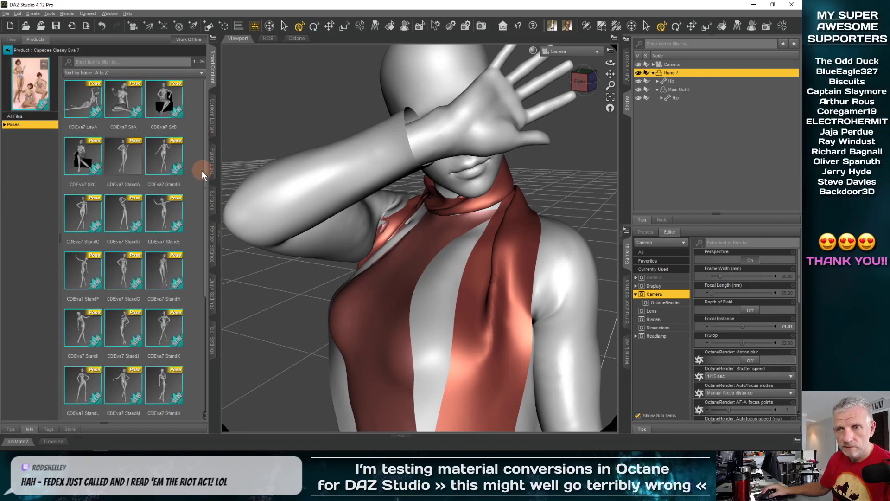
pyautogui.scroll(-2, 203, 199)
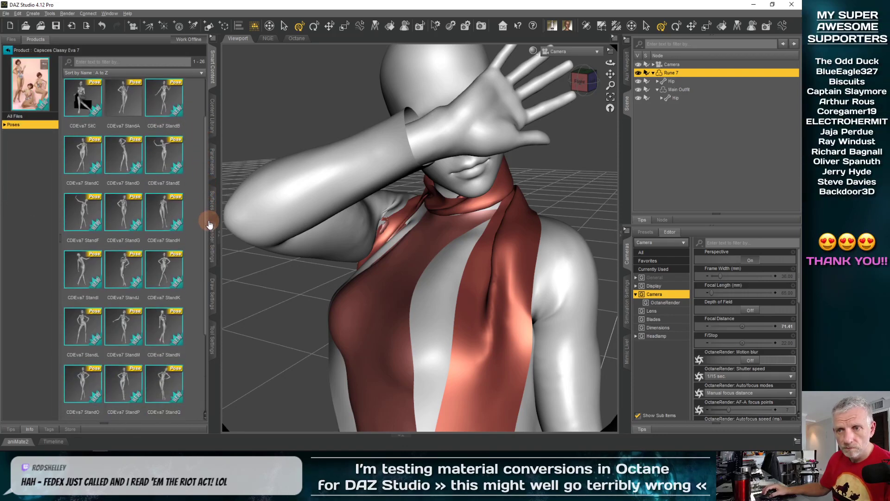
pyautogui.doubleClick(133, 215)
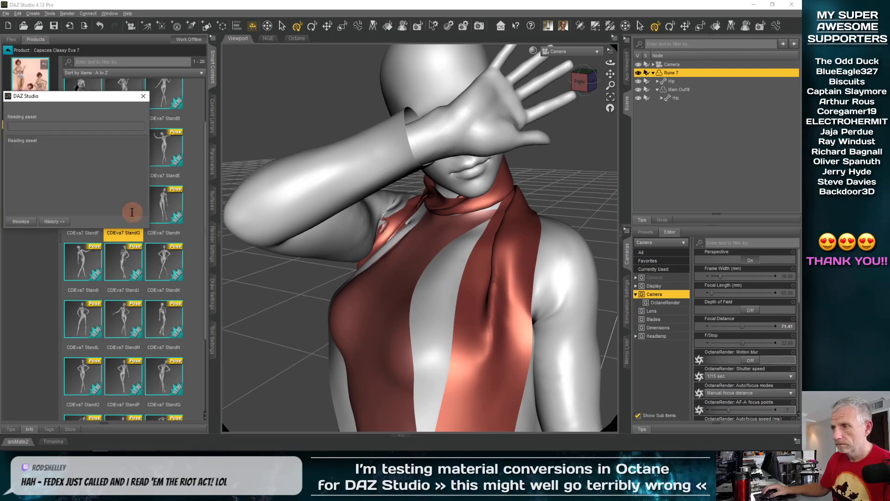
# - Select Rune 7's Left Hand and rotate it slightly away from the chest
pyautogui.moveTo(439, 254); pyautogui.dragTo(447, 254, button='middle')
pyautogui.scroll(-6, 436, 254)
pyautogui.moveTo(504, 258); pyautogui.dragTo(504, 258, button='middle')
pyautogui.keyDown('alt'); pyautogui.moveTo(503, 258); pyautogui.dragTo(502, 262); pyautogui.keyUp('alt')
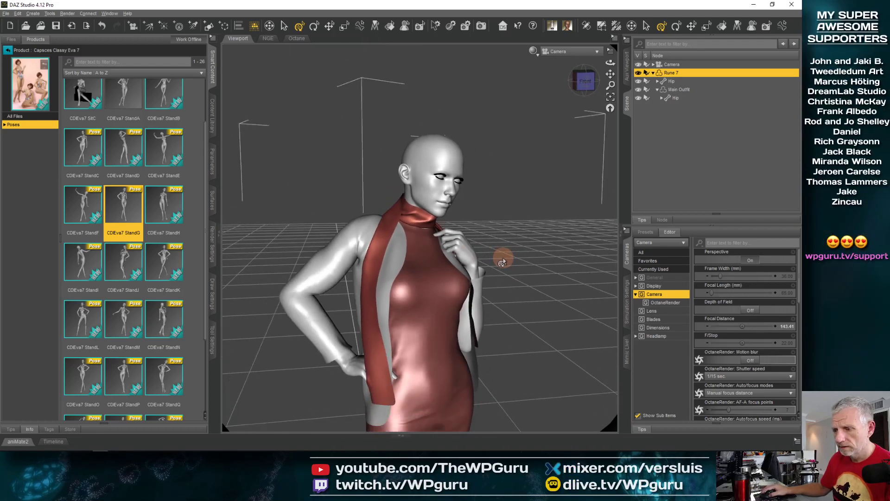
pyautogui.scroll(5, 361, 367)
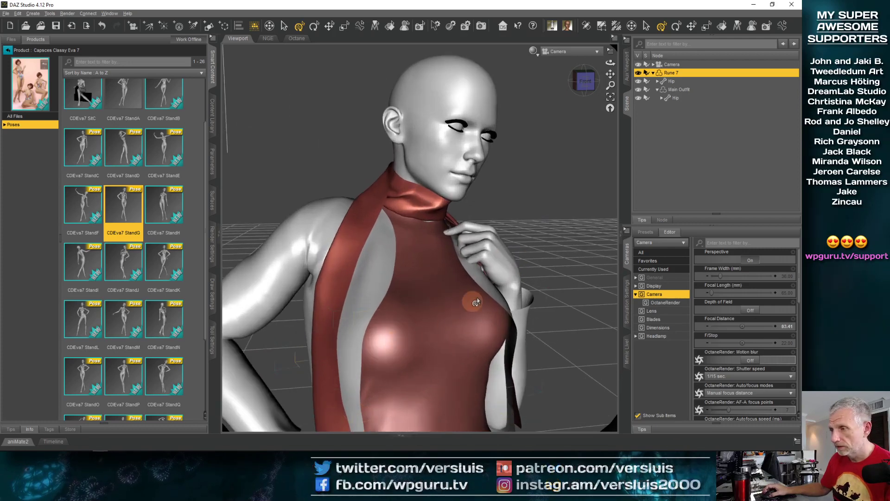
pyautogui.click(495, 263)
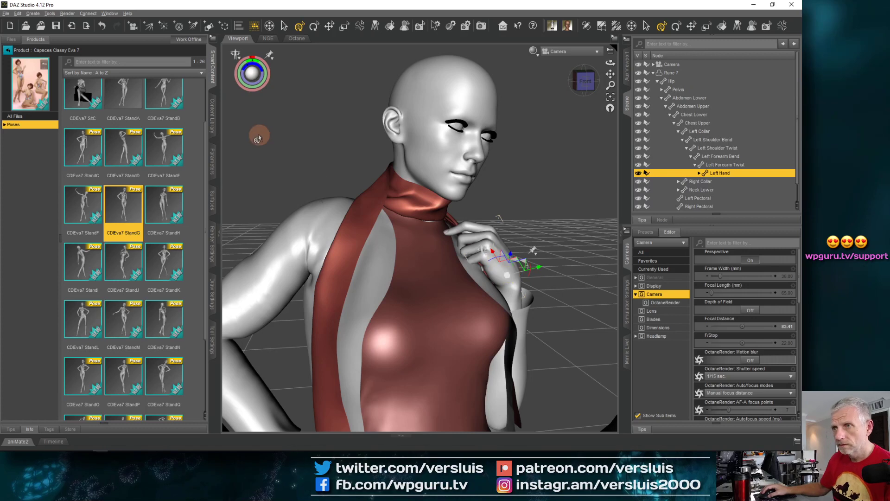
pyautogui.moveTo(507, 275); pyautogui.dragTo(507, 275)
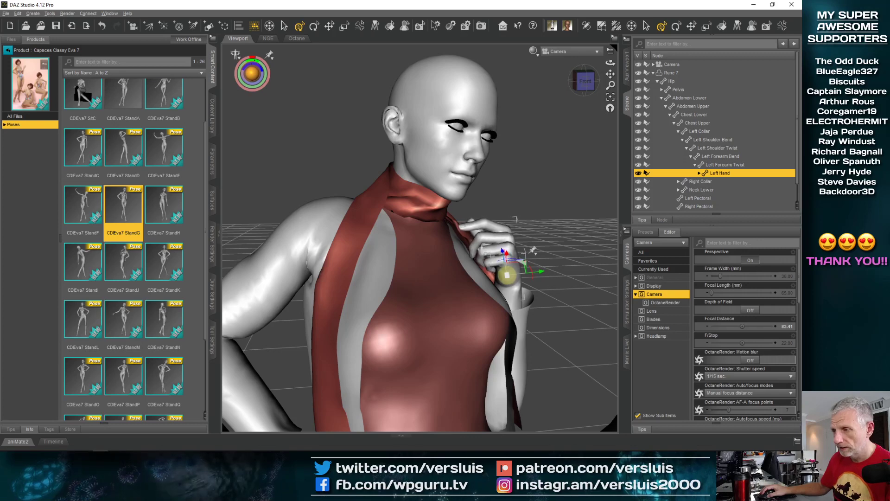
# - Rotate the Left Forearm Bend slightly to move the raised hand outward from the body
pyautogui.moveTo(483, 289); pyautogui.dragTo(484, 289, button='middle')
pyautogui.click(492, 310)
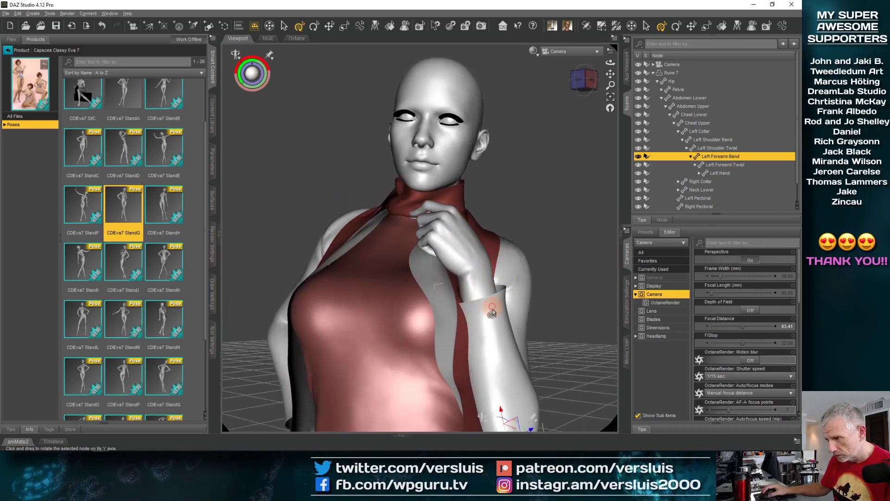
pyautogui.moveTo(473, 309); pyautogui.dragTo(427, 272, button='middle')
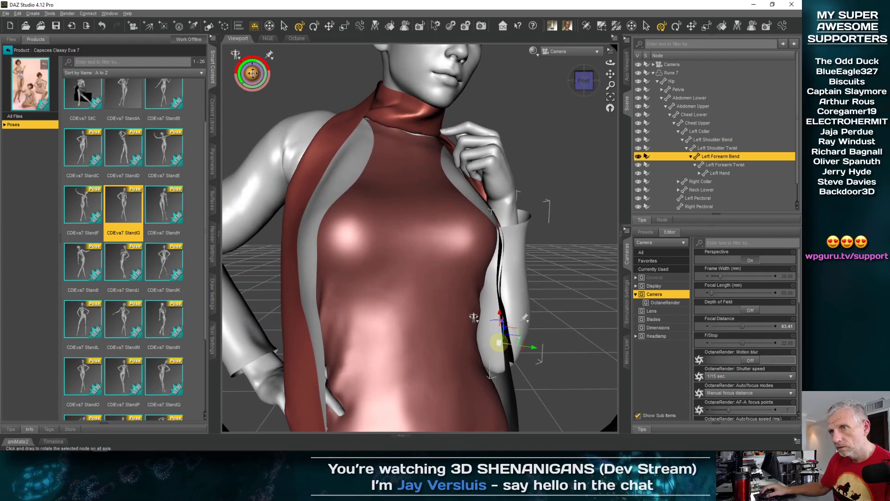
pyautogui.moveTo(499, 342); pyautogui.dragTo(499, 341)
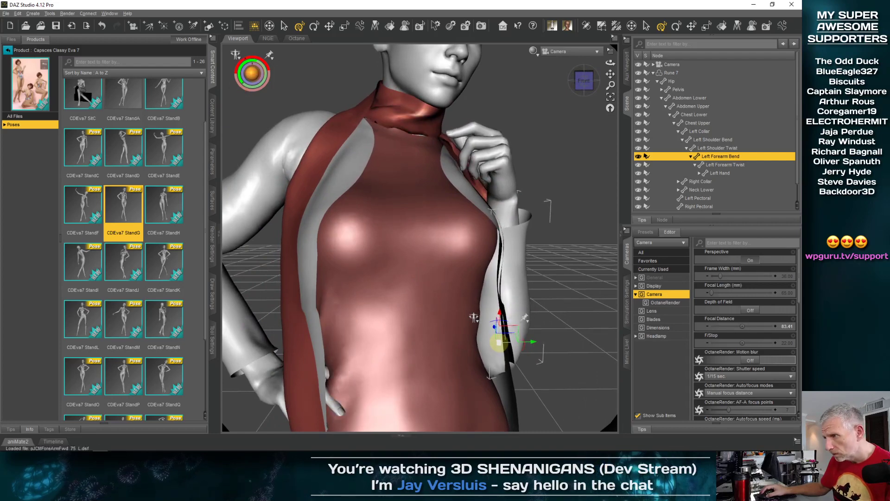
# - Rotate the Left Shoulder Bend to swing the arm away from the torso, then reselect the whole Rune 7 figure
pyautogui.moveTo(356, 143); pyautogui.dragTo(385, 258, button='middle')
pyautogui.click(341, 233)
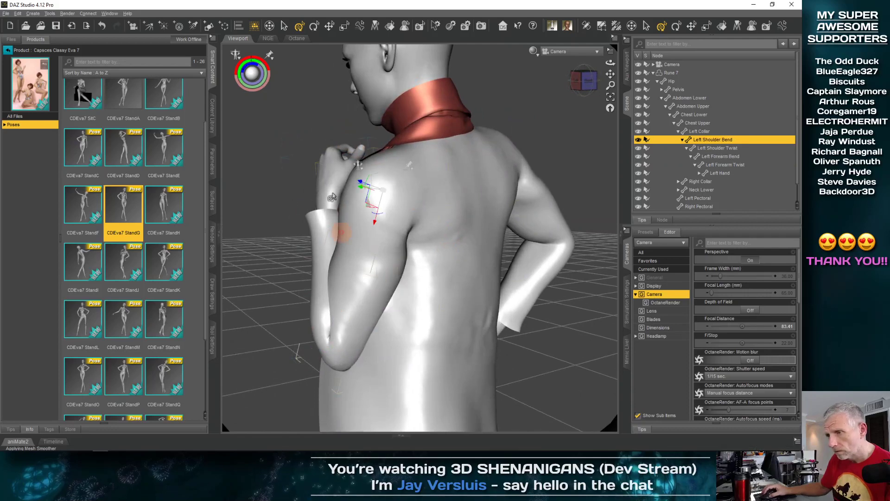
pyautogui.moveTo(362, 218); pyautogui.dragTo(360, 220, button='middle')
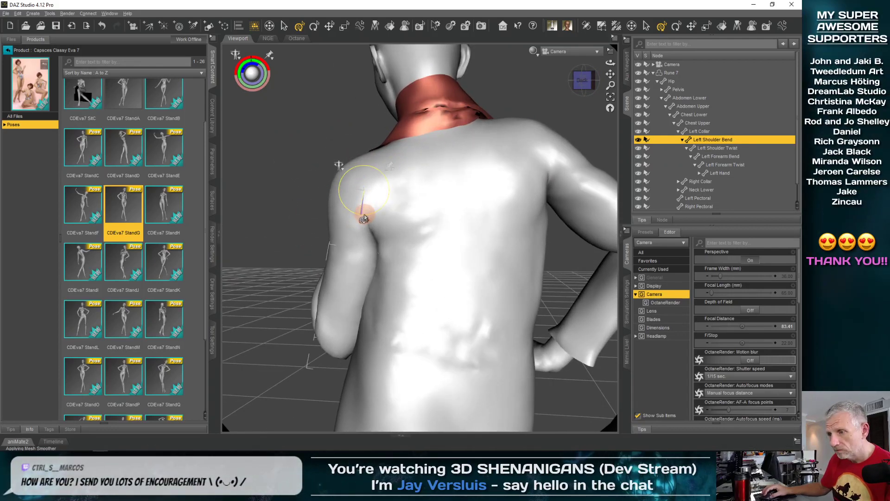
pyautogui.moveTo(357, 213); pyautogui.dragTo(339, 258, button='middle')
pyautogui.moveTo(495, 232); pyautogui.dragTo(495, 263, button='middle')
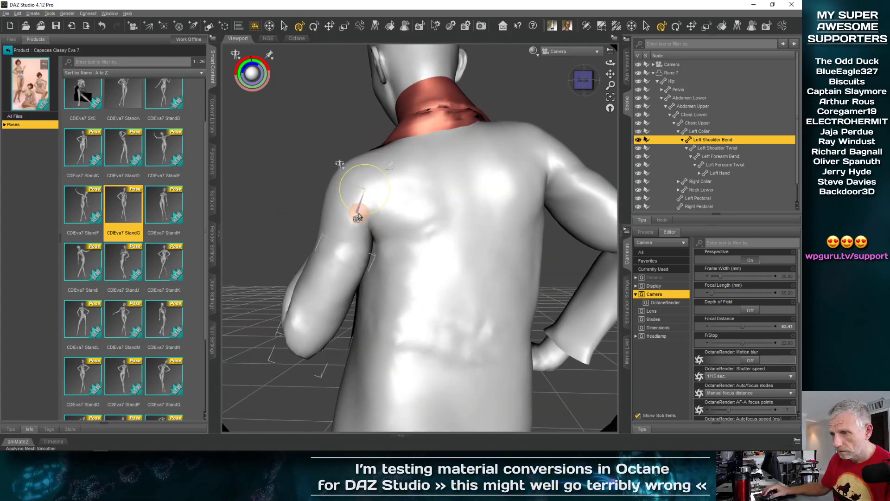
pyautogui.moveTo(357, 218); pyautogui.dragTo(329, 145, button='middle')
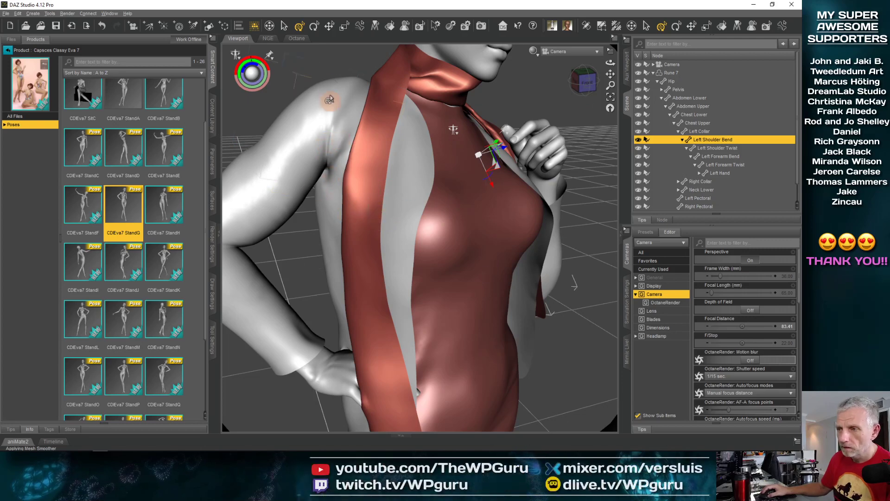
pyautogui.moveTo(437, 193)
pyautogui.mouseDown(button='middle')
pyautogui.moveTo(440, 204)
pyautogui.moveTo(432, 201)
pyautogui.mouseUp(button='middle')
pyautogui.click(436, 176)
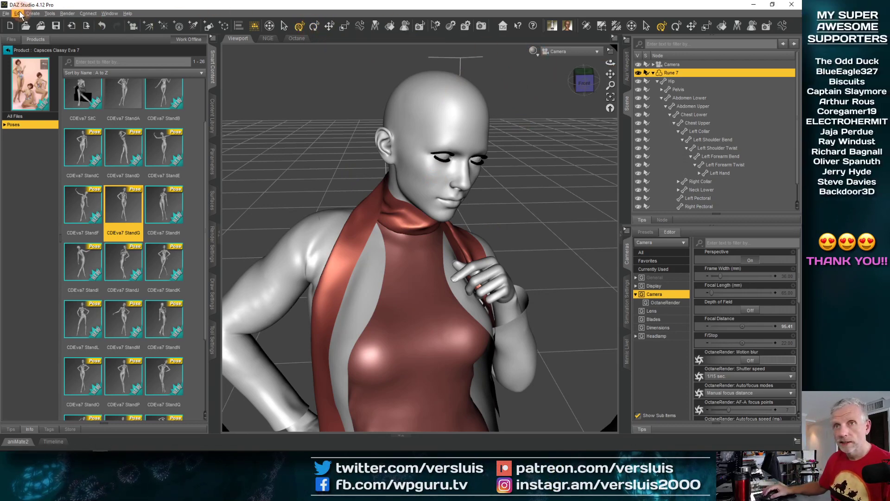
# - Begin saving the scene and create a new Desktop folder named Octane Test for it
pyautogui.click(6, 14)
pyautogui.moveTo(55, 73)
pyautogui.click(110, 75)
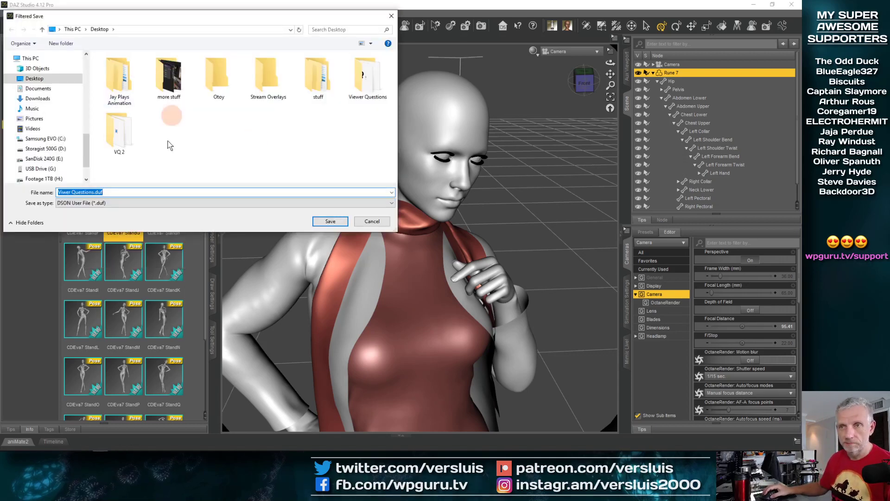
pyautogui.rightClick(222, 138)
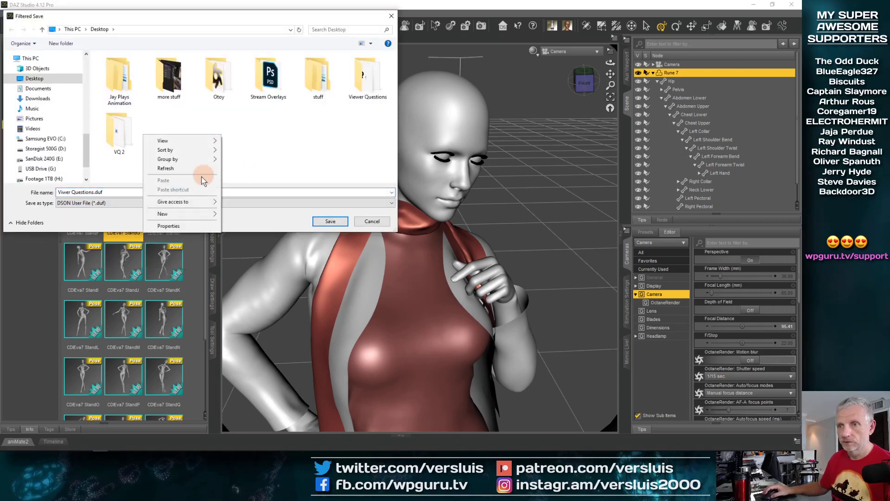
pyautogui.click(206, 213)
pyautogui.click(240, 214)
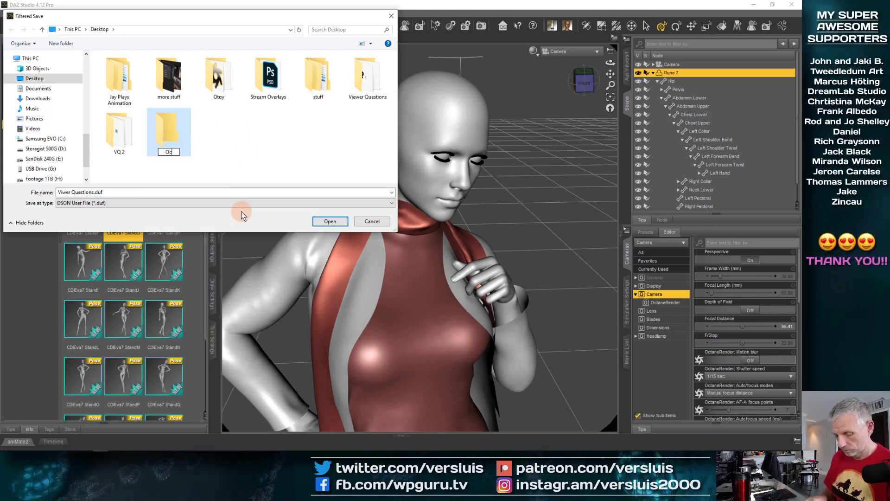
pyautogui.write('Octane Test')
pyautogui.press('Return')
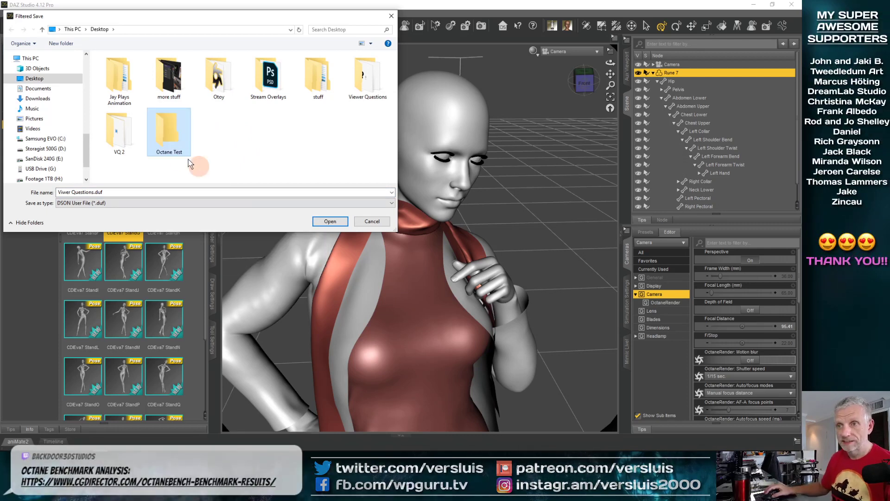
# - Save the scene as Octane 1 in the Octane Test folder, including the currently unused materials
pyautogui.doubleClick(168, 132)
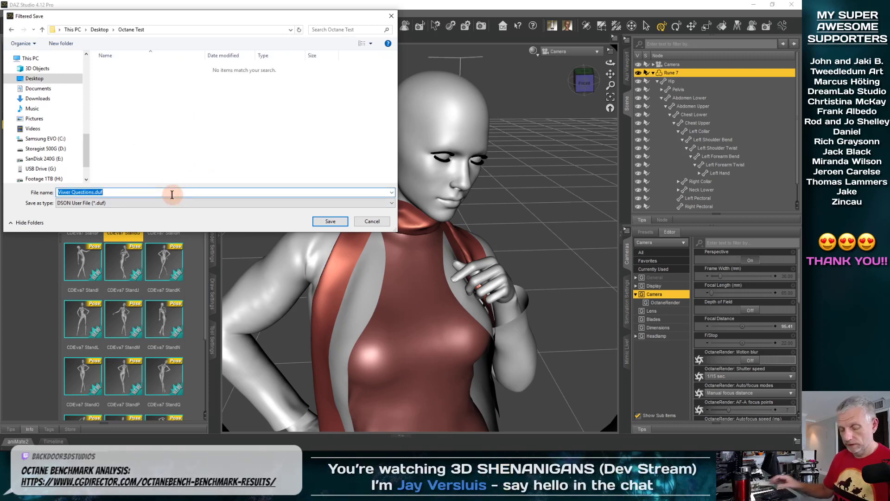
pyautogui.write('Octane ')
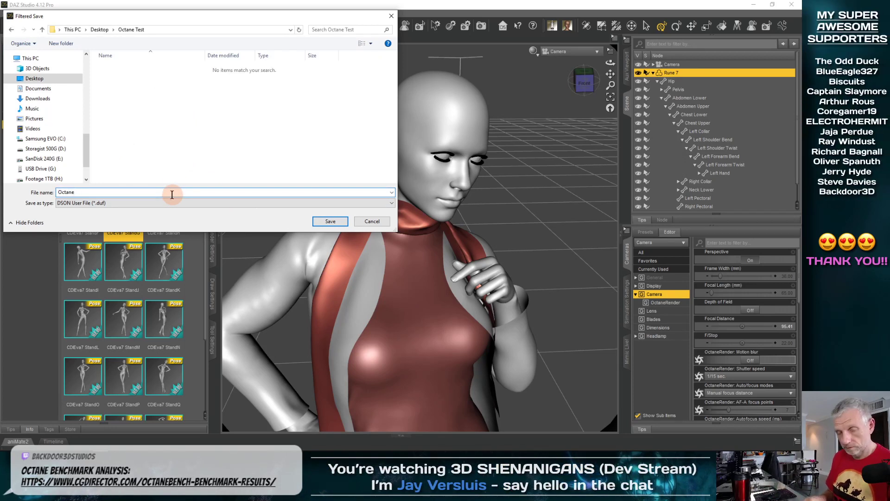
pyautogui.write('1')
pyautogui.press('Return')
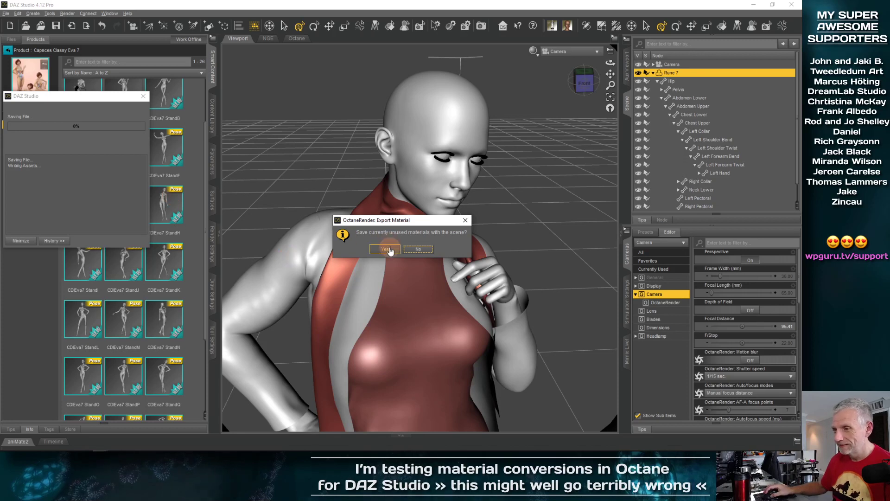
pyautogui.click(385, 250)
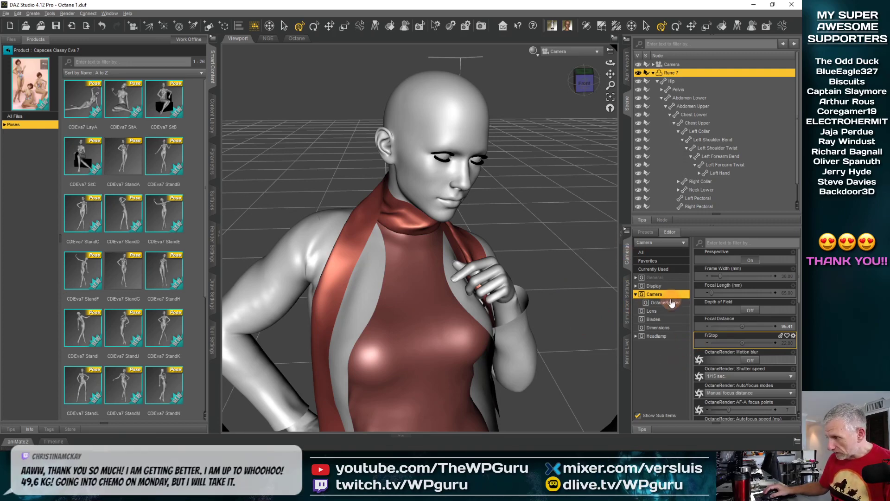
# - Show the camera's OctaneRender settings and open the Octane pane with its live render viewport
pyautogui.click(667, 304)
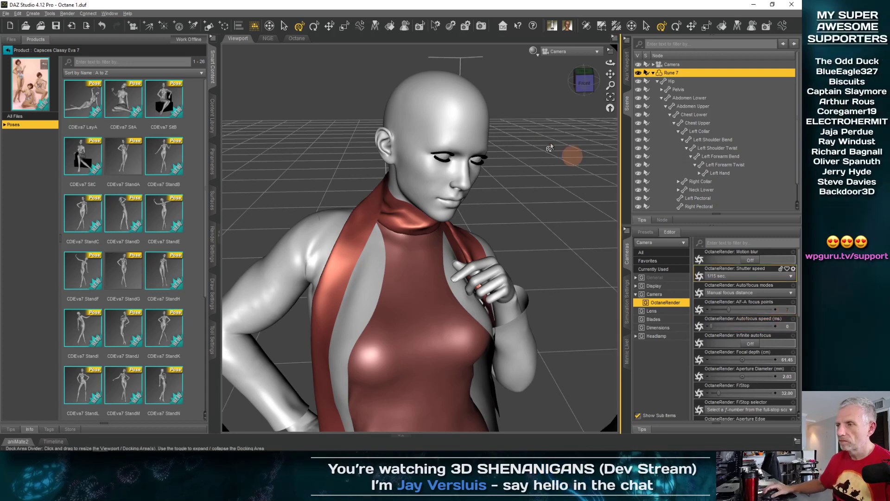
pyautogui.click(296, 39)
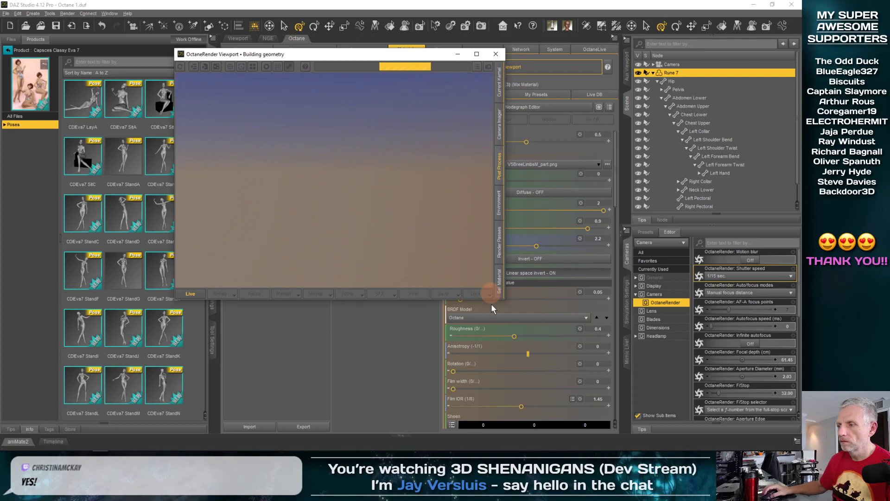
# - Enlarge and reposition the OctaneRender viewport window to examine the rendered figure and outfit at a larger size
pyautogui.moveTo(504, 301); pyautogui.dragTo(596, 368)
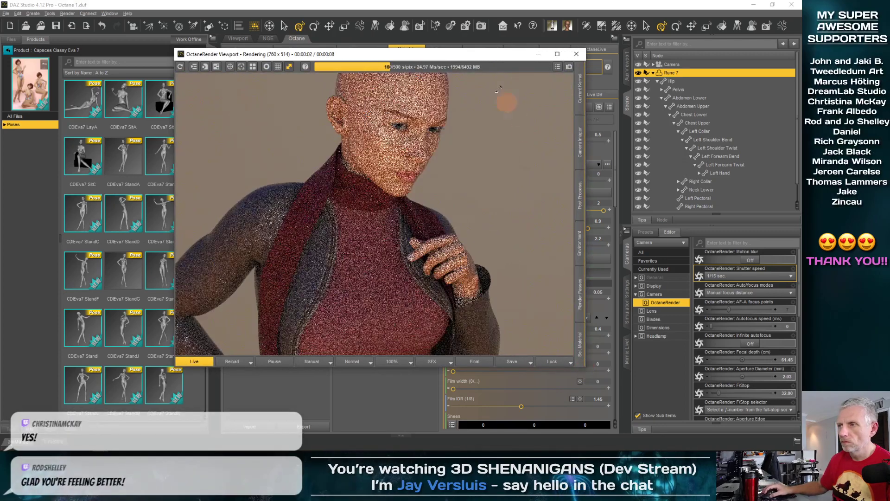
pyautogui.moveTo(477, 53); pyautogui.dragTo(372, 33)
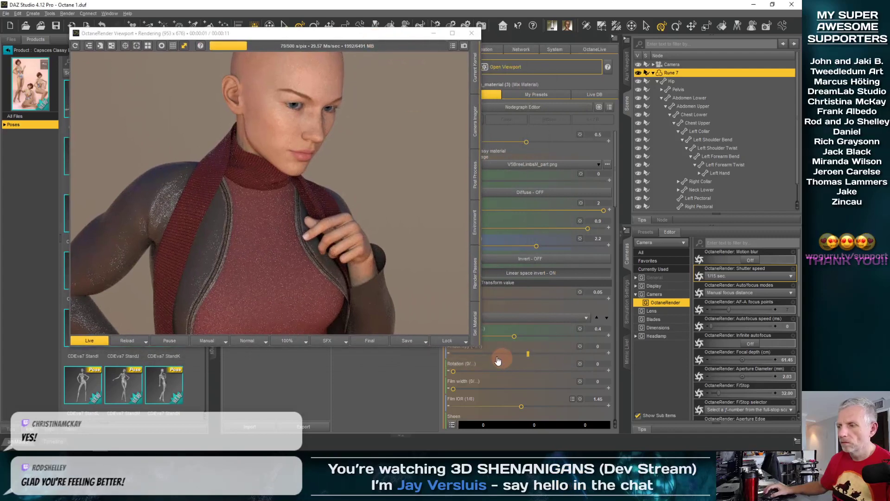
pyautogui.click(480, 347)
pyautogui.moveTo(477, 344); pyautogui.dragTo(573, 402)
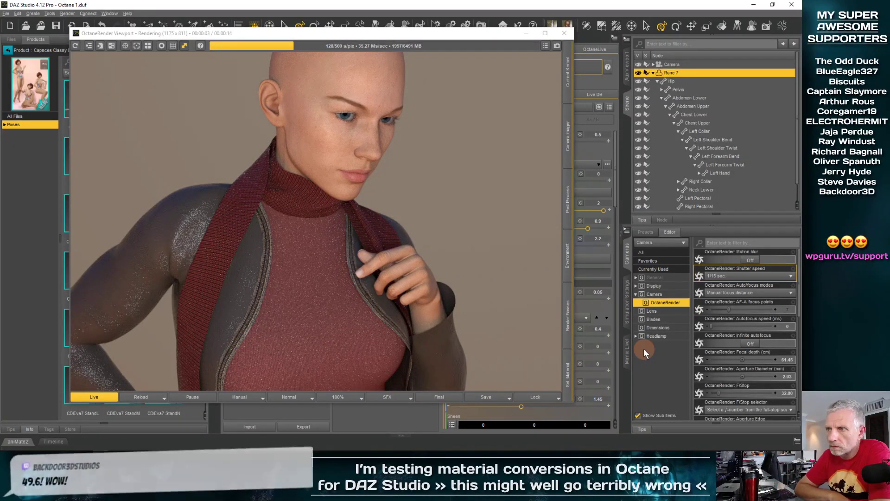
pyautogui.click(381, 95)
pyautogui.moveTo(379, 37); pyautogui.dragTo(329, 16)
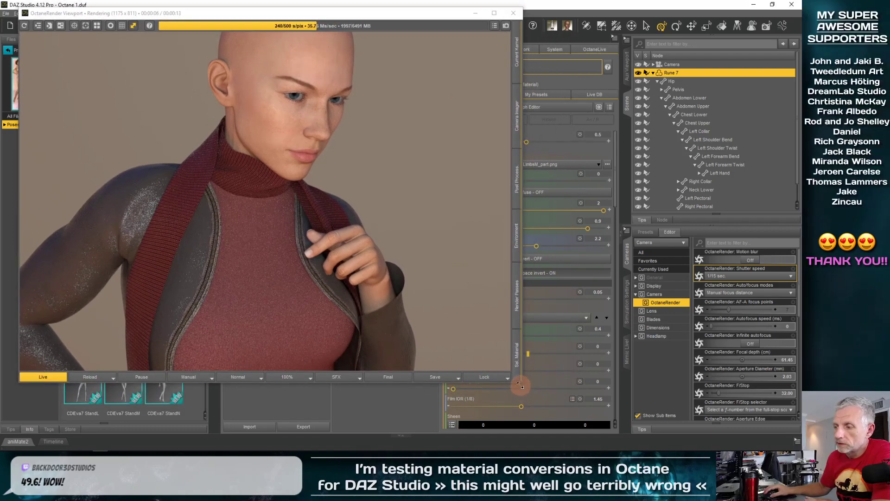
pyautogui.moveTo(520, 384); pyautogui.dragTo(657, 444)
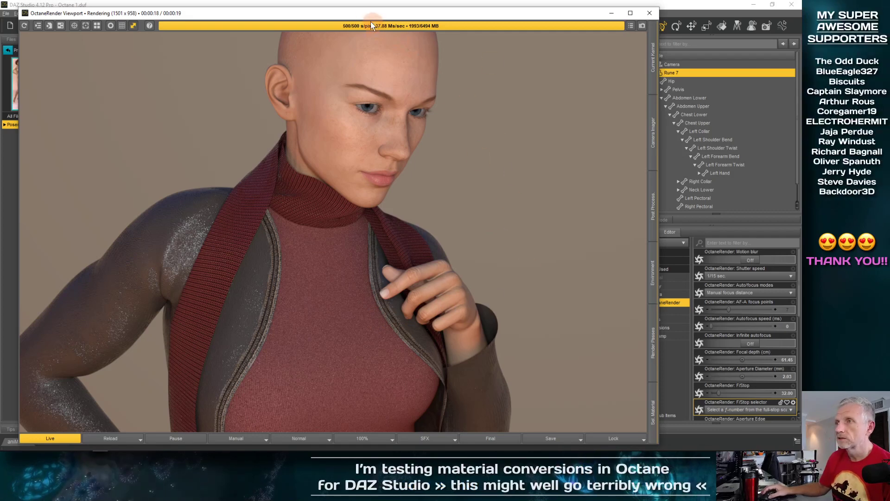
# - Shrink the render viewport, show the emitter's node graph, and set the Blackbody power to 2500 watts
pyautogui.moveTo(321, 17); pyautogui.dragTo(647, 117)
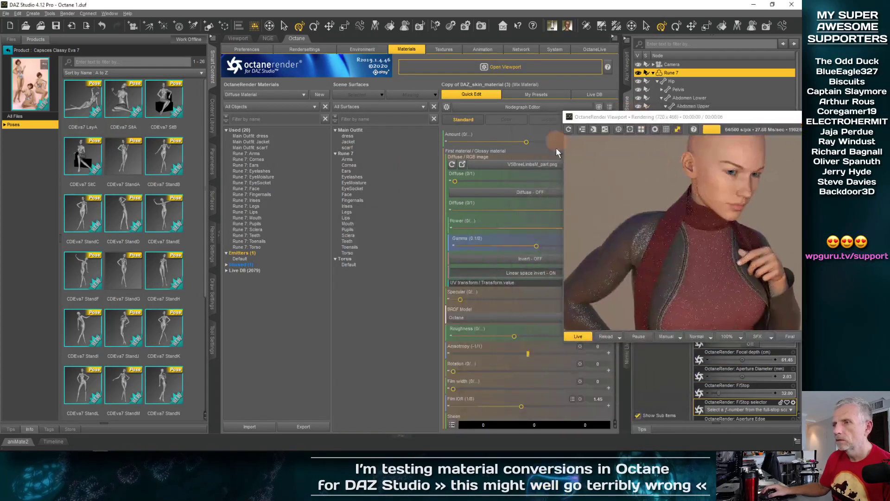
pyautogui.click(268, 38)
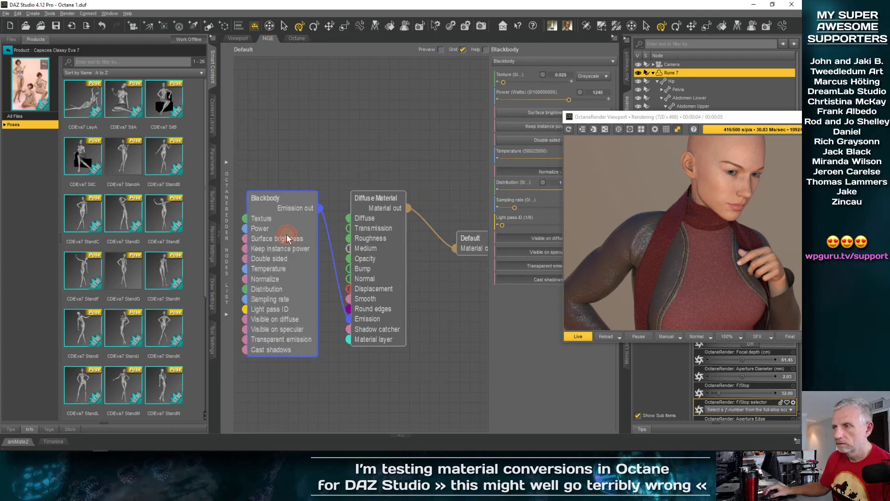
pyautogui.moveTo(600, 112); pyautogui.dragTo(133, 65)
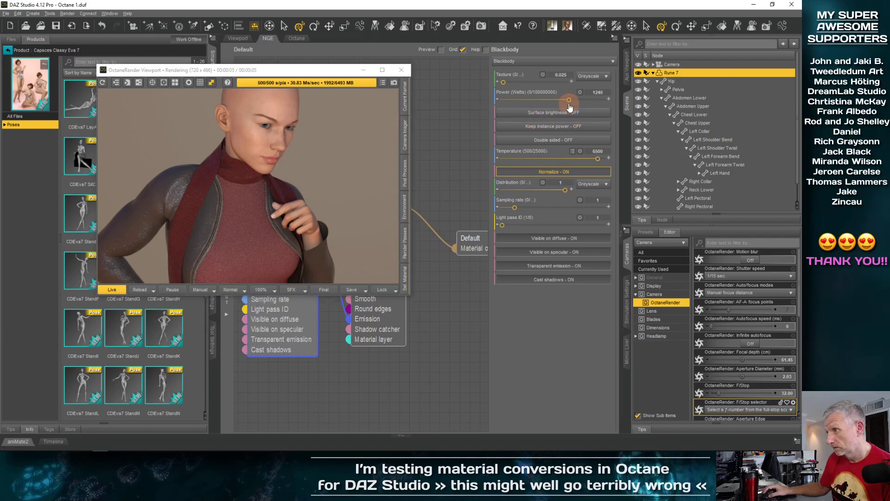
pyautogui.moveTo(568, 99)
pyautogui.mouseDown()
pyautogui.moveTo(587, 99)
pyautogui.moveTo(574, 99)
pyautogui.mouseUp()
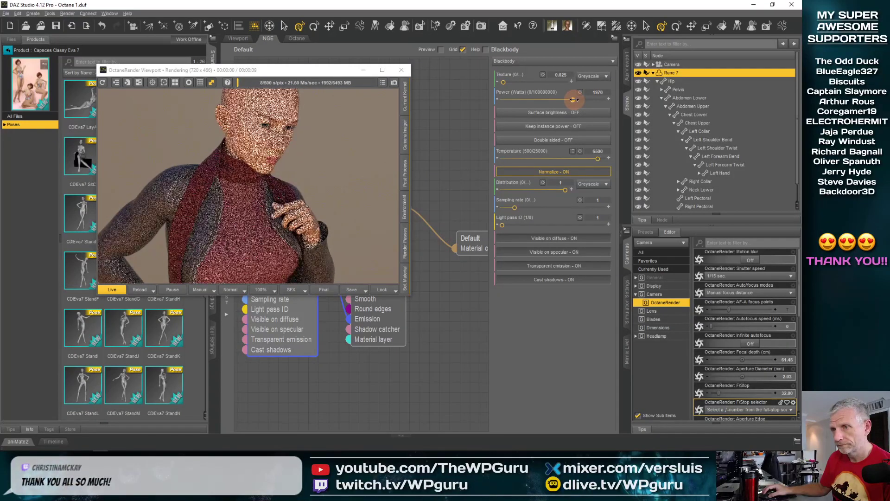
pyautogui.moveTo(574, 100); pyautogui.dragTo(575, 99)
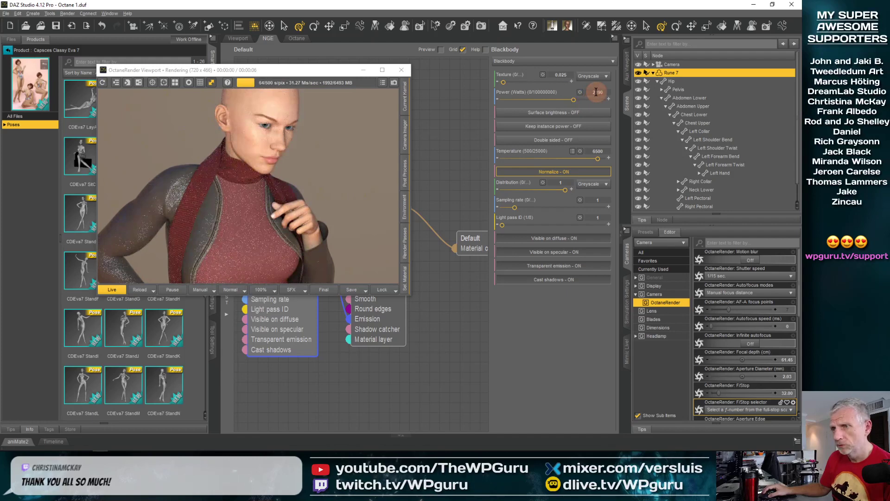
pyautogui.click(596, 92)
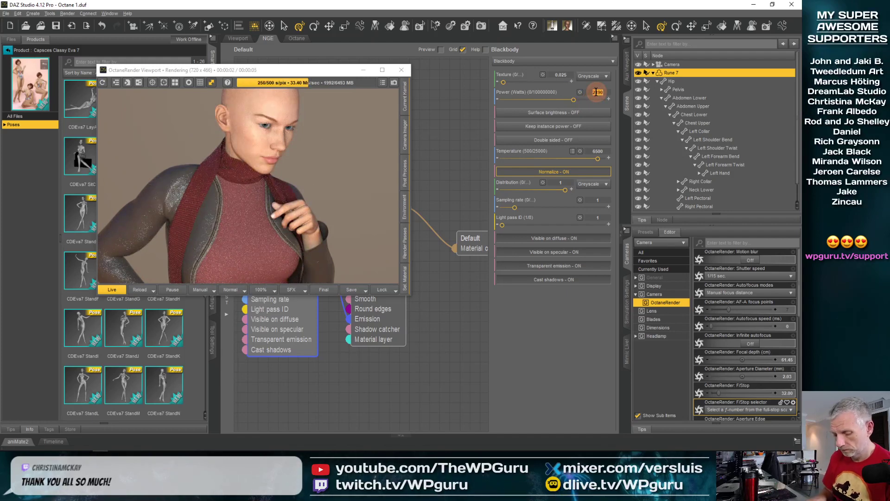
pyautogui.write('2500')
pyautogui.press('Return')
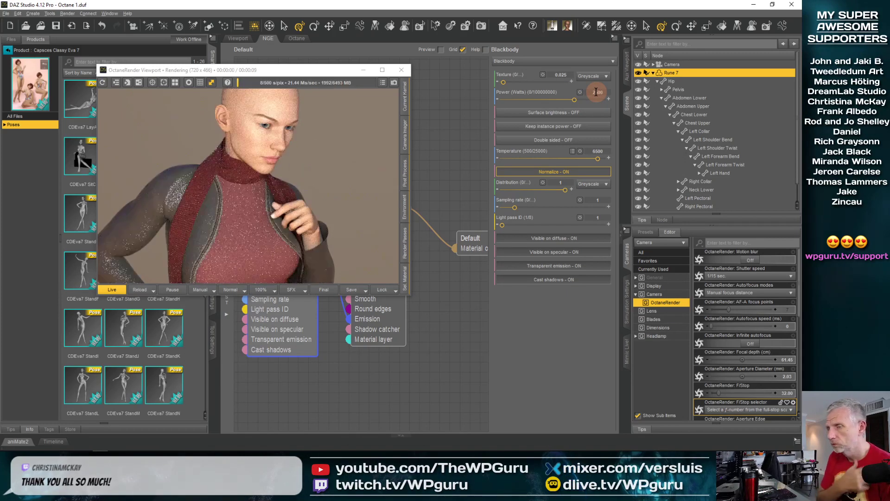
# - Set the Blackbody power to 2200 watts and close the OctaneRender viewport
pyautogui.click(596, 92)
pyautogui.write('2200')
pyautogui.press('Return')
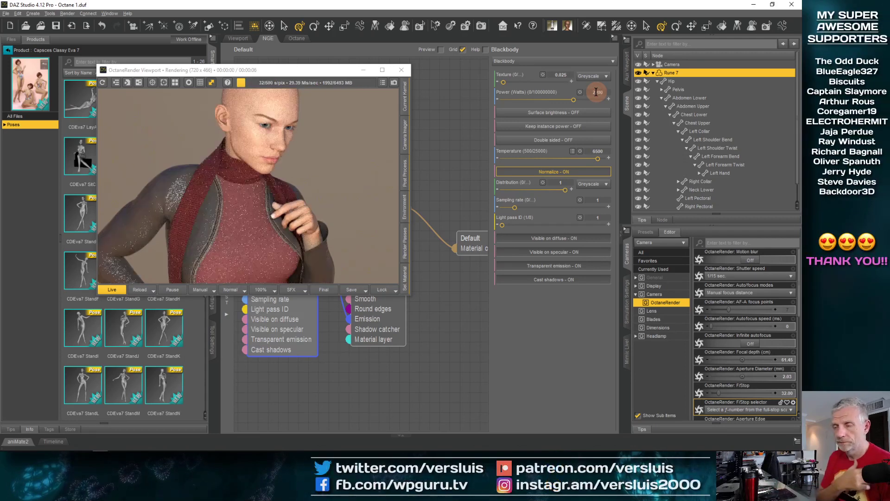
pyautogui.click(222, 219)
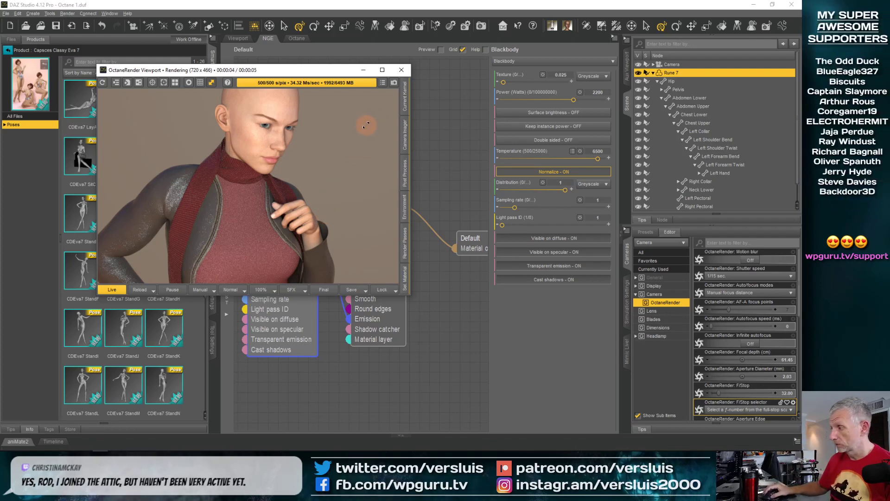
pyautogui.click(424, 100)
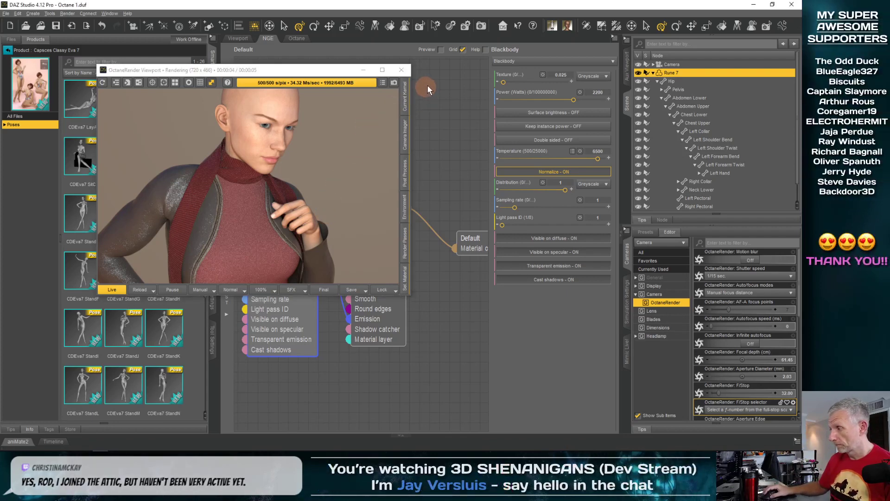
pyautogui.click(401, 71)
# - Return to the 3D viewport and switch it to Perspective View, framing the whole figure together with the camera
pyautogui.click(237, 38)
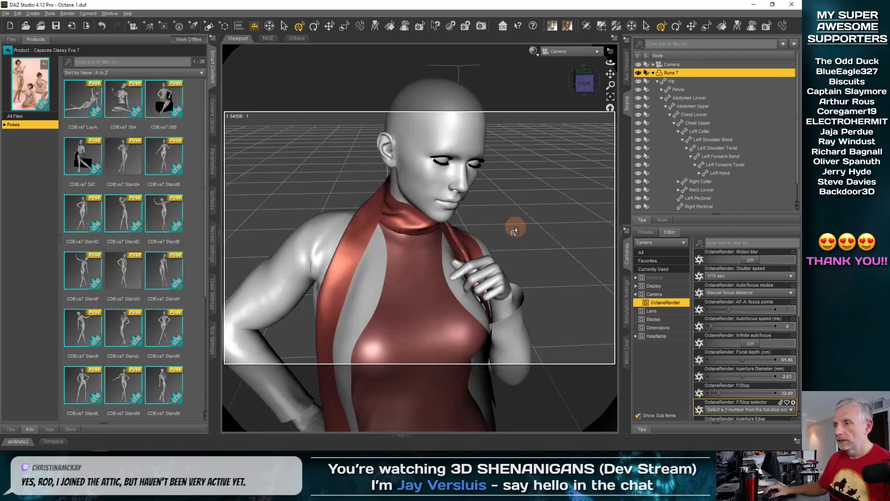
pyautogui.click(596, 52)
pyautogui.click(594, 59)
pyautogui.moveTo(515, 210); pyautogui.dragTo(501, 222, button='middle')
pyautogui.scroll(-5, 510, 208)
pyautogui.scroll(-2, 501, 218)
pyautogui.moveTo(435, 233); pyautogui.dragTo(429, 242, button='middle')
pyautogui.scroll(-3, 434, 241)
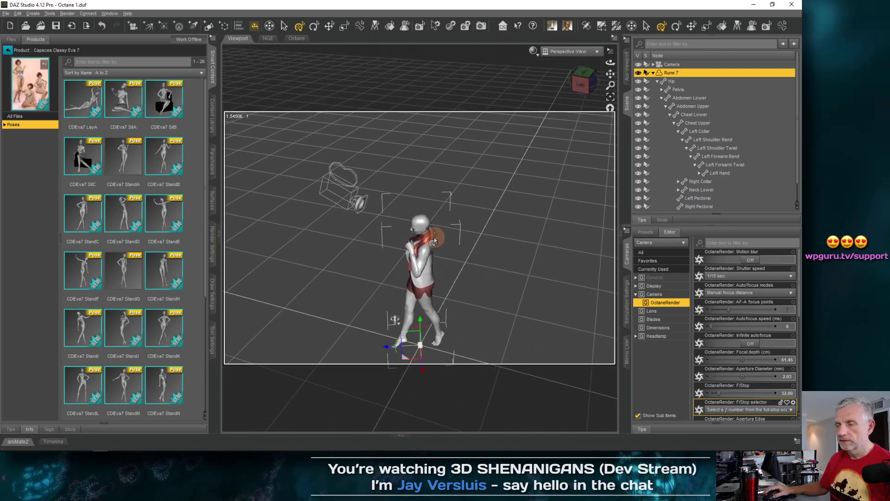
# - Create a plane primitive 1 m in size with 1 division, Object Center origin and Y Positive as primary axis
pyautogui.click(33, 13)
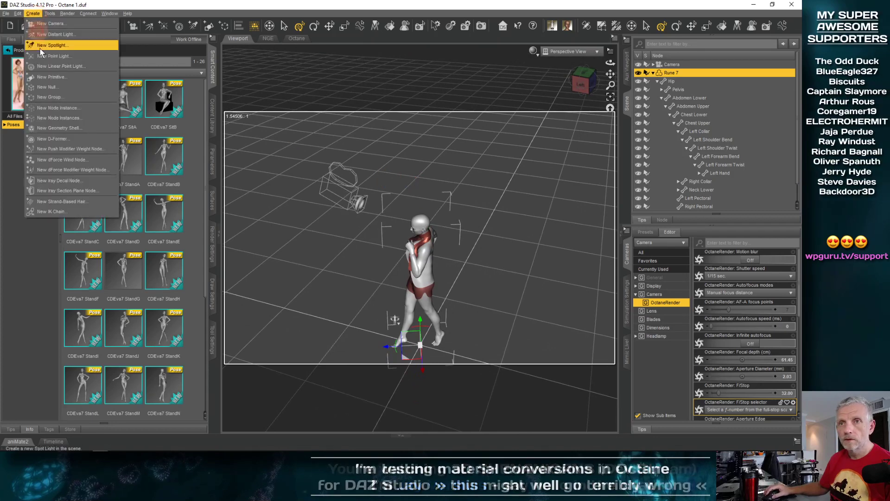
pyautogui.click(67, 76)
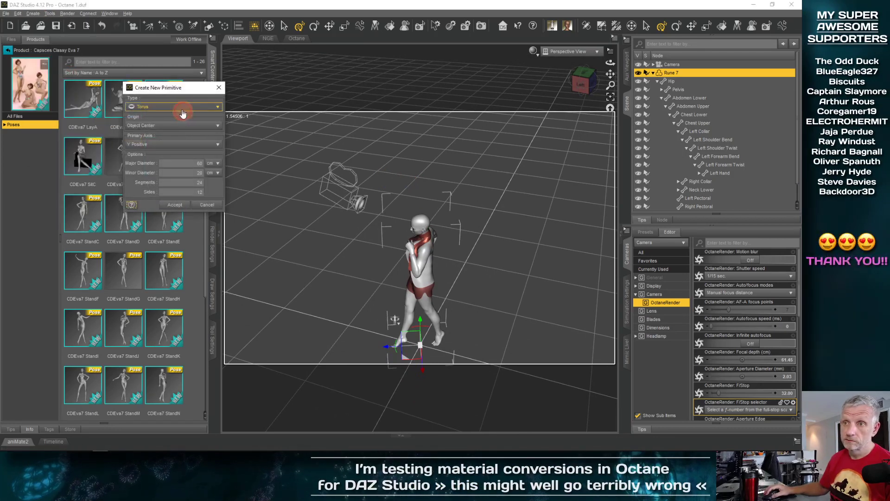
pyautogui.click(182, 113)
pyautogui.click(173, 115)
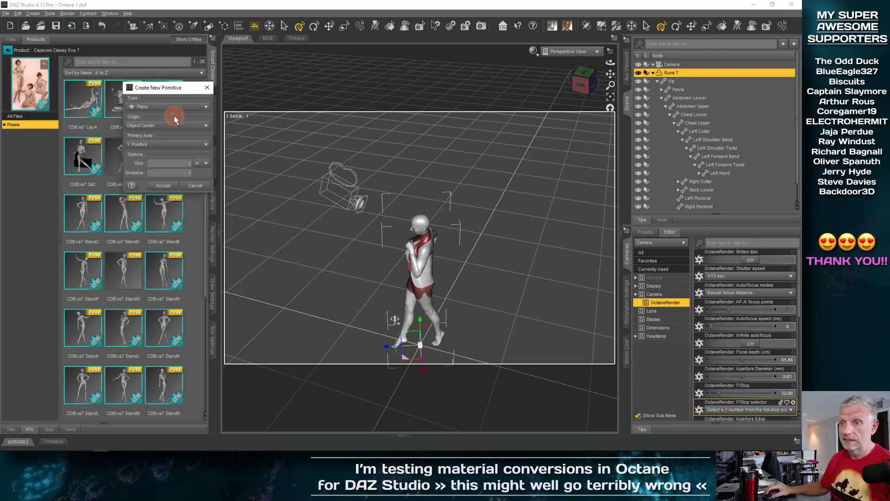
pyautogui.click(173, 186)
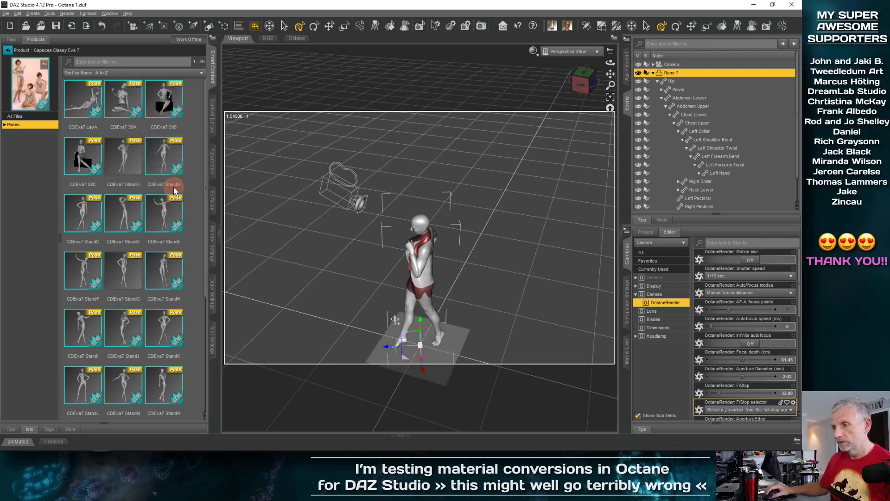
# - Set the Universal tool to use world coordinates, undoing the accidental move of the figure
pyautogui.moveTo(381, 310)
pyautogui.mouseDown(button='middle')
pyautogui.moveTo(384, 373)
pyautogui.moveTo(383, 320)
pyautogui.mouseUp(button='middle')
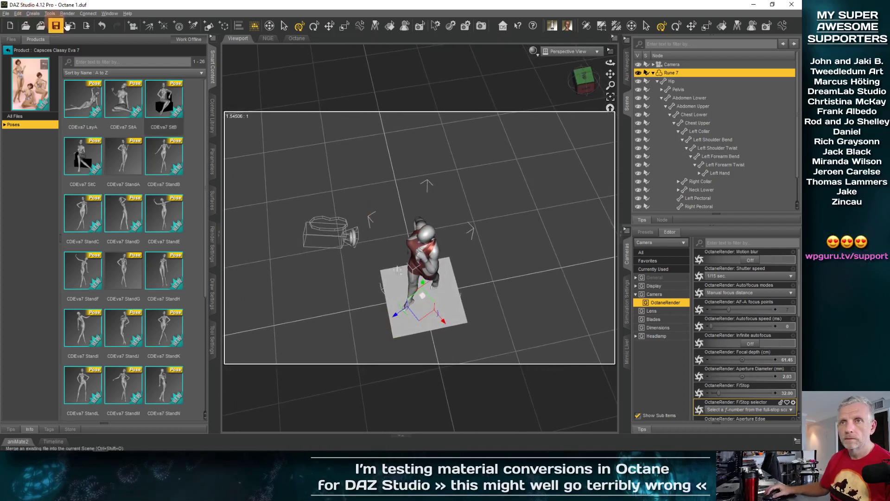
pyautogui.click(212, 342)
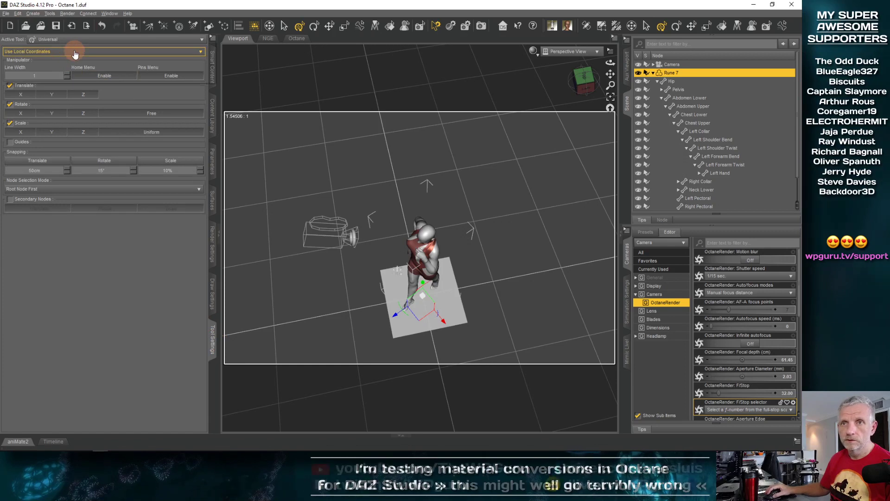
pyautogui.click(74, 52)
pyautogui.click(56, 43)
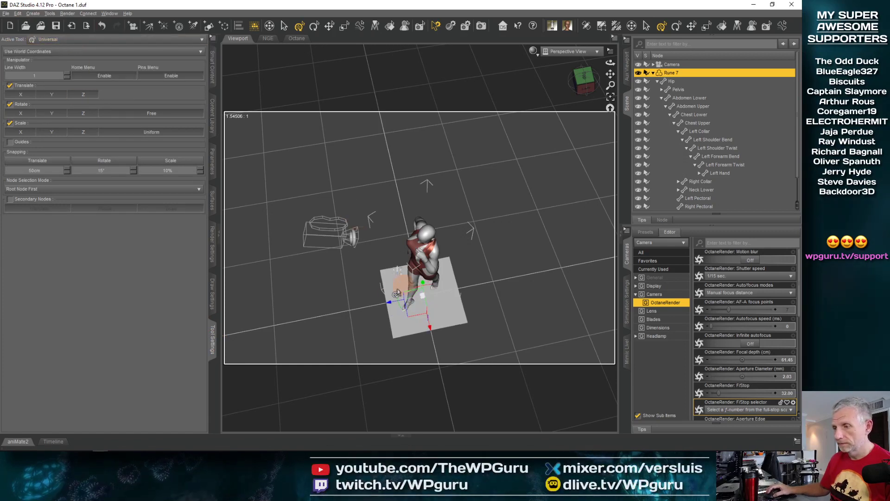
pyautogui.moveTo(390, 304); pyautogui.dragTo(466, 299)
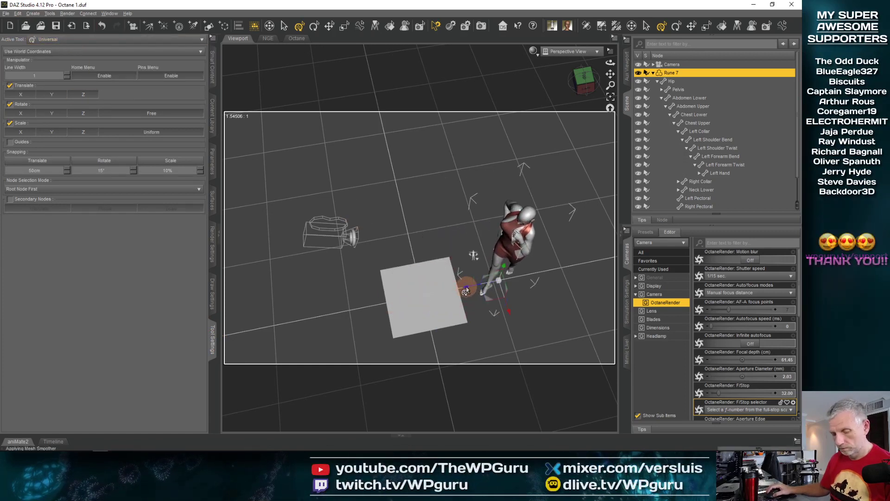
pyautogui.hotkey('ctrl', 'z')
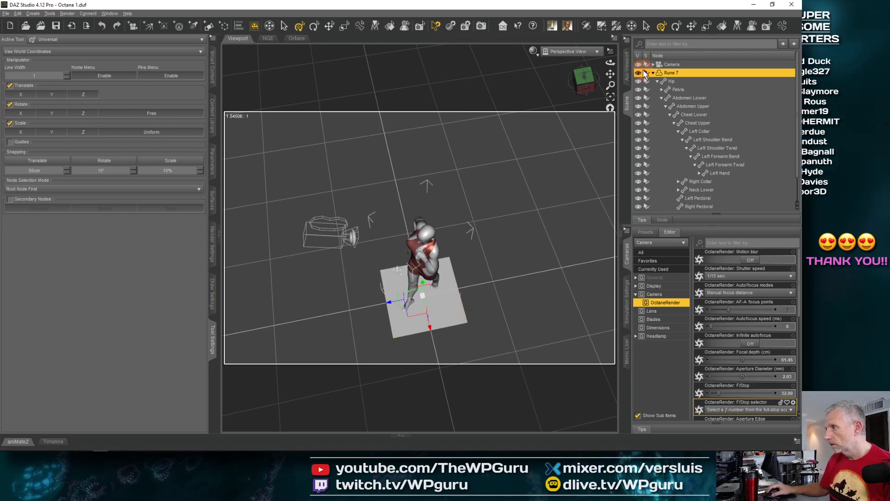
# - Select the plane, move it well behind the figure, and lift and tilt it into a steep, near-upright position
pyautogui.click(653, 72)
pyautogui.click(661, 81)
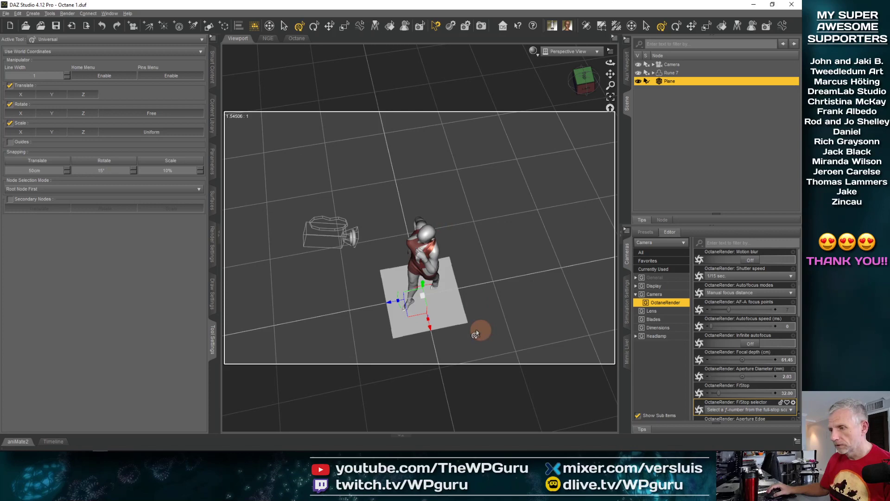
pyautogui.moveTo(389, 306); pyautogui.dragTo(556, 269)
pyautogui.hotkey('ctrl', 'f')
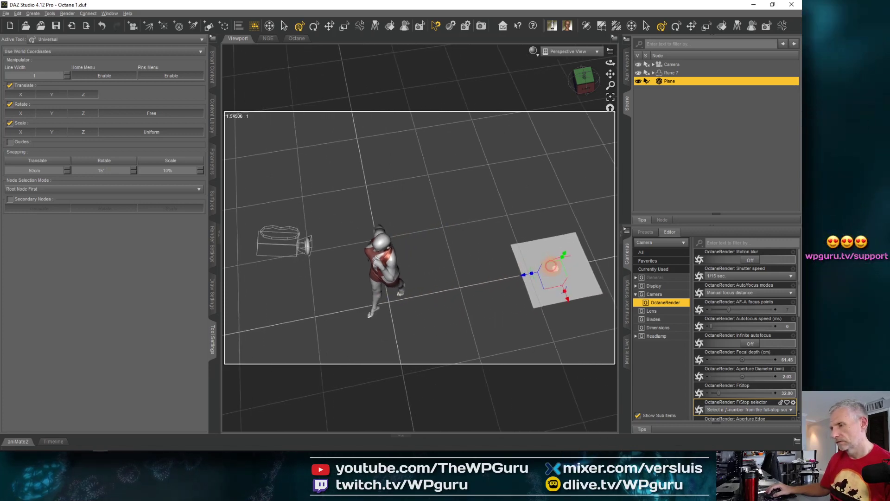
pyautogui.keyDown('ctrl'); pyautogui.keyDown('alt'); pyautogui.moveTo(451, 265); pyautogui.dragTo(451, 257); pyautogui.keyUp('alt'); pyautogui.keyUp('ctrl')
pyautogui.moveTo(417, 328); pyautogui.dragTo(422, 113)
pyautogui.moveTo(464, 199); pyautogui.dragTo(410, 235, button='middle')
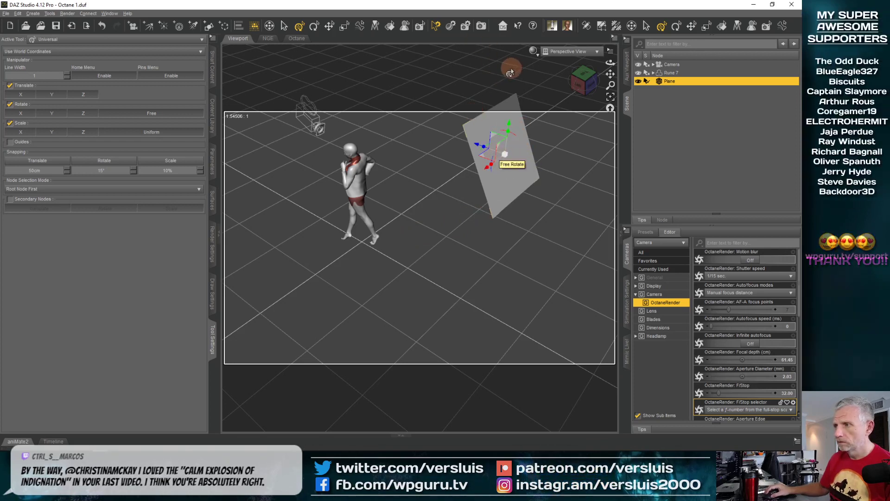
# - Shift the plane to the figure's left side, raise it above head height, and turn it toward the figure
pyautogui.moveTo(510, 125); pyautogui.dragTo(503, 167)
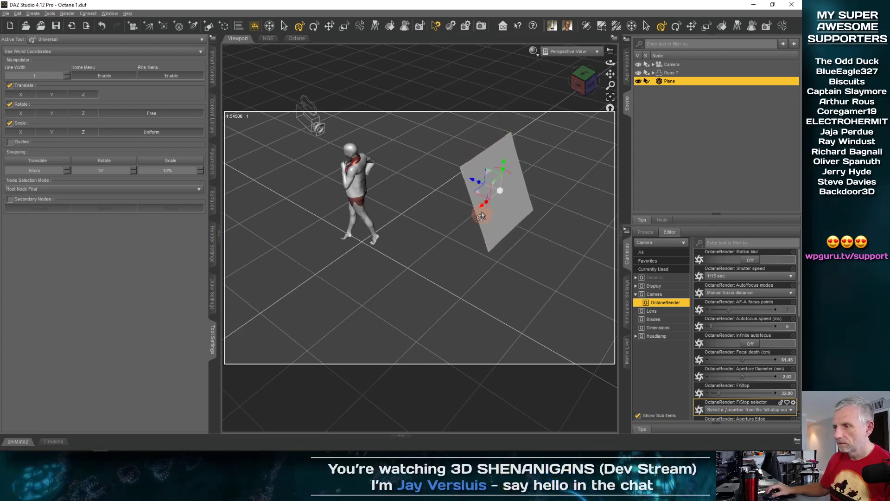
pyautogui.moveTo(481, 212); pyautogui.dragTo(364, 264)
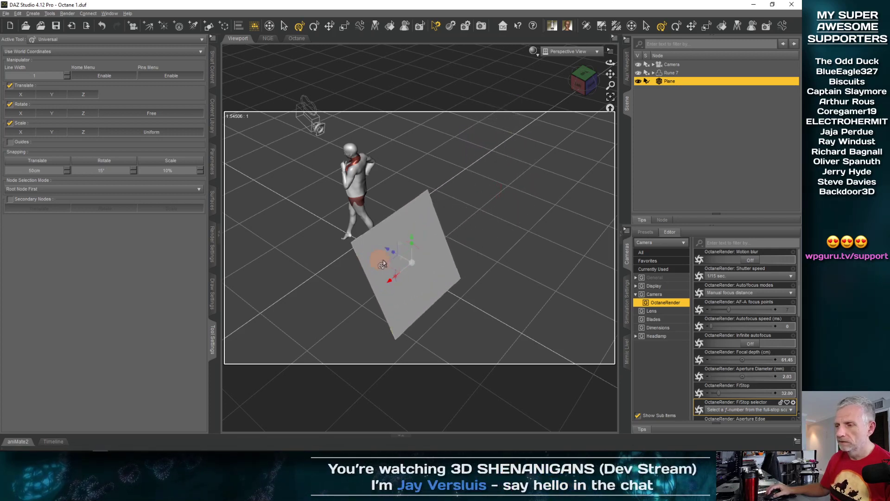
pyautogui.moveTo(415, 250); pyautogui.dragTo(413, 185)
pyautogui.moveTo(383, 262); pyautogui.dragTo(401, 239, button='middle')
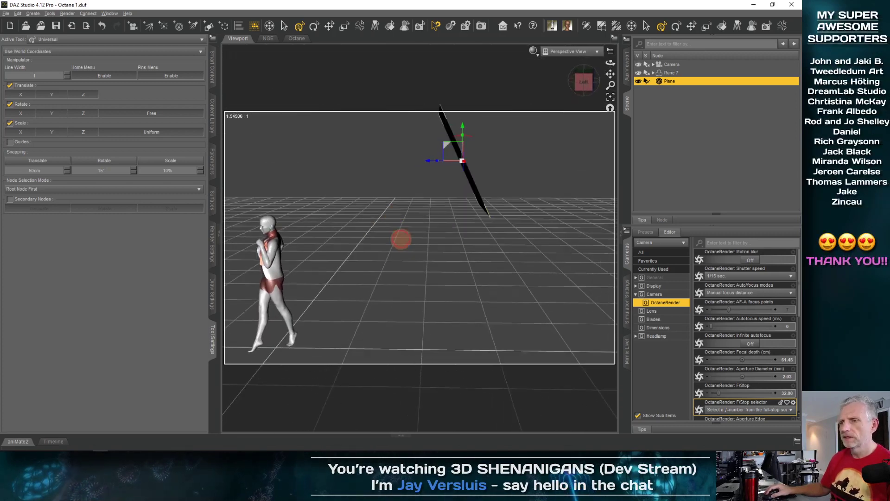
pyautogui.moveTo(374, 293); pyautogui.dragTo(346, 326, button='middle')
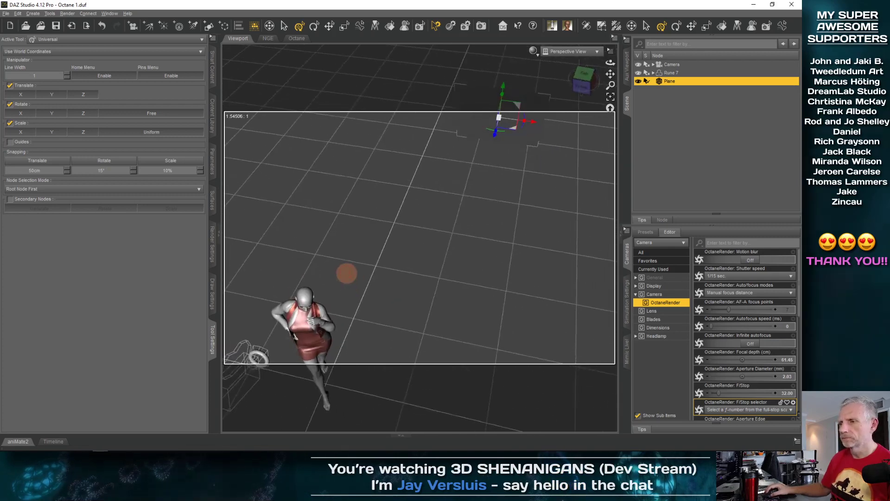
pyautogui.moveTo(489, 130); pyautogui.dragTo(480, 129)
pyautogui.moveTo(455, 202); pyautogui.dragTo(344, 306, button='middle')
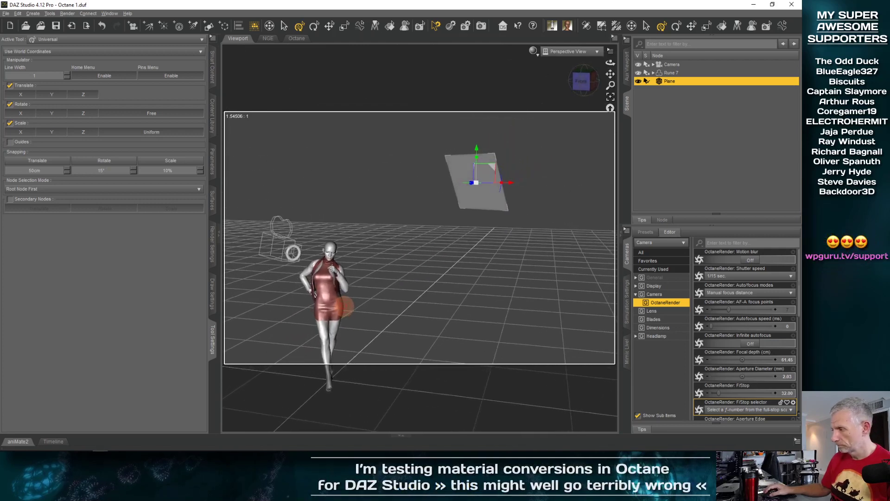
pyautogui.moveTo(351, 336); pyautogui.dragTo(351, 337, button='middle')
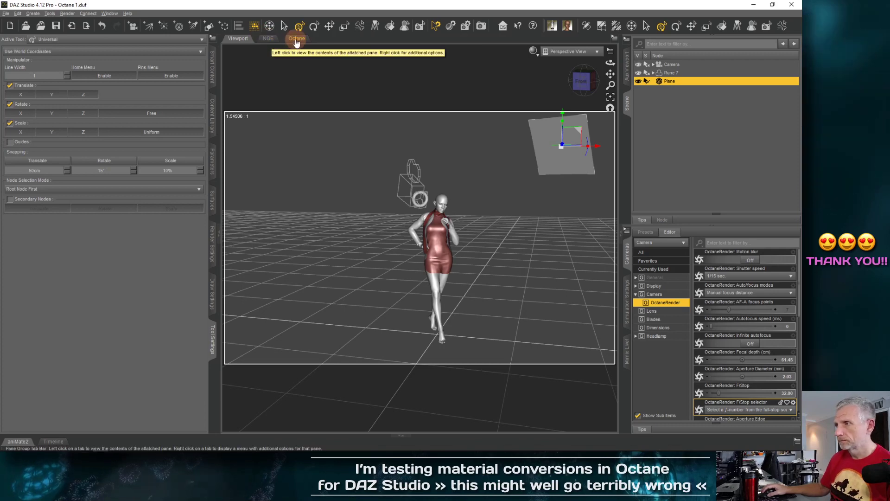
# - Rename the plane as Rim Light in the scene
pyautogui.click(268, 39)
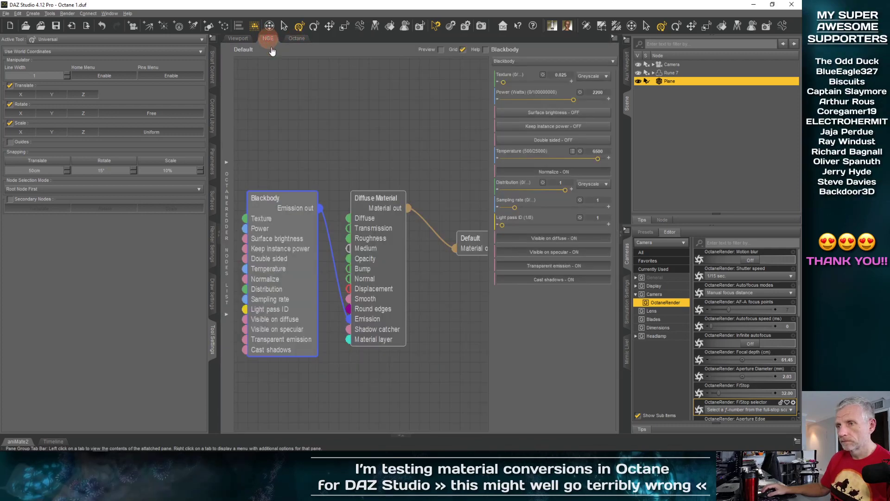
pyautogui.click(296, 38)
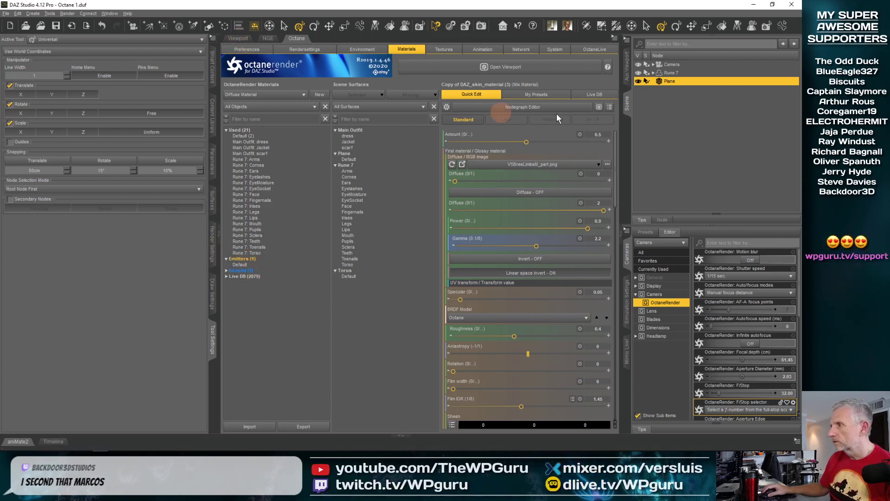
pyautogui.doubleClick(669, 82)
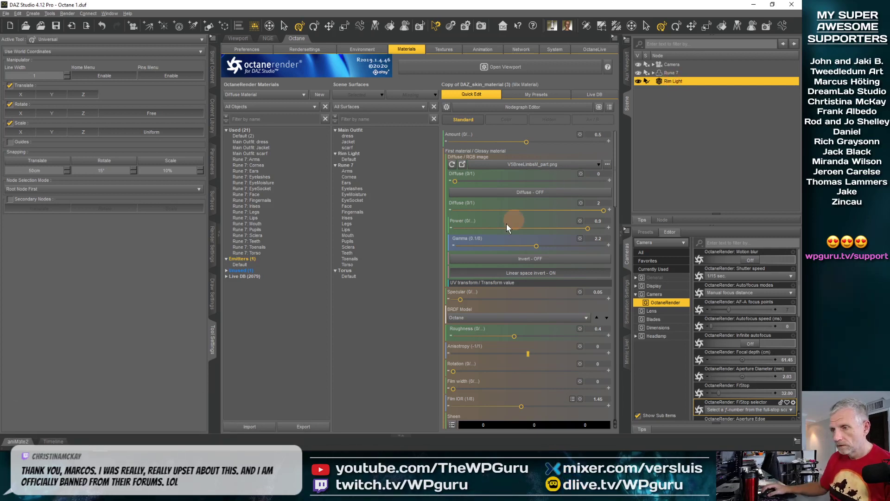
# - Select the Rim Light's Default surface and open its glossy material in the Nodegraph Editor
pyautogui.click(352, 159)
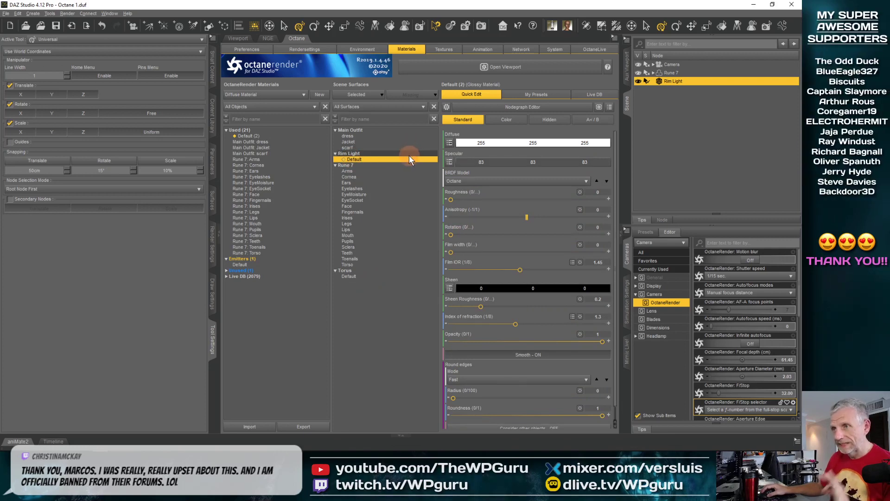
pyautogui.click(268, 39)
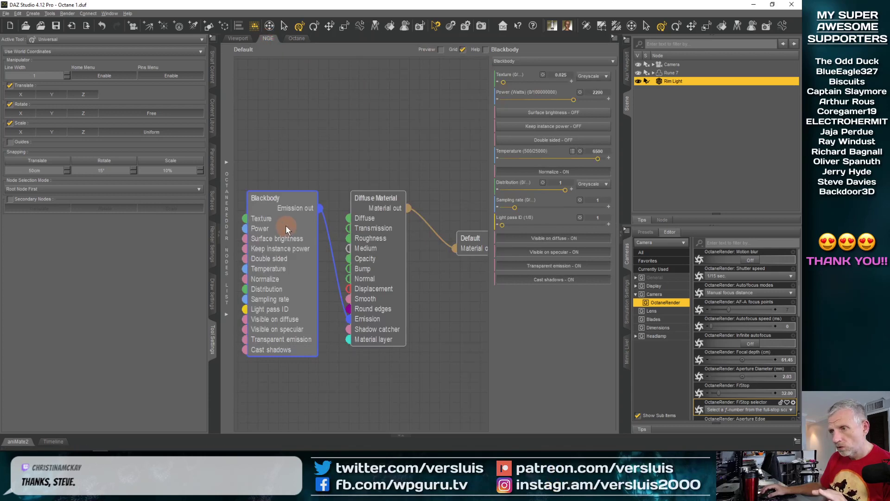
pyautogui.click(297, 38)
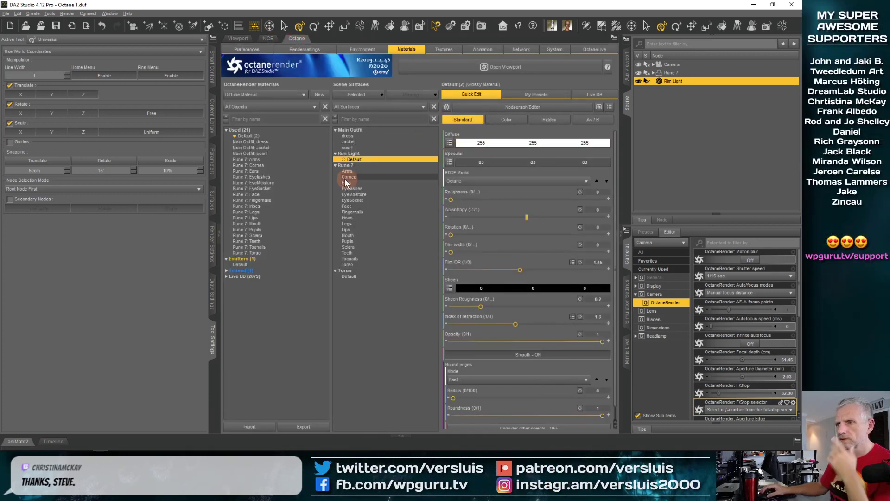
pyautogui.click(338, 154)
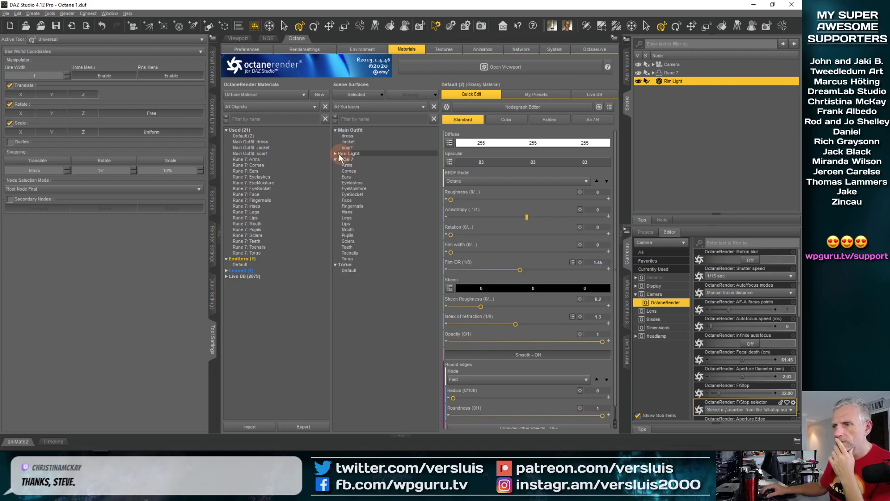
pyautogui.click(335, 154)
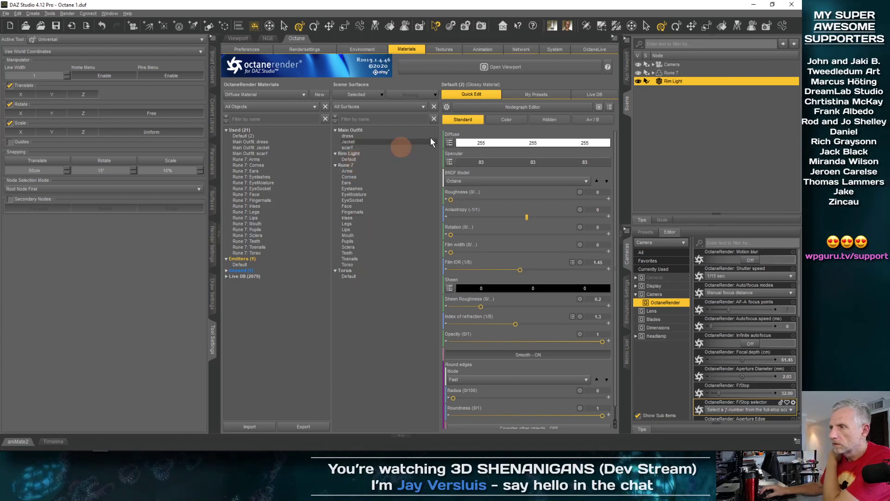
pyautogui.click(522, 107)
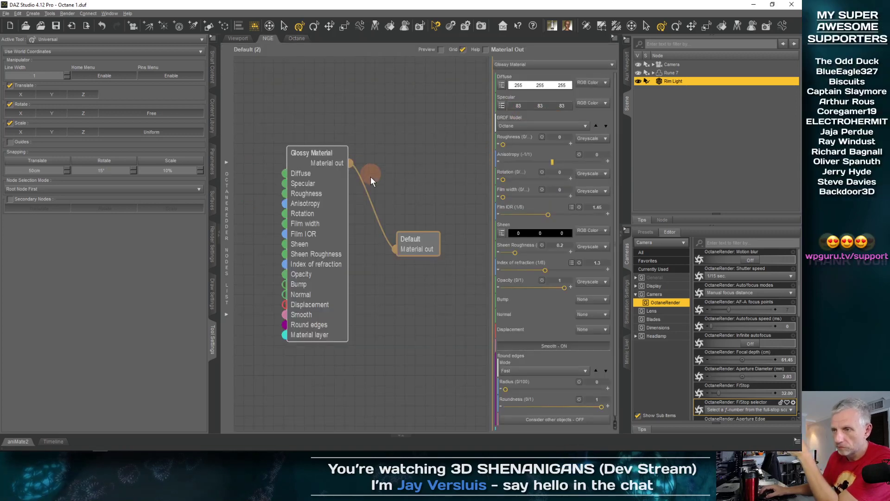
# - Rearrange the Glossy Material and Default nodes, add a Blackbody emission node beside them, and try to link its emission output
pyautogui.moveTo(408, 241); pyautogui.dragTo(481, 246)
pyautogui.moveTo(320, 182); pyautogui.dragTo(385, 188)
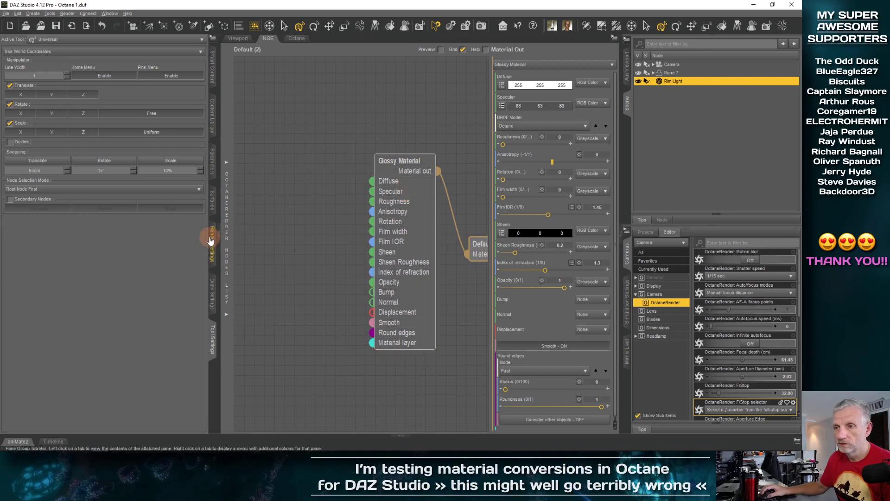
pyautogui.click(226, 233)
pyautogui.moveTo(248, 382); pyautogui.dragTo(276, 236)
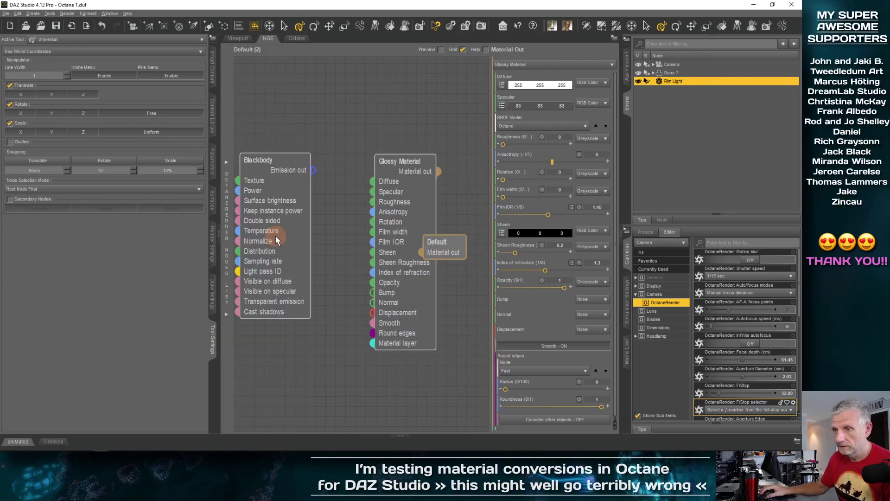
pyautogui.moveTo(312, 168); pyautogui.dragTo(343, 295)
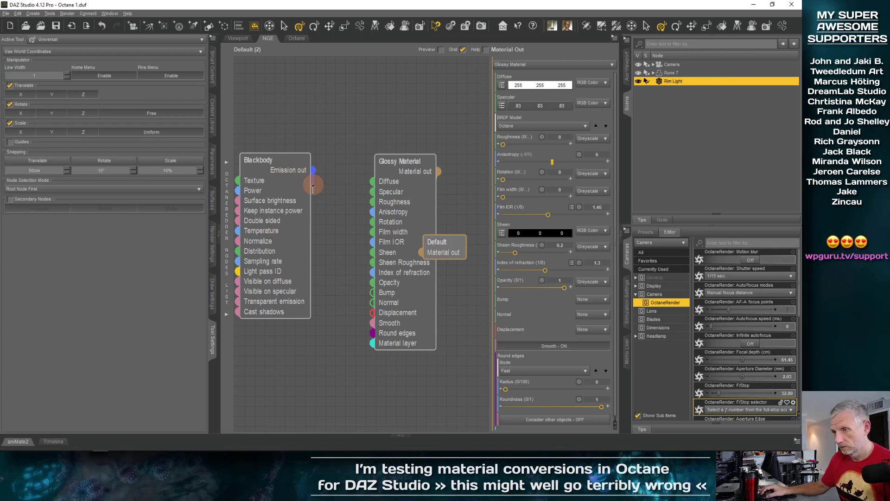
# - Convert the Rim Light's material node to Diffuse Material and connect the Blackbody's emission output to its Emission input
pyautogui.click(400, 163)
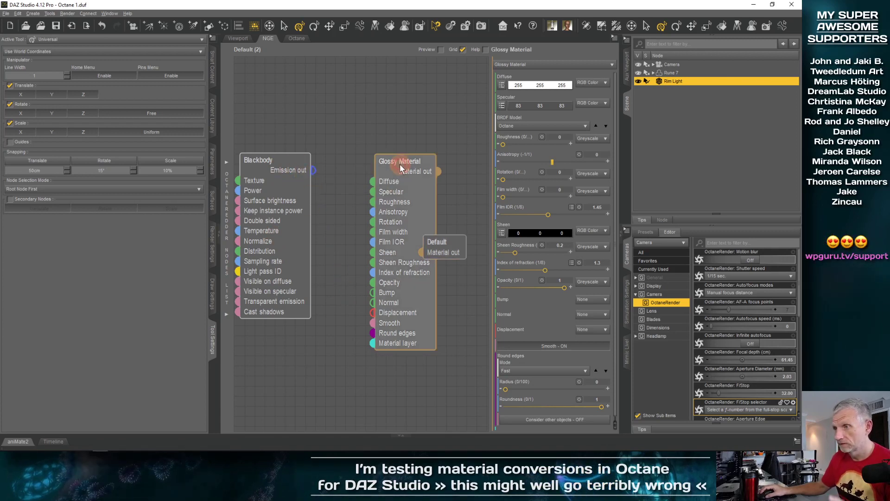
pyautogui.click(564, 64)
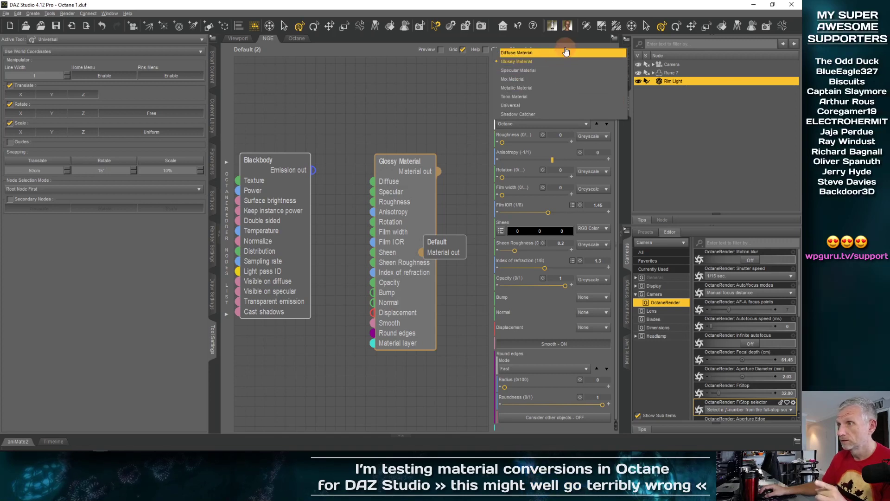
pyautogui.click(564, 52)
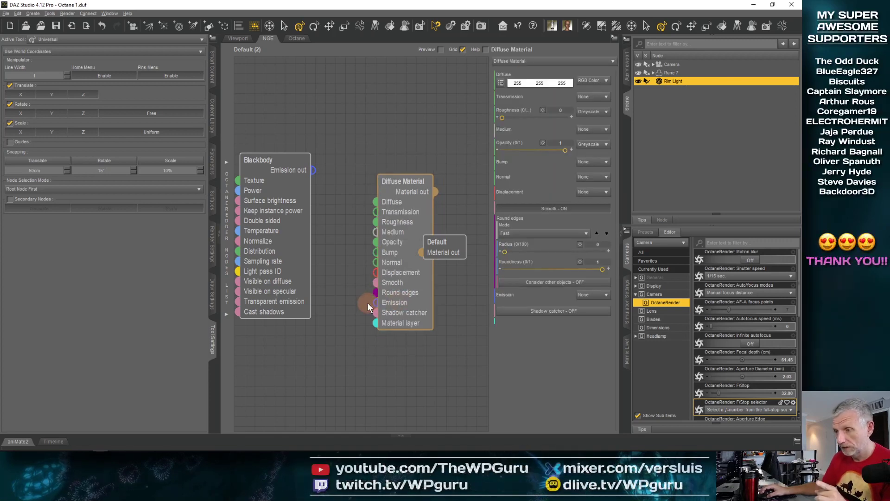
pyautogui.moveTo(313, 168); pyautogui.dragTo(375, 302)
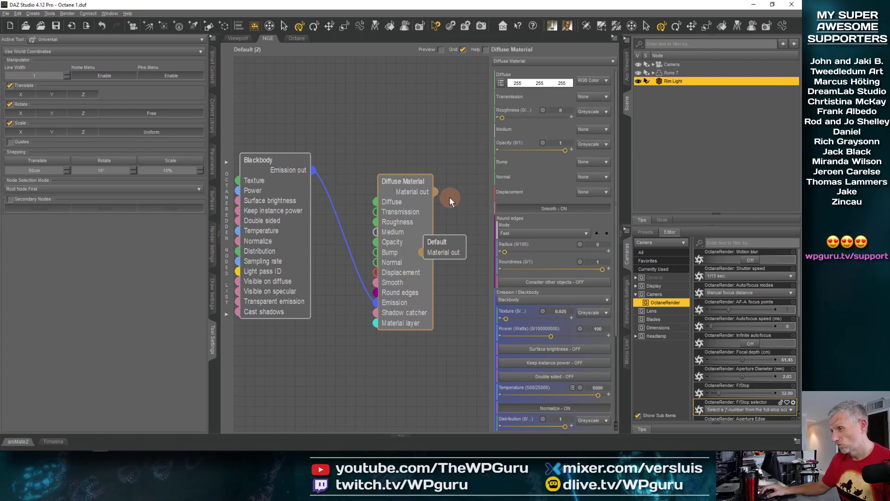
# - Open the OctaneRender Viewport and render the scene through the Camera
pyautogui.click(297, 38)
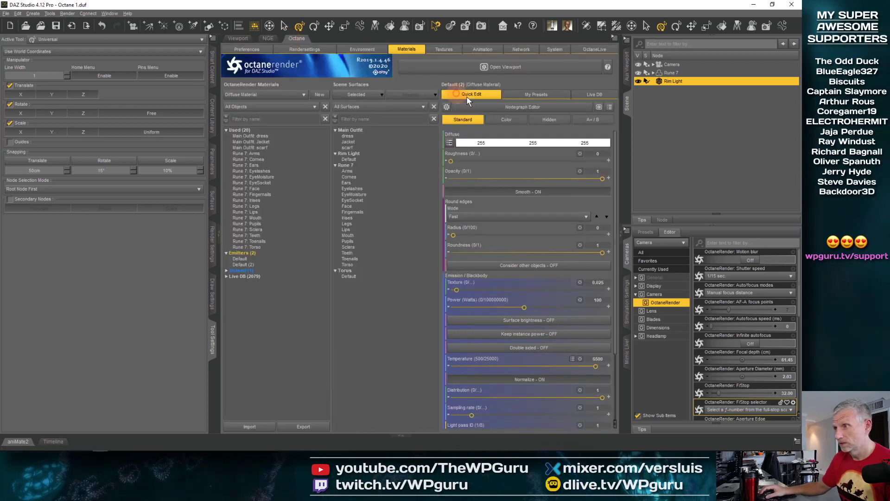
pyautogui.click(544, 69)
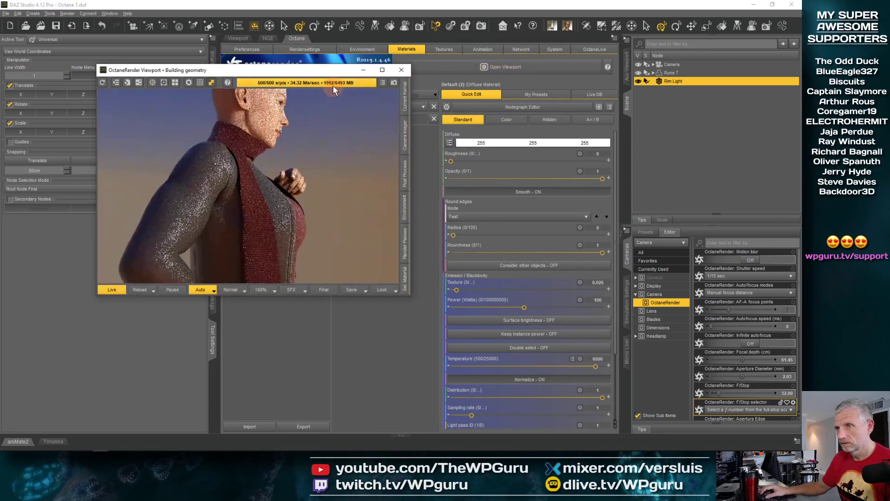
pyautogui.moveTo(335, 74); pyautogui.dragTo(272, 95)
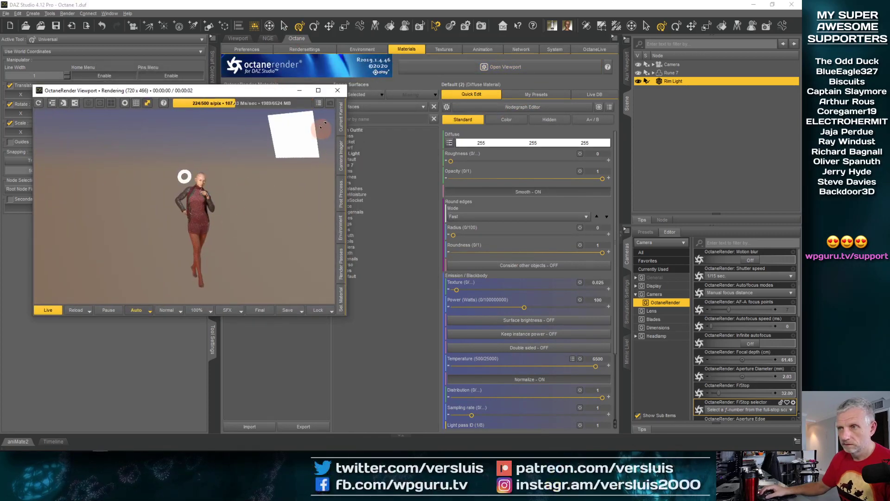
pyautogui.click(327, 102)
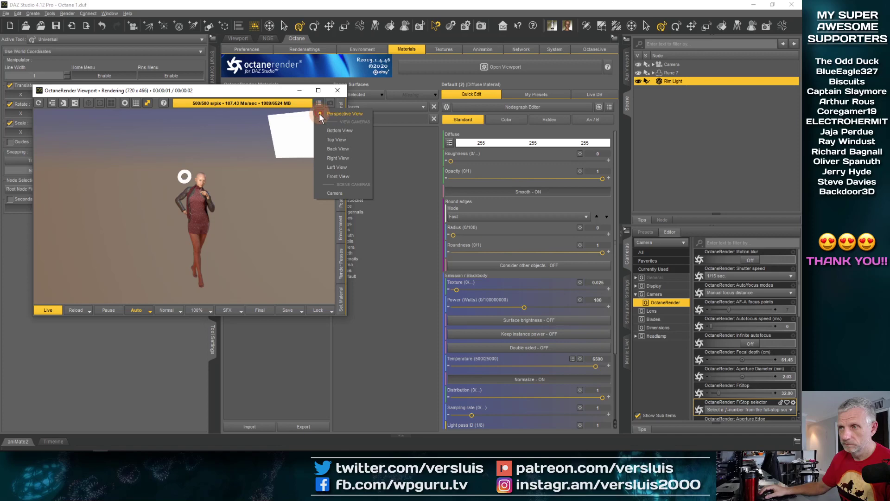
pyautogui.click(331, 191)
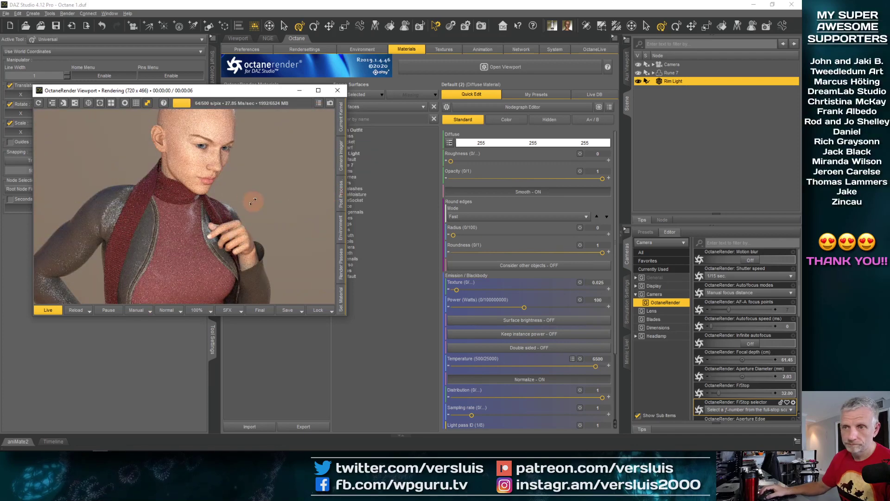
# - Select the scene Camera and reframe its view so the figure's whole head has space above it
pyautogui.click(238, 38)
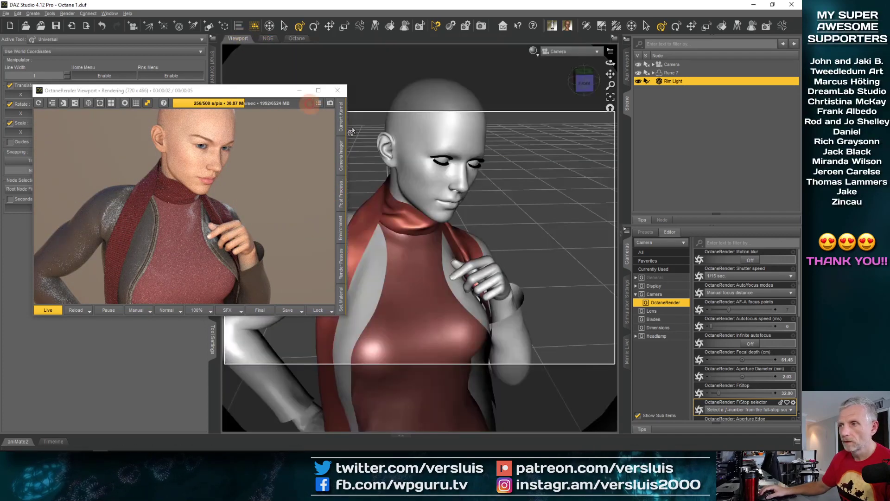
pyautogui.click(670, 65)
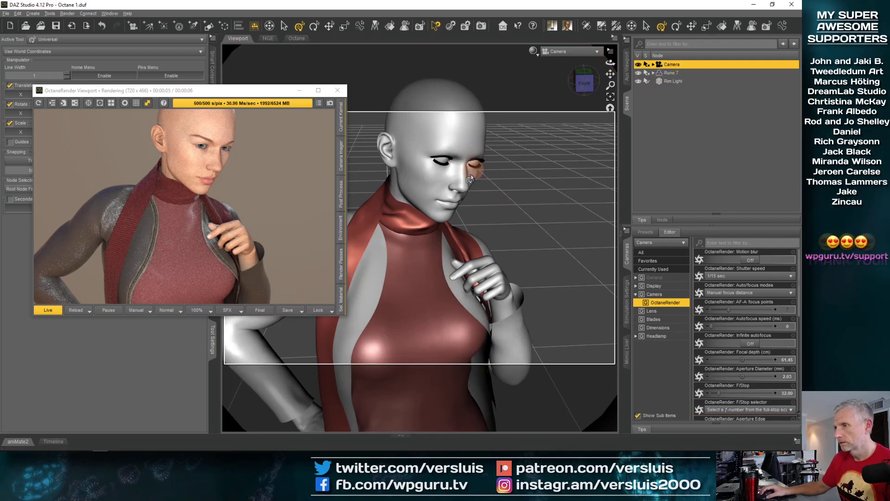
pyautogui.moveTo(452, 182); pyautogui.dragTo(447, 239, button='middle')
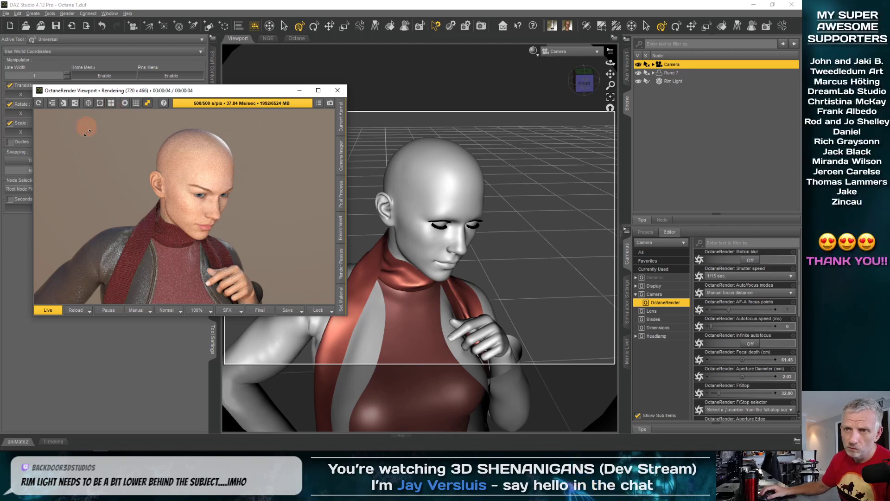
# - In Perspective View, move the Rim Light across to the figure's right side and rotate it toward the figure
pyautogui.click(599, 51)
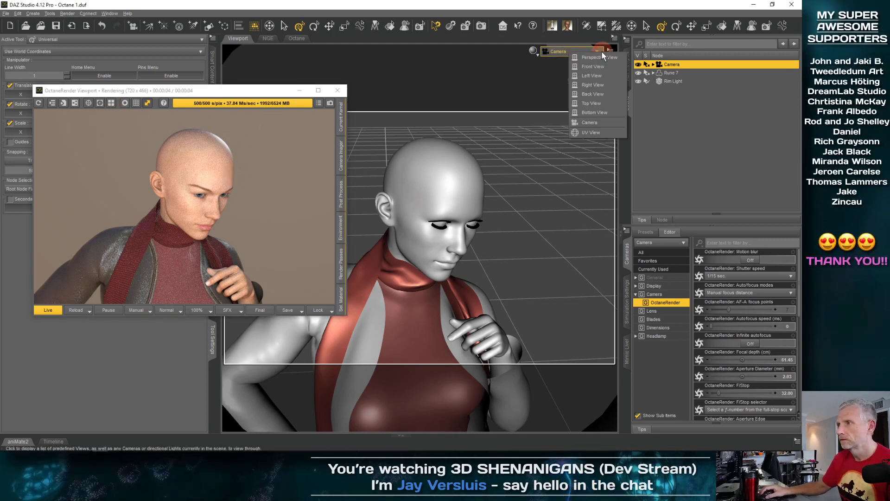
pyautogui.click(594, 65)
pyautogui.moveTo(502, 180); pyautogui.dragTo(536, 153, button='middle')
pyautogui.click(563, 119)
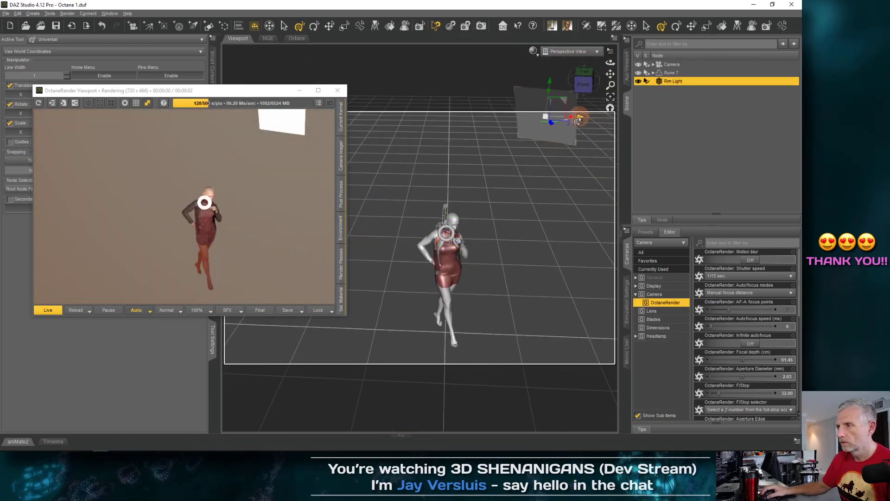
pyautogui.moveTo(567, 119); pyautogui.dragTo(441, 119)
pyautogui.moveTo(441, 119); pyautogui.dragTo(416, 123, button='middle')
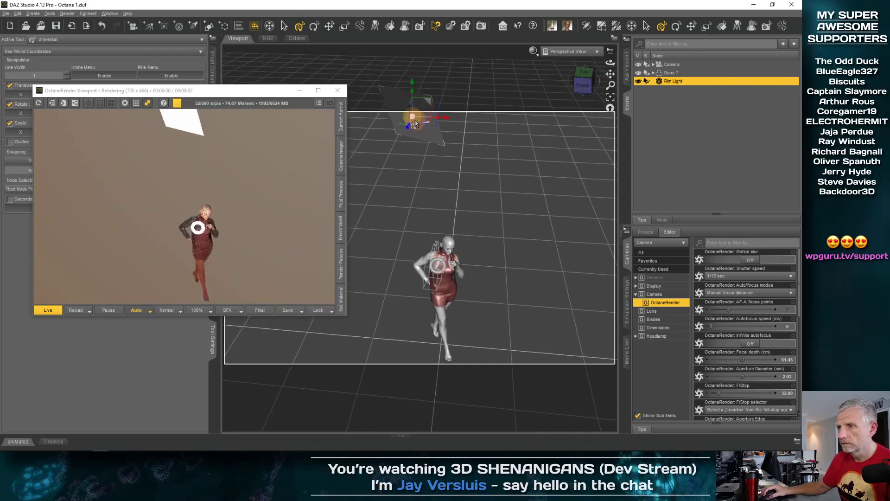
pyautogui.moveTo(414, 129); pyautogui.dragTo(426, 126)
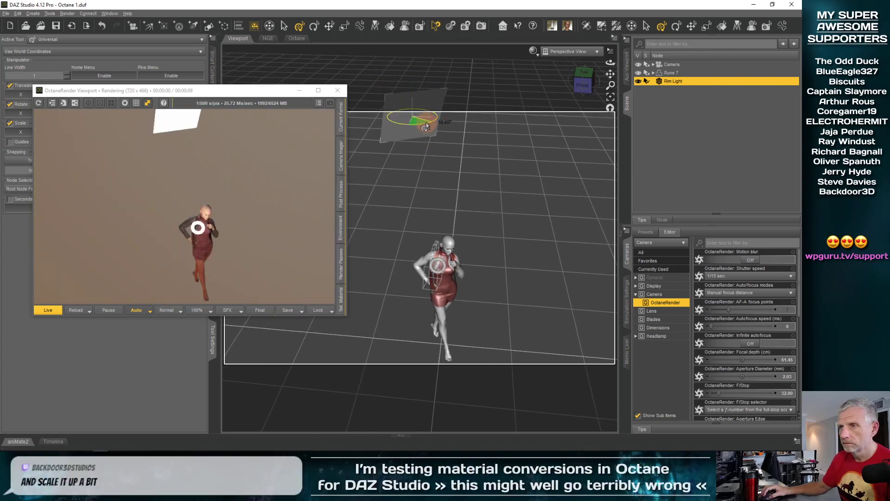
# - Render the repositioned rim light through the Camera and bring up the Aux Viewport
pyautogui.click(319, 103)
pyautogui.click(336, 193)
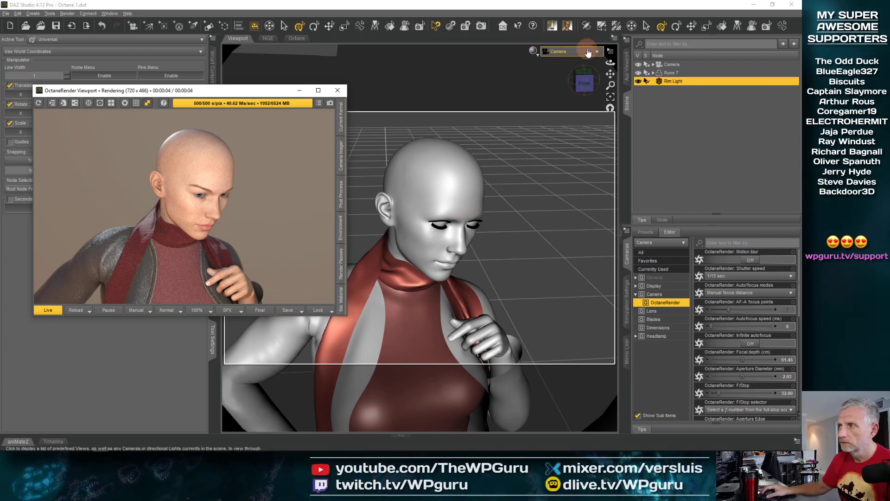
pyautogui.click(572, 51)
pyautogui.click(626, 74)
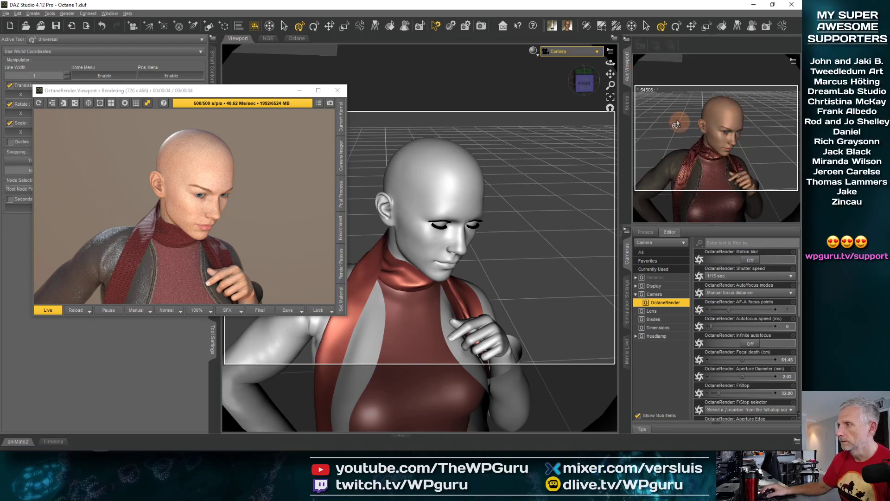
# - In Perspective View, lower the Rim Light slightly and scale it up uniformly to about twice its size
pyautogui.click(592, 52)
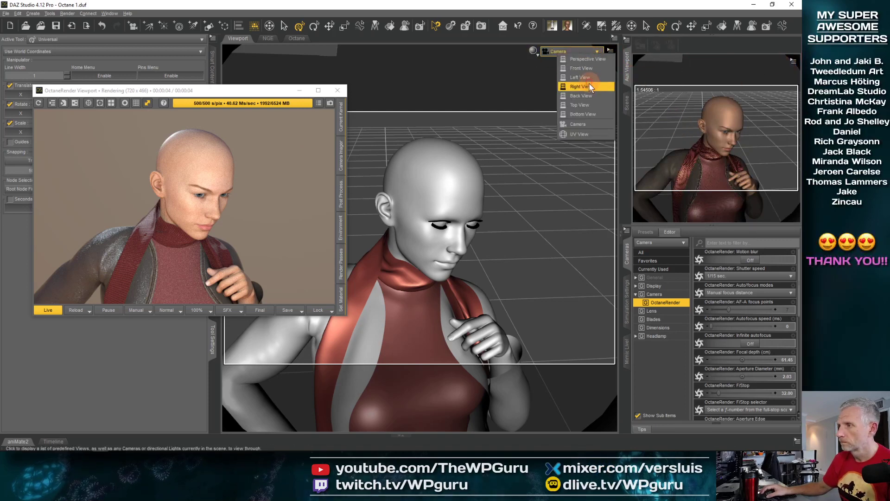
pyautogui.click(586, 59)
pyautogui.moveTo(482, 173); pyautogui.dragTo(494, 135, button='middle')
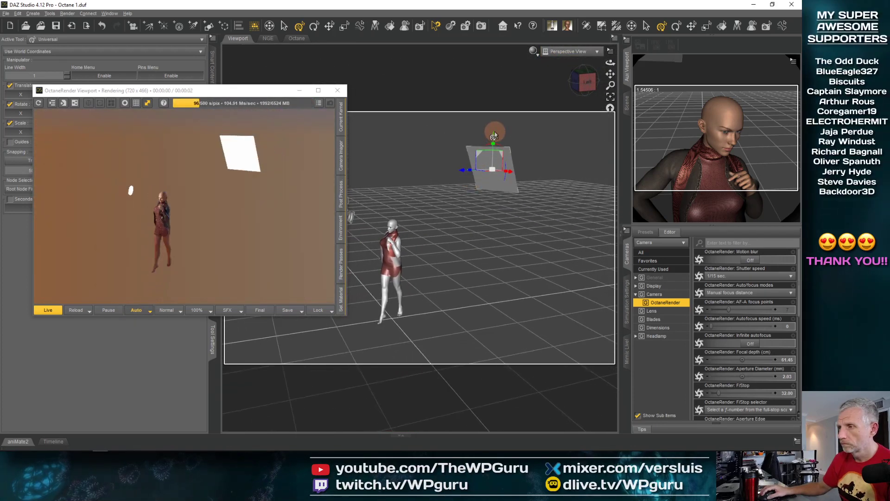
pyautogui.moveTo(492, 139); pyautogui.dragTo(492, 156)
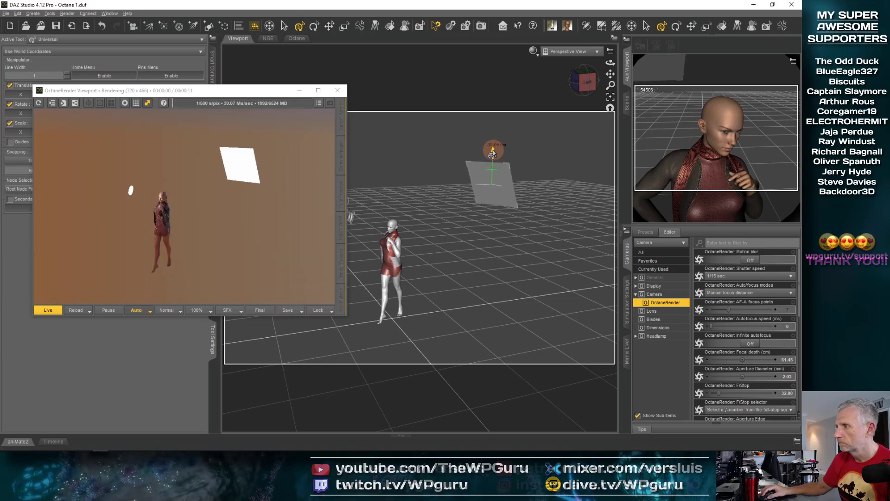
pyautogui.moveTo(455, 254); pyautogui.dragTo(464, 260, button='middle')
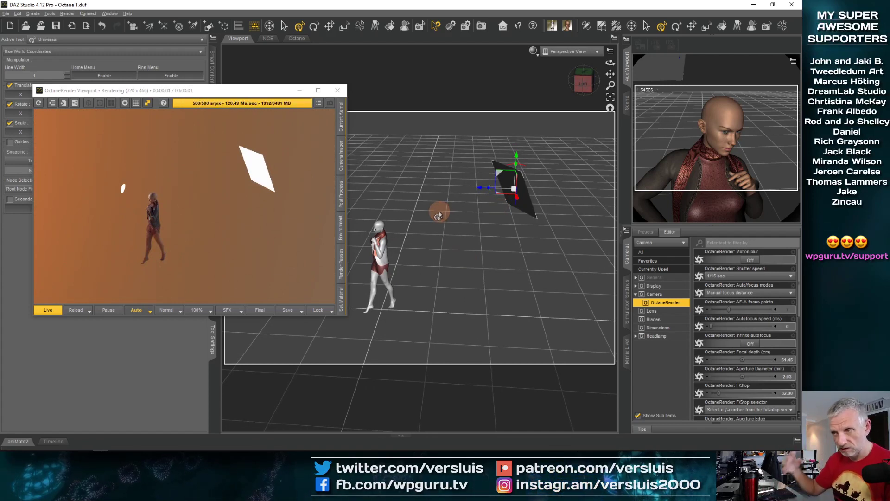
pyautogui.moveTo(512, 193); pyautogui.dragTo(529, 193)
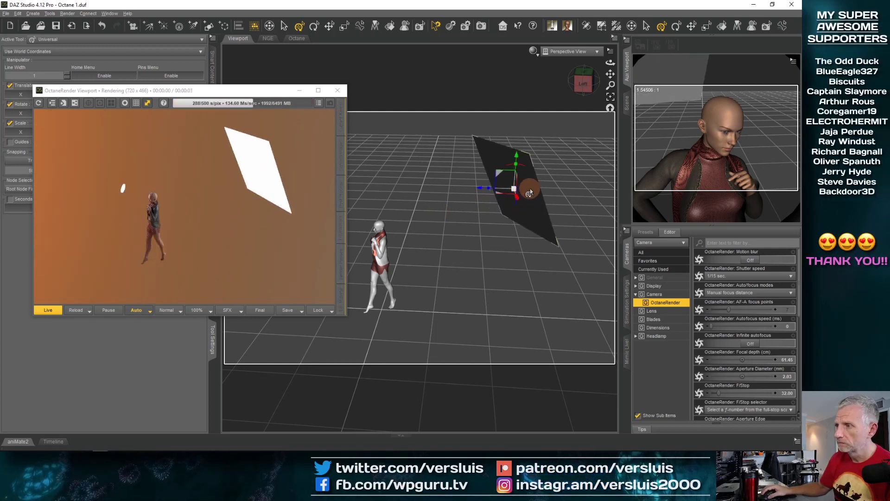
# - Raise the Rim Light slightly in Perspective View and render the result through the Camera
pyautogui.moveTo(515, 160); pyautogui.dragTo(512, 140)
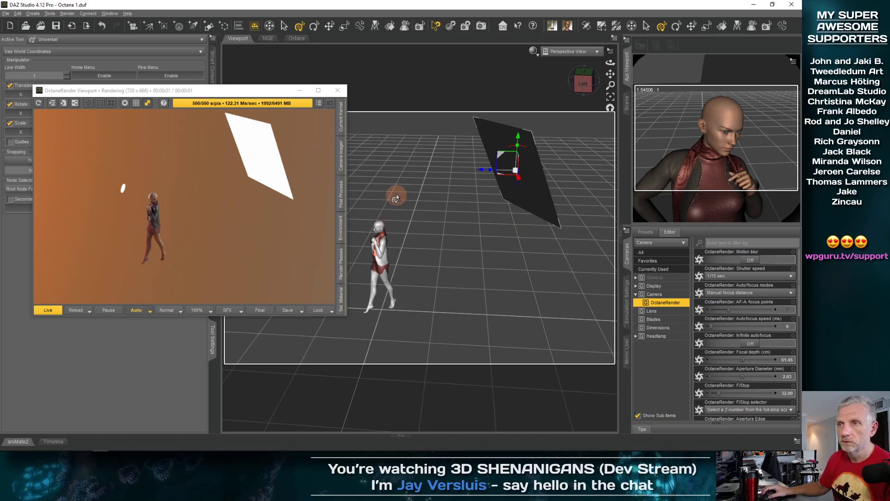
pyautogui.click(289, 90)
pyautogui.click(319, 105)
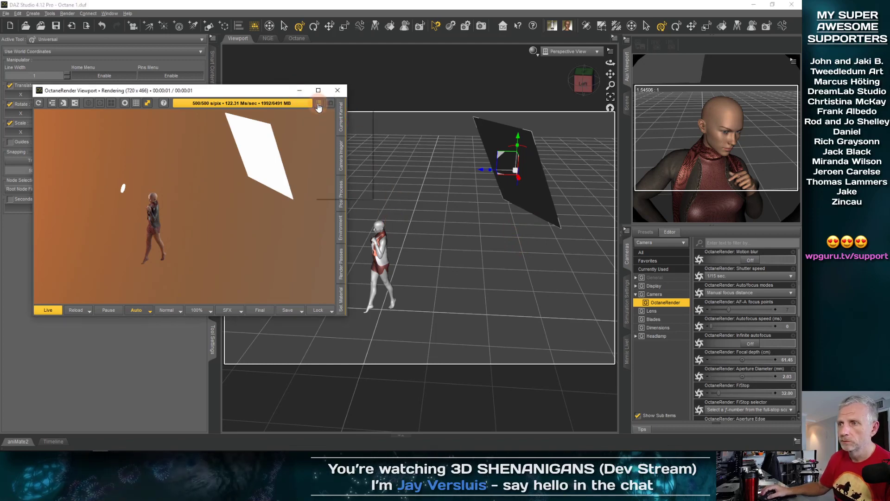
pyautogui.click(318, 202)
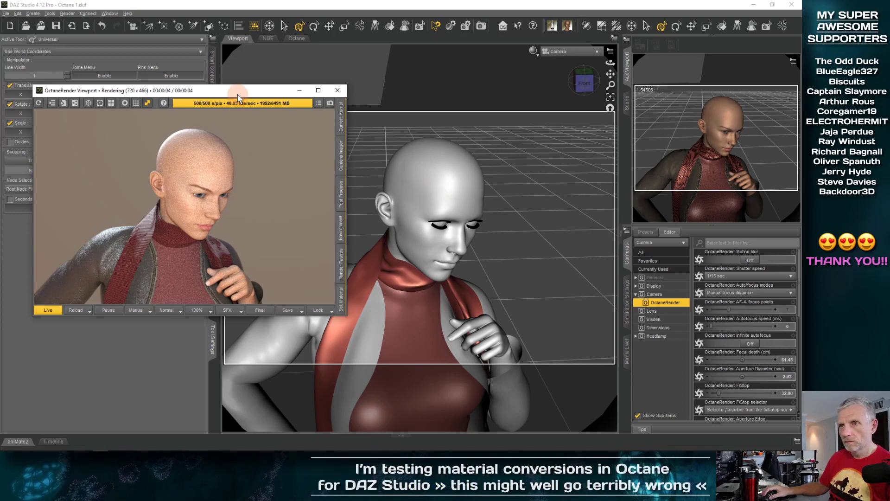
# - Enlarge the OctaneRender Viewport to 775 x 487 clear of the figure and set the Camera view's draw style to Texture Shaded
pyautogui.moveTo(244, 95); pyautogui.dragTo(727, 67)
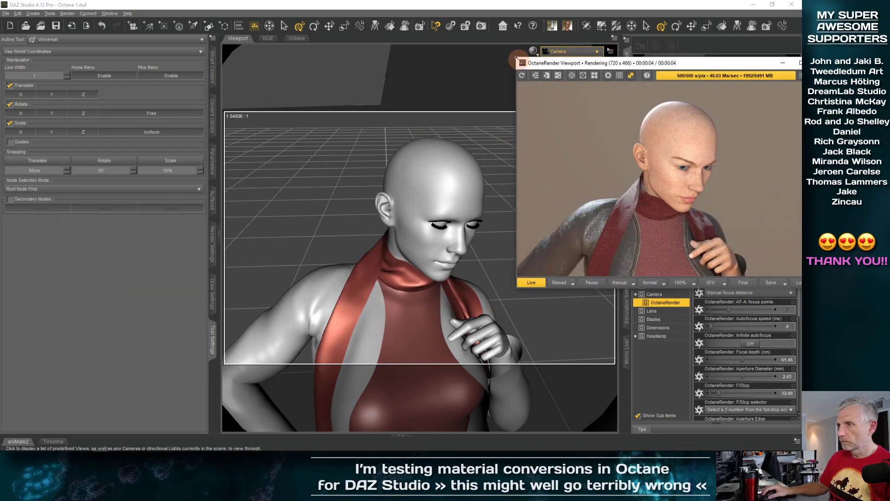
pyautogui.moveTo(518, 59); pyautogui.dragTo(493, 48)
pyautogui.moveTo(552, 55); pyautogui.dragTo(722, 56)
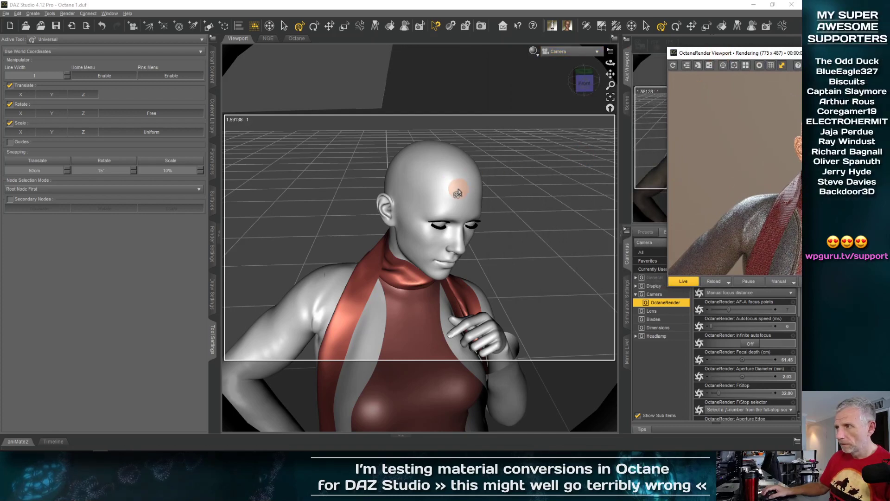
pyautogui.click(532, 51)
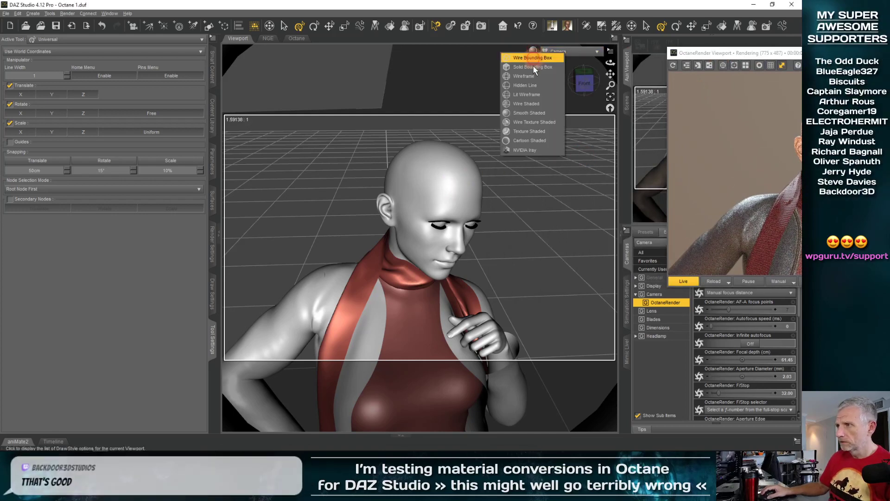
pyautogui.click(533, 132)
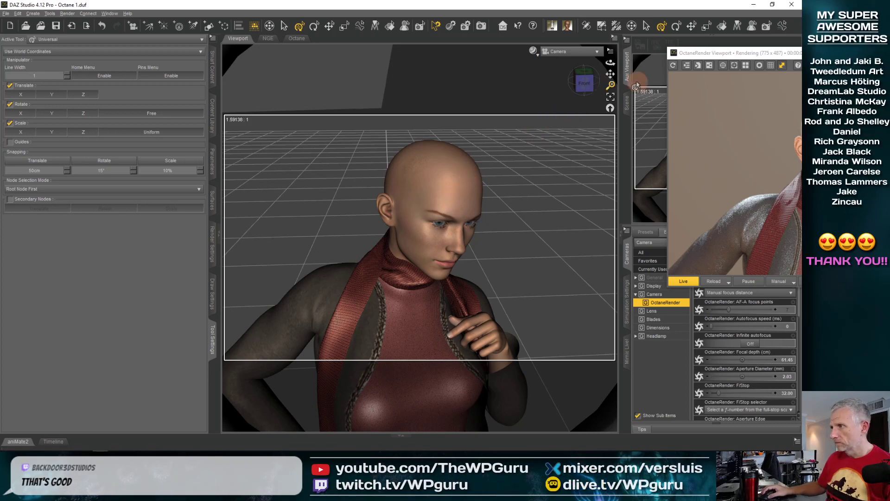
# - Show the scene hierarchy and rotate Rune 7's head so the face turns toward the camera
pyautogui.click(627, 102)
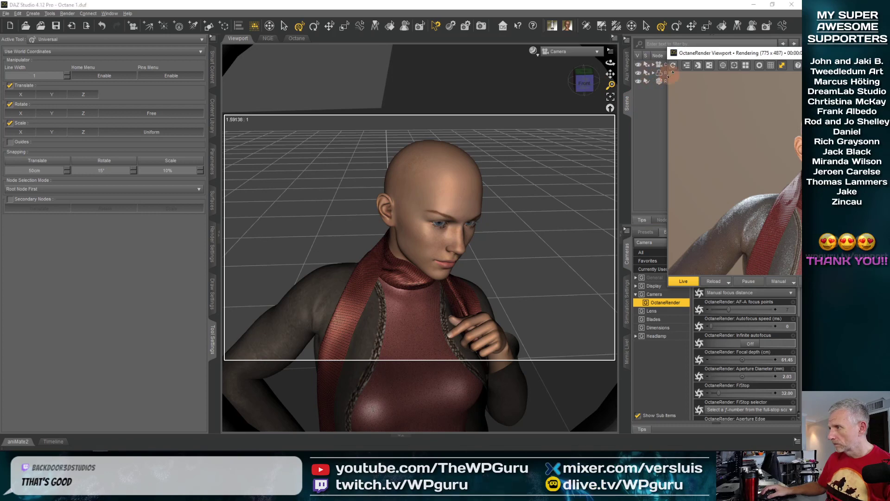
pyautogui.moveTo(694, 54); pyautogui.dragTo(724, 47)
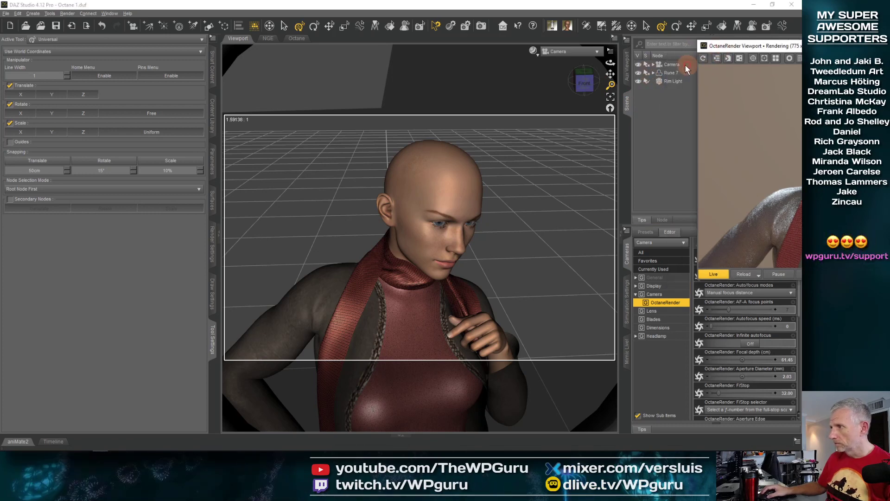
pyautogui.click(464, 214)
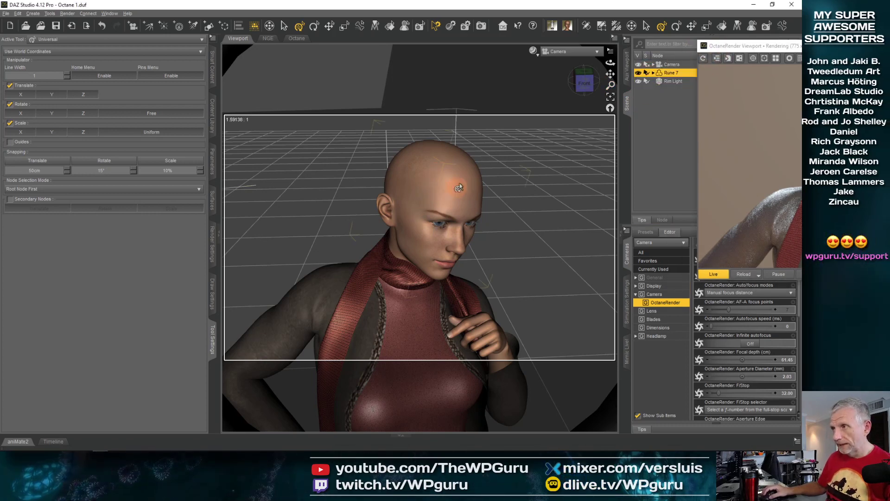
pyautogui.click(429, 197)
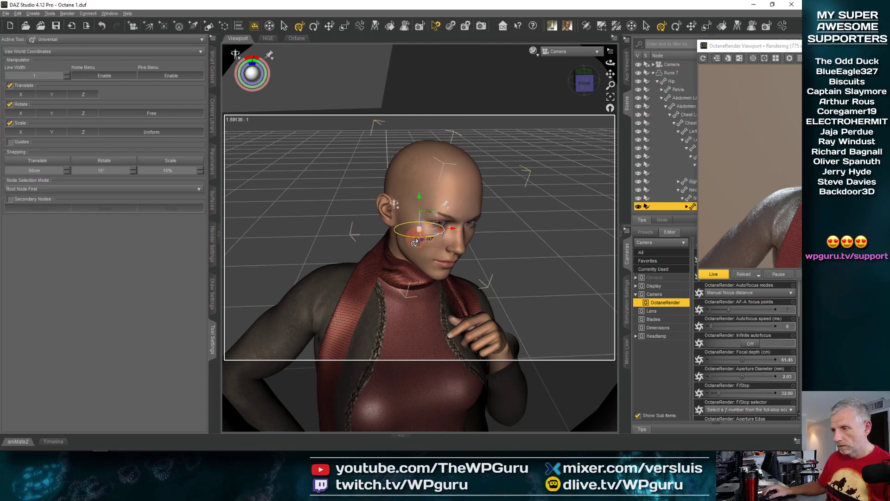
pyautogui.moveTo(416, 242); pyautogui.dragTo(411, 243)
pyautogui.hotkey('ctrl', 'z')
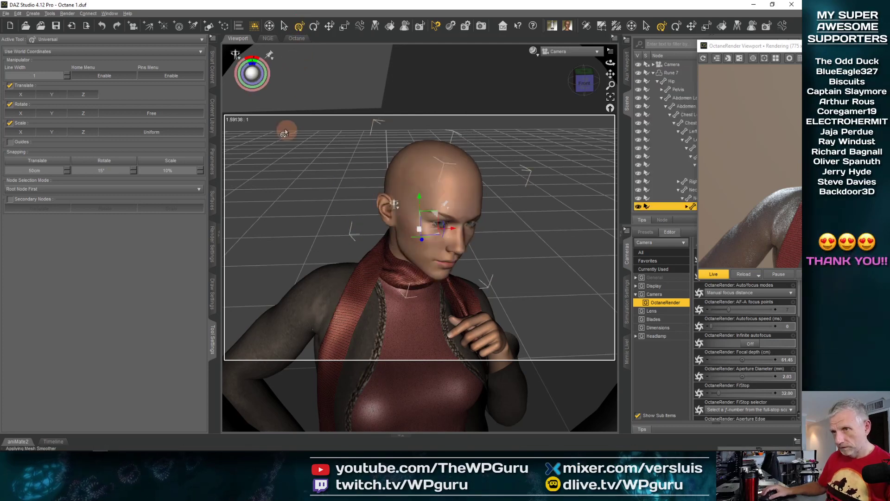
pyautogui.moveTo(253, 75); pyautogui.dragTo(254, 71)
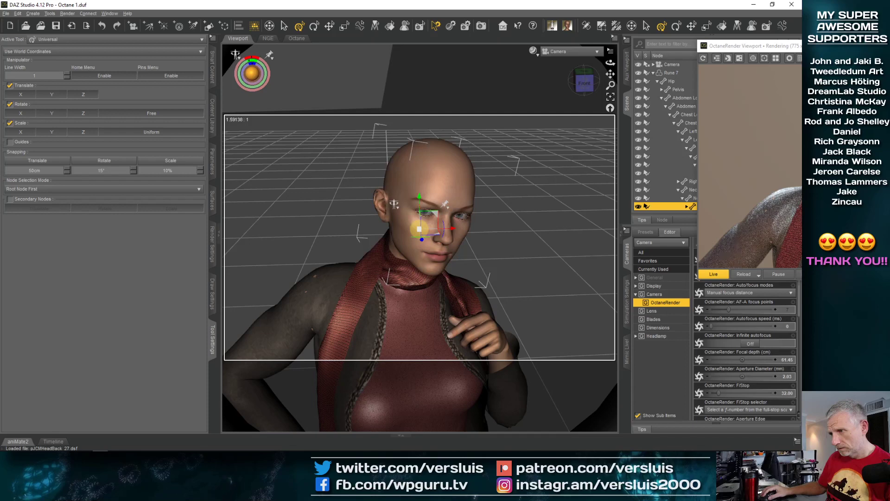
pyautogui.moveTo(420, 229); pyautogui.dragTo(419, 229)
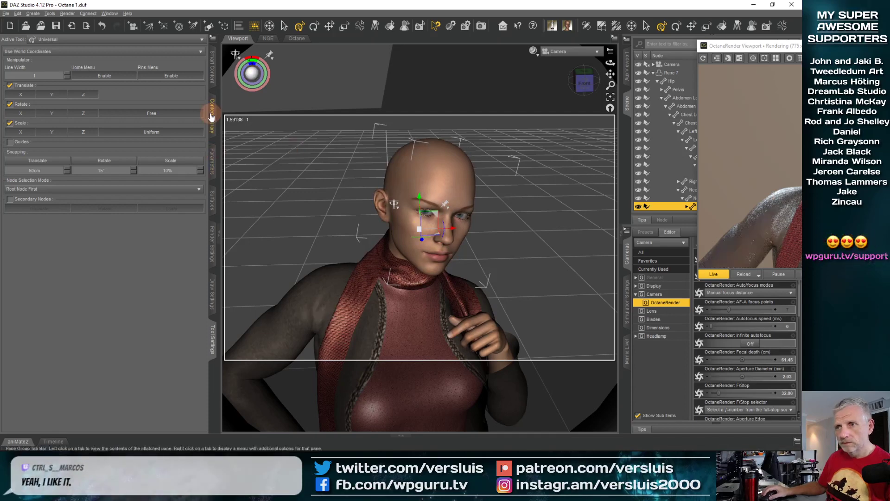
# - Filter the head's pose controls for "eyes" and set Eyes Side-Side to -23.5% and Eyes Squint to 63.3%
pyautogui.click(213, 167)
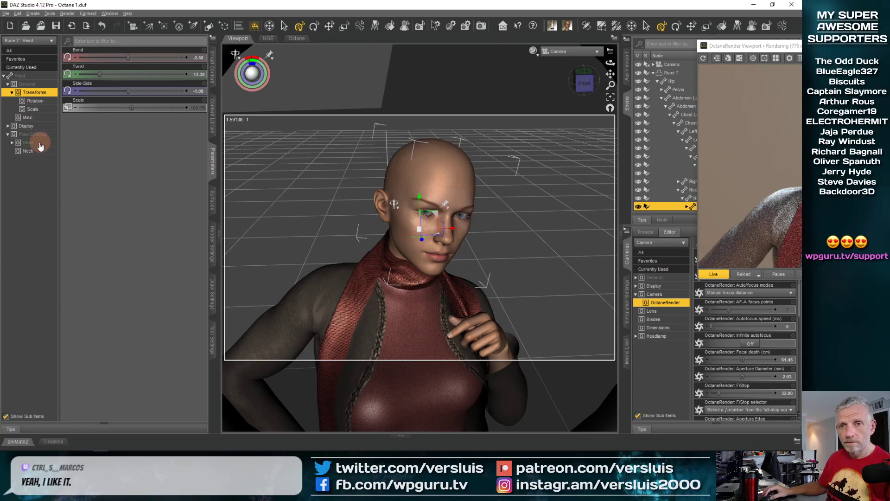
pyautogui.click(42, 143)
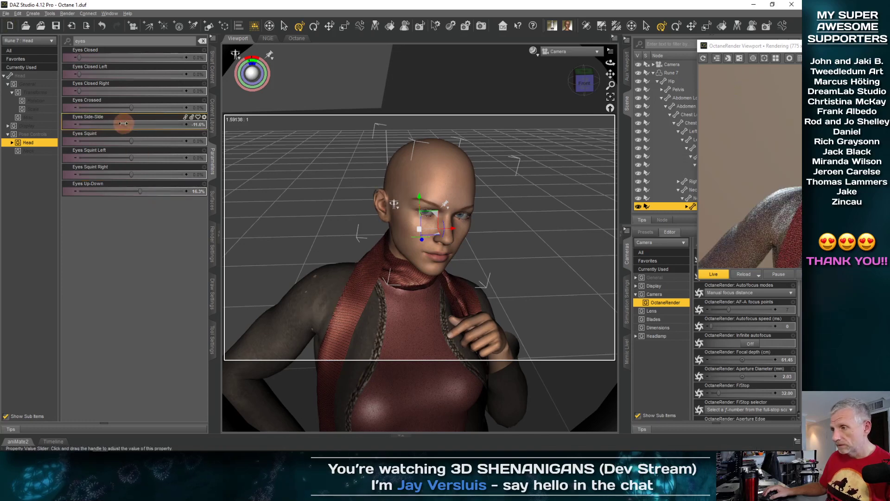
pyautogui.moveTo(118, 124)
pyautogui.mouseDown()
pyautogui.moveTo(136, 124)
pyautogui.moveTo(120, 124)
pyautogui.mouseUp()
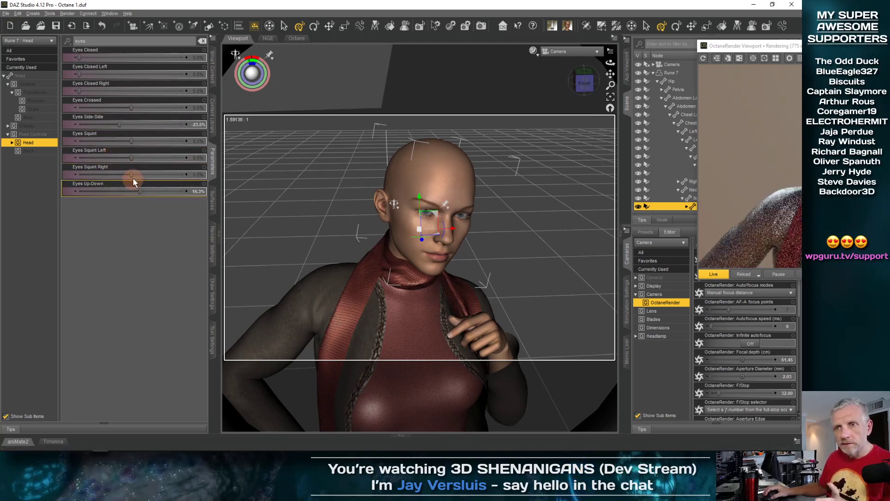
pyautogui.moveTo(131, 139); pyautogui.dragTo(153, 139)
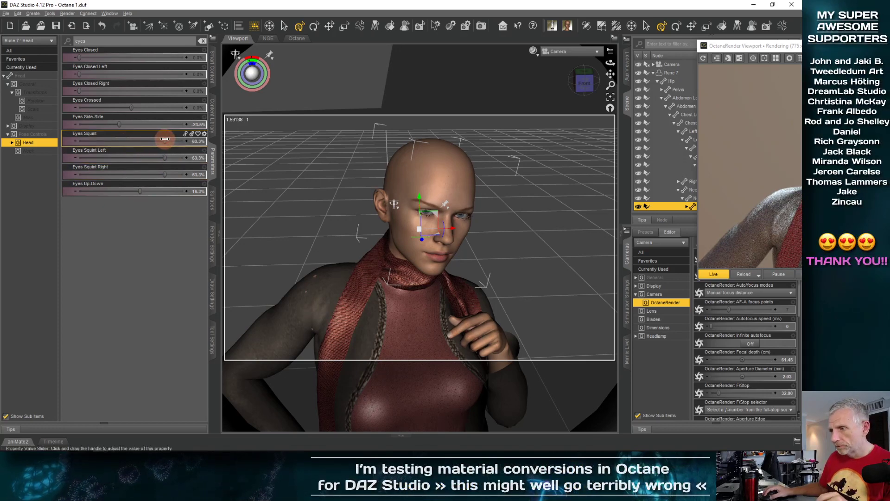
# - Bring the Octane render into full view to examine the new head and eye pose, and move it clear of the figure
pyautogui.click(735, 48)
pyautogui.moveTo(735, 48); pyautogui.dragTo(260, 80)
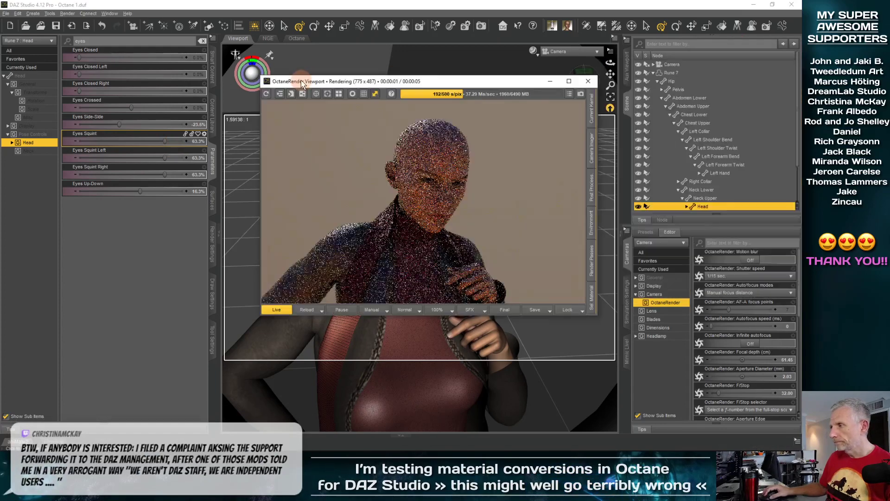
pyautogui.click(416, 84)
pyautogui.moveTo(418, 84); pyautogui.dragTo(268, 72)
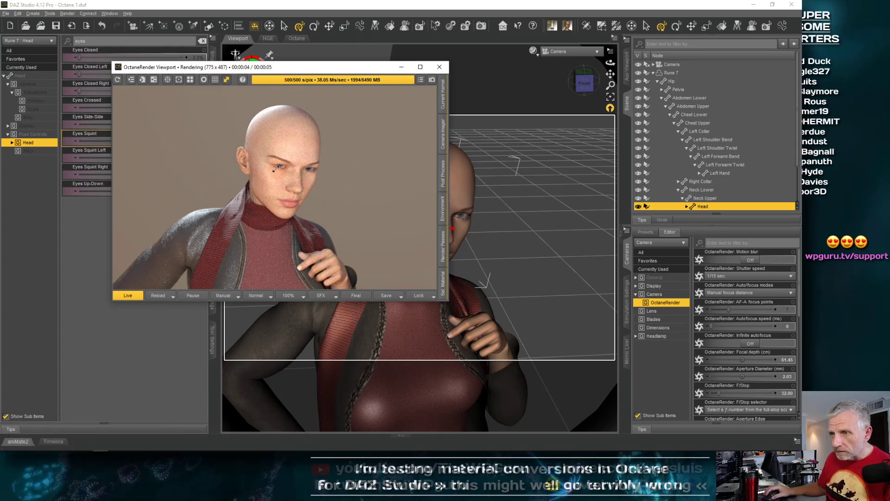
pyautogui.moveTo(325, 69); pyautogui.dragTo(613, 42)
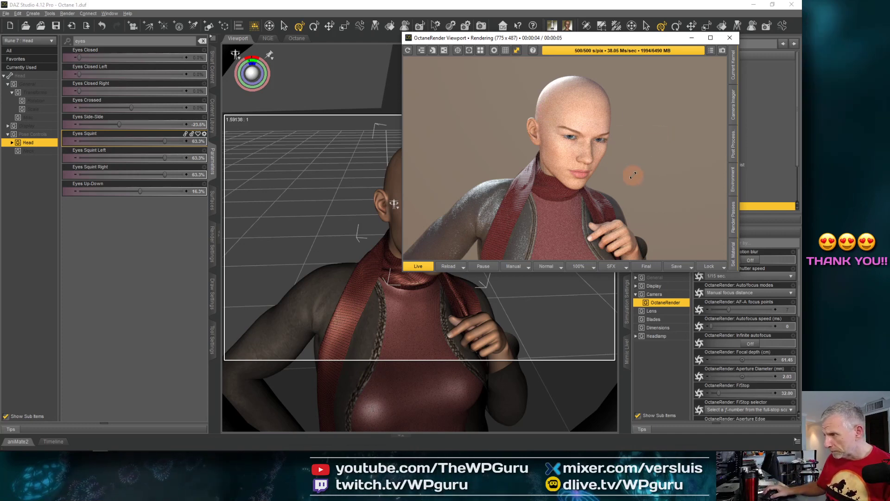
pyautogui.moveTo(602, 38); pyautogui.dragTo(716, 40)
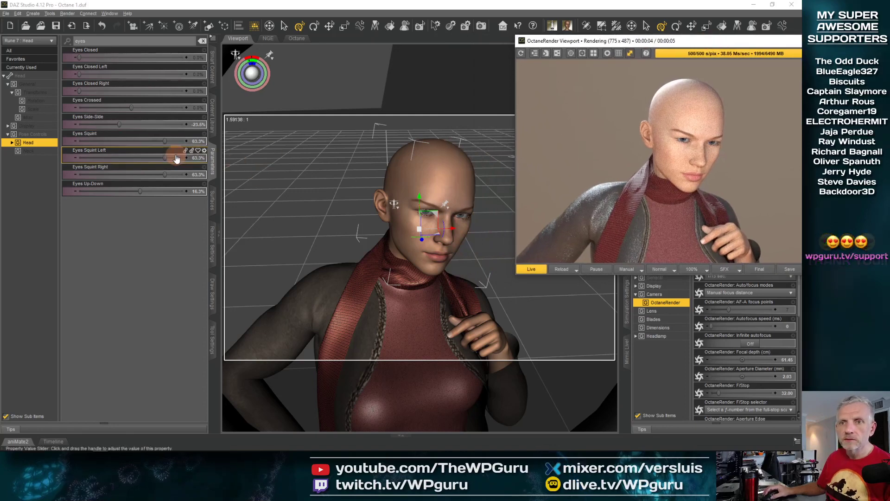
# - Filter the head's pose controls for "mouth", set Mouth Narrow to 23.5%, and clear the filter
pyautogui.click(202, 41)
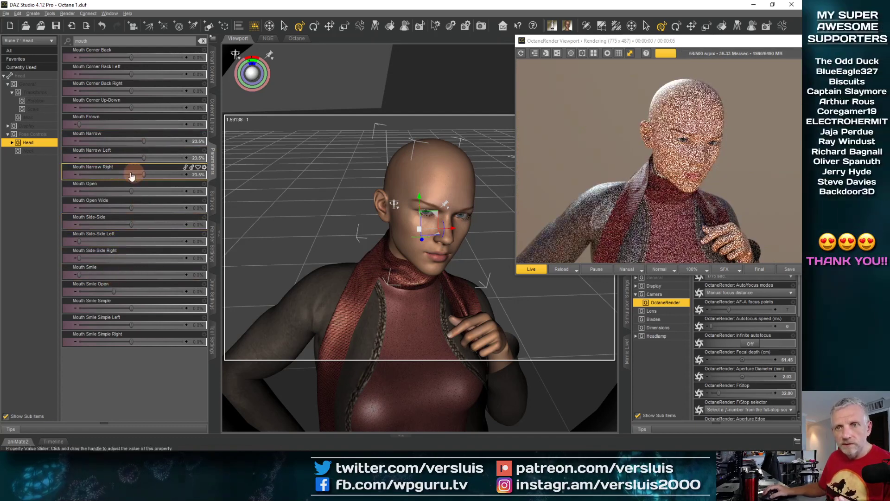
pyautogui.click(203, 43)
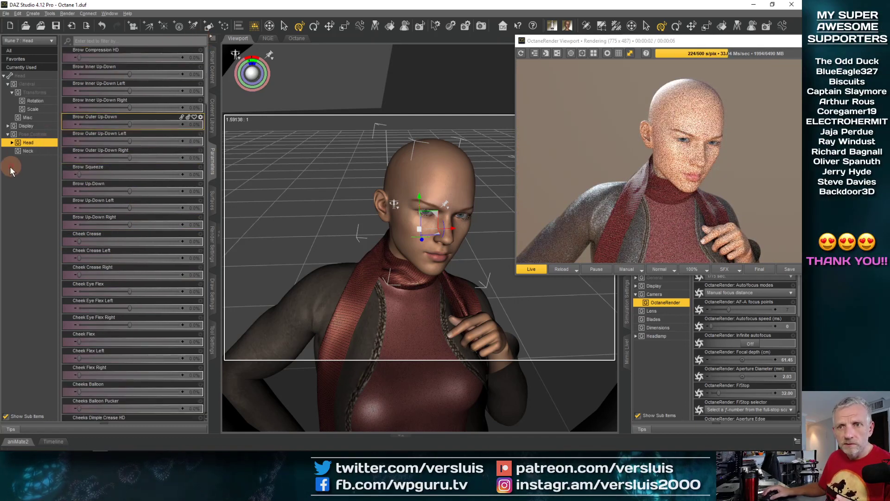
# - Try the Frown and Surprised expressions on Rune 7's head
pyautogui.click(13, 143)
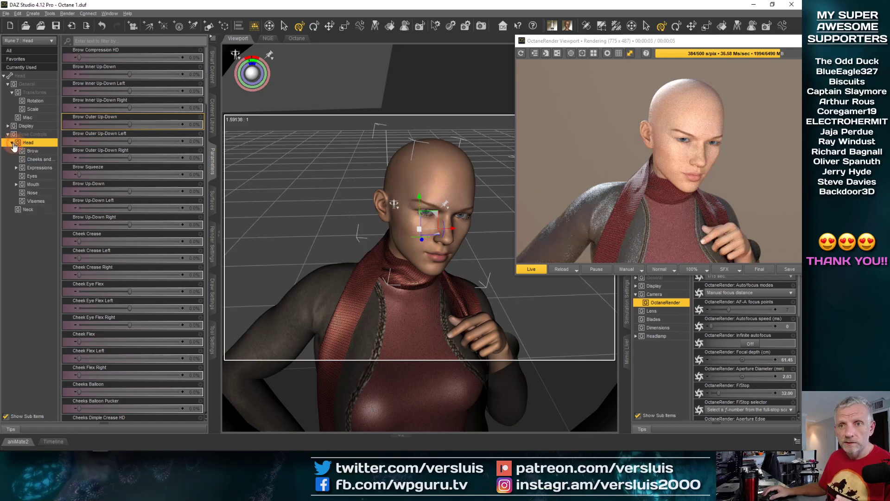
pyautogui.click(39, 167)
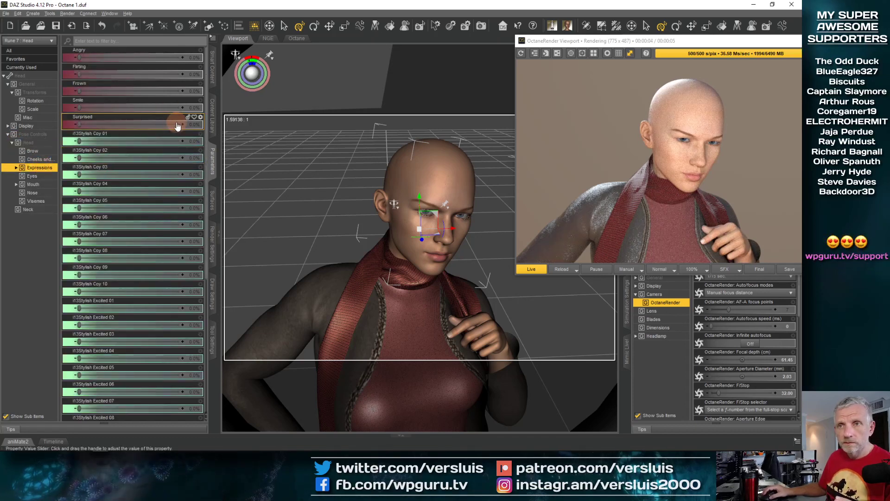
pyautogui.moveTo(83, 90); pyautogui.dragTo(14, 96)
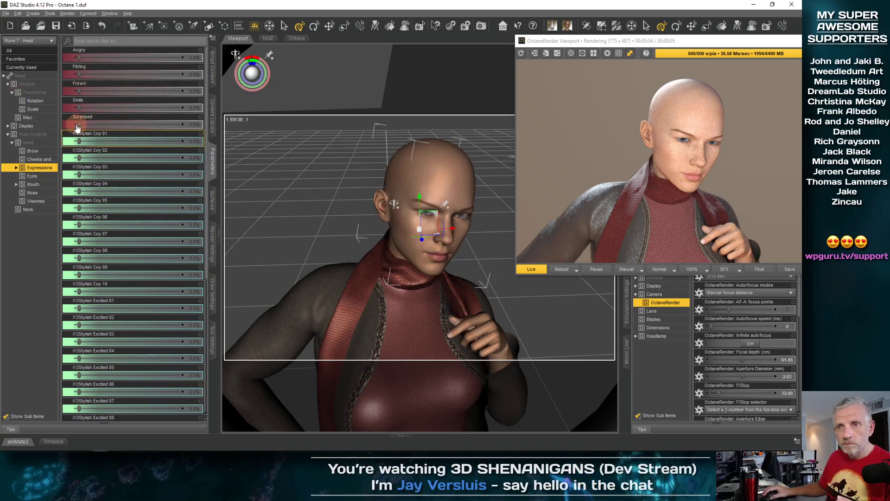
pyautogui.moveTo(79, 124); pyautogui.dragTo(40, 125)
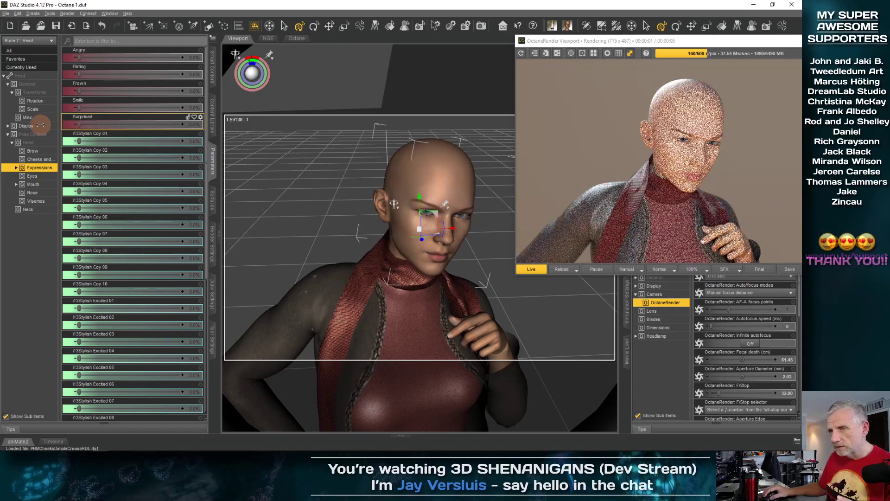
# - Look through the available head expressions, including the i13 Stylish coy, excited and shy sets
pyautogui.scroll(-2, 119, 139)
pyautogui.scroll(-6, 118, 135)
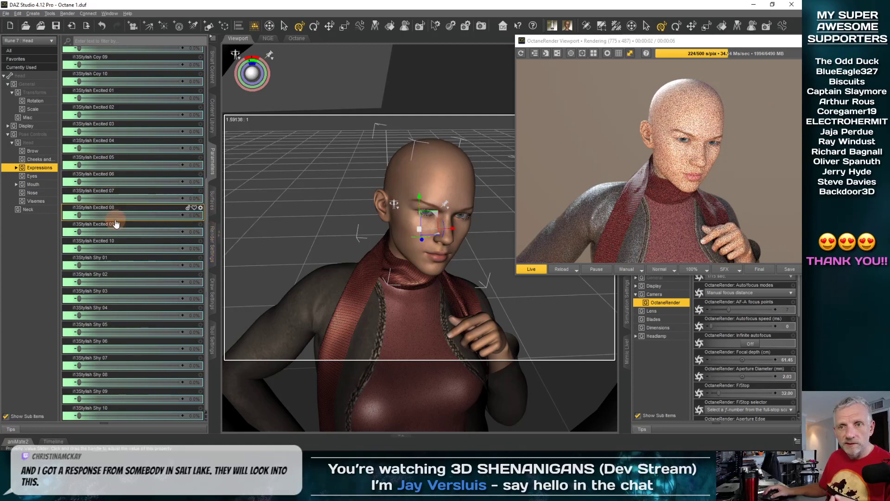
pyautogui.click(15, 168)
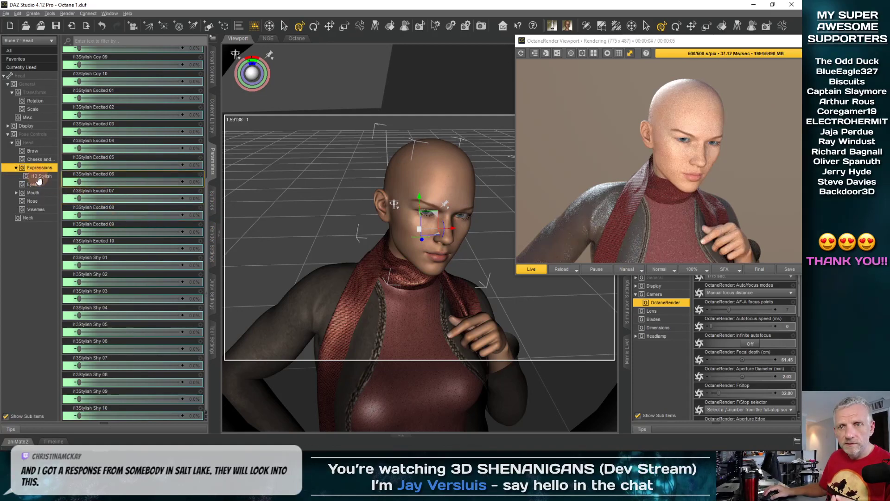
pyautogui.click(39, 176)
pyautogui.scroll(2, 209, 85)
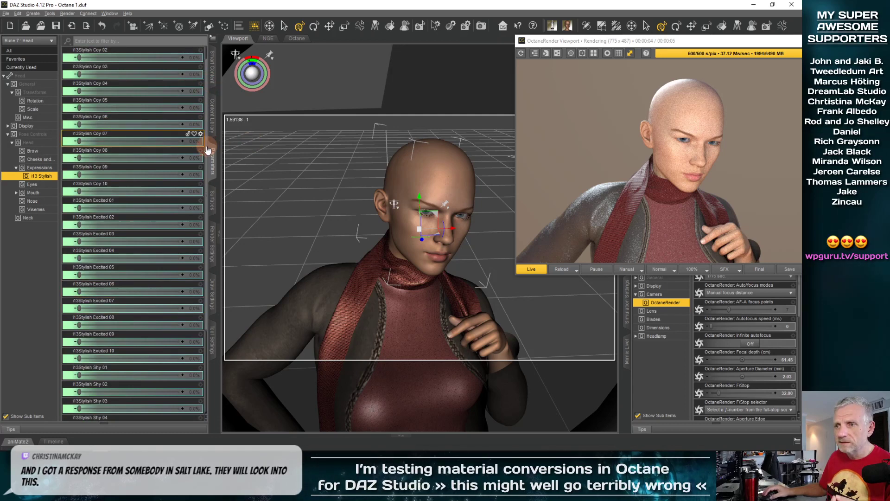
pyautogui.scroll(1, 202, 84)
pyautogui.click(39, 170)
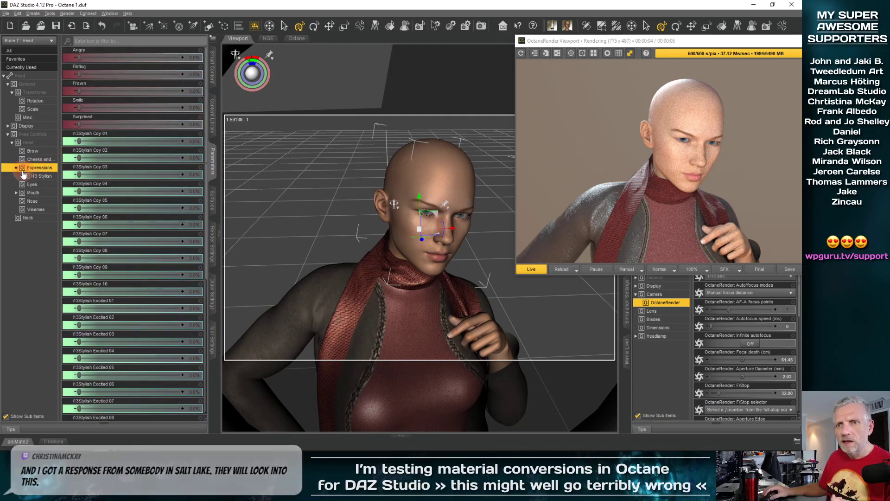
pyautogui.click(17, 168)
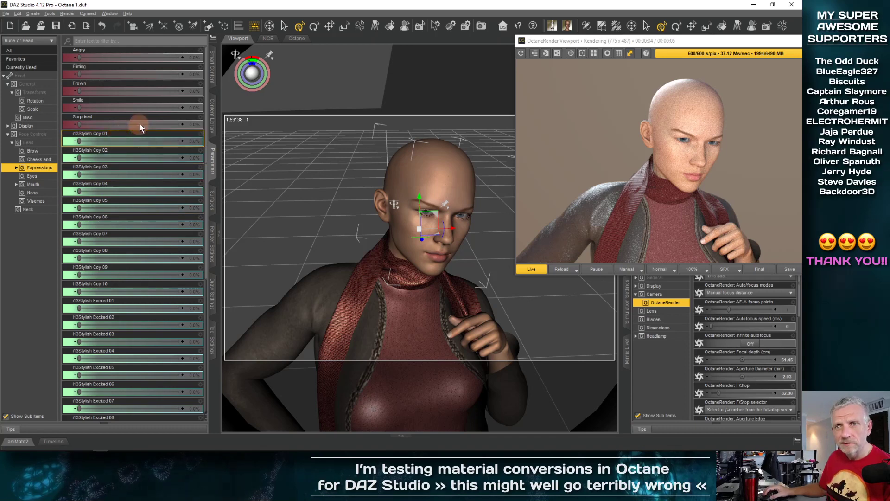
# - Try the Flirting expression on the head and bring the Octane render into full view to inspect the face
pyautogui.moveTo(78, 73)
pyautogui.mouseDown()
pyautogui.moveTo(121, 74)
pyautogui.moveTo(78, 74)
pyautogui.mouseUp()
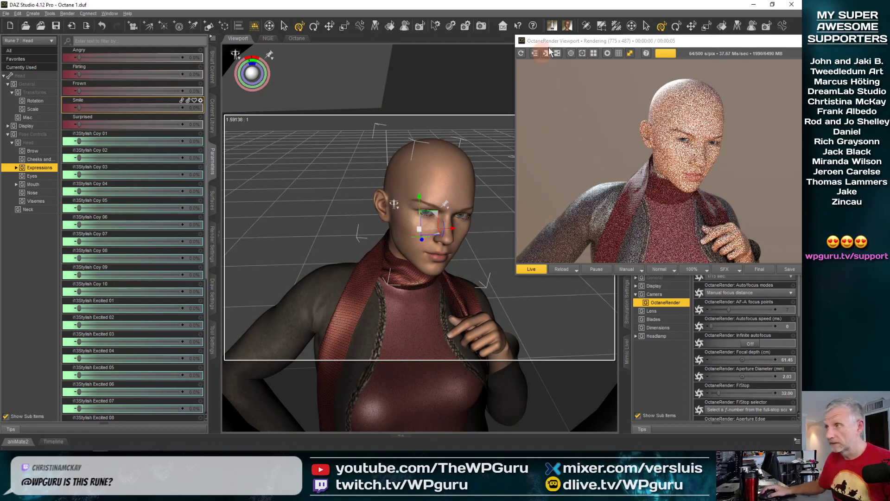
pyautogui.moveTo(598, 42); pyautogui.dragTo(446, 43)
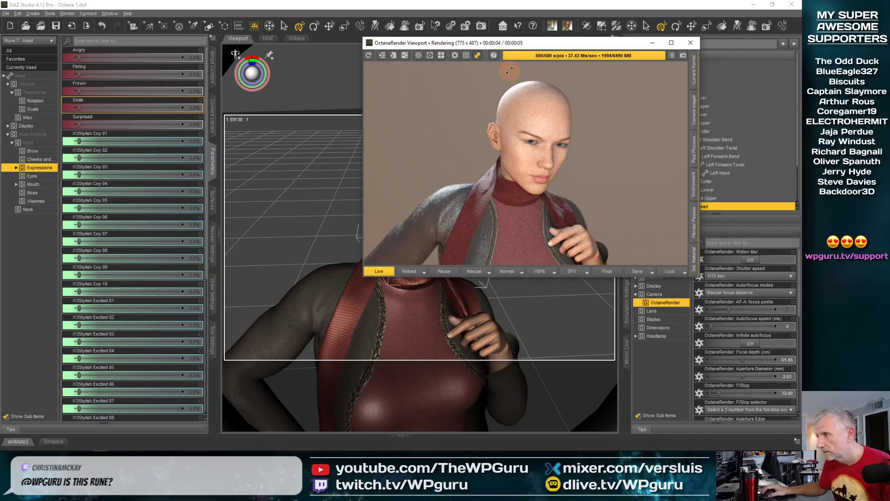
# - Compare the Octane render of the face with the posed figure in the scene viewport, and close the render window
pyautogui.moveTo(509, 43); pyautogui.dragTo(563, 60)
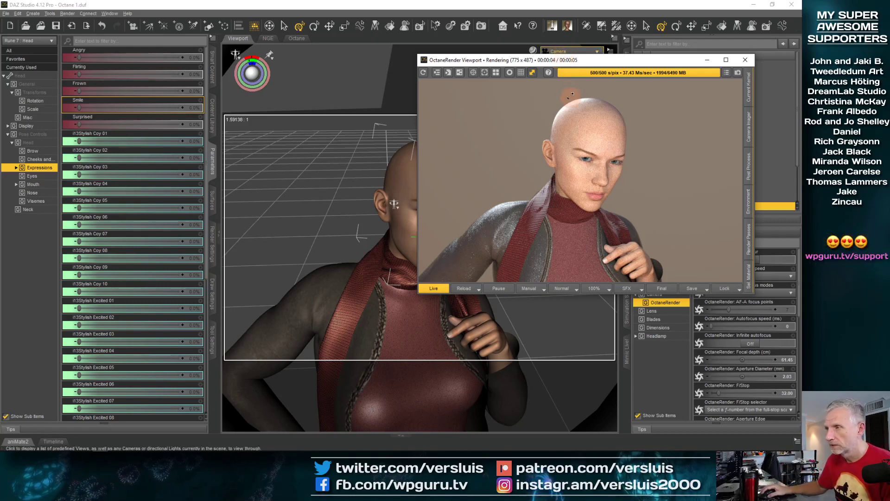
pyautogui.moveTo(559, 65); pyautogui.dragTo(706, 72)
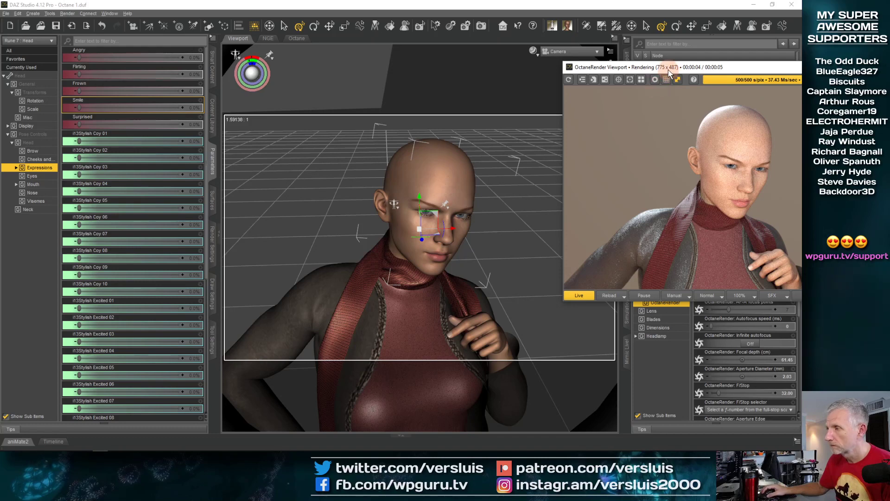
pyautogui.moveTo(669, 72); pyautogui.dragTo(570, 55)
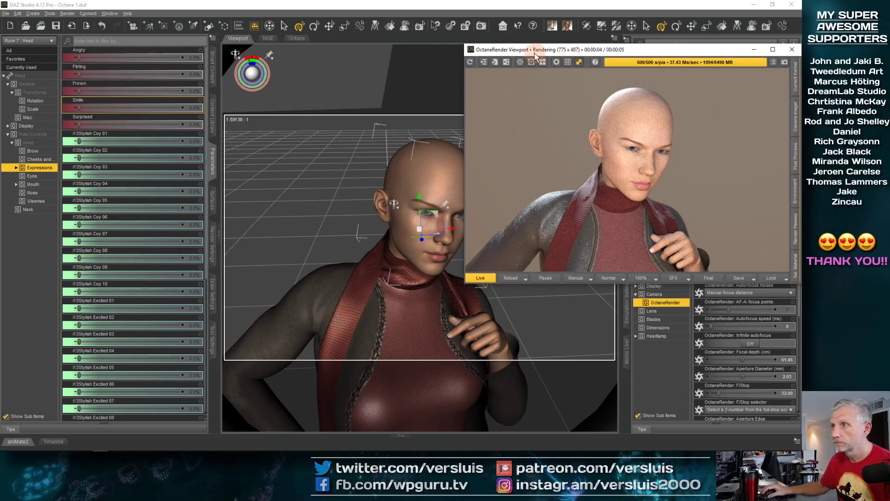
pyautogui.moveTo(535, 57); pyautogui.dragTo(424, 82)
pyautogui.click(680, 75)
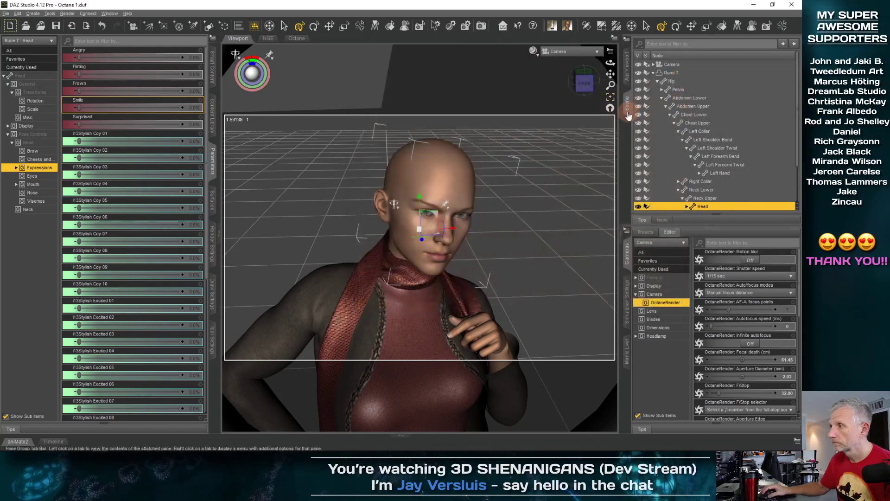
# - Select Rune 7, turn off context filtering in Smart Content, and list the Hair products
pyautogui.click(659, 74)
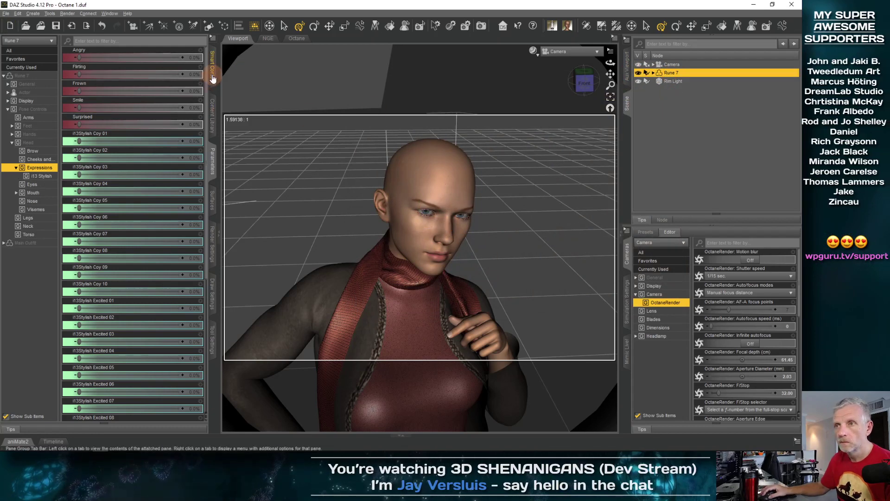
pyautogui.click(213, 110)
pyautogui.click(7, 50)
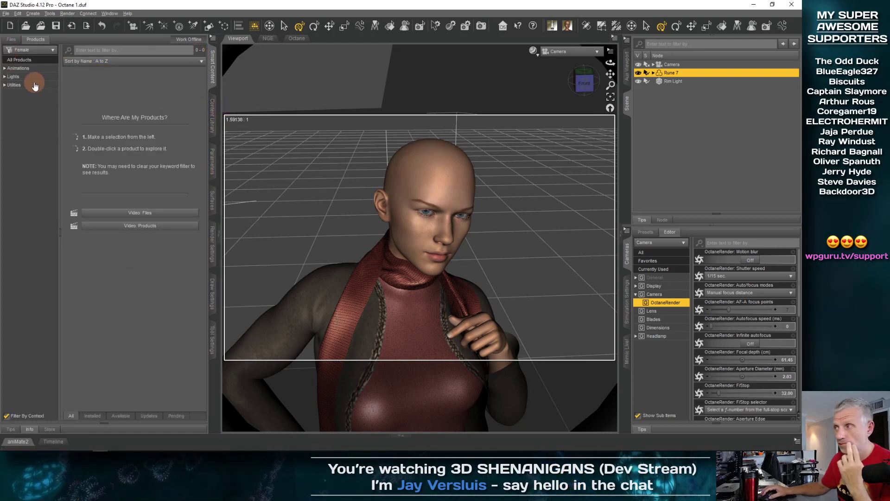
pyautogui.click(7, 417)
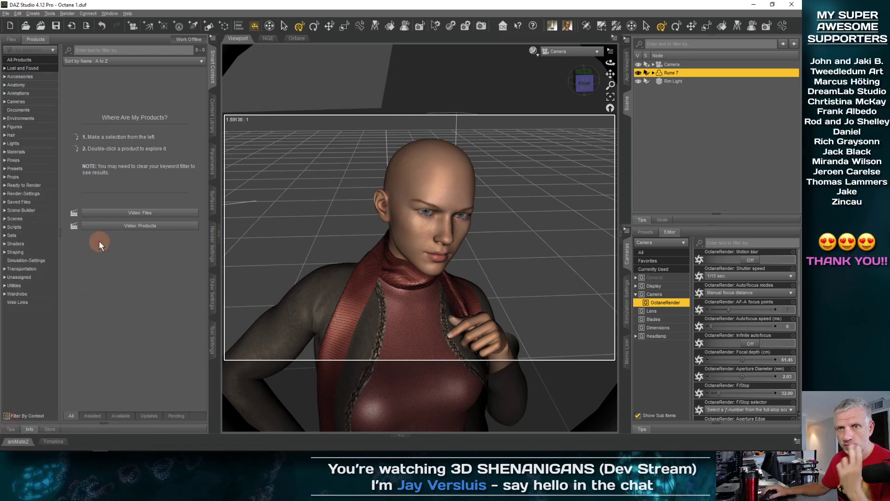
pyautogui.click(50, 135)
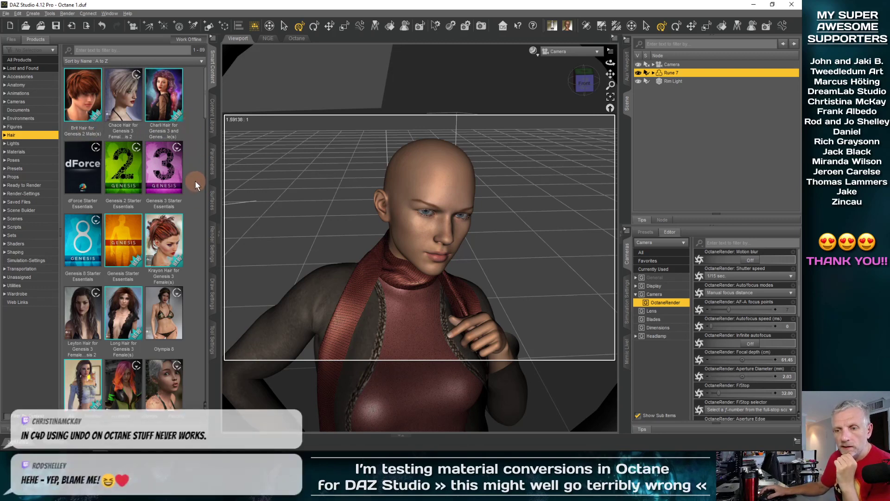
# - Find the Long Hair for Genesis 3 Female(s) product and load its Long Hair onto Rune 7
pyautogui.scroll(-1, 206, 113)
pyautogui.scroll(-3, 207, 114)
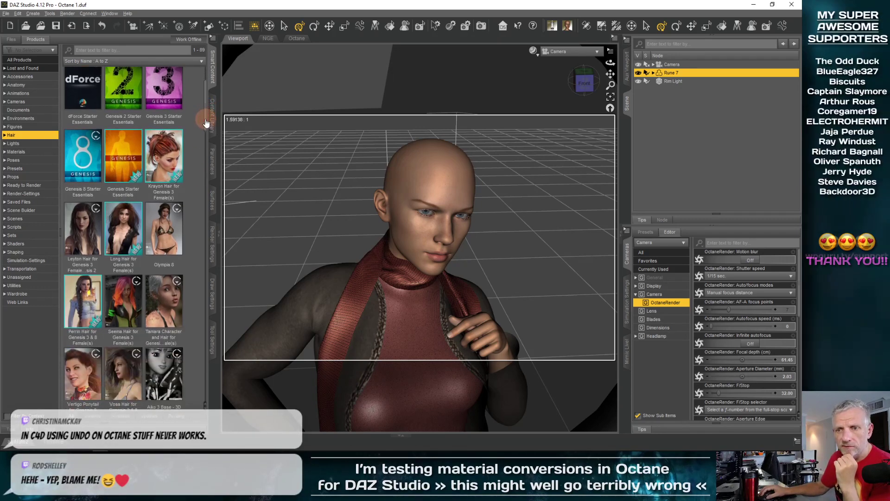
pyautogui.scroll(-1, 207, 126)
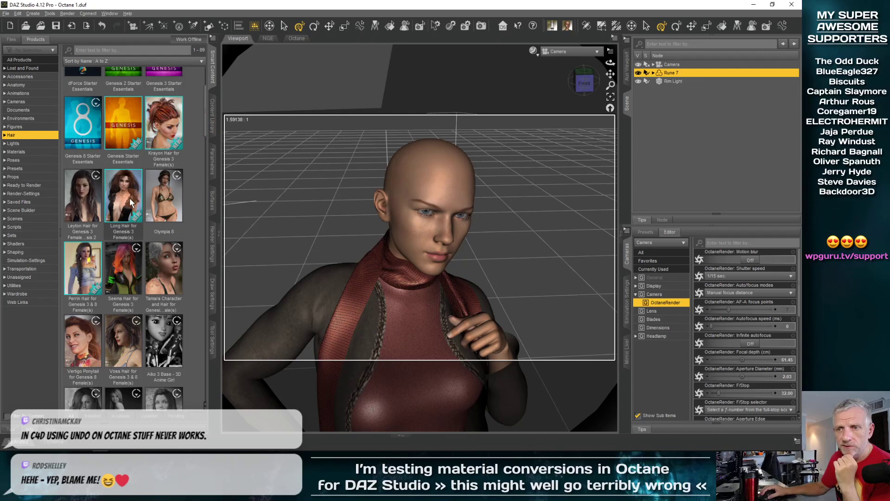
pyautogui.moveTo(130, 200)
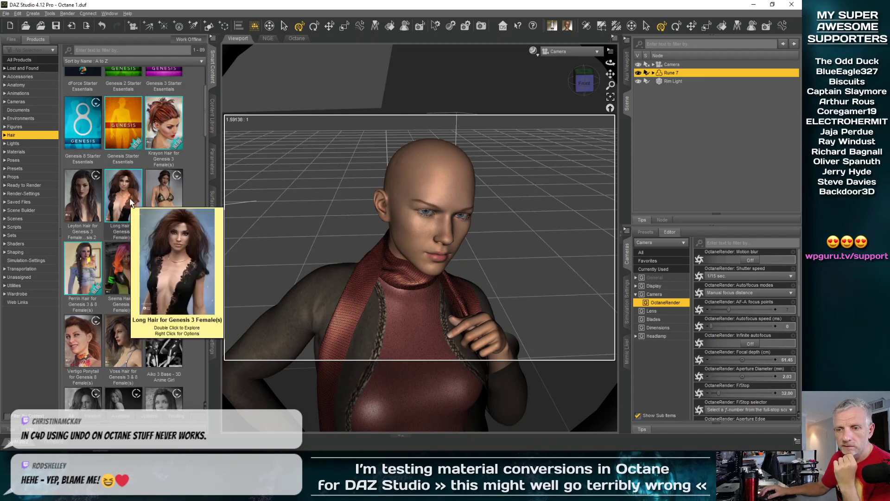
pyautogui.doubleClick(134, 212)
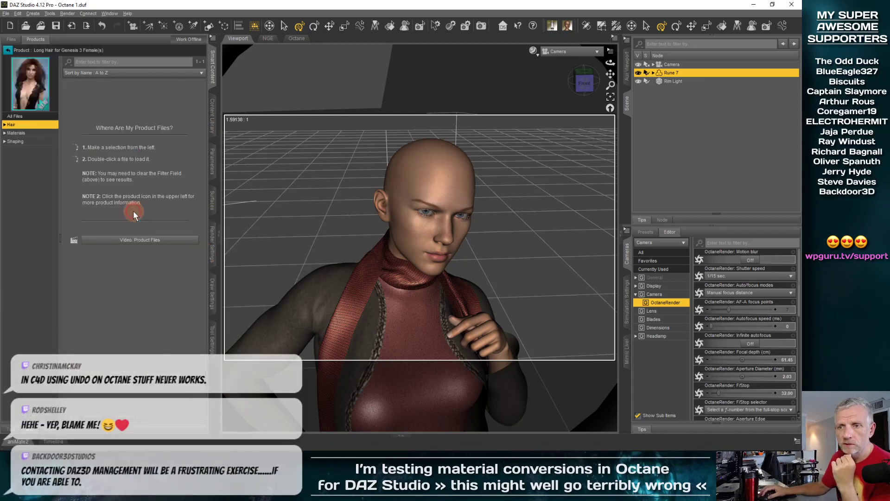
pyautogui.click(87, 102)
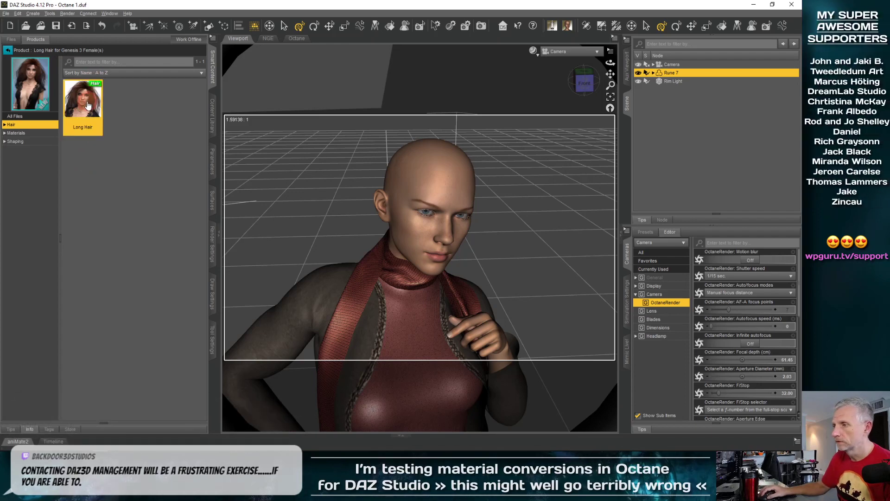
pyautogui.doubleClick(87, 102)
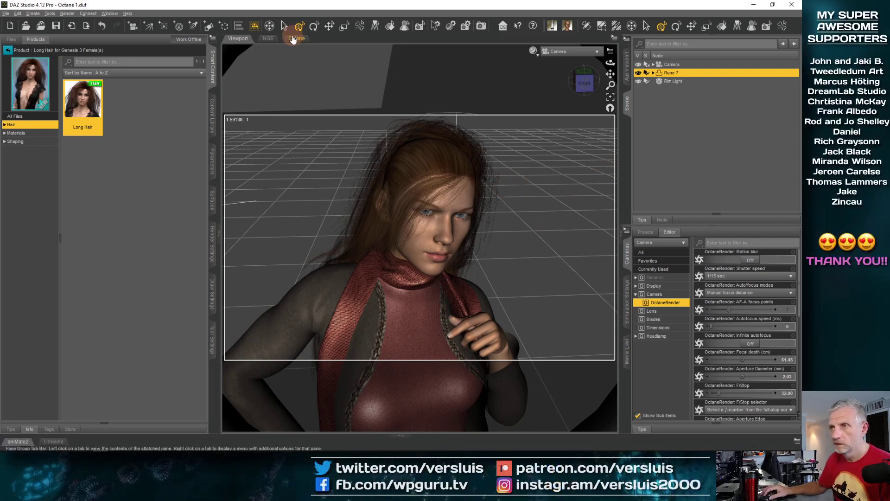
# - Select the Long Hair figure in the scene and show the Iray materials of its product
pyautogui.click(440, 170)
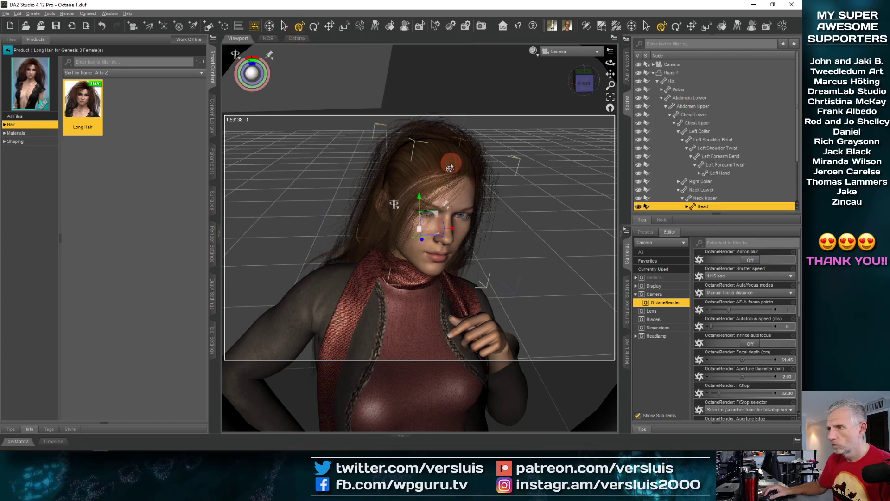
pyautogui.rightClick(402, 171)
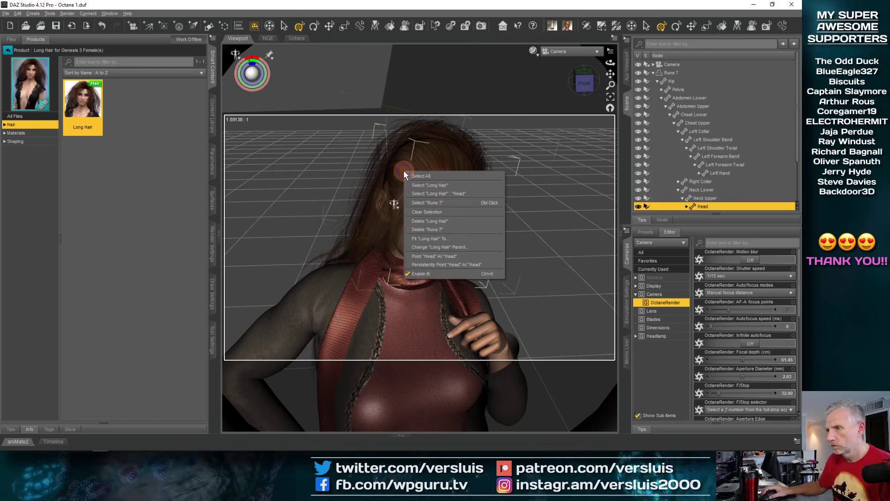
pyautogui.click(427, 185)
pyautogui.click(46, 133)
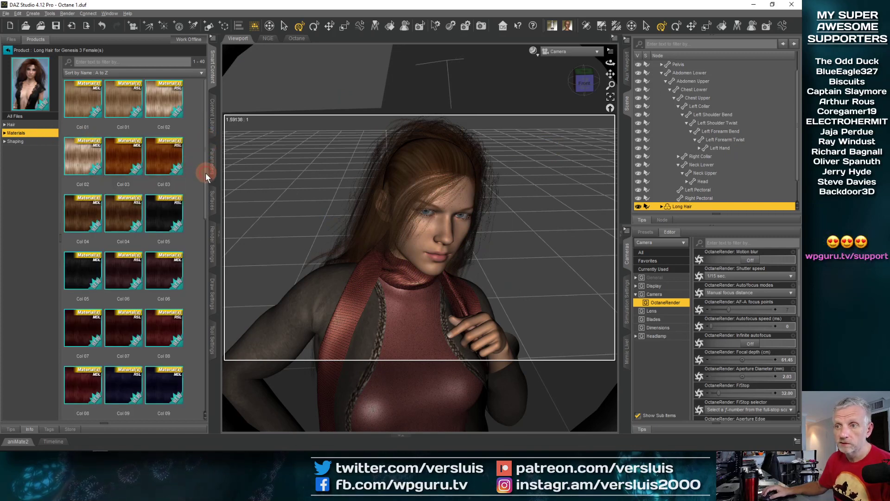
pyautogui.scroll(-10, 205, 176)
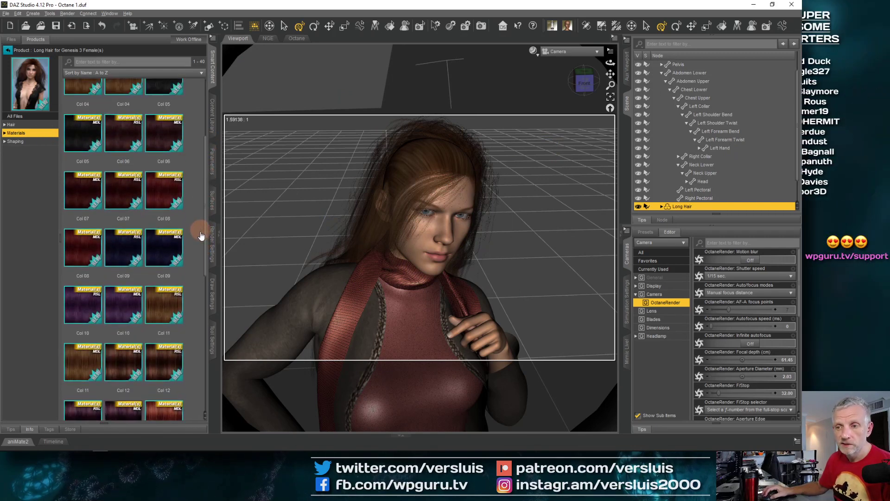
pyautogui.scroll(-3, 194, 313)
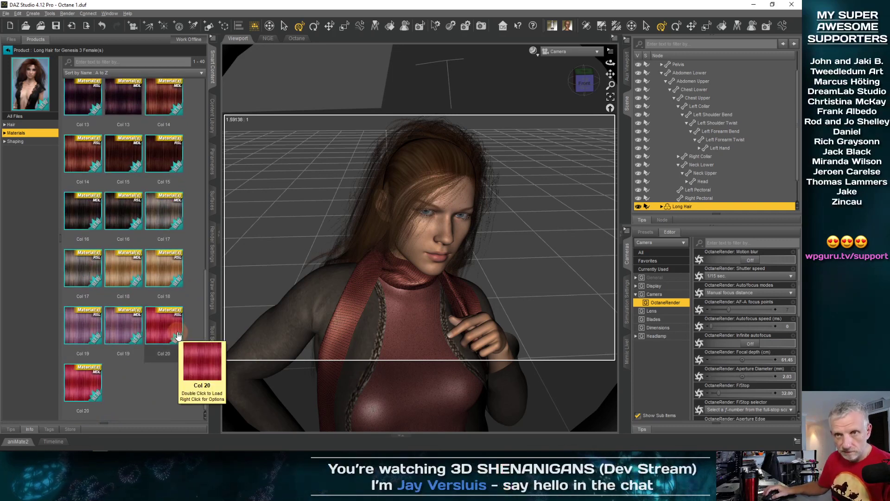
pyautogui.click(5, 133)
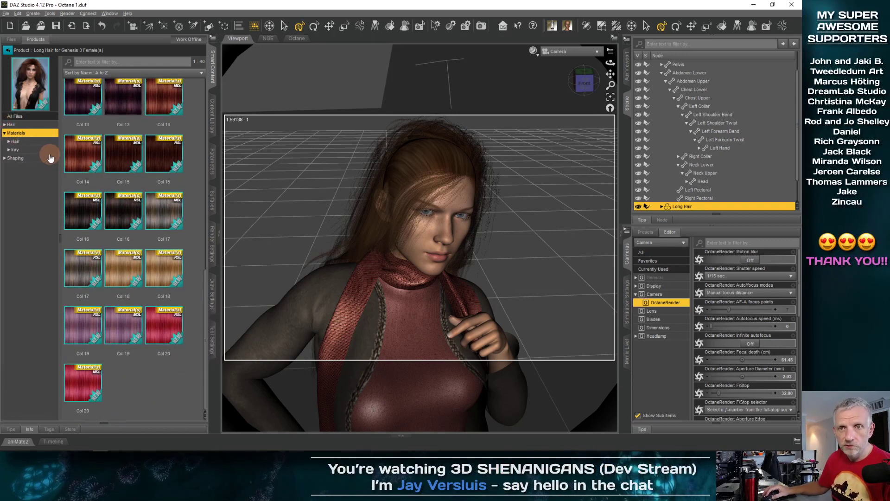
pyautogui.click(48, 150)
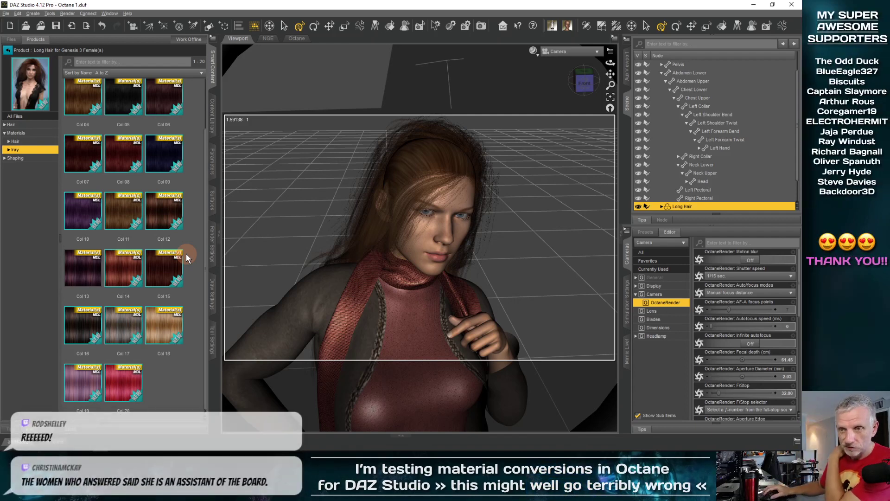
# - Try the Col 08 Iray material on the Long Hair
pyautogui.click(120, 161)
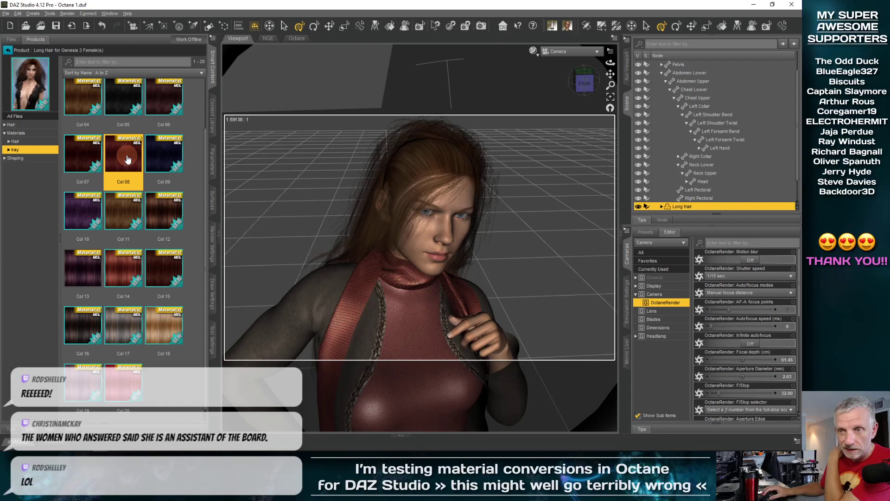
pyautogui.click(91, 285)
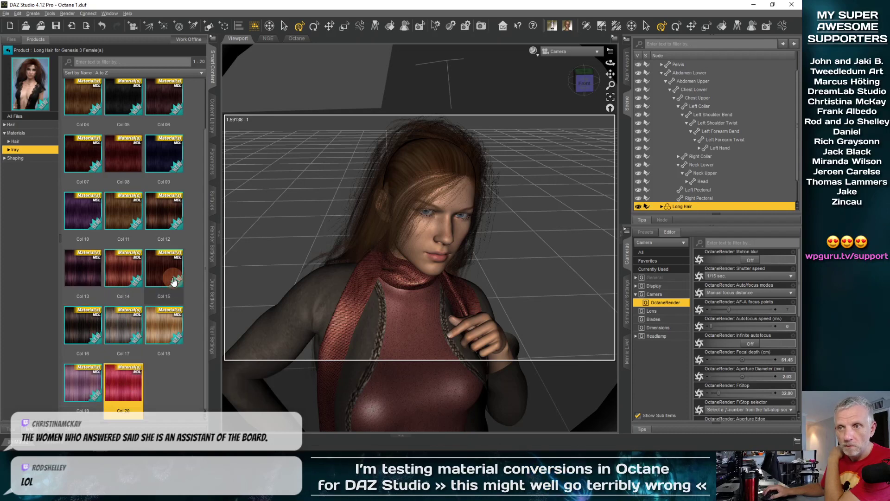
pyautogui.doubleClick(126, 222)
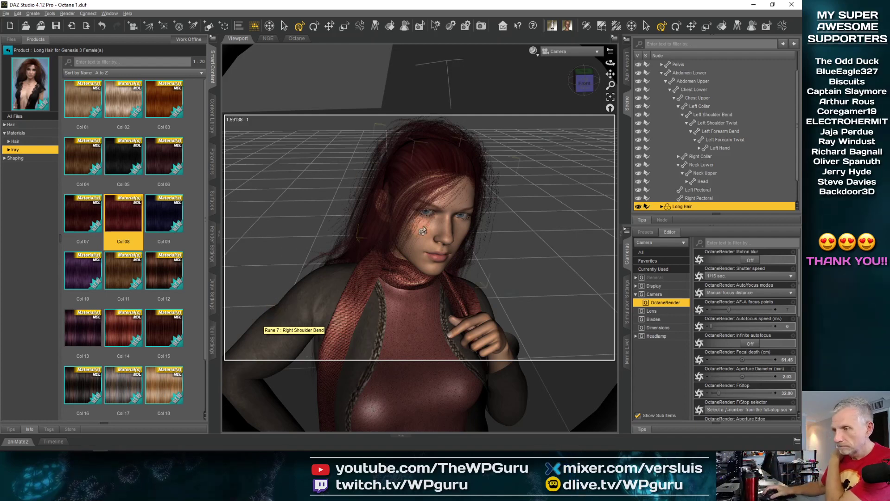
# - Open the Octane render viewport and enlarge it to about 1434 x 783 to render the figure with hair
pyautogui.click(297, 38)
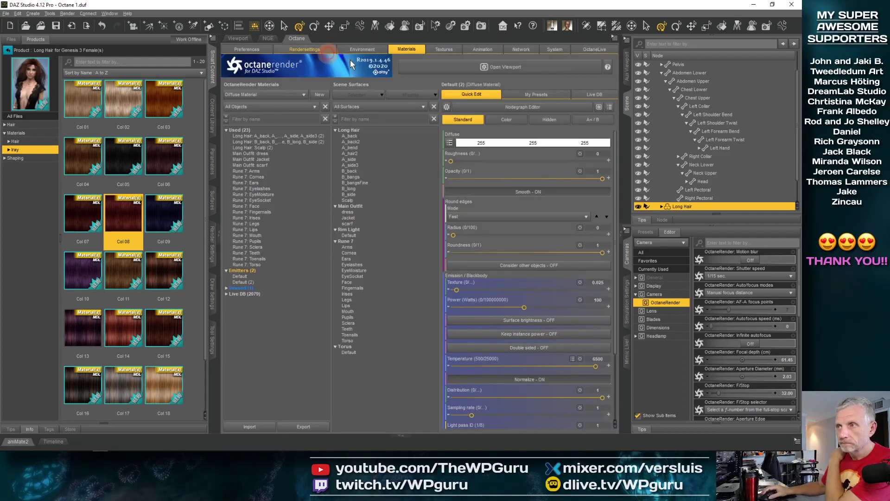
pyautogui.click(560, 70)
pyautogui.moveTo(547, 74); pyautogui.dragTo(454, 59)
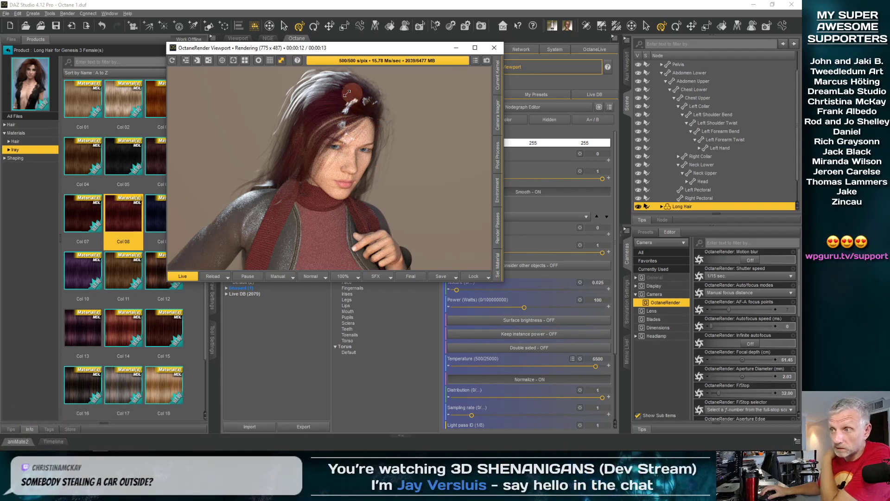
pyautogui.click(497, 291)
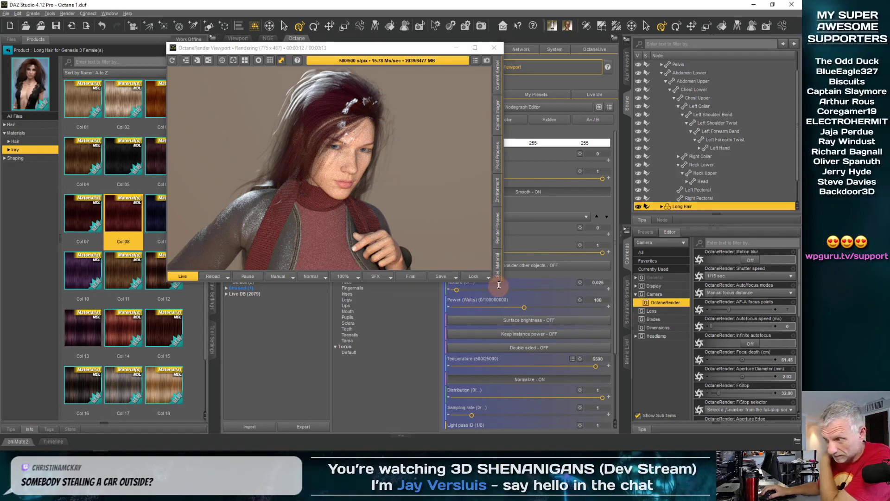
pyautogui.moveTo(504, 284); pyautogui.dragTo(780, 407)
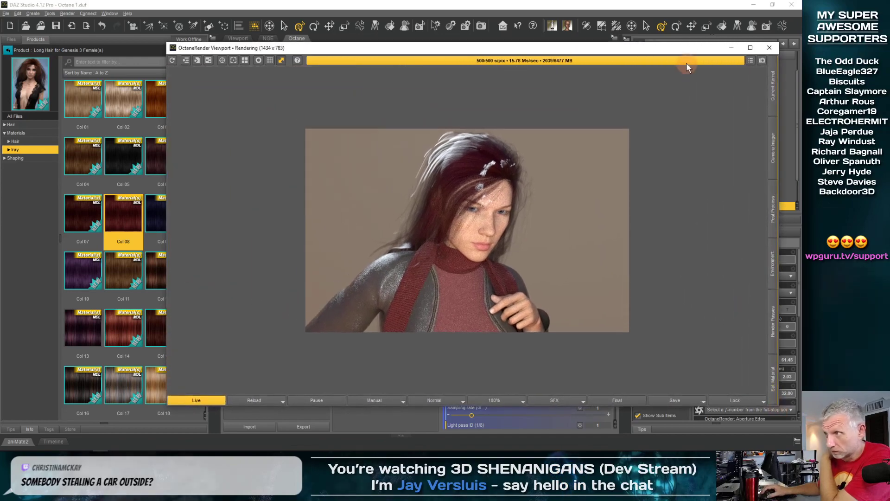
pyautogui.moveTo(657, 50); pyautogui.dragTo(524, 23)
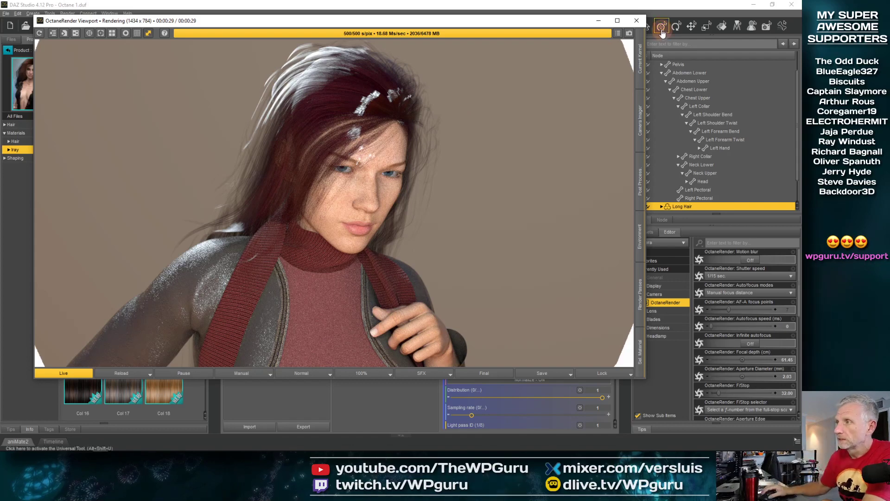
# - Move the Octane render aside to uncover the hair materials and apply the Col 14 Iray material to the Long Hair
pyautogui.moveTo(533, 20); pyautogui.dragTo(774, 30)
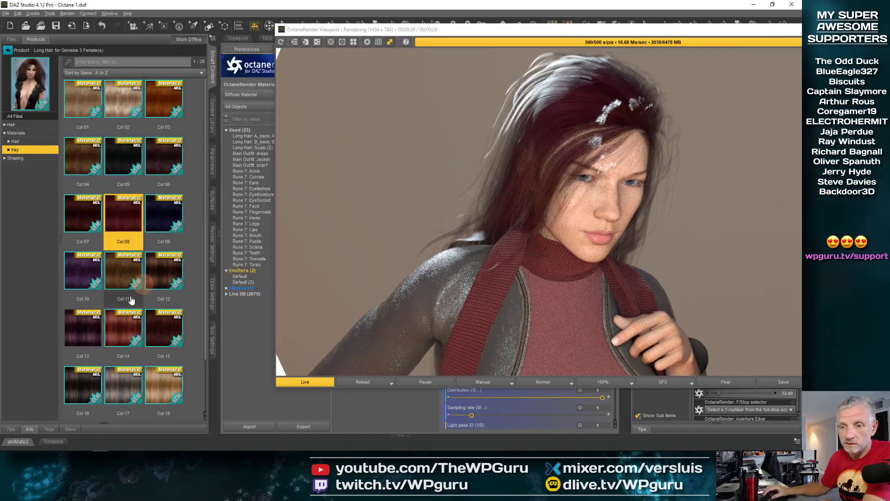
pyautogui.moveTo(547, 29); pyautogui.dragTo(509, 30)
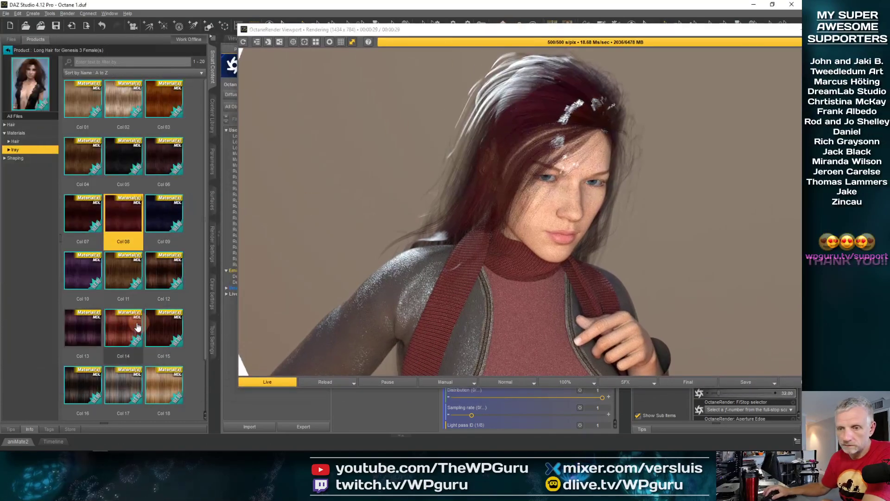
pyautogui.doubleClick(127, 326)
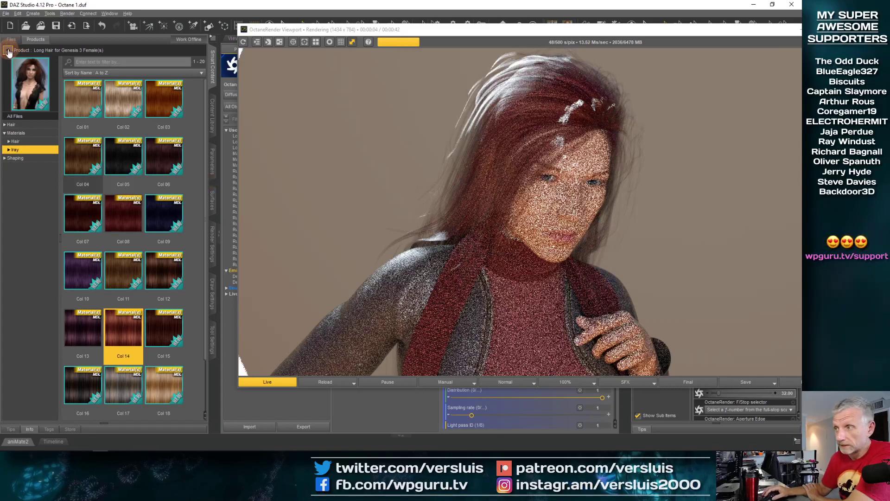
# - Apply the Prestyle 10 shape to the Long Hair and bring the Octane render into full view
pyautogui.click(16, 158)
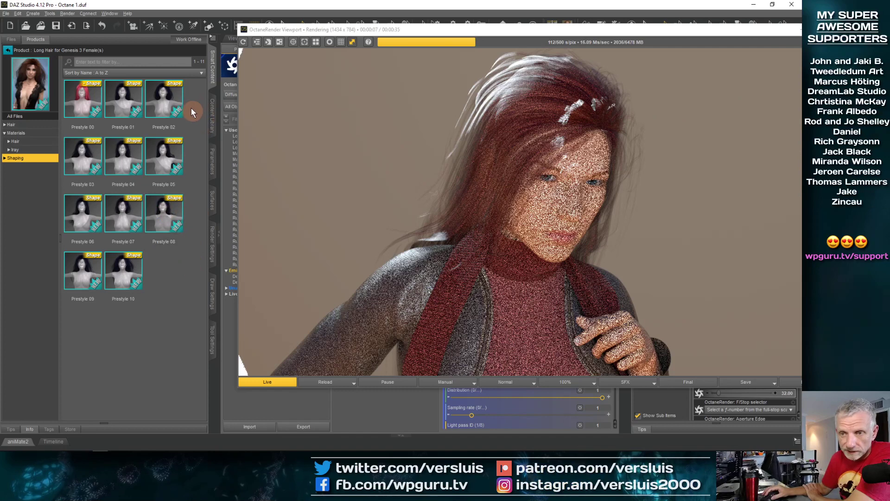
pyautogui.doubleClick(133, 283)
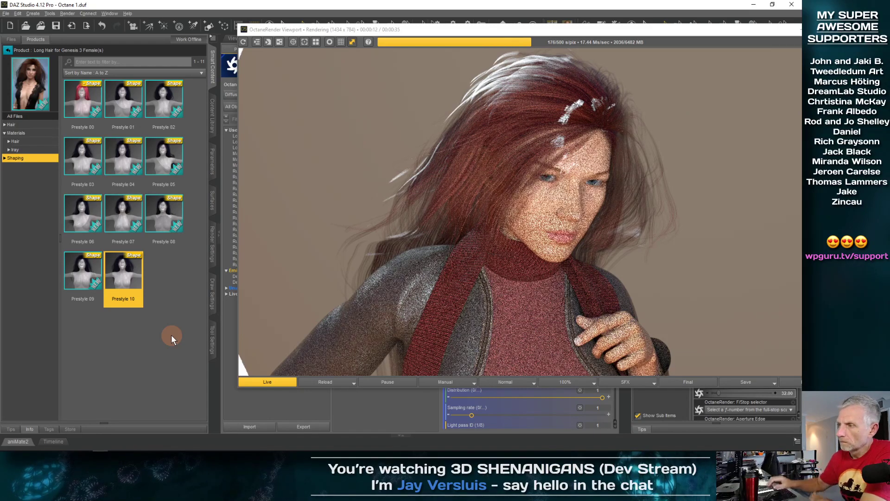
pyautogui.moveTo(527, 32); pyautogui.dragTo(341, 25)
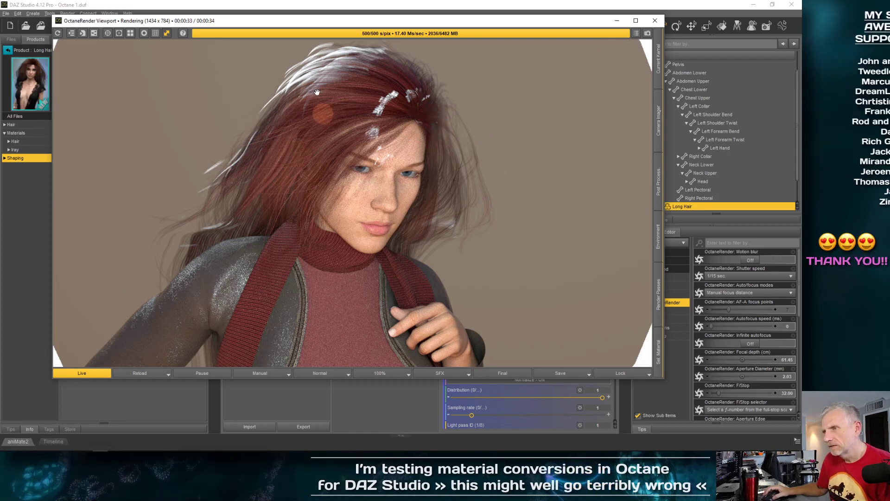
# - Close the Octane render viewport and delete the Long Hair from the scene
pyautogui.click(655, 21)
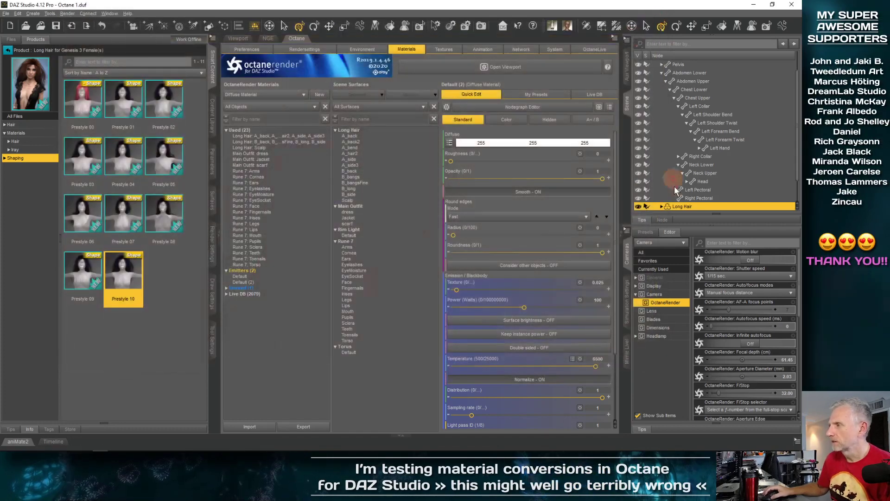
pyautogui.click(238, 38)
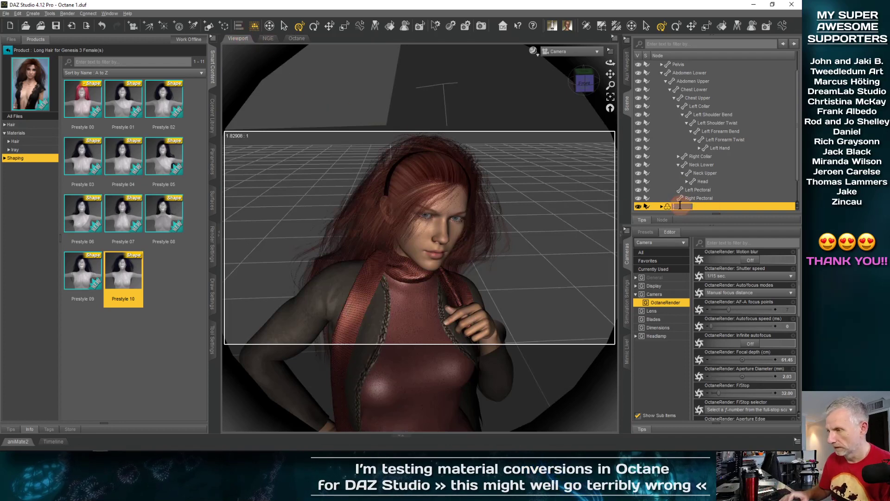
pyautogui.click(705, 207)
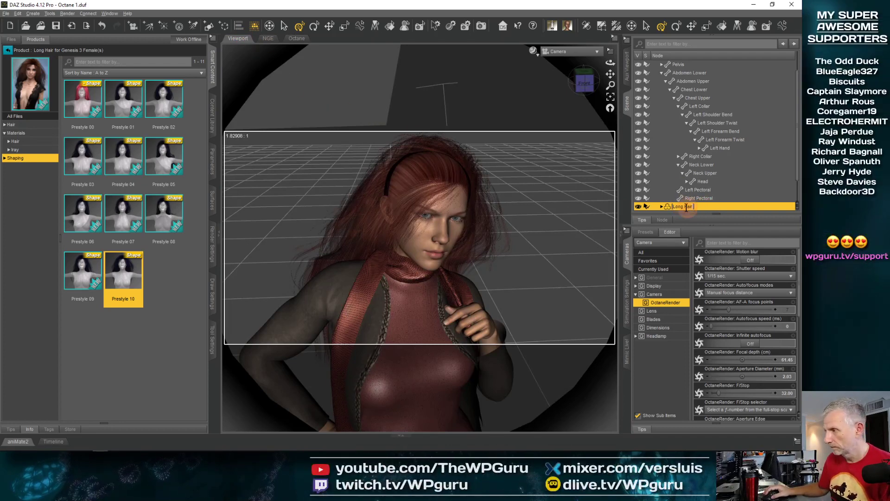
pyautogui.rightClick(686, 205)
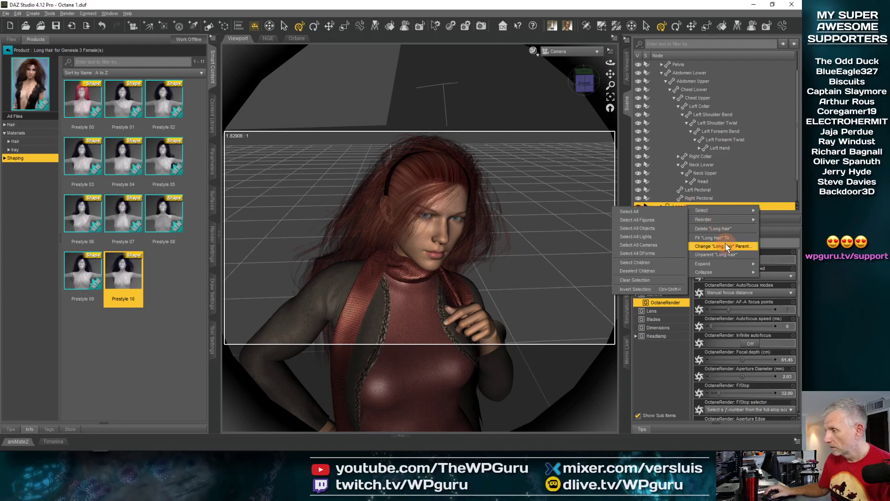
pyautogui.click(719, 229)
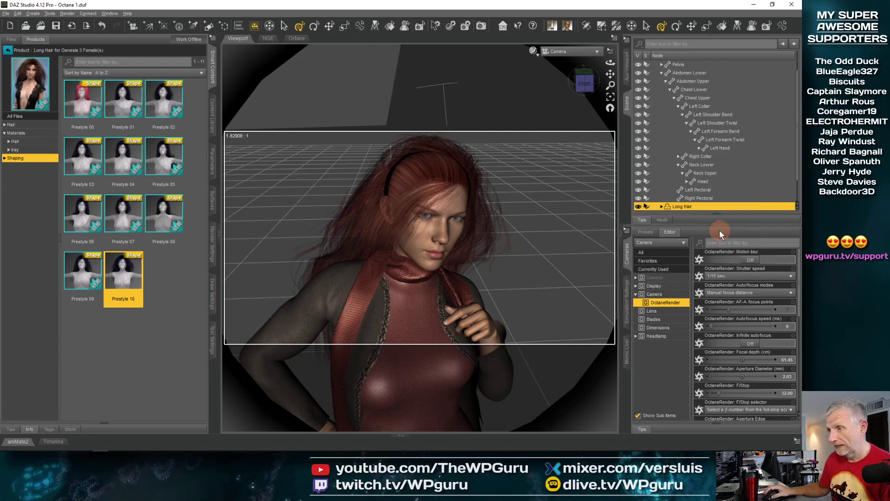
pyautogui.press('Delete')
# - Select Rune 7 and load the Genesis 3 Voss Hair from the Voss Hair for Genesis 3 & 8 Female(s) product
pyautogui.click(441, 193)
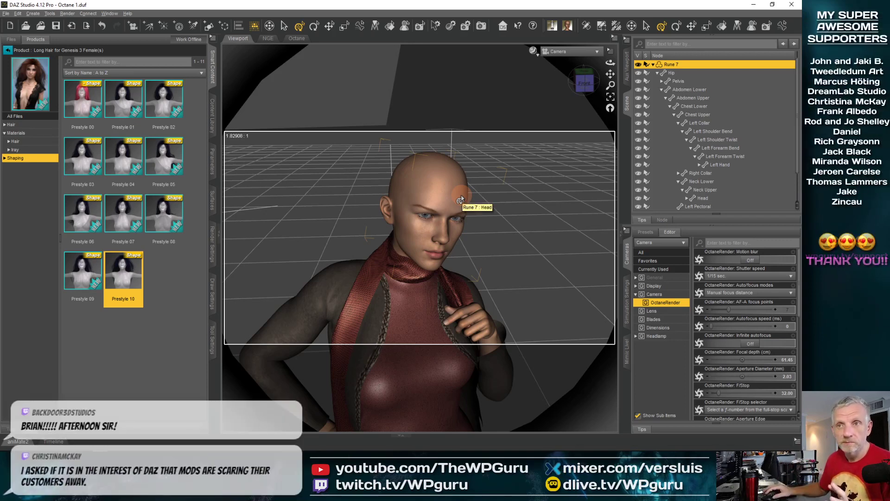
pyautogui.click(9, 52)
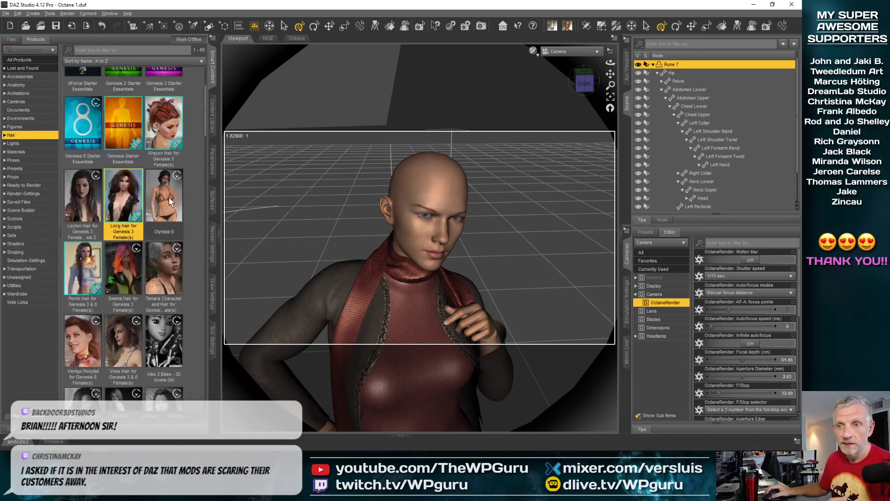
pyautogui.moveTo(206, 124); pyautogui.dragTo(207, 137)
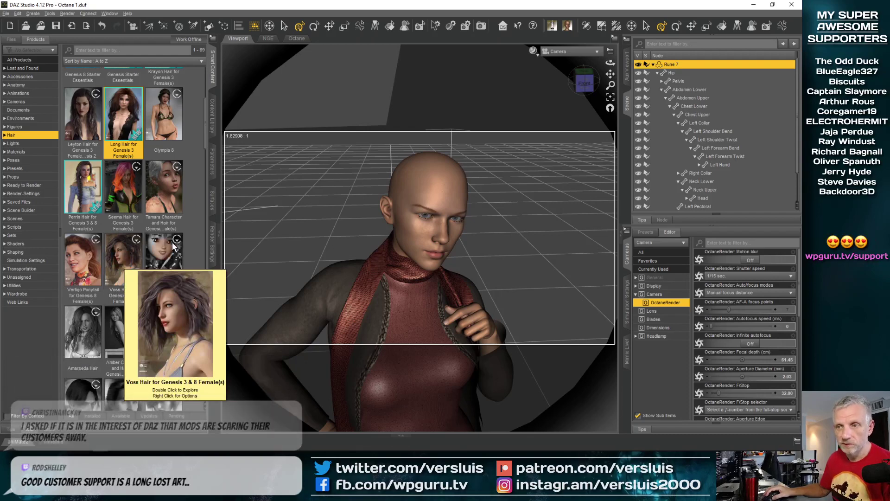
pyautogui.moveTo(205, 134)
pyautogui.mouseDown()
pyautogui.moveTo(210, 209)
pyautogui.moveTo(209, 137)
pyautogui.mouseUp()
pyautogui.doubleClick(136, 295)
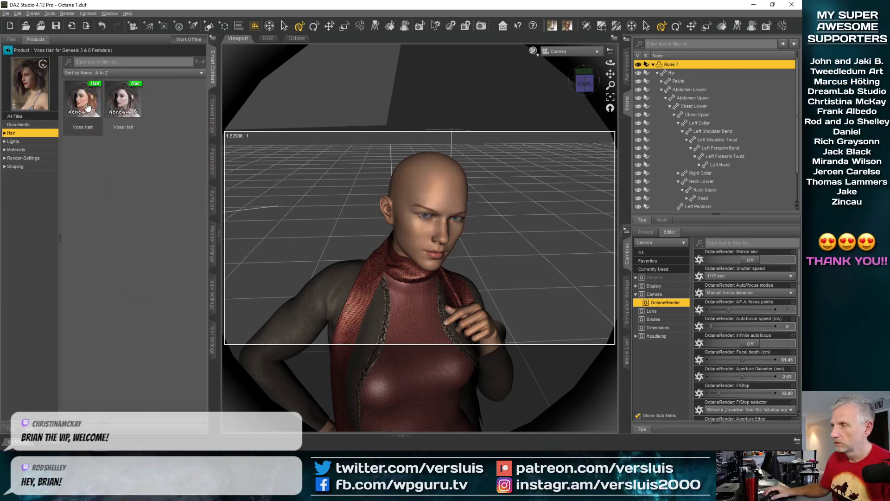
pyautogui.doubleClick(88, 106)
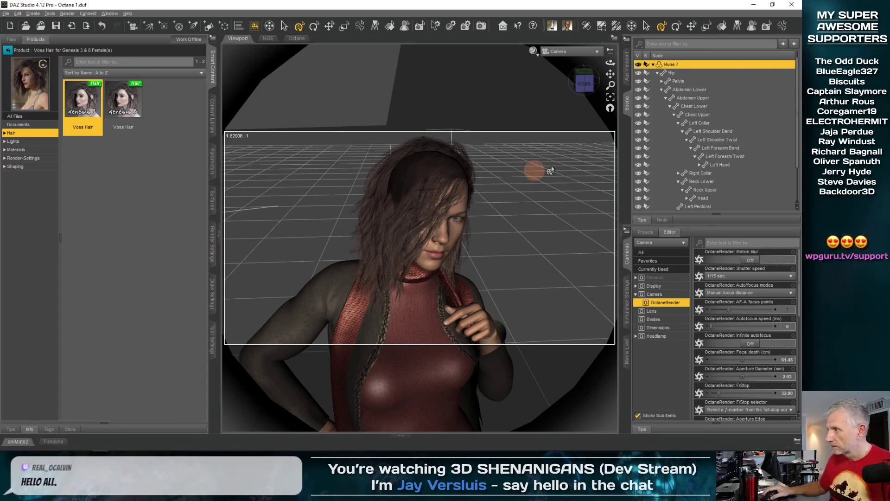
# - Select the Voss Hair in the scene and display its Iray hair materials
pyautogui.rightClick(444, 168)
pyautogui.click(506, 186)
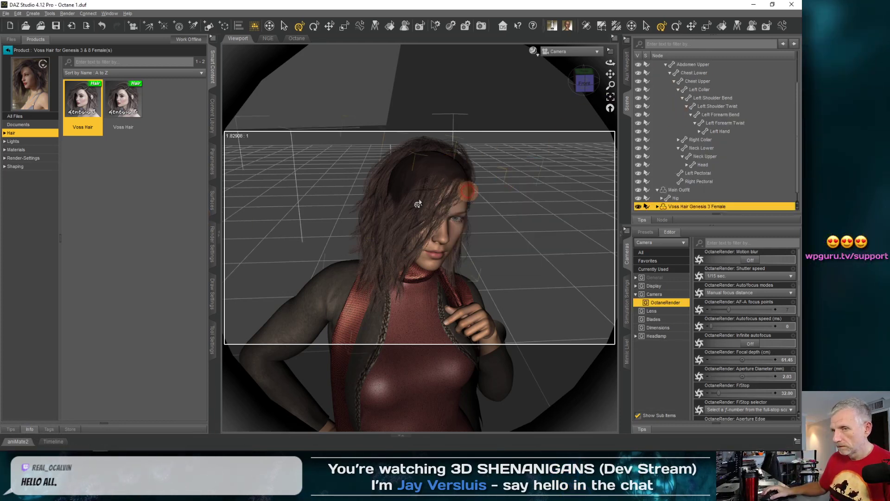
pyautogui.click(33, 149)
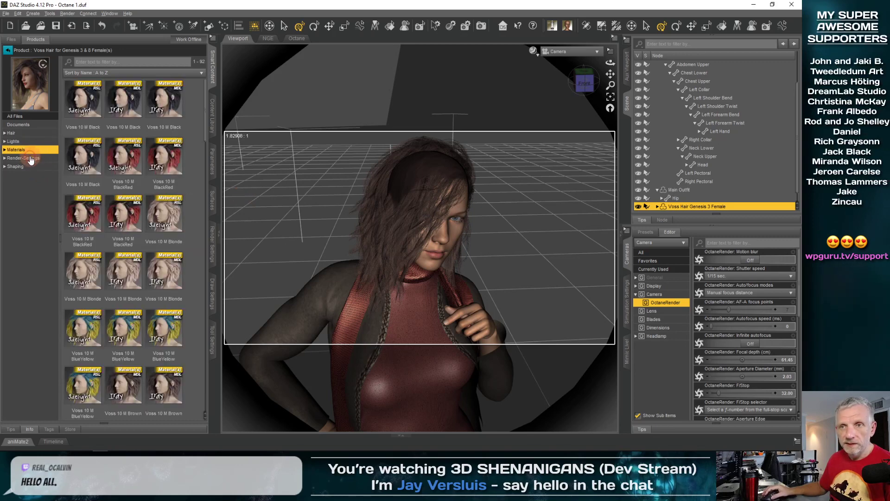
pyautogui.click(5, 149)
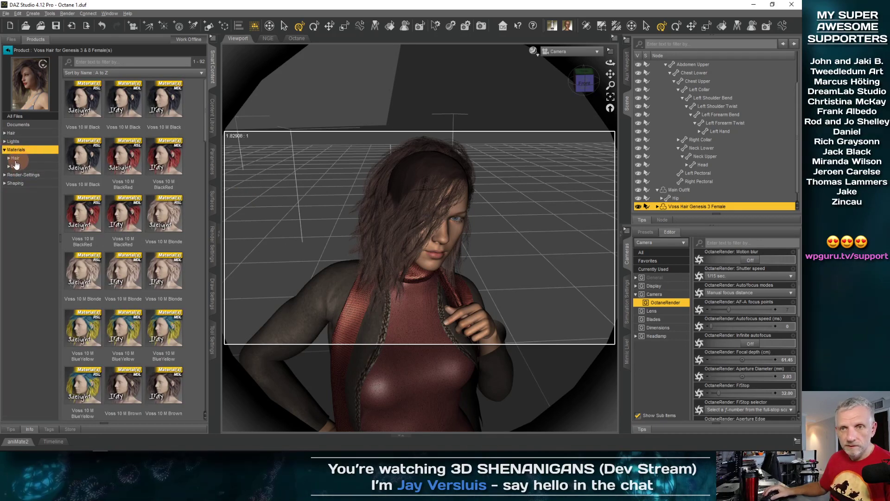
pyautogui.click(9, 166)
pyautogui.click(19, 176)
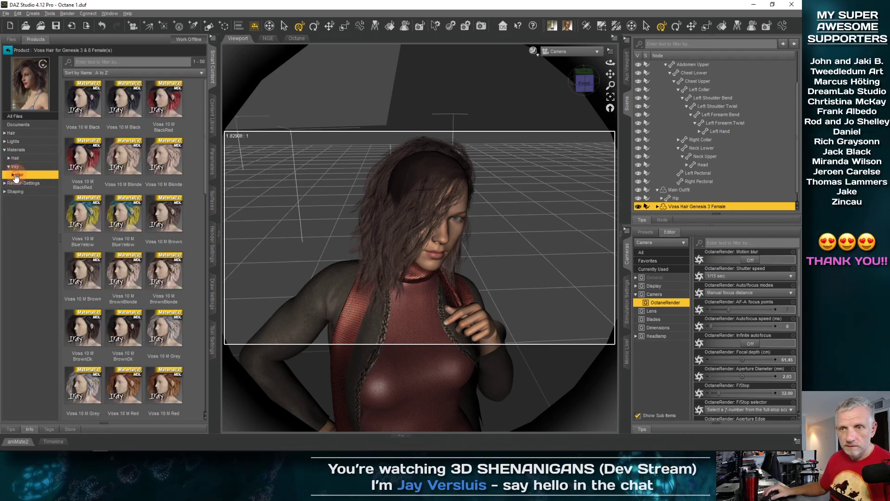
pyautogui.click(12, 175)
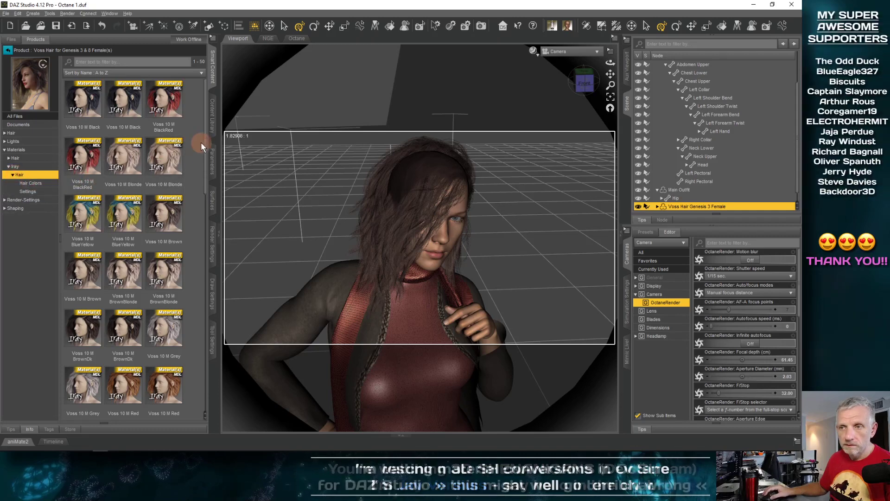
# - Try the Voss 20 D Red material, and apply the Voss 20 D XBlackRed Iray material to the Voss Hair
pyautogui.moveTo(205, 143); pyautogui.dragTo(194, 298)
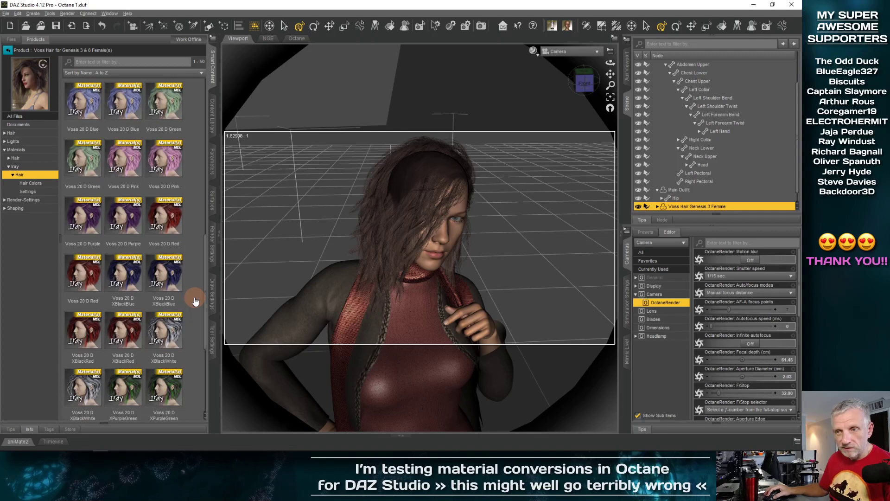
pyautogui.doubleClick(164, 226)
pyautogui.moveTo(205, 286); pyautogui.dragTo(210, 318)
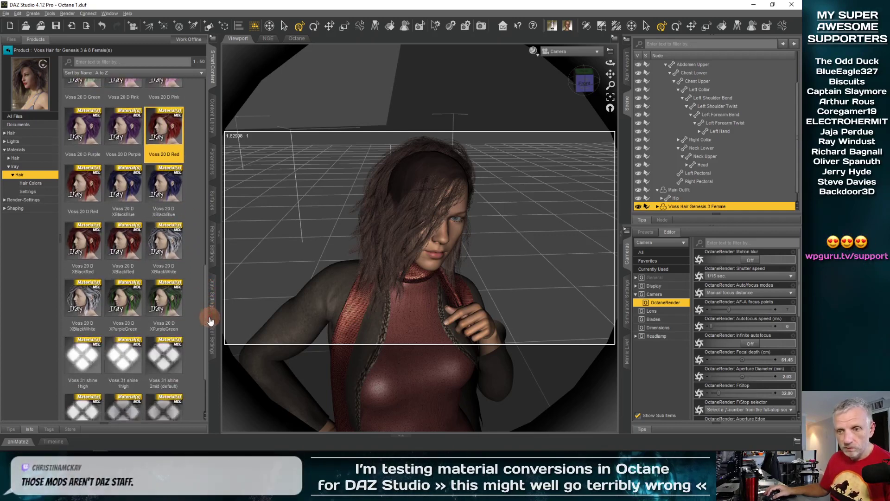
pyautogui.doubleClick(120, 253)
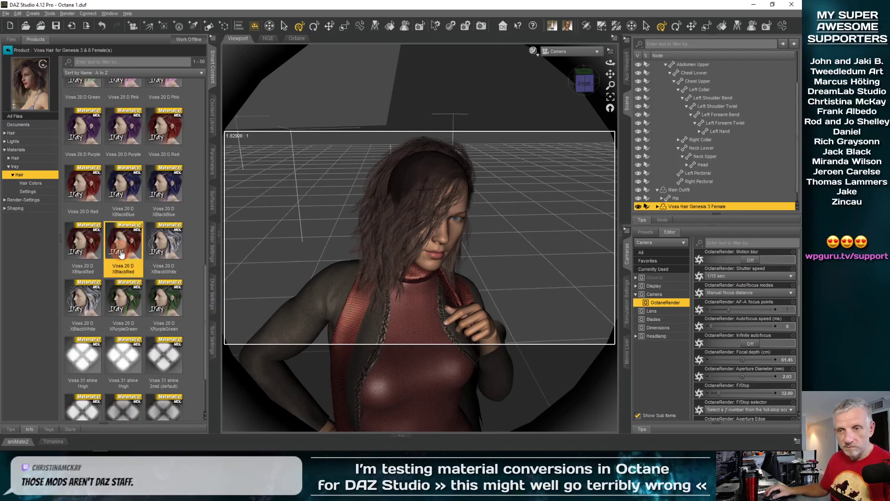
pyautogui.click(208, 297)
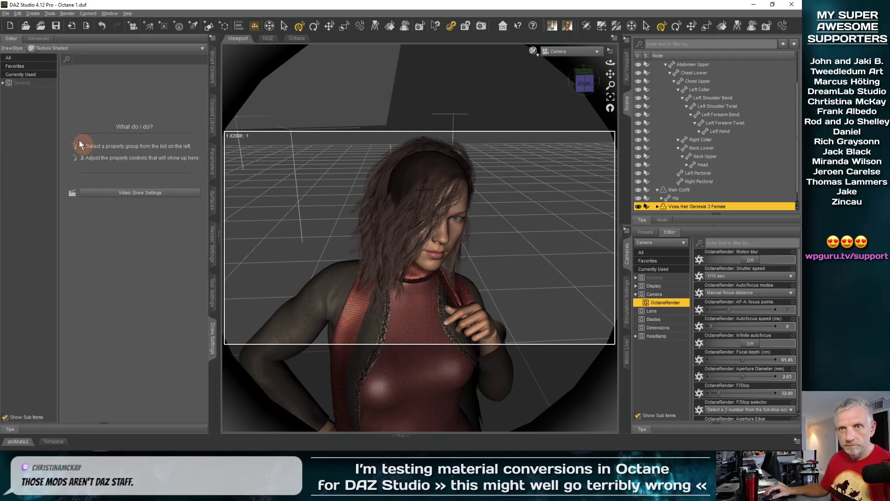
pyautogui.click(208, 117)
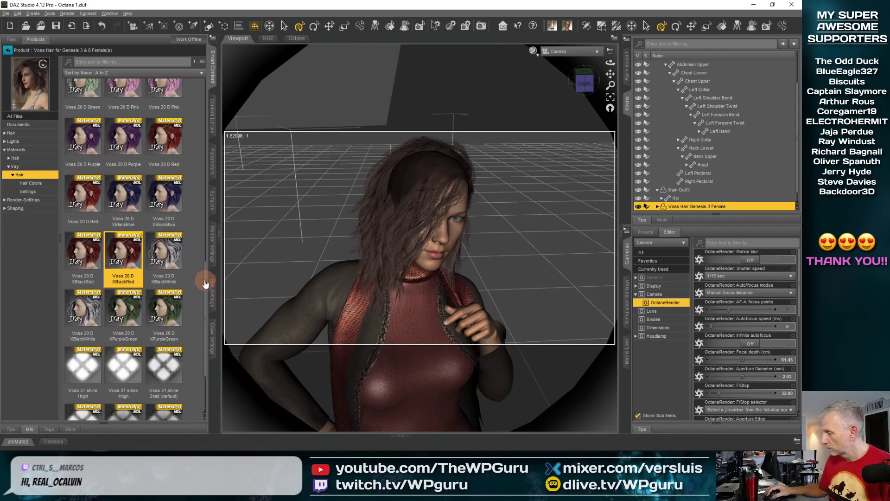
pyautogui.scroll(1, 205, 280)
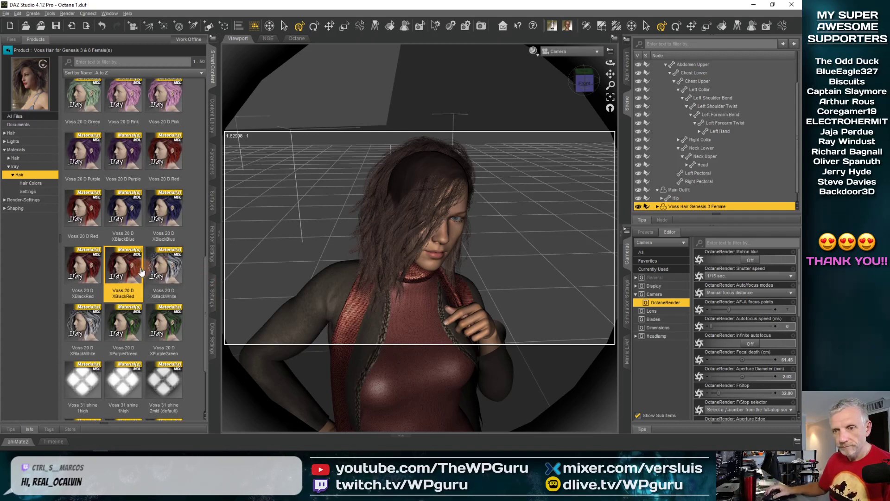
pyautogui.moveTo(135, 271)
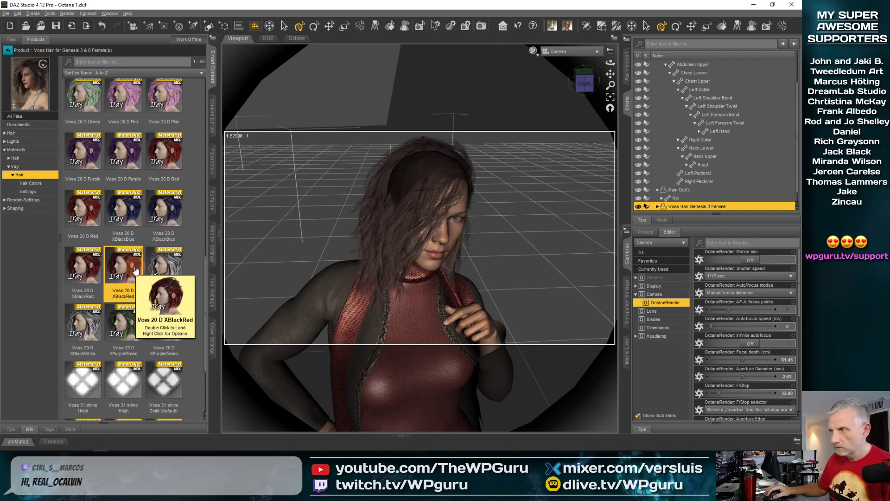
pyautogui.doubleClick(136, 271)
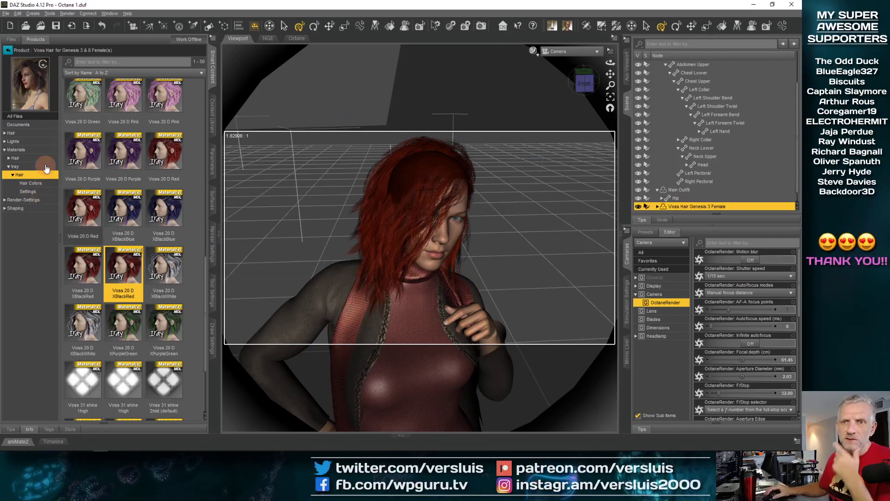
# - Display the Voss Hair's shaping presets and try the Voss 50 Pose 06 shape
pyautogui.click(11, 133)
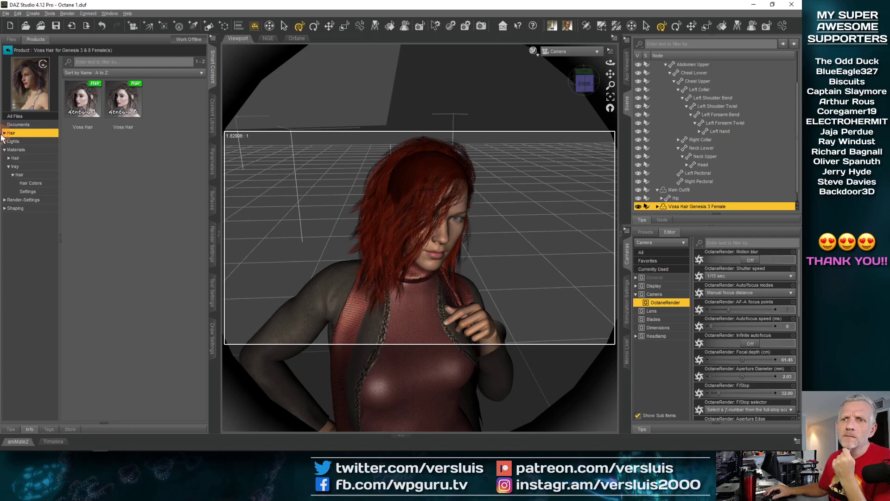
pyautogui.click(4, 133)
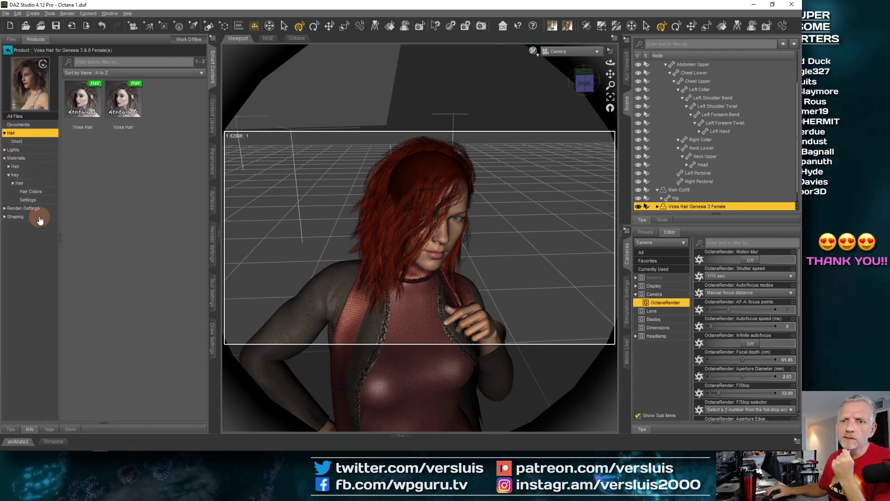
pyautogui.click(5, 217)
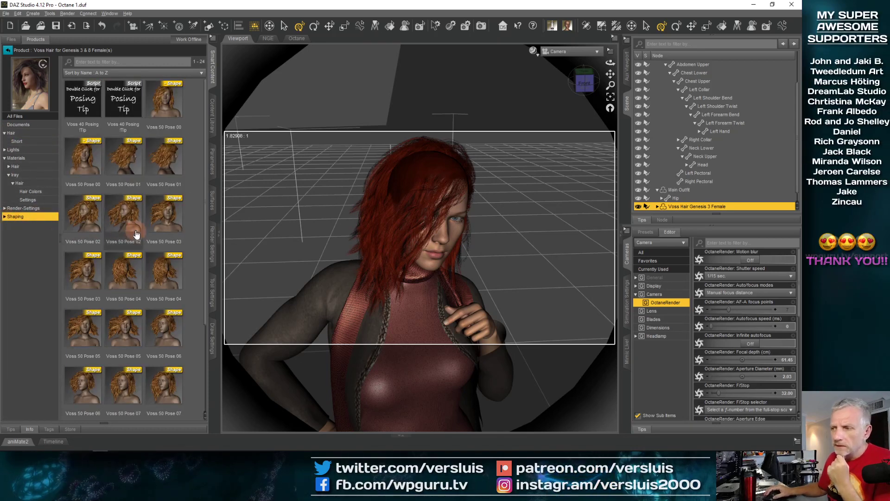
pyautogui.moveTo(136, 234)
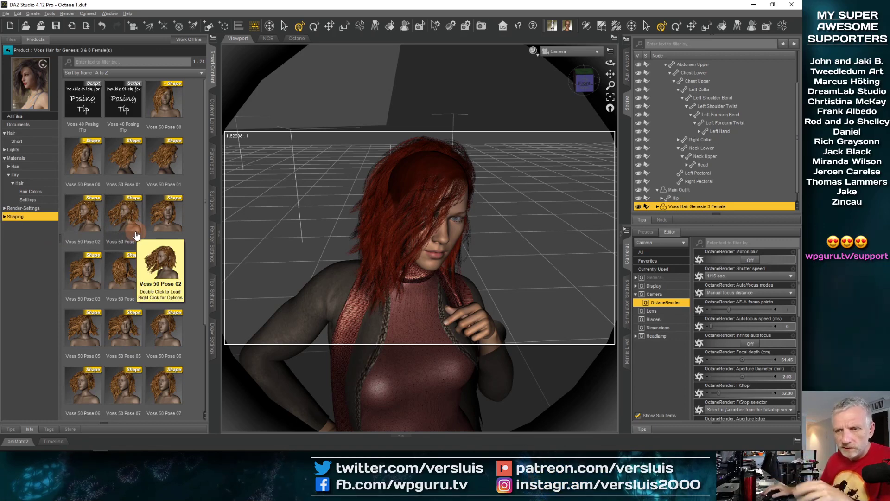
pyautogui.scroll(-3, 204, 354)
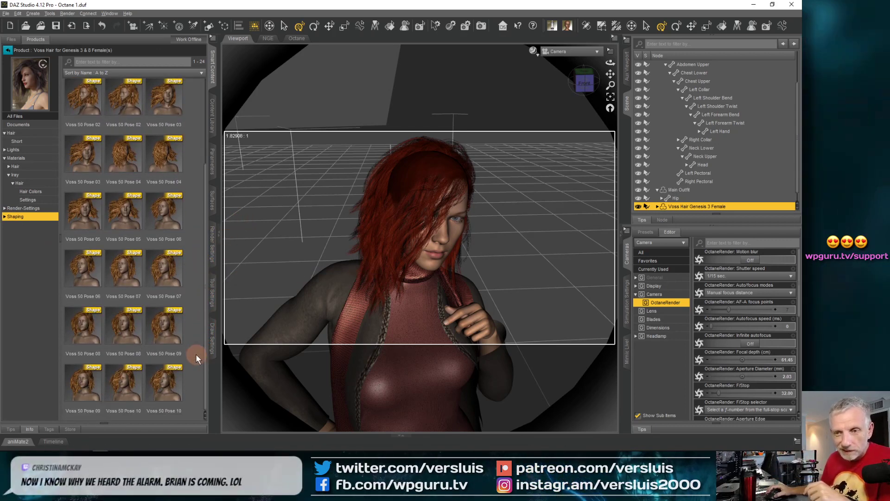
pyautogui.doubleClick(85, 272)
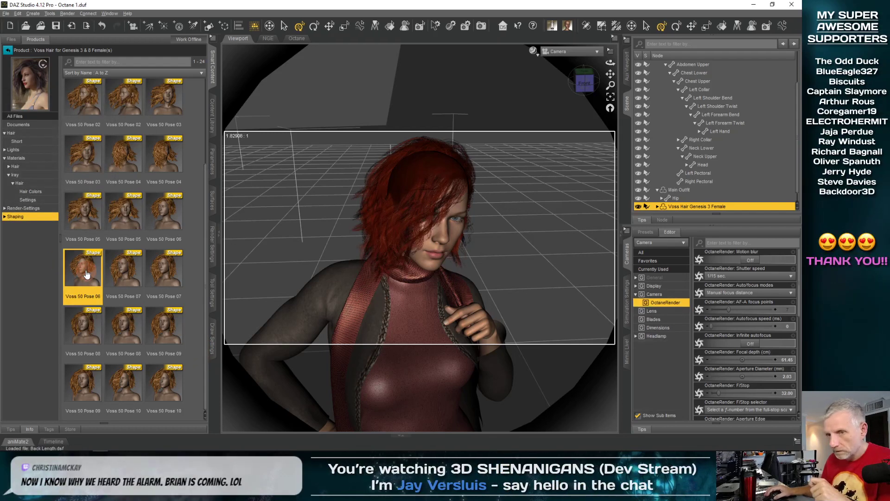
# - Compare the Voss 50 Pose 05 and Pose 06 presets and leave the Voss Hair in Pose 05
pyautogui.doubleClick(110, 216)
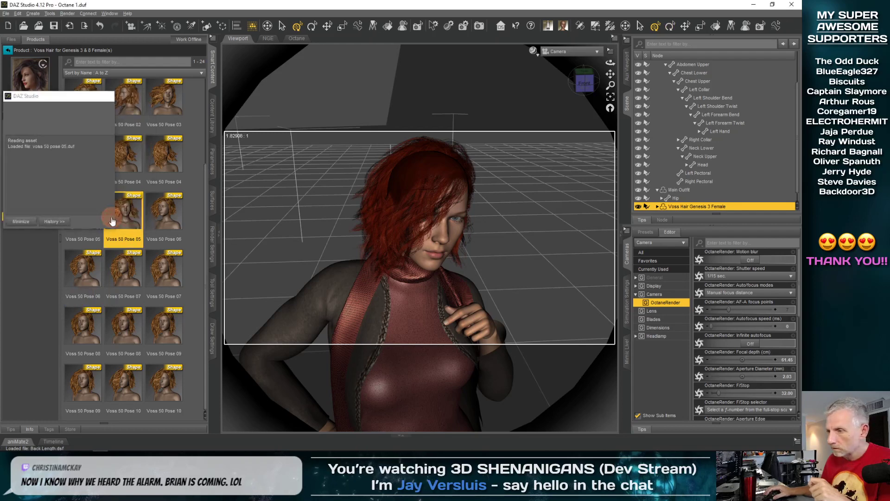
pyautogui.doubleClick(85, 218)
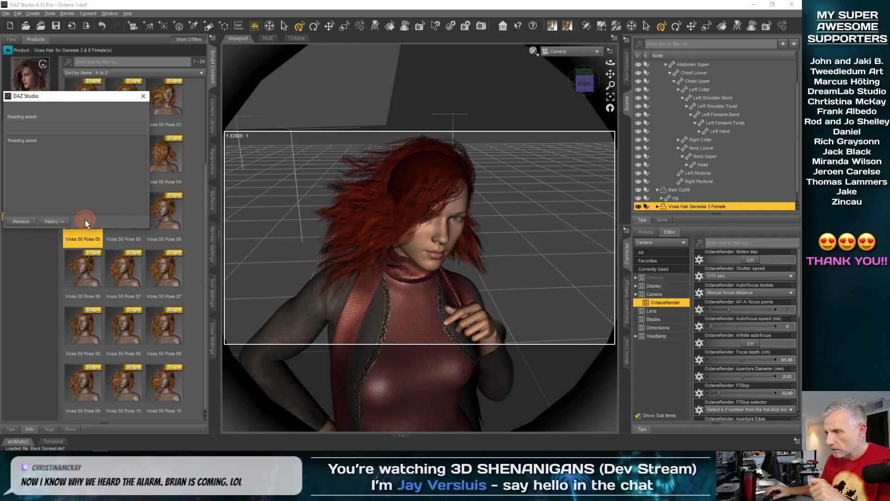
pyautogui.doubleClick(166, 222)
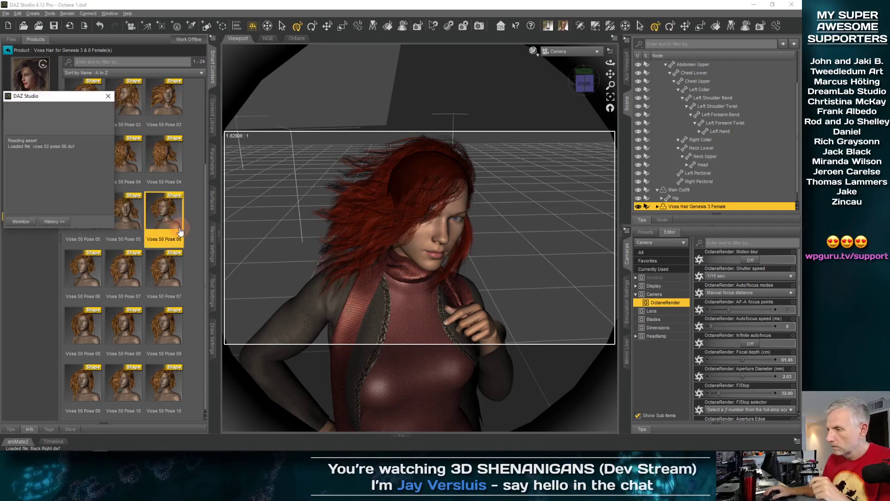
pyautogui.doubleClick(120, 220)
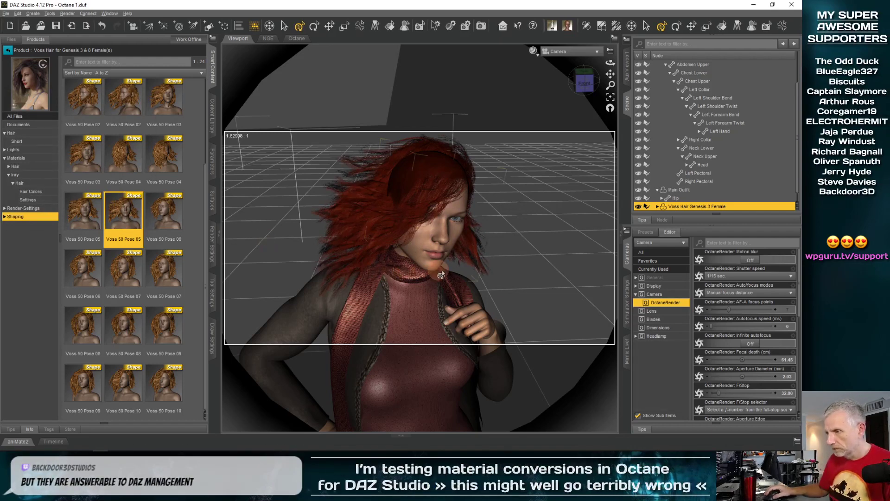
# - Open the Octane render viewport to render the figure with the Voss Hair
pyautogui.moveTo(446, 281); pyautogui.dragTo(470, 229, button='middle')
pyautogui.moveTo(483, 264); pyautogui.dragTo(521, 266, button='middle')
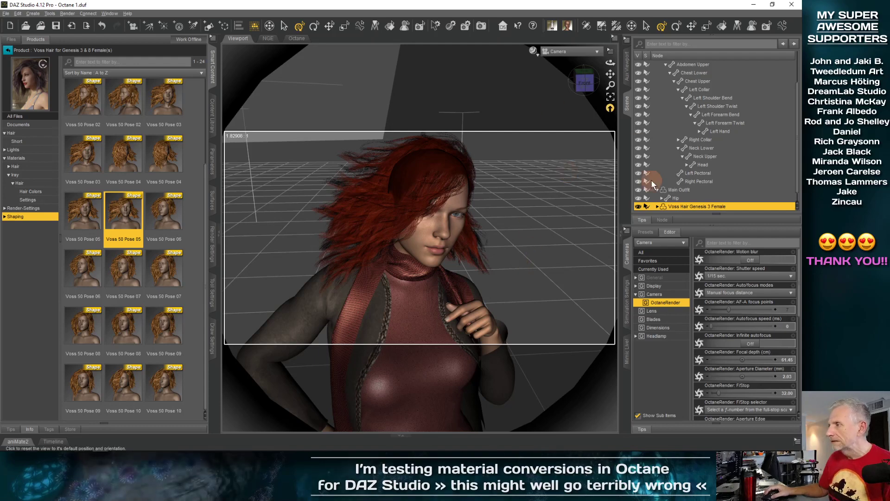
pyautogui.click(297, 39)
pyautogui.click(472, 71)
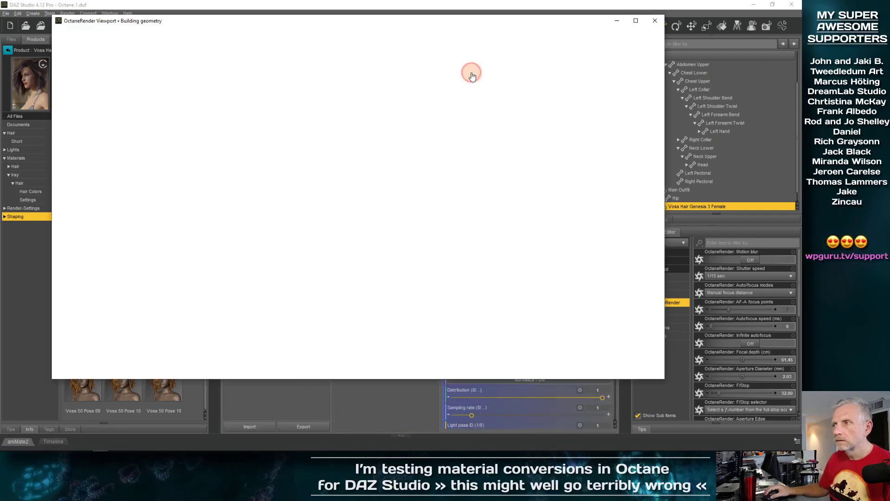
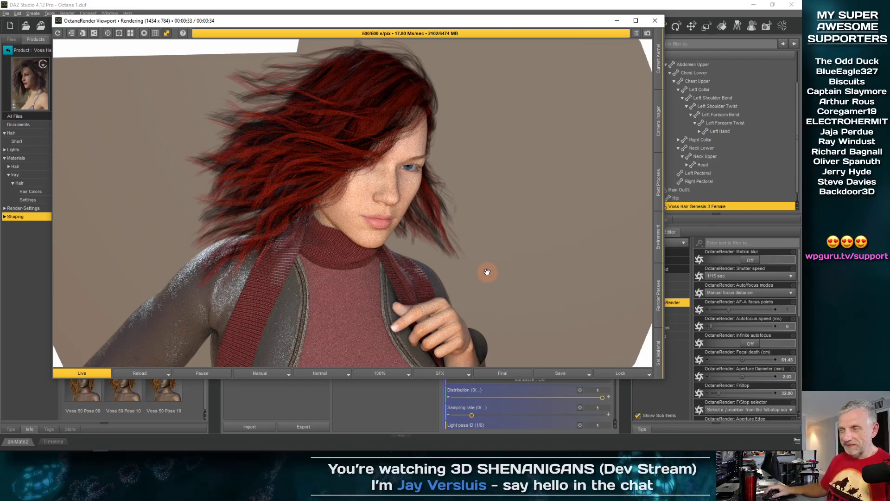
# - Close the finished render, collapse the Rune 7 hierarchy, and select the Torus parented to the Camera
pyautogui.click(655, 20)
pyautogui.click(238, 38)
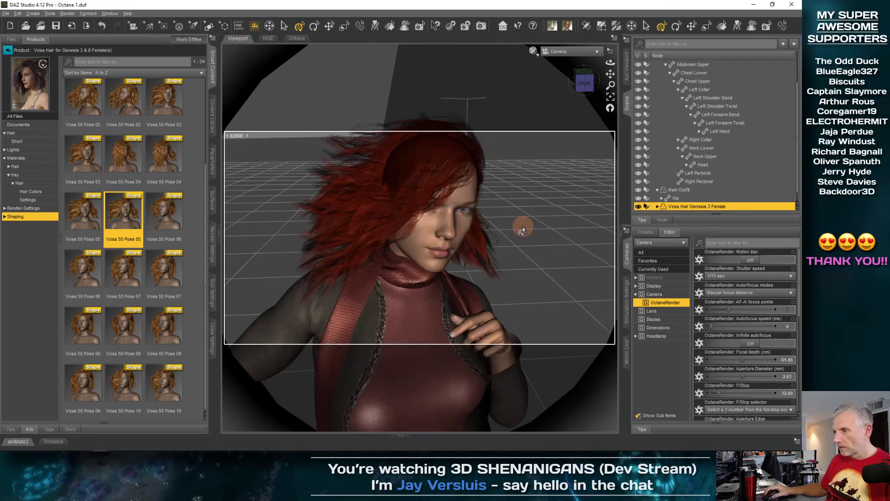
pyautogui.scroll(-1, 522, 230)
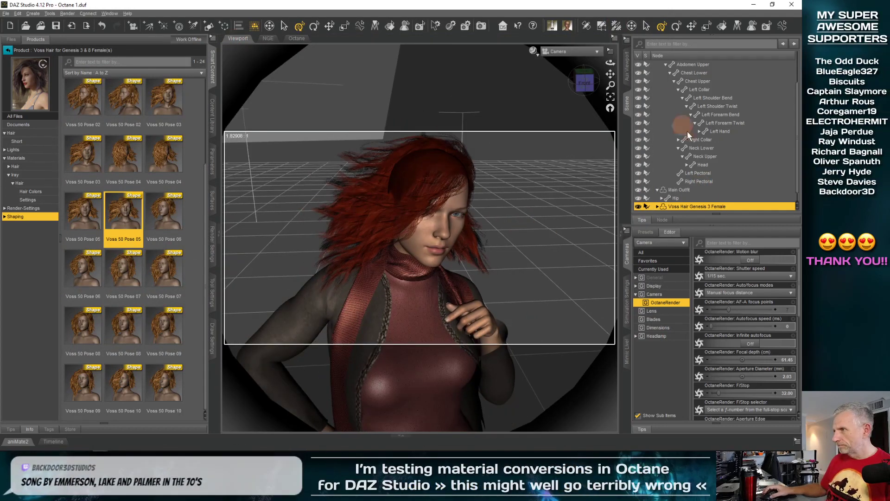
pyautogui.scroll(2, 658, 110)
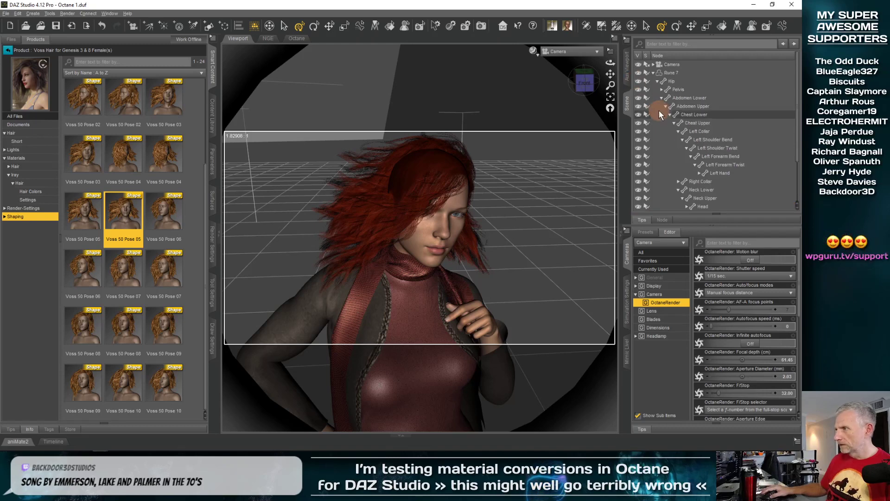
pyautogui.click(653, 73)
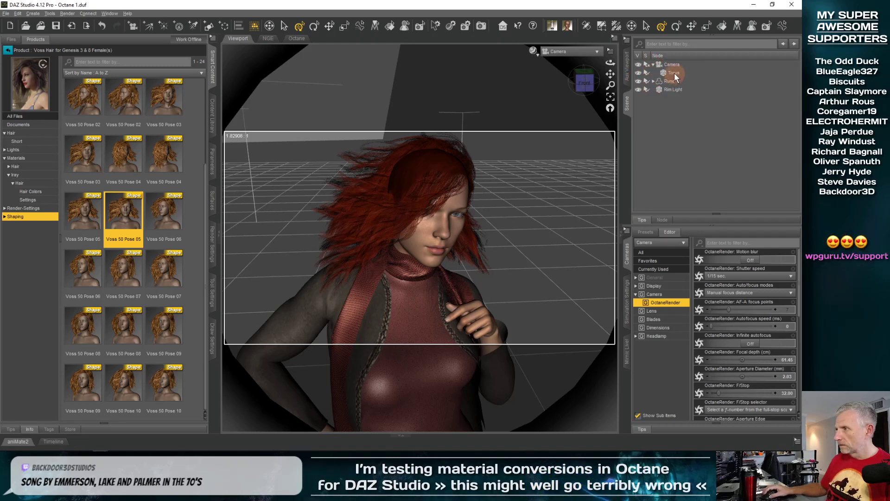
pyautogui.click(674, 73)
# - Switch the scene to Perspective View and shift the Torus ring light slightly along its depth axis
pyautogui.click(594, 52)
pyautogui.click(579, 70)
pyautogui.moveTo(442, 194); pyautogui.dragTo(442, 196, button='middle')
pyautogui.scroll(-3, 442, 195)
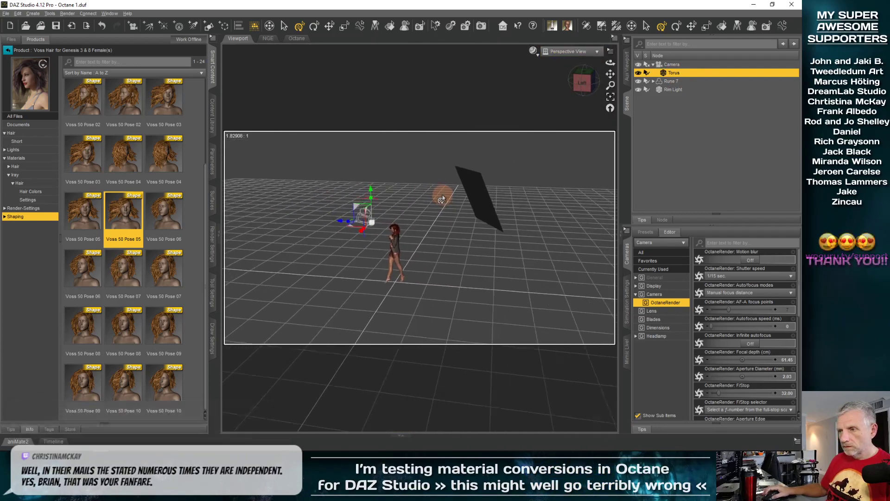
pyautogui.scroll(5, 442, 200)
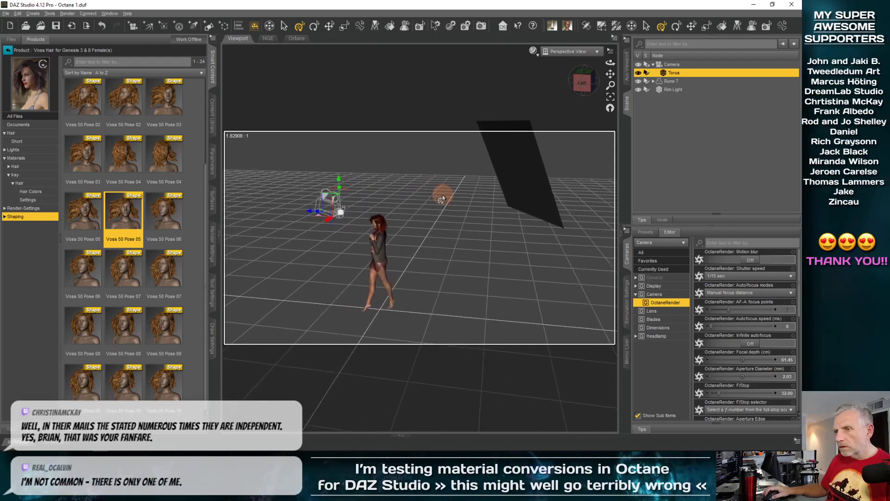
pyautogui.scroll(4, 442, 198)
pyautogui.moveTo(371, 228); pyautogui.dragTo(371, 228, button='middle')
pyautogui.moveTo(284, 247); pyautogui.dragTo(279, 251)
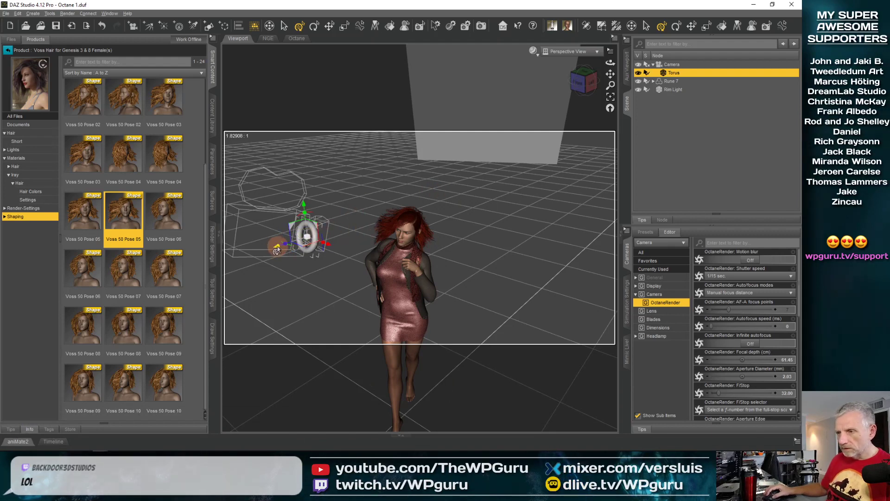
# - Select the Rim Light plane and move it sideways along its X axis to centre it behind the figure
pyautogui.click(494, 102)
pyautogui.moveTo(452, 125); pyautogui.dragTo(453, 130, button='middle')
pyautogui.scroll(-4, 453, 131)
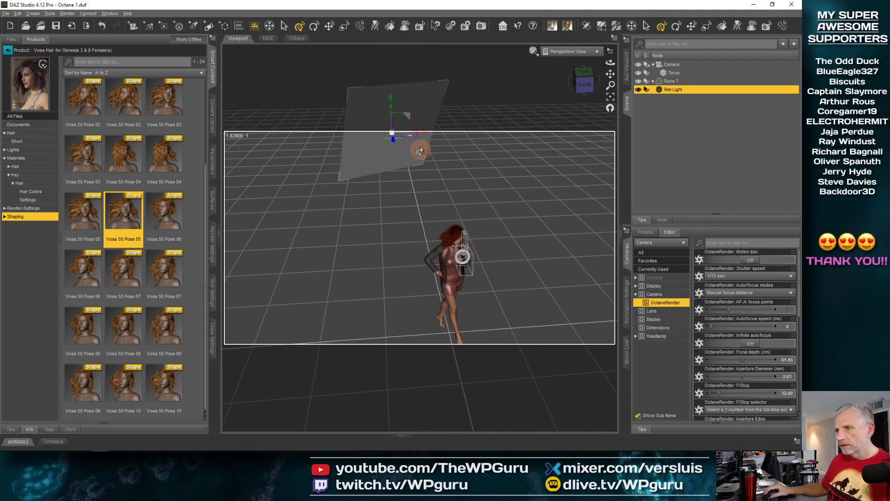
pyautogui.moveTo(424, 136)
pyautogui.mouseDown()
pyautogui.moveTo(464, 136)
pyautogui.moveTo(437, 143)
pyautogui.mouseUp()
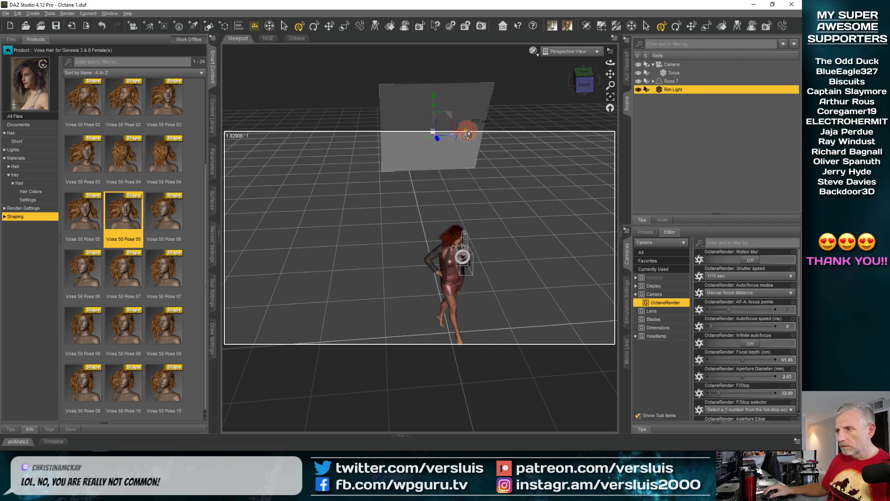
pyautogui.moveTo(468, 134); pyautogui.dragTo(482, 135)
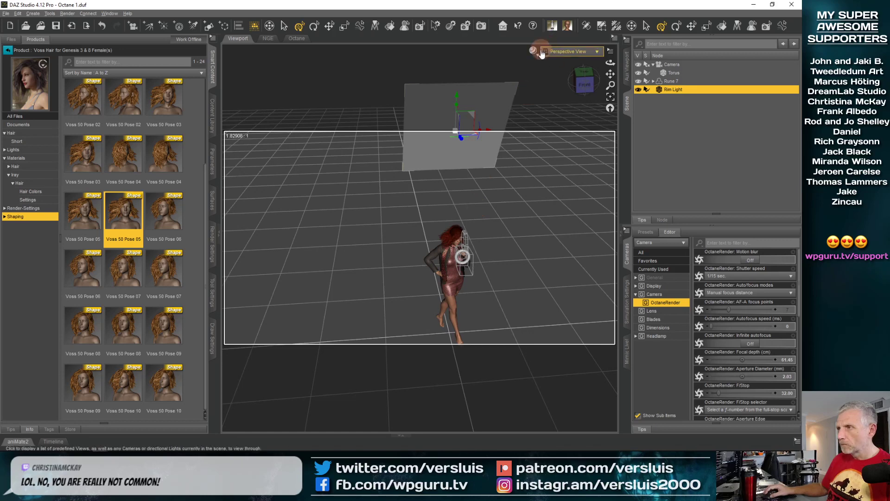
# - Reopen the Octane render viewport and render the portrait through the scene's Camera
pyautogui.click(297, 38)
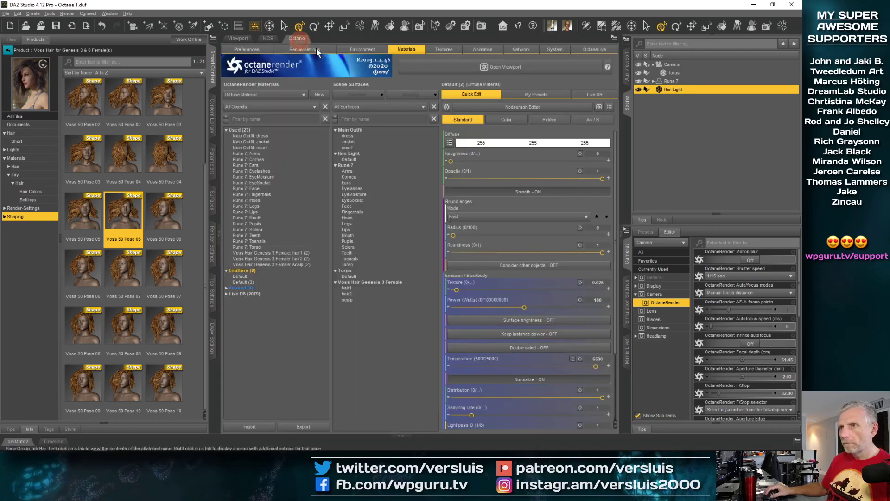
pyautogui.click(479, 70)
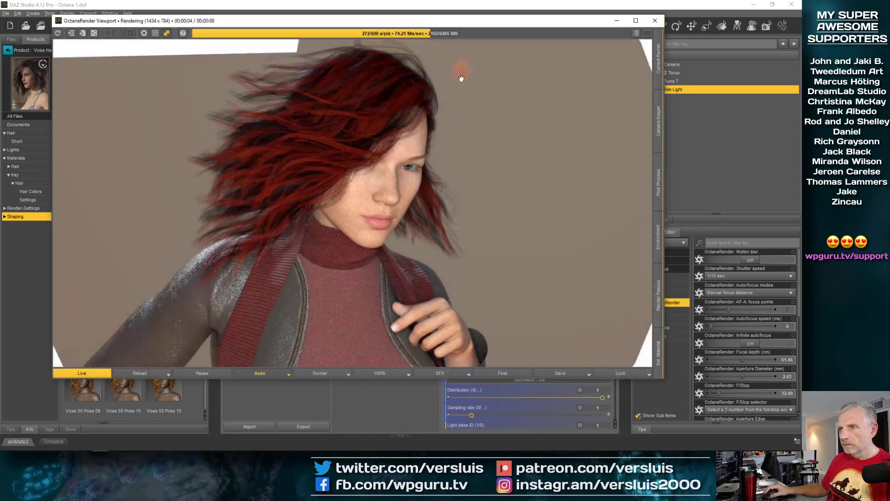
pyautogui.click(246, 95)
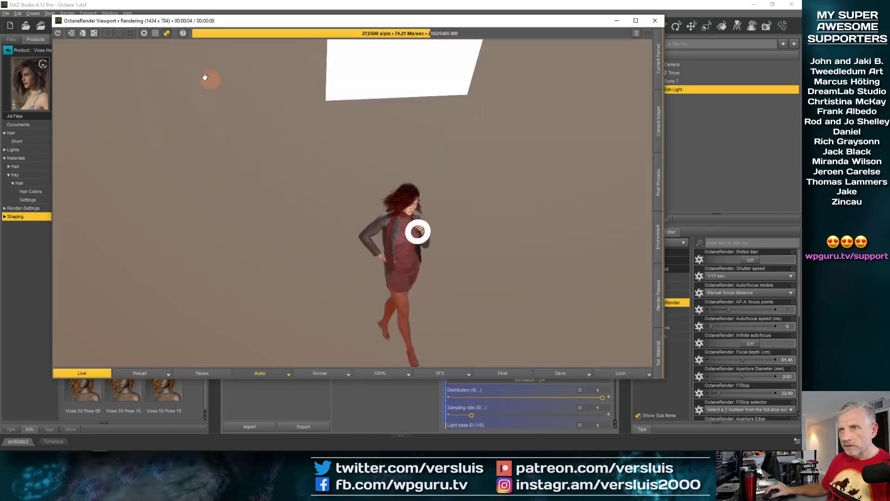
pyautogui.click(635, 34)
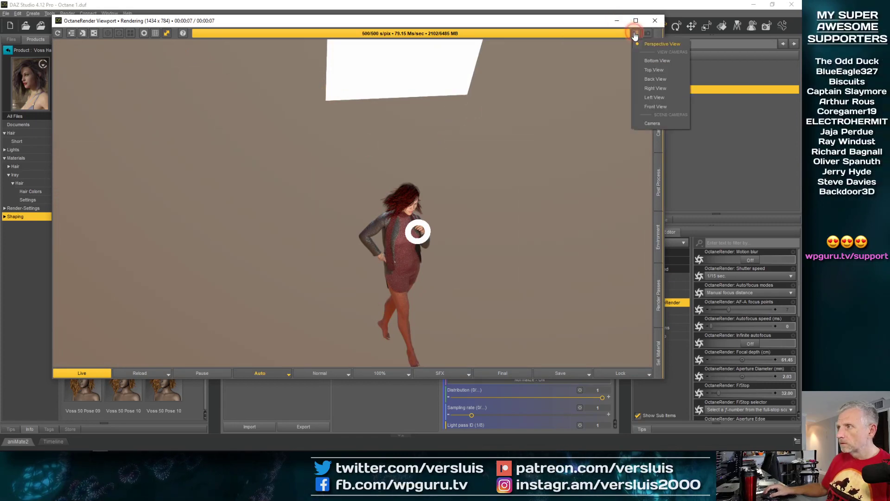
pyautogui.click(650, 124)
pyautogui.moveTo(532, 162); pyautogui.dragTo(407, 239)
pyautogui.moveTo(450, 210); pyautogui.dragTo(381, 257)
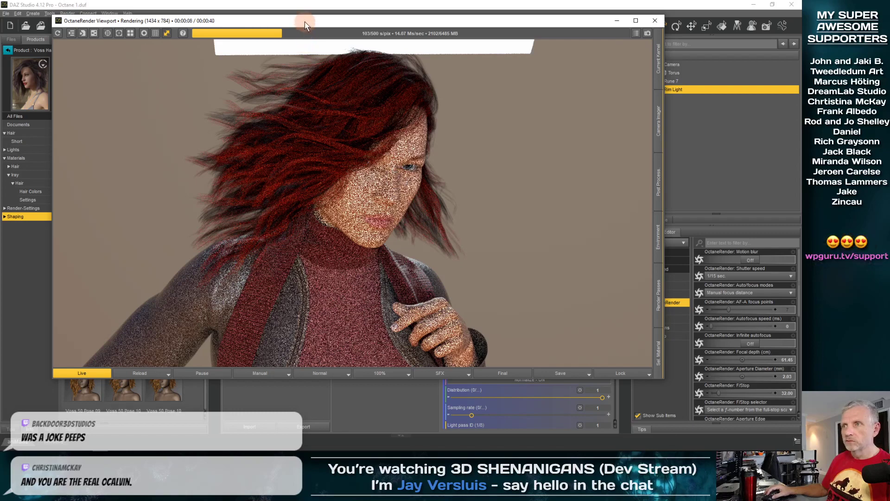
# - Shrink the render window, place it beside the scene viewport, and check the Rim Light's position in the camera view
pyautogui.moveTo(50, 14); pyautogui.dragTo(348, 128)
pyautogui.moveTo(421, 135); pyautogui.dragTo(591, 156)
pyautogui.click(238, 39)
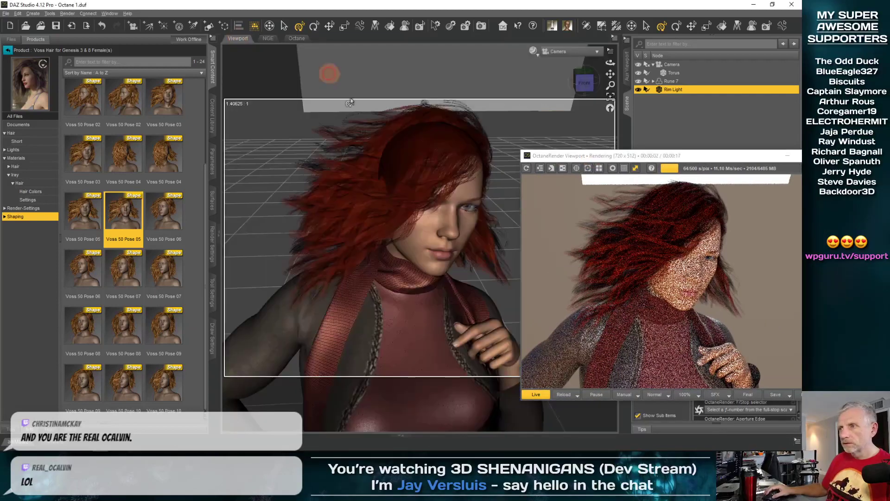
pyautogui.scroll(-5, 546, 112)
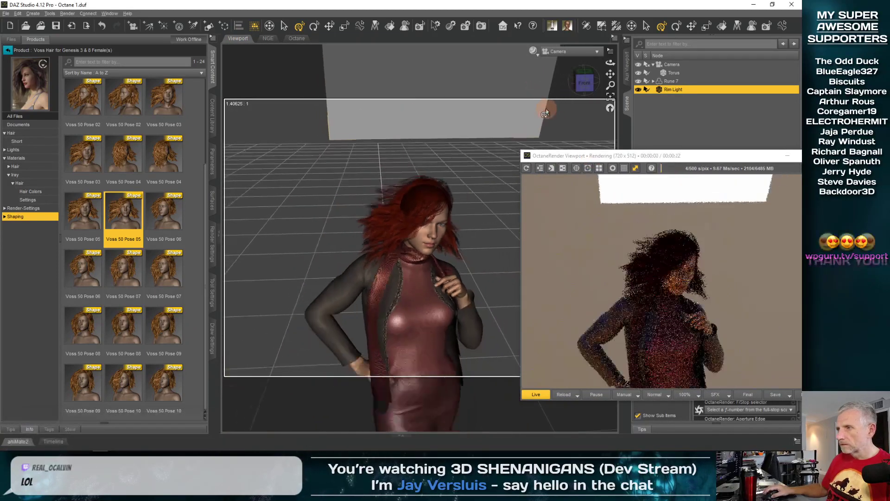
pyautogui.scroll(5, 546, 112)
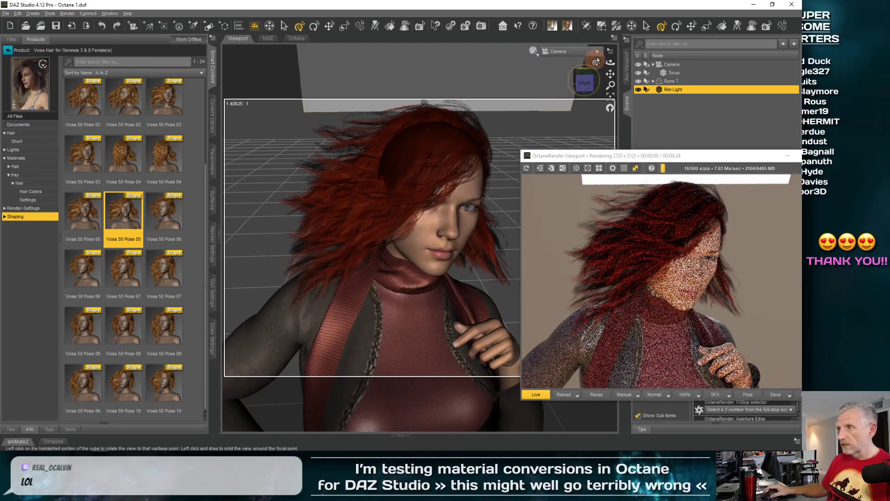
# - Return to Perspective View, show the Aux Viewport, and raise the Rim Light out of the camera's frame
pyautogui.click(571, 51)
pyautogui.click(577, 69)
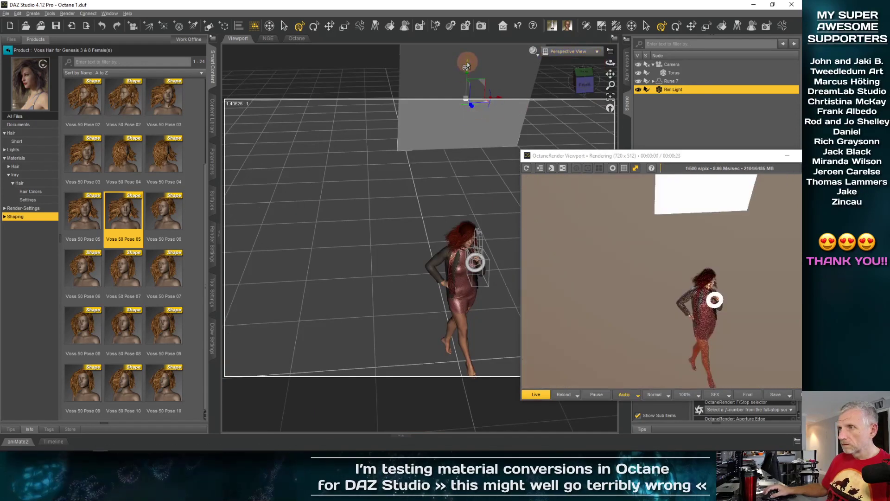
pyautogui.click(627, 66)
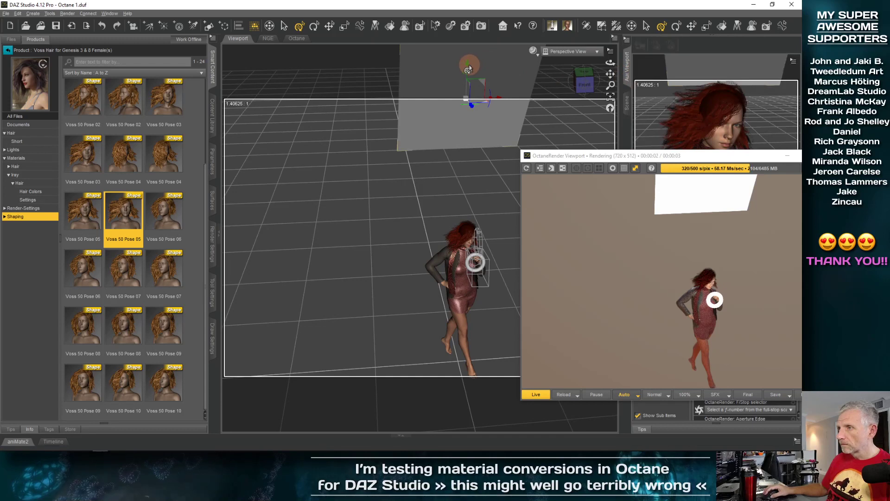
pyautogui.moveTo(466, 67); pyautogui.dragTo(464, 51)
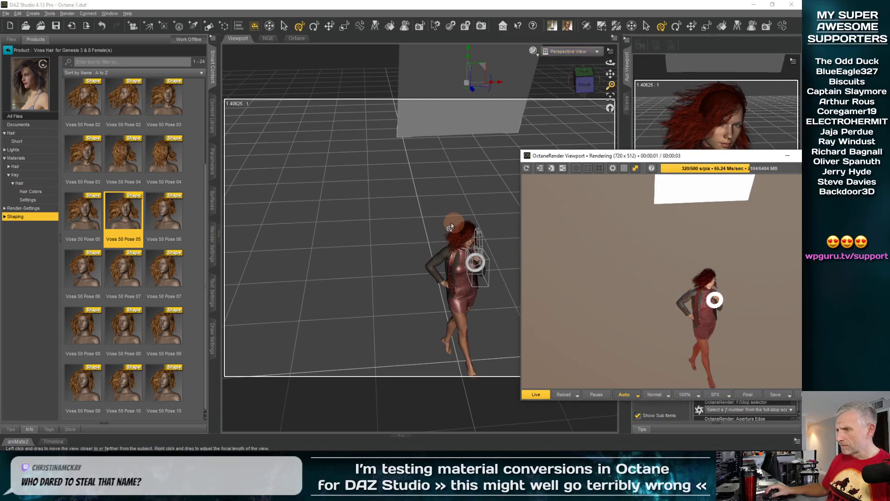
# - Open the Torus's Default material in the Nodegraph Editor and set its Blackbody emission power to 1800 watts
pyautogui.click(466, 264)
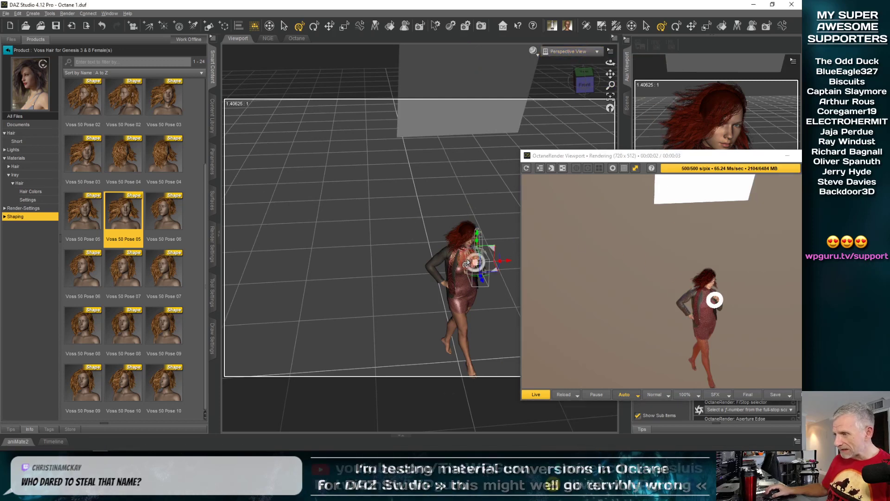
pyautogui.click(628, 107)
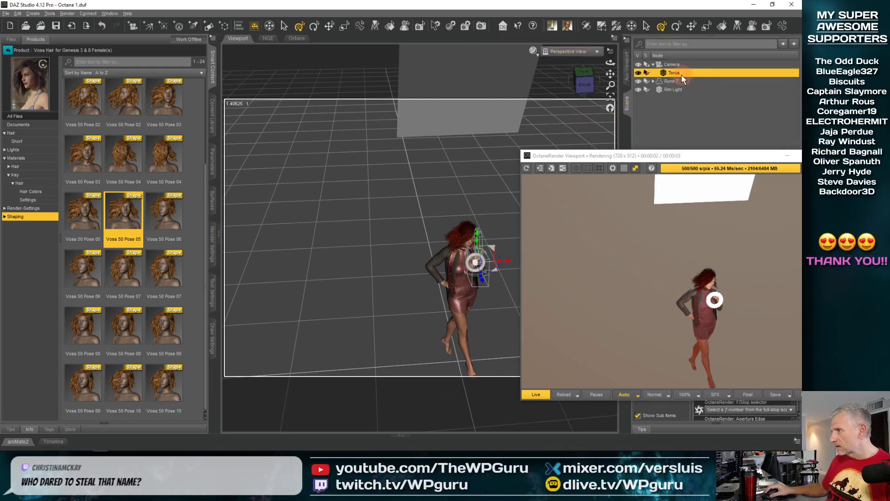
pyautogui.click(297, 38)
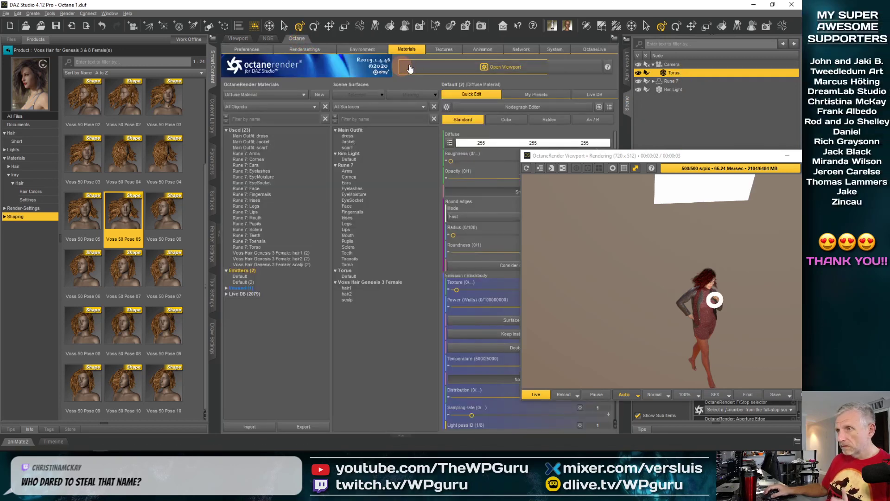
pyautogui.click(355, 276)
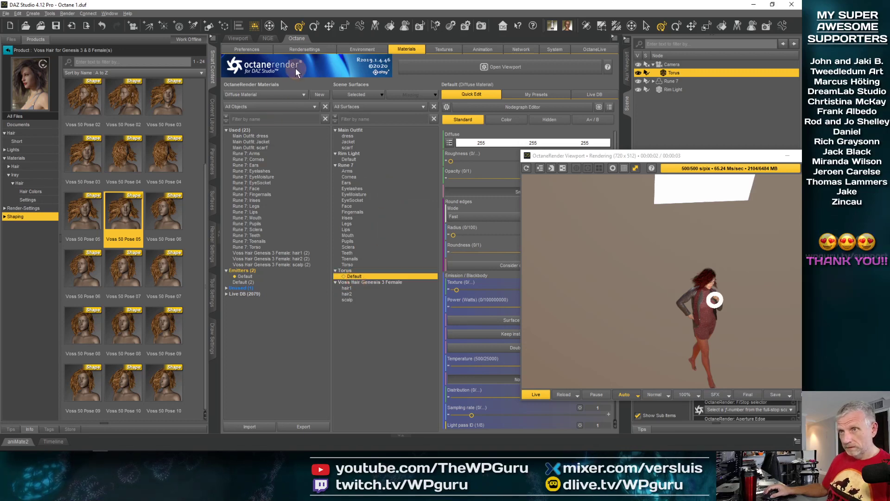
pyautogui.click(528, 106)
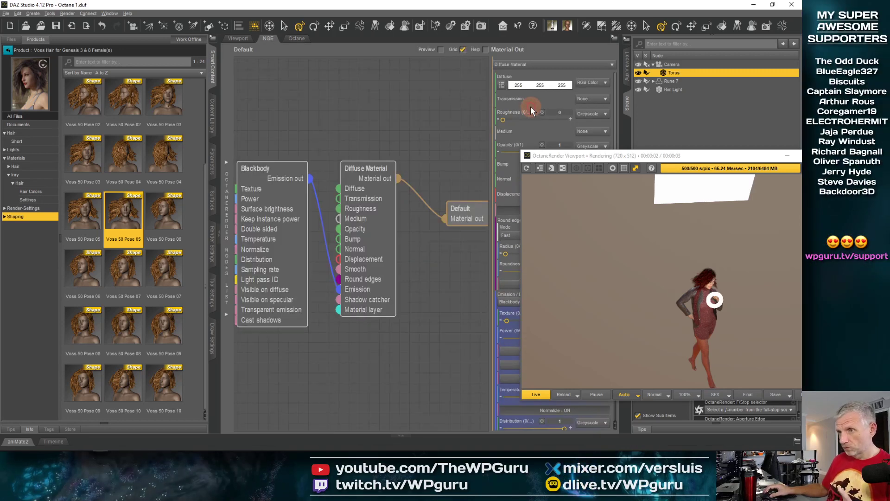
pyautogui.click(268, 226)
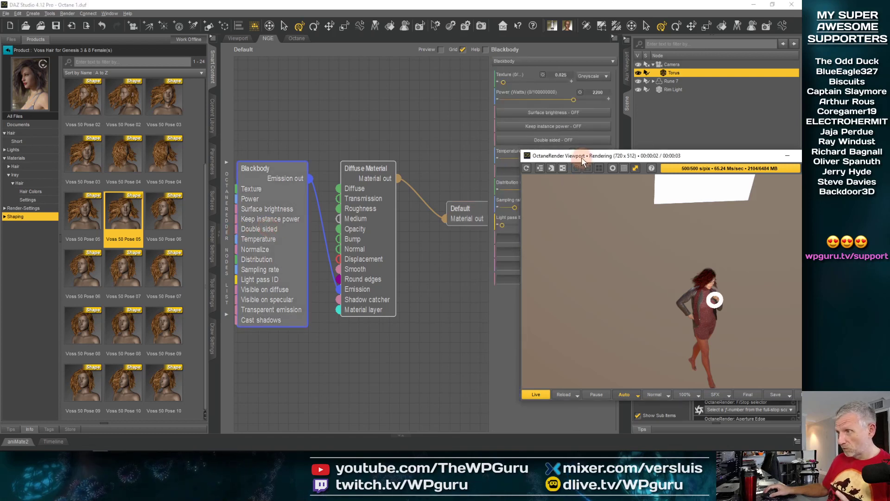
pyautogui.moveTo(582, 157); pyautogui.dragTo(594, 250)
pyautogui.click(597, 93)
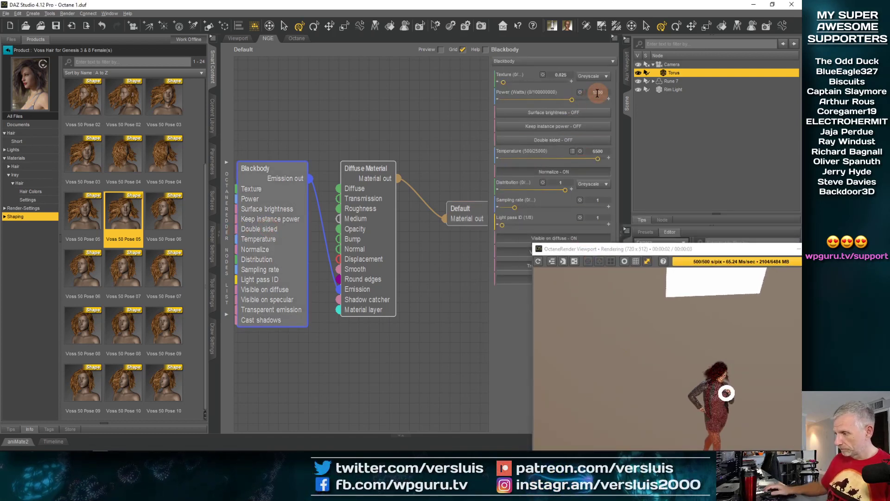
# - Render the portrait through the Camera again and move the render window clear of the Blackbody settings
pyautogui.moveTo(759, 251); pyautogui.dragTo(438, 105)
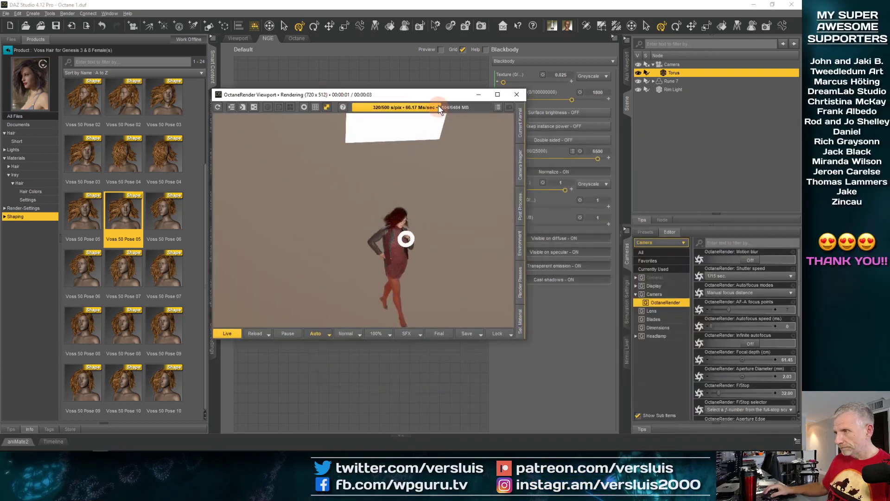
pyautogui.click(508, 107)
pyautogui.click(516, 196)
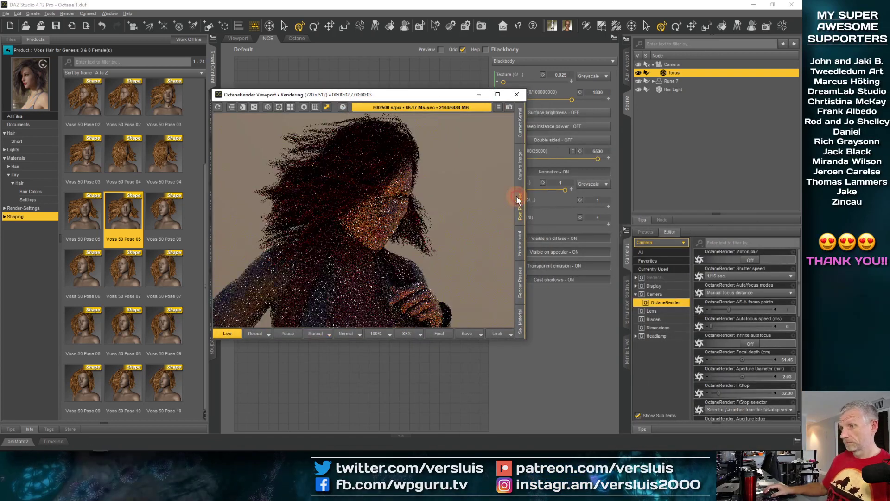
pyautogui.moveTo(453, 95); pyautogui.dragTo(351, 80)
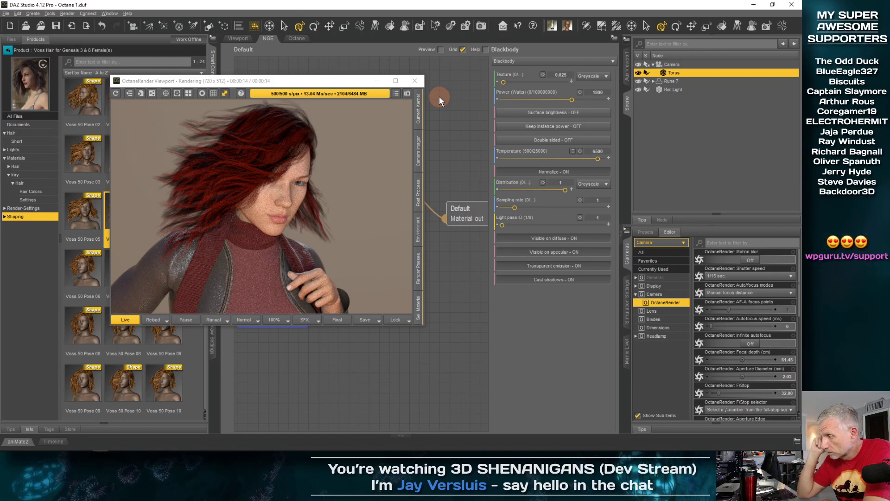
# - Move the render window clear of the scene surfaces and open the Rim Light's Default material in the Nodegraph Editor
pyautogui.click(348, 113)
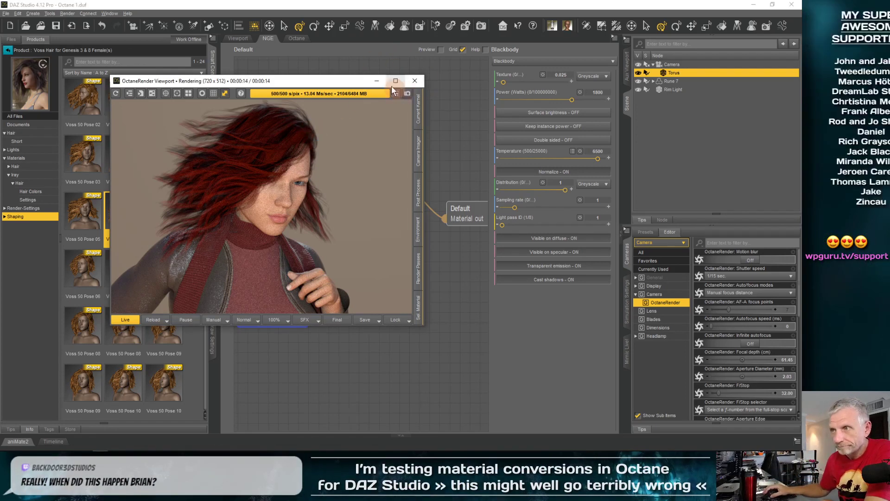
pyautogui.click(241, 40)
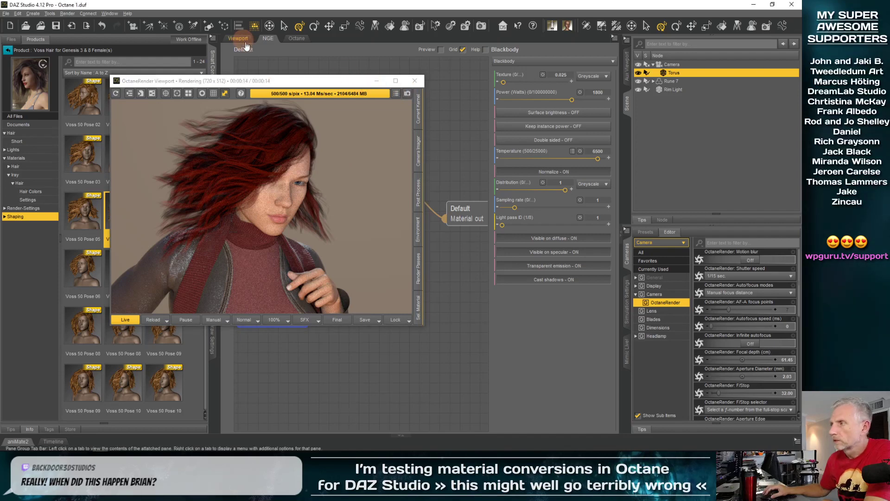
pyautogui.click(677, 90)
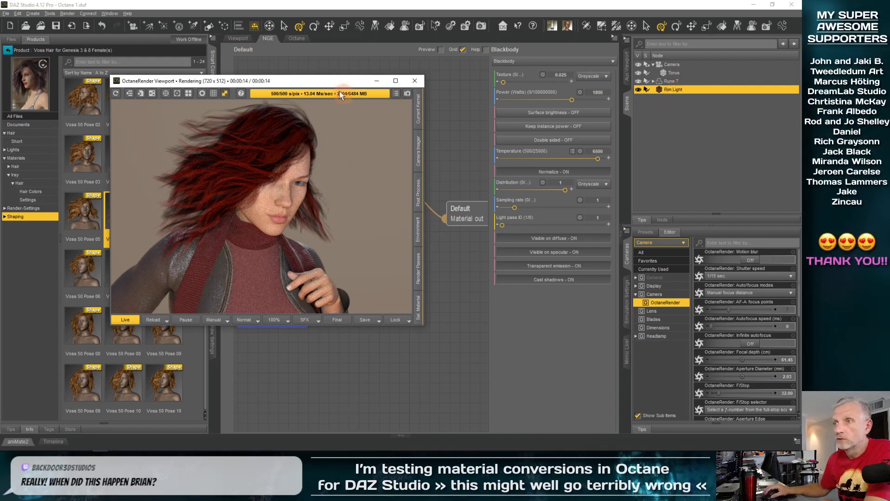
pyautogui.click(295, 41)
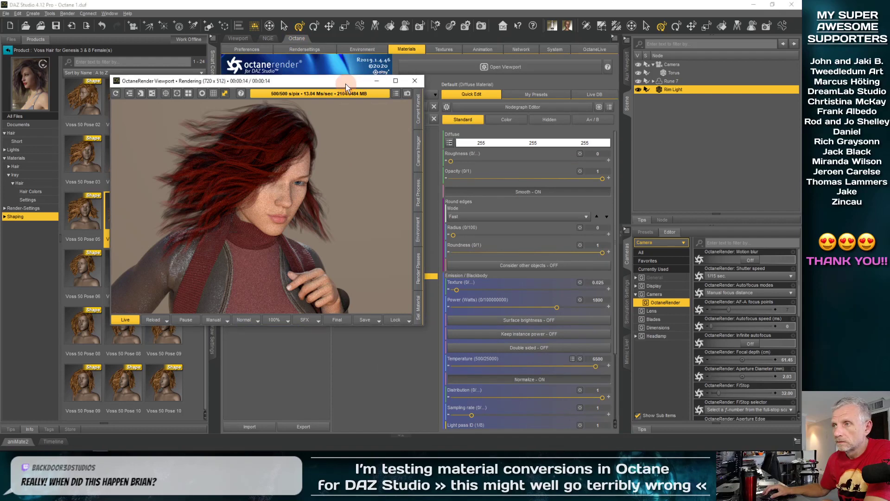
pyautogui.moveTo(346, 83); pyautogui.dragTo(197, 106)
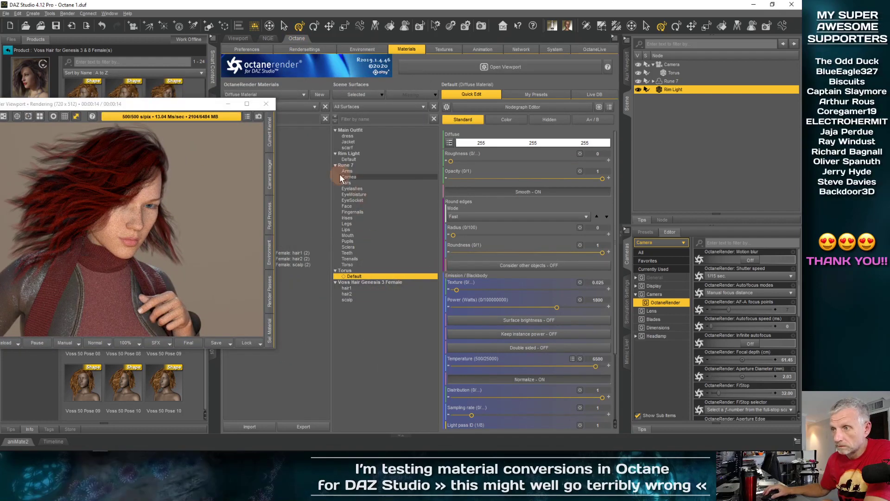
pyautogui.click(335, 165)
pyautogui.click(349, 159)
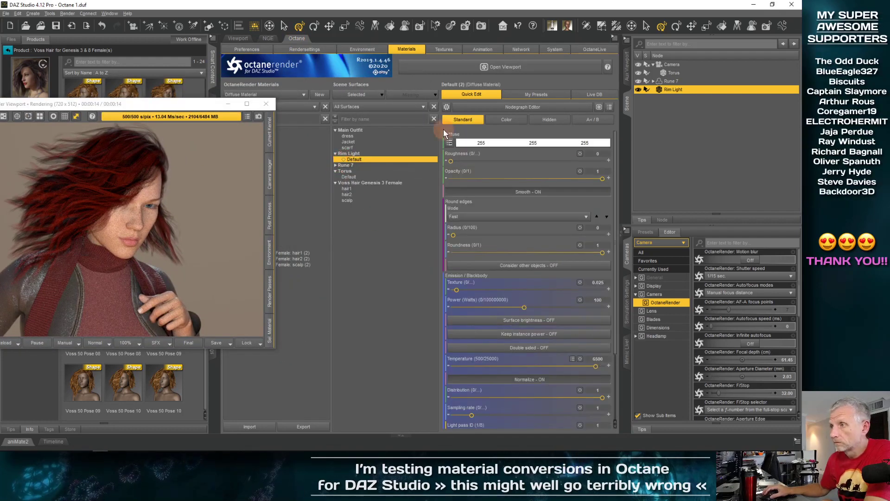
pyautogui.click(546, 108)
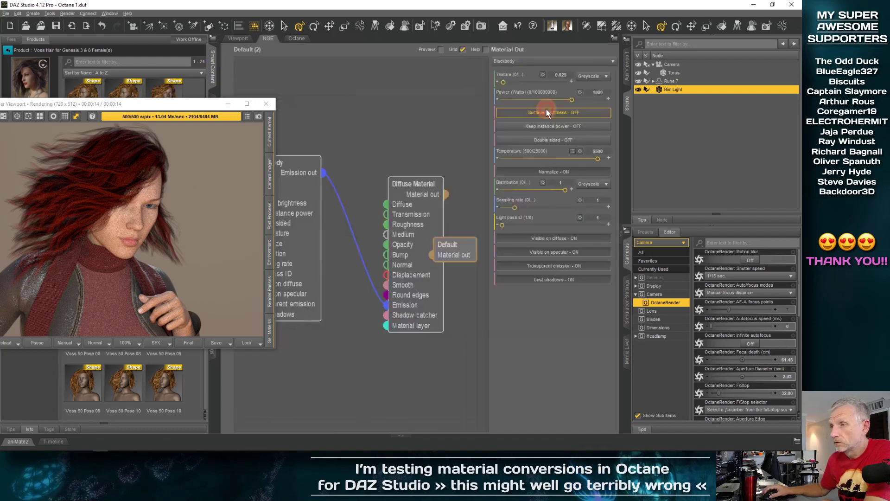
# - Set the power of the Rim Light's Blackbody emission to 1000 watts
pyautogui.click(303, 187)
pyautogui.click(592, 96)
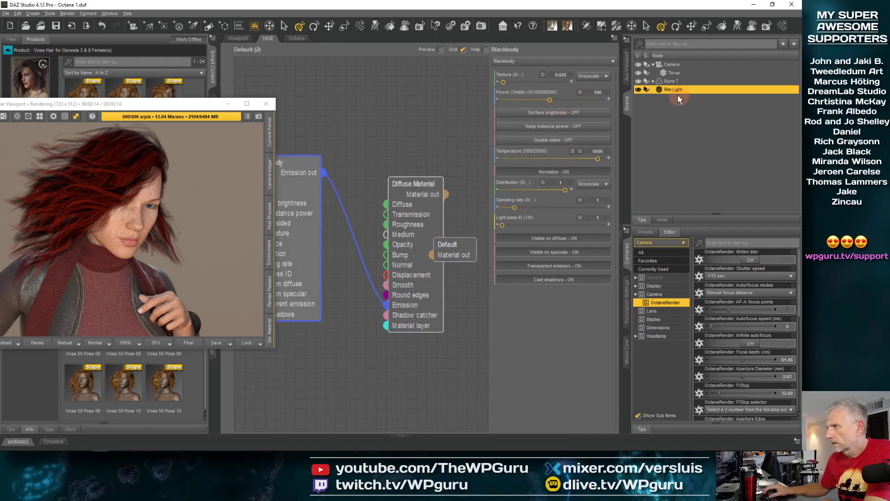
pyautogui.moveTo(552, 100); pyautogui.dragTo(567, 101)
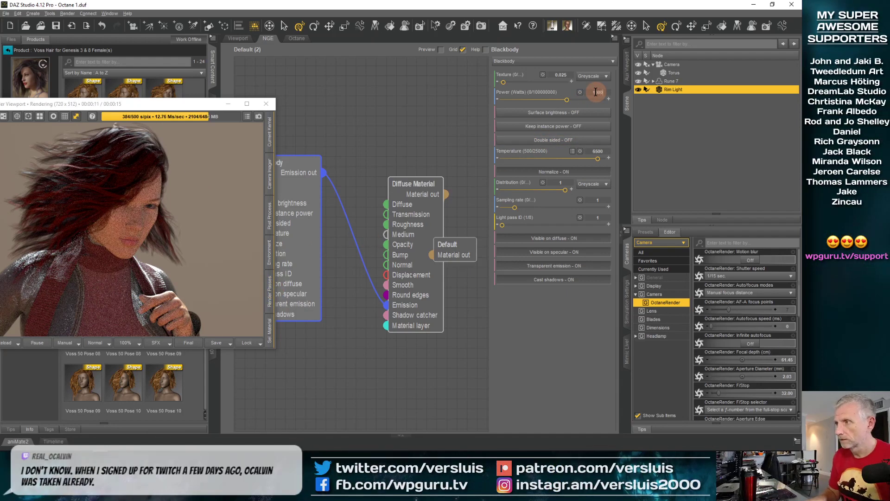
pyautogui.press('Return')
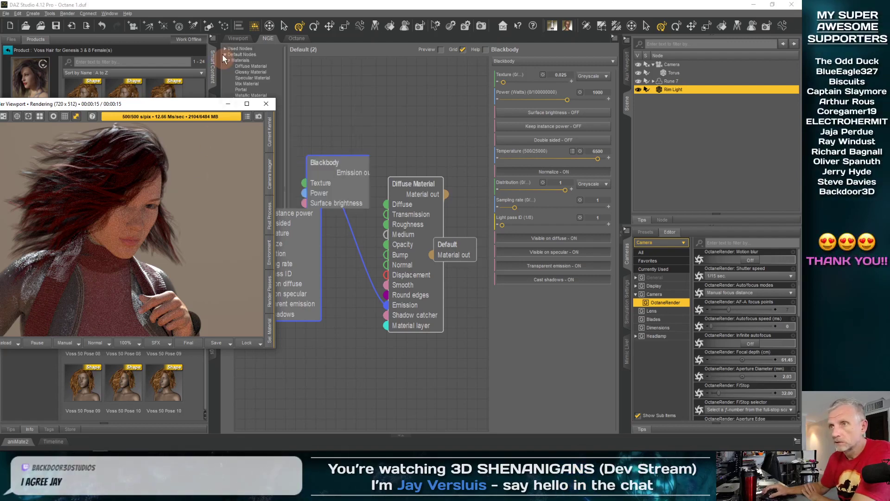
# - Switch the scene back to Perspective View and rotate the Rim Light plane behind the figure
pyautogui.click(238, 38)
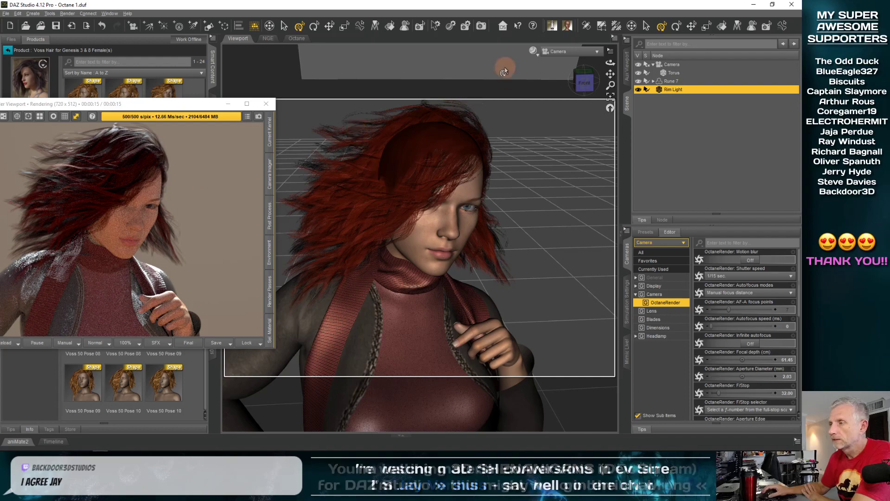
pyautogui.click(603, 52)
pyautogui.click(599, 120)
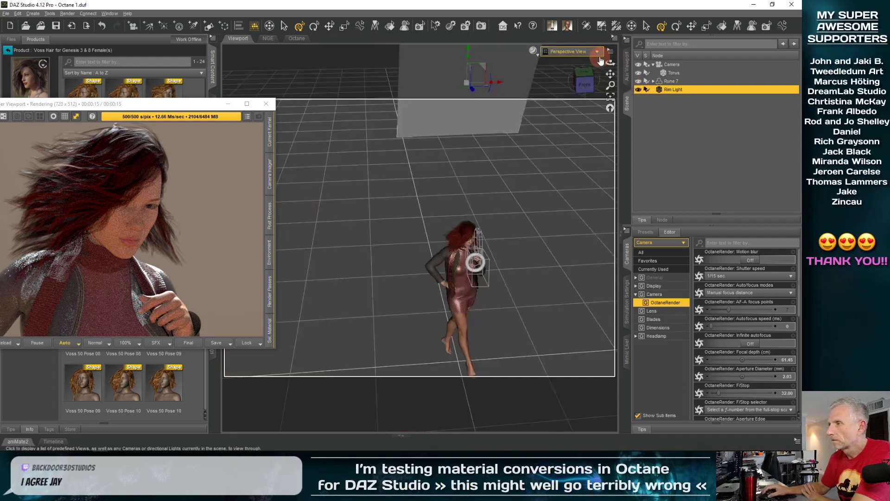
pyautogui.moveTo(511, 216); pyautogui.dragTo(488, 222, button='middle')
pyautogui.scroll(-5, 510, 216)
pyautogui.moveTo(529, 227); pyautogui.dragTo(523, 278)
pyautogui.moveTo(523, 278); pyautogui.dragTo(529, 156, button='middle')
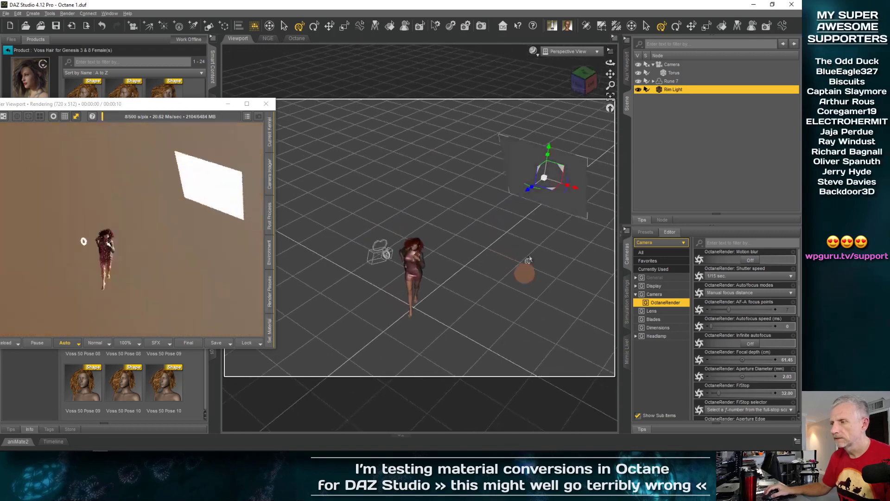
pyautogui.moveTo(534, 193)
pyautogui.mouseDown()
pyautogui.moveTo(592, 199)
pyautogui.moveTo(564, 223)
pyautogui.moveTo(569, 165)
pyautogui.moveTo(558, 204)
pyautogui.moveTo(540, 204)
pyautogui.moveTo(545, 178)
pyautogui.mouseUp()
pyautogui.click(18, 13)
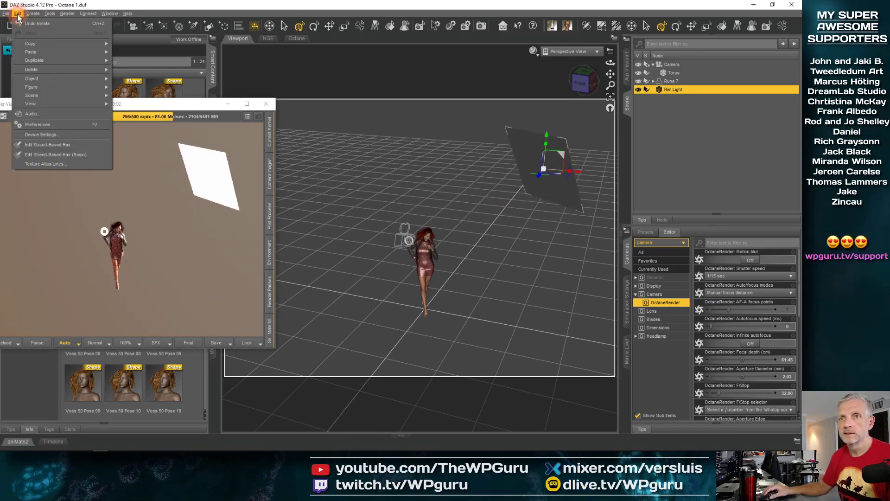
# - Duplicate the Rim Light node and rename the copy as Rim Light Left
pyautogui.moveTo(45, 62)
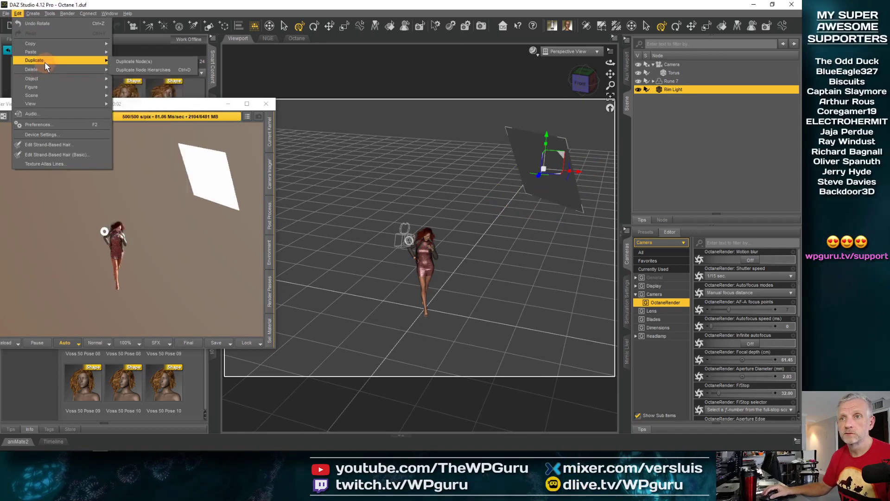
pyautogui.click(153, 63)
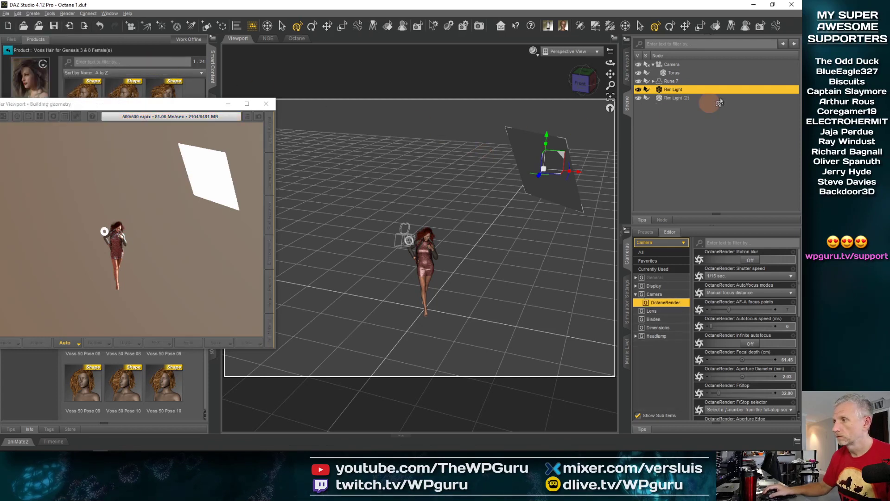
pyautogui.click(686, 97)
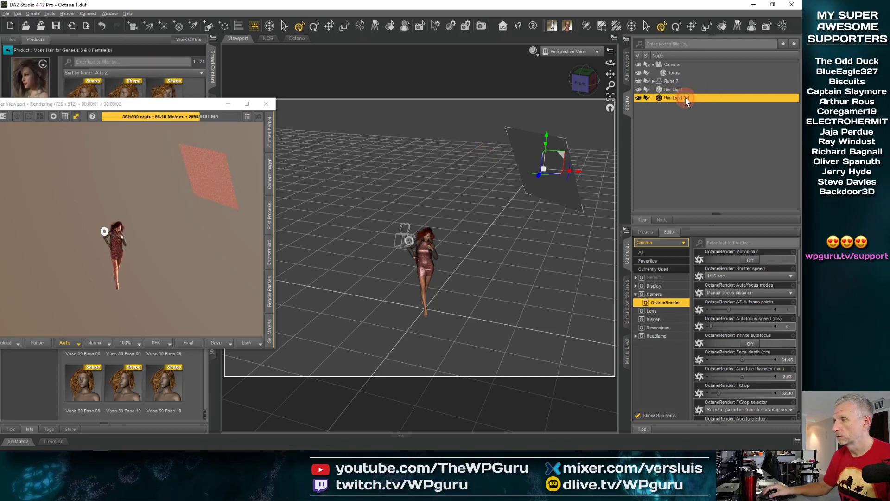
pyautogui.click(685, 98)
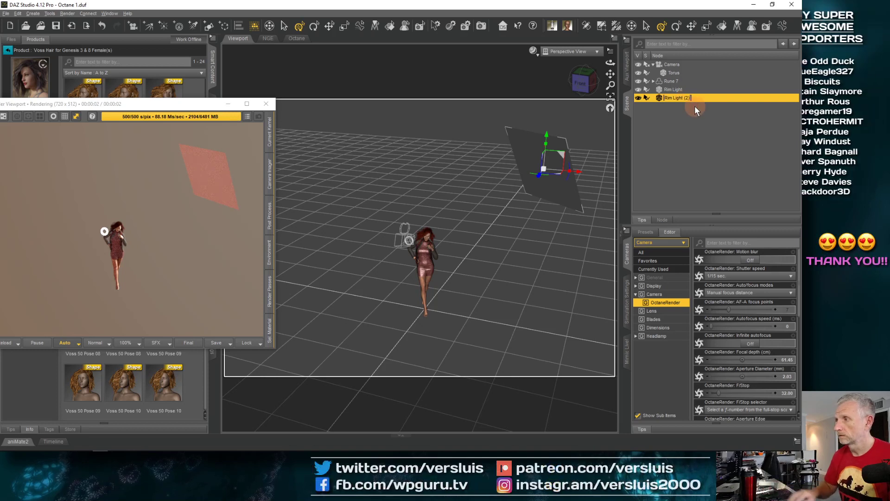
pyautogui.press('BackSpace')
pyautogui.press('BackSpace')
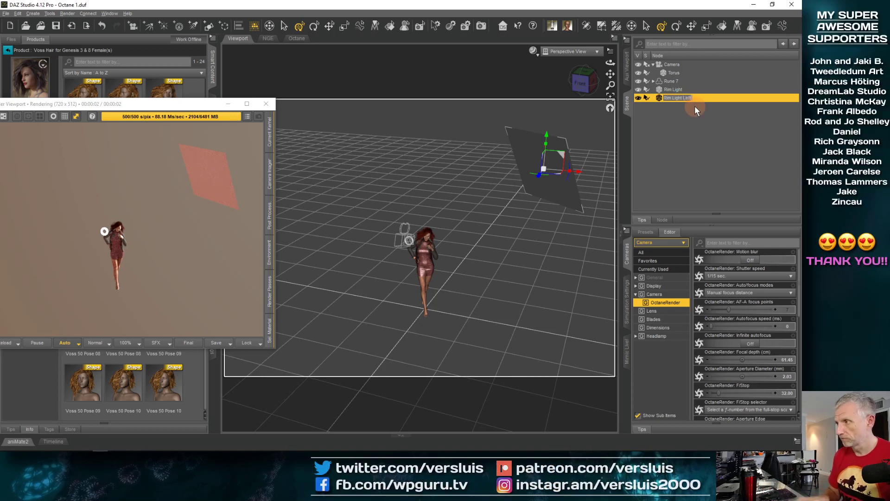
# - Rename the original Rim Light node as Rim Light Right
pyautogui.click(678, 89)
pyautogui.click(677, 89)
pyautogui.press('Return')
# - Move Rim Light Left to the opposite side behind the figure and rotate it to mirror Rim Light Right
pyautogui.click(691, 96)
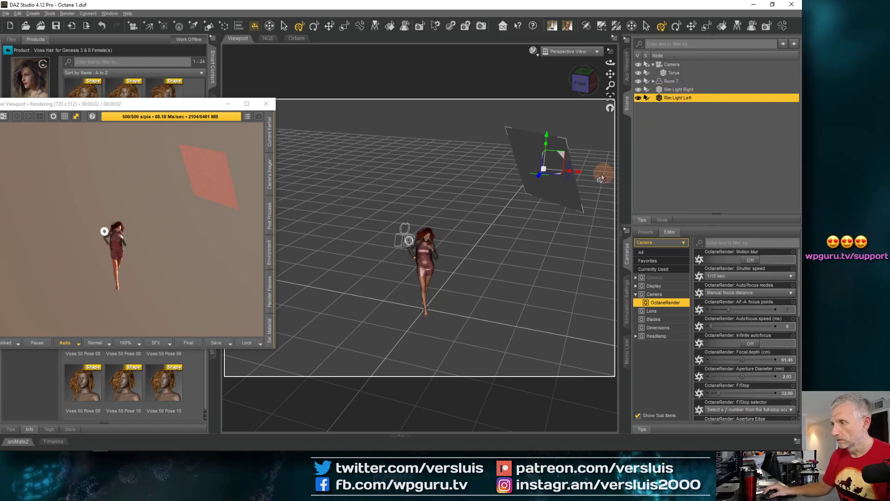
pyautogui.moveTo(577, 173); pyautogui.dragTo(407, 155)
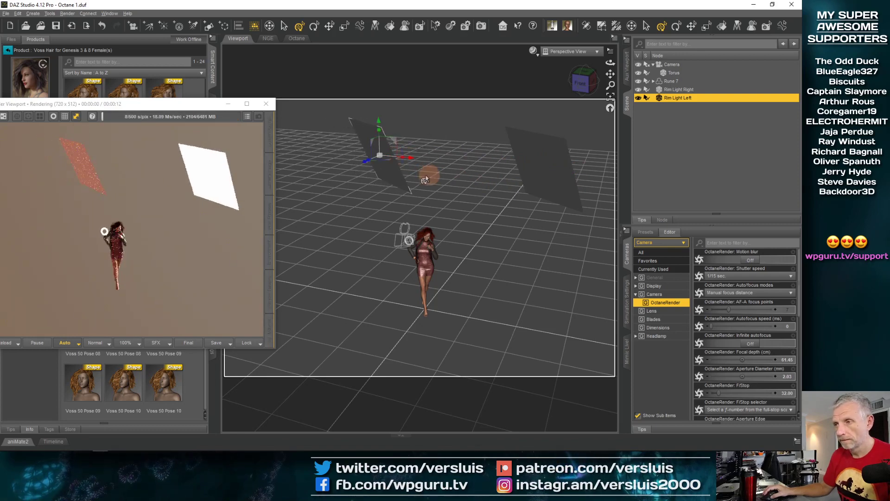
pyautogui.moveTo(389, 165); pyautogui.dragTo(394, 167)
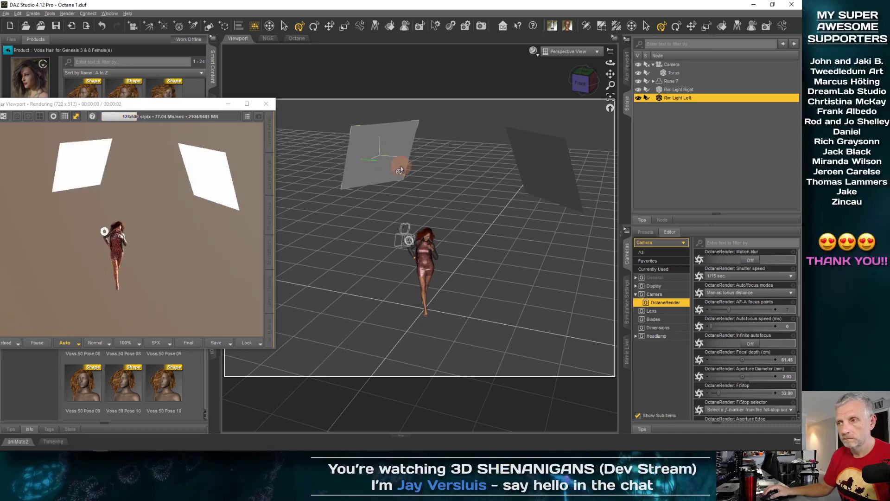
# - Show the scene through the Camera in the render and main viewports, and set the auxiliary viewport to Perspective View
pyautogui.click(247, 116)
pyautogui.click(253, 210)
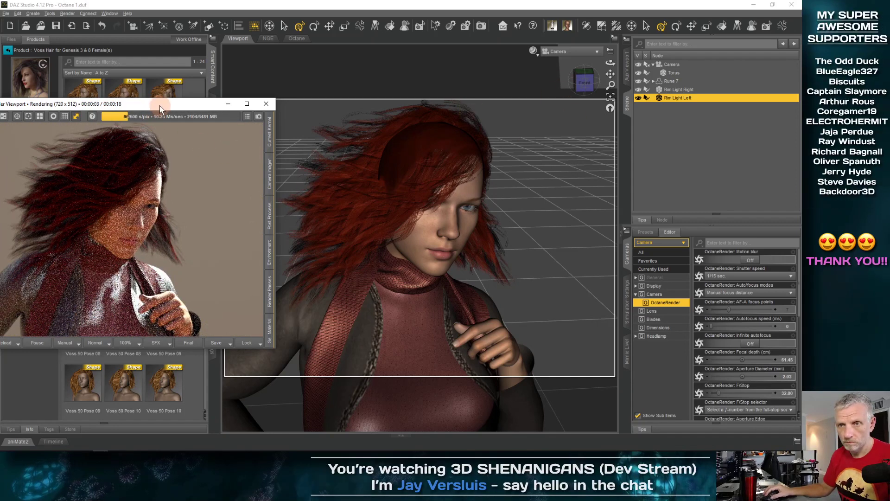
pyautogui.moveTo(160, 105); pyautogui.dragTo(196, 95)
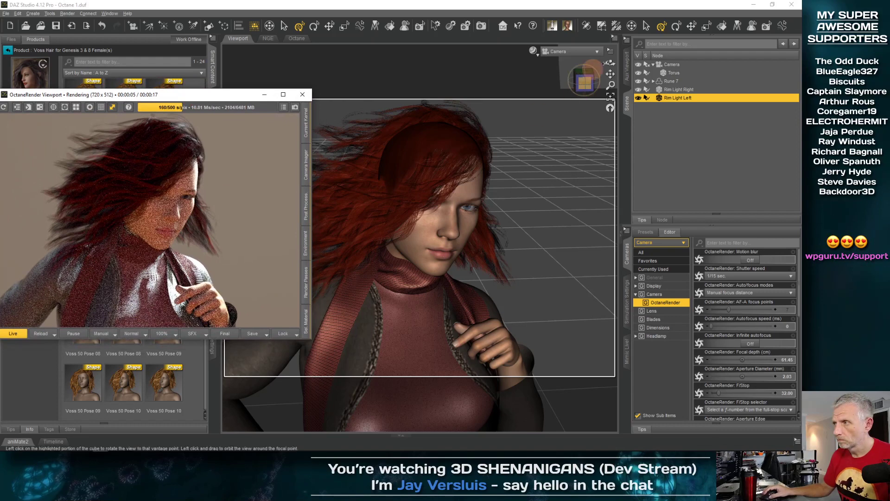
pyautogui.click(627, 67)
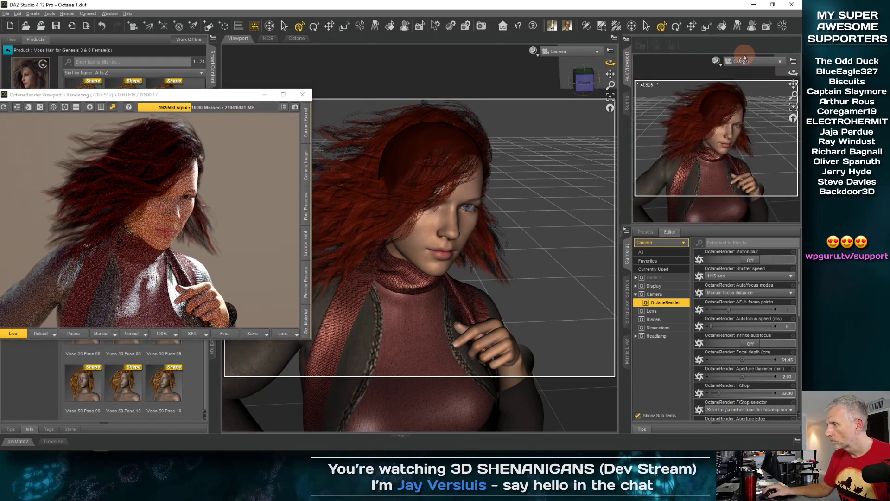
pyautogui.click(746, 61)
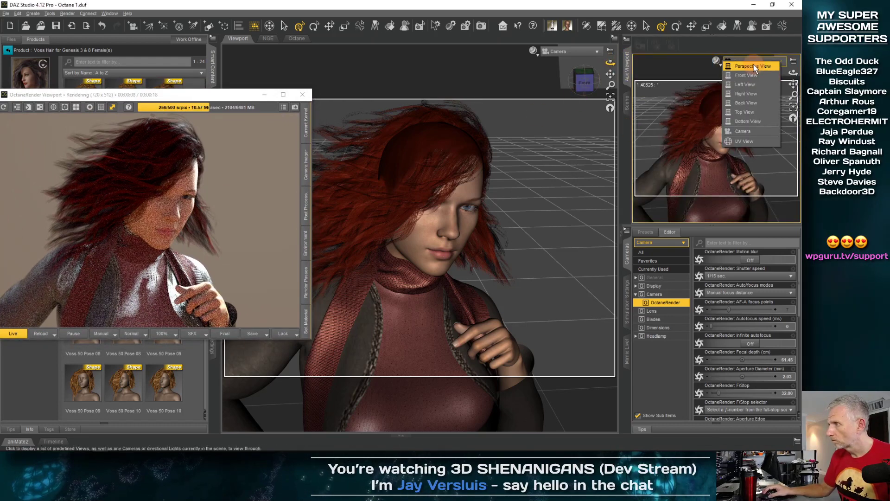
pyautogui.click(752, 66)
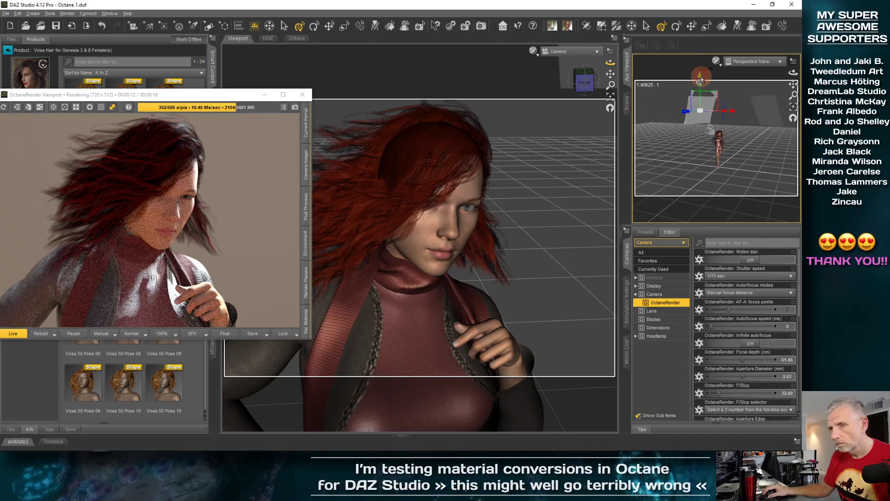
# - Adjust the height of Rim Light Left in the auxiliary viewport, leaving it slightly lower behind the figure
pyautogui.moveTo(701, 80); pyautogui.dragTo(700, 95)
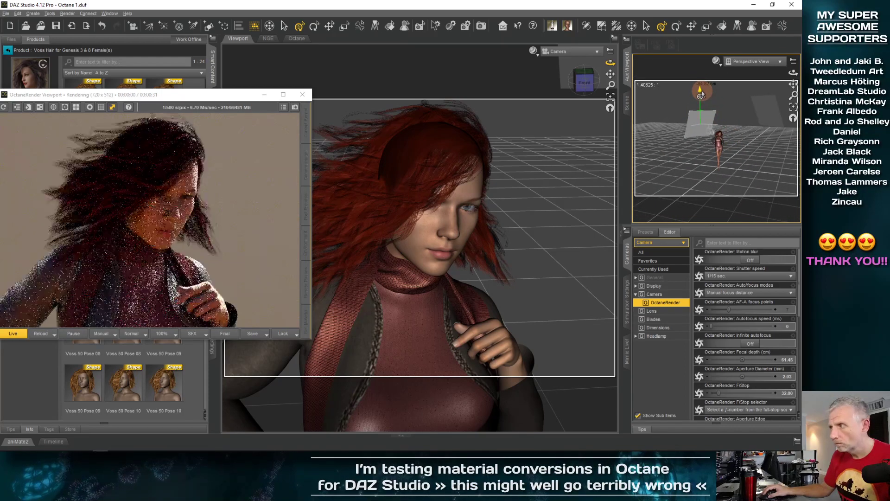
pyautogui.moveTo(701, 95); pyautogui.dragTo(709, 124)
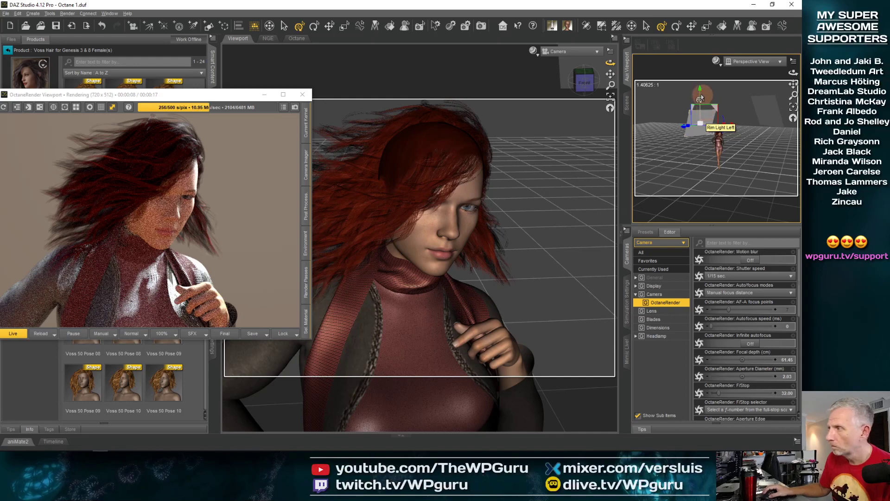
pyautogui.moveTo(698, 83); pyautogui.dragTo(699, 89)
pyautogui.moveTo(180, 95)
pyautogui.mouseDown()
pyautogui.moveTo(246, 85)
pyautogui.moveTo(193, 87)
pyautogui.mouseUp()
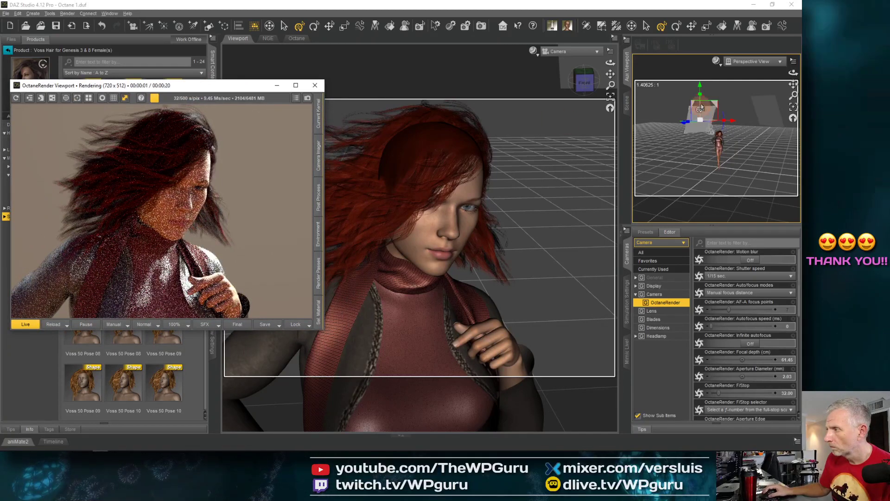
pyautogui.moveTo(700, 87); pyautogui.dragTo(700, 85)
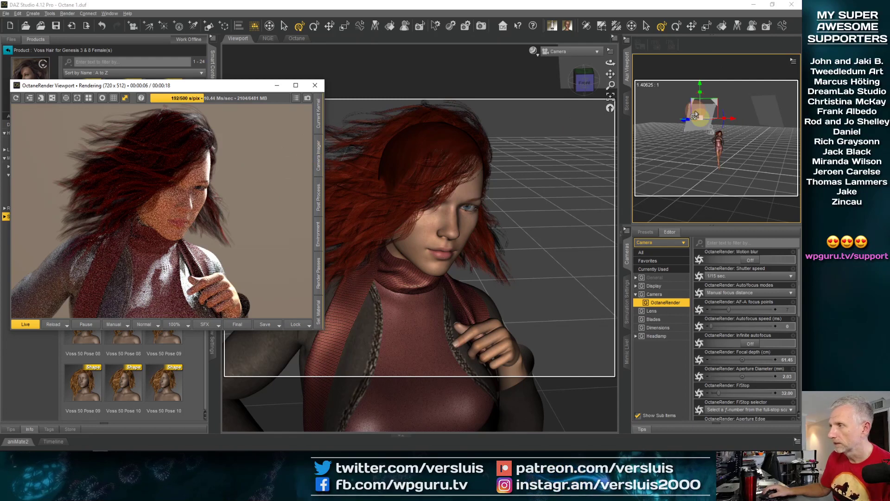
# - Examine the Default material of Rim Light Left among the Octane materials and in the Nodegraph Editor
pyautogui.click(297, 38)
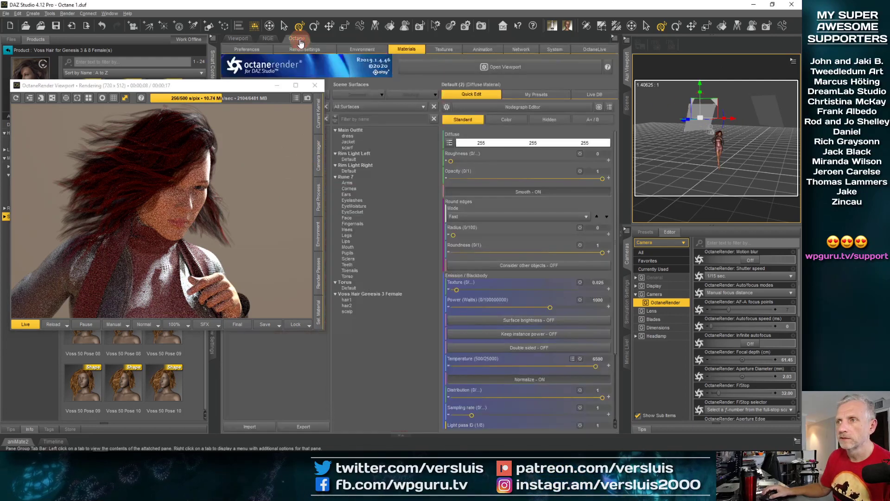
pyautogui.moveTo(244, 88); pyautogui.dragTo(220, 82)
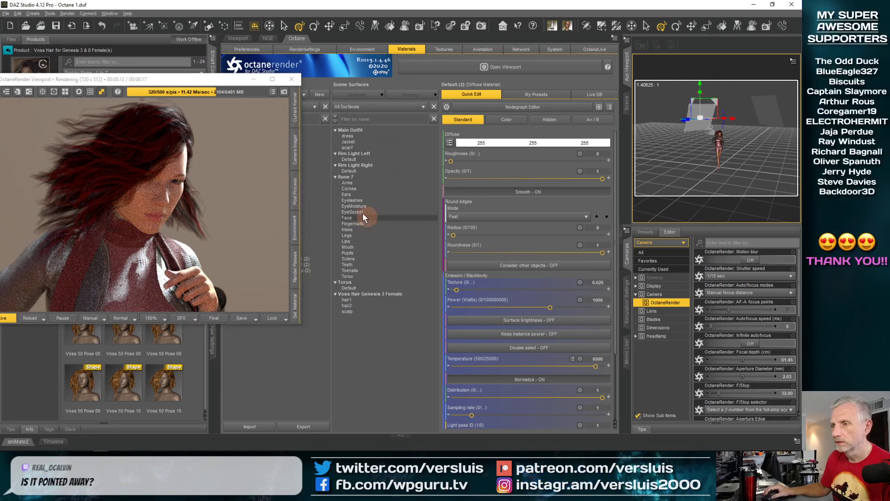
pyautogui.click(355, 159)
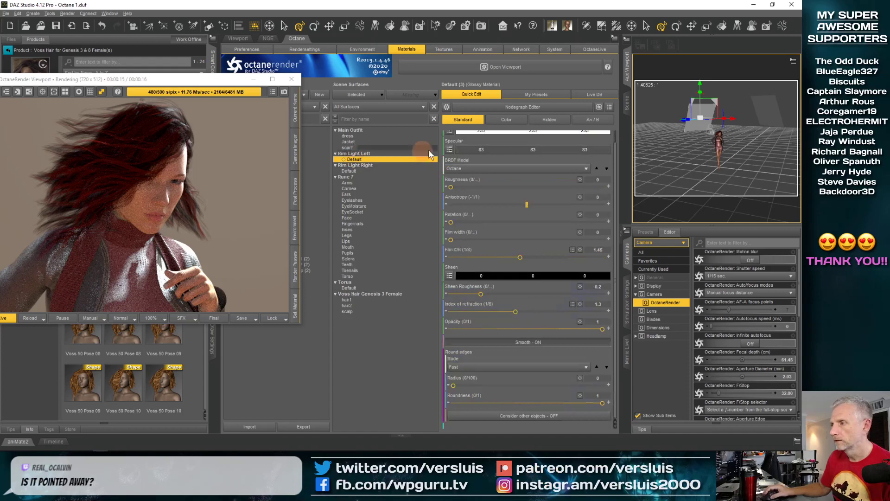
pyautogui.scroll(1, 508, 180)
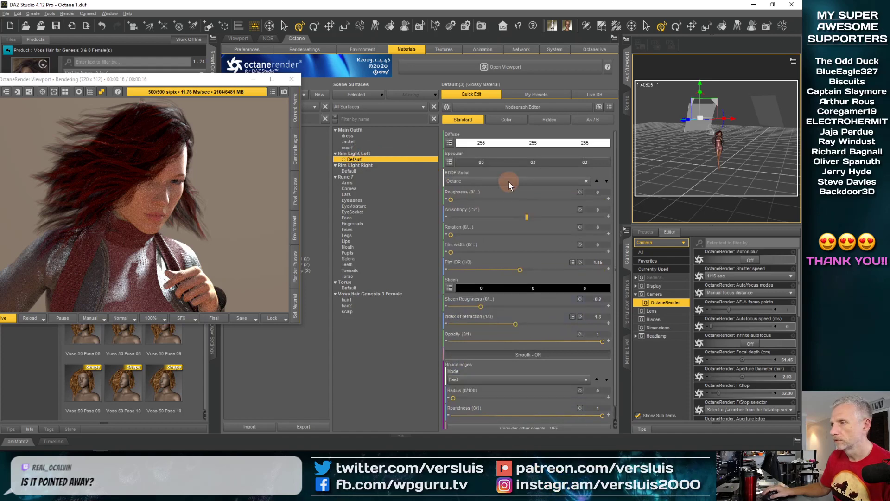
pyautogui.click(534, 107)
pyautogui.moveTo(222, 84); pyautogui.dragTo(197, 99)
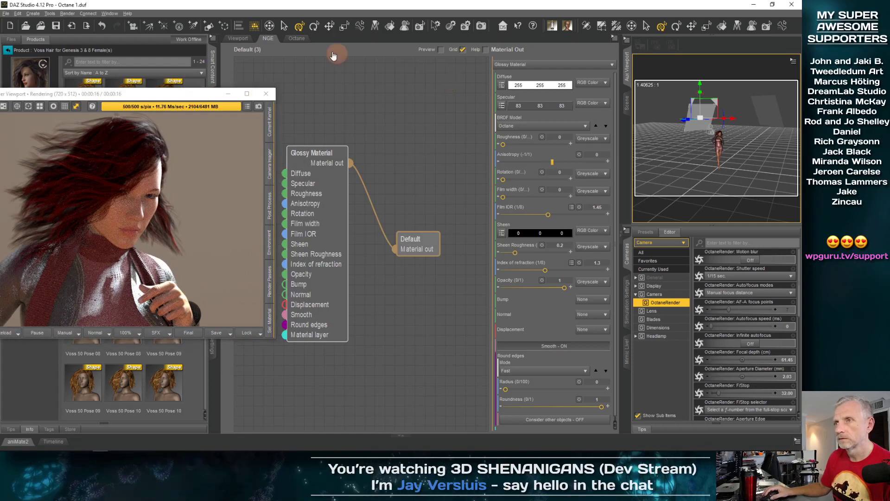
# - Set the Blackbody emission power of Rim Light Right's Default material to 500 watts in the Nodegraph Editor
pyautogui.click(296, 39)
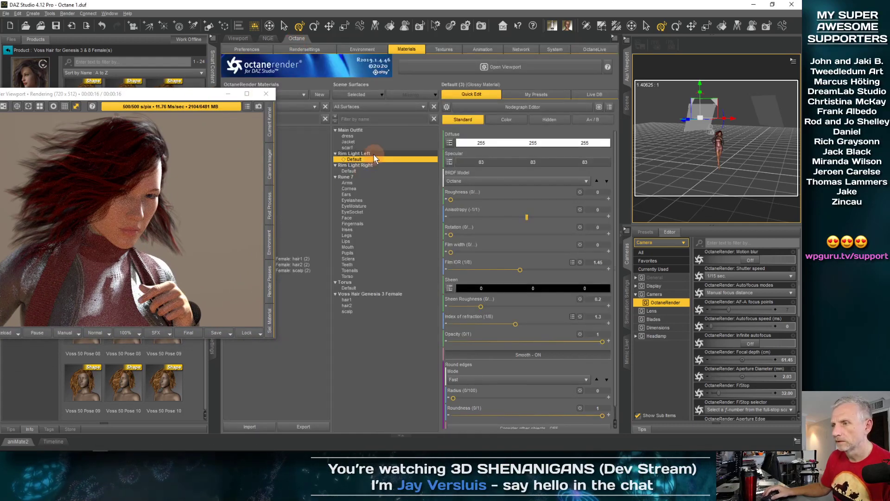
pyautogui.click(358, 171)
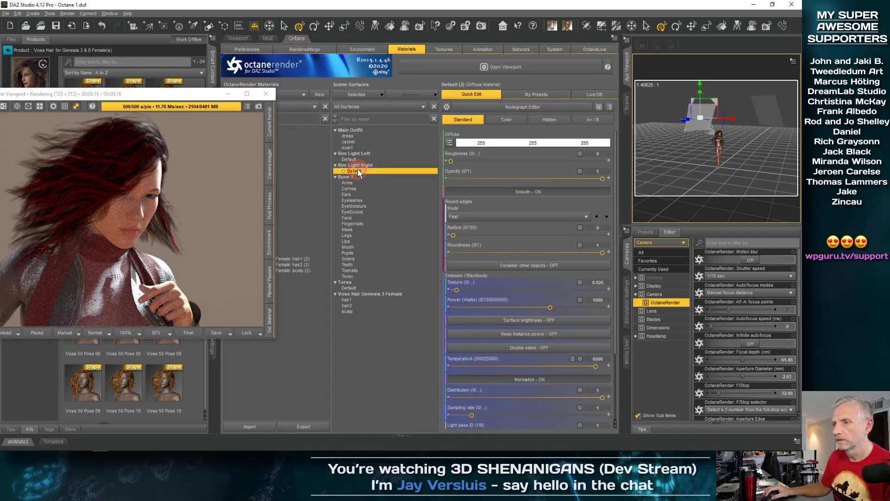
pyautogui.click(531, 107)
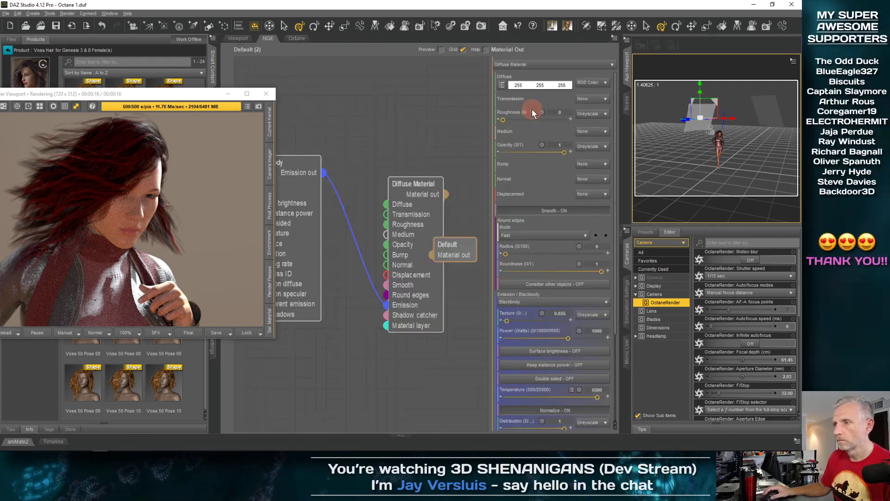
pyautogui.click(292, 179)
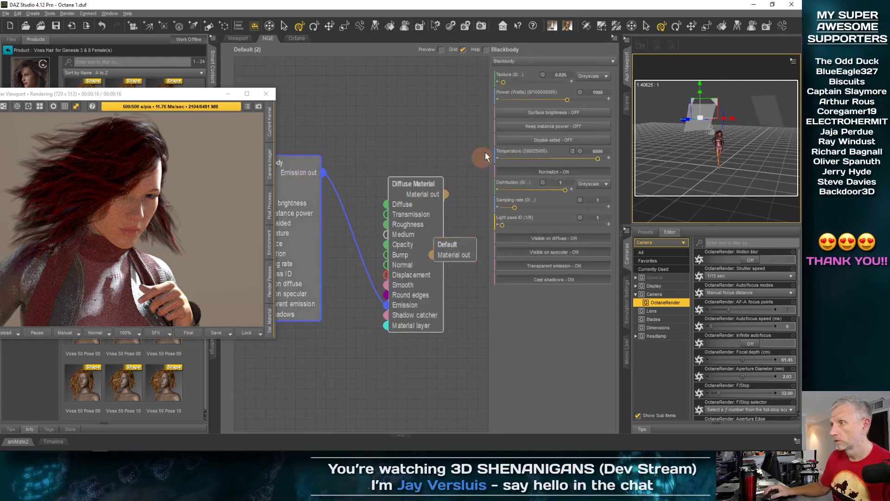
pyautogui.click(600, 93)
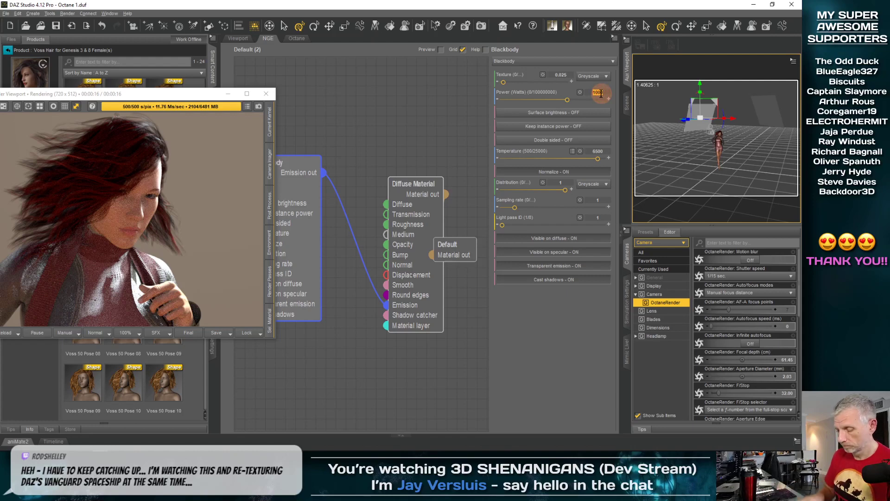
pyautogui.press('Return')
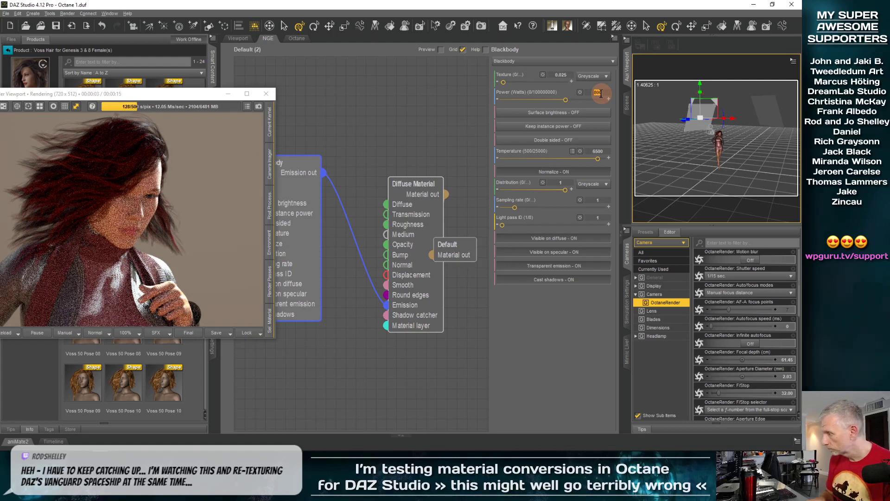
pyautogui.press('Return')
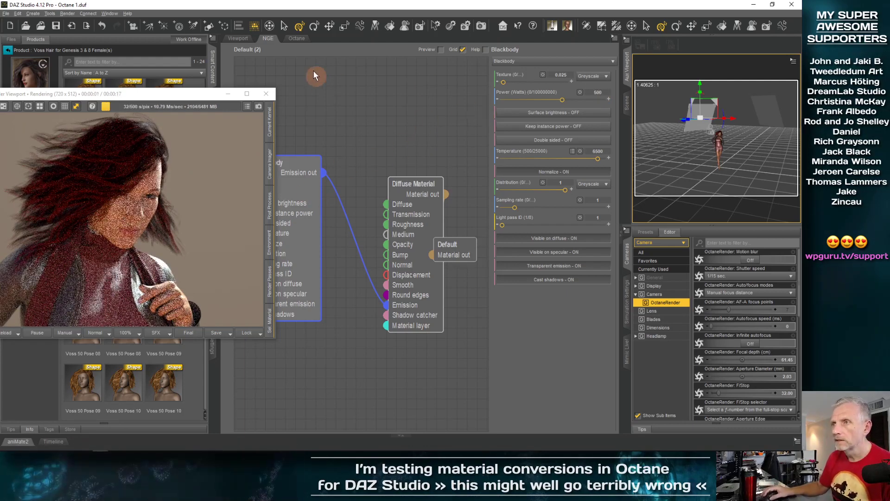
# - Open Rim Light Left's Default material in the Nodegraph Editor and move its Glossy Material node closer to the Default output
pyautogui.click(297, 39)
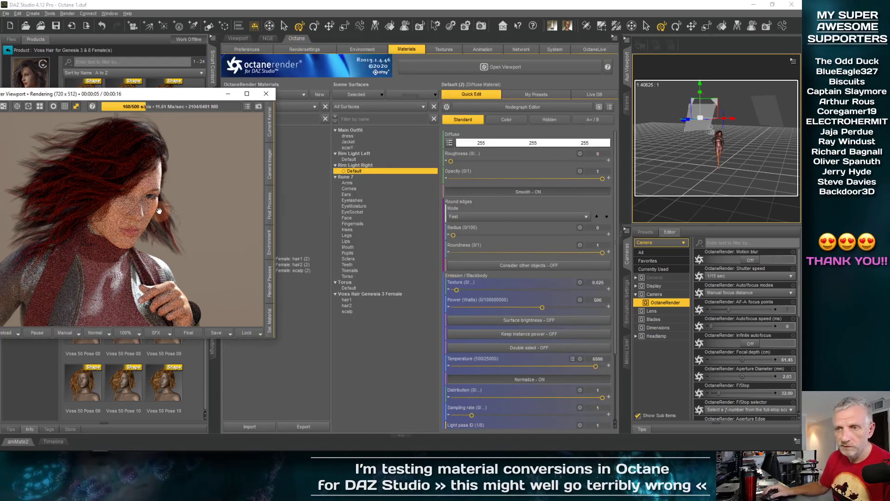
pyautogui.click(351, 172)
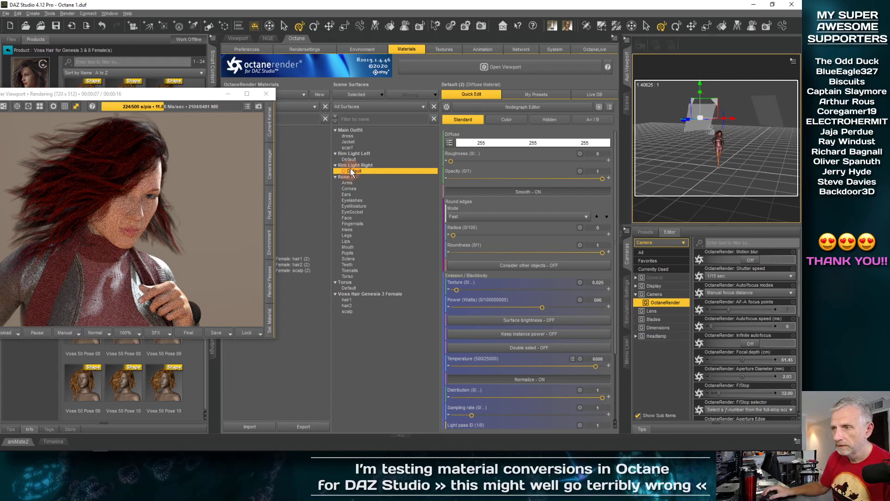
pyautogui.click(356, 159)
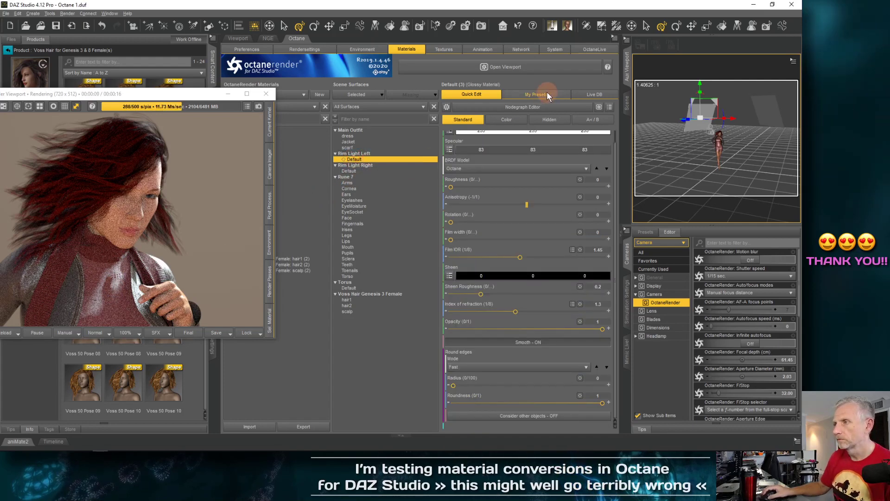
pyautogui.click(524, 107)
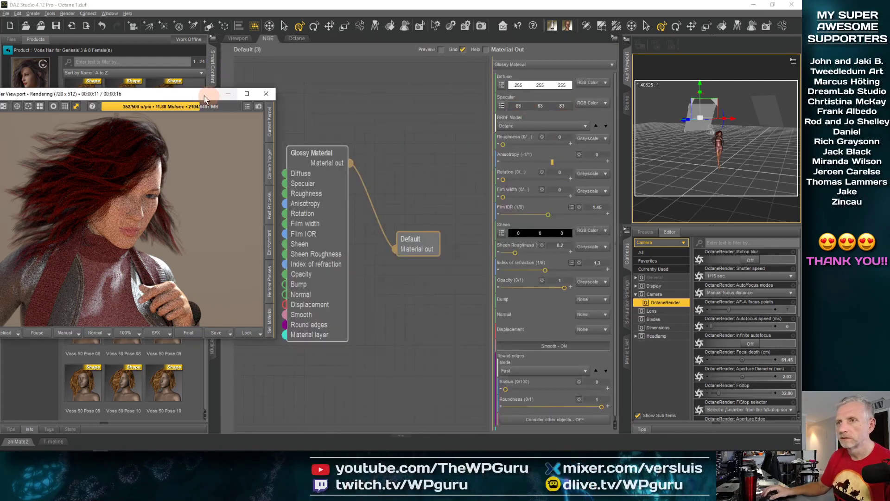
pyautogui.moveTo(199, 98); pyautogui.dragTo(139, 96)
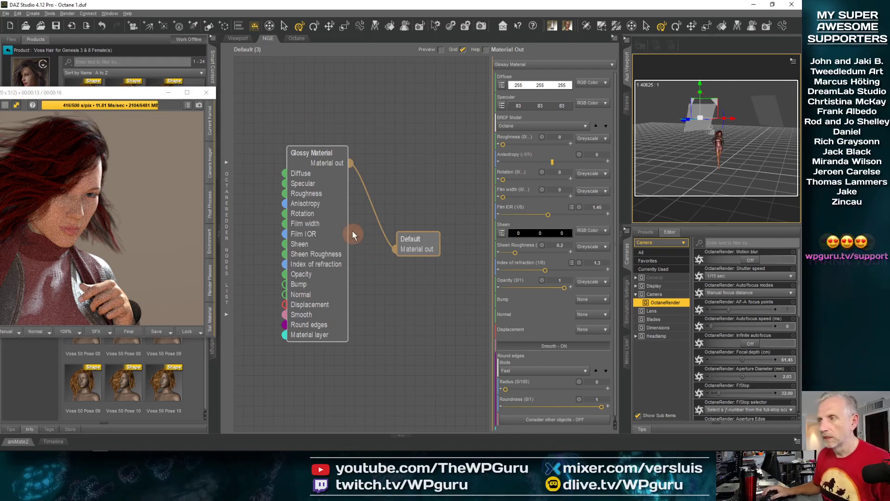
pyautogui.moveTo(320, 154); pyautogui.dragTo(356, 162)
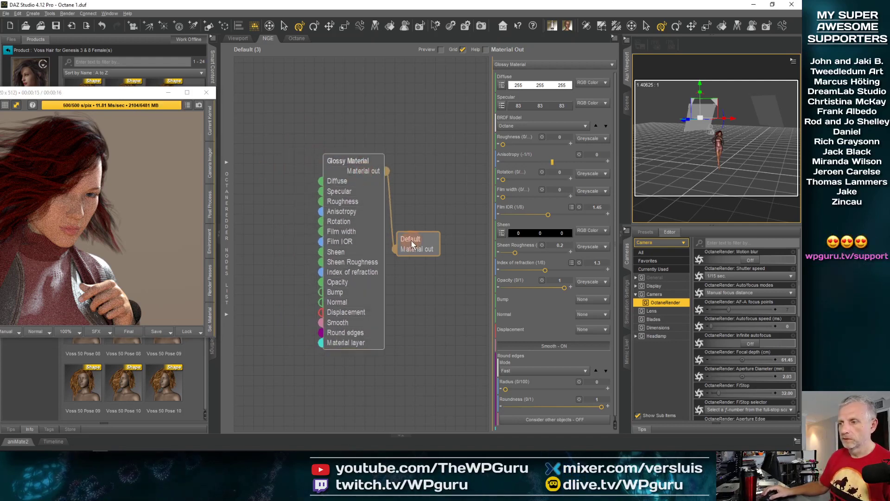
# - Space out the Default output and Glossy Material nodes, and change Rim Light Left's material type to Diffuse Material
pyautogui.moveTo(411, 240); pyautogui.dragTo(465, 235)
pyautogui.moveTo(366, 162); pyautogui.dragTo(409, 173)
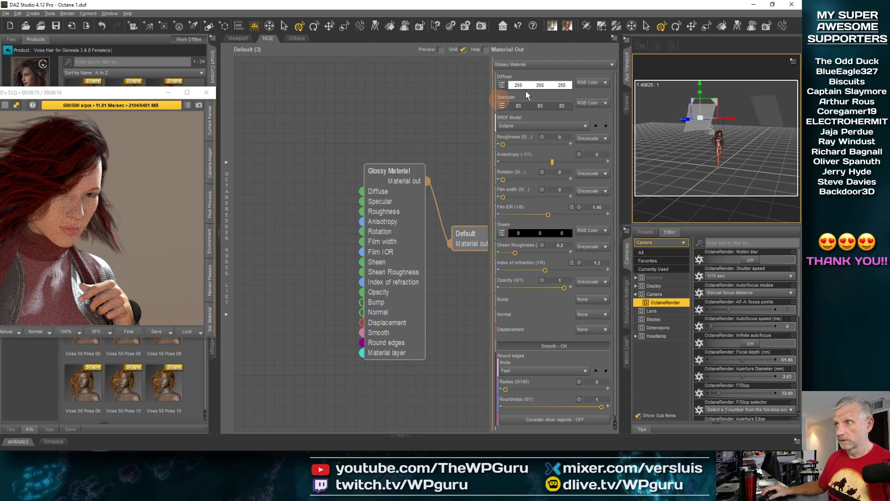
pyautogui.click(554, 65)
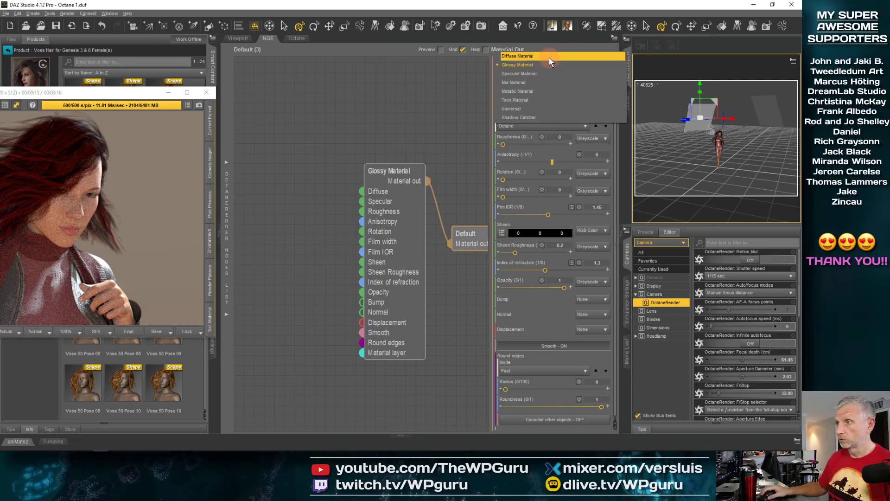
pyautogui.click(549, 57)
# - Add a Blackbody emitter node and connect its Emission out to the Diffuse Material's Emission input
pyautogui.click(224, 208)
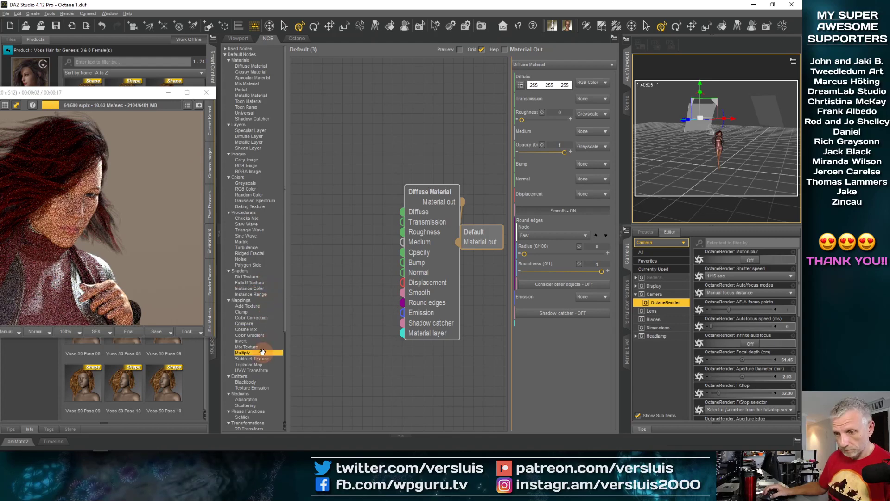
pyautogui.moveTo(257, 380); pyautogui.dragTo(299, 248)
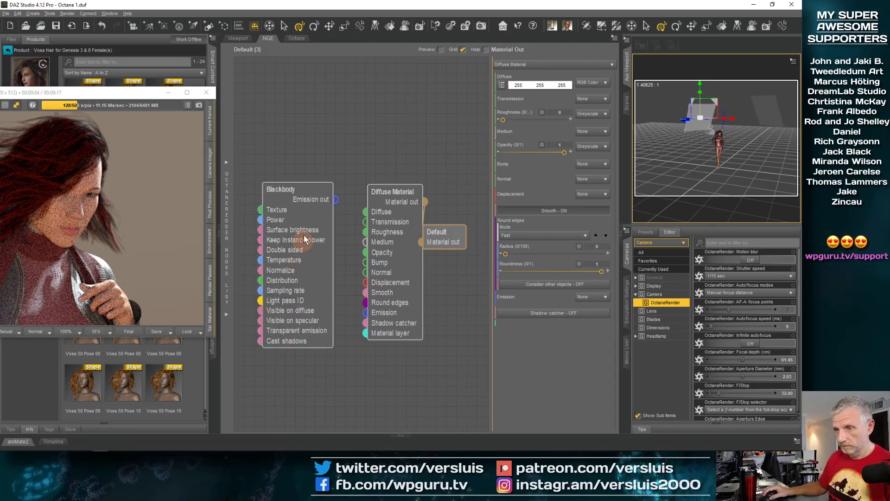
pyautogui.moveTo(334, 199); pyautogui.dragTo(366, 312)
# - Bring the render preview fully into view and set Rim Light Left's Blackbody power to 200 watts after trying 500 watts
pyautogui.click(310, 215)
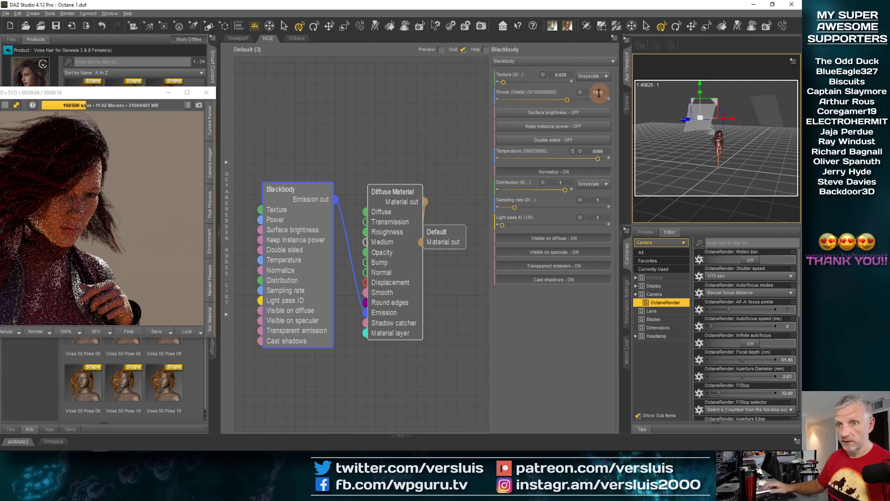
pyautogui.moveTo(81, 93); pyautogui.dragTo(227, 67)
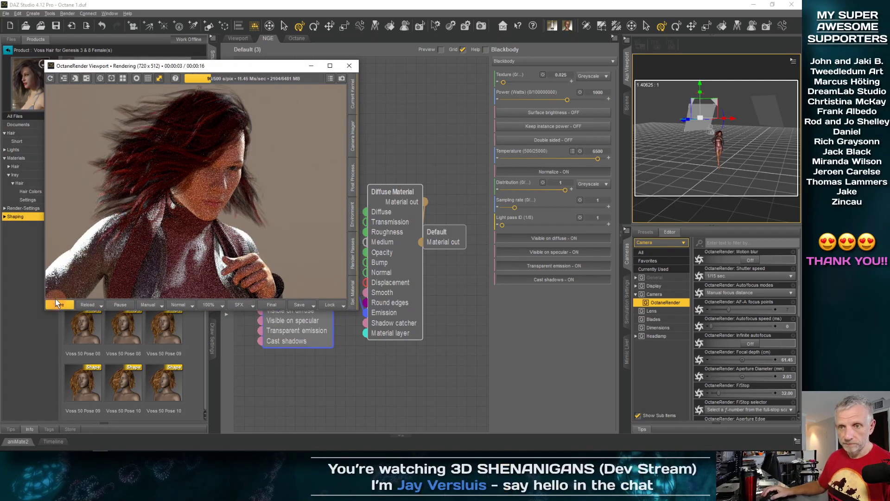
pyautogui.click(583, 100)
pyautogui.write('500')
pyautogui.press('Return')
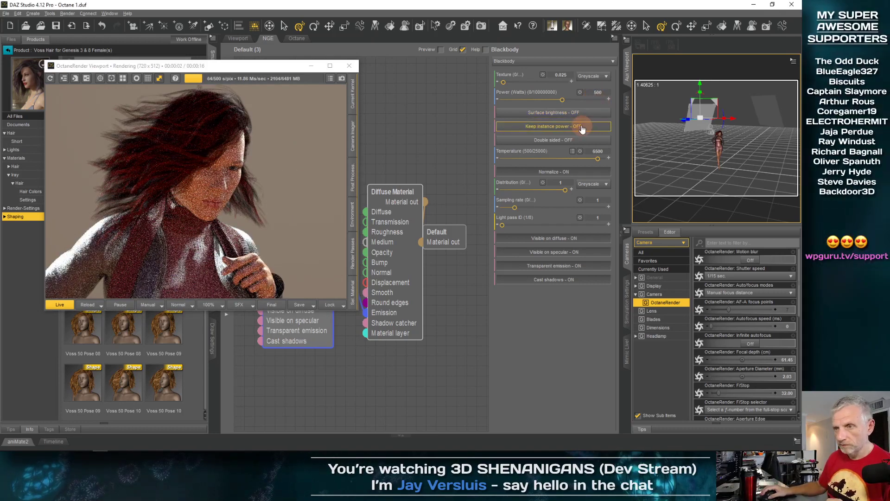
pyautogui.click(595, 91)
pyautogui.write('200')
pyautogui.press('Return')
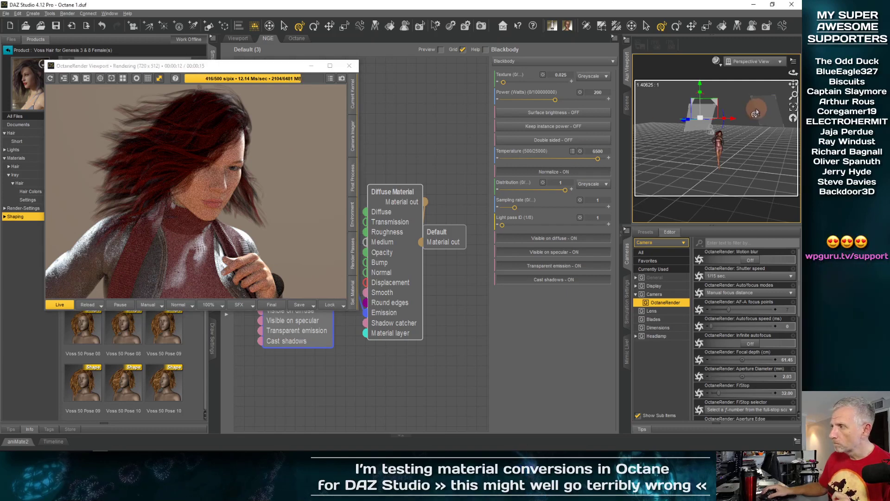
# - Scale down both rim light planes in the auxiliary viewport and raise the one to the right of the figure out of the camera's view
pyautogui.moveTo(767, 113); pyautogui.dragTo(769, 109)
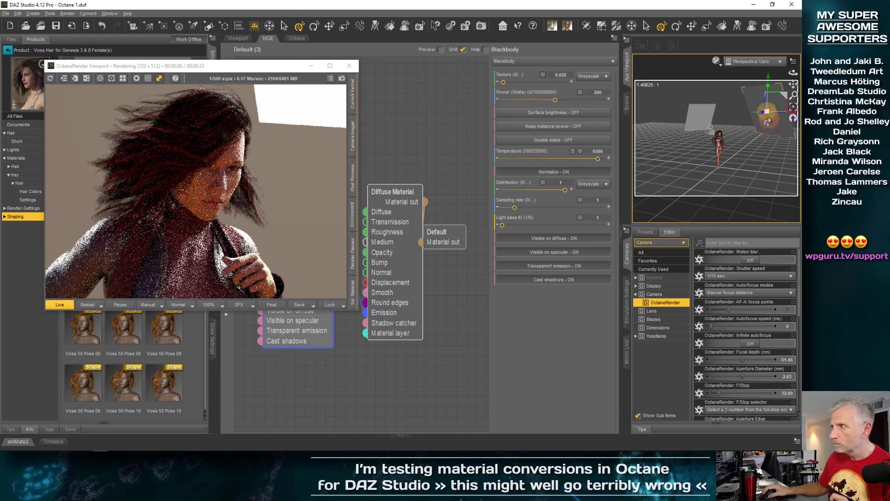
pyautogui.moveTo(766, 113); pyautogui.dragTo(773, 97)
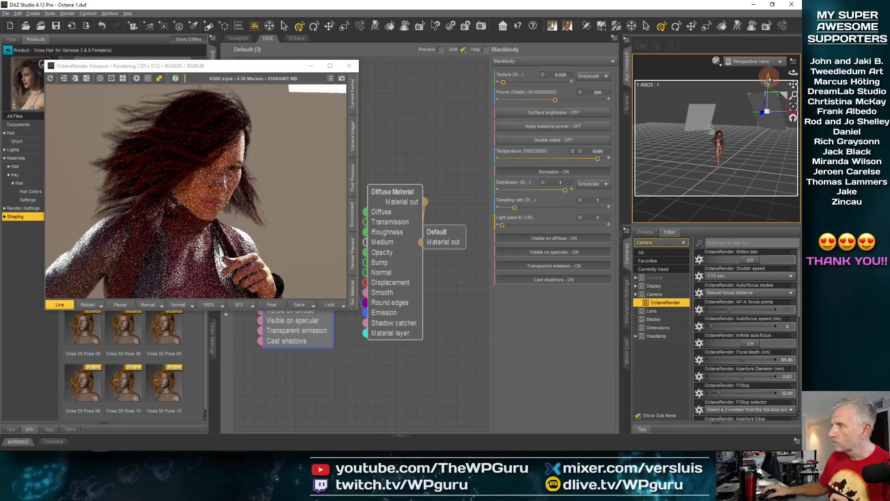
pyautogui.moveTo(767, 69); pyautogui.dragTo(766, 112)
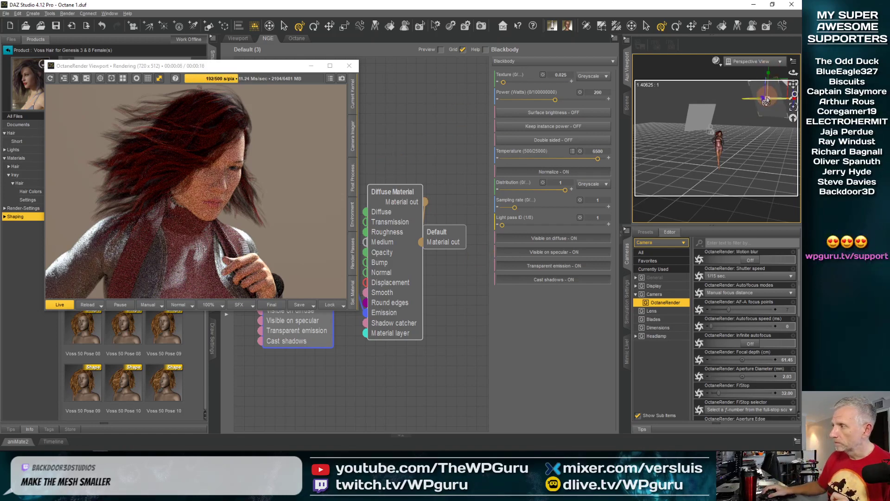
pyautogui.moveTo(767, 100); pyautogui.dragTo(766, 99)
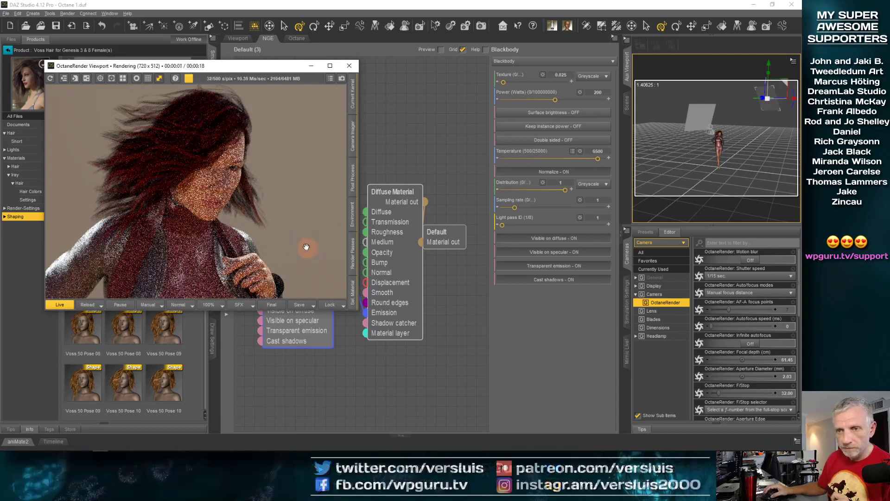
pyautogui.click(701, 119)
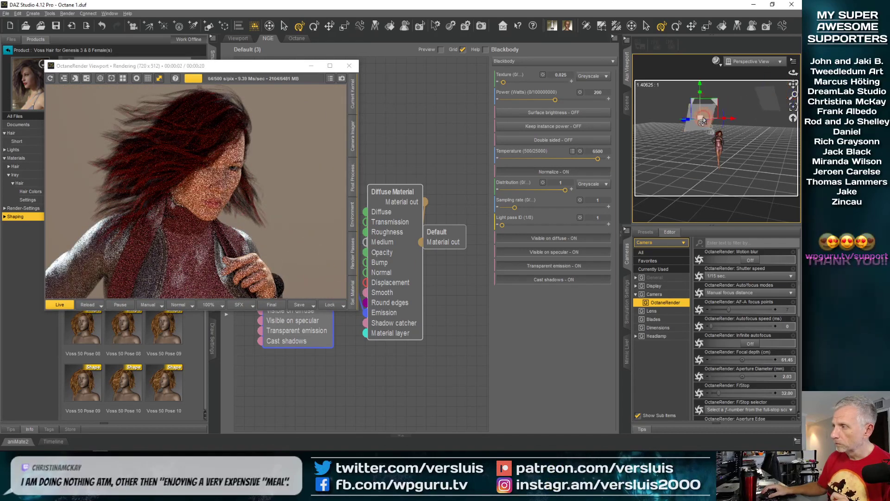
pyautogui.moveTo(700, 119); pyautogui.dragTo(699, 117)
# - Select the torus ring light beside the figure and open its Default material from the Octane scene surfaces in the Nodegraph Editor
pyautogui.scroll(5, 698, 140)
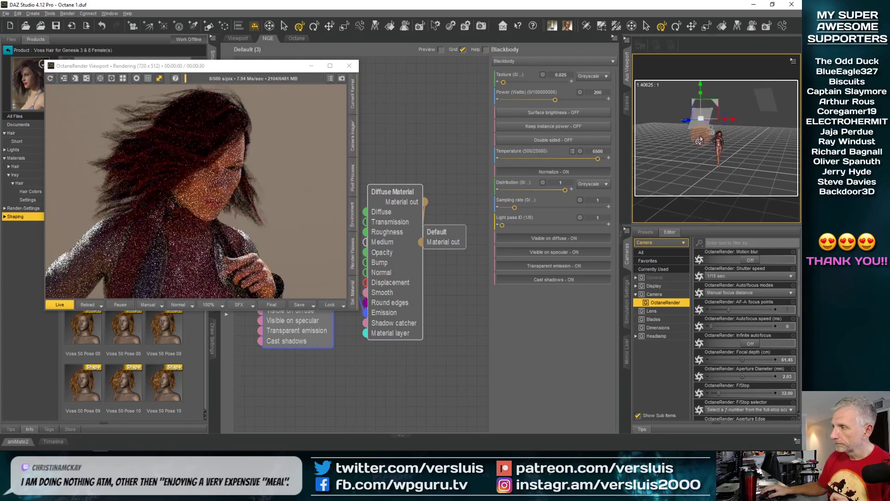
pyautogui.scroll(3, 699, 141)
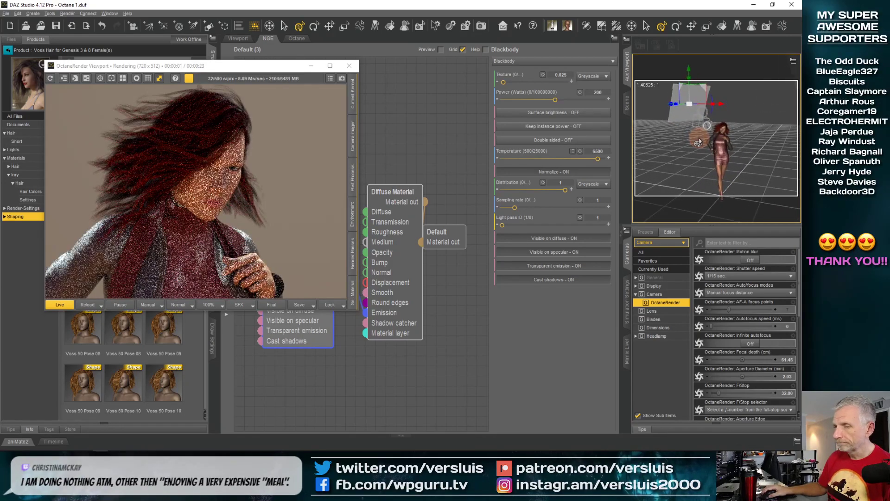
pyautogui.moveTo(699, 141); pyautogui.dragTo(729, 152, button='middle')
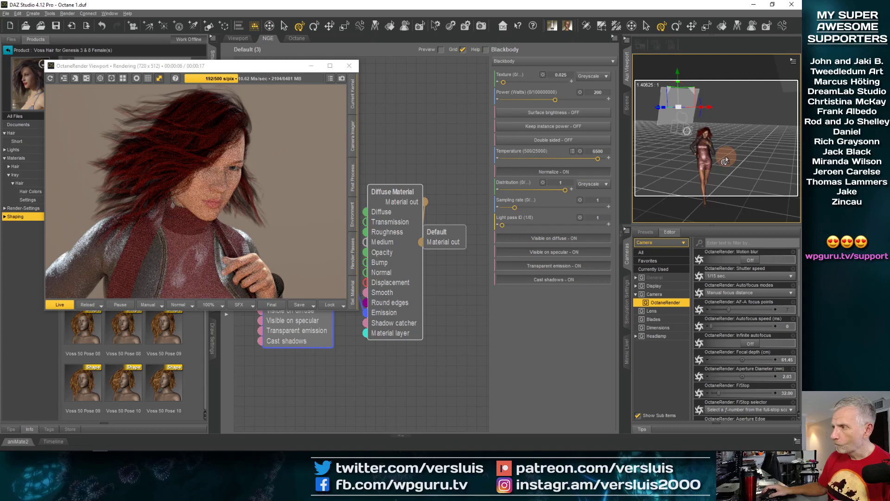
pyautogui.scroll(3, 690, 144)
pyautogui.scroll(3, 690, 145)
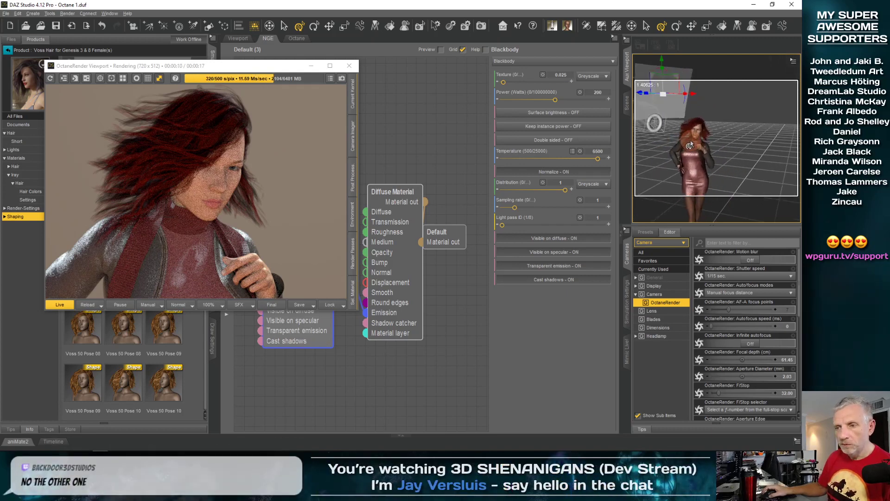
pyautogui.click(660, 124)
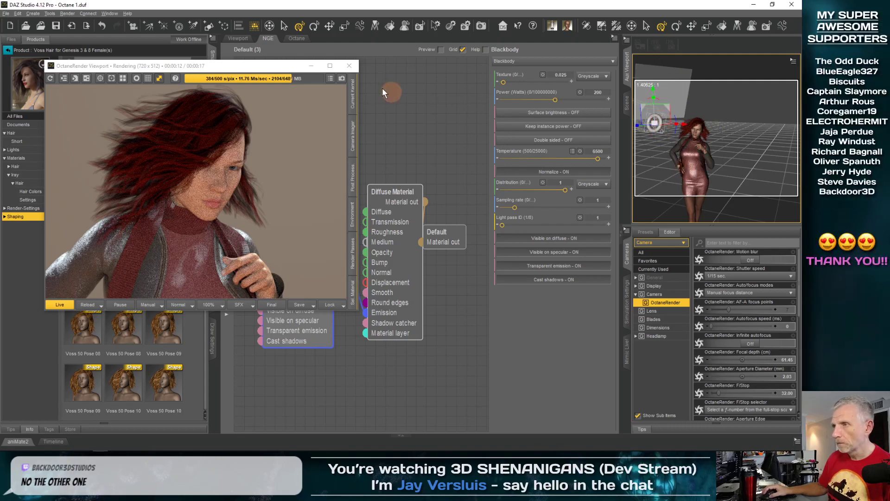
pyautogui.click(297, 38)
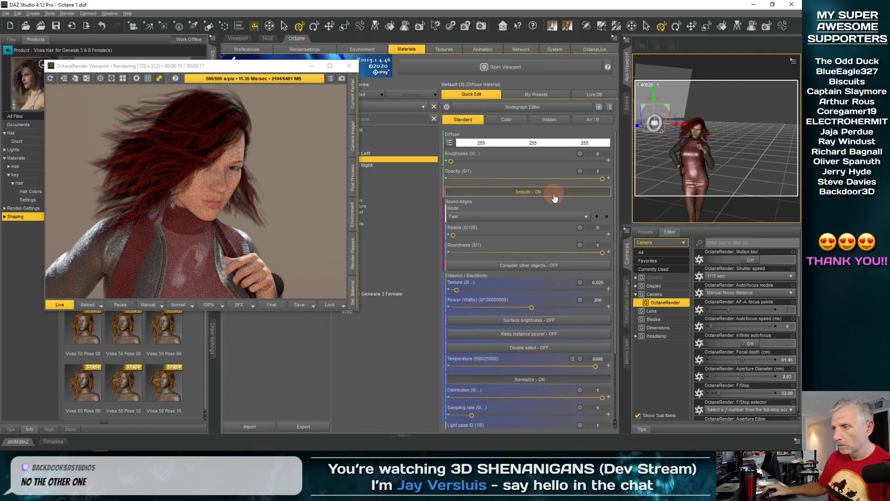
pyautogui.moveTo(163, 64); pyautogui.dragTo(167, 64)
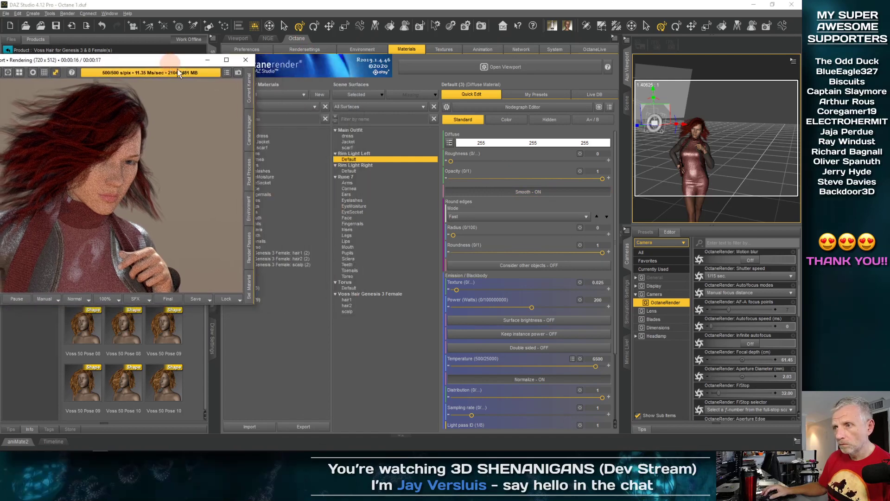
pyautogui.click(357, 288)
pyautogui.click(356, 288)
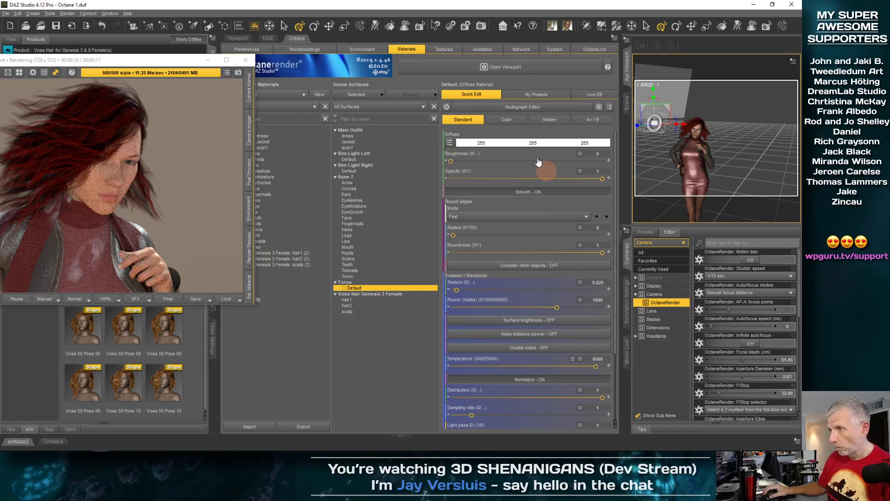
pyautogui.click(529, 109)
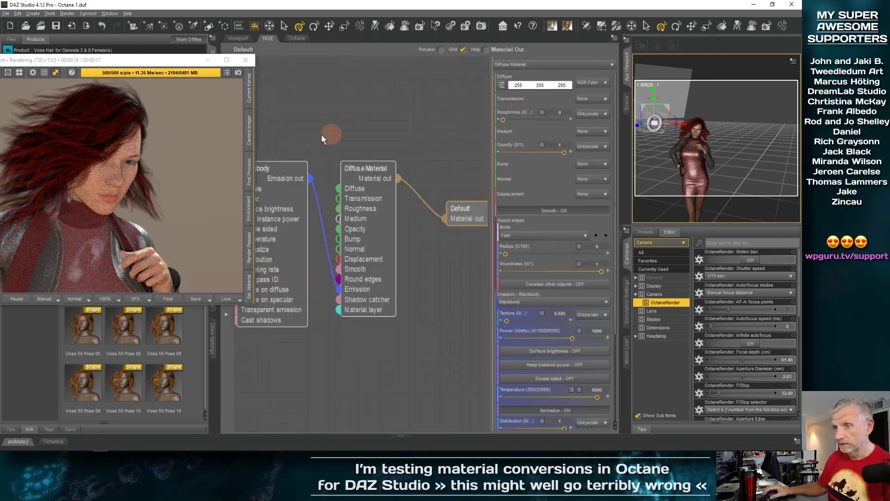
# - Set the Blackbody emission power of the Torus material to 2500 watts after trying 5000 watts
pyautogui.click(291, 178)
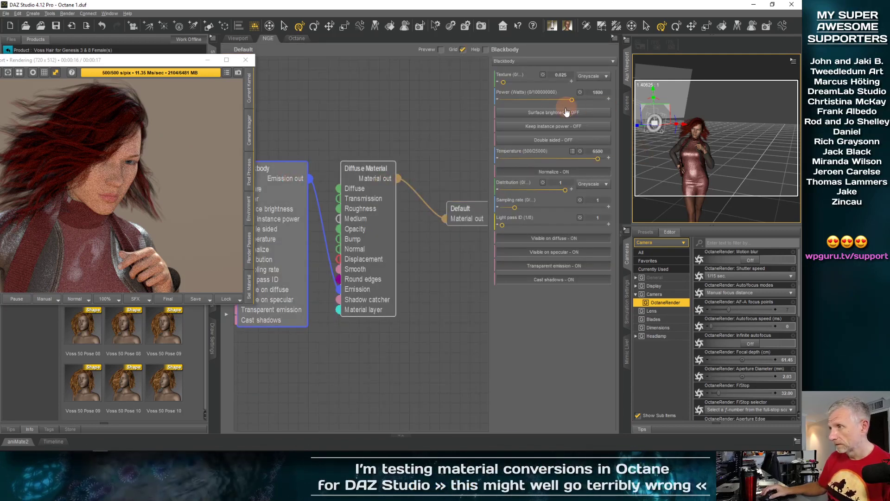
pyautogui.moveTo(162, 63); pyautogui.dragTo(193, 55)
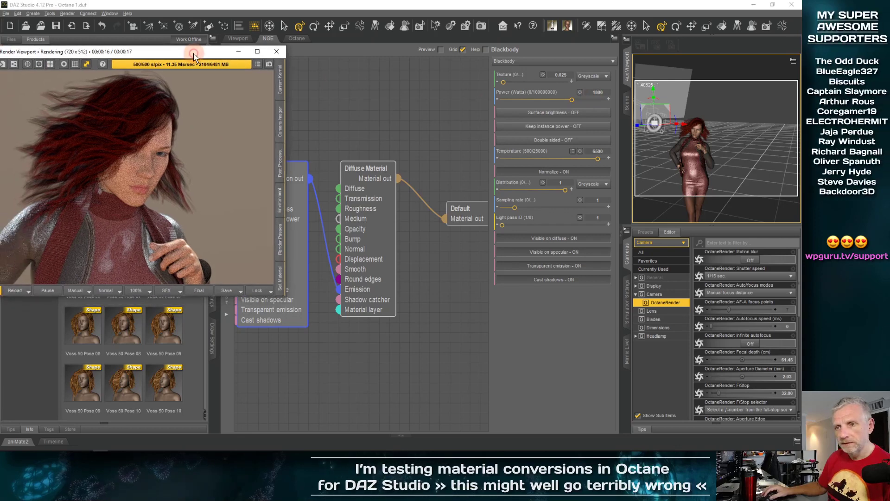
pyautogui.click(589, 109)
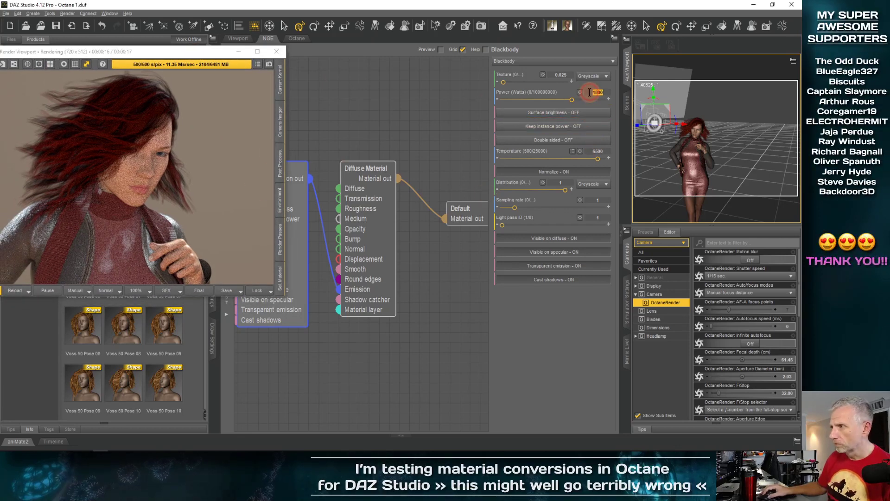
pyautogui.press('Return')
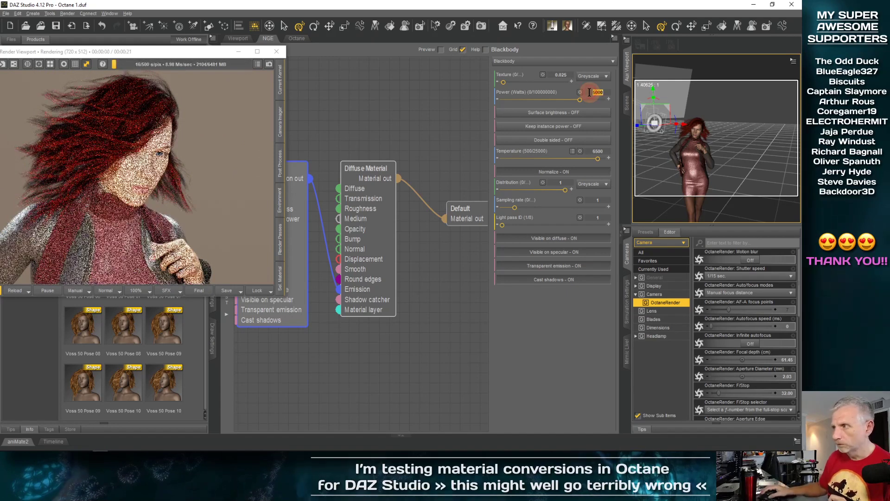
pyautogui.write('2500')
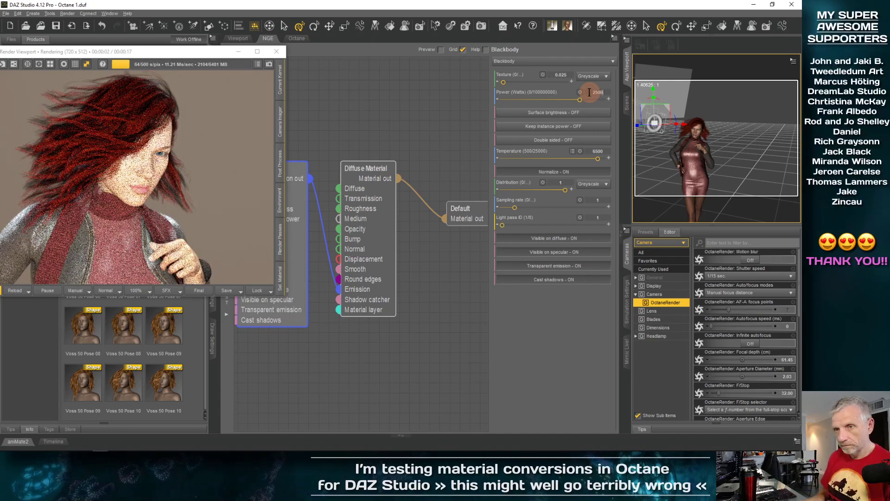
pyautogui.press('Return')
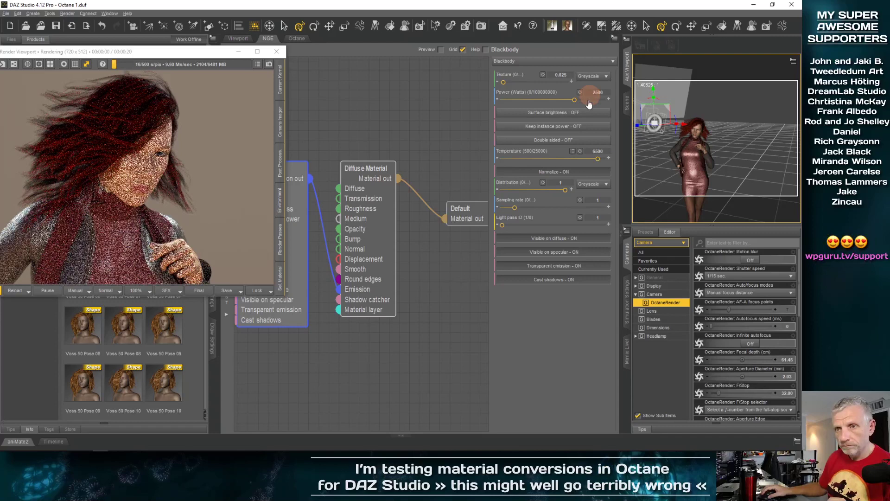
# - Enlarge the OctaneRender Viewport window over most of the workspace and examine the portrait's lighting at a larger render size
pyautogui.click(191, 56)
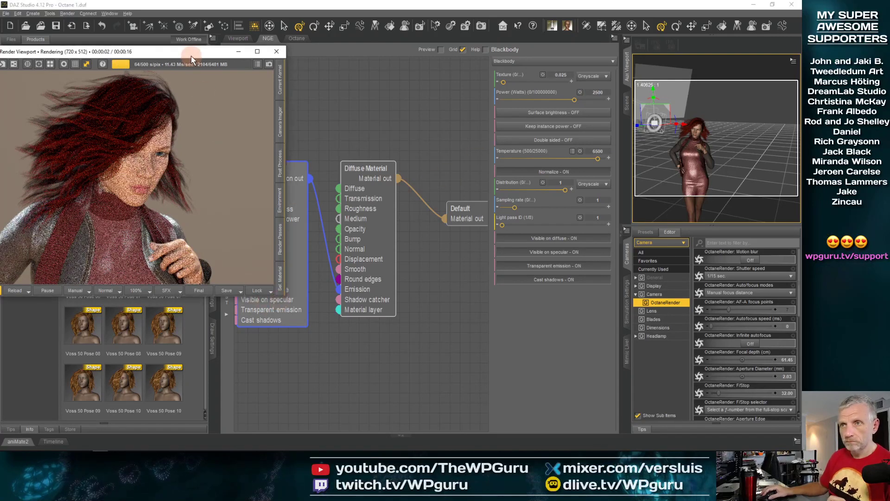
pyautogui.moveTo(191, 57); pyautogui.dragTo(265, 39)
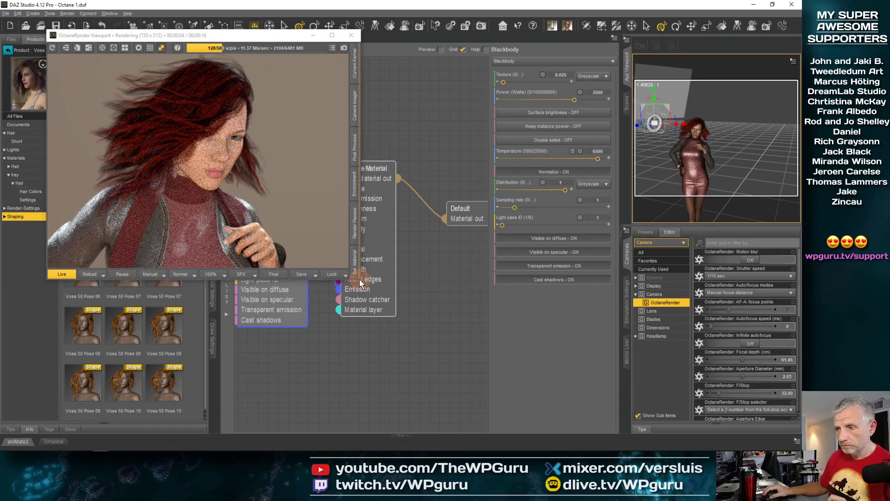
pyautogui.moveTo(360, 279); pyautogui.dragTo(737, 418)
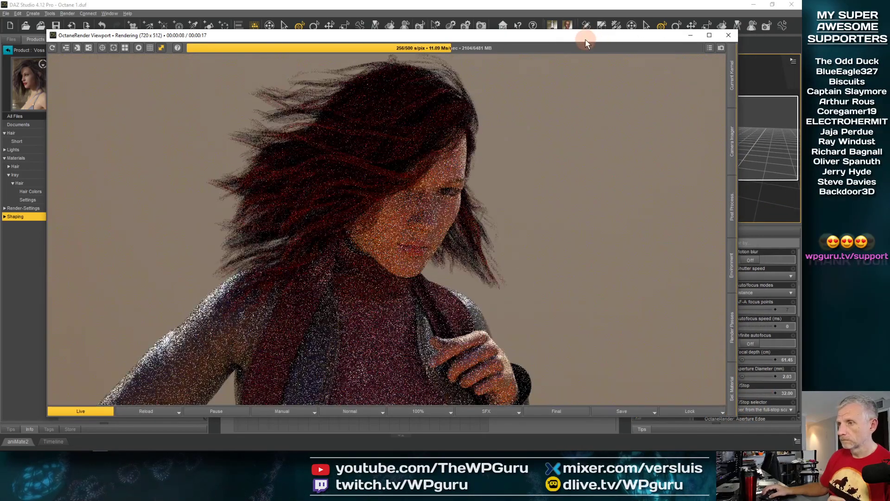
pyautogui.moveTo(585, 39); pyautogui.dragTo(549, 22)
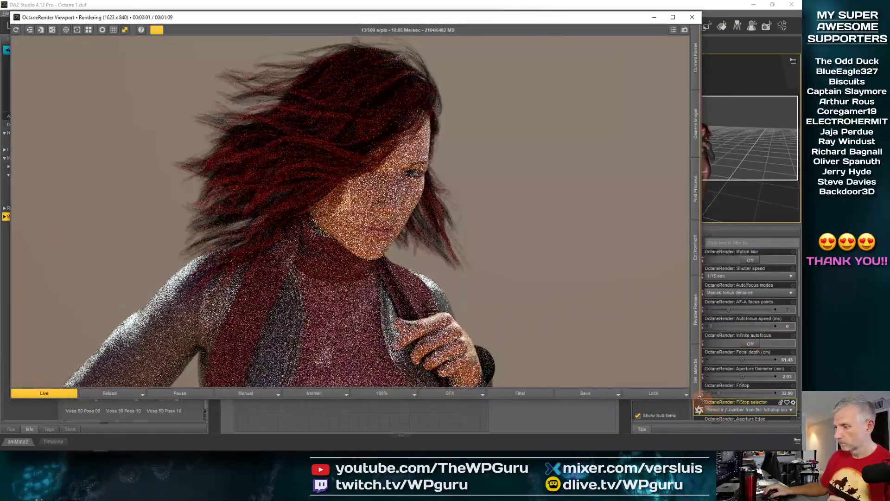
pyautogui.moveTo(700, 398); pyautogui.dragTo(742, 418)
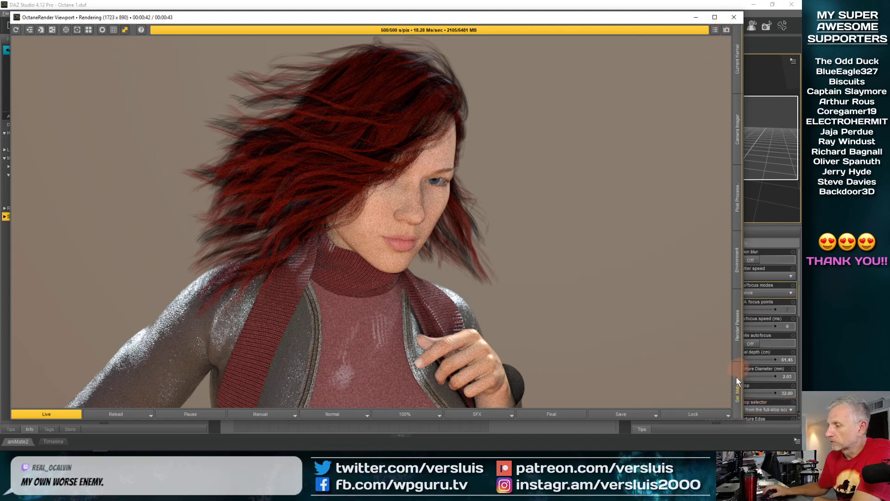
# - Shrink the OctaneRender Viewport window, reposition it over the Nodegraph Editor, and enlarge it again to frame the whole portrait
pyautogui.moveTo(744, 419); pyautogui.dragTo(242, 174)
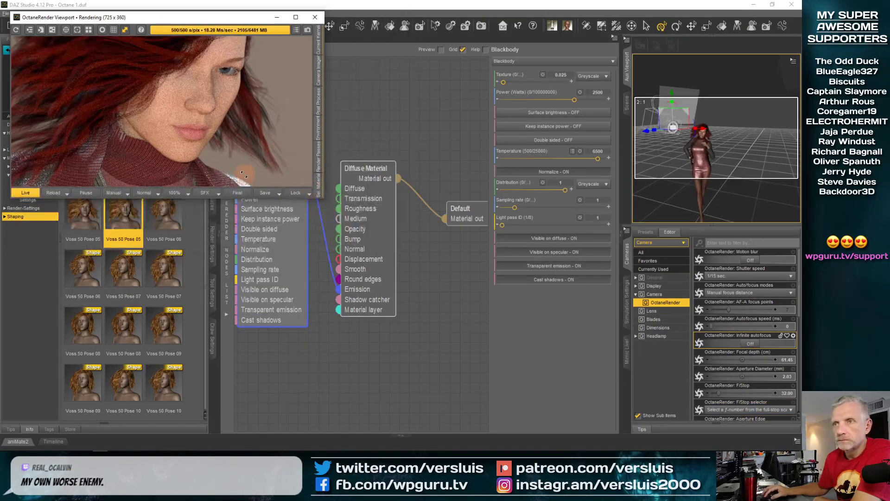
pyautogui.moveTo(153, 16); pyautogui.dragTo(253, 75)
pyautogui.moveTo(423, 257); pyautogui.dragTo(754, 429)
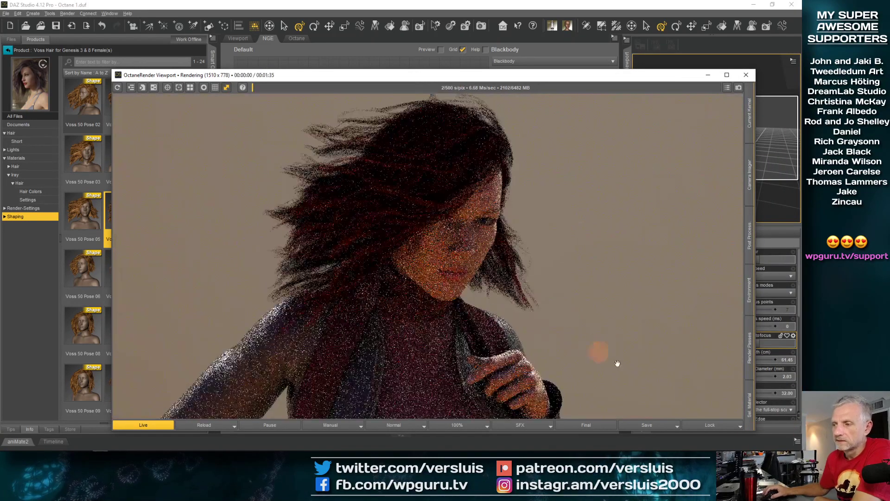
# - Shrink and reposition the OctaneRender Viewport window, then select the rim light plane above the torus and rotate it
pyautogui.moveTo(752, 429); pyautogui.dragTo(425, 254)
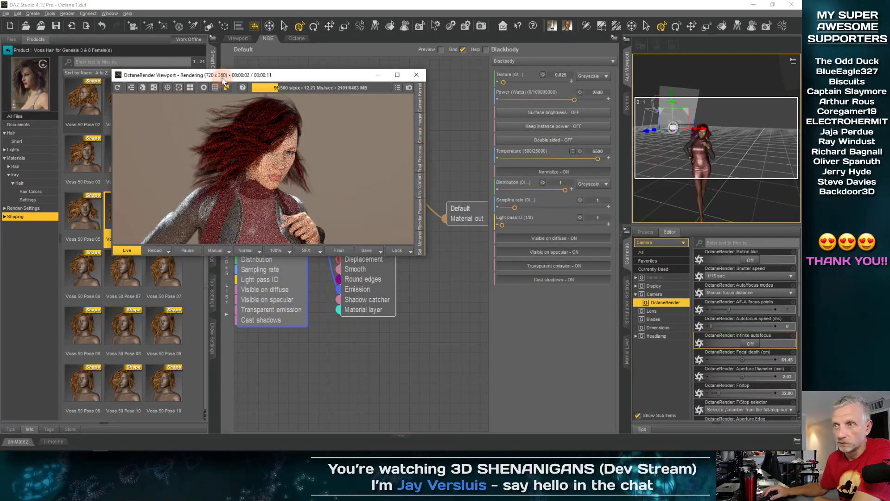
pyautogui.moveTo(223, 74); pyautogui.dragTo(211, 197)
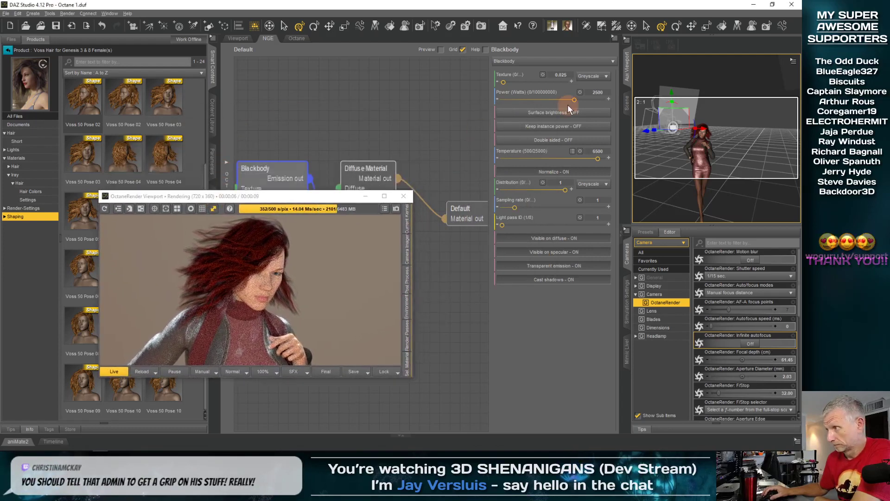
pyautogui.click(690, 108)
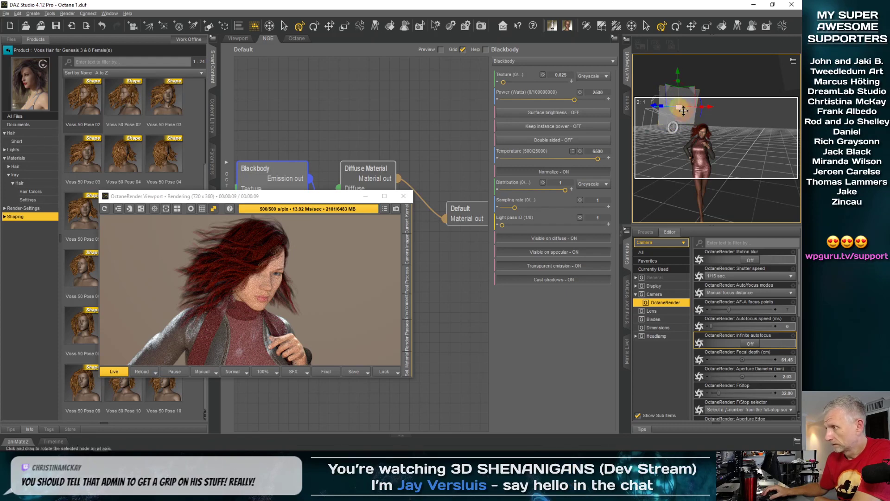
pyautogui.moveTo(678, 109); pyautogui.dragTo(693, 128)
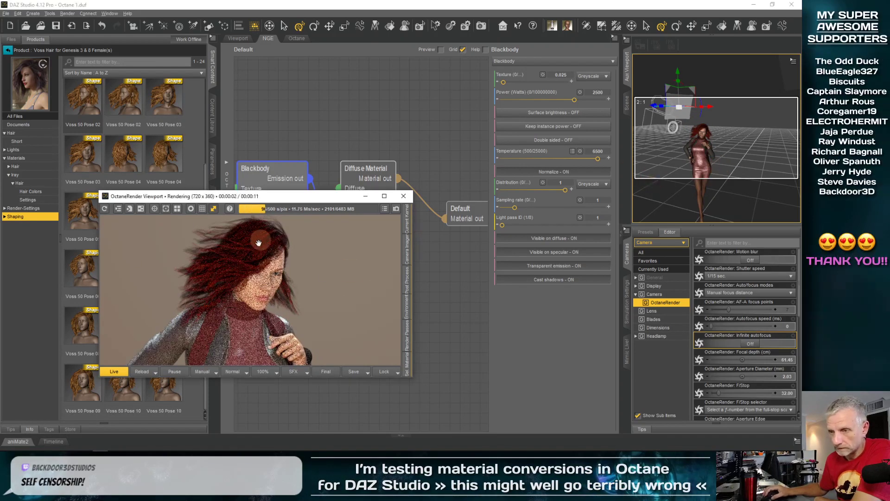
# - Show the main Viewport, move the render window clear of the figure, and select her Voss Hair
pyautogui.click(237, 38)
pyautogui.moveTo(256, 201); pyautogui.dragTo(725, 268)
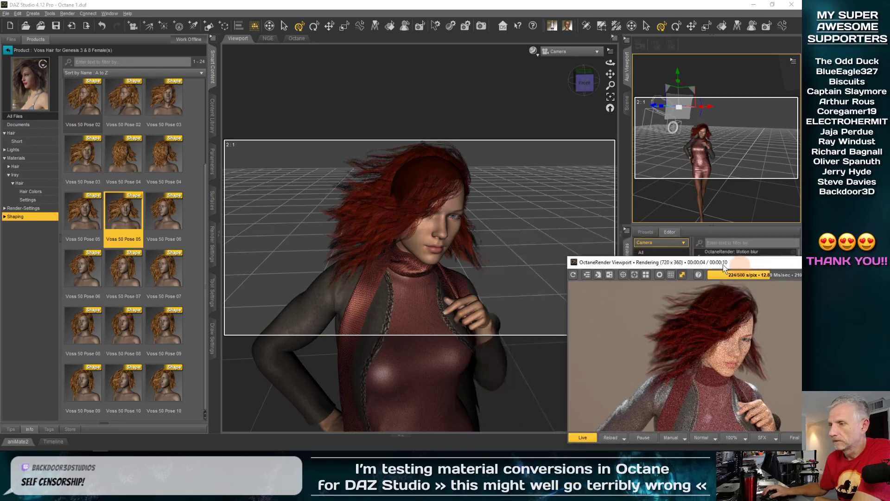
pyautogui.click(415, 211)
pyautogui.rightClick(372, 216)
pyautogui.click(421, 232)
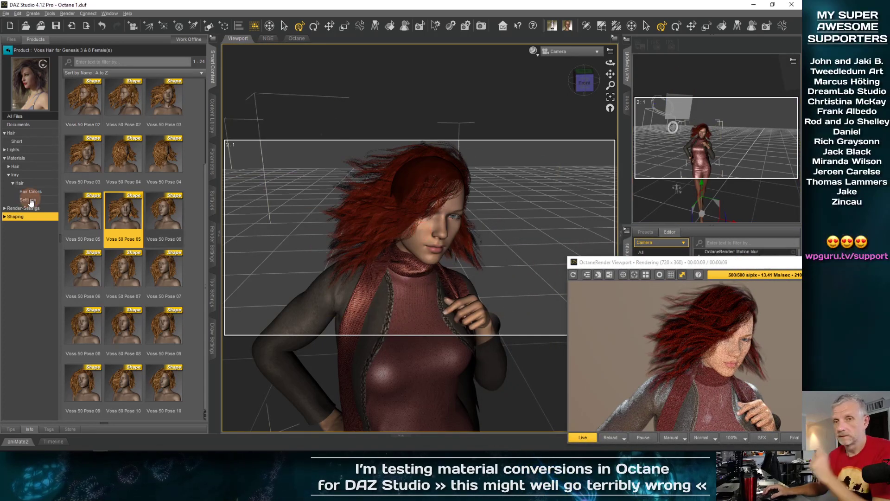
# - Show the hair's Parameters, check the Fit & Adjust group, and bring up the Style & Move morphs
pyautogui.click(212, 162)
pyautogui.click(33, 161)
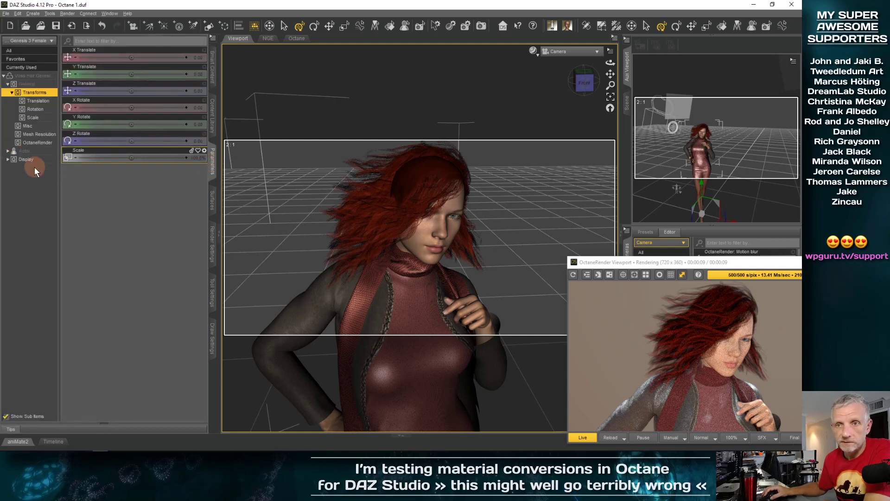
pyautogui.click(33, 159)
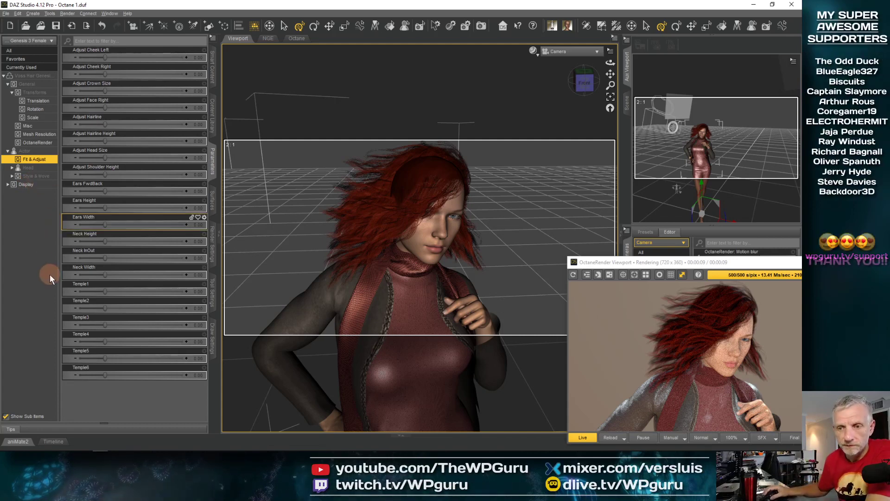
pyautogui.click(109, 310)
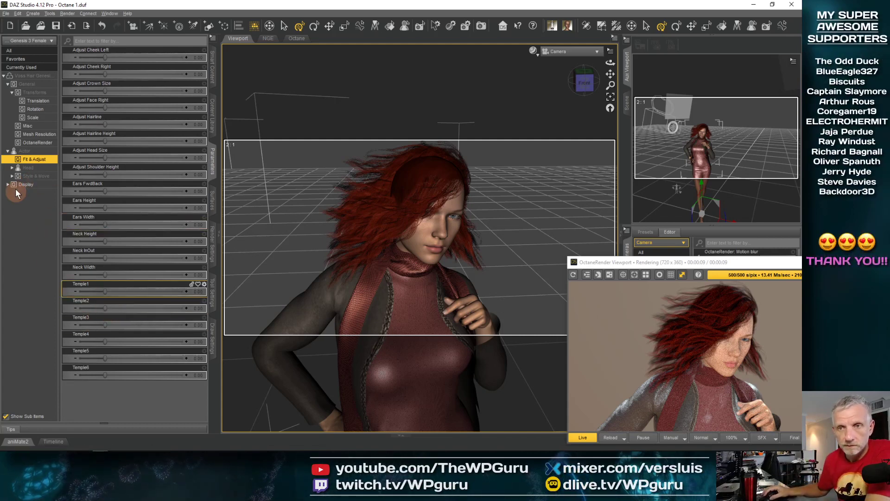
pyautogui.click(41, 176)
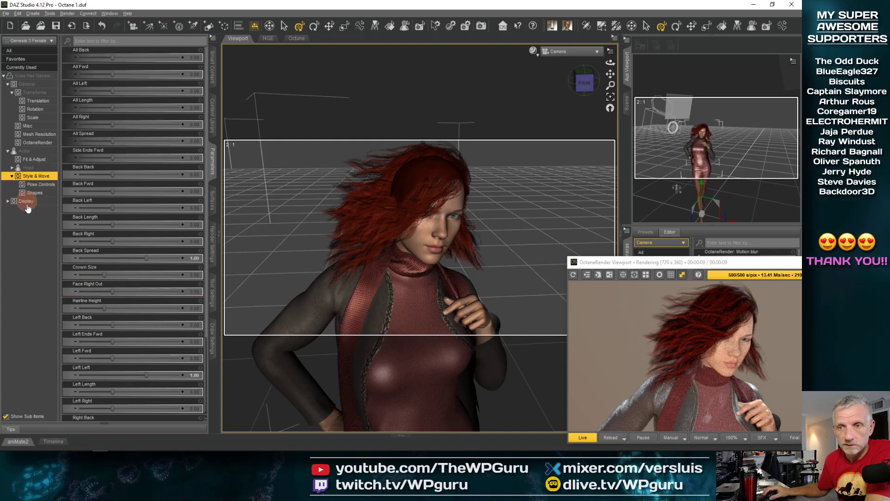
pyautogui.scroll(-3, 154, 257)
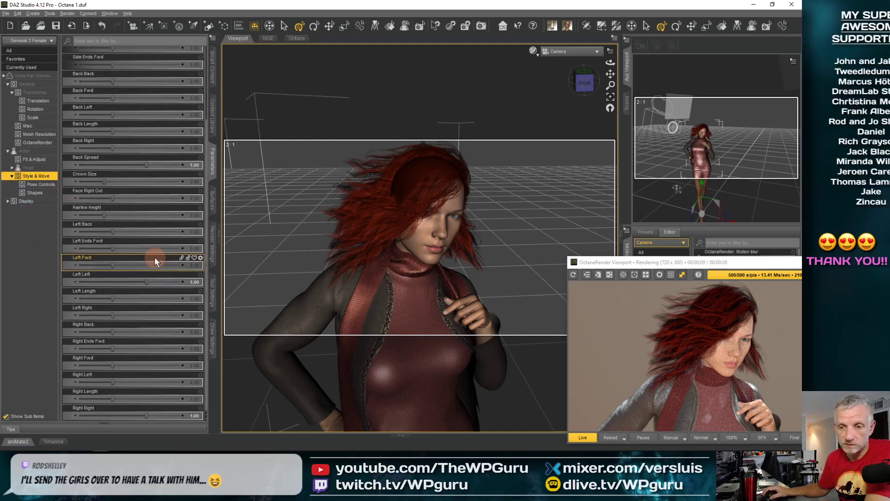
# - Set the hair's Right Back to 0.14, Left Back to -0.36, Left Ends Fwd to 1.00 and Left Fwd to 0.61
pyautogui.moveTo(114, 334); pyautogui.dragTo(117, 336)
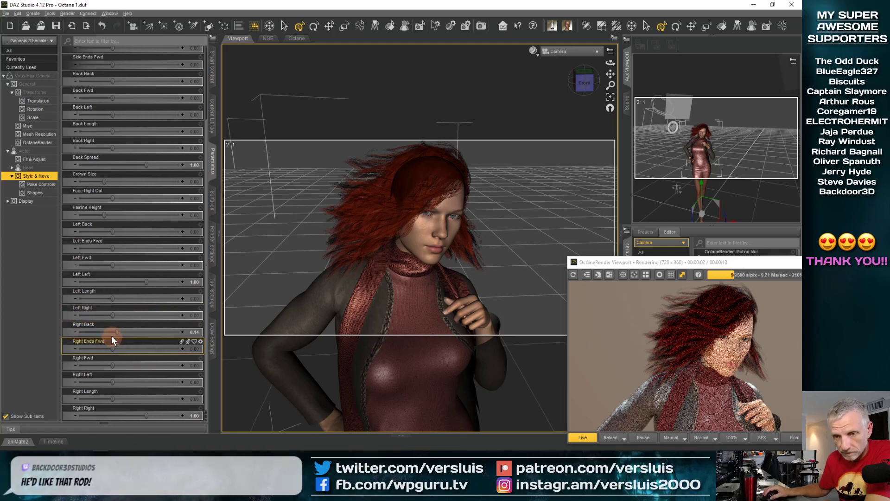
pyautogui.click(114, 231)
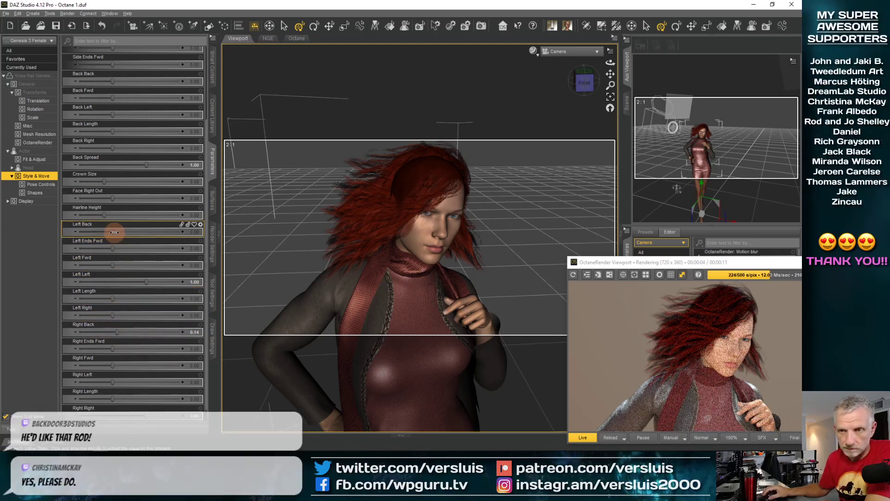
pyautogui.moveTo(108, 233); pyautogui.dragTo(134, 264)
pyautogui.click(108, 268)
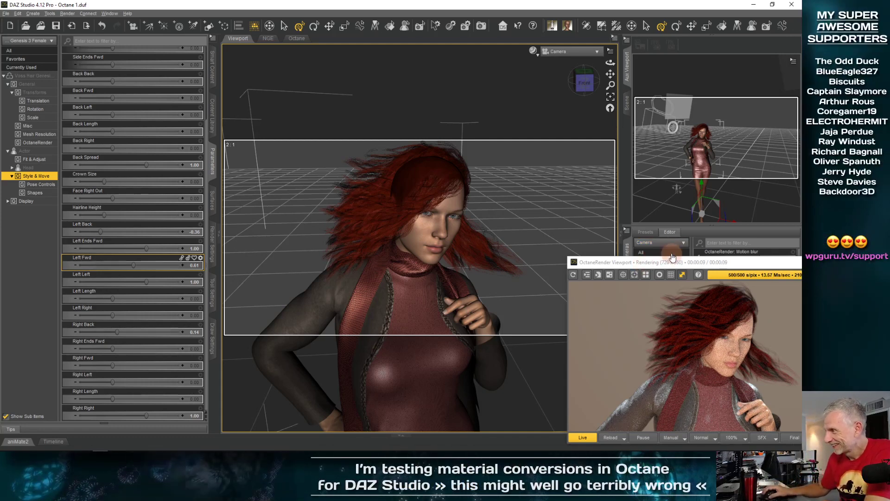
# - Reposition and enlarge the OctaneRender Viewport window over most of the workspace to about a 1638 x 953 render
pyautogui.moveTo(658, 267); pyautogui.dragTo(209, 87)
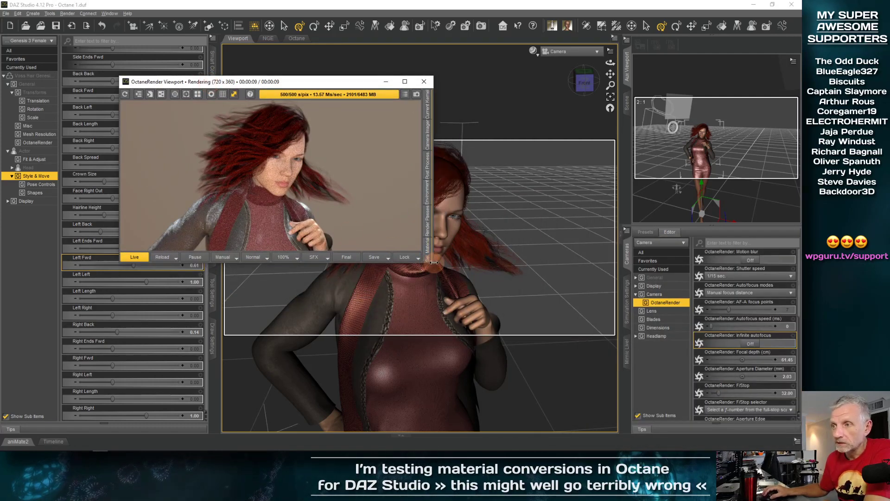
pyautogui.moveTo(435, 265); pyautogui.dragTo(701, 438)
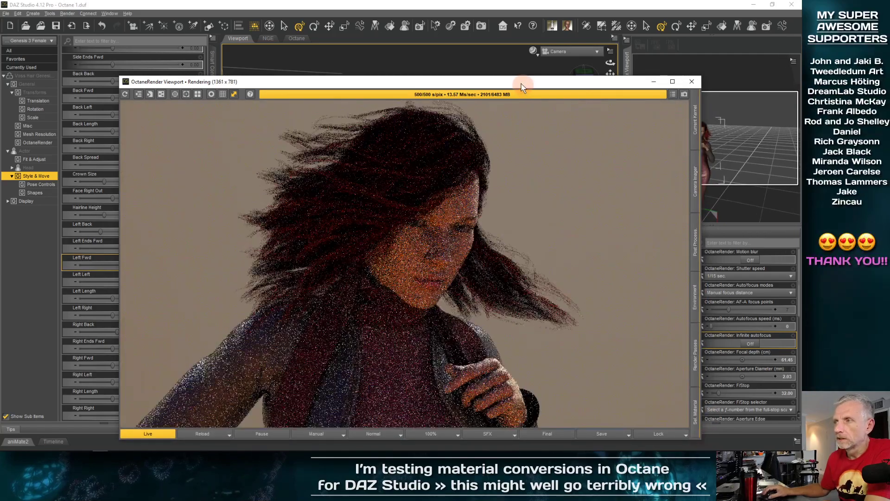
pyautogui.moveTo(526, 81); pyautogui.dragTo(420, 15)
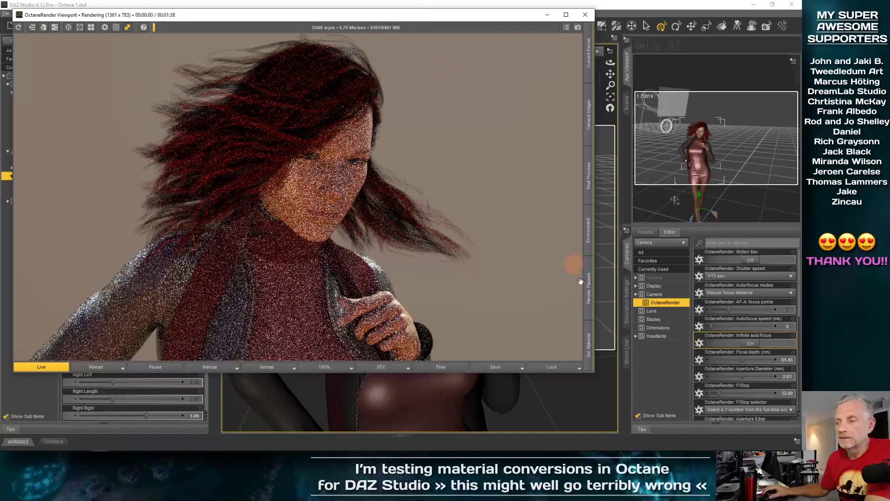
pyautogui.moveTo(597, 372); pyautogui.dragTo(709, 442)
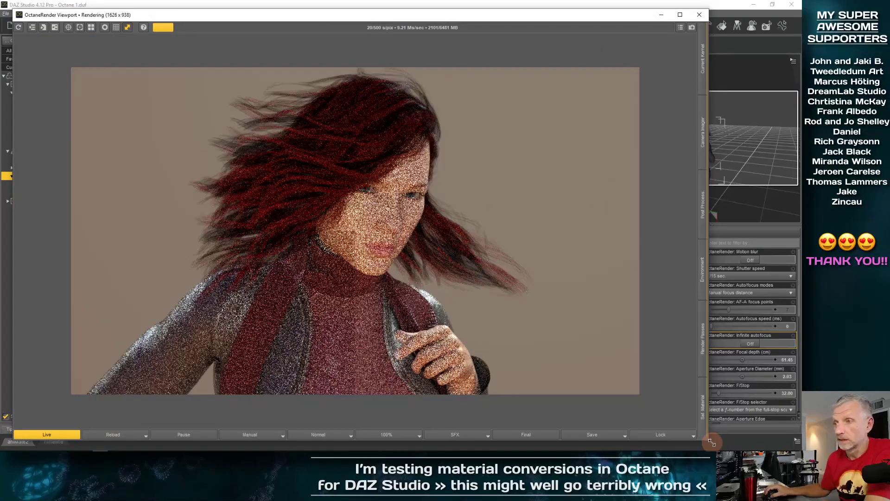
pyautogui.moveTo(491, 20); pyautogui.dragTo(526, 19)
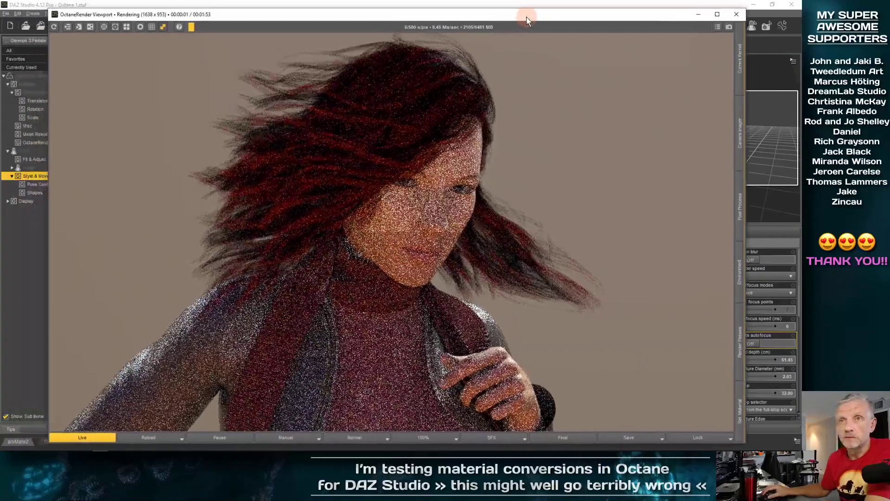
# - Save the scene, including the currently unused Octane materials
pyautogui.click(6, 13)
pyautogui.click(31, 61)
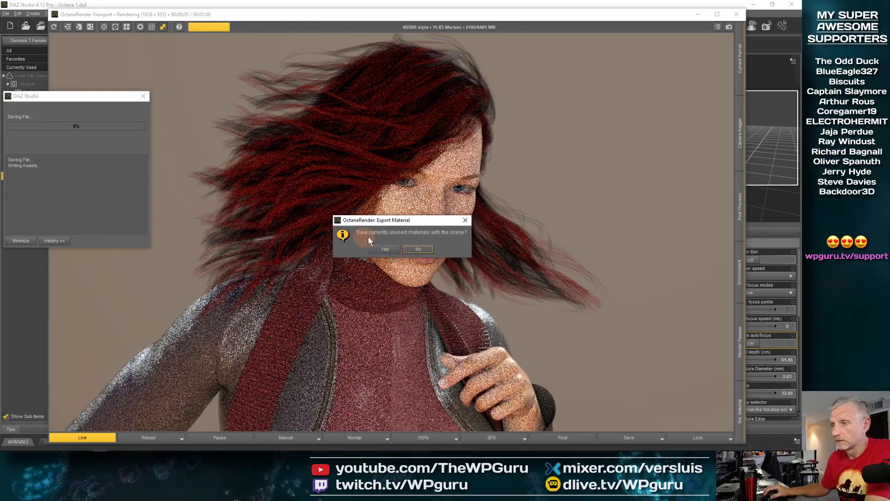
pyautogui.click(389, 252)
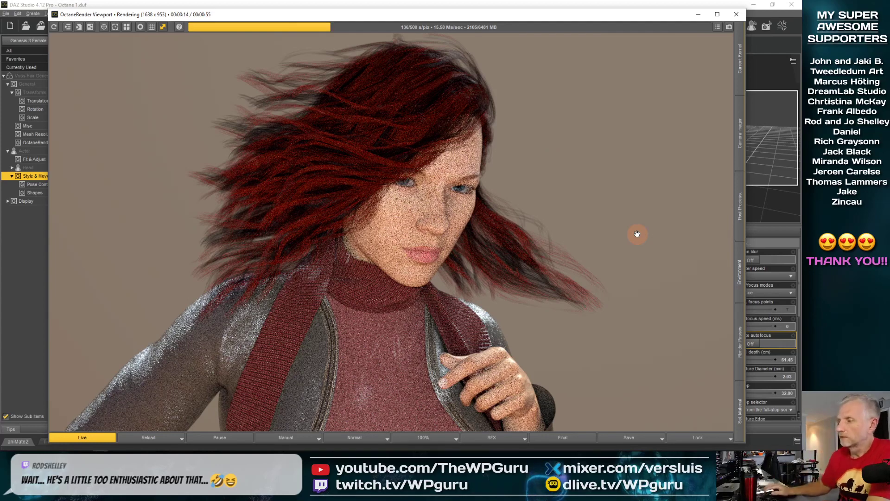
# - Check the Render Passes and Post Process settings, then set the Camera Imager's Vignetting to 0.63
pyautogui.click(741, 336)
pyautogui.moveTo(673, 14); pyautogui.dragTo(622, 21)
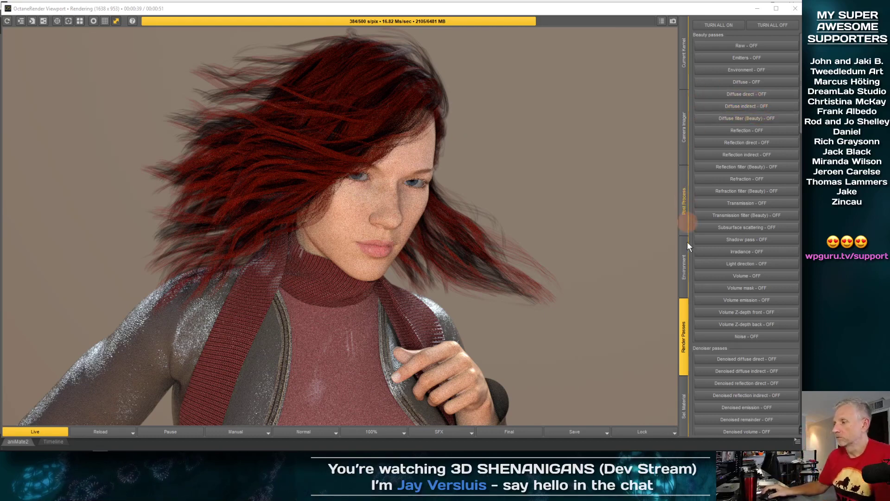
pyautogui.click(683, 206)
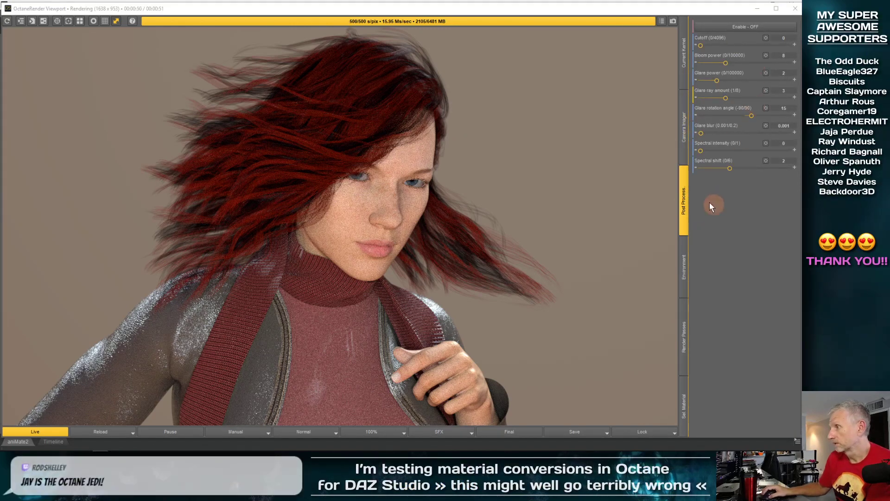
pyautogui.click(686, 132)
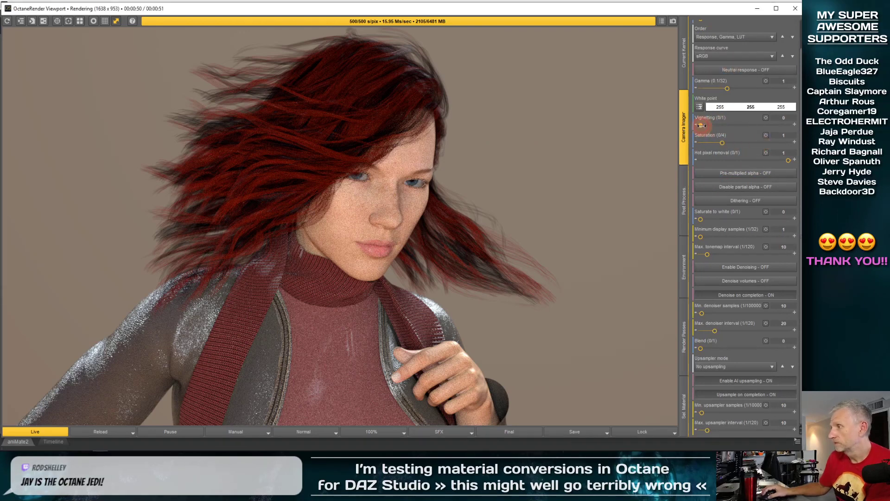
pyautogui.moveTo(704, 125); pyautogui.dragTo(757, 129)
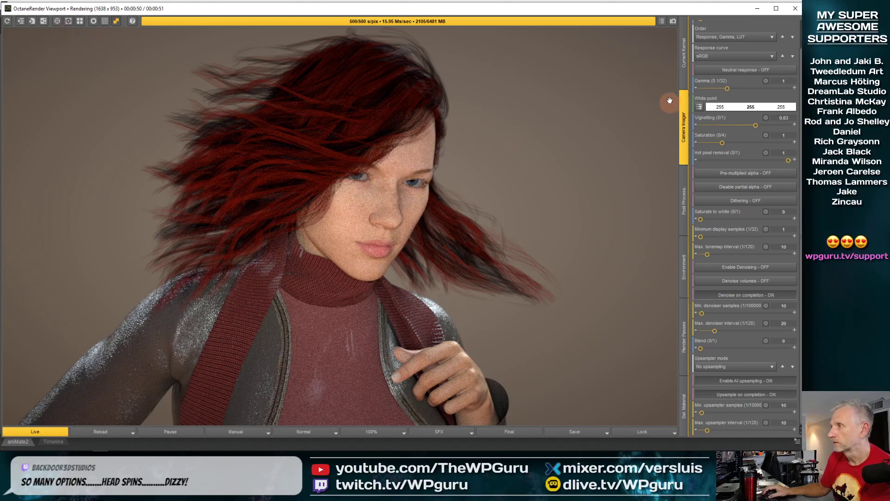
# - Set the render camera's F/Stop to 4, pick the woman's face as the focus point, and hide the camera controls
pyautogui.click(662, 21)
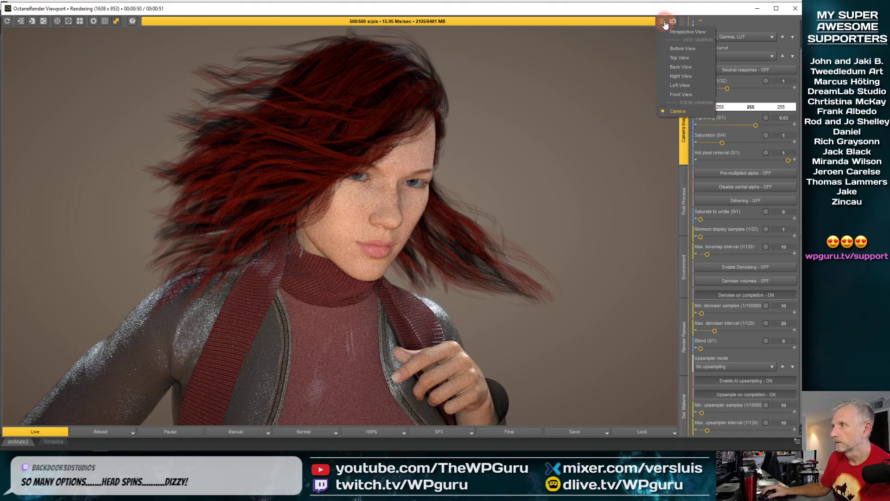
pyautogui.click(677, 22)
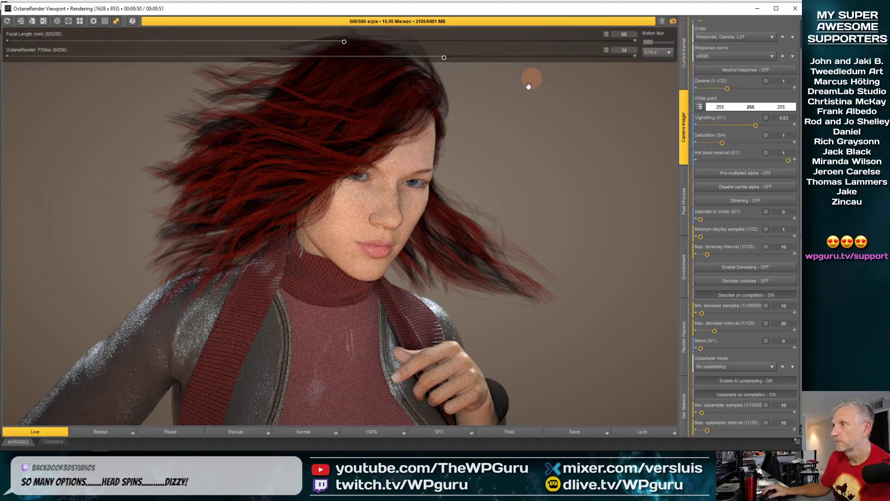
pyautogui.moveTo(444, 58); pyautogui.dragTo(262, 58)
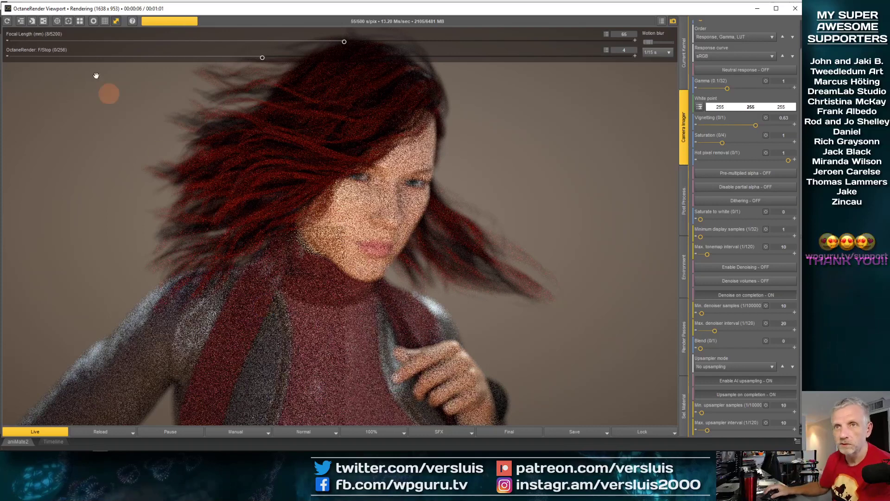
pyautogui.click(57, 22)
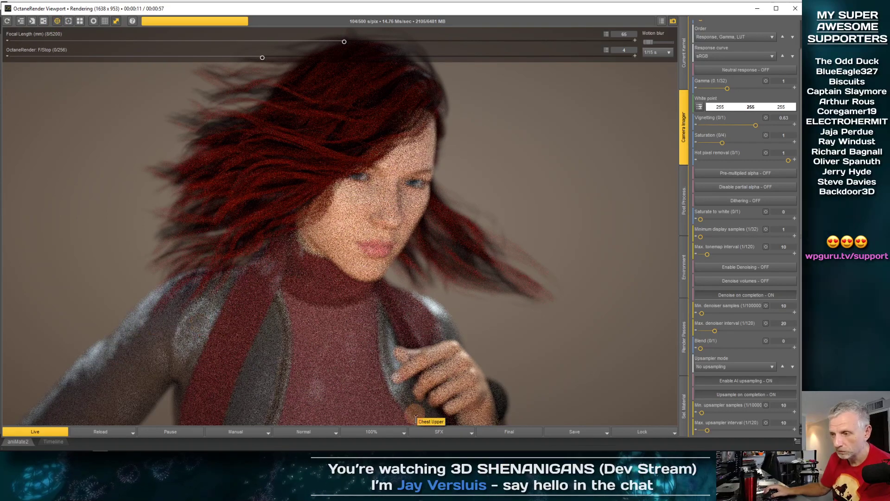
pyautogui.click(390, 209)
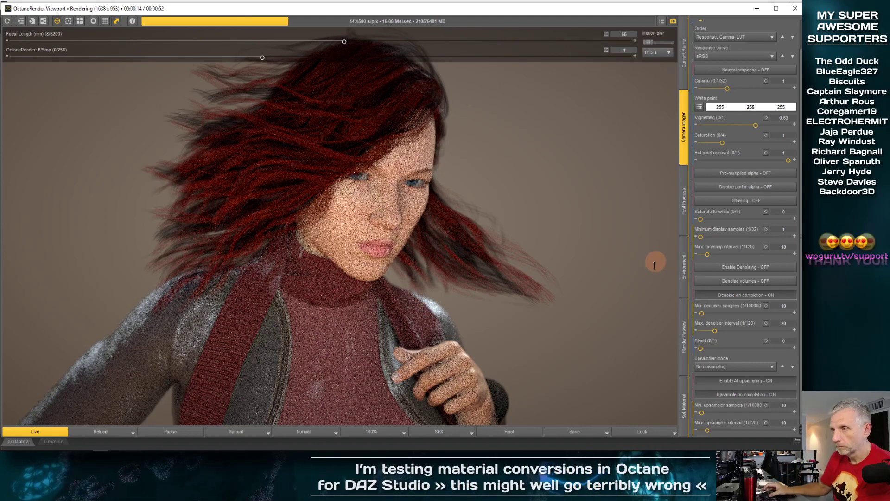
pyautogui.click(674, 23)
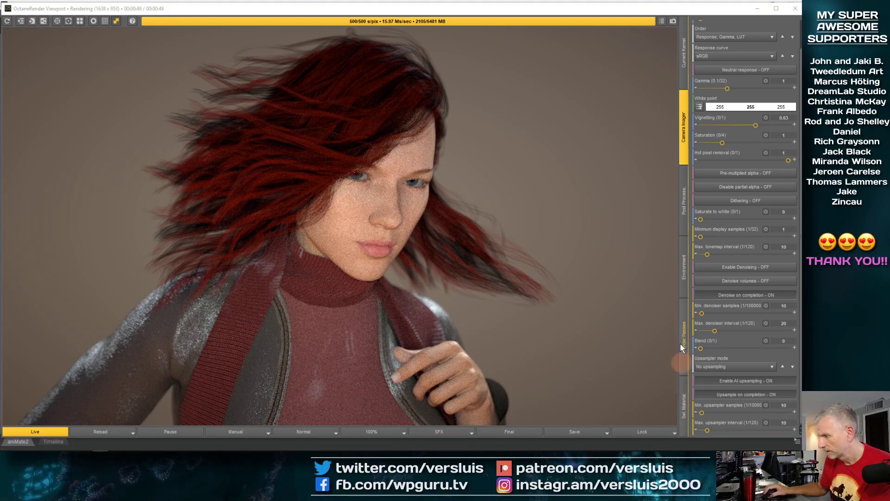
# - Examine the render viewport's Current Kernel, Camera Imager, Post Process and selected-material settings along with its camera controls
pyautogui.click(686, 74)
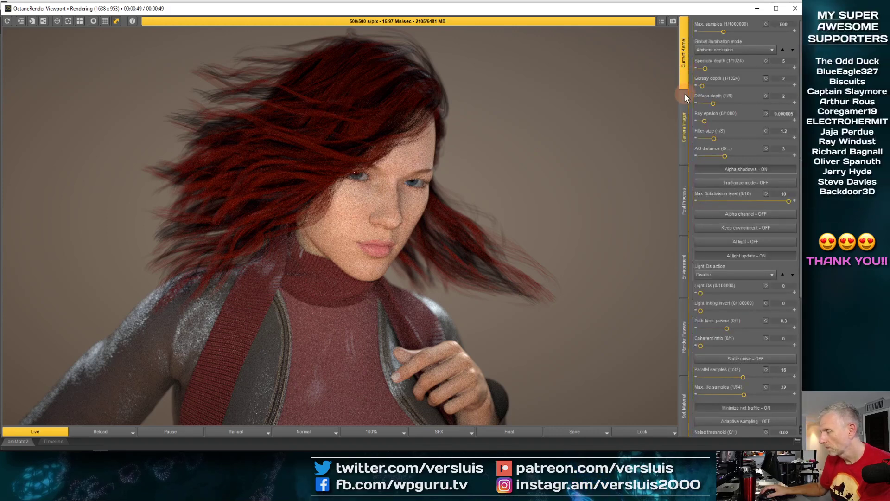
pyautogui.click(685, 116)
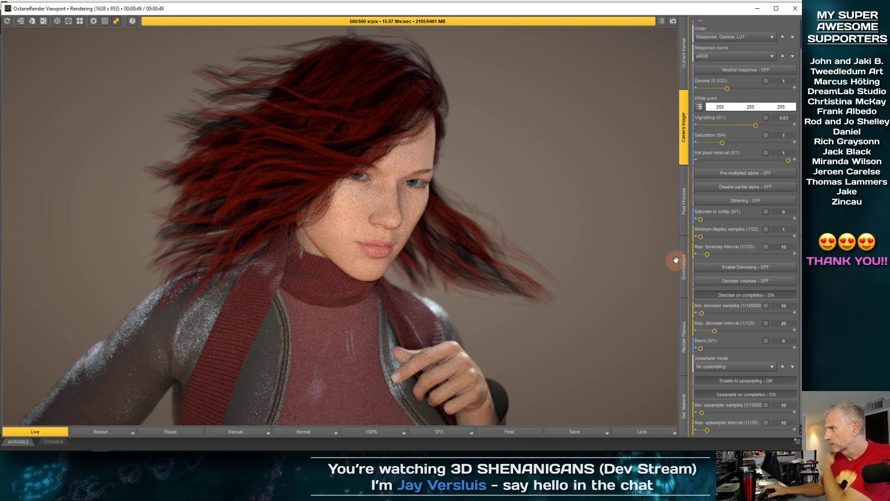
pyautogui.click(772, 53)
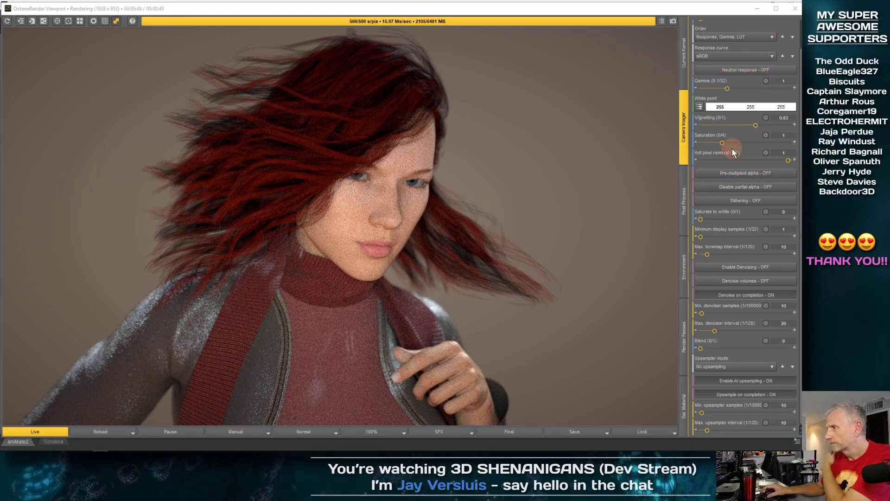
pyautogui.moveTo(800, 89); pyautogui.dragTo(799, 46)
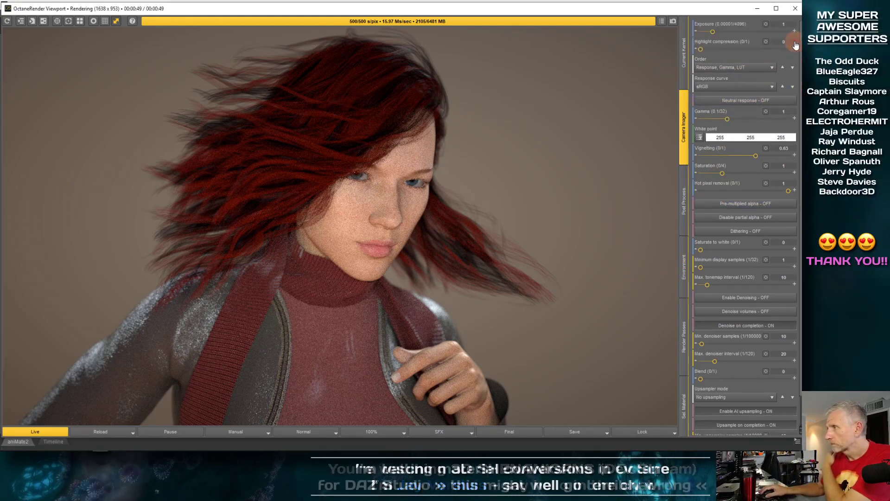
pyautogui.click(684, 68)
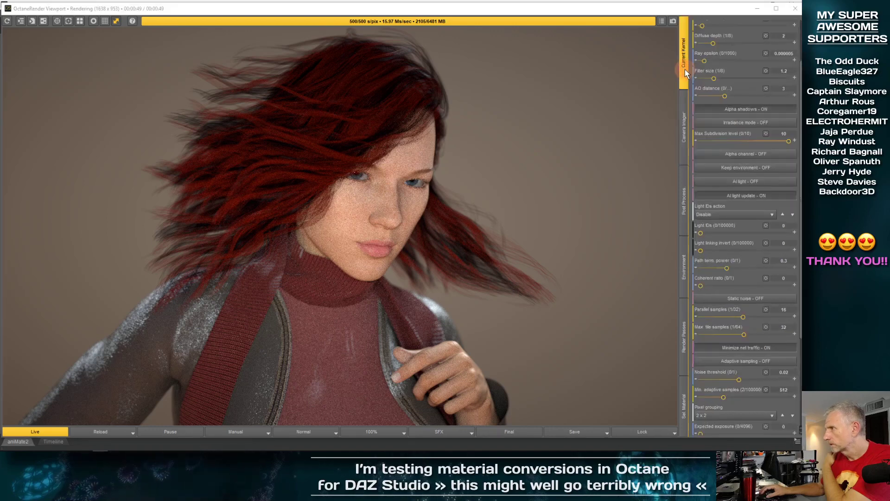
pyautogui.moveTo(801, 114); pyautogui.dragTo(801, 69)
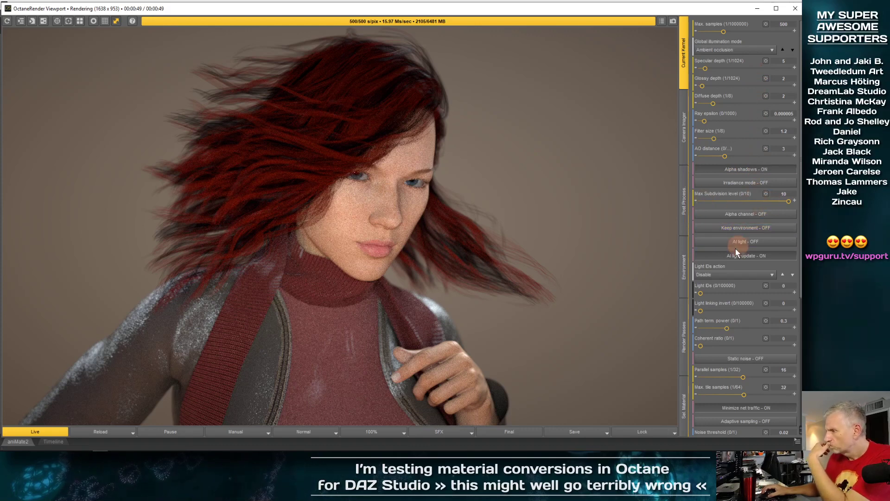
pyautogui.click(682, 211)
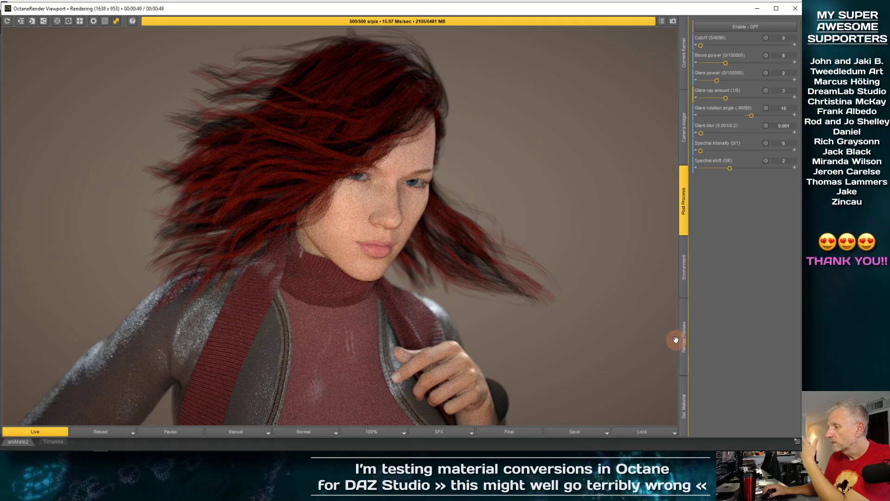
pyautogui.click(683, 394)
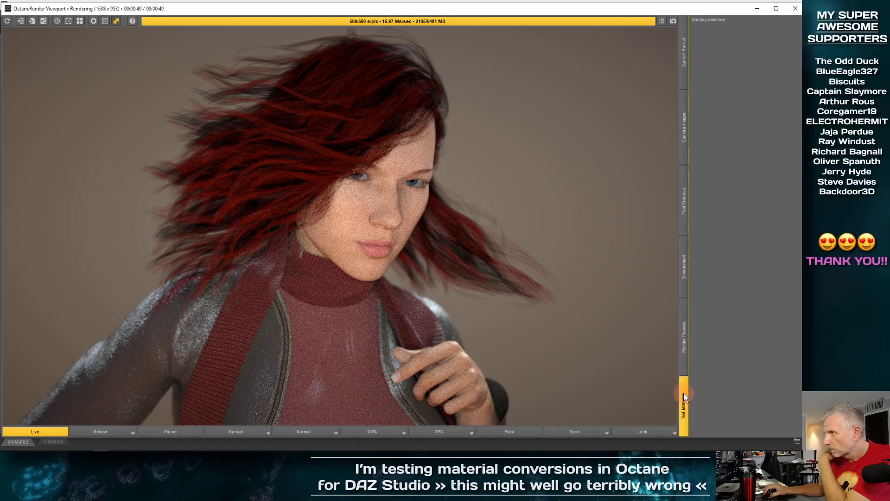
pyautogui.click(687, 44)
pyautogui.click(661, 22)
pyautogui.click(661, 23)
pyautogui.click(673, 21)
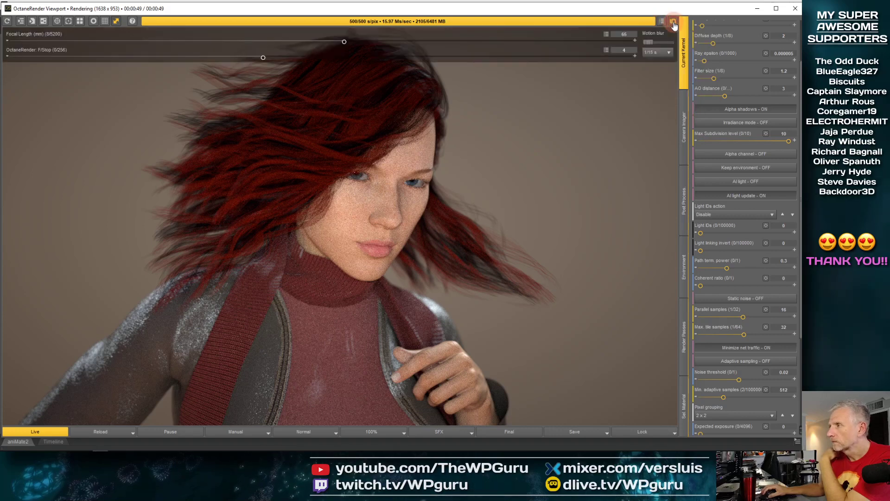
pyautogui.click(673, 22)
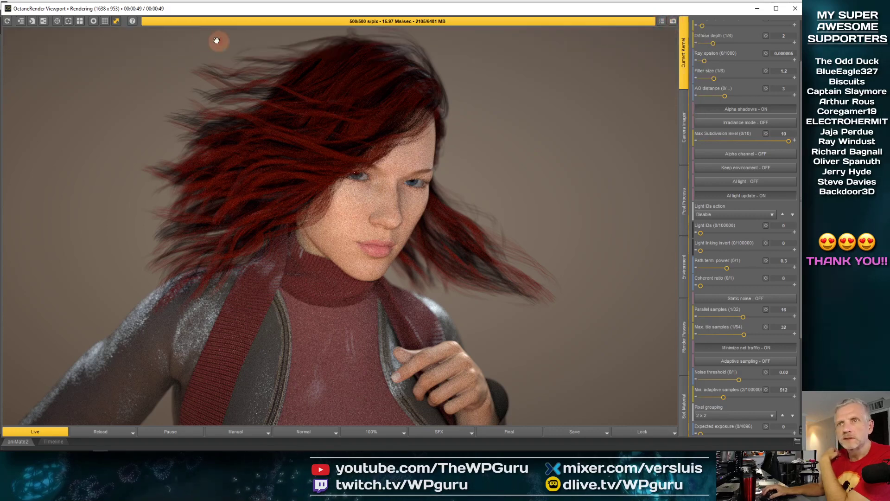
# - Render at the 720 x 480 output size instead of the window size, shrink the OctaneRender Viewport, and bring up the Octane pane
pyautogui.click(117, 21)
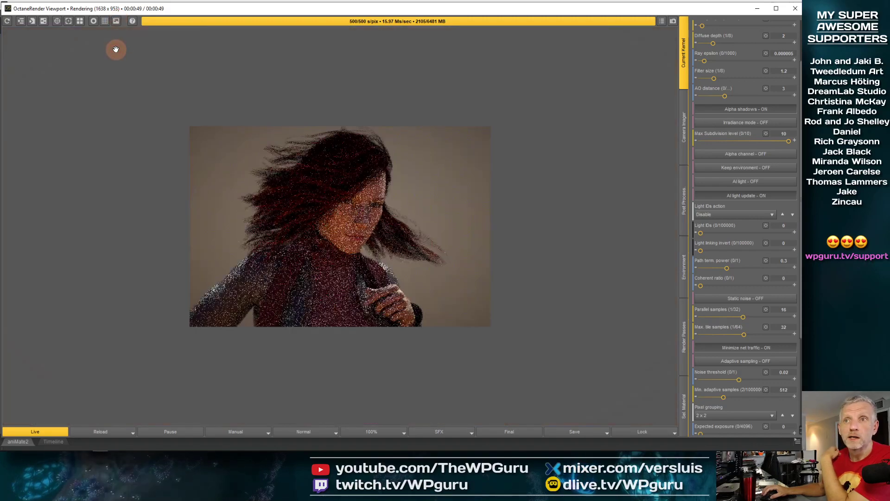
pyautogui.moveTo(10, 9); pyautogui.dragTo(319, 146)
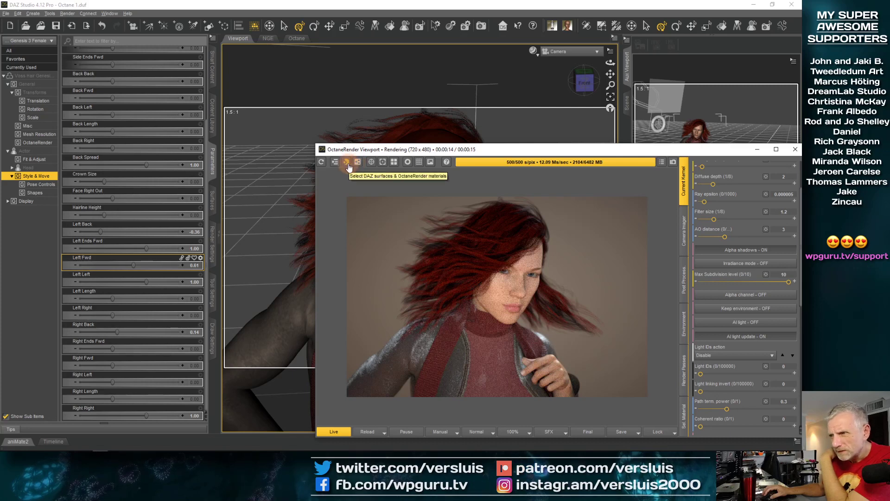
pyautogui.click(296, 38)
pyautogui.moveTo(439, 151); pyautogui.dragTo(405, 118)
# - Switch the OctaneRender Viewport to the scene's Camera view and move the window clear of the Octane pane
pyautogui.click(629, 129)
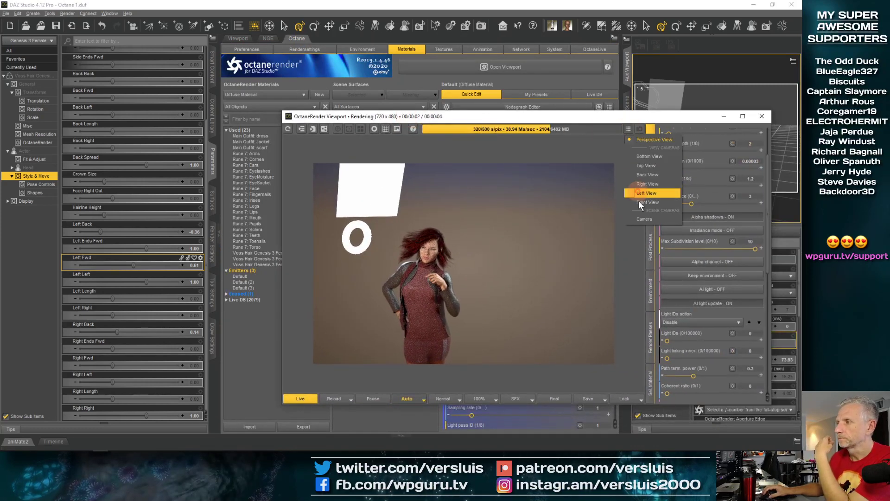
pyautogui.click(638, 219)
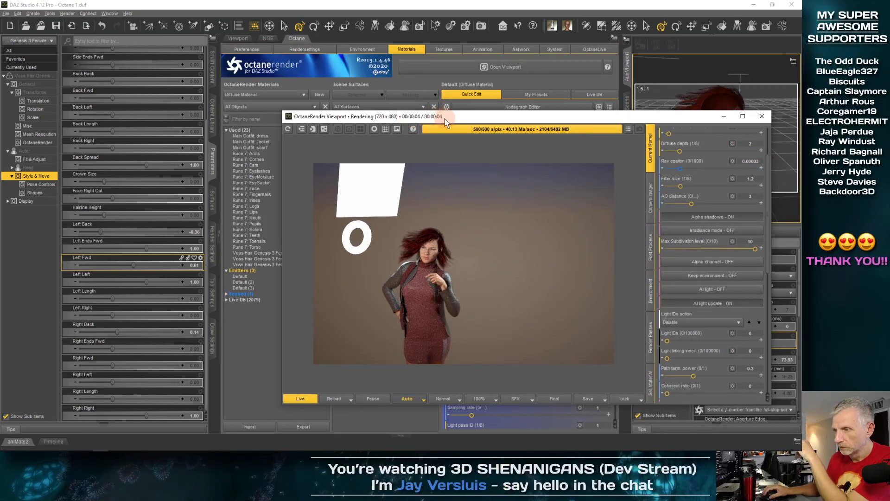
pyautogui.click(474, 120)
pyautogui.moveTo(475, 123); pyautogui.dragTo(715, 230)
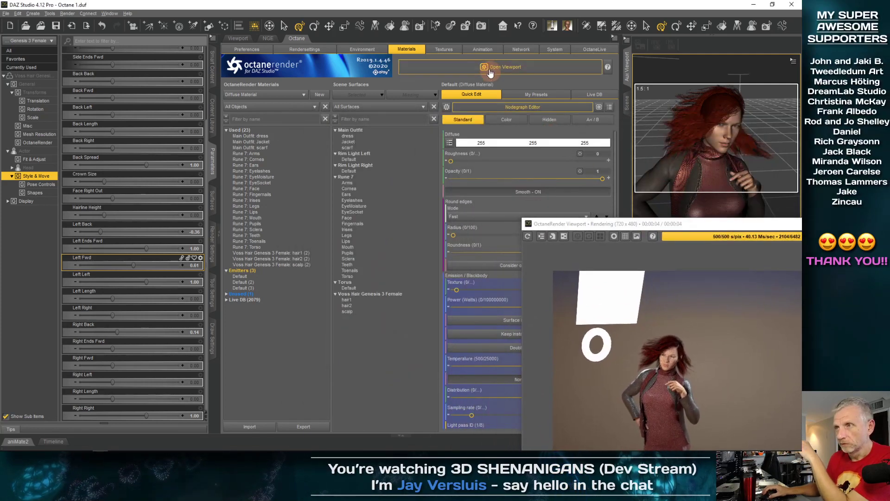
# - Open the Octane render settings and review the available kernel types
pyautogui.click(398, 82)
pyautogui.click(308, 49)
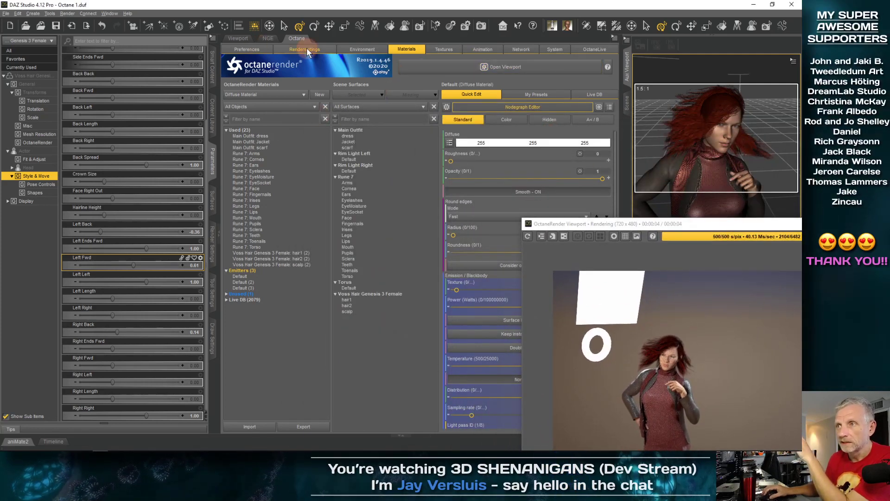
pyautogui.click(336, 122)
pyautogui.click(339, 114)
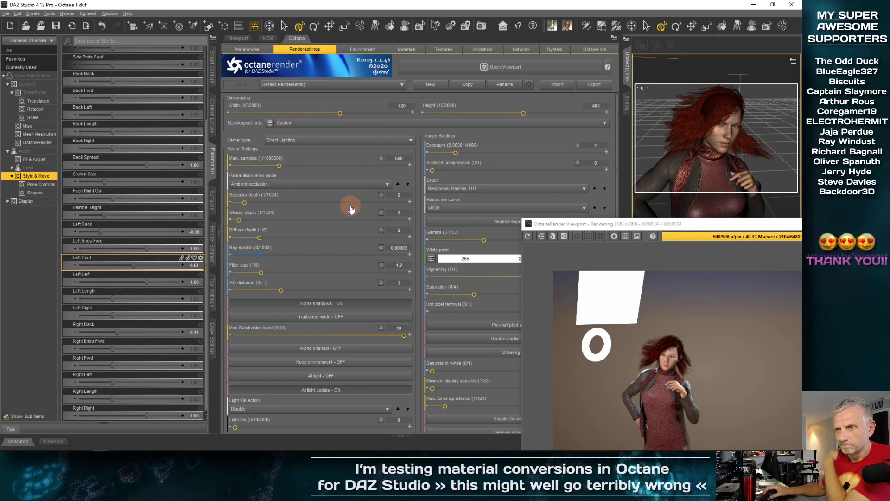
pyautogui.click(350, 140)
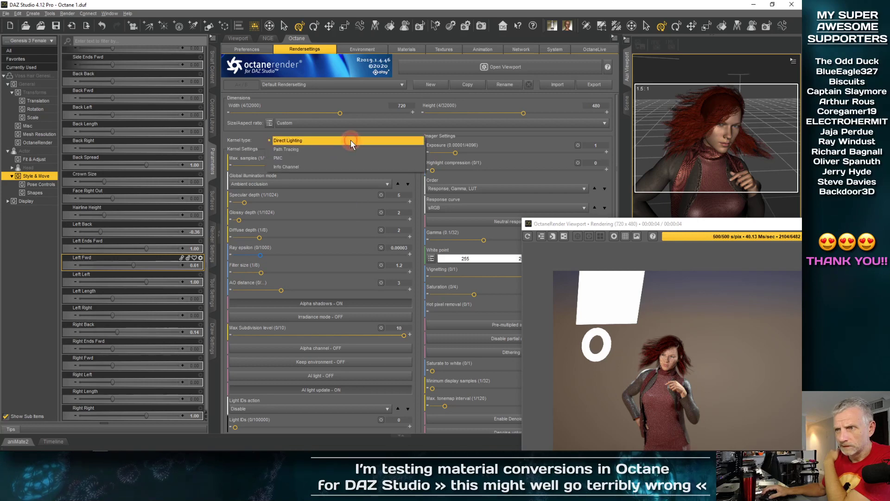
pyautogui.click(351, 140)
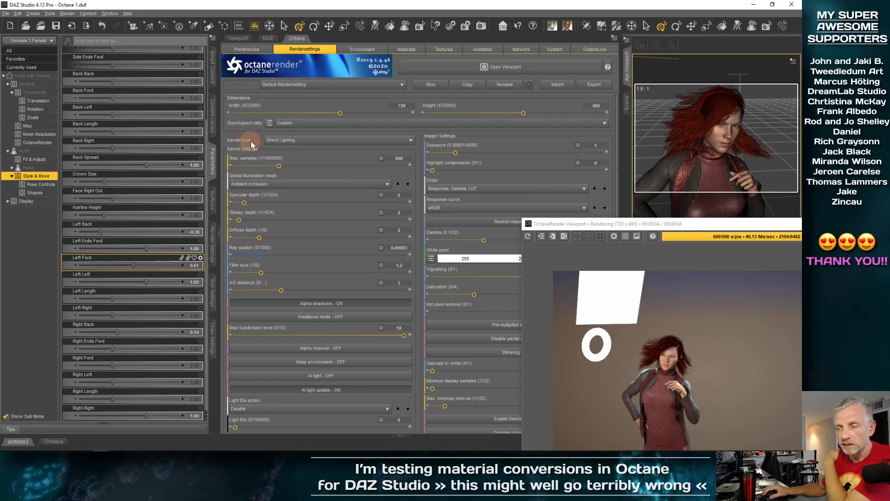
pyautogui.click(310, 141)
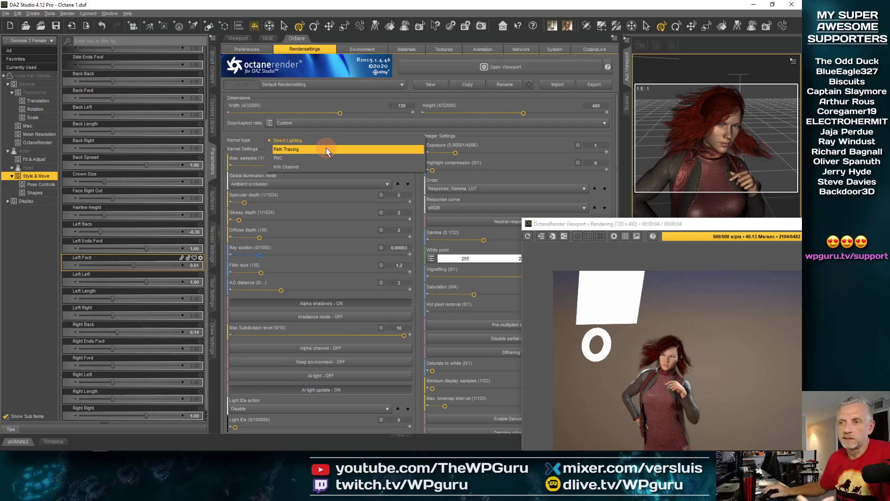
# - Bring the OctaneRender Viewport back over the workspace, reselect the scene's Camera view, and refresh the live render
pyautogui.click(606, 227)
pyautogui.moveTo(589, 224); pyautogui.dragTo(247, 168)
pyautogui.click(547, 176)
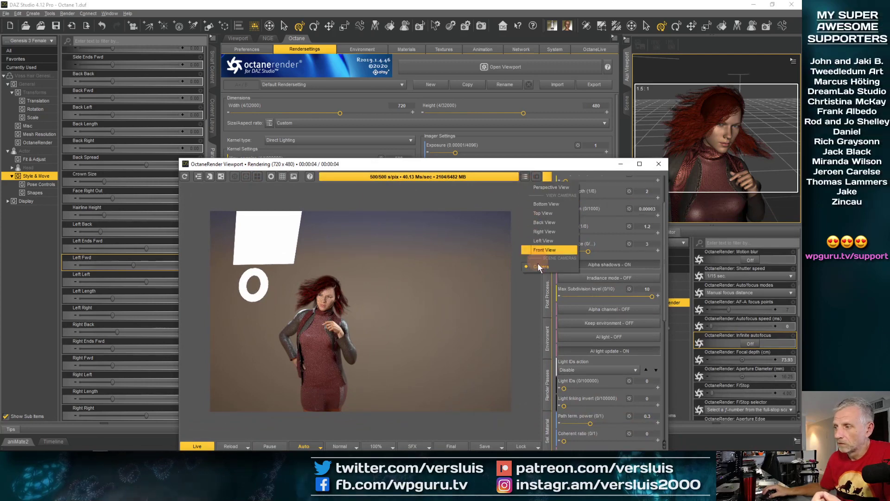
pyautogui.click(495, 204)
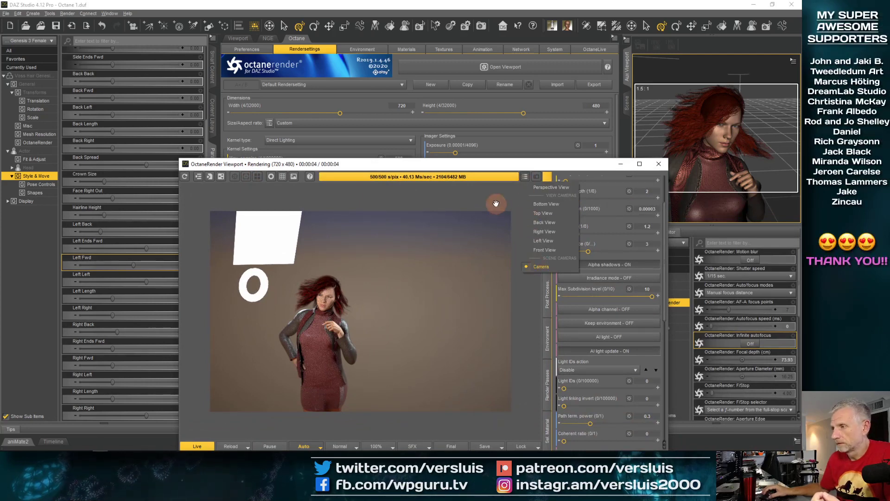
pyautogui.click(525, 177)
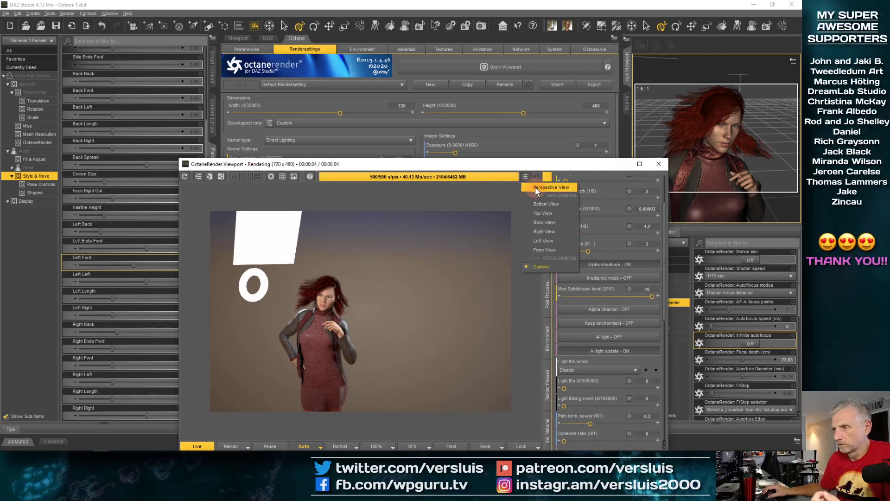
pyautogui.click(533, 265)
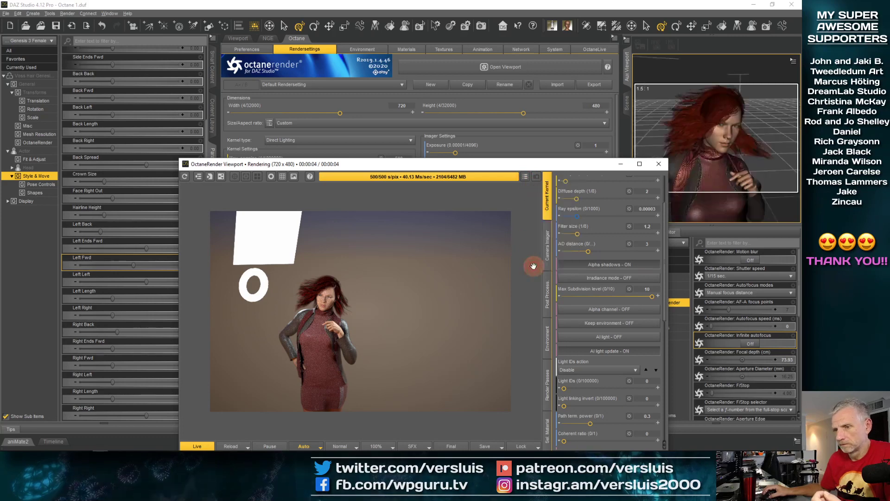
pyautogui.moveTo(355, 167); pyautogui.dragTo(270, 144)
pyautogui.click(125, 427)
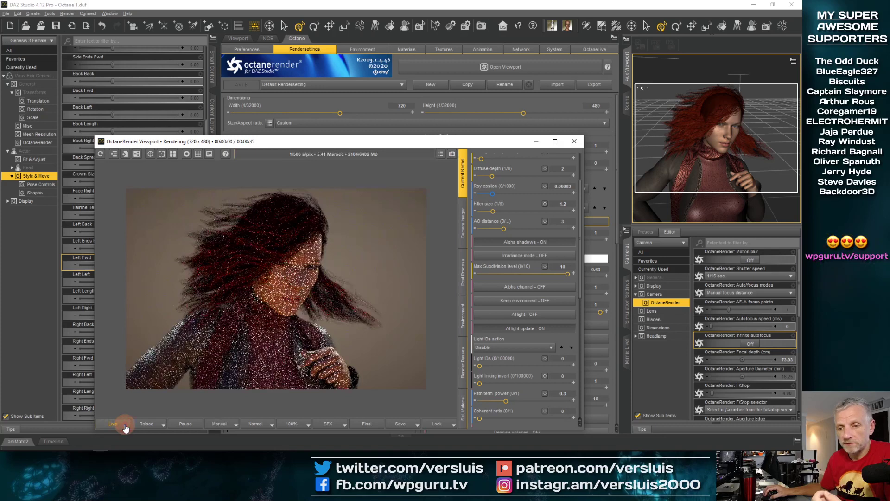
# - Move the render window clear of the render settings and change the kernel type to Path Tracing
pyautogui.moveTo(366, 147); pyautogui.dragTo(554, 165)
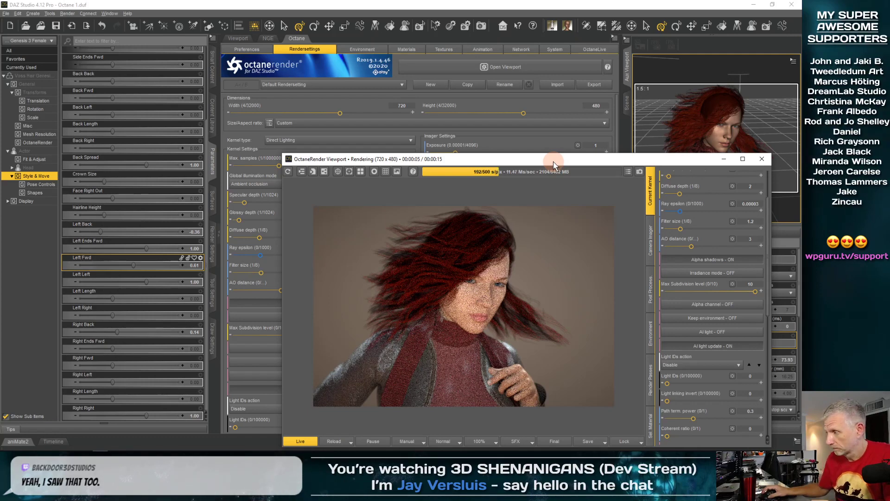
pyautogui.moveTo(555, 165); pyautogui.dragTo(610, 154)
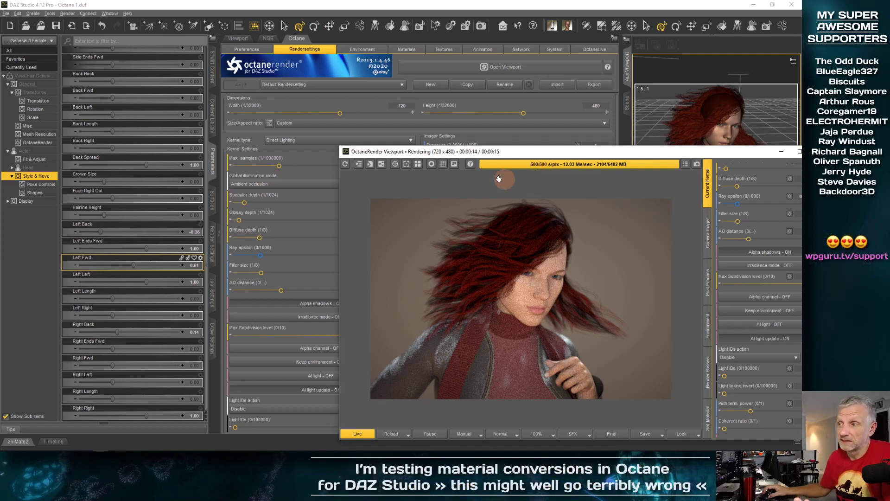
pyautogui.click(359, 140)
pyautogui.click(359, 150)
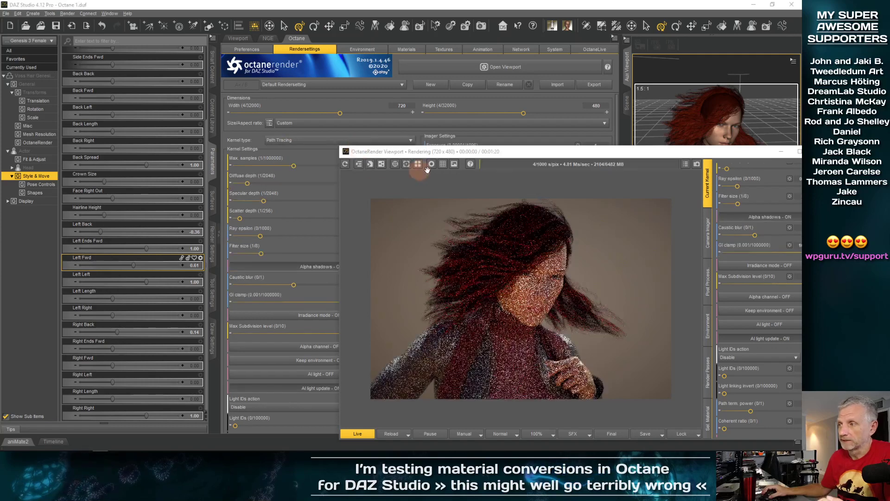
pyautogui.moveTo(390, 153); pyautogui.dragTo(406, 137)
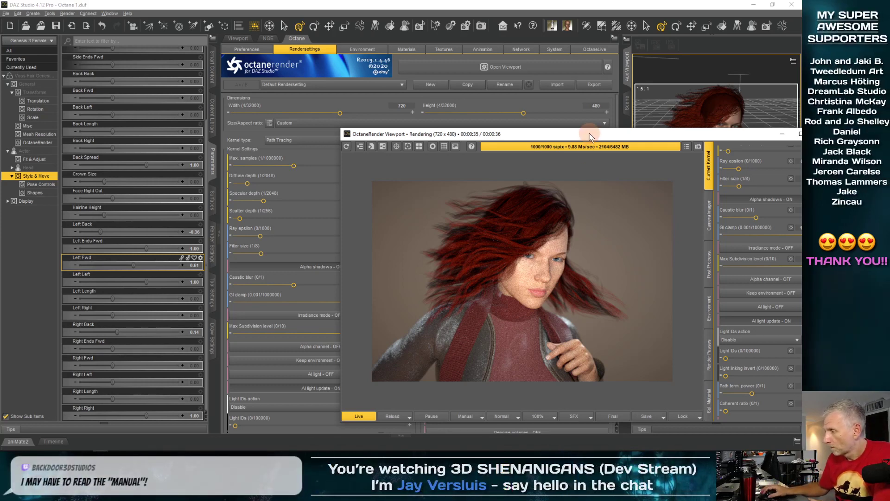
# - Set the render aspect ratio to Four Thirds Digicam, Classic TV / Computer Monitor (1.333 : 1 / 4 : 3) and the dimensions to 2000 x 1500
pyautogui.moveTo(590, 134); pyautogui.dragTo(169, 35)
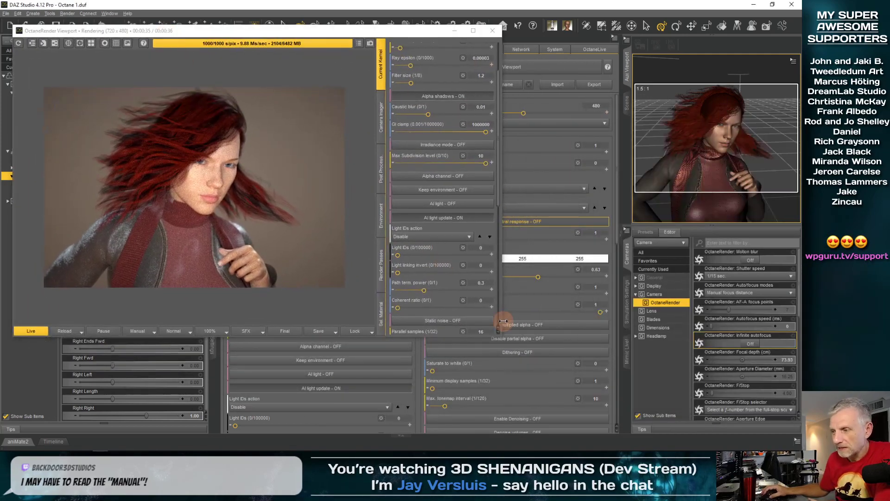
pyautogui.click(369, 147)
pyautogui.moveTo(299, 37); pyautogui.dragTo(635, 150)
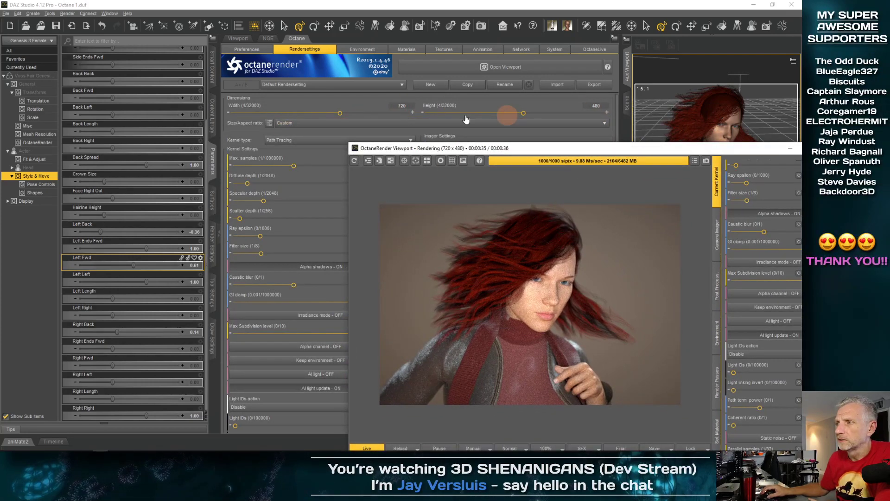
pyautogui.moveTo(334, 116)
pyautogui.mouseDown()
pyautogui.moveTo(362, 113)
pyautogui.moveTo(340, 113)
pyautogui.mouseUp()
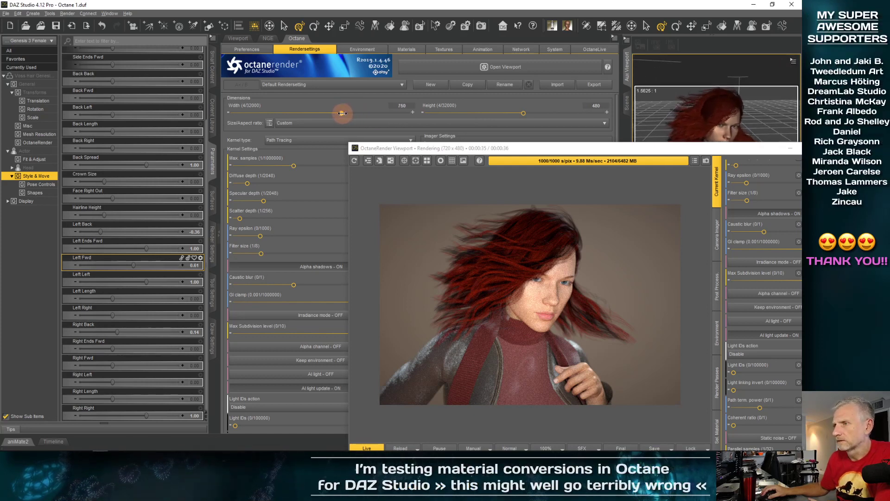
pyautogui.click(398, 126)
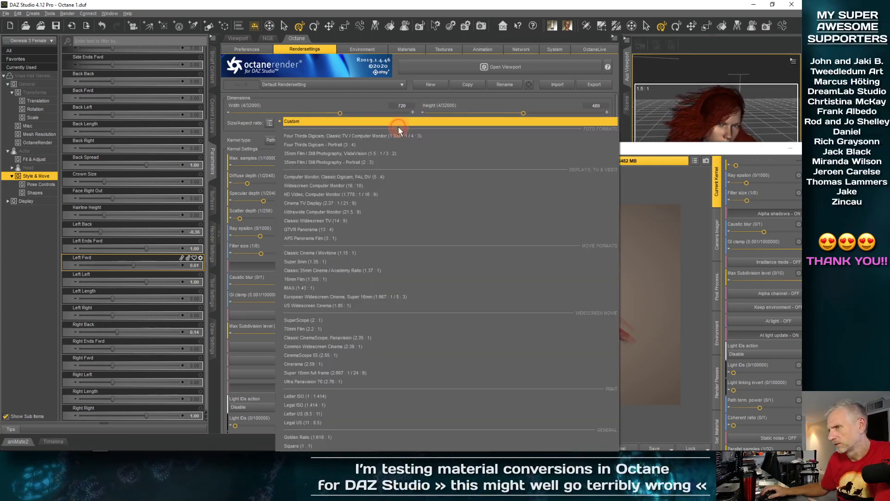
pyautogui.click(474, 137)
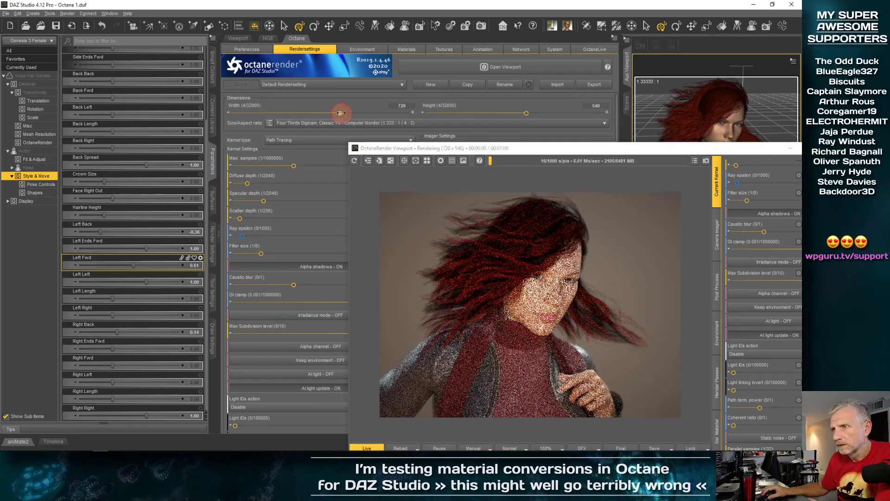
pyautogui.moveTo(361, 112); pyautogui.dragTo(367, 111)
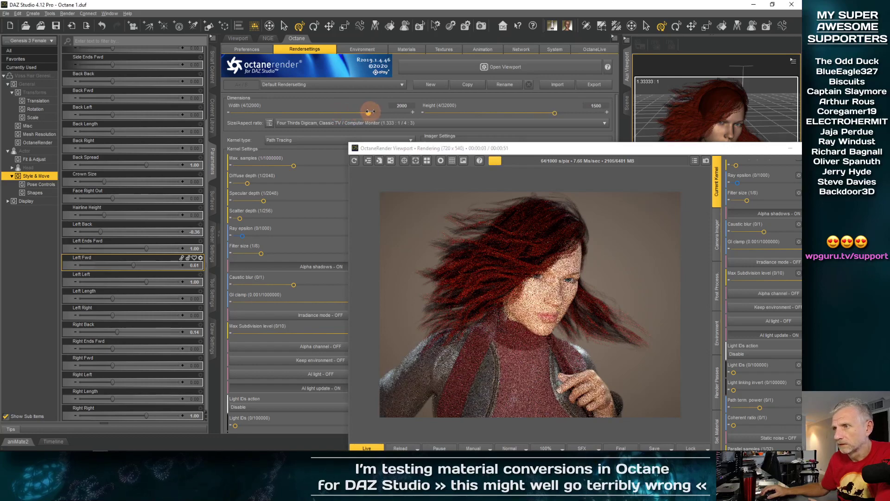
pyautogui.moveTo(503, 150); pyautogui.dragTo(269, 90)
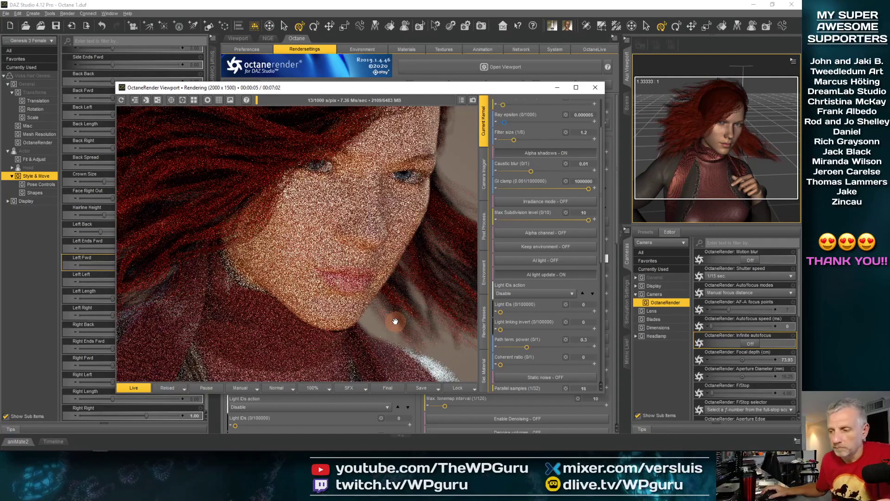
pyautogui.click(397, 390)
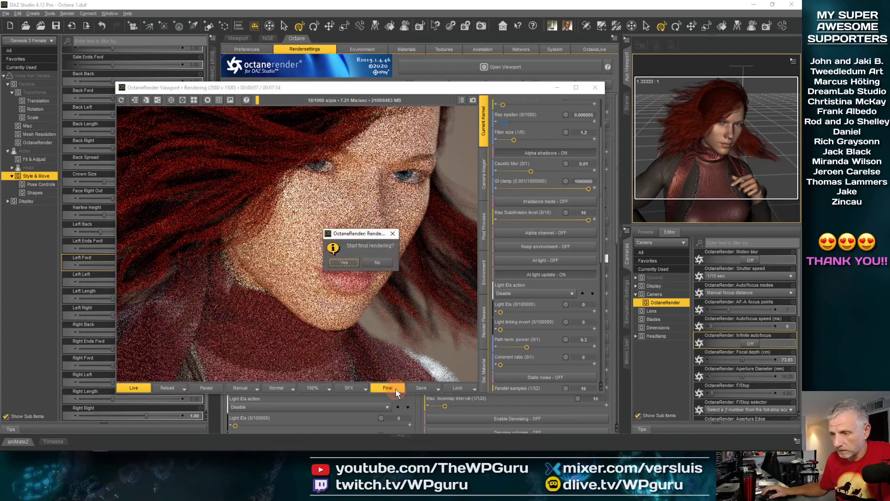
pyautogui.click(344, 263)
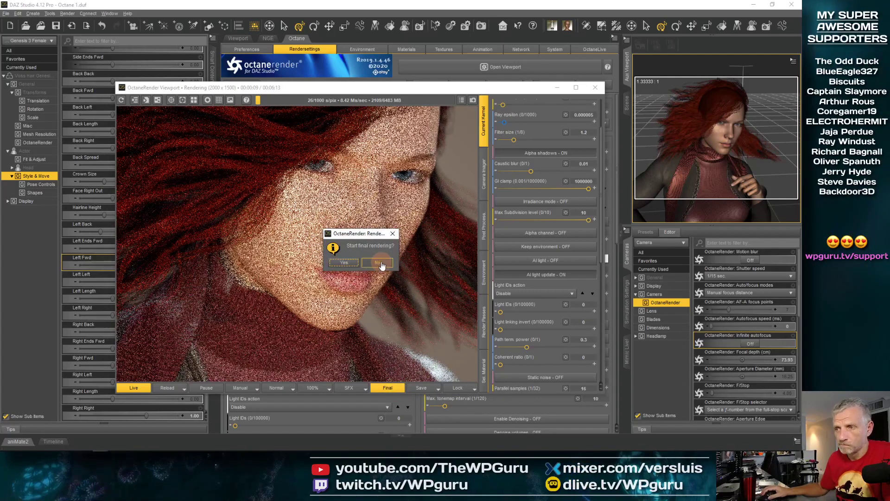
# - Move the render window clear of the render settings and change the kernel type to Direct Lighting
pyautogui.click(331, 92)
pyautogui.moveTo(331, 96); pyautogui.dragTo(514, 218)
pyautogui.click(363, 146)
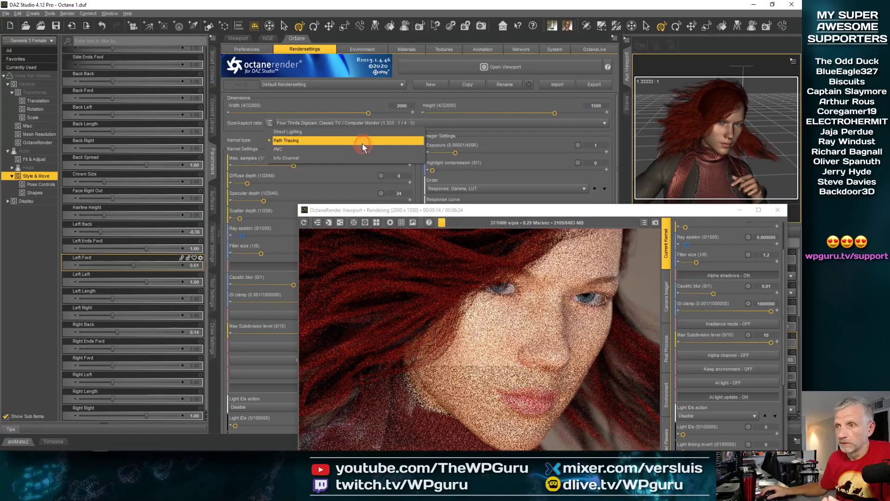
pyautogui.click(349, 135)
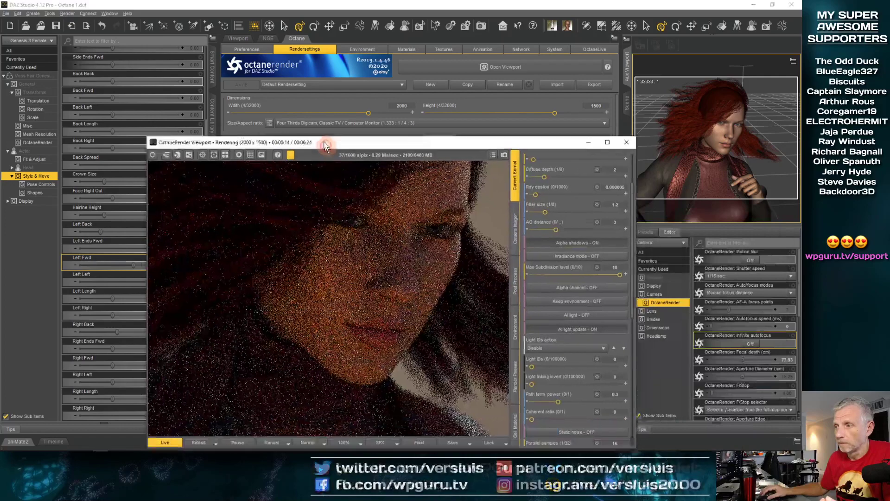
# - Start the final rendering of the portrait in the OctaneRender Viewport and confirm it
pyautogui.moveTo(335, 139); pyautogui.dragTo(282, 78)
pyautogui.click(378, 377)
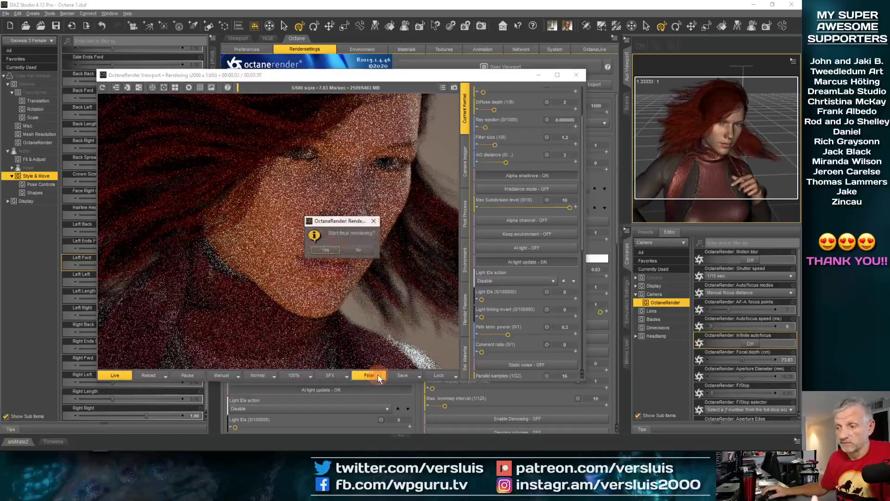
pyautogui.click(325, 254)
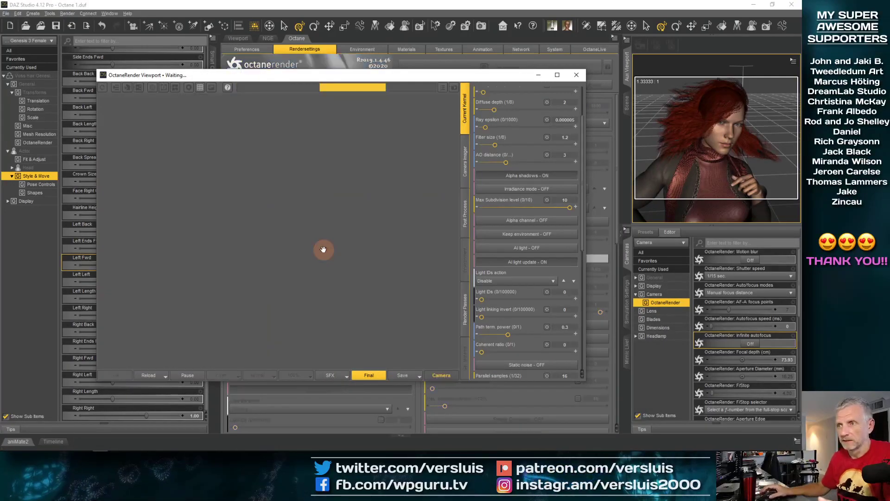
# - Reposition and enlarge the OctaneRender Viewport to nearly fill the workspace so more of the portrait is shown
pyautogui.moveTo(461, 76); pyautogui.dragTo(405, 41)
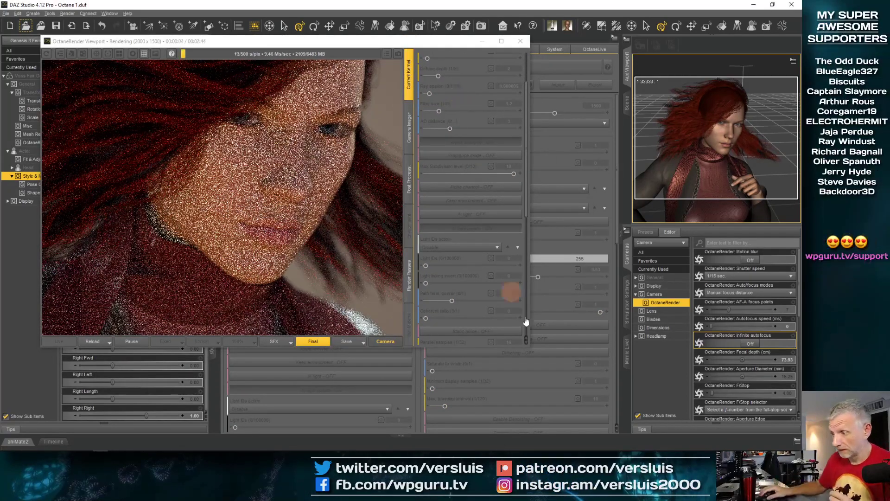
pyautogui.moveTo(527, 346); pyautogui.dragTo(413, 346)
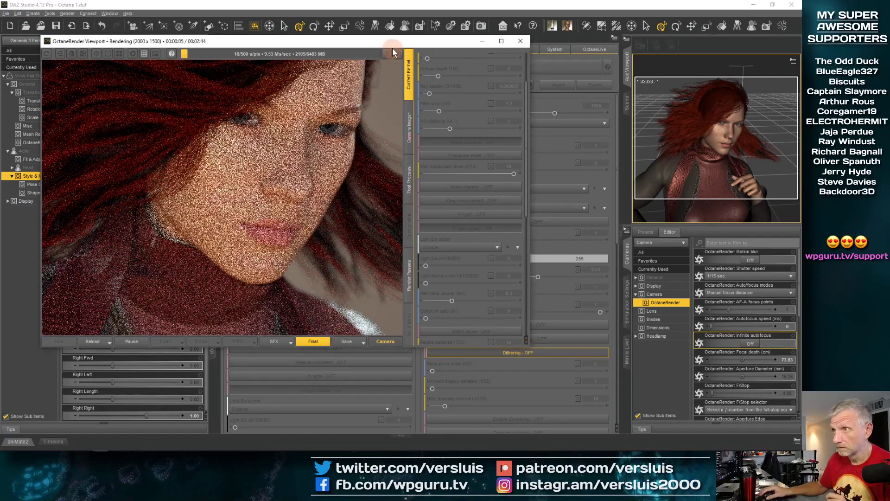
pyautogui.click(428, 225)
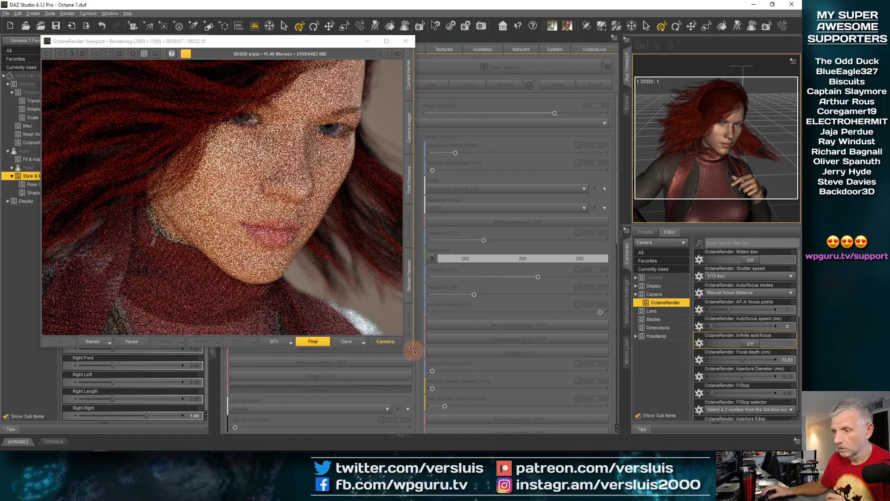
pyautogui.moveTo(412, 347); pyautogui.dragTo(766, 433)
pyautogui.moveTo(527, 44); pyautogui.dragTo(489, 9)
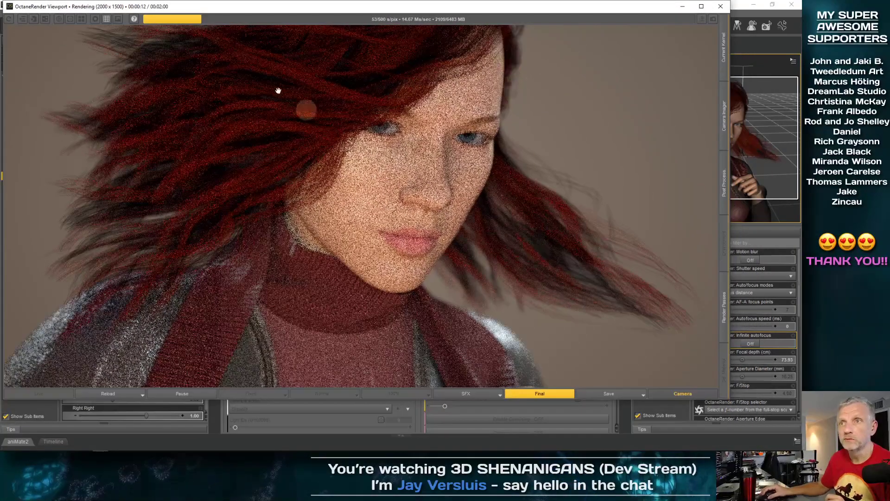
pyautogui.scroll(-1, 765, 404)
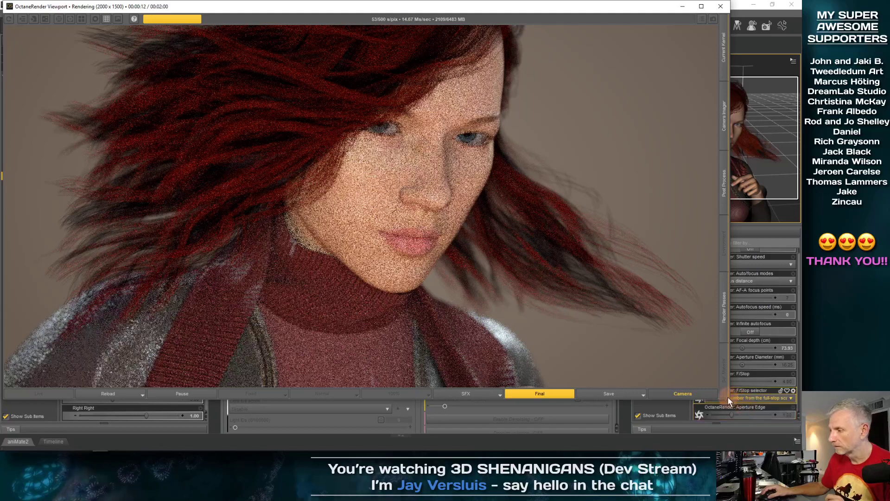
pyautogui.moveTo(729, 399); pyautogui.dragTo(794, 438)
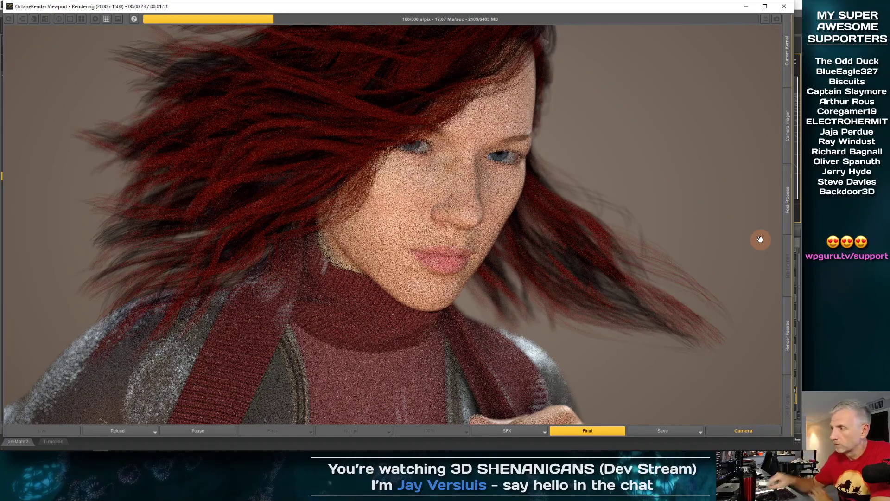
# - Look through the Post Process, Camera Imager and Current Kernel settings of the running render, and collapse them again
pyautogui.click(786, 211)
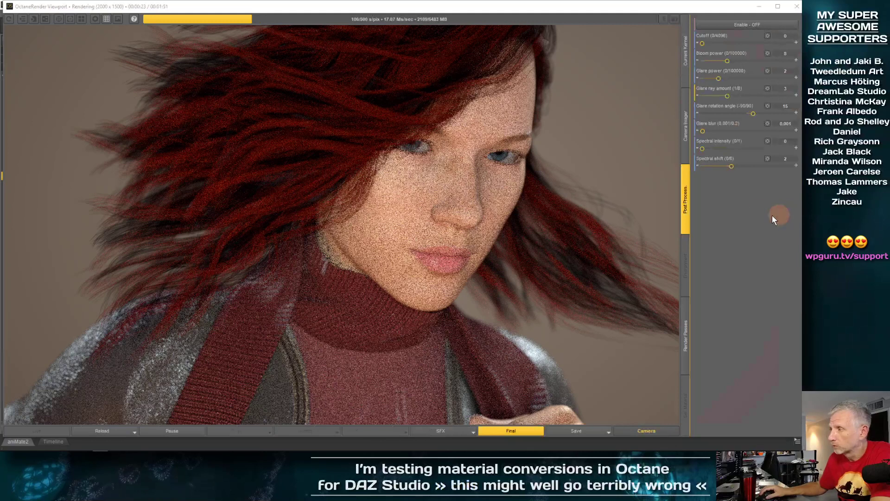
pyautogui.click(686, 129)
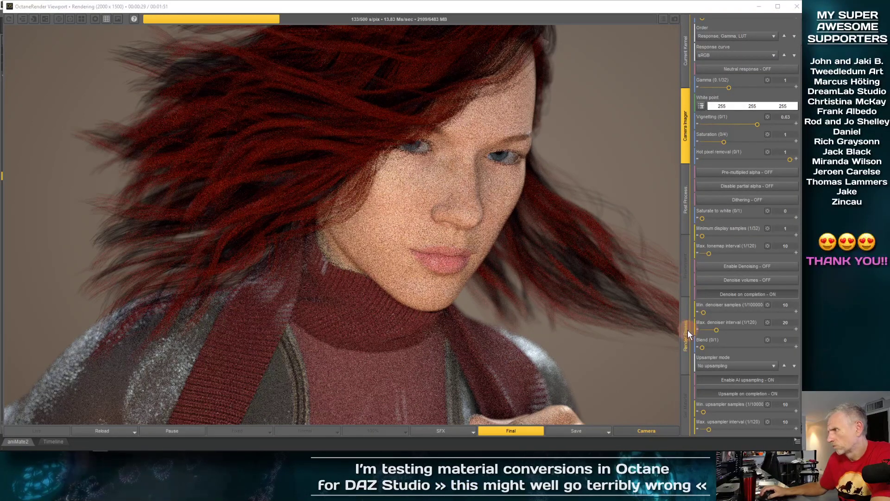
pyautogui.click(685, 76)
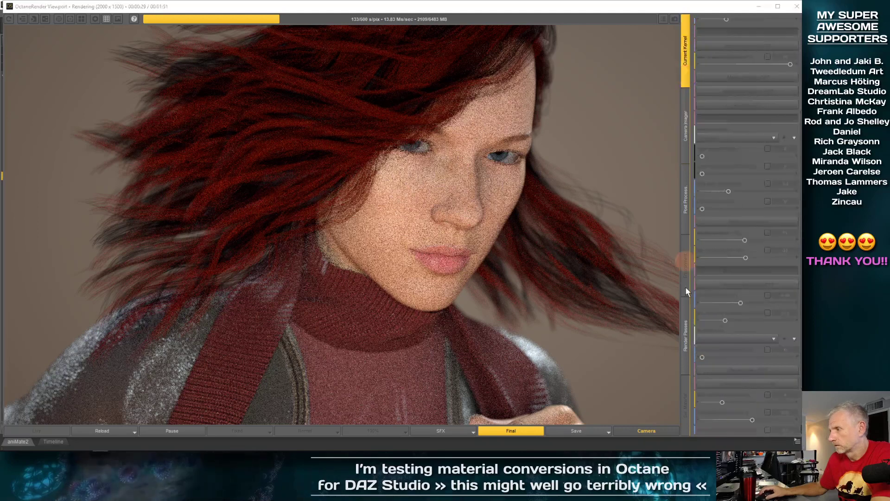
pyautogui.click(687, 68)
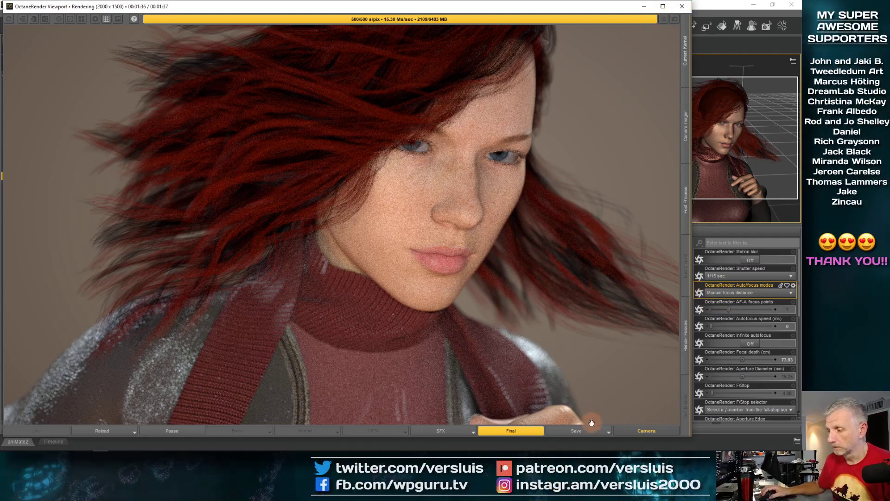
# - Enable autosaving of finished renders as PNG 16-bit
pyautogui.click(596, 434)
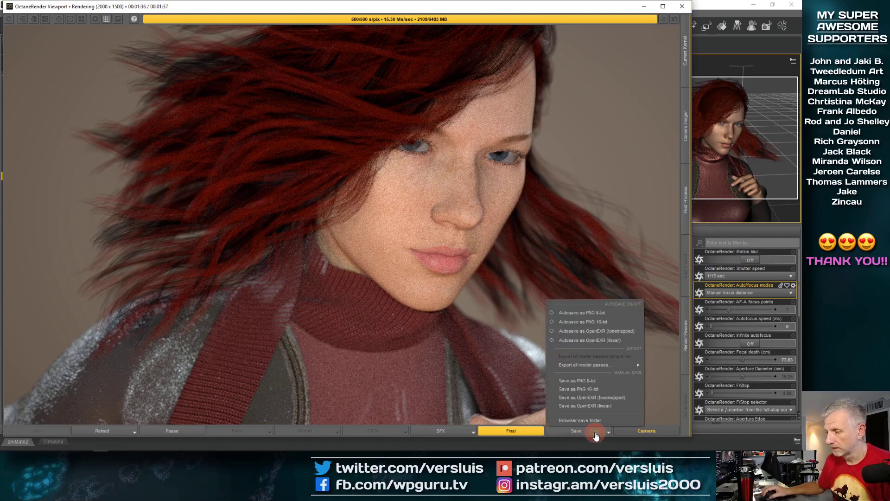
pyautogui.click(613, 320)
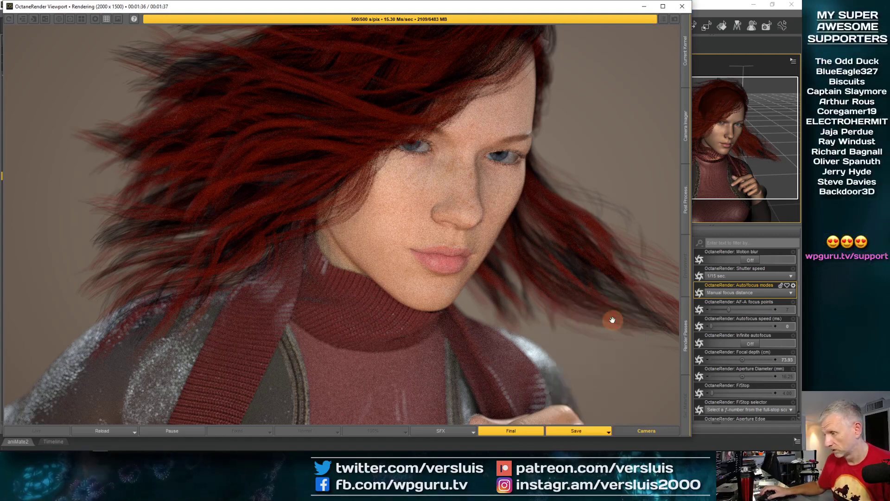
pyautogui.click(587, 433)
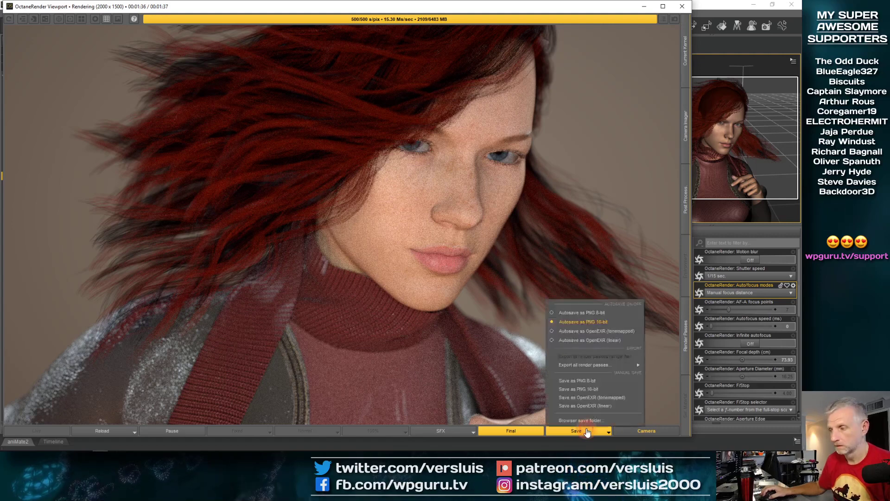
pyautogui.click(620, 322)
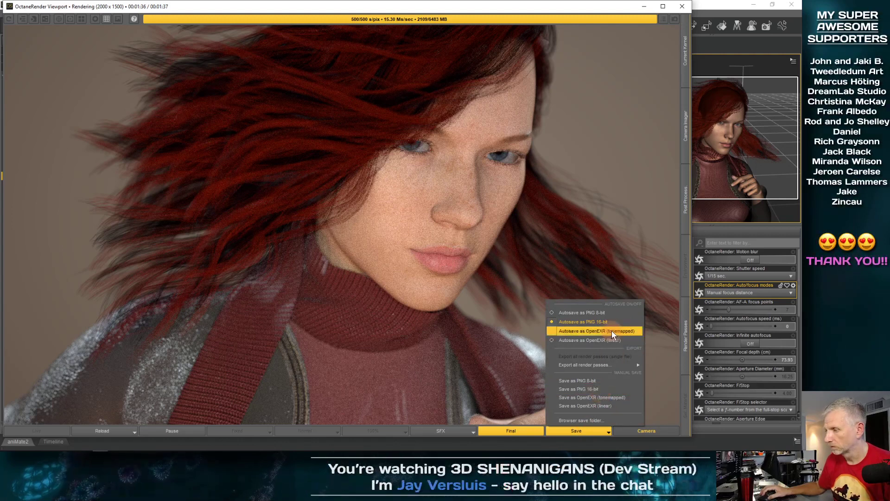
# - Save the finished render manually as a 16-bit PNG in the Images folder and close the OctaneRender Viewport
pyautogui.click(601, 390)
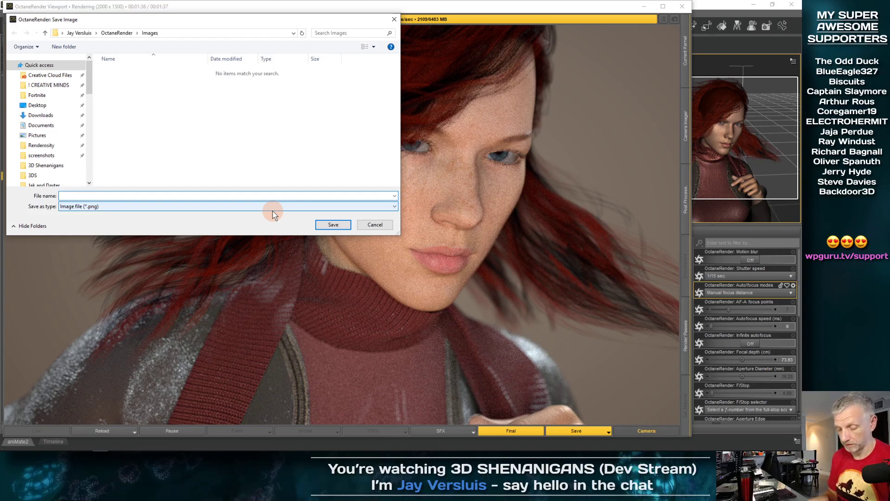
pyautogui.press('Return')
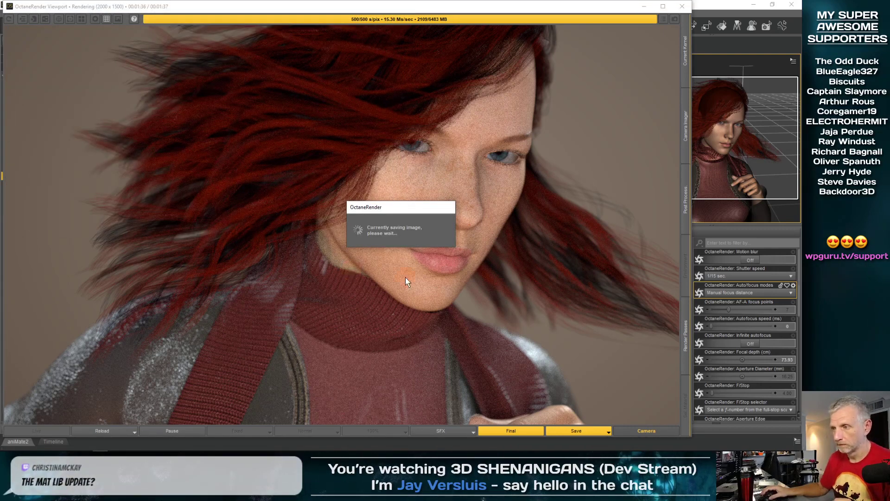
pyautogui.click(687, 8)
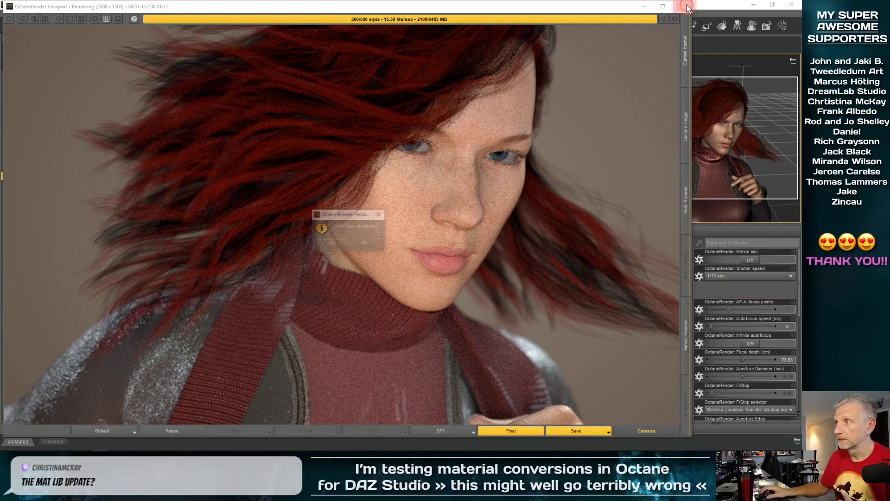
pyautogui.click(345, 245)
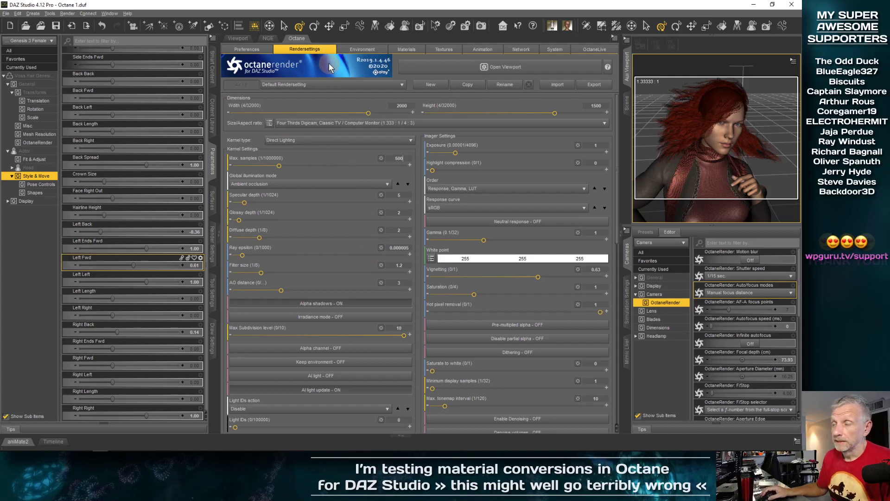
# - Open the Octane preferences and run the Live DB materials update
pyautogui.click(258, 49)
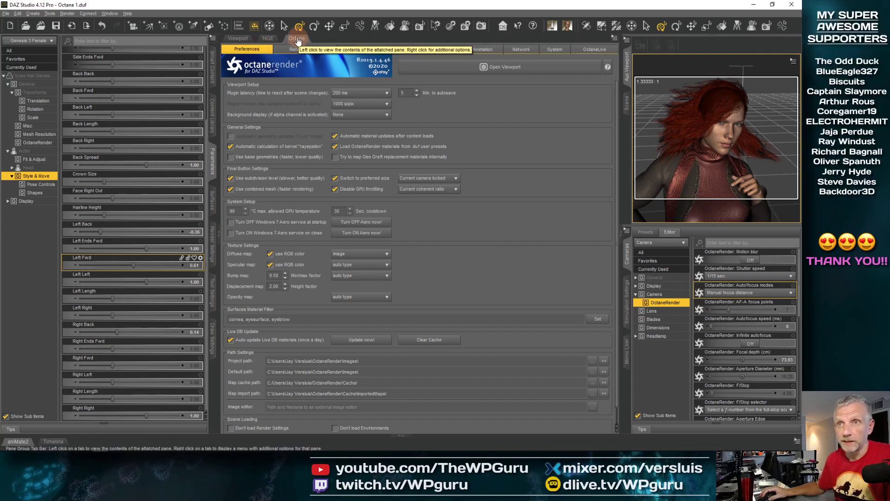
pyautogui.click(107, 13)
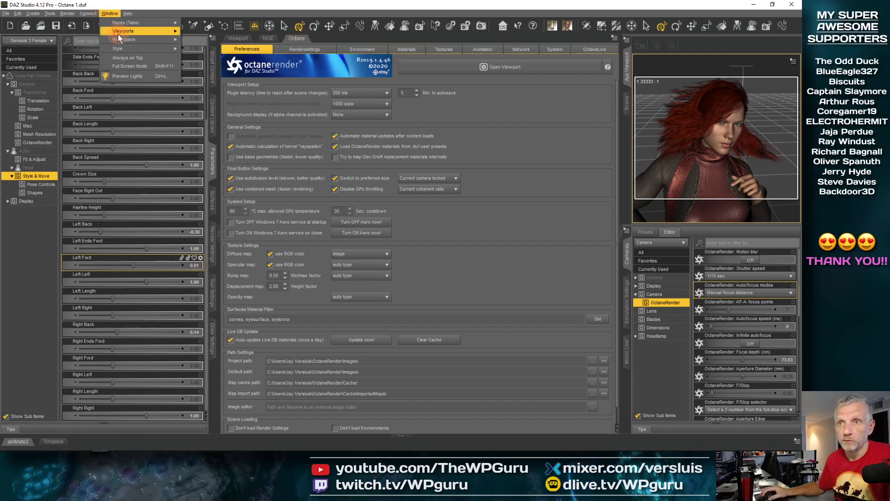
pyautogui.moveTo(134, 23)
pyautogui.click(209, 204)
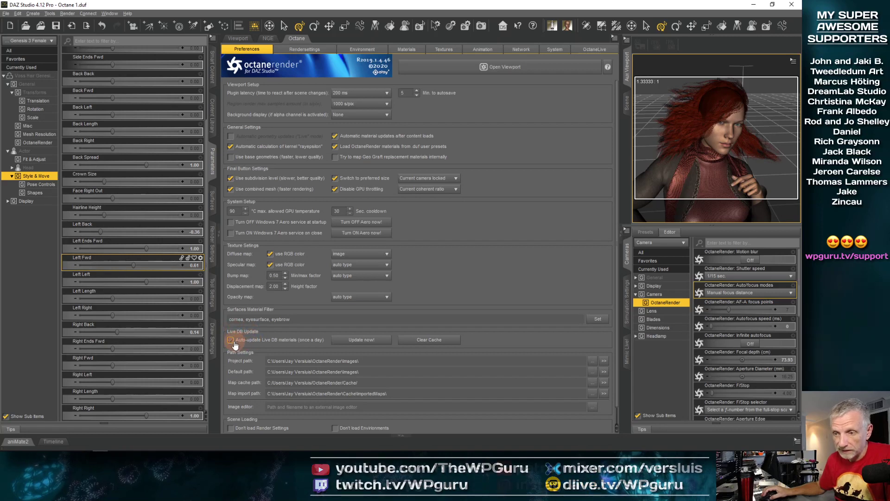
pyautogui.click(366, 339)
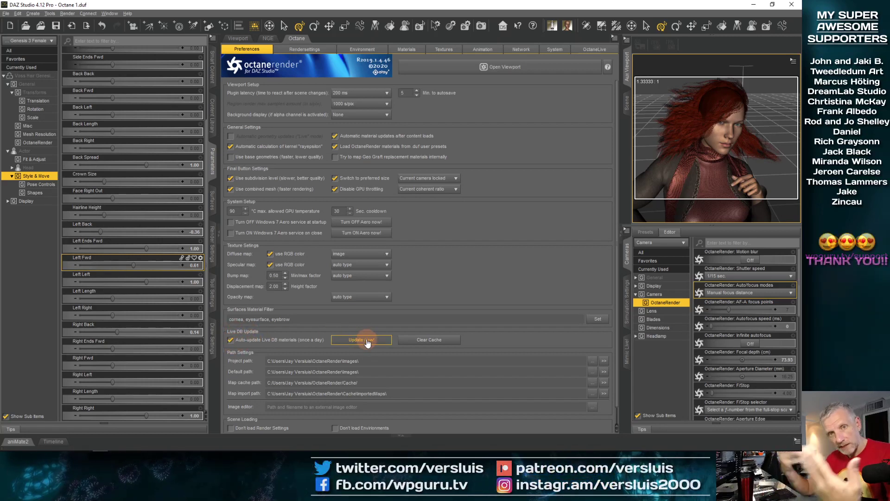
# - Browse the Live DB materials and their category groups, and return to the Octane preferences
pyautogui.click(416, 50)
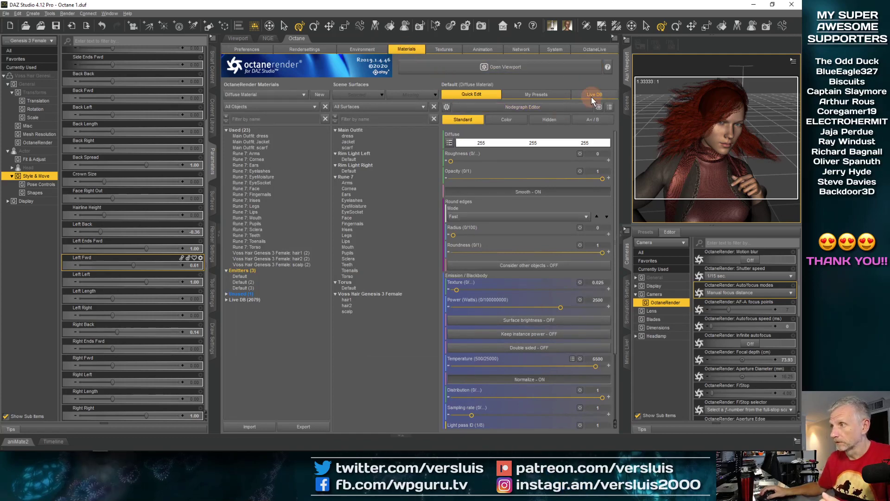
pyautogui.click(604, 95)
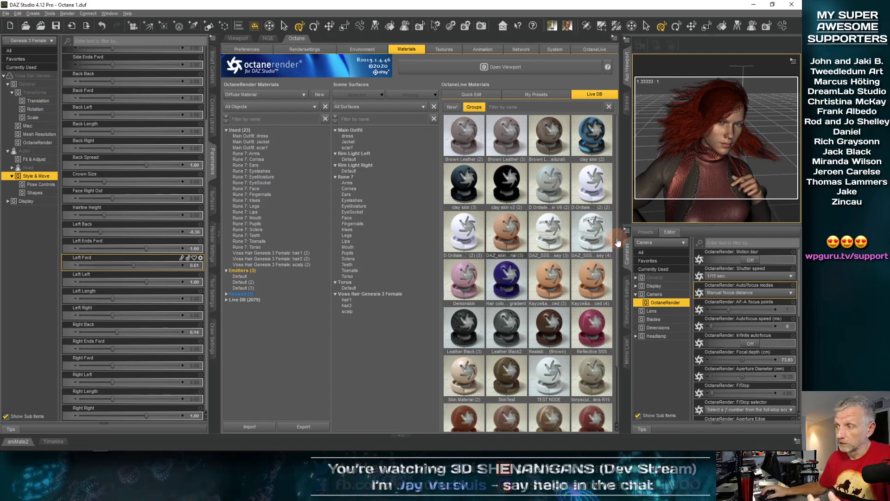
pyautogui.click(474, 107)
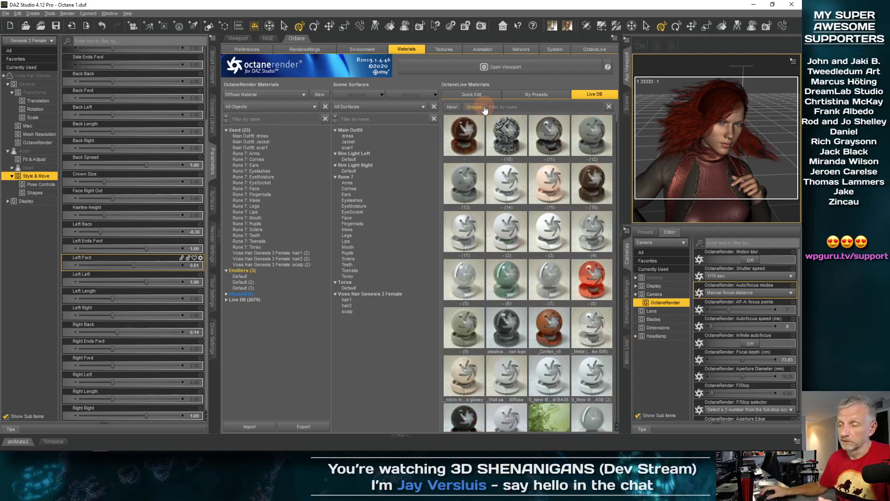
pyautogui.click(472, 108)
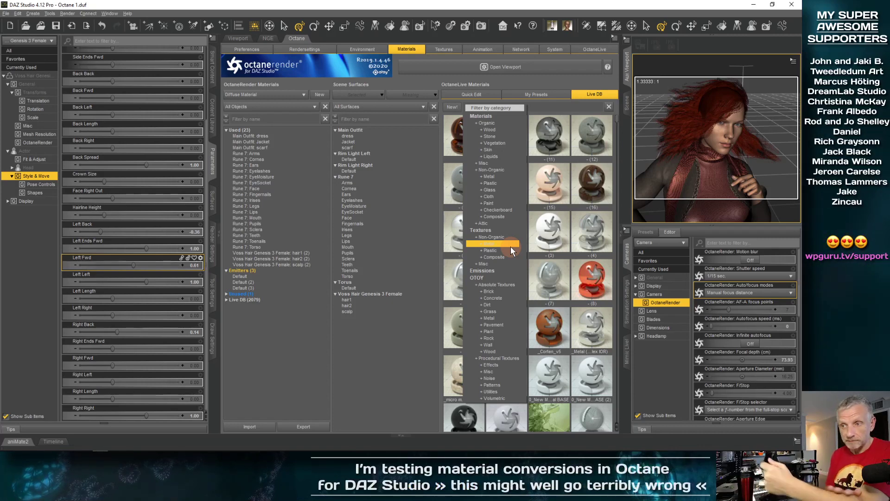
pyautogui.click(250, 51)
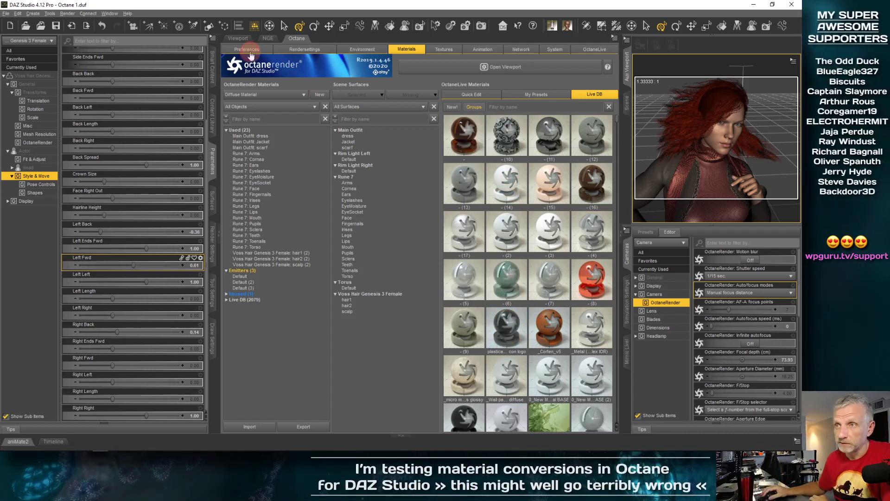
pyautogui.click(251, 52)
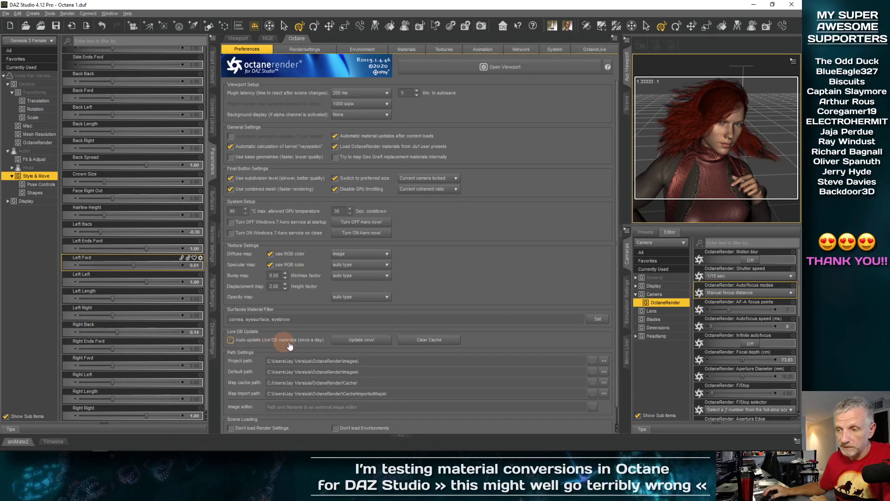
# - Enable the once-a-day auto-update of Live DB materials and save the scene together with its currently unused materials
pyautogui.click(231, 340)
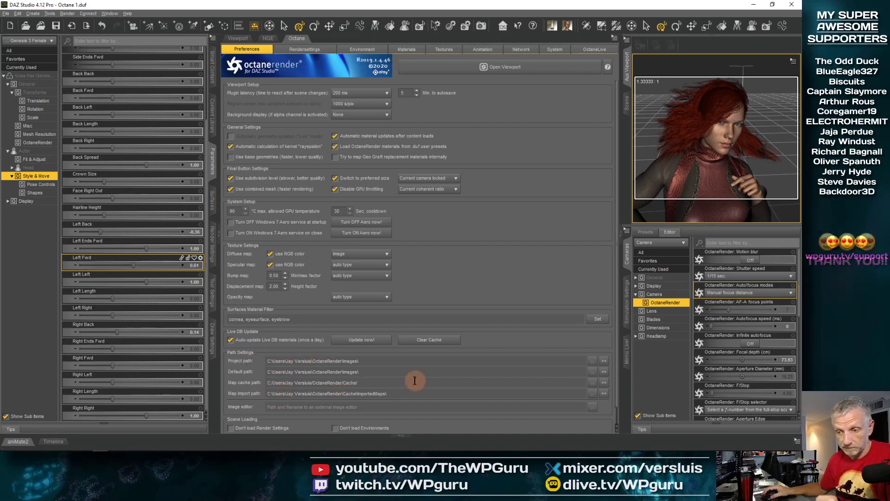
pyautogui.scroll(-1, 417, 379)
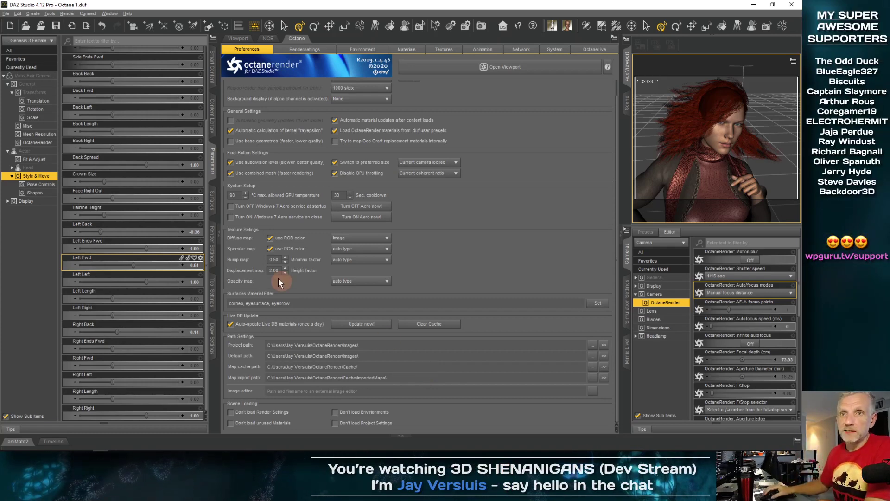
pyautogui.click(6, 14)
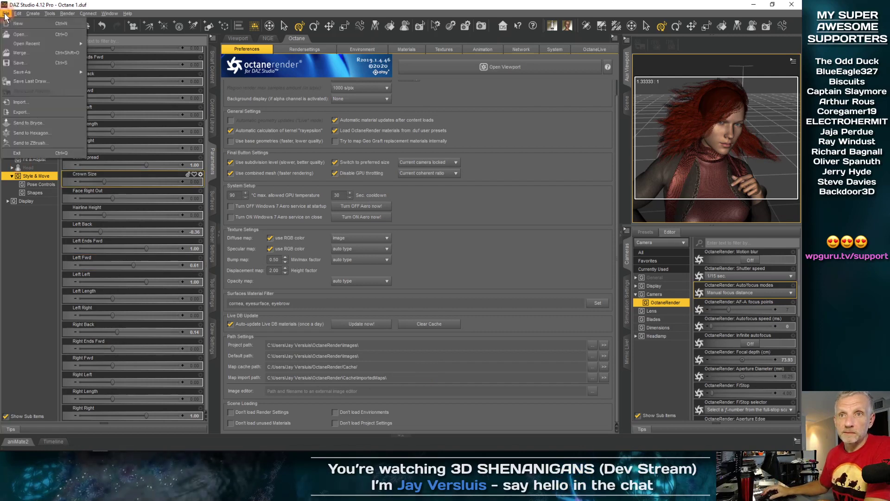
pyautogui.click(23, 62)
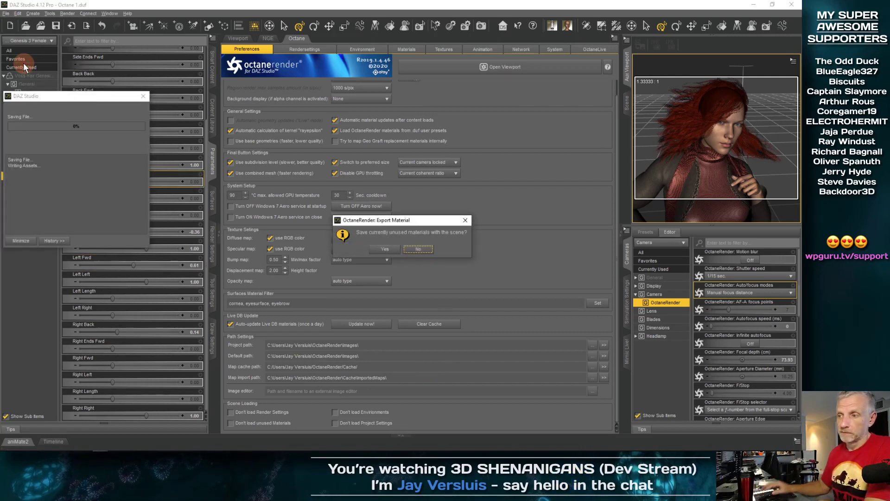
pyautogui.click(375, 250)
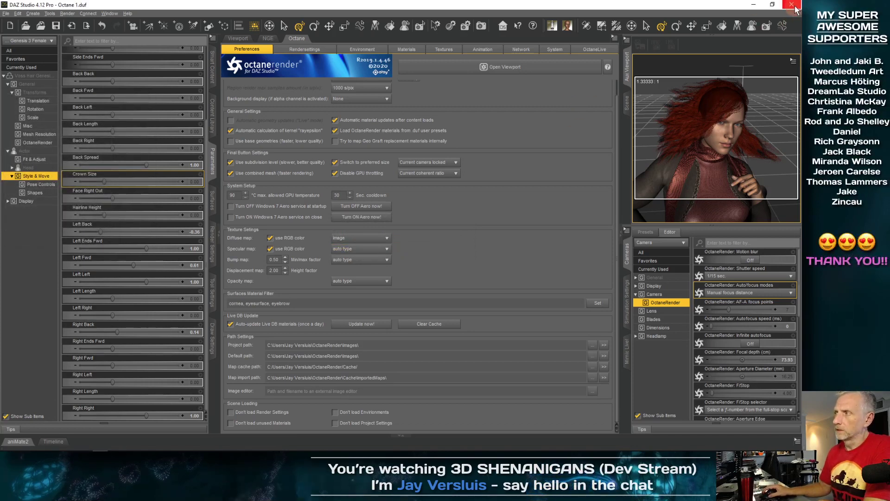
# - Close DAZ Studio and relaunch DAZ Studio 4.12 (64-bit)
pyautogui.click(566, 135)
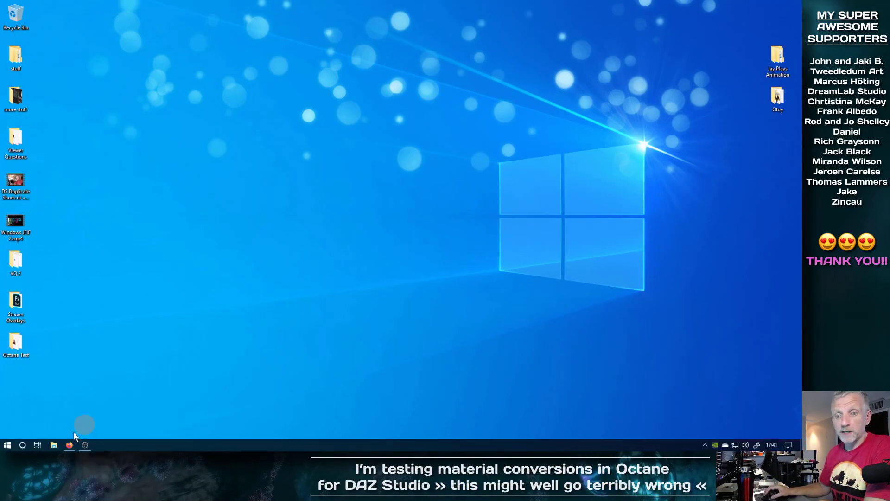
pyautogui.click(8, 444)
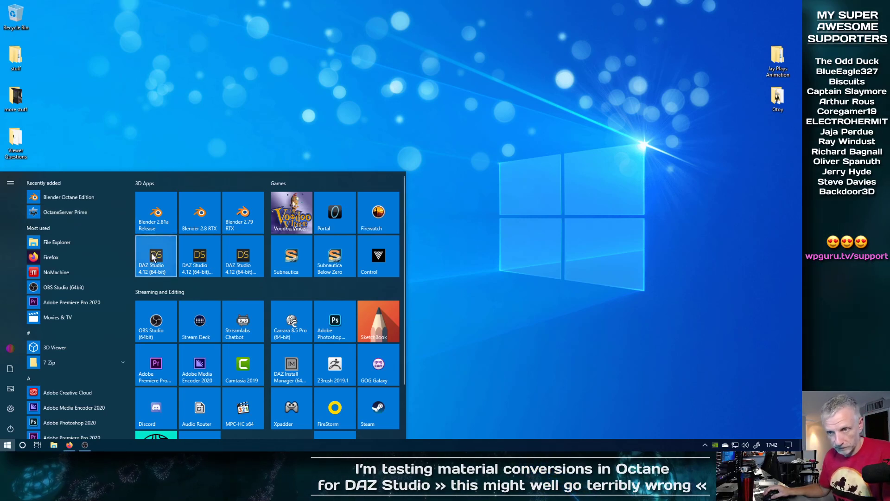
pyautogui.click(509, 278)
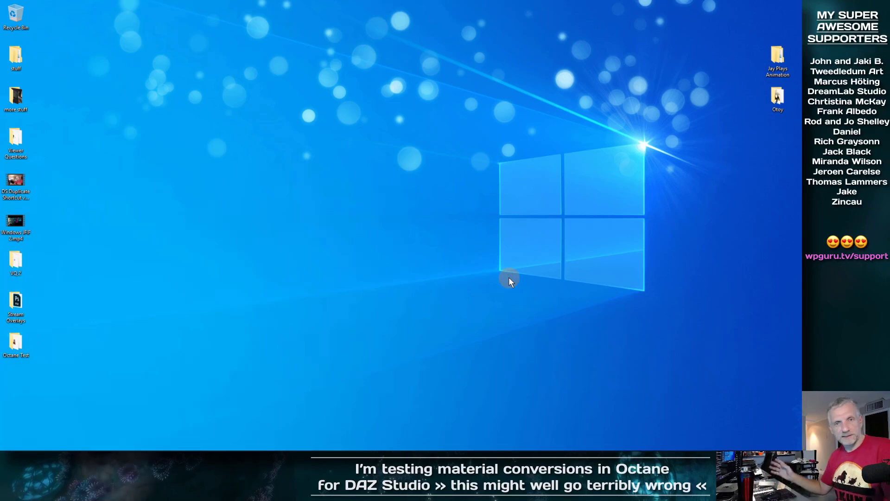
pyautogui.click(7, 445)
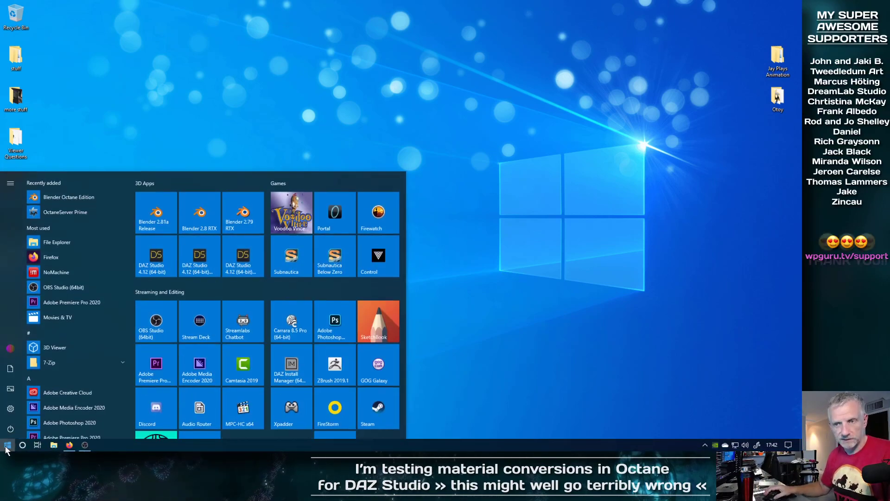
pyautogui.click(151, 269)
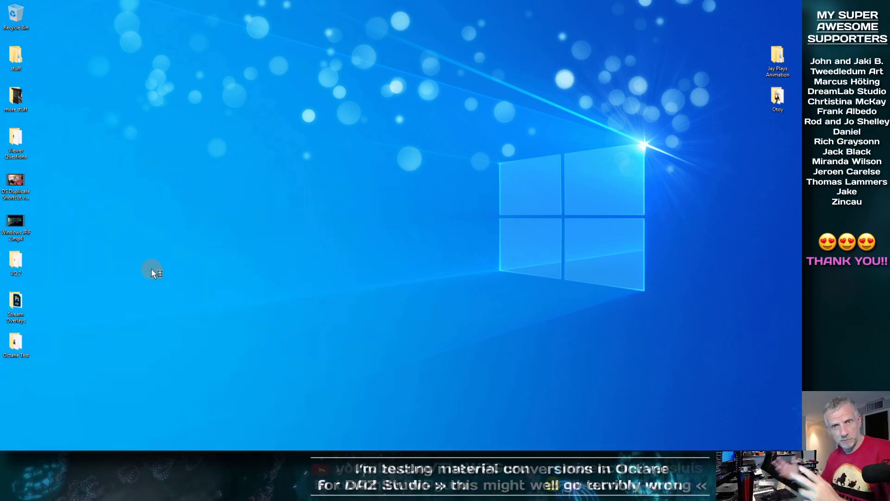
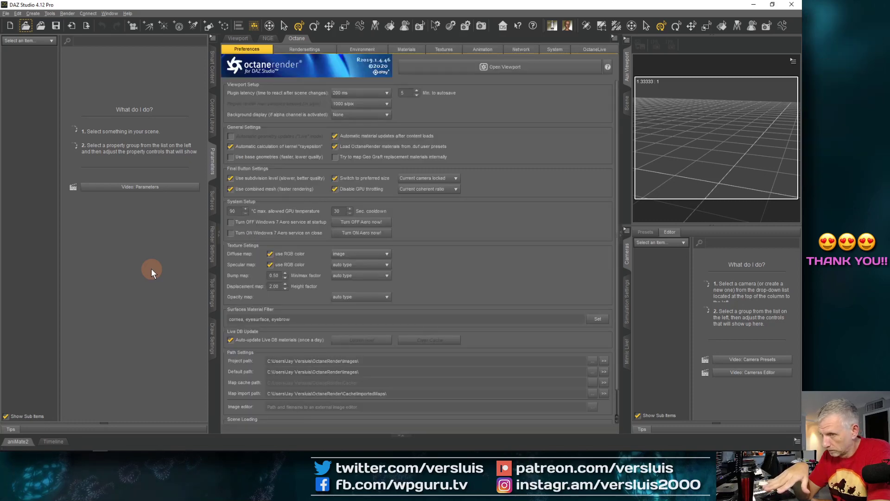
# - Reopen the recent scene Octane 1.duf in the main viewport without saving the empty scene
pyautogui.click(238, 38)
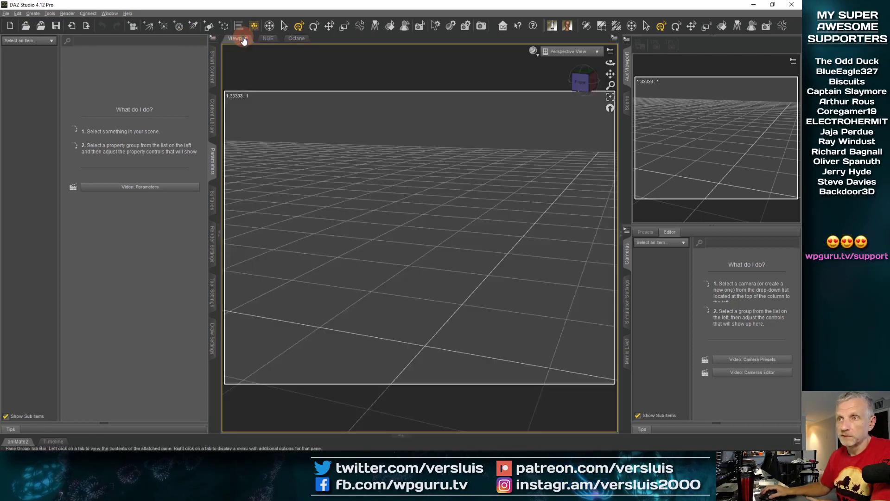
pyautogui.click(6, 14)
pyautogui.moveTo(49, 46)
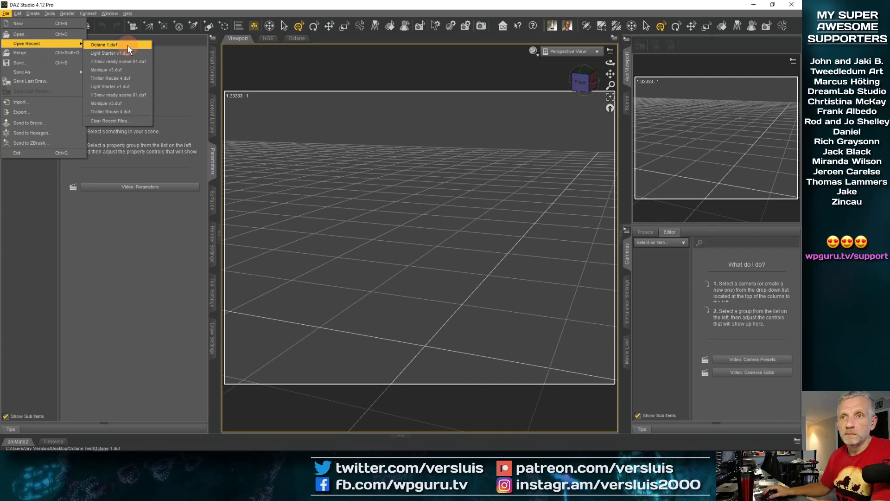
pyautogui.click(127, 46)
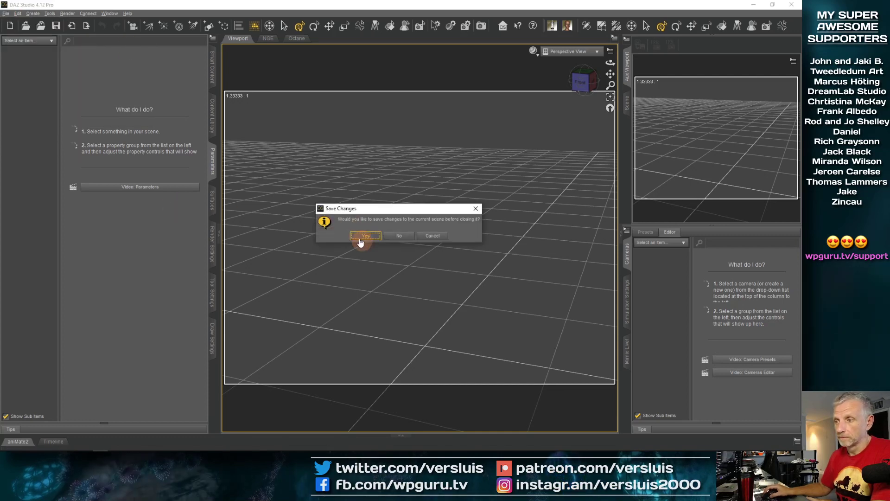
pyautogui.click(399, 235)
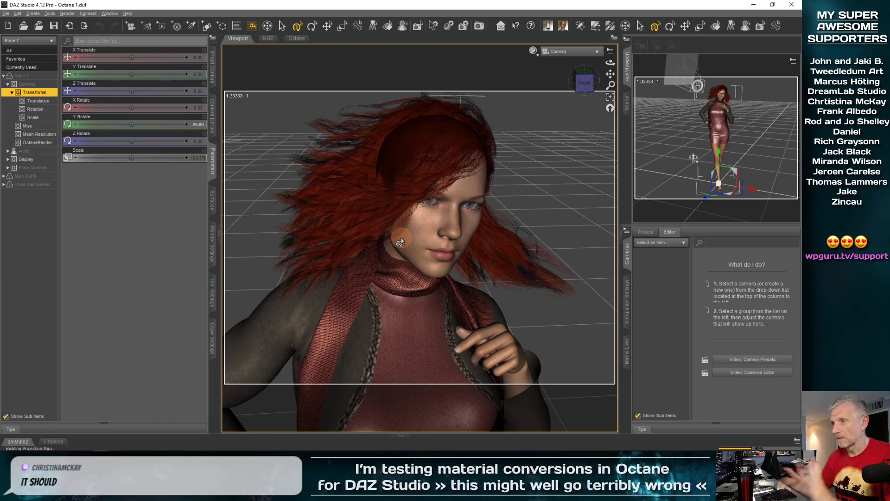
# - Open the OctaneRender Viewport, render through the scene's Camera, and turn on Live mode
pyautogui.click(297, 39)
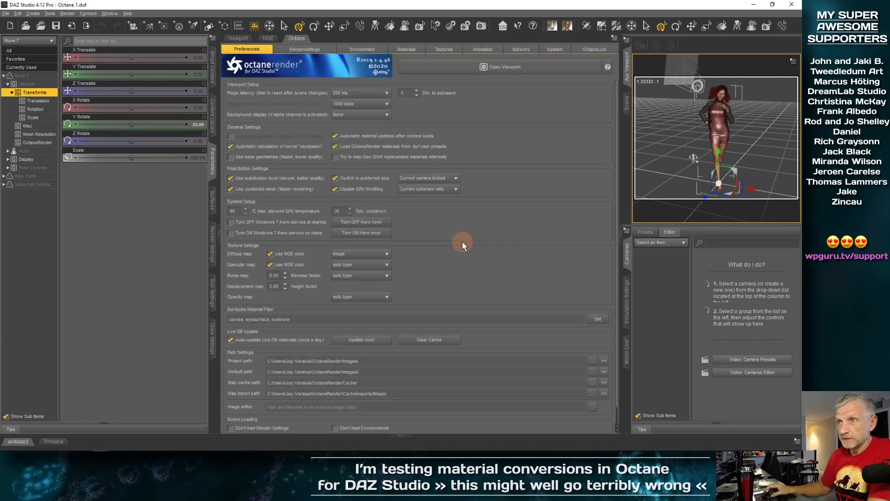
pyautogui.click(506, 67)
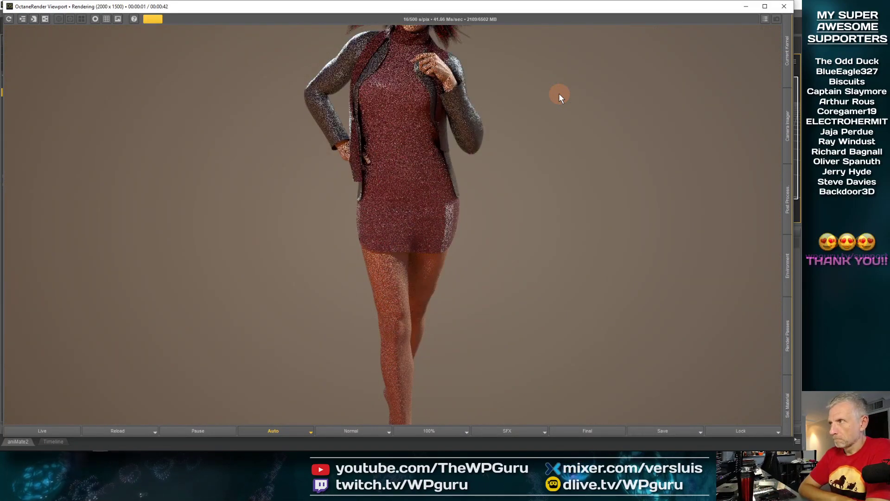
pyautogui.click(764, 23)
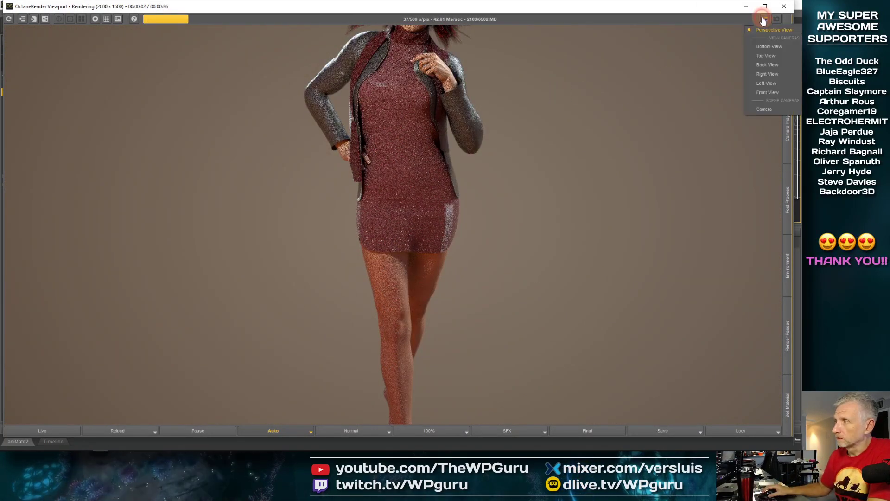
pyautogui.click(767, 106)
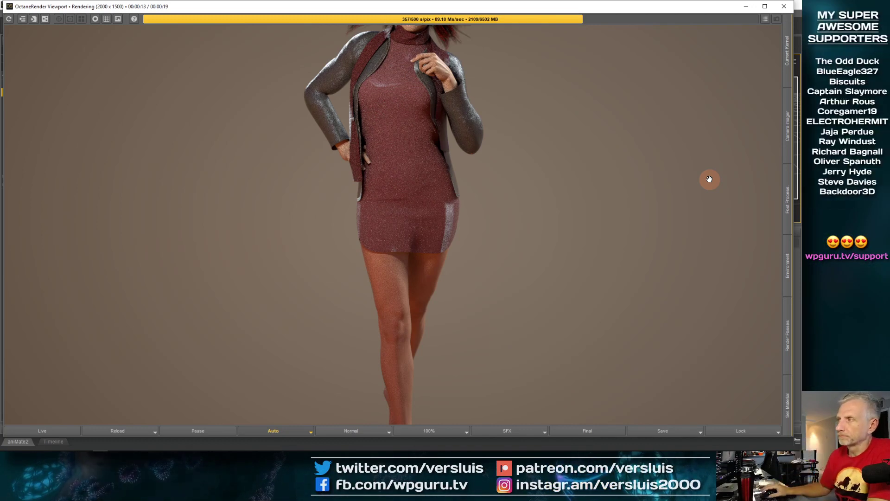
pyautogui.click(764, 19)
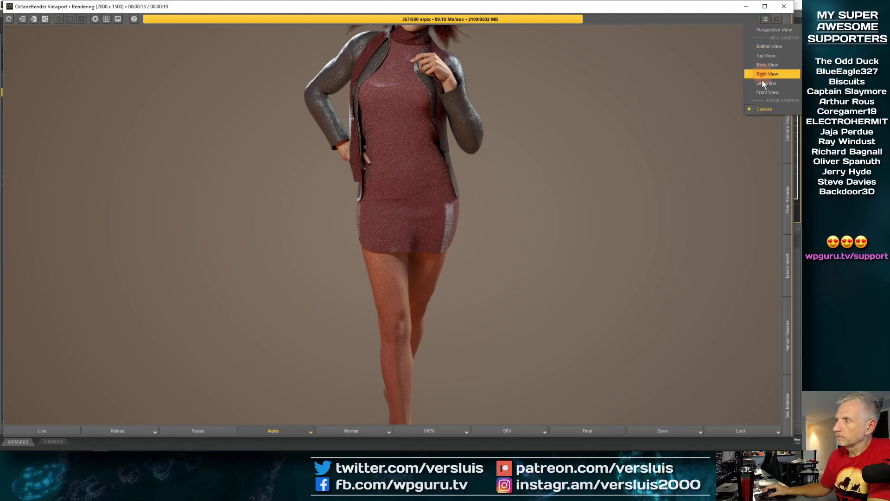
pyautogui.click(764, 109)
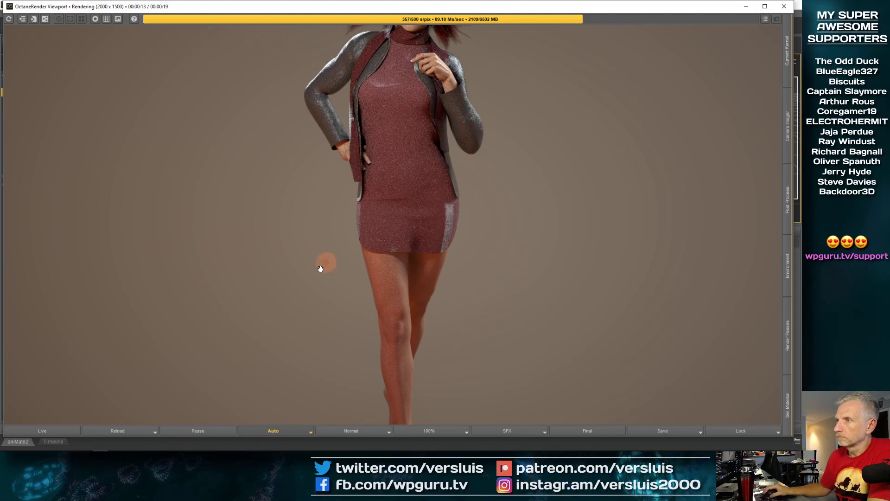
pyautogui.click(65, 431)
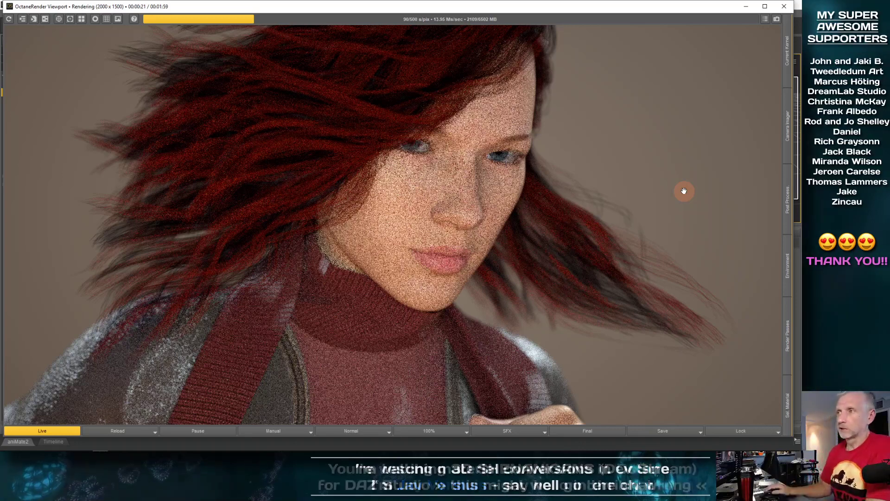
# - Close the OctaneRender Viewport and start a new empty scene without saving changes to the current one
pyautogui.click(784, 6)
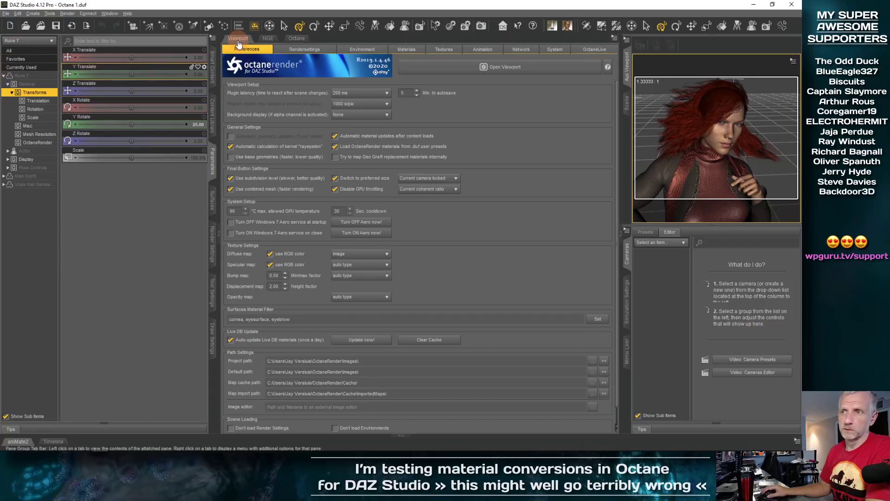
pyautogui.click(238, 38)
pyautogui.click(6, 14)
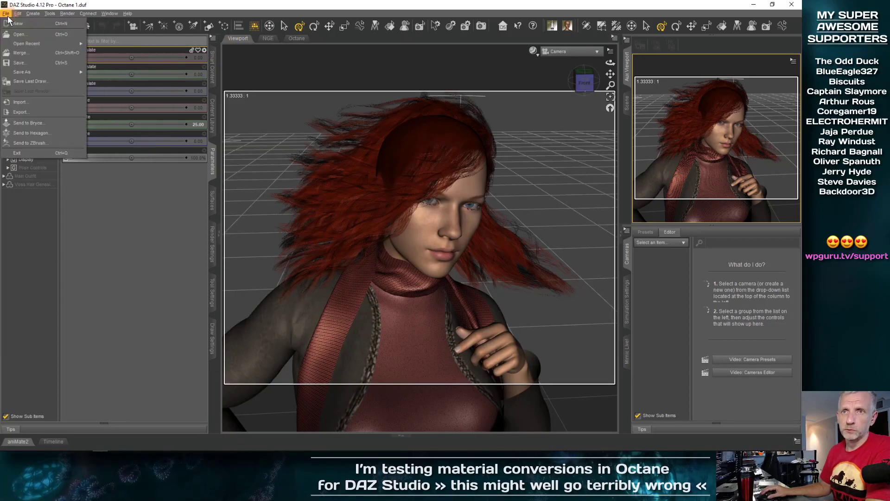
pyautogui.click(18, 23)
pyautogui.click(401, 240)
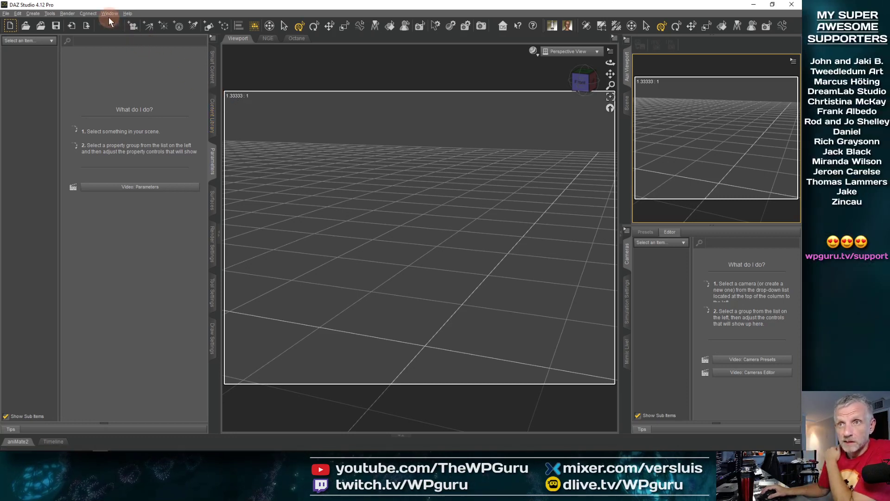
# - Look through the list of installed plugins for the render-related entries and close it without changes
pyautogui.click(129, 13)
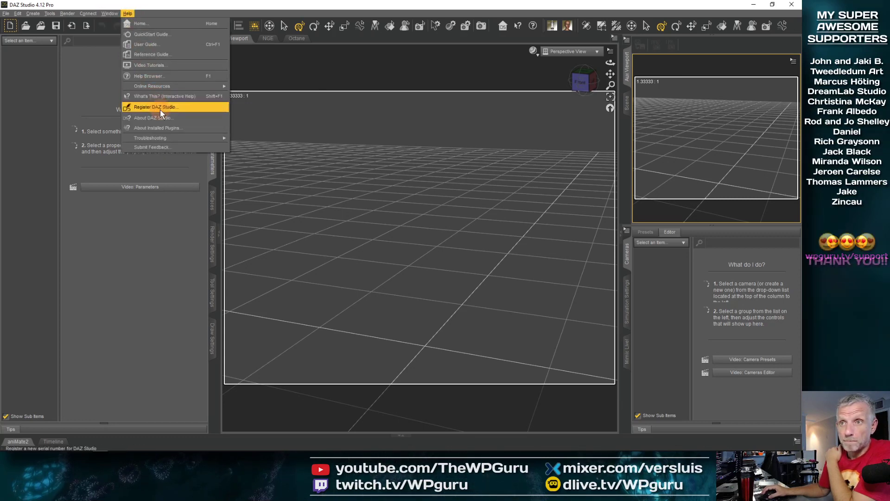
pyautogui.click(213, 128)
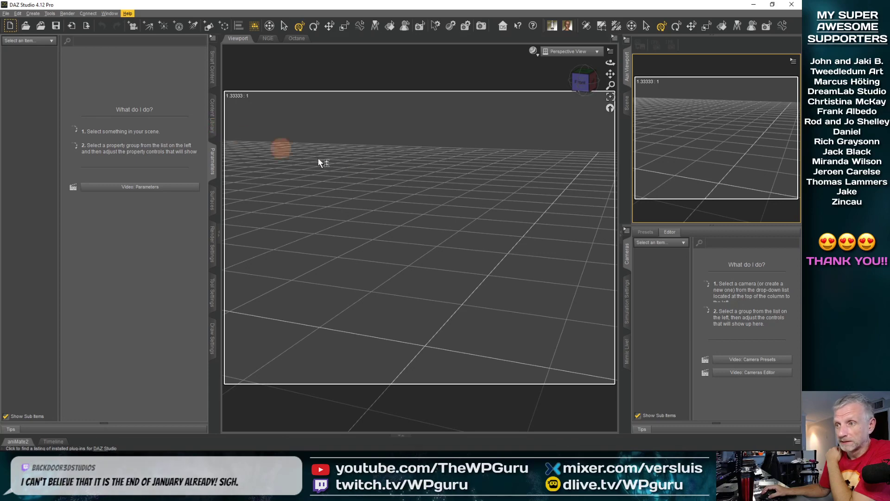
pyautogui.scroll(-6, 327, 224)
pyautogui.scroll(-6, 327, 225)
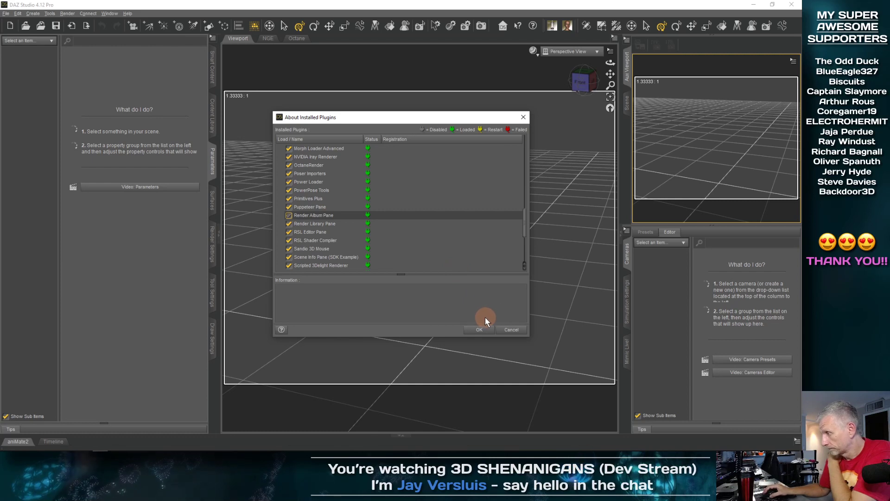
pyautogui.click(510, 329)
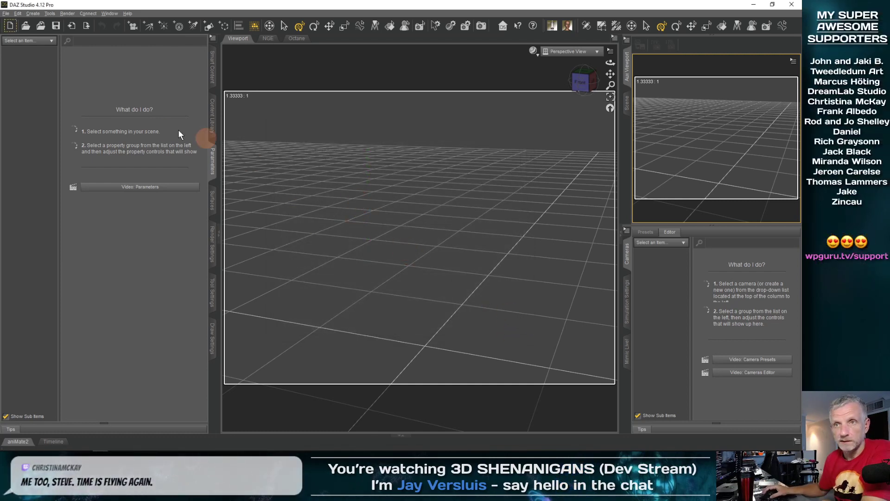
# - Load the Toon Mouse figure from the 3D Universe Toon Mouse product into the empty scene
pyautogui.click(212, 68)
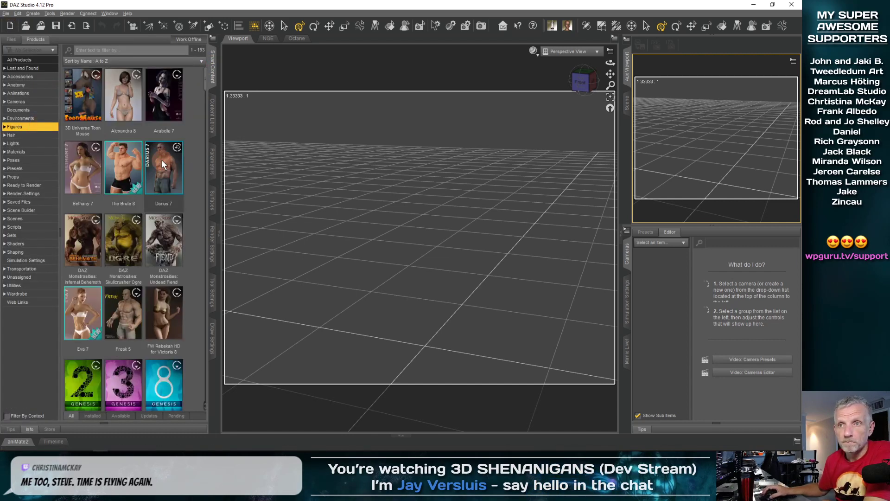
pyautogui.click(89, 95)
pyautogui.click(37, 126)
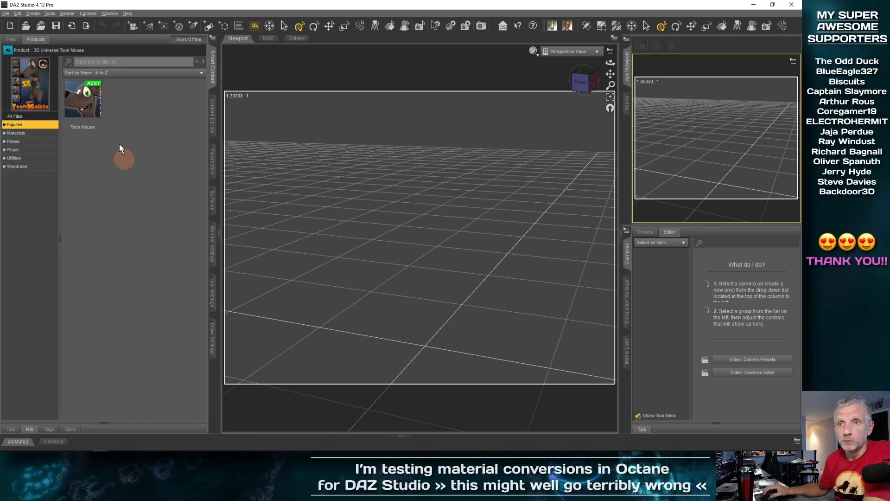
pyautogui.doubleClick(94, 110)
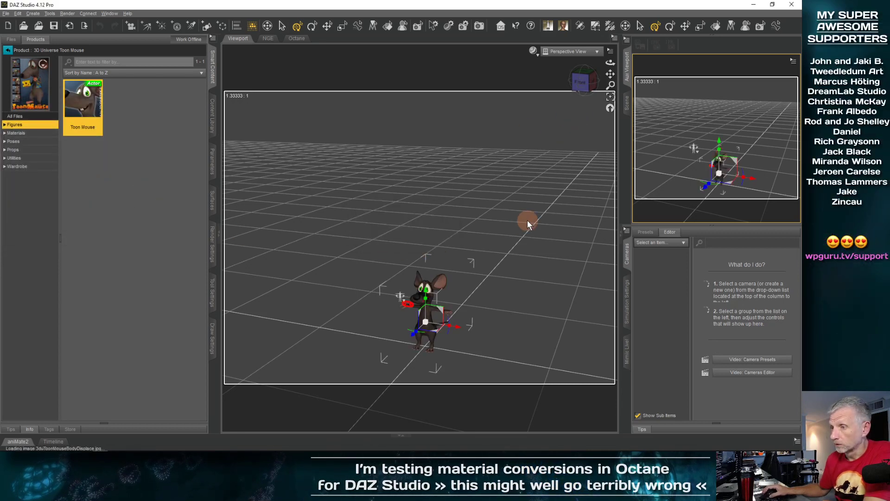
# - Frame the Toon Mouse closely in the Perspective View and bring up the Octane preferences
pyautogui.click(610, 97)
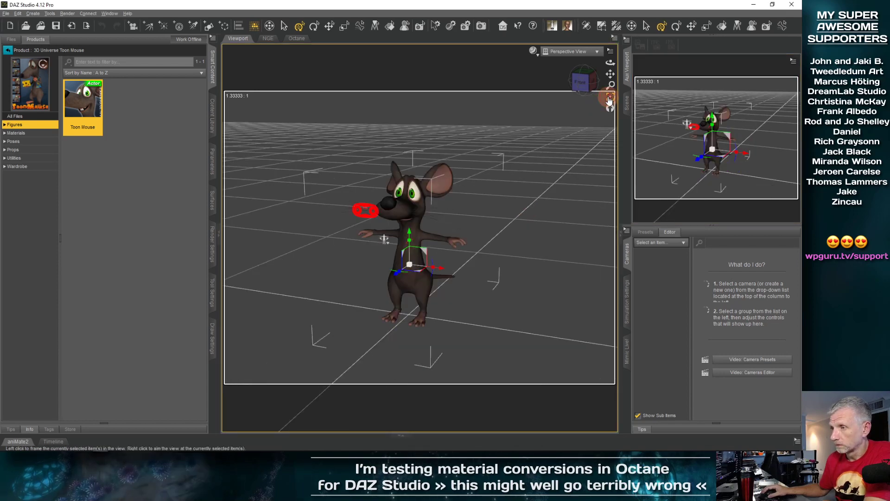
pyautogui.click(513, 211)
pyautogui.scroll(4, 514, 211)
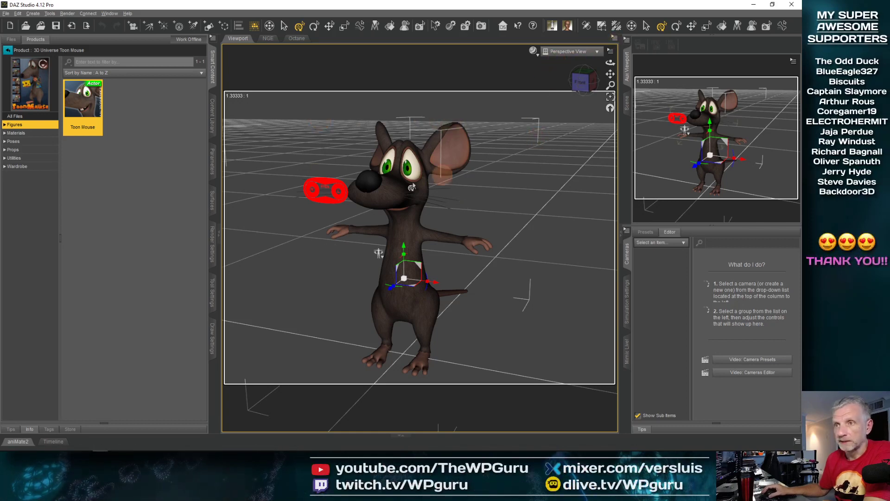
pyautogui.click(297, 38)
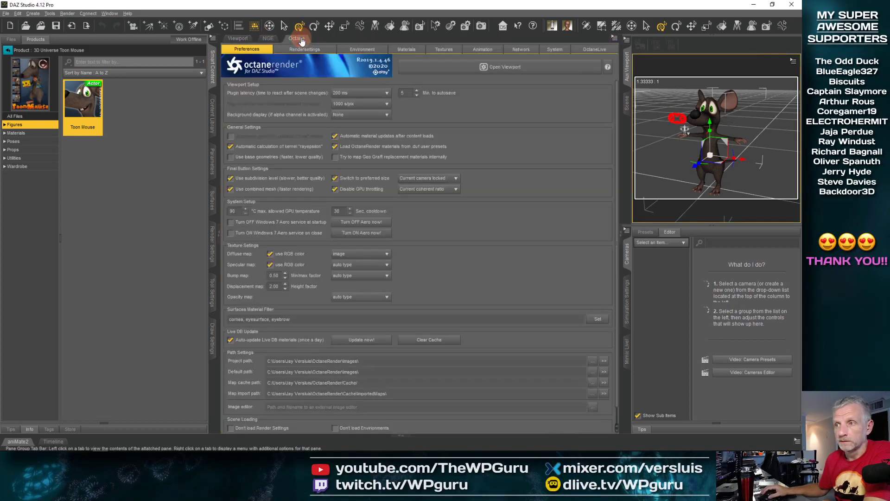
# - Open the OctaneRender Viewport, shrink its window and place it clear of the figure preview
pyautogui.click(481, 70)
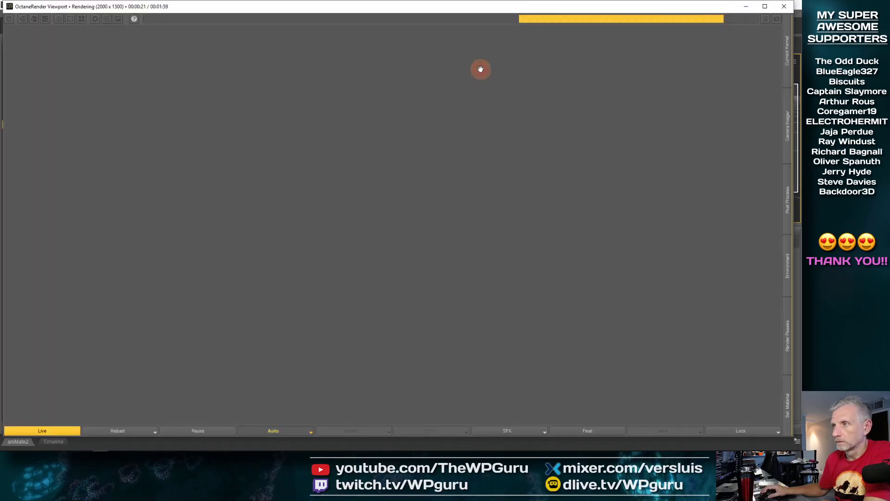
pyautogui.moveTo(3, 2); pyautogui.dragTo(350, 125)
pyautogui.moveTo(494, 131); pyautogui.dragTo(256, 47)
pyautogui.moveTo(110, 40); pyautogui.dragTo(181, 87)
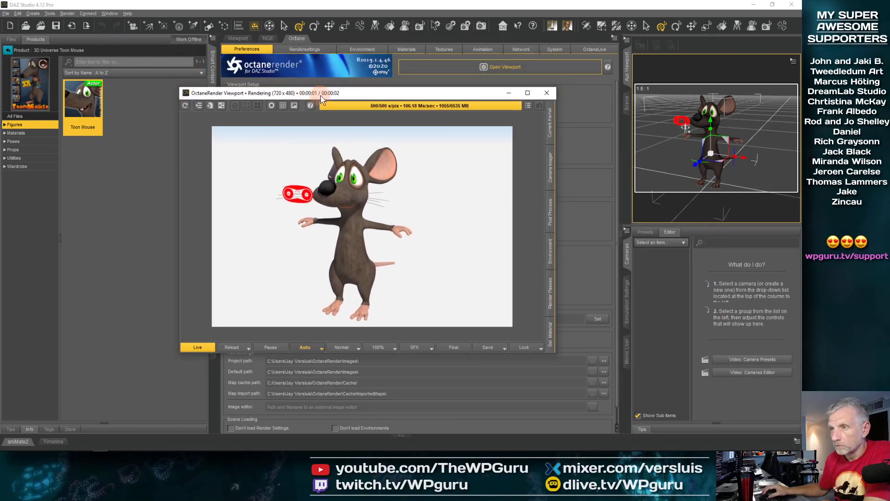
pyautogui.moveTo(321, 97); pyautogui.dragTo(473, 80)
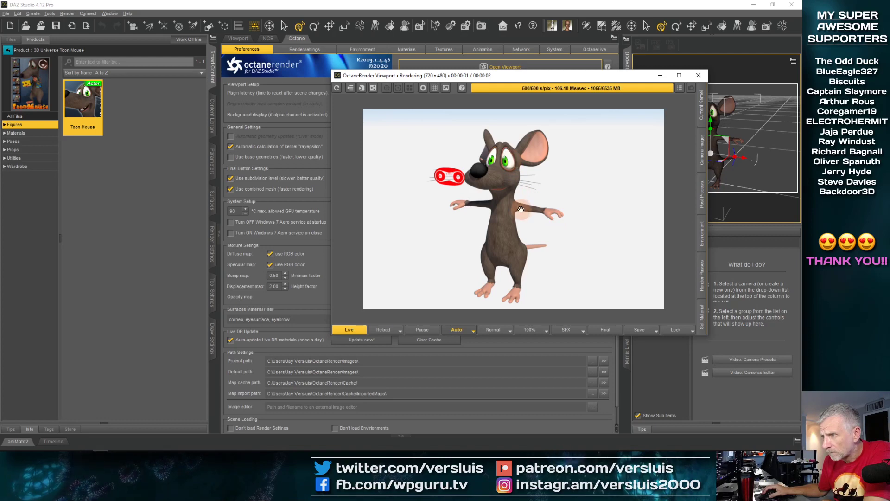
pyautogui.moveTo(581, 76); pyautogui.dragTo(376, 79)
# - Zoom in on the Toon Mouse and examine its head and eyes in the live render
pyautogui.scroll(6, 713, 138)
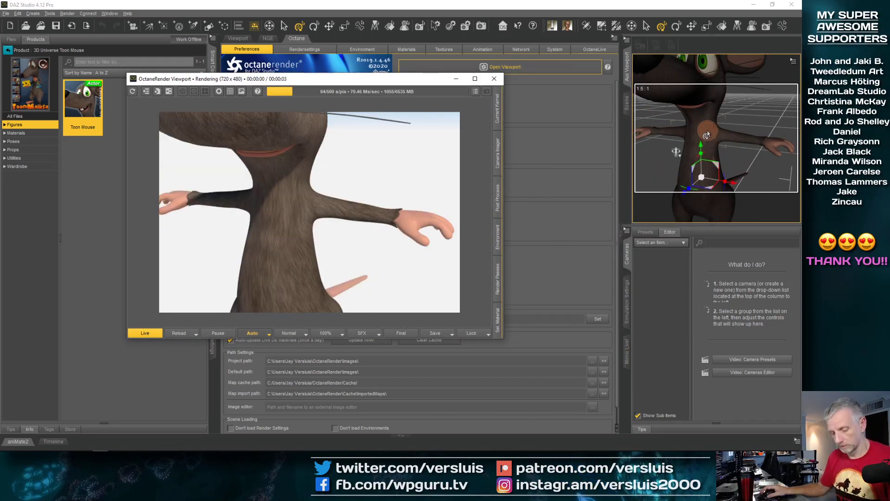
pyautogui.moveTo(707, 132); pyautogui.dragTo(706, 125, button='middle')
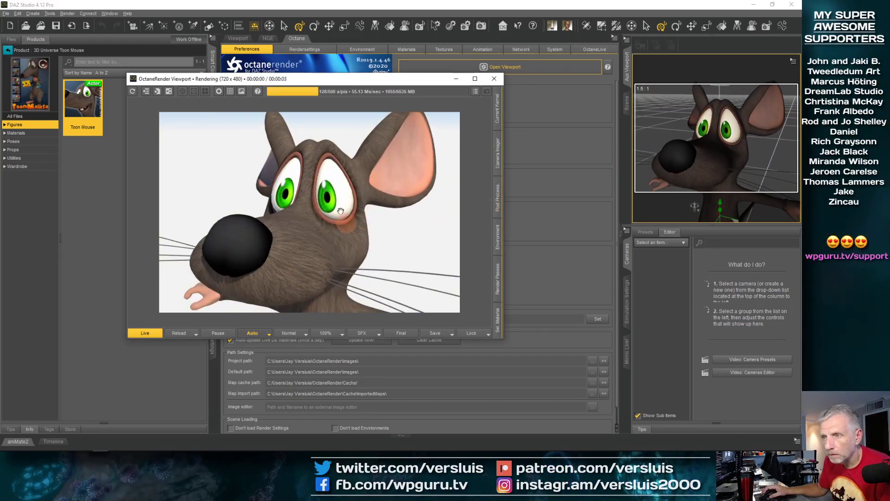
pyautogui.click(326, 187)
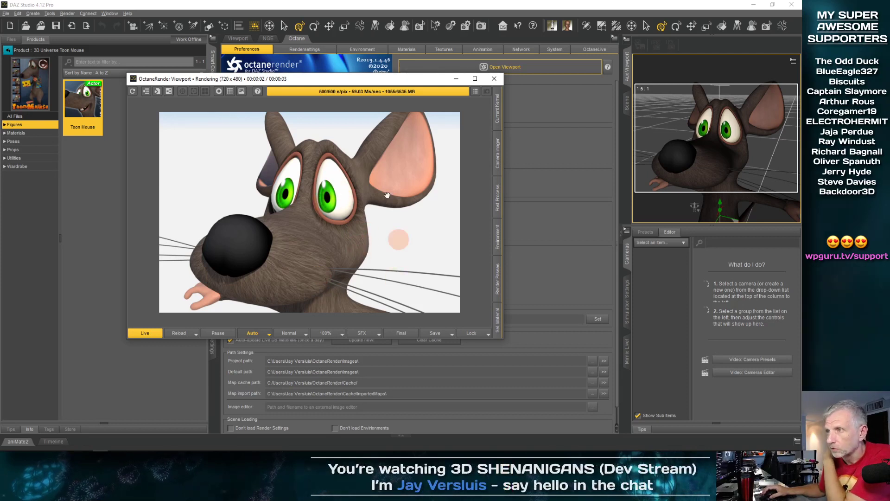
# - Lower the Power of the Default Daylight environment to 0.63 and reposition the image in the OctaneRender Viewport
pyautogui.moveTo(376, 79); pyautogui.dragTo(424, 317)
pyautogui.click(352, 49)
pyautogui.moveTo(272, 260); pyautogui.dragTo(256, 261)
pyautogui.moveTo(323, 314); pyautogui.dragTo(245, 65)
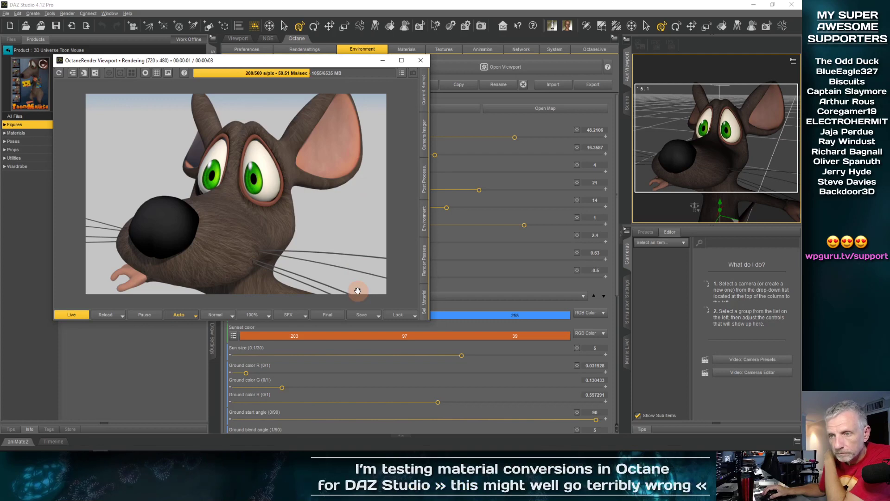
pyautogui.moveTo(270, 237); pyautogui.dragTo(247, 249)
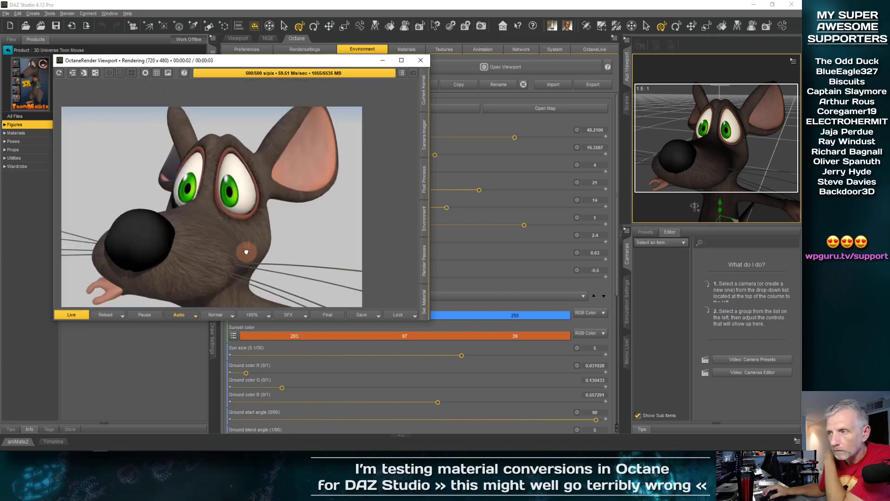
# - Examine the Toon Mouse from feet to head in the live render under the dimmer daylight
pyautogui.moveTo(709, 156); pyautogui.dragTo(701, 15, button='middle')
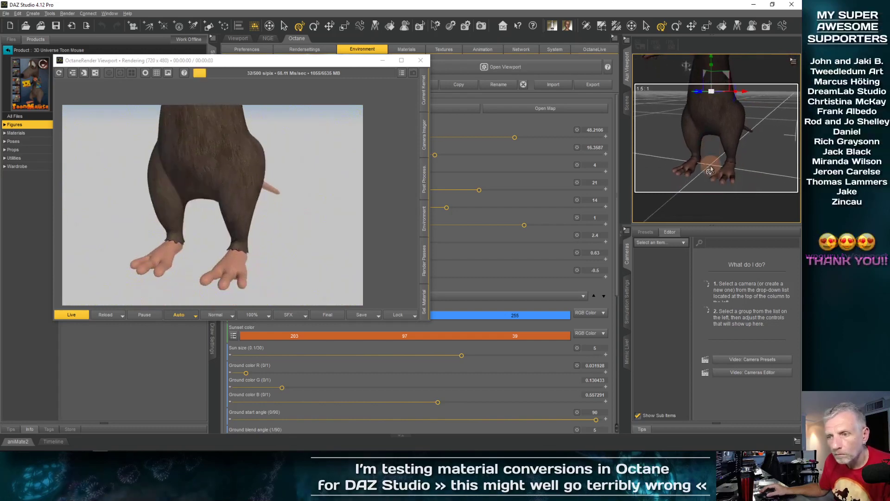
pyautogui.moveTo(714, 95); pyautogui.dragTo(715, 204, button='middle')
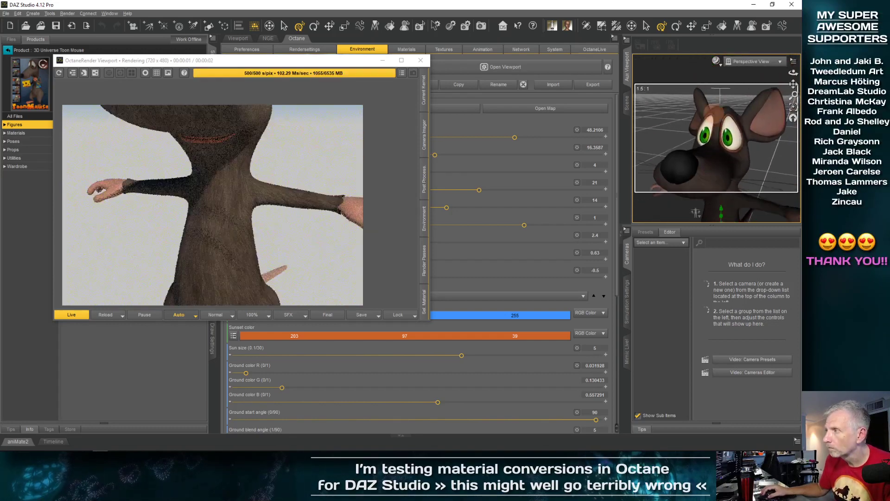
pyautogui.scroll(-3, 715, 126)
pyautogui.moveTo(715, 132); pyautogui.dragTo(650, 135, button='middle')
pyautogui.moveTo(719, 68)
pyautogui.mouseDown(button='middle')
pyautogui.moveTo(708, 69)
pyautogui.moveTo(726, 66)
pyautogui.moveTo(718, 69)
pyautogui.mouseUp(button='middle')
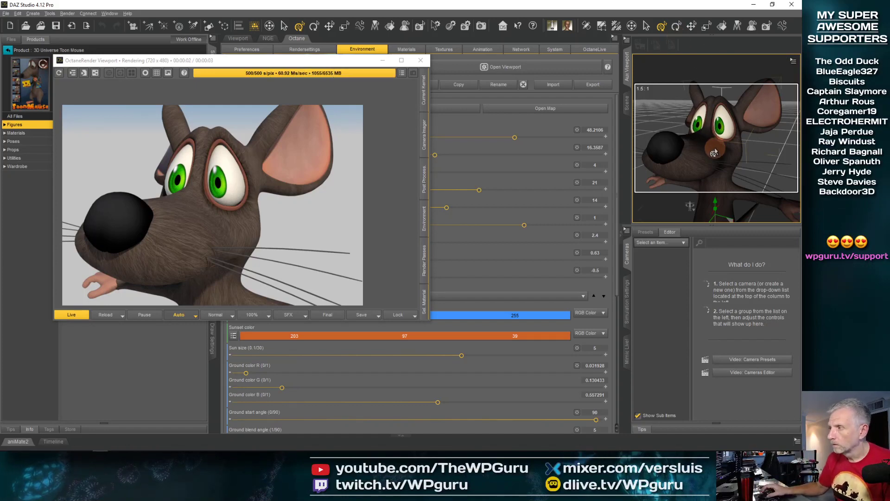
pyautogui.scroll(-5, 714, 152)
pyautogui.scroll(2, 715, 151)
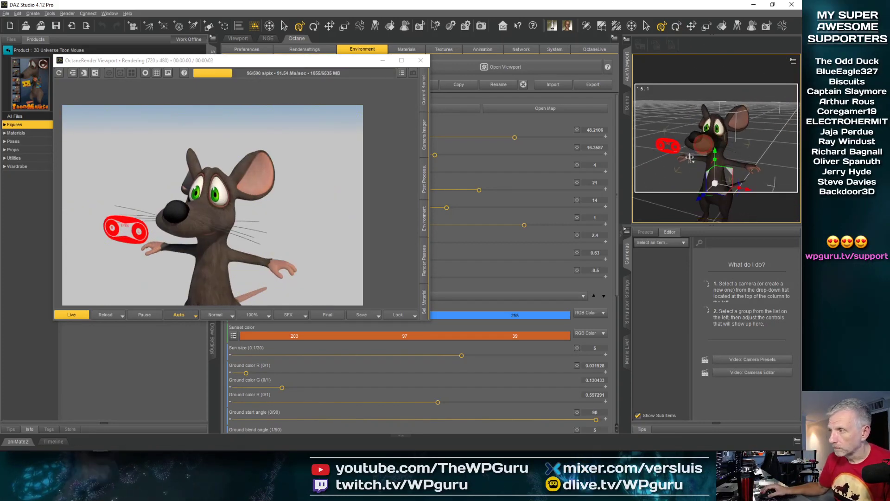
pyautogui.scroll(-3, 714, 152)
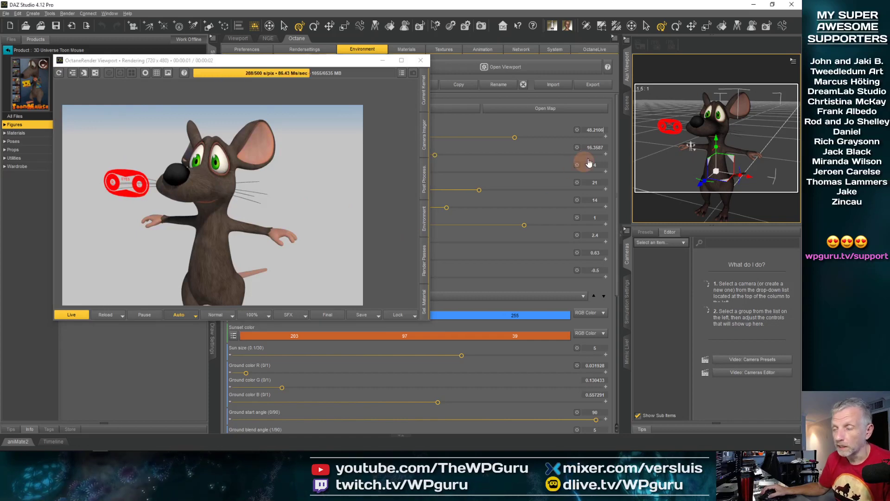
pyautogui.scroll(5, 692, 147)
pyautogui.scroll(-4, 691, 148)
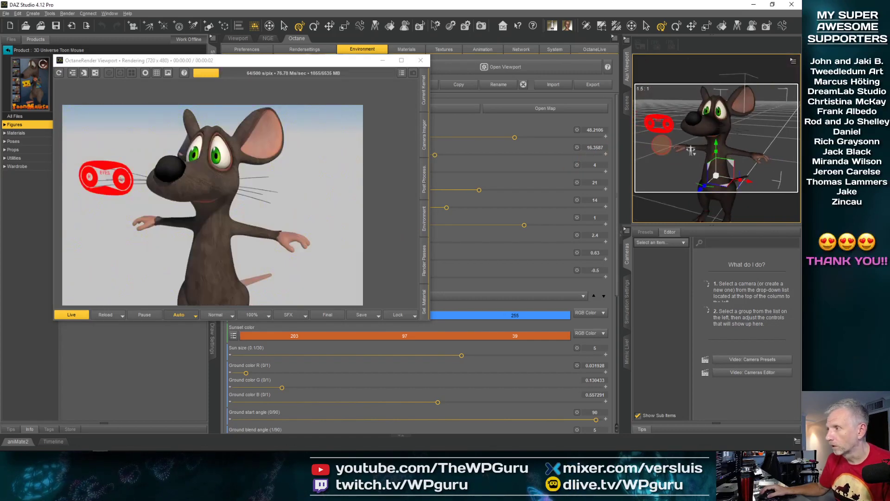
# - Examine the Toon Mouse's nose and fur texture in an extreme close-up of the live render
pyautogui.scroll(5, 691, 150)
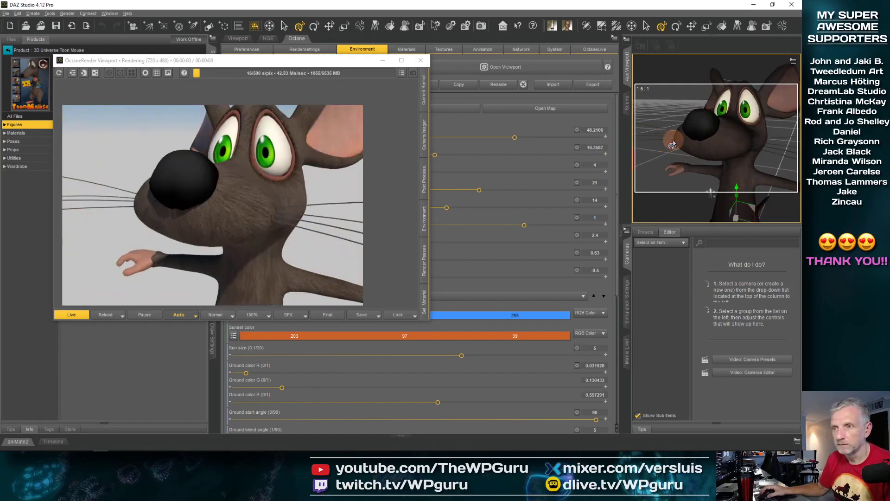
pyautogui.scroll(4, 675, 143)
pyautogui.scroll(-4, 675, 143)
pyautogui.scroll(4, 674, 143)
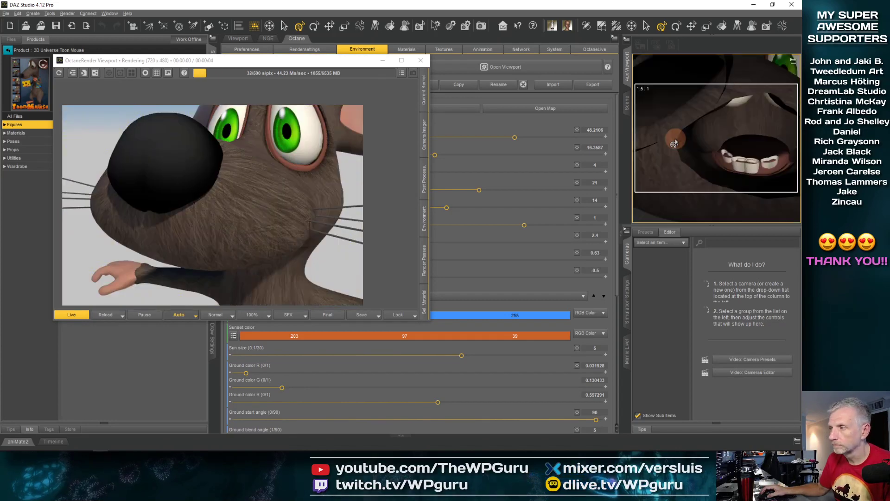
pyautogui.scroll(-5, 674, 143)
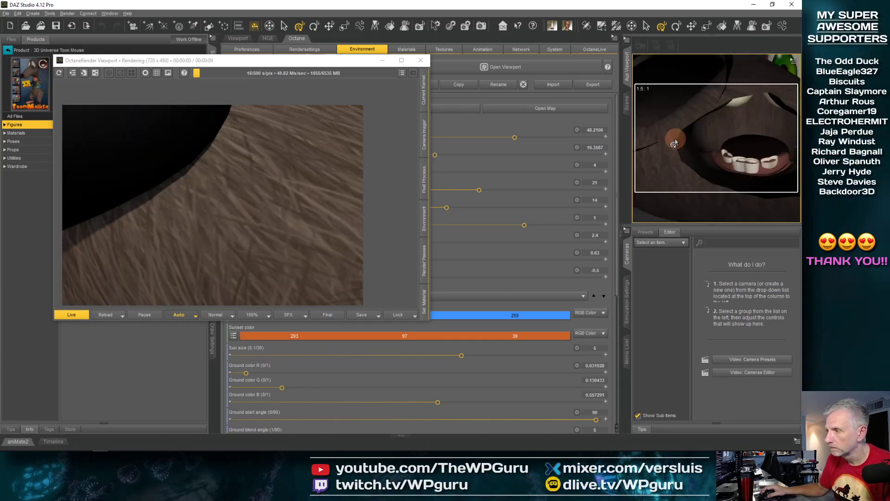
pyautogui.scroll(5, 674, 143)
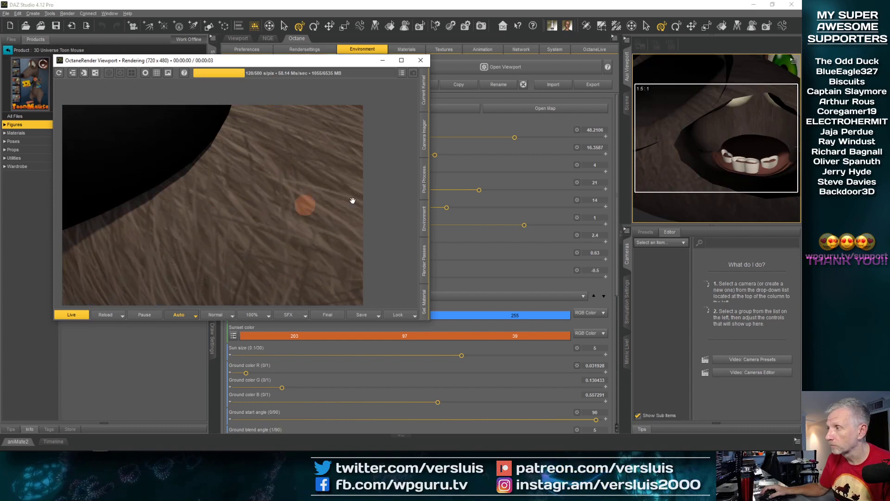
pyautogui.click(203, 199)
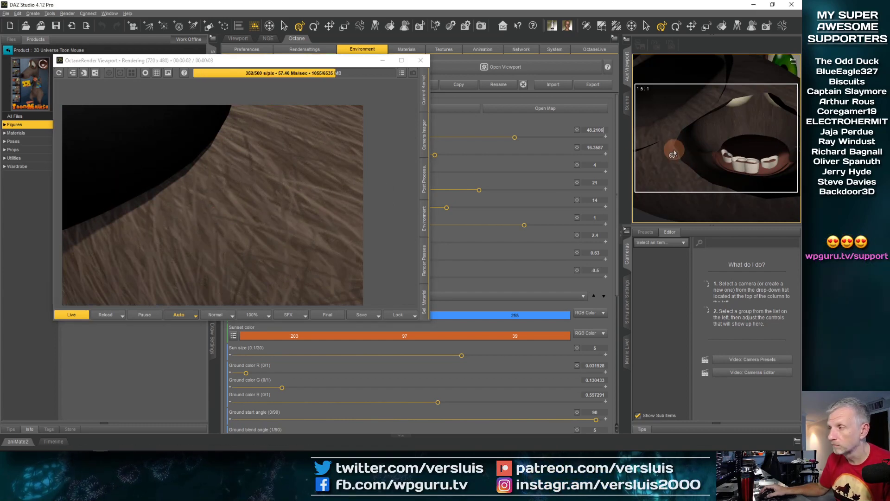
# - Reframe the Perspective View on the Toon Mouse's head and upper body and check the resulting live render
pyautogui.scroll(-6, 677, 155)
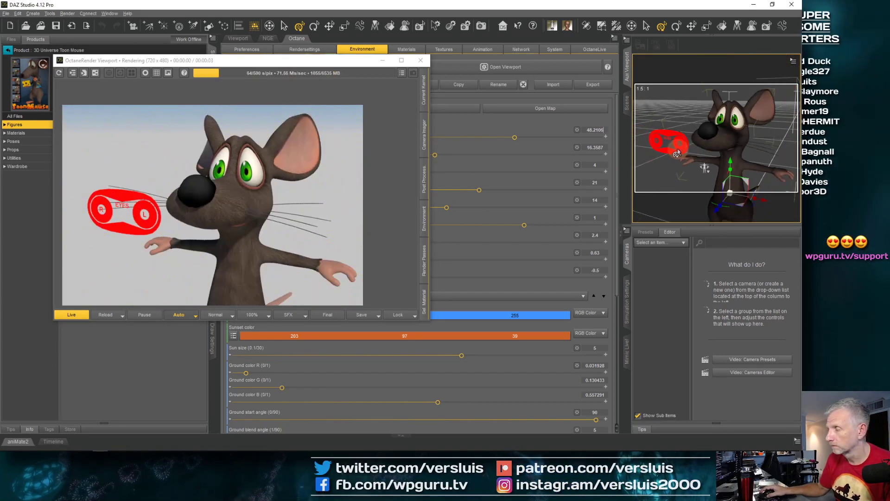
pyautogui.keyDown('ctrl'); pyautogui.keyDown('alt'); pyautogui.moveTo(669, 150); pyautogui.dragTo(700, 151); pyautogui.keyUp('alt'); pyautogui.keyUp('ctrl')
pyautogui.keyDown('ctrl'); pyautogui.keyDown('alt'); pyautogui.moveTo(670, 151); pyautogui.dragTo(702, 123, button='right'); pyautogui.keyUp('alt'); pyautogui.keyUp('ctrl')
pyautogui.moveTo(675, 153)
pyautogui.keyDown('ctrl'); pyautogui.keyDown('alt'); pyautogui.mouseDown()
pyautogui.moveTo(706, 159)
pyautogui.moveTo(691, 157)
pyautogui.mouseUp(); pyautogui.keyUp('alt'); pyautogui.keyUp('ctrl')
pyautogui.scroll(3, 675, 153)
pyautogui.keyDown('ctrl'); pyautogui.keyDown('alt'); pyautogui.moveTo(686, 163); pyautogui.dragTo(713, 164, button='right'); pyautogui.keyUp('alt'); pyautogui.keyUp('ctrl')
pyautogui.moveTo(713, 164)
pyautogui.keyDown('ctrl'); pyautogui.keyDown('alt'); pyautogui.mouseDown()
pyautogui.moveTo(714, 152)
pyautogui.moveTo(726, 171)
pyautogui.mouseUp(); pyautogui.keyUp('alt'); pyautogui.keyUp('ctrl')
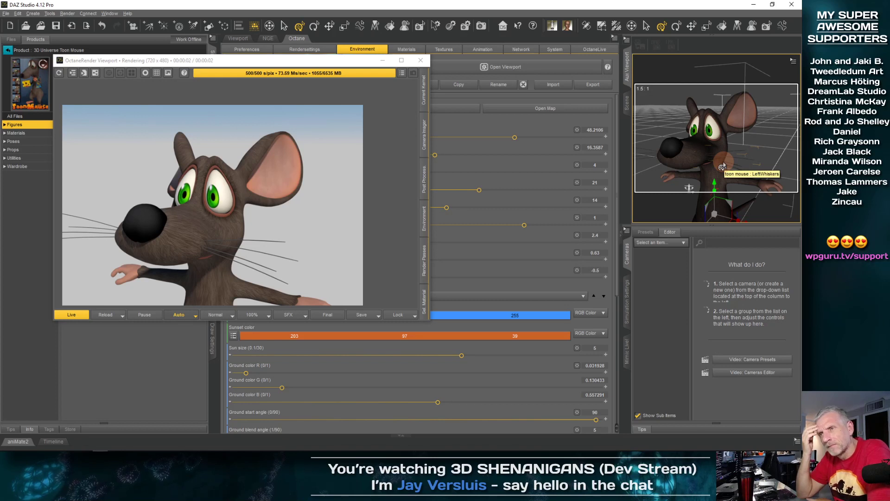
pyautogui.click(63, 224)
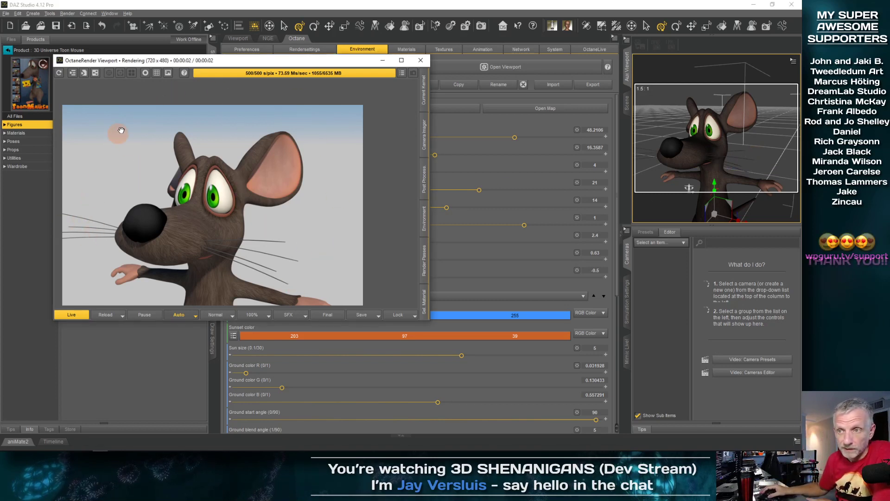
pyautogui.click(304, 268)
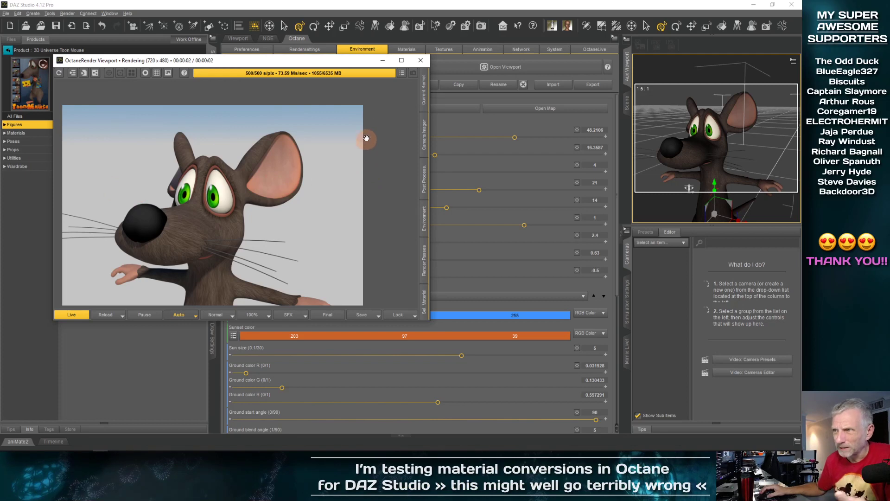
# - Bring up the Octane render settings and close the OctaneRender Viewport that covers them
pyautogui.moveTo(319, 65); pyautogui.dragTo(595, 130)
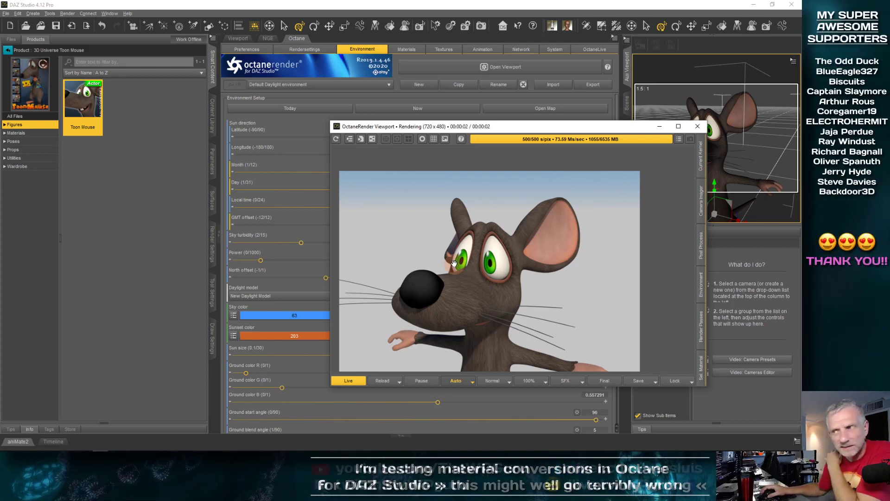
pyautogui.moveTo(521, 128); pyautogui.dragTo(288, 111)
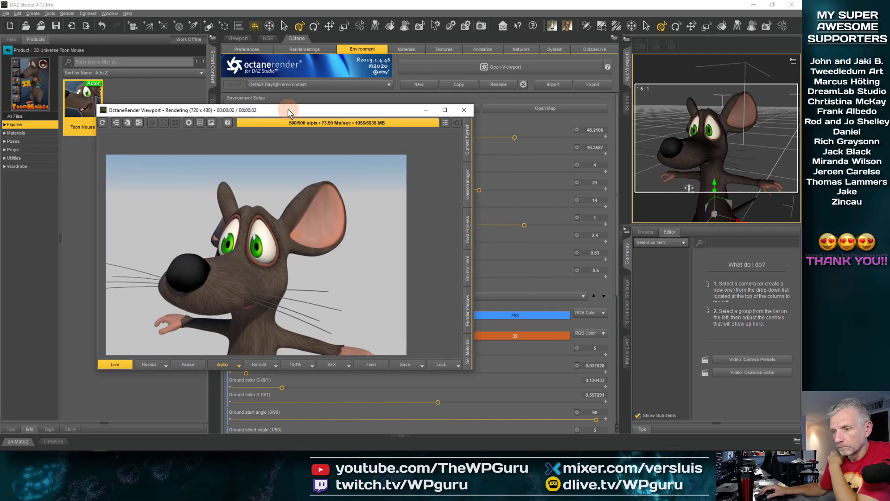
pyautogui.moveTo(288, 111); pyautogui.dragTo(258, 155)
pyautogui.click(439, 147)
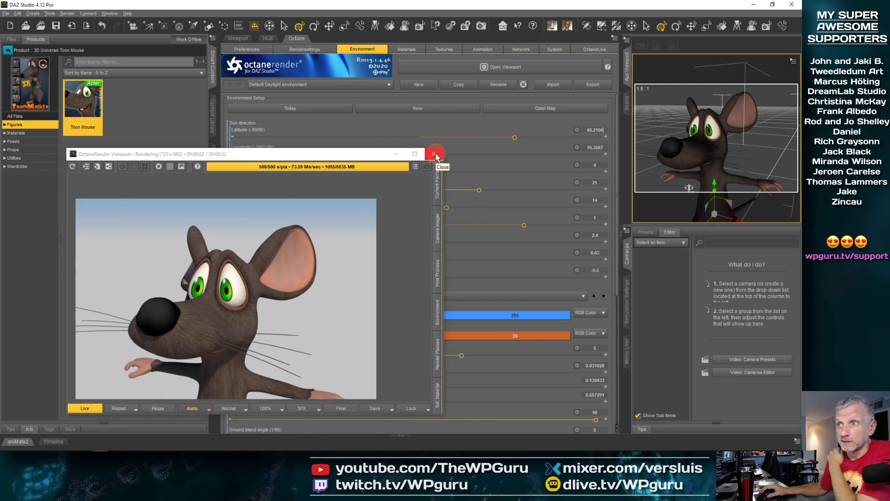
pyautogui.click(306, 51)
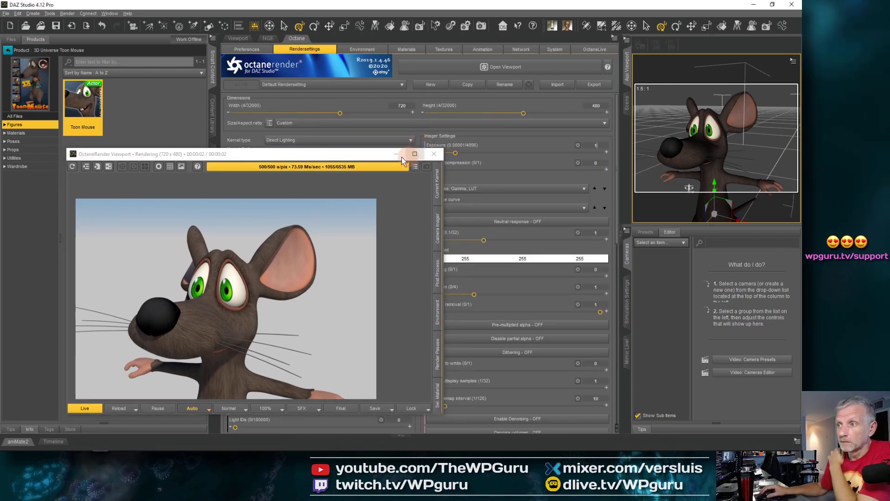
pyautogui.click(429, 157)
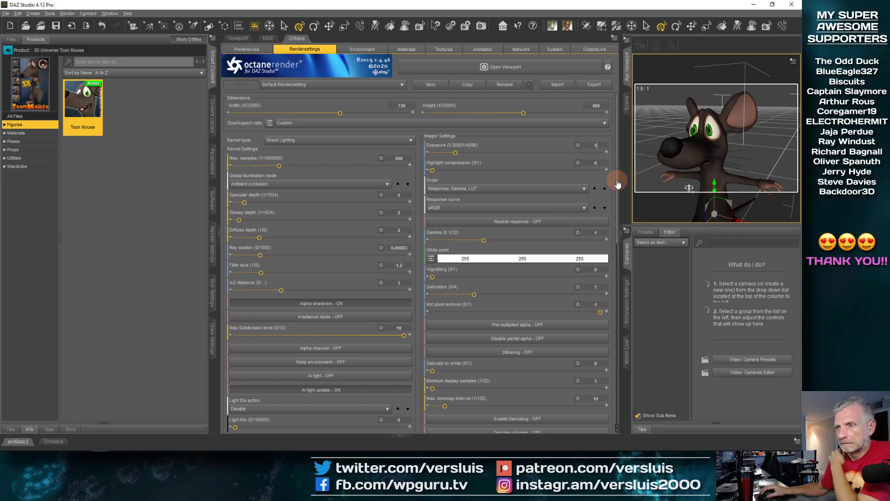
# - Look through the Default Rendersetting options, from the kernel and imager settings down to post processing and render layer
pyautogui.scroll(-2, 617, 183)
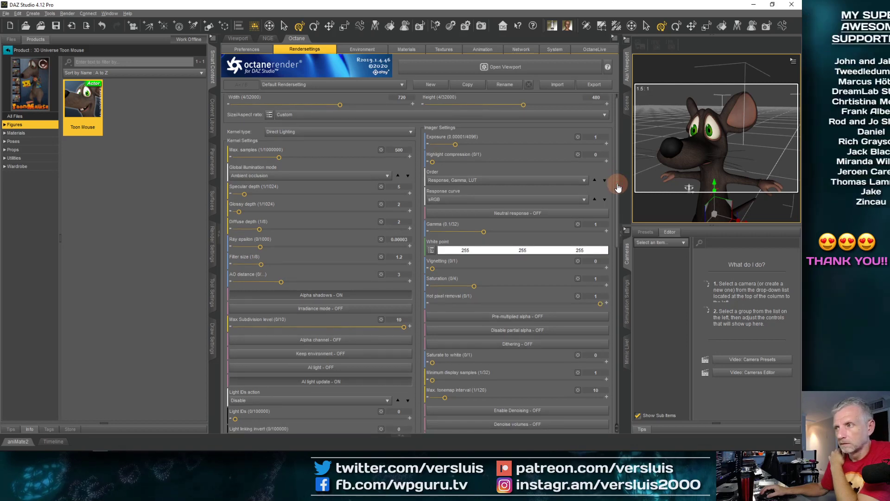
pyautogui.scroll(-7, 620, 193)
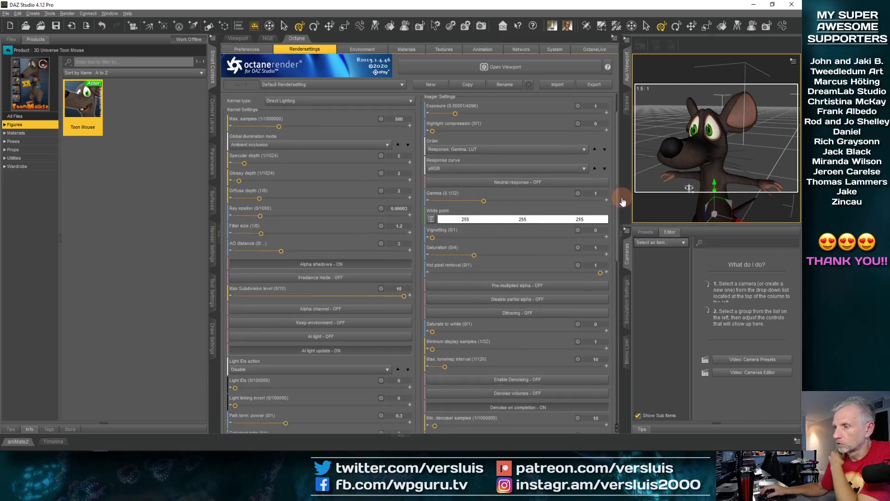
pyautogui.scroll(-2, 626, 226)
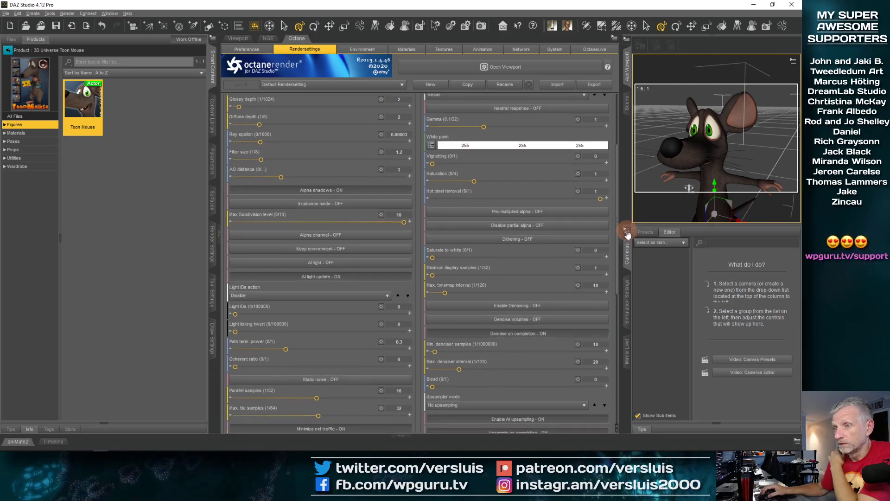
pyautogui.scroll(-9, 628, 235)
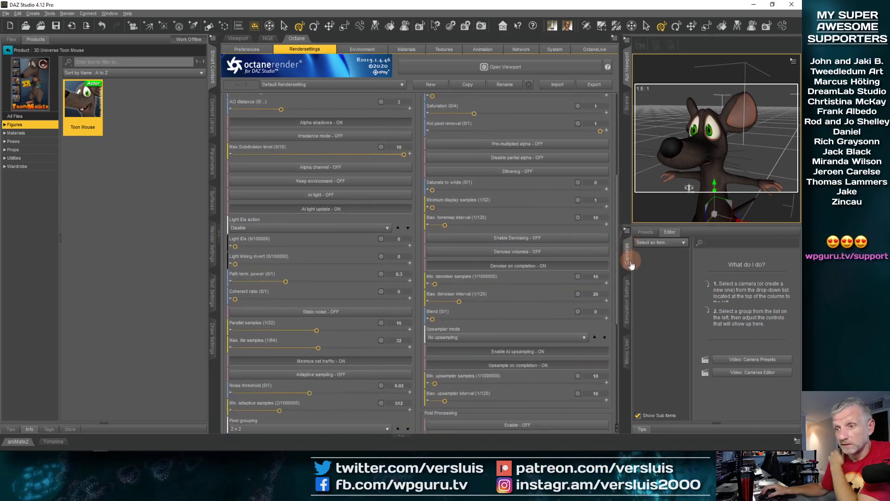
pyautogui.scroll(-10, 634, 273)
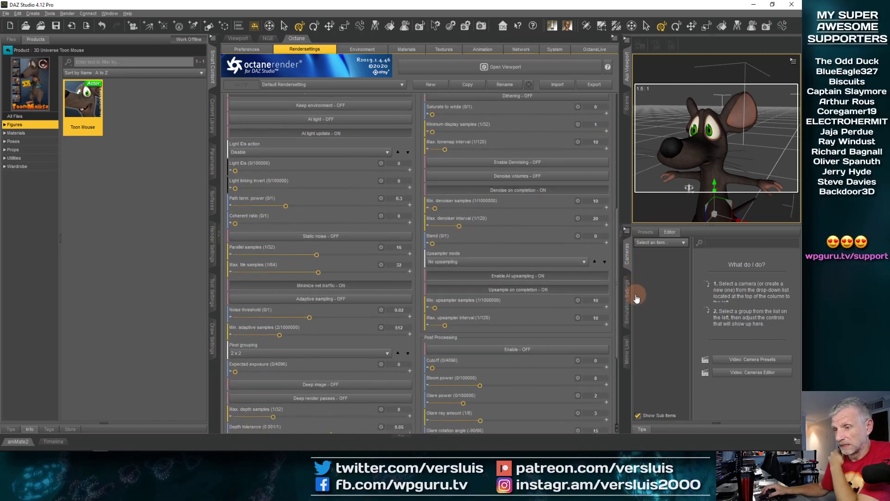
pyautogui.scroll(-2, 639, 320)
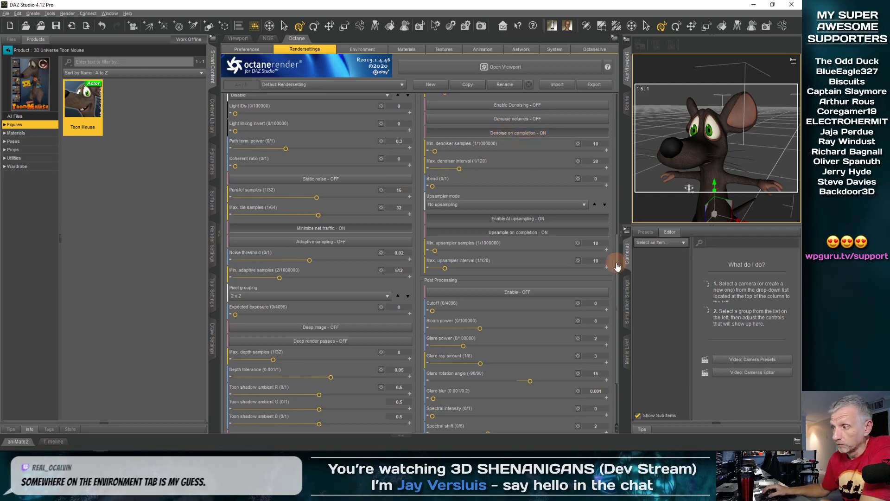
pyautogui.scroll(-3, 619, 268)
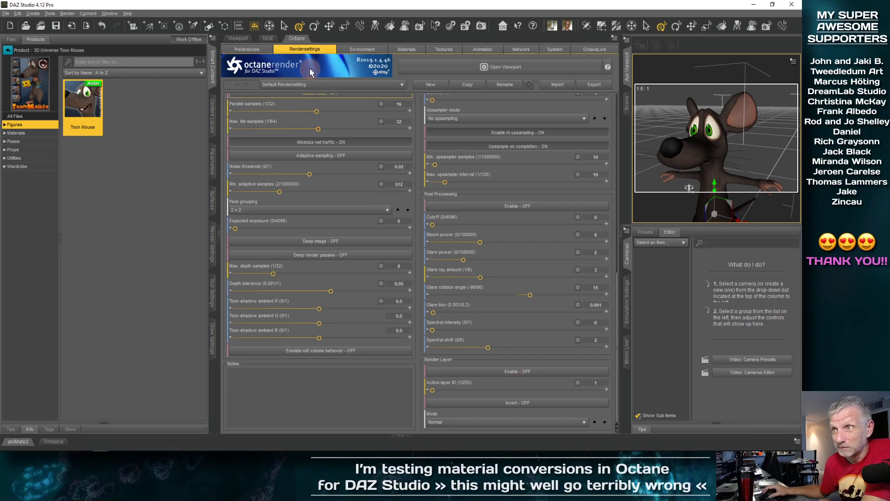
# - Try the Default HDR Texture environment, look at its texture colour swatches, and return to the Default Daylight environment
pyautogui.click(363, 48)
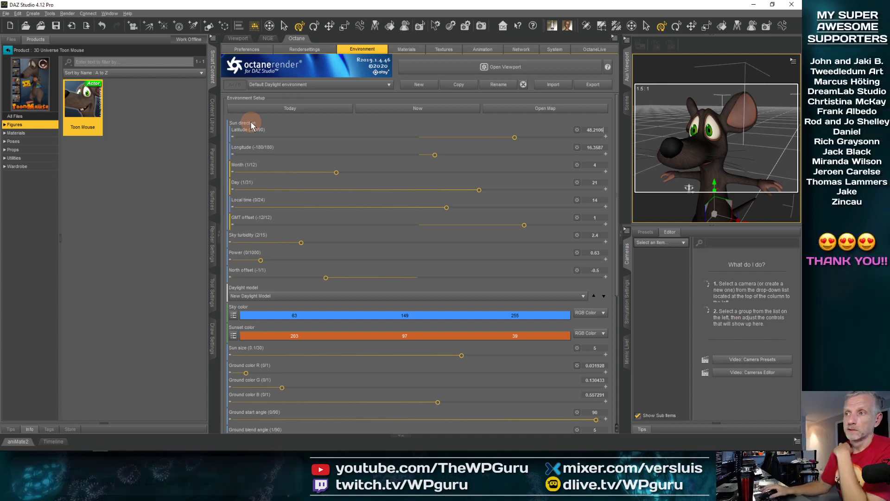
pyautogui.click(339, 86)
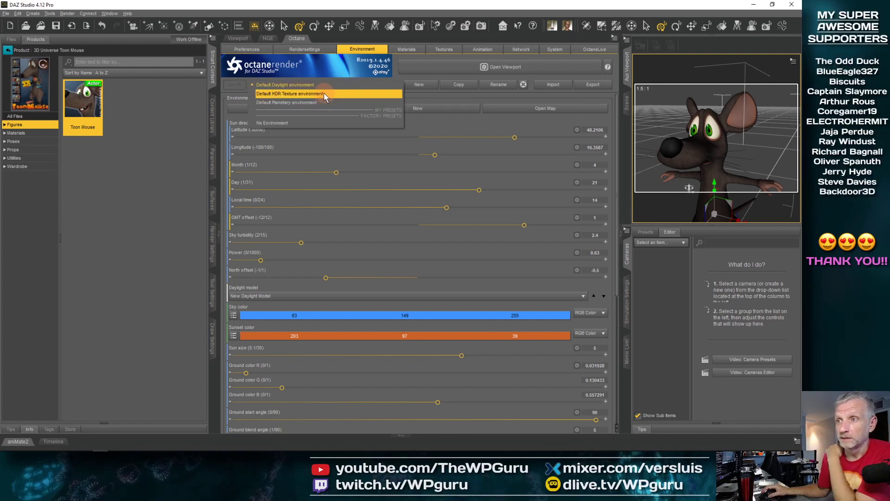
pyautogui.click(334, 94)
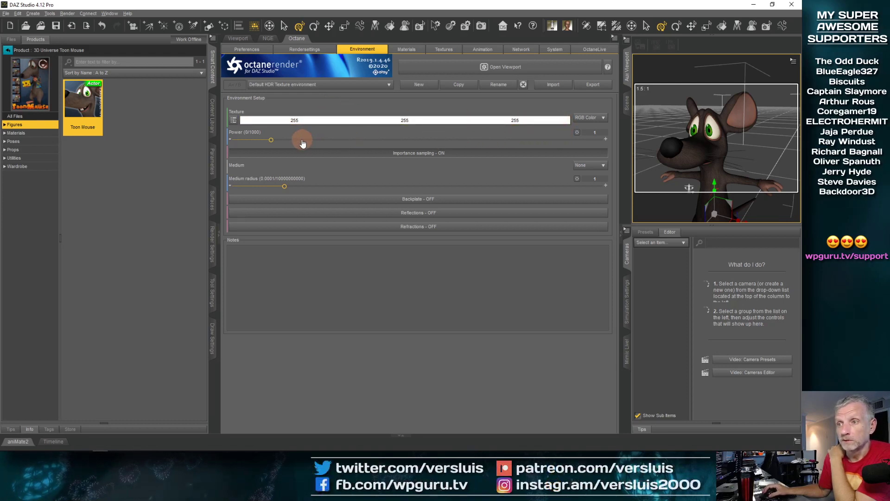
pyautogui.click(235, 124)
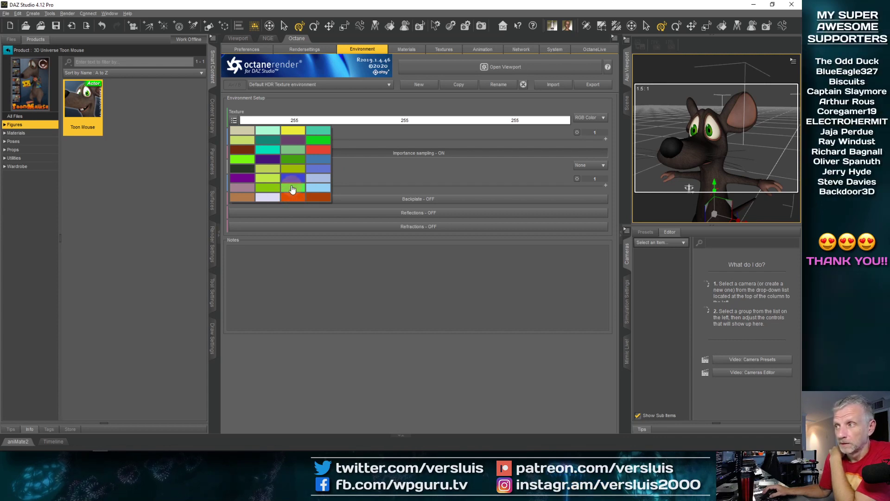
pyautogui.click(373, 133)
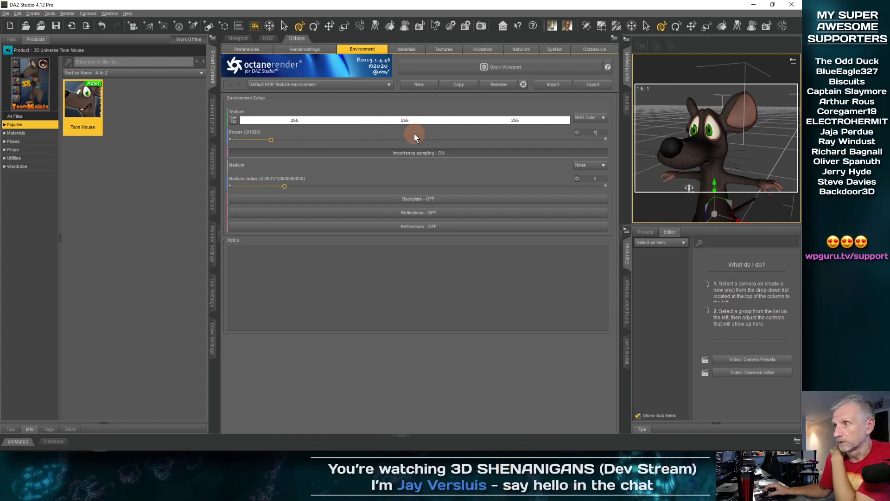
pyautogui.click(383, 84)
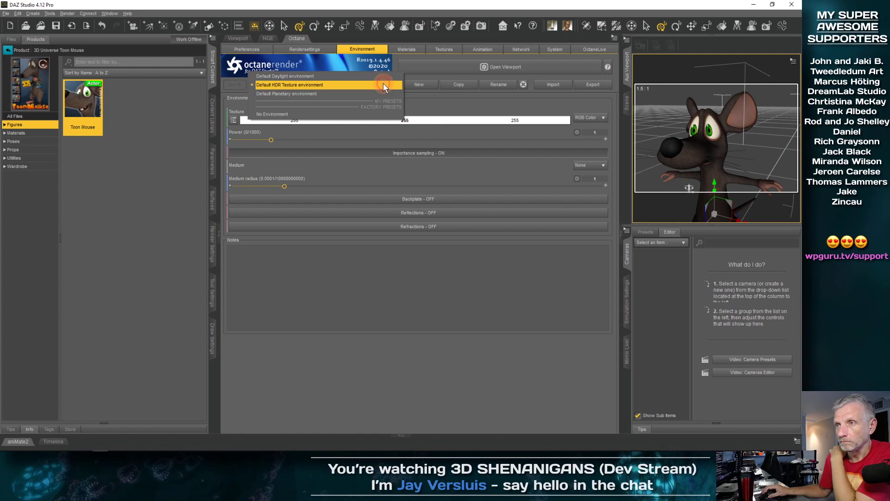
pyautogui.click(373, 76)
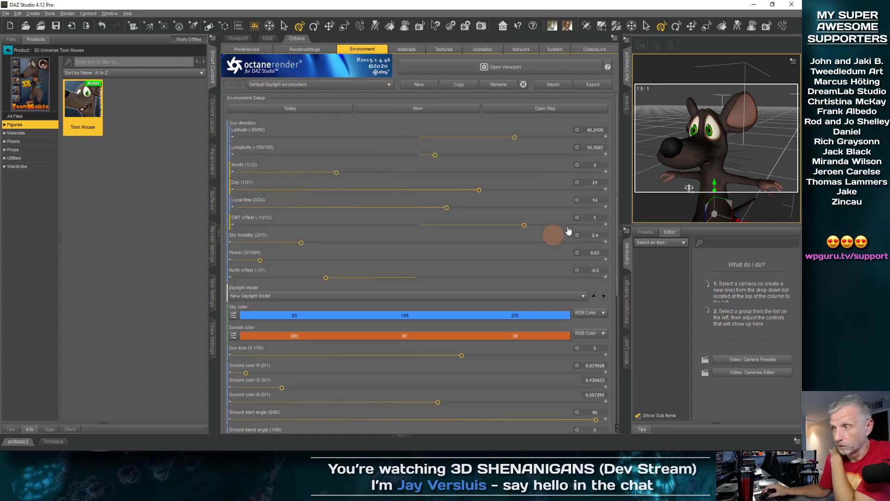
# - Look through the Default Daylight environment settings, including the texture types offered for the sky texture
pyautogui.scroll(-4, 618, 261)
pyautogui.scroll(-4, 624, 268)
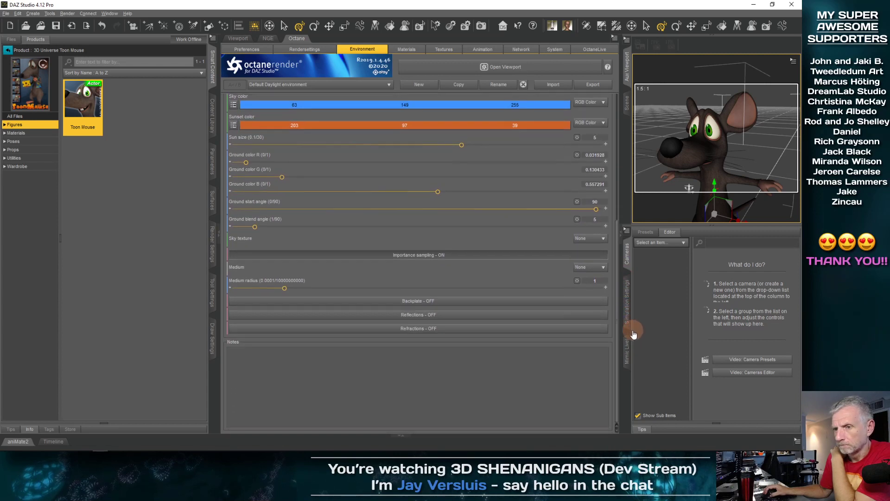
pyautogui.click(590, 239)
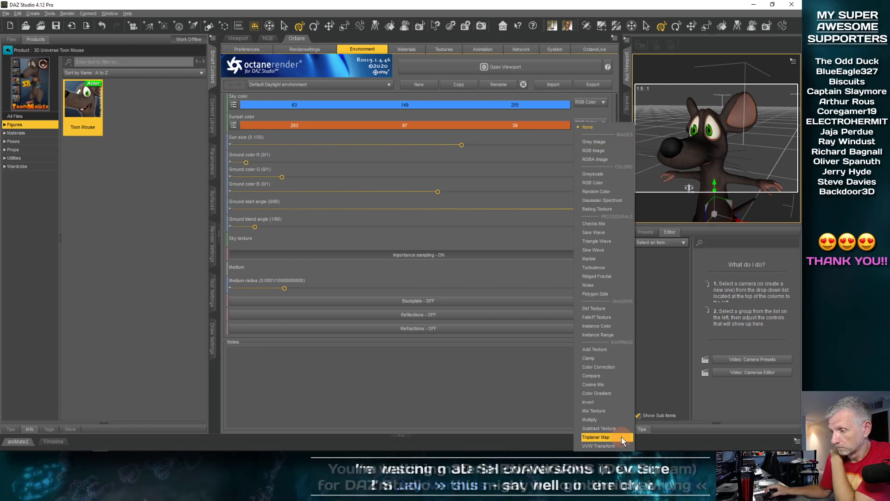
pyautogui.click(509, 225)
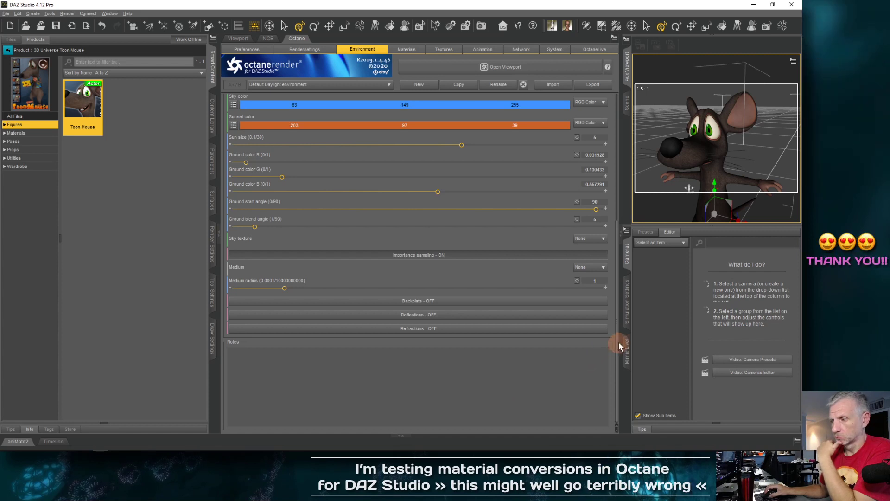
pyautogui.moveTo(619, 340); pyautogui.dragTo(613, 330)
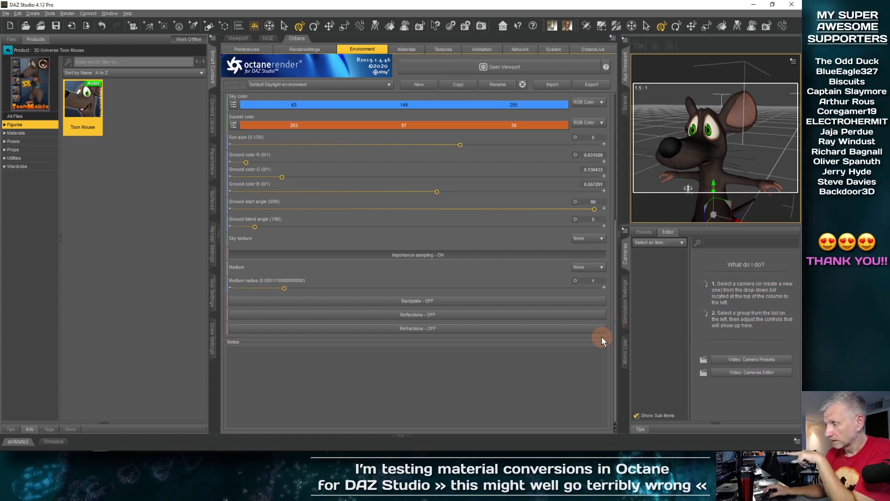
pyautogui.scroll(5, 613, 339)
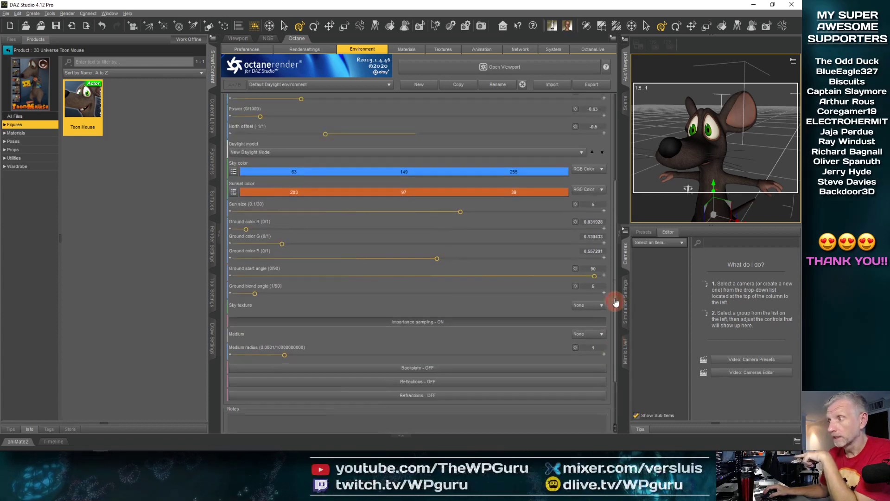
pyautogui.moveTo(613, 244); pyautogui.dragTo(614, 208)
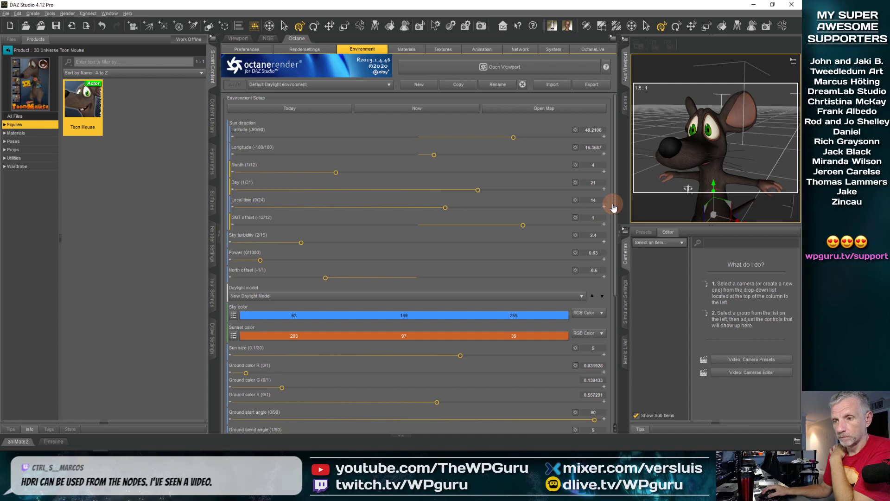
pyautogui.moveTo(613, 207); pyautogui.dragTo(615, 233)
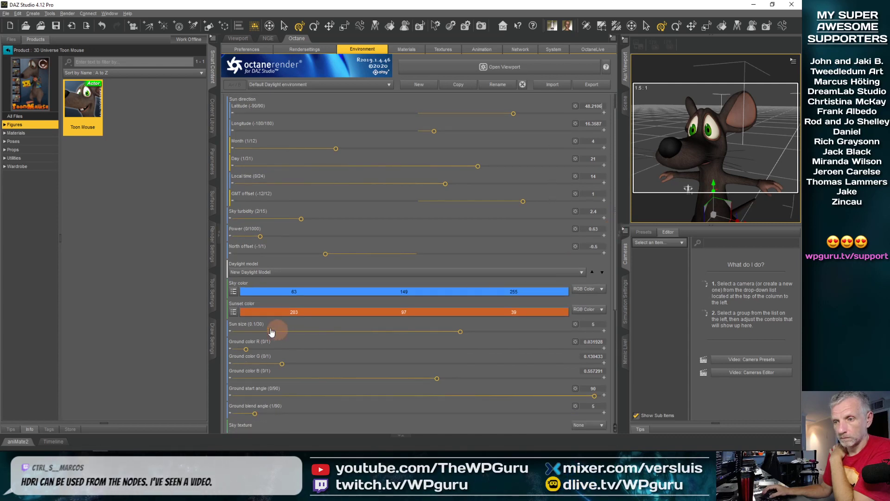
# - Check the colour swatches offered for the daylight environment's sky color and sunset color
pyautogui.click(232, 297)
pyautogui.click(233, 298)
pyautogui.click(234, 313)
pyautogui.click(233, 313)
pyautogui.click(233, 291)
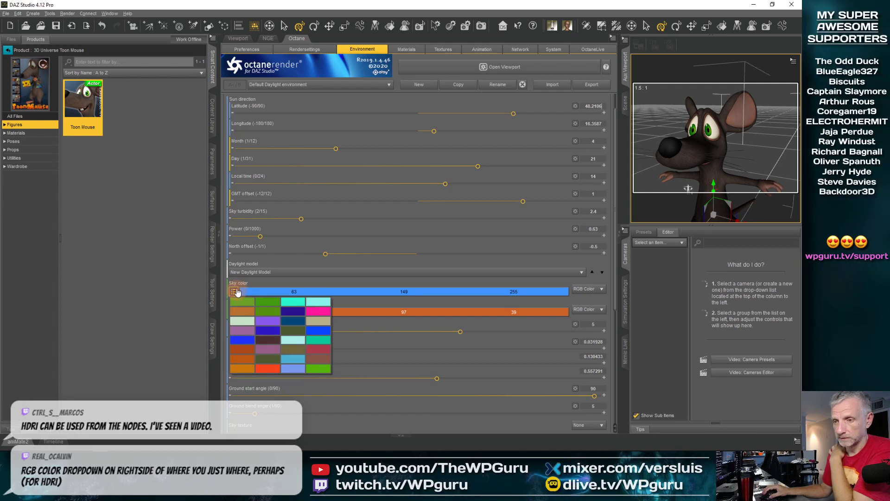
pyautogui.click(235, 293)
pyautogui.moveTo(616, 227); pyautogui.dragTo(615, 164)
pyautogui.click(416, 113)
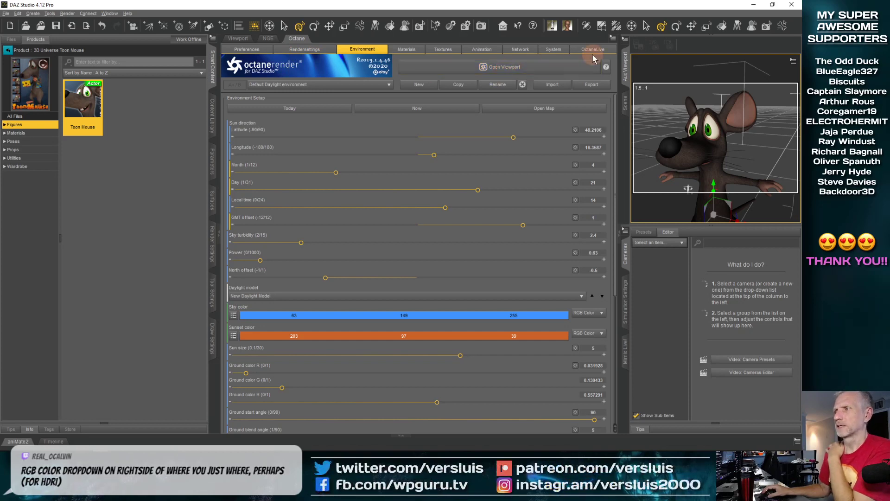
# - Reopen the OctaneRender Viewport on the Toon Mouse and display its Current Kernel settings
pyautogui.click(546, 49)
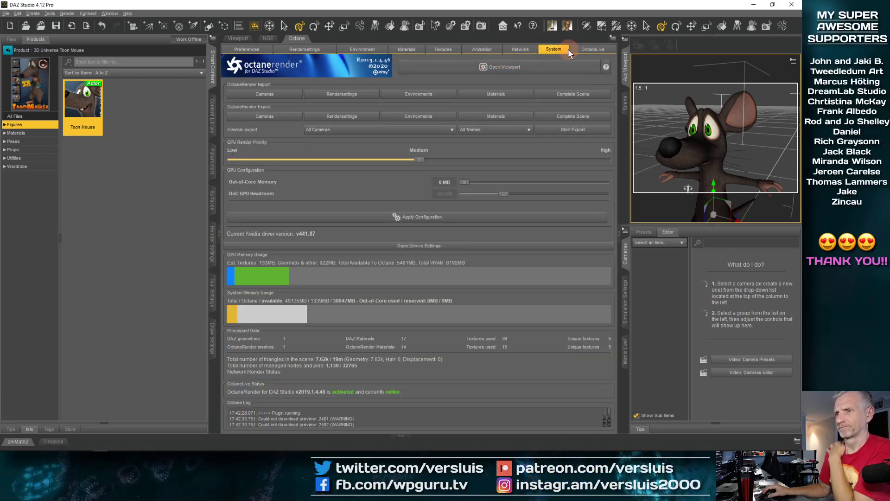
pyautogui.click(504, 67)
pyautogui.moveTo(326, 159); pyautogui.dragTo(294, 60)
pyautogui.click(406, 88)
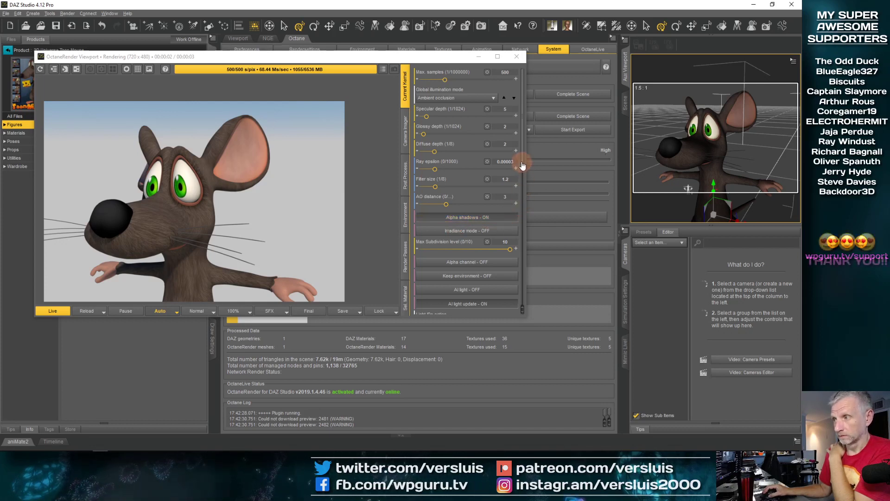
# - Compare the live render with and without the kernel's alpha channel, leaving Alpha channel ON
pyautogui.moveTo(523, 164); pyautogui.dragTo(529, 191)
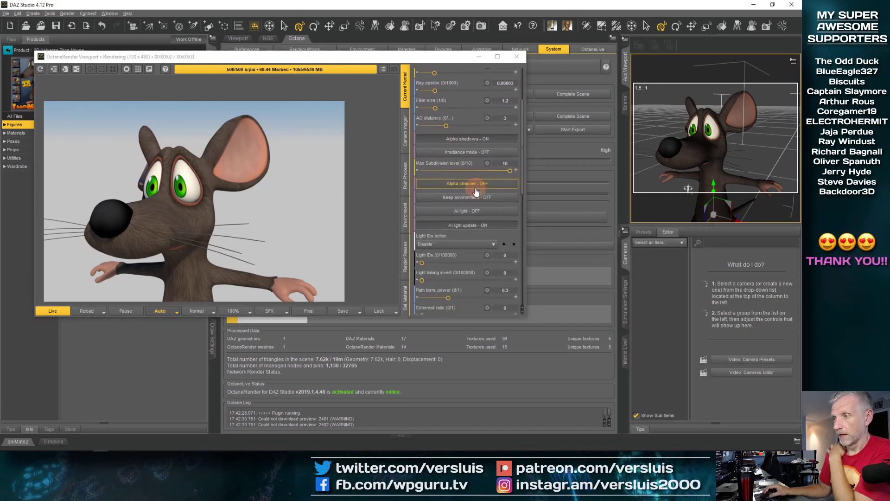
pyautogui.click(499, 185)
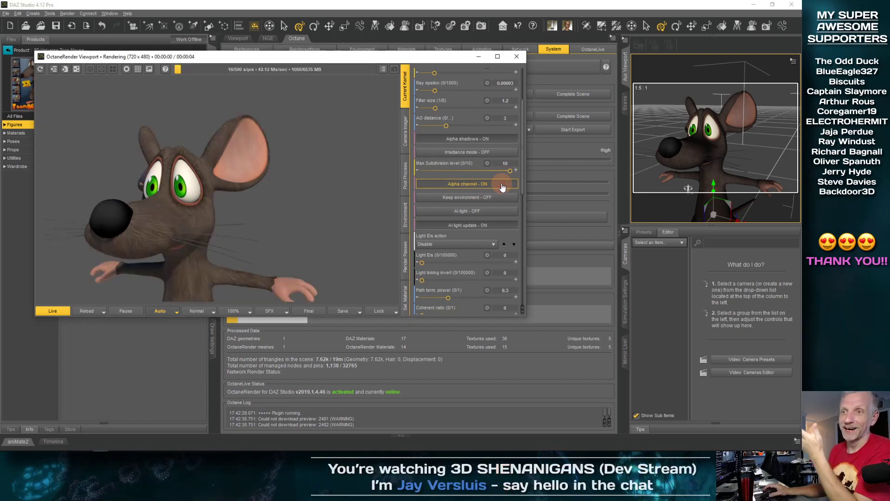
pyautogui.click(491, 188)
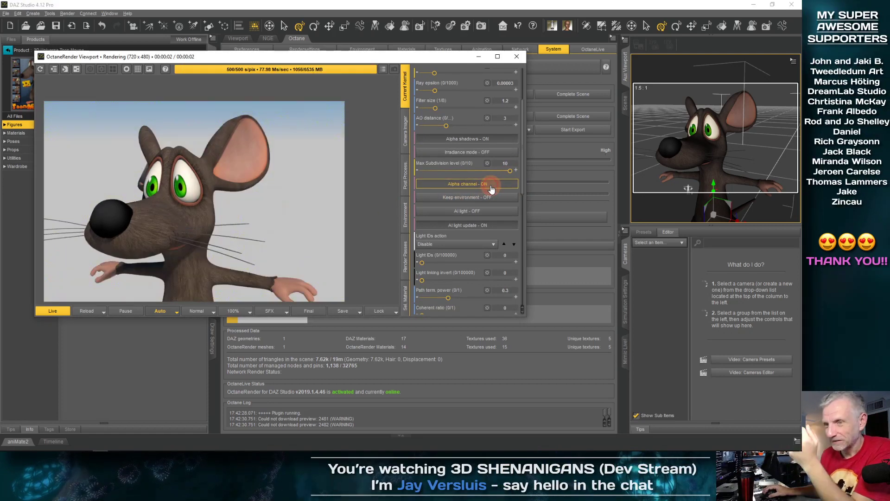
pyautogui.click(491, 188)
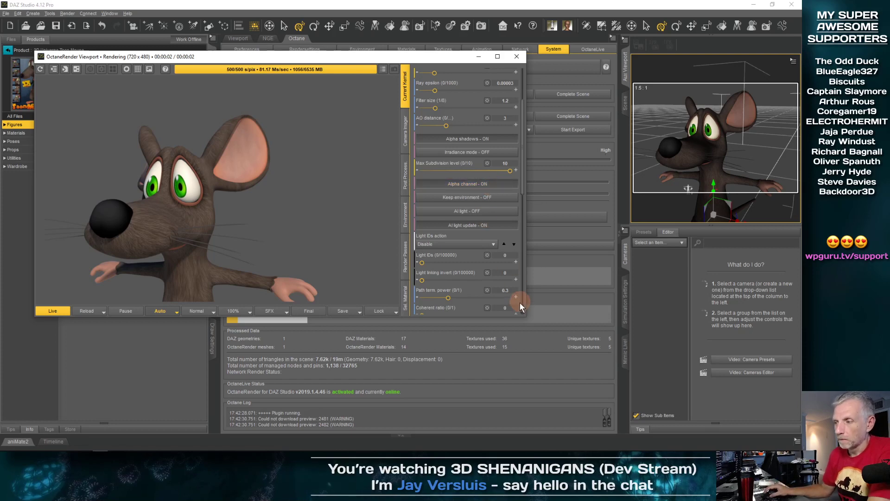
# - Enlarge the OctaneRender Viewport window and shift the scene view so the red control shape beside the mouse is in frame
pyautogui.moveTo(524, 319); pyautogui.dragTo(566, 375)
pyautogui.scroll(3, 700, 167)
pyautogui.scroll(-3, 700, 167)
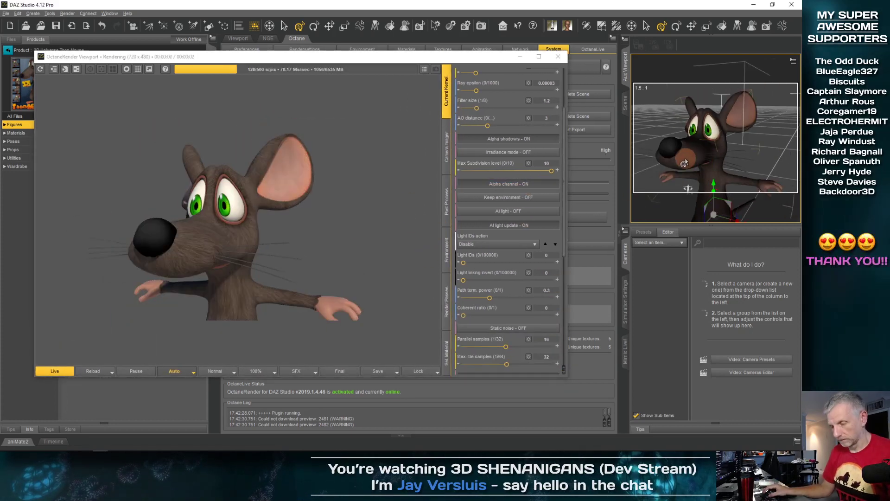
pyautogui.moveTo(685, 158)
pyautogui.mouseDown(button='middle')
pyautogui.moveTo(675, 162)
pyautogui.moveTo(691, 159)
pyautogui.mouseUp(button='middle')
pyautogui.click(381, 191)
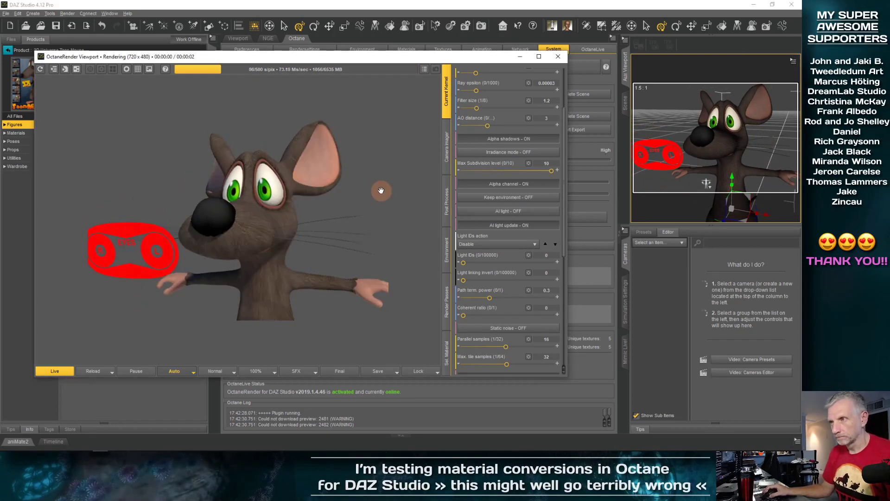
# - Run the final render and save it as a 16-bit PNG named Mouse with Alpha
pyautogui.click(338, 371)
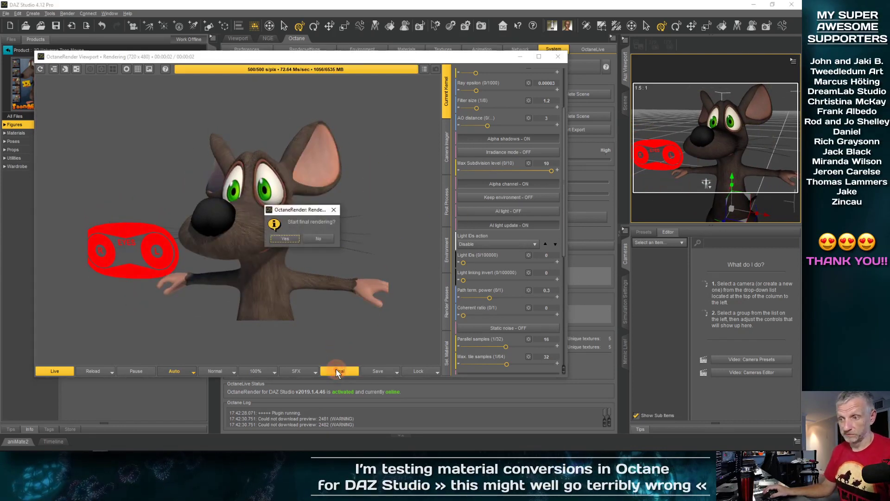
pyautogui.click(286, 239)
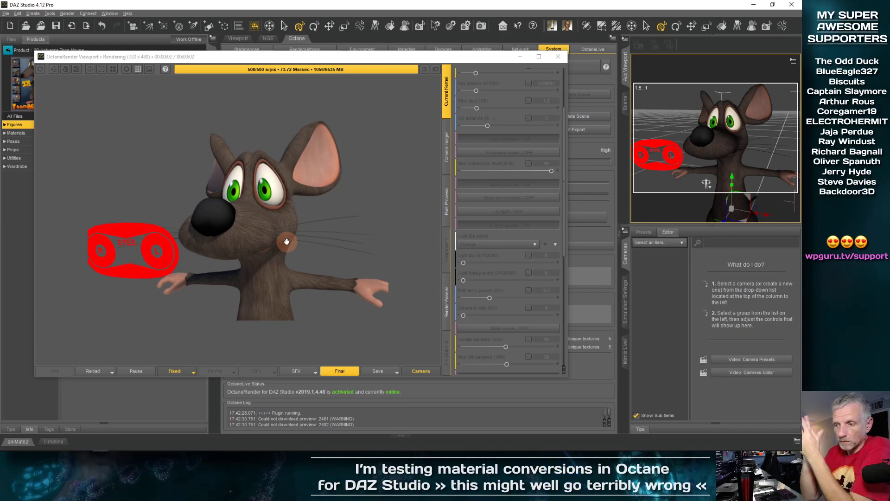
pyautogui.click(391, 372)
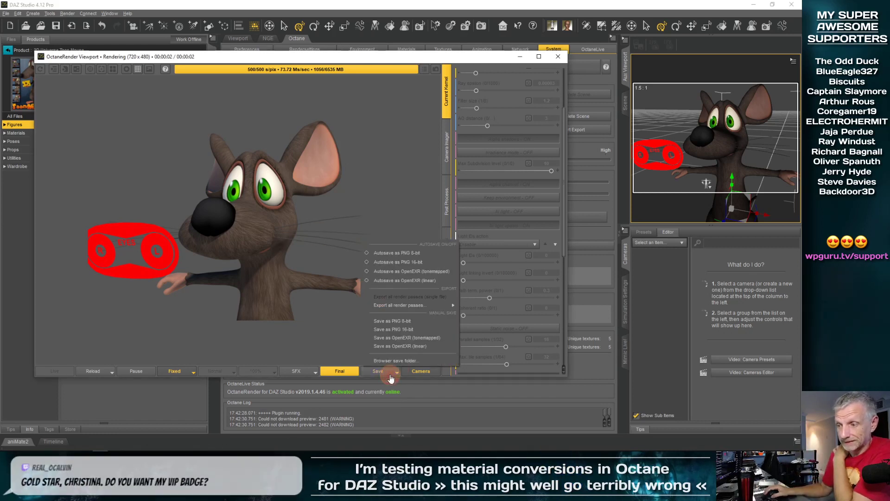
pyautogui.click(408, 330)
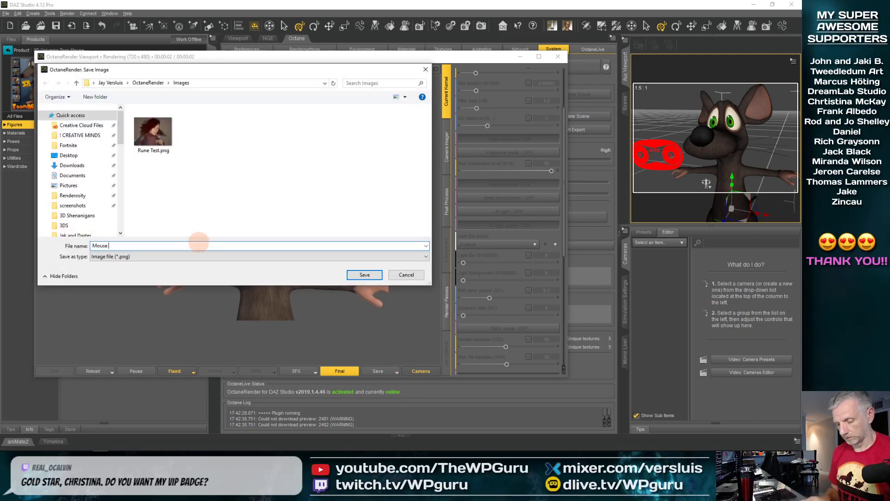
pyautogui.write('Mouse with Alpha')
pyautogui.press('Return')
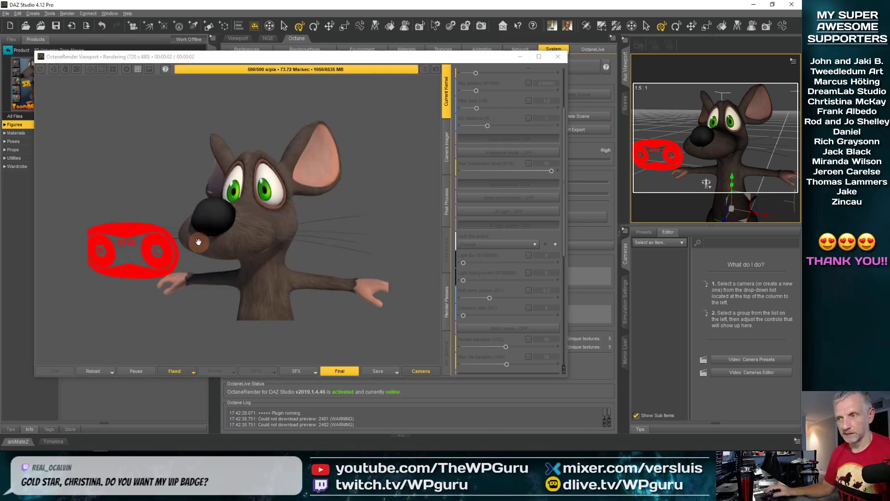
# - Minimise the OctaneRender Viewport and DAZ Studio, and launch Adobe Photoshop
pyautogui.click(520, 57)
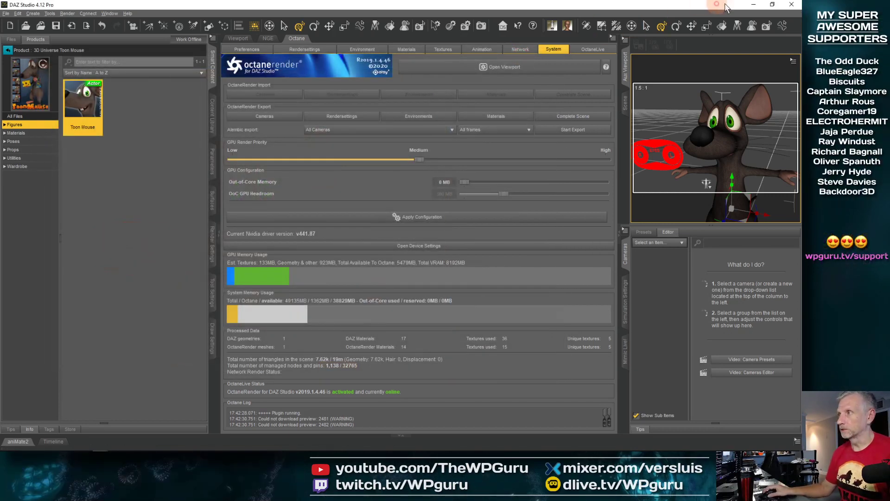
pyautogui.click(753, 4)
pyautogui.click(8, 444)
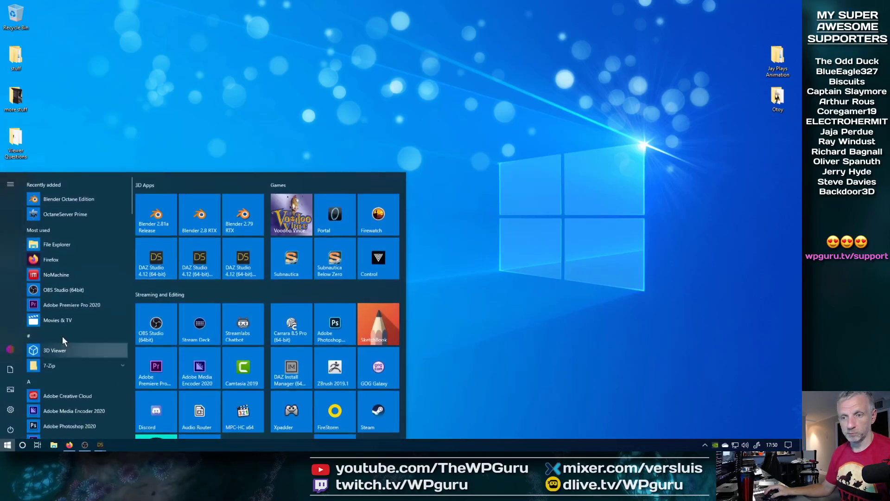
pyautogui.click(330, 326)
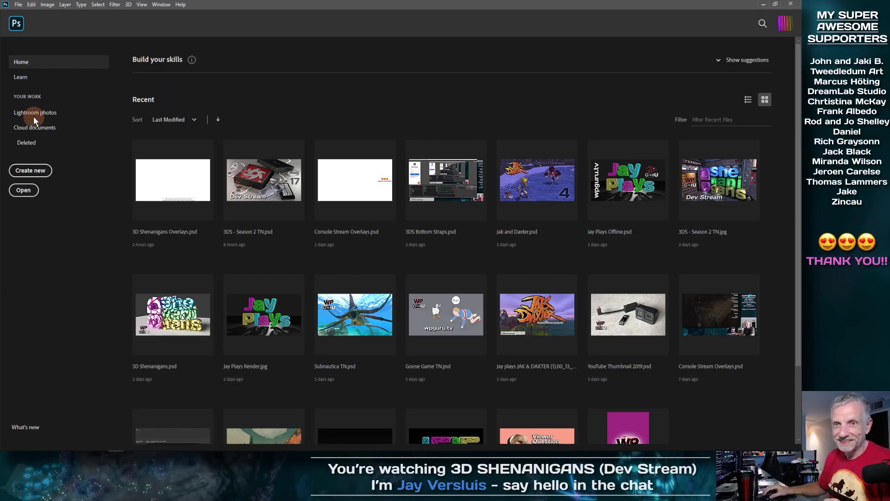
# - Start opening an existing file in Photoshop and browse to the Documents folder
pyautogui.click(24, 190)
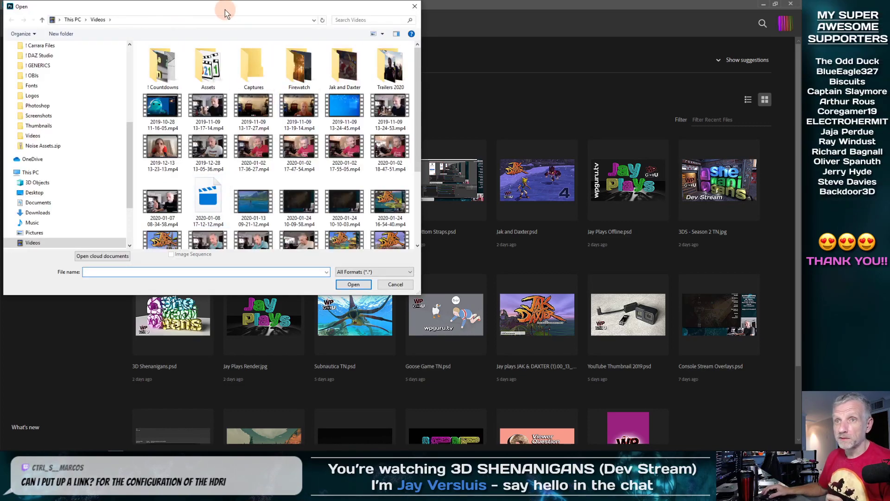
pyautogui.moveTo(225, 12); pyautogui.dragTo(234, 15)
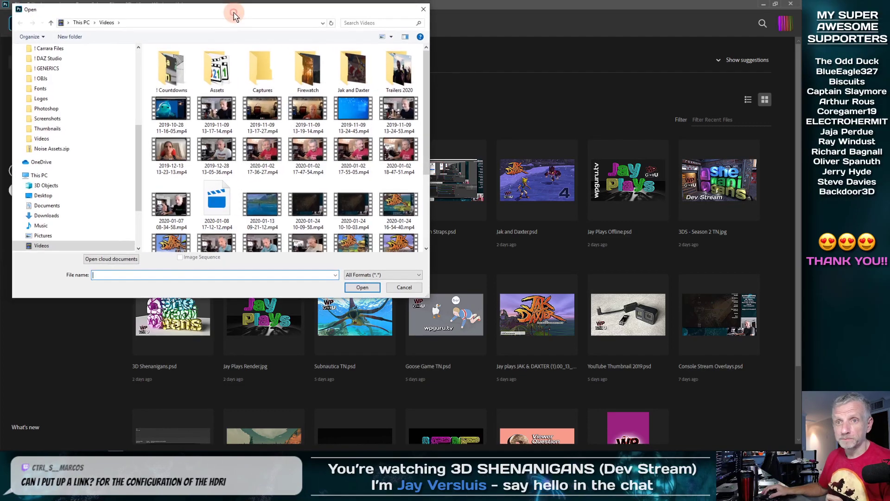
pyautogui.click(79, 205)
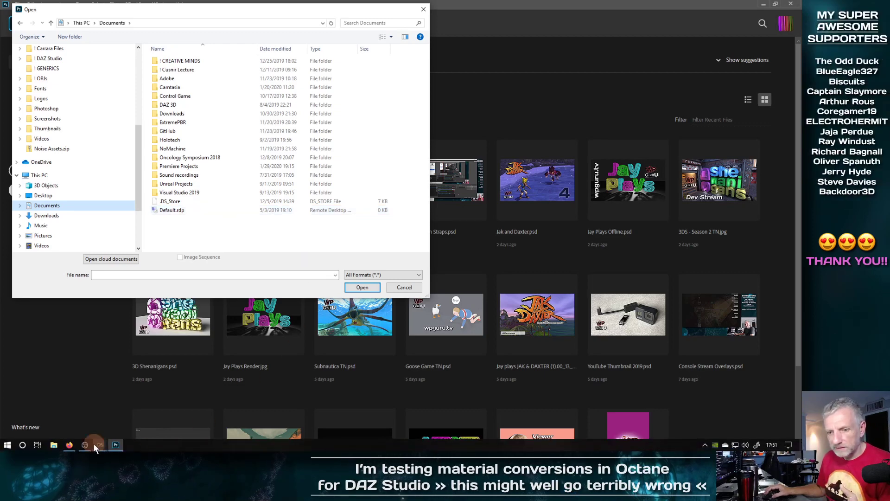
# - Check the render's save folder in the OctaneRender Image Browser, cancel without saving, and minimise the OctaneRender Viewport
pyautogui.click(97, 444)
pyautogui.click(109, 424)
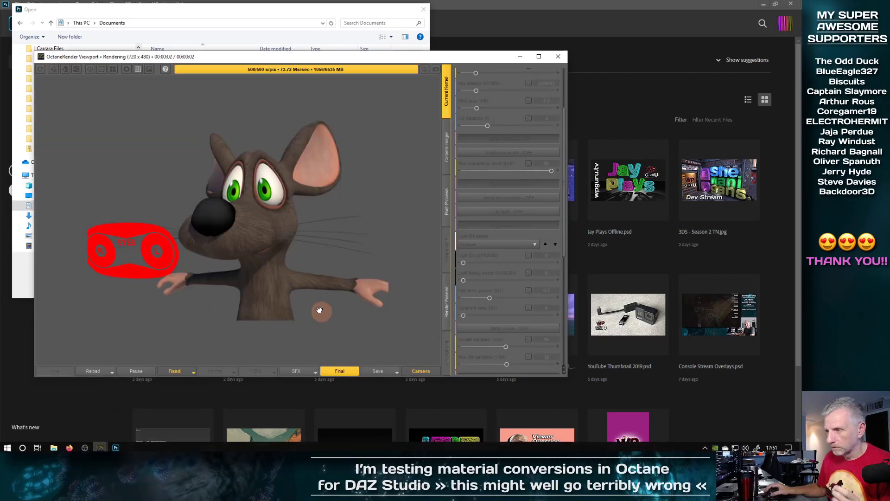
pyautogui.click(388, 375)
pyautogui.click(412, 362)
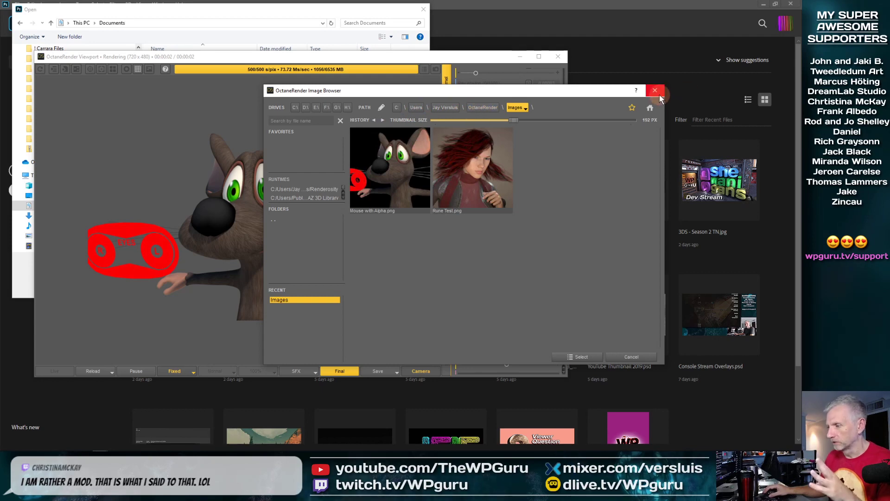
pyautogui.click(631, 356)
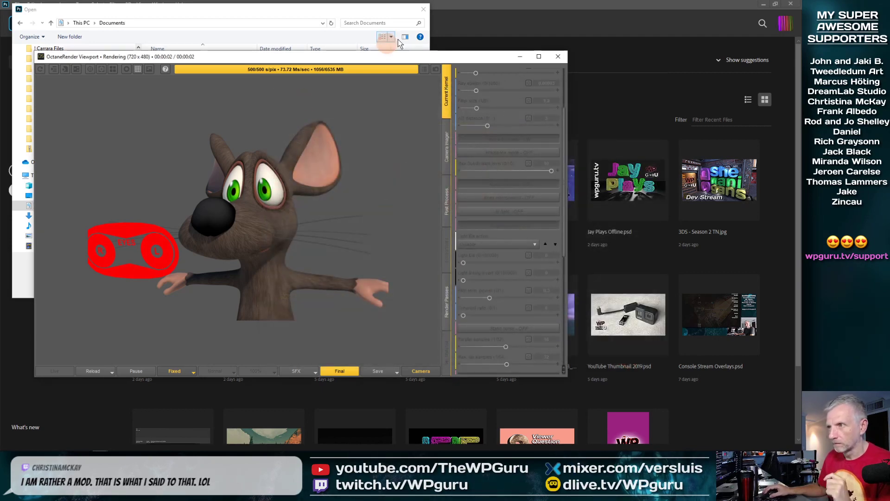
pyautogui.click(520, 57)
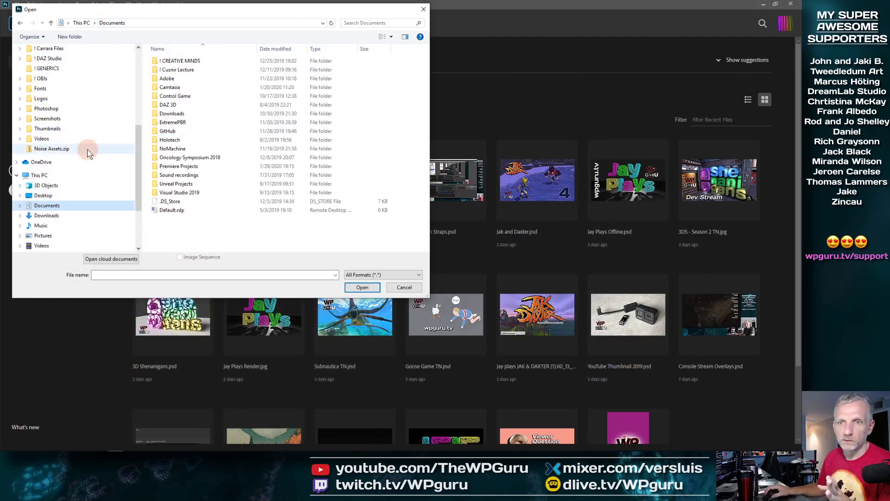
# - Browse from This PC through the Samsung EVO (C:) drive and Users to the personal user folder
pyautogui.scroll(-1, 89, 171)
pyautogui.scroll(-2, 78, 195)
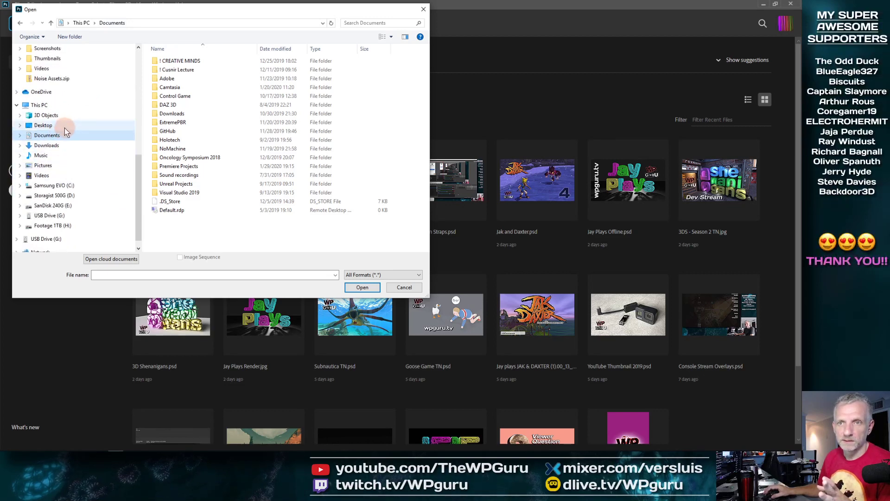
pyautogui.scroll(-1, 63, 178)
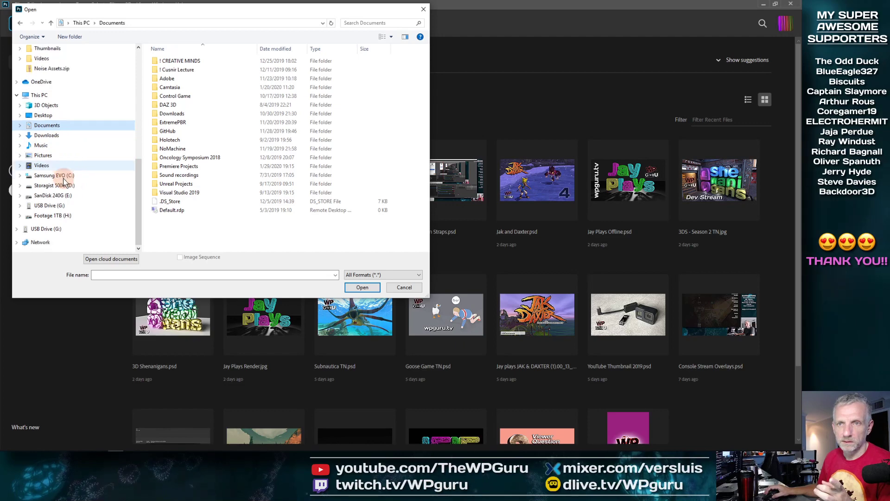
pyautogui.click(60, 97)
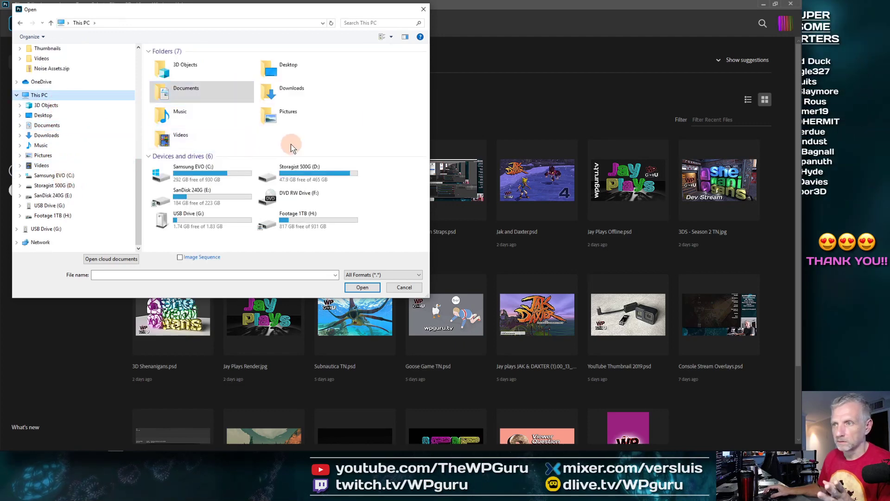
pyautogui.click(71, 175)
pyautogui.doubleClick(179, 174)
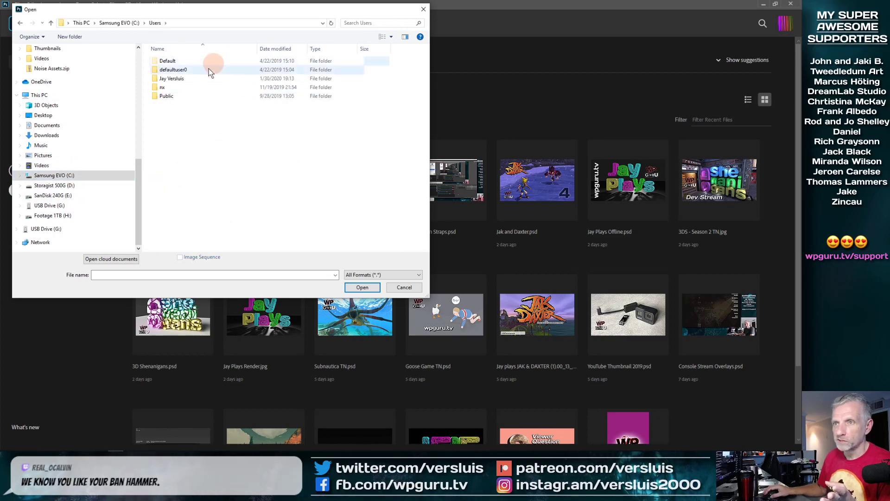
pyautogui.click(194, 79)
pyautogui.doubleClick(193, 79)
pyautogui.click(214, 140)
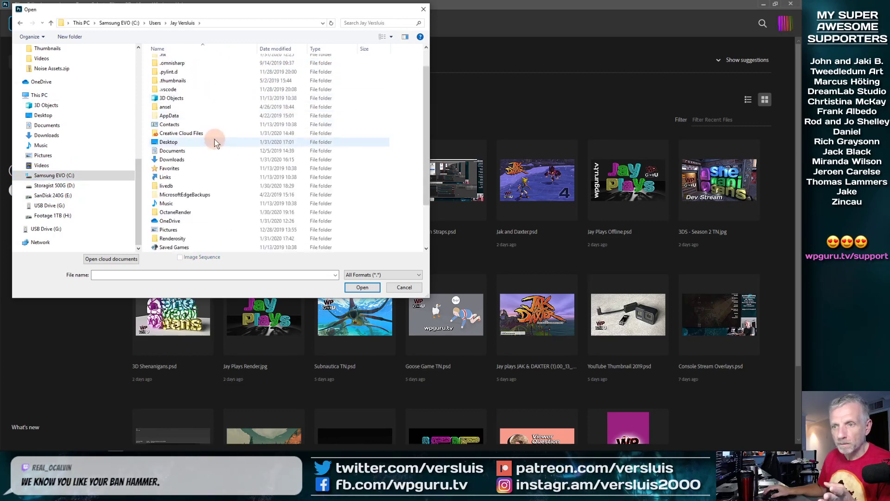
# - Open Mouse with Alpha.png from the Images folder inside OctaneRender
pyautogui.click(175, 212)
pyautogui.doubleClick(175, 212)
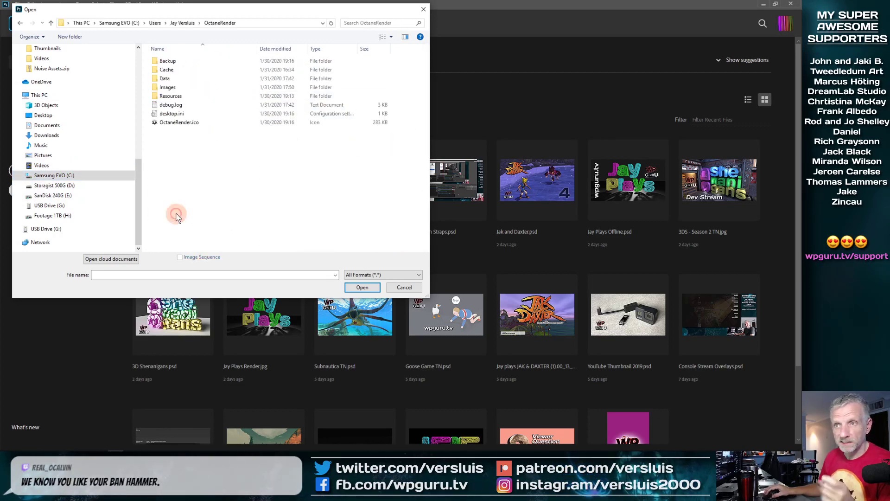
pyautogui.click(178, 90)
pyautogui.doubleClick(178, 91)
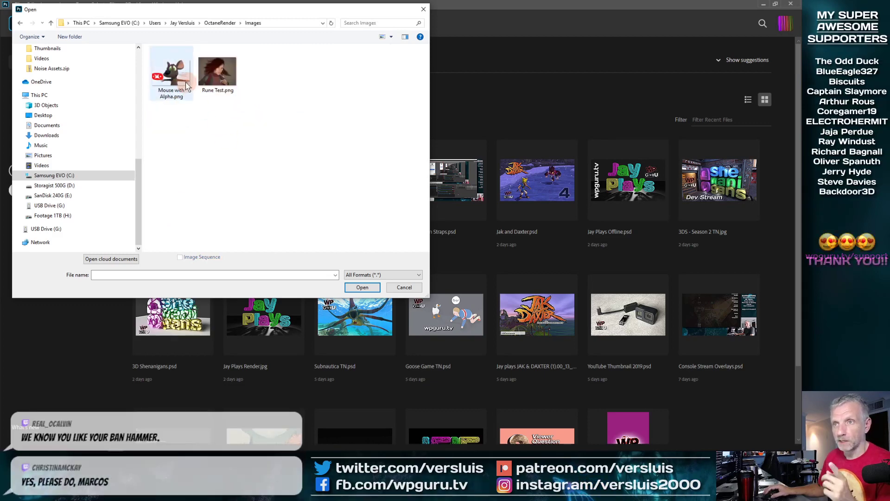
pyautogui.click(185, 85)
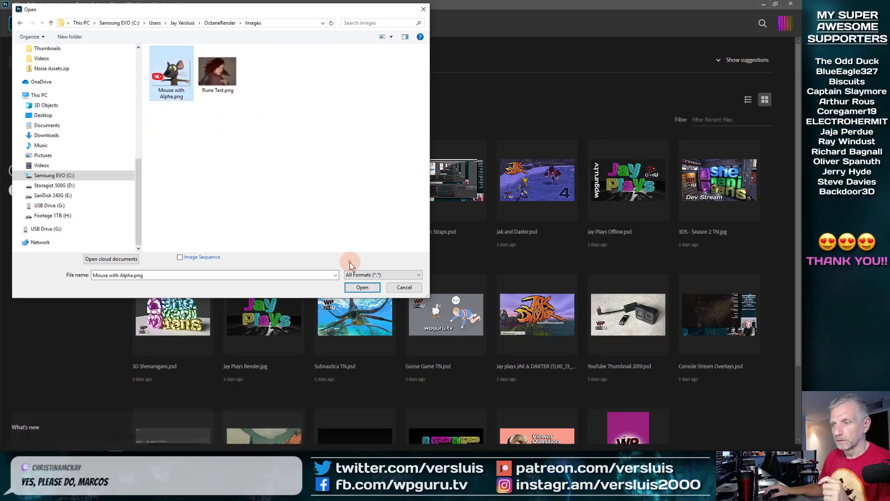
pyautogui.click(361, 288)
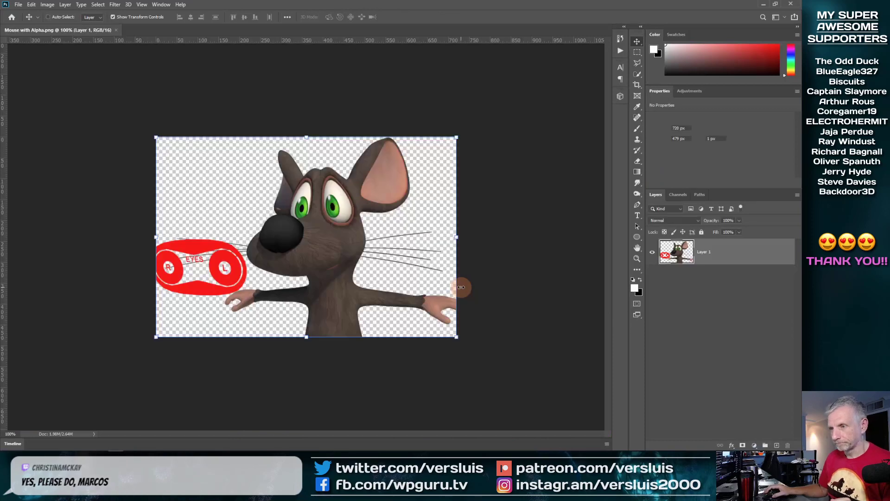
# - Lock the transparent pixels of the mouse layer and minimise Photoshop
pyautogui.keyDown('alt'); pyautogui.scroll(4, 460, 287); pyautogui.keyUp('alt')
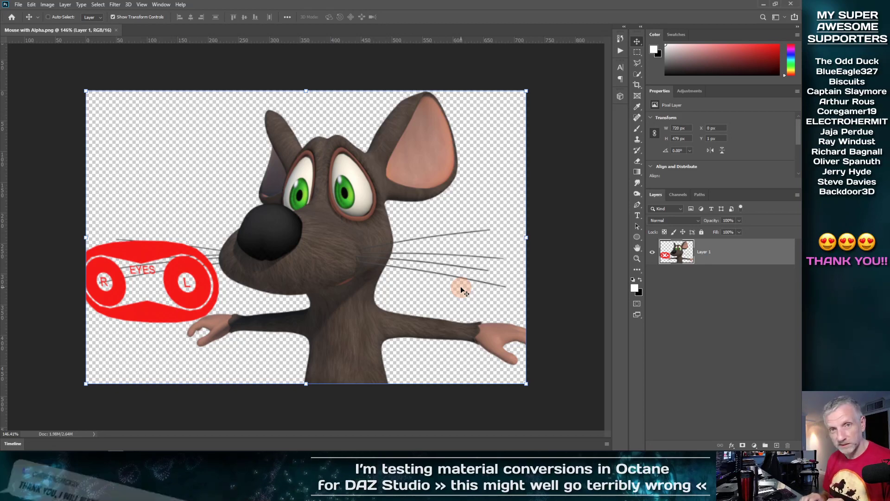
pyautogui.press('/')
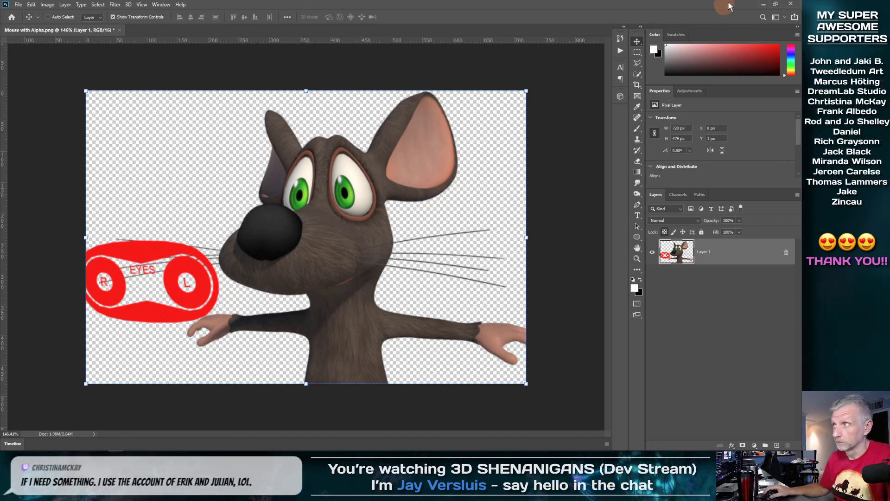
pyautogui.click(760, 5)
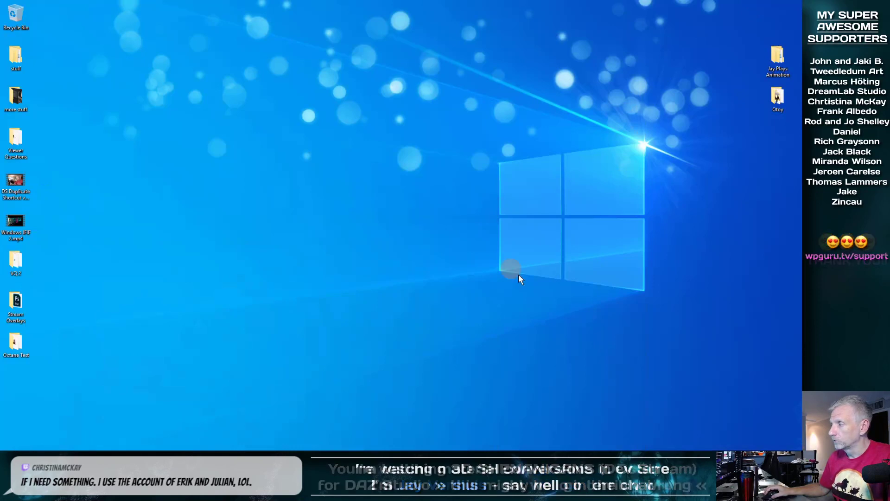